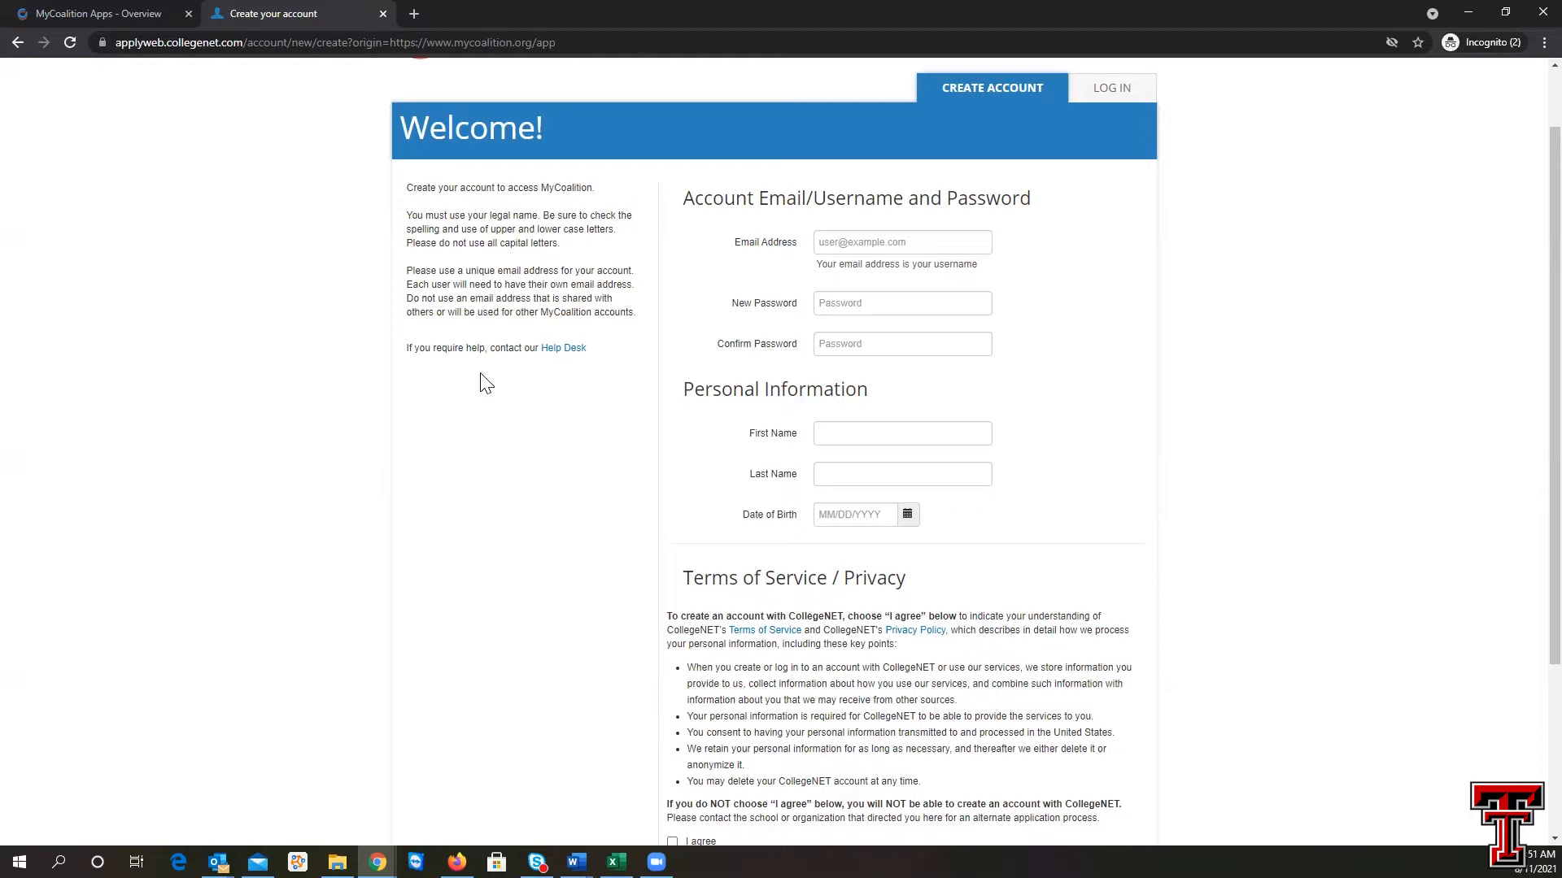
Return to the MyCoalition overview and look over the My Story note, the Profile page and the Locker options
click(127, 11)
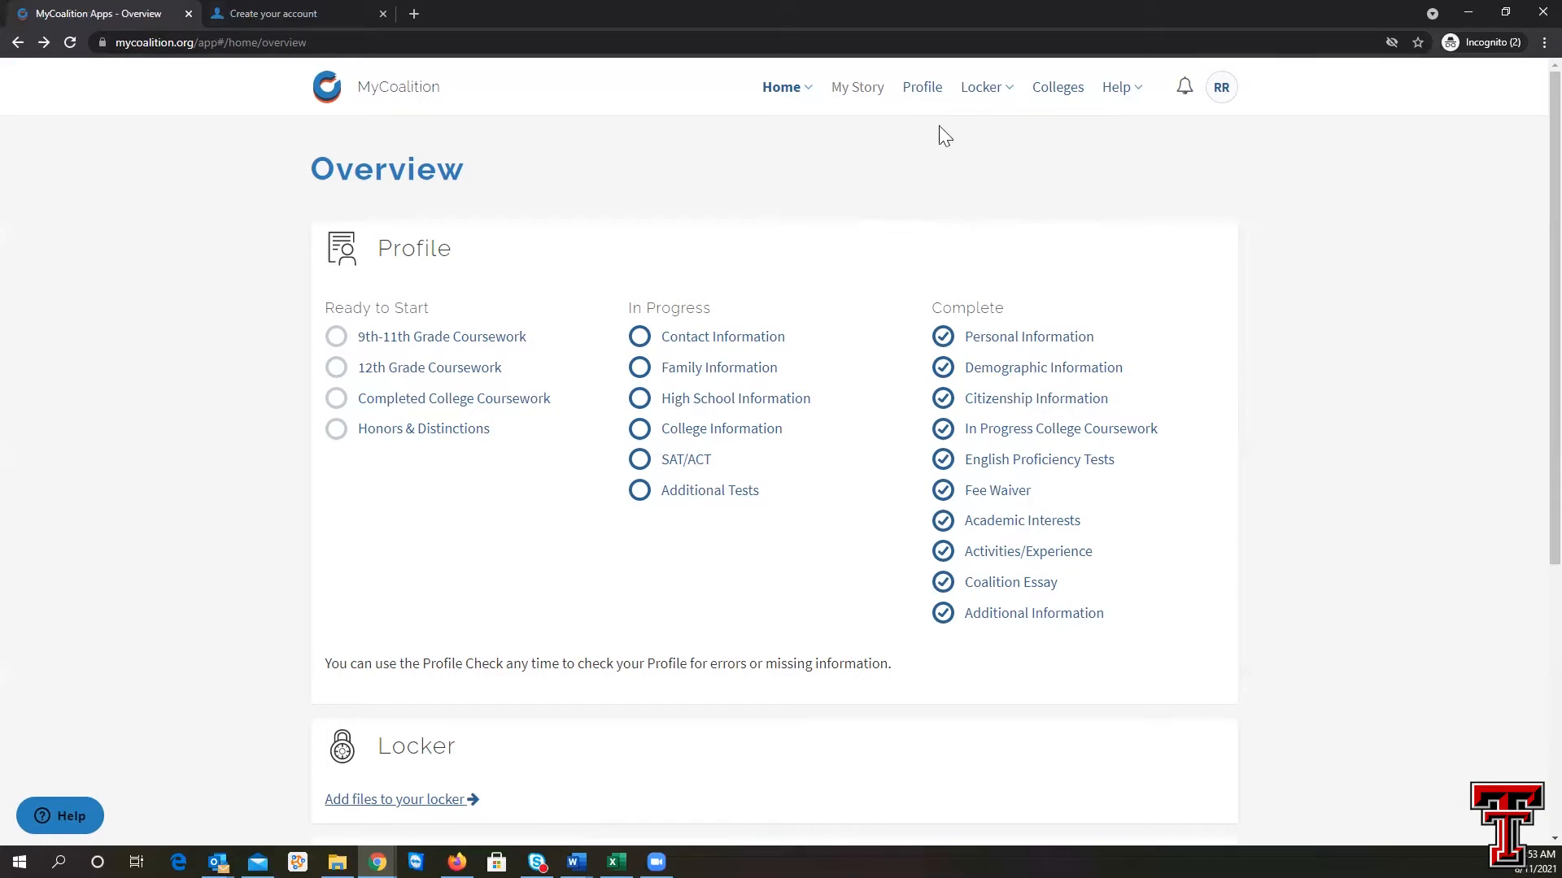
mouse_move(867, 101)
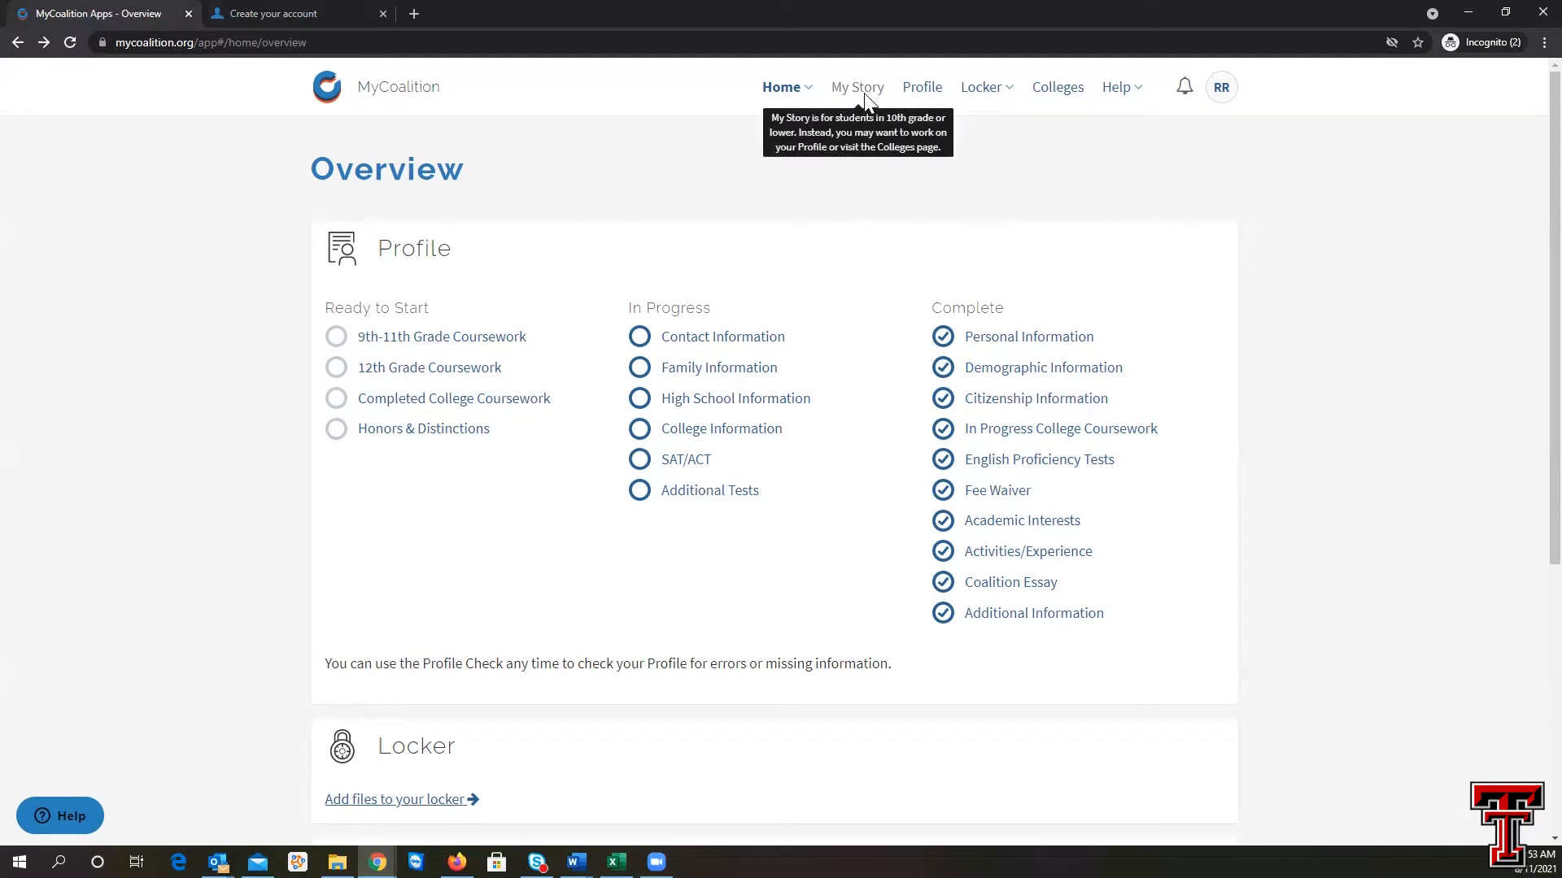
click(919, 93)
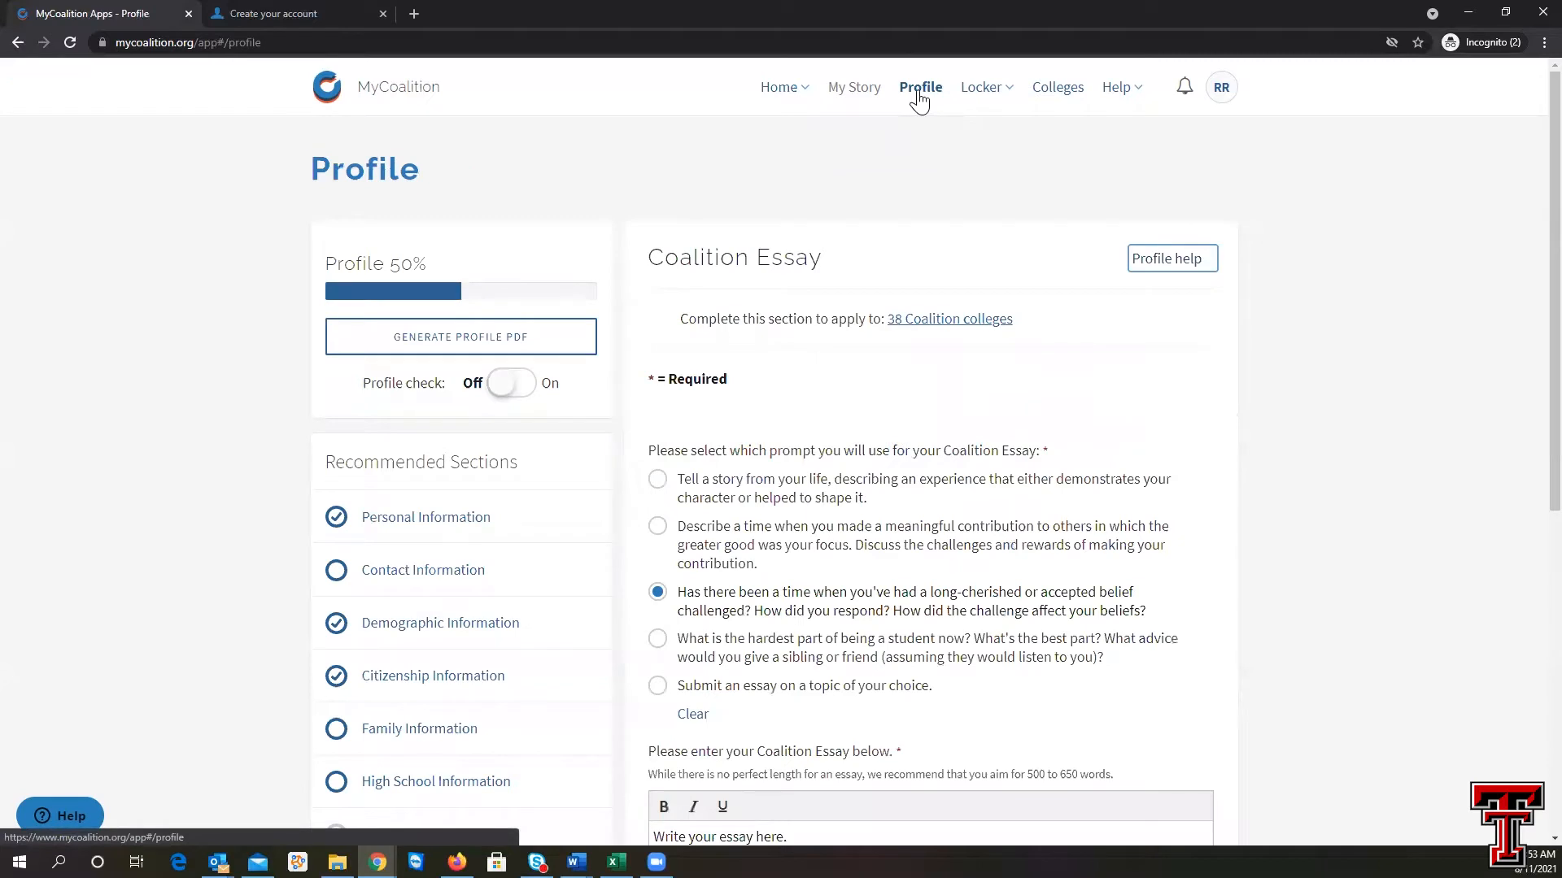
click(984, 99)
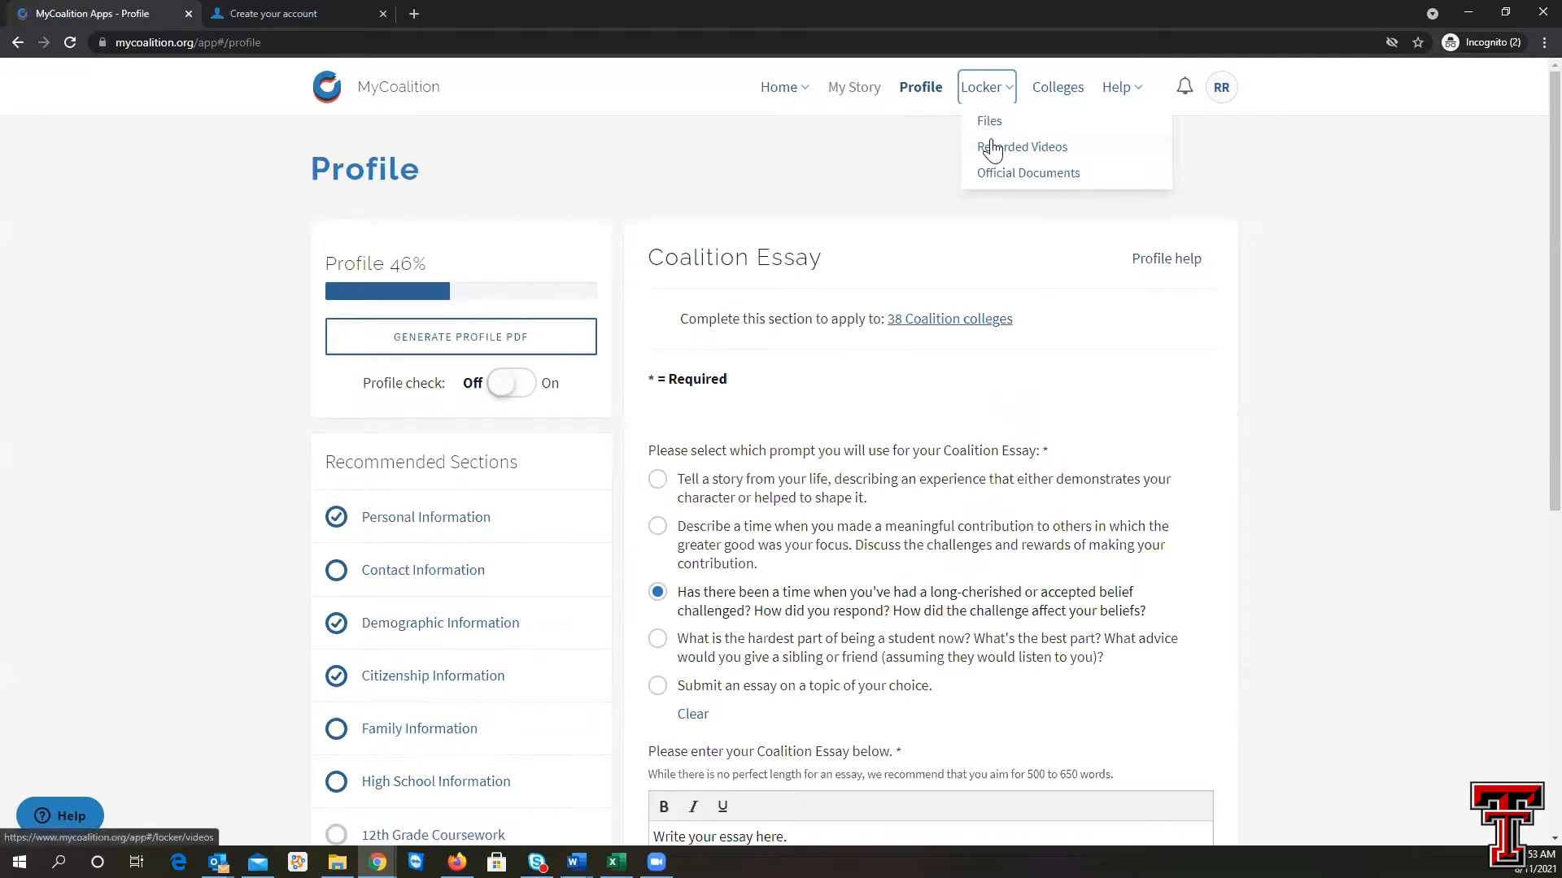
Open Texas Tech University's information page from the college list and review its important dates and freshman and transfer admission requirements
click(1051, 91)
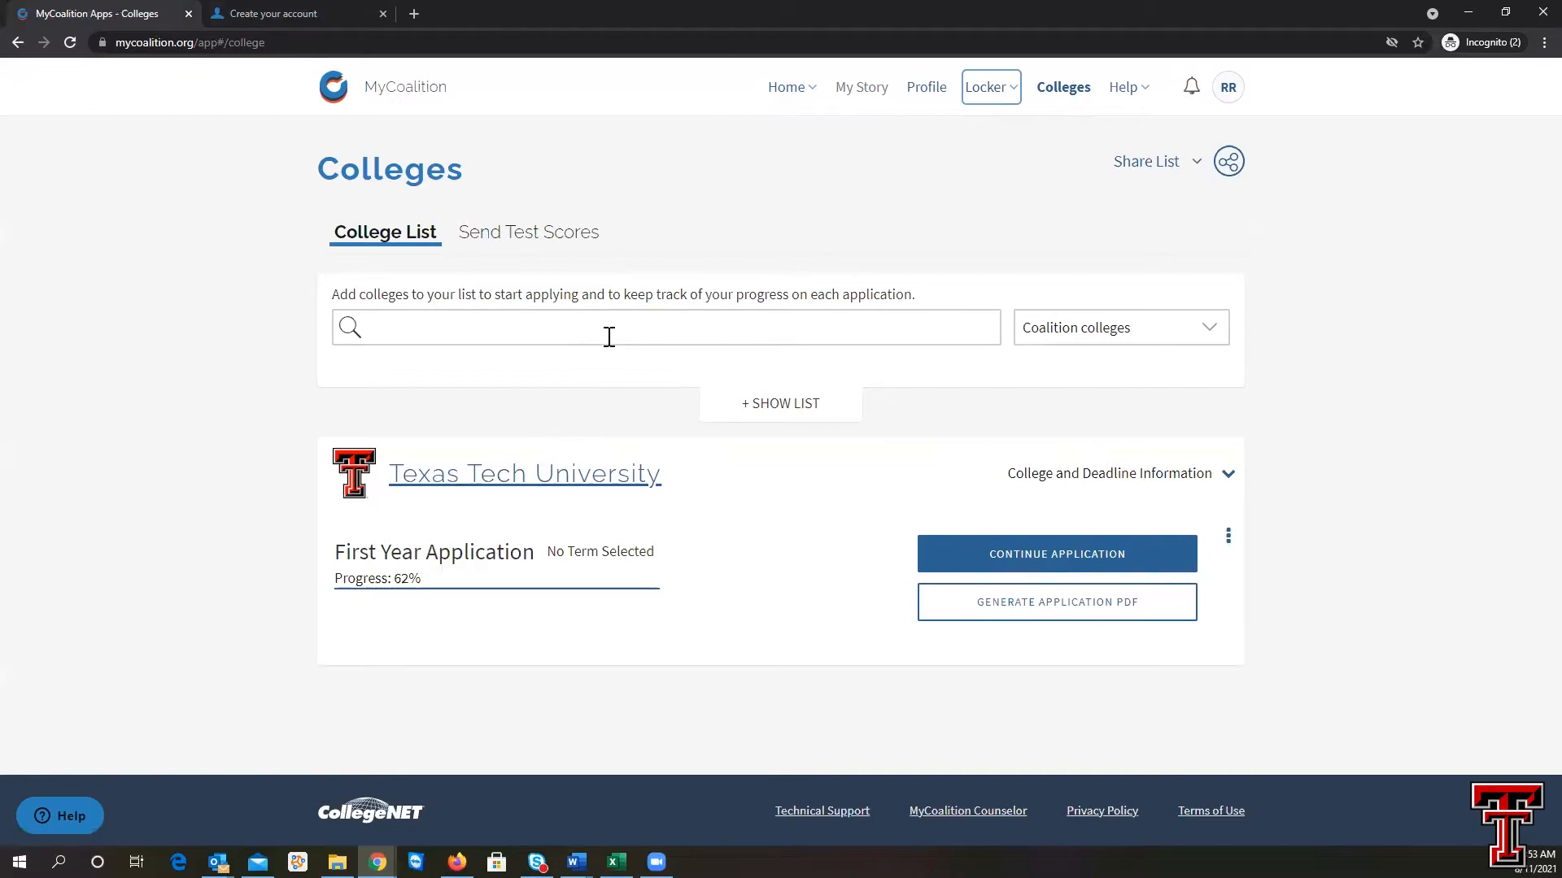
click(580, 471)
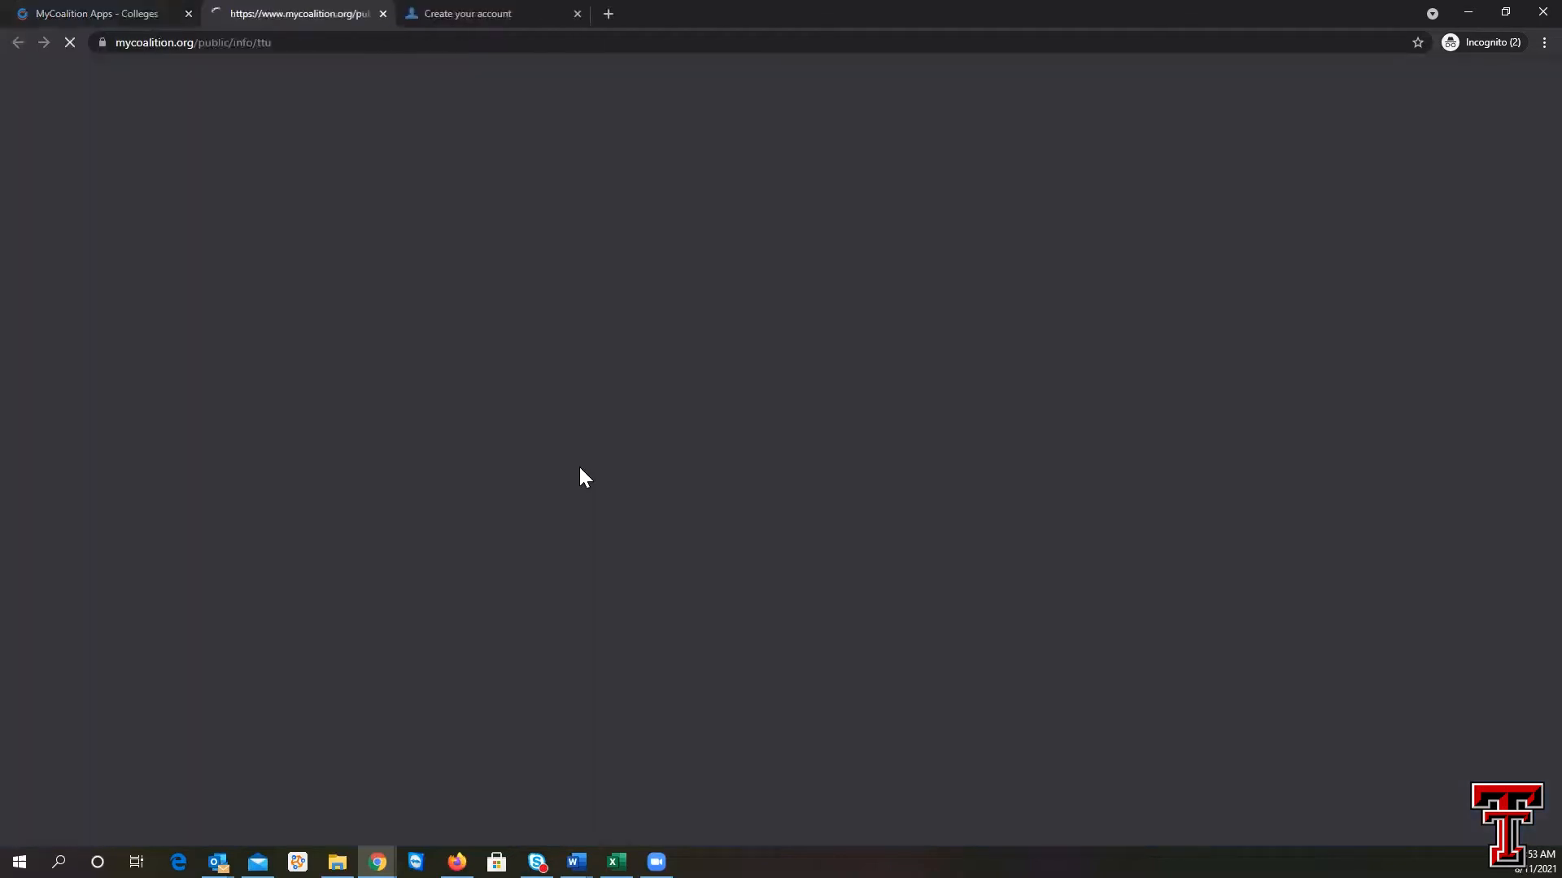
scroll(579, 467, down, 1)
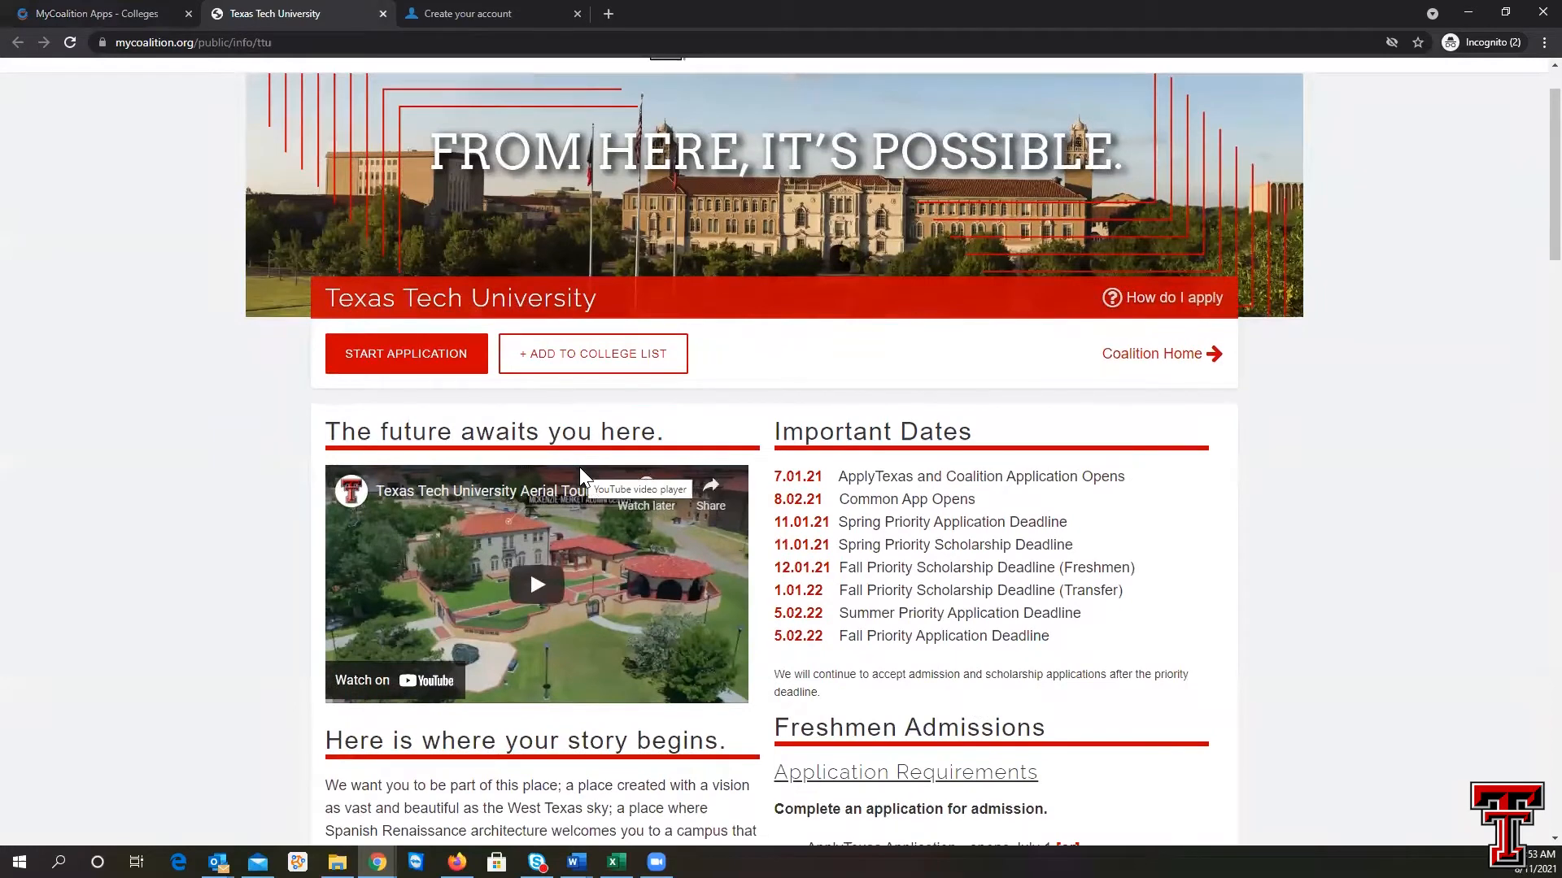
scroll(579, 467, down, 2)
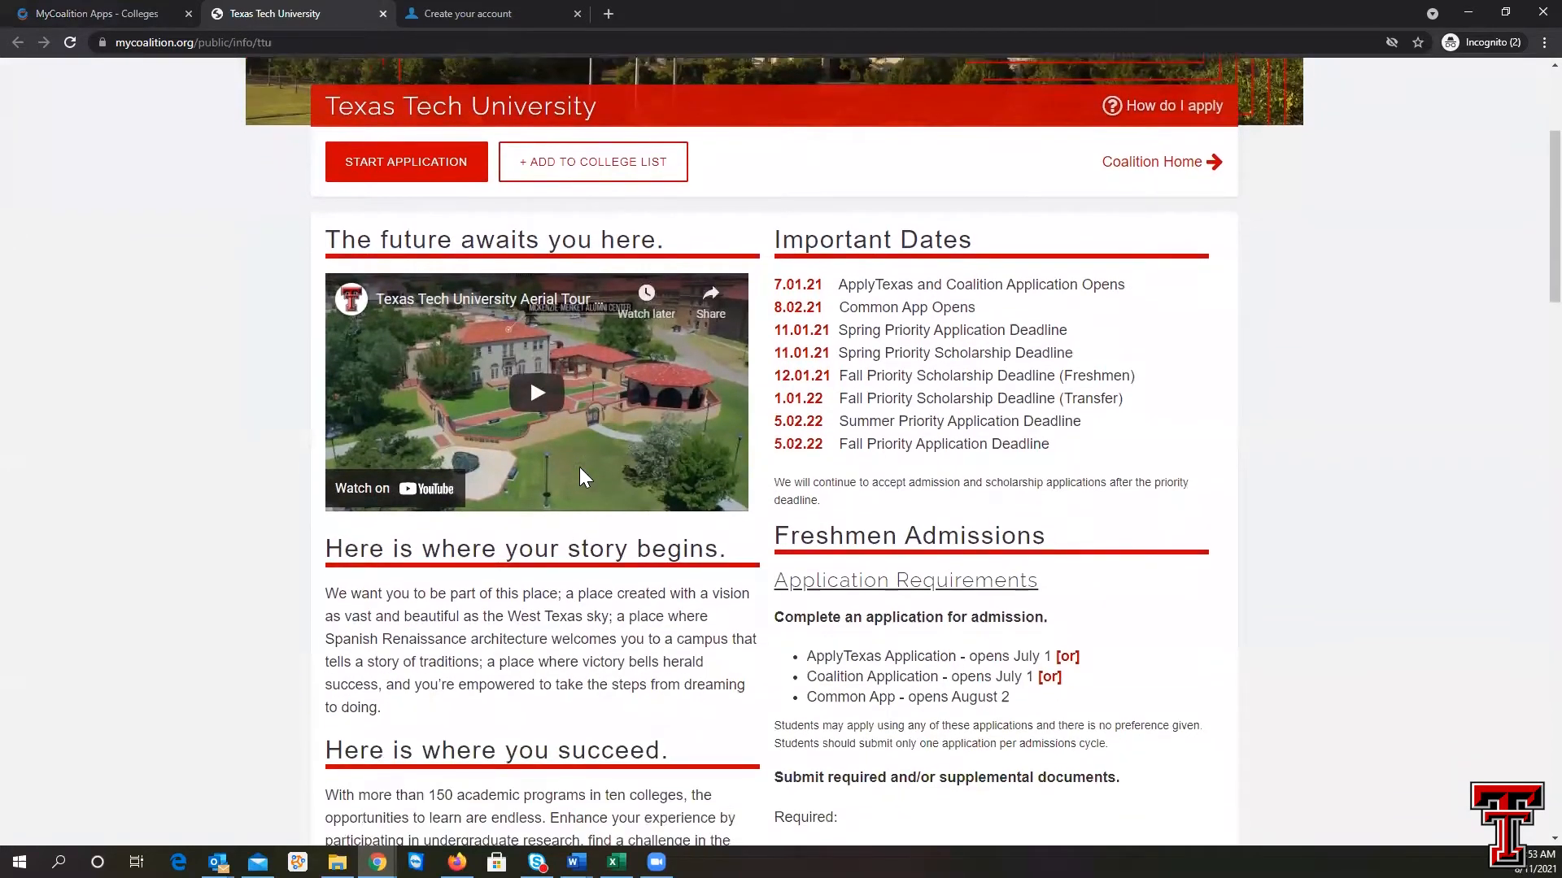
scroll(582, 476, down, 3)
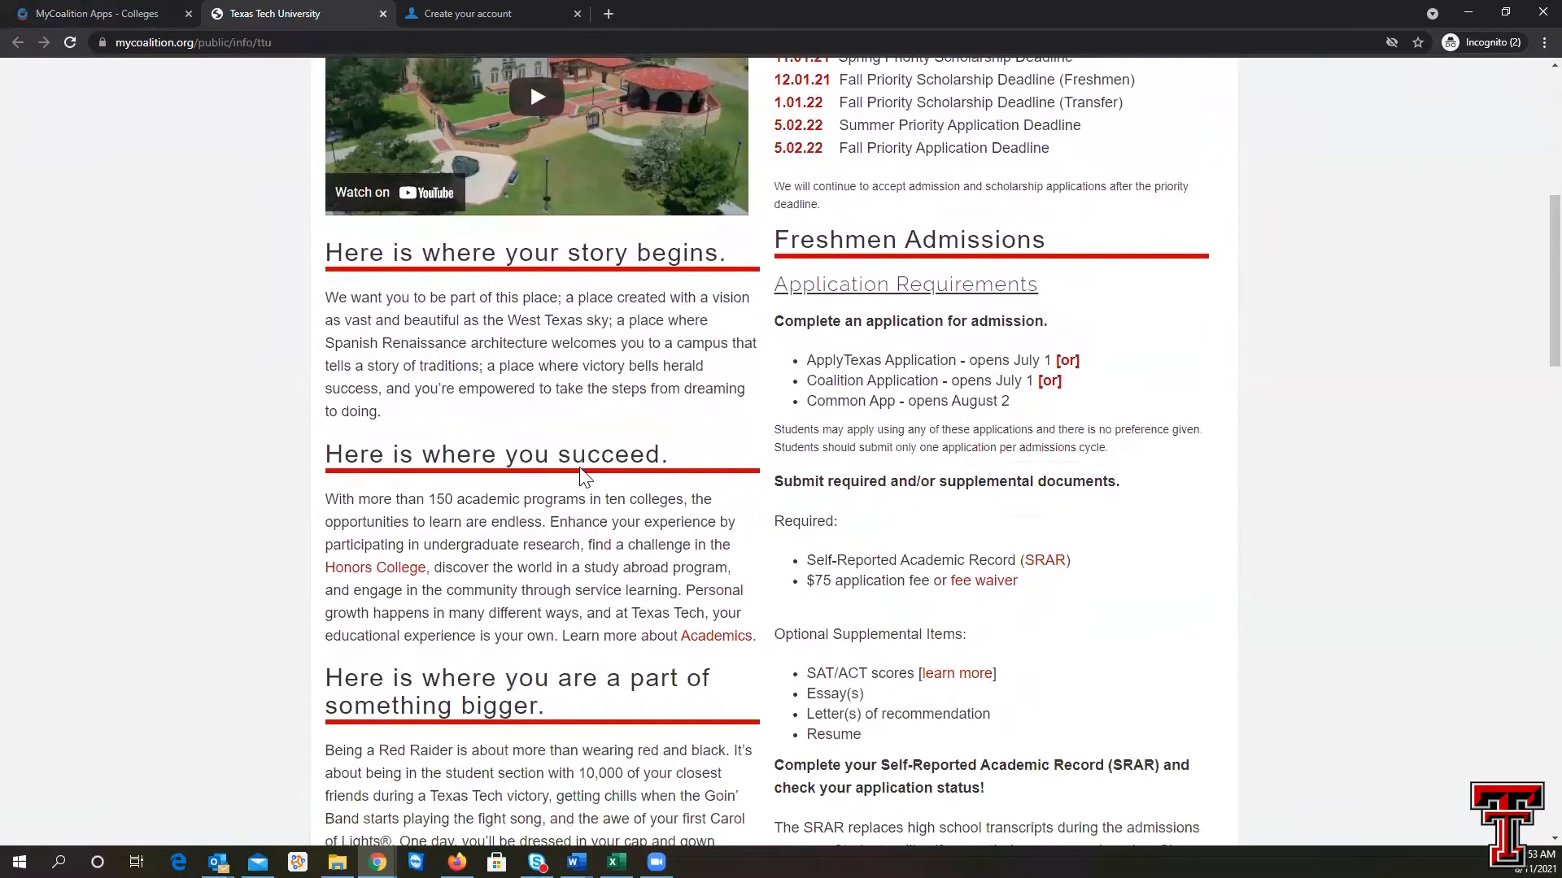
scroll(582, 476, down, 1)
scroll(582, 467, down, 4)
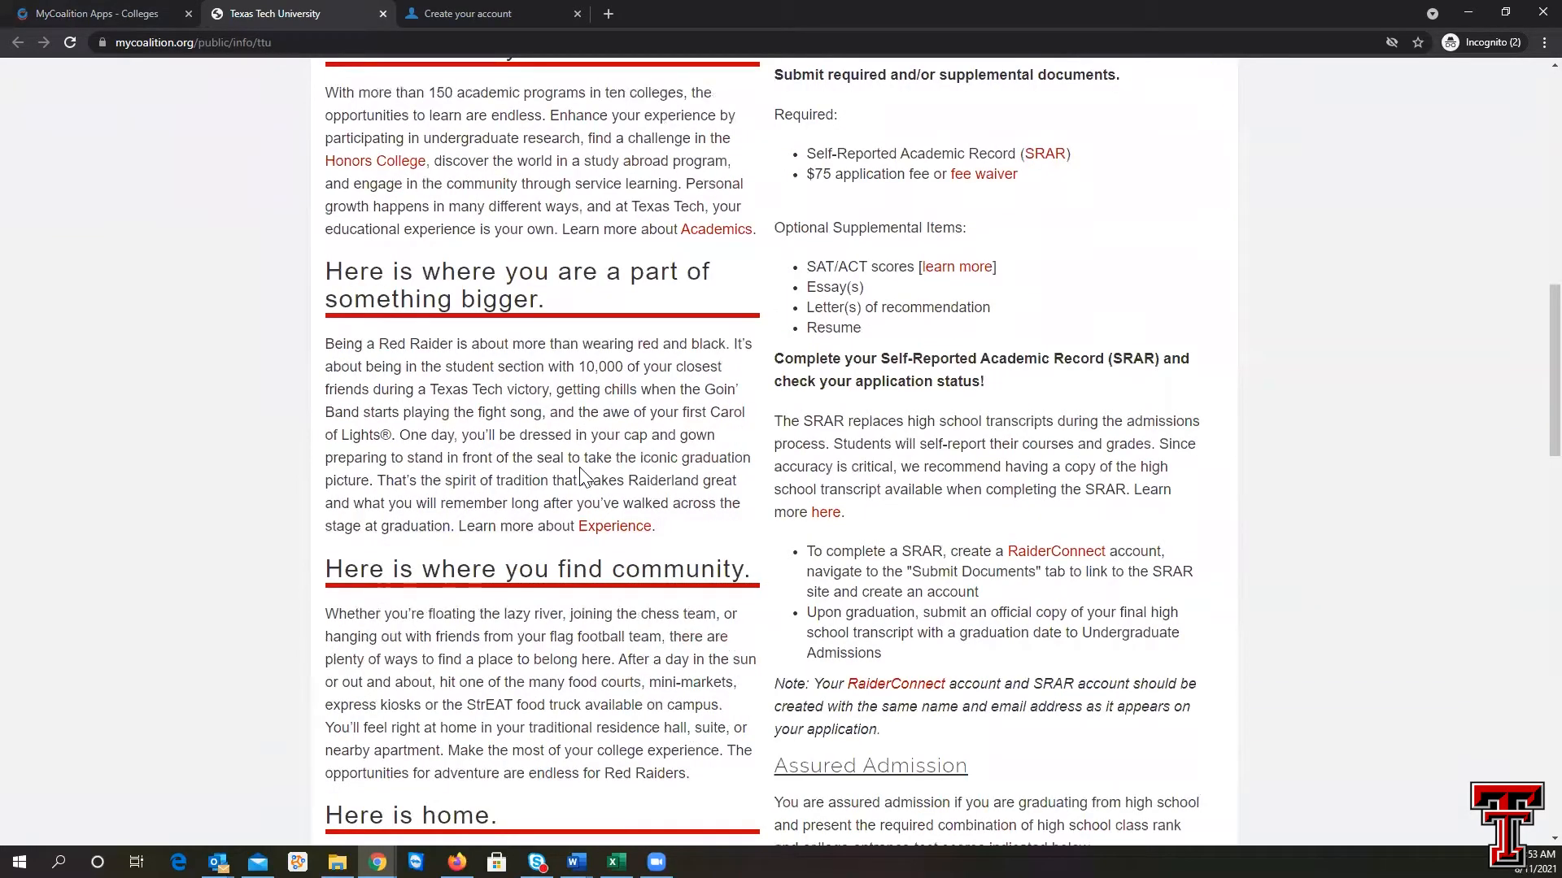
scroll(583, 476, down, 2)
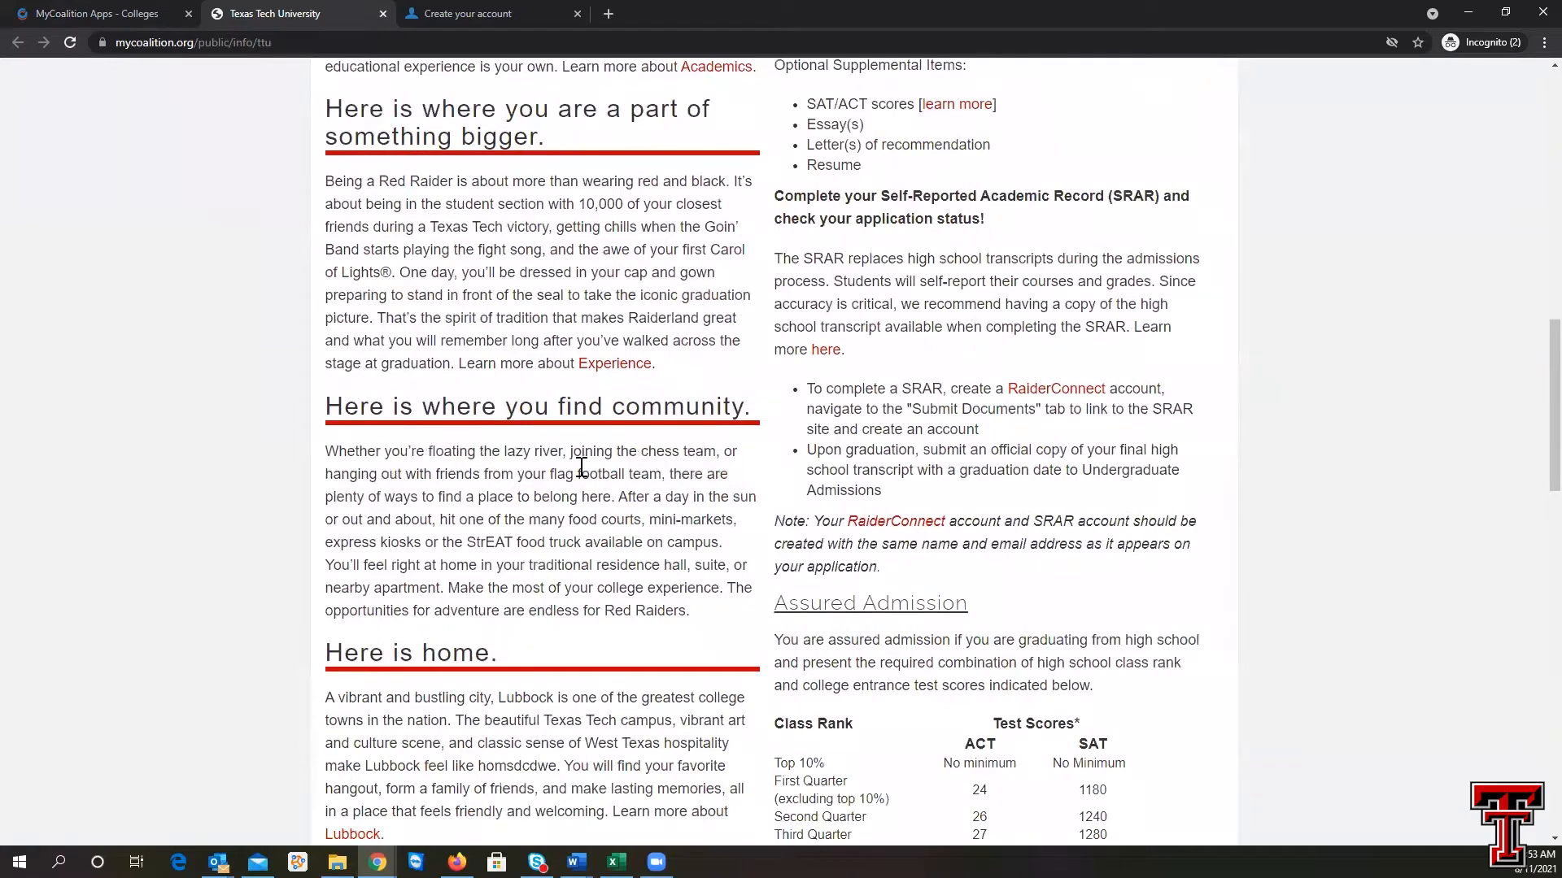
scroll(581, 468, down, 2)
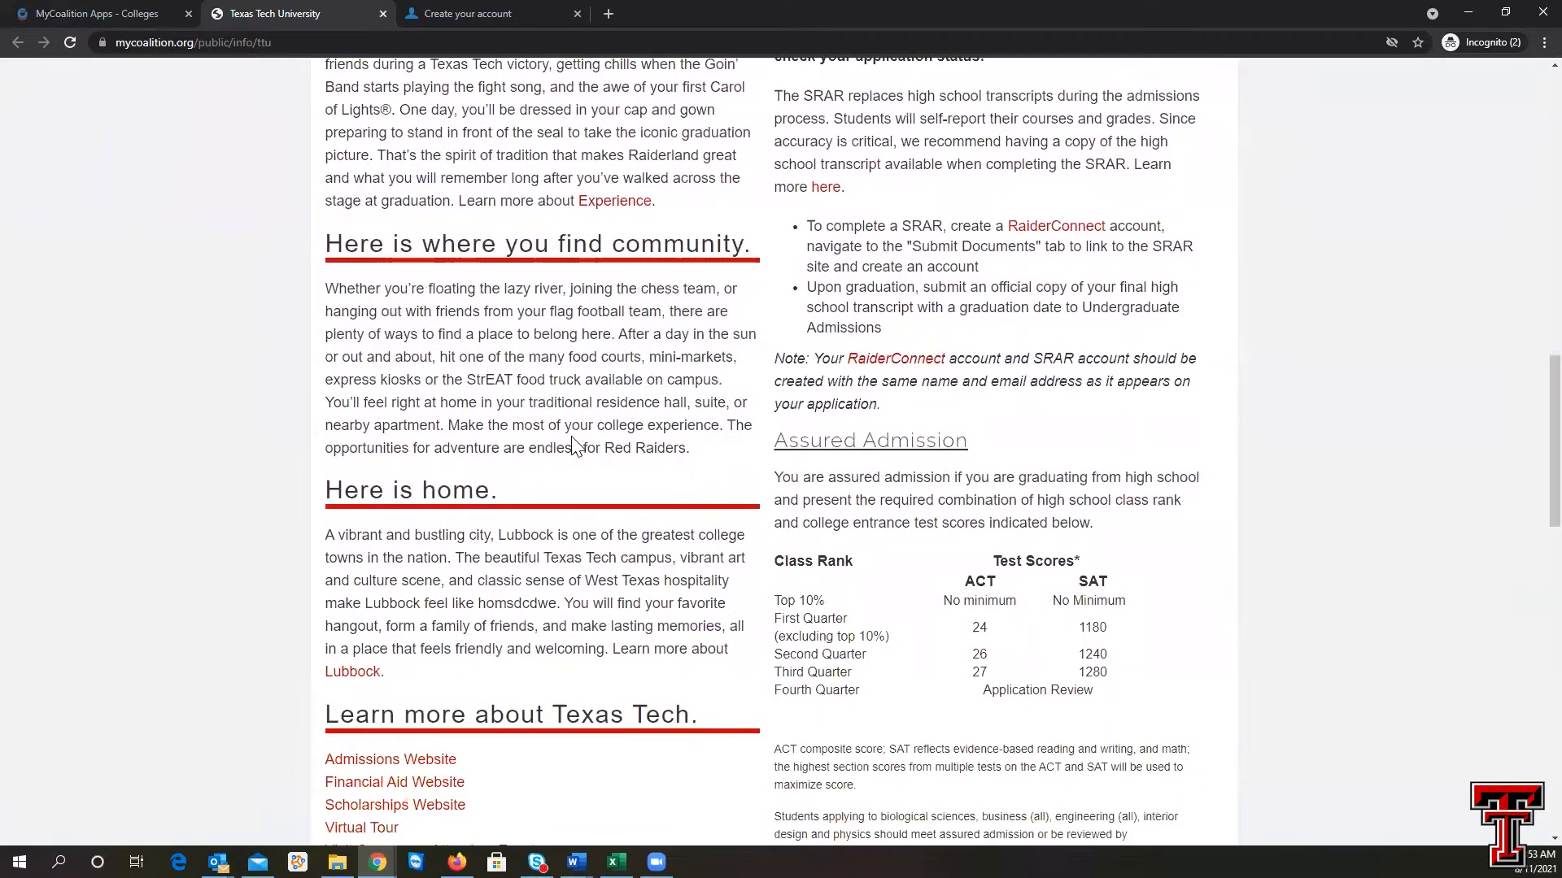
scroll(572, 439, down, 5)
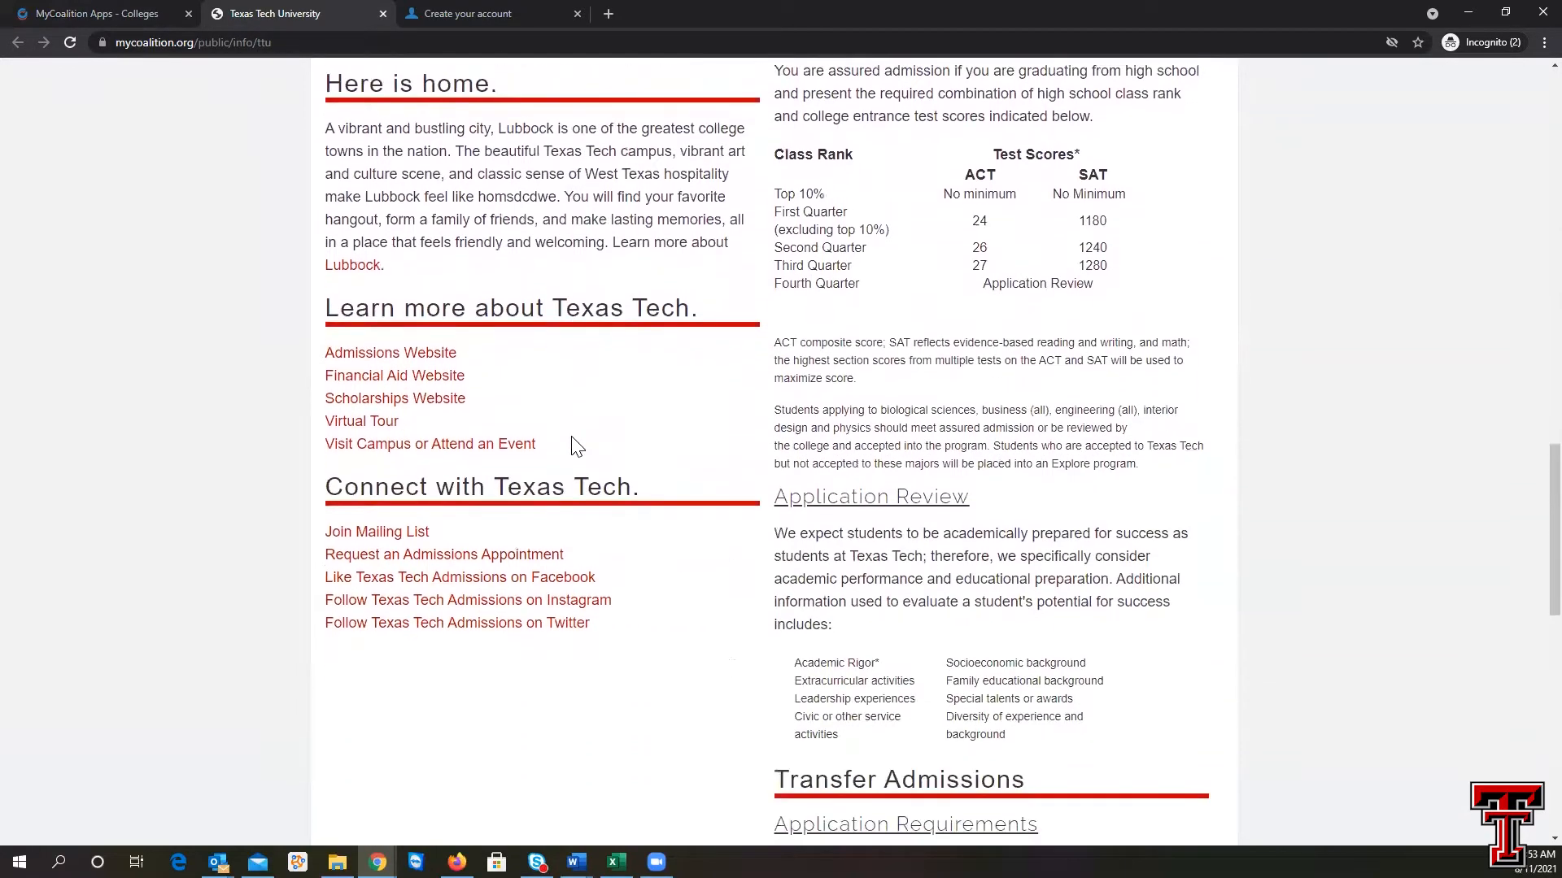
scroll(572, 439, down, 7)
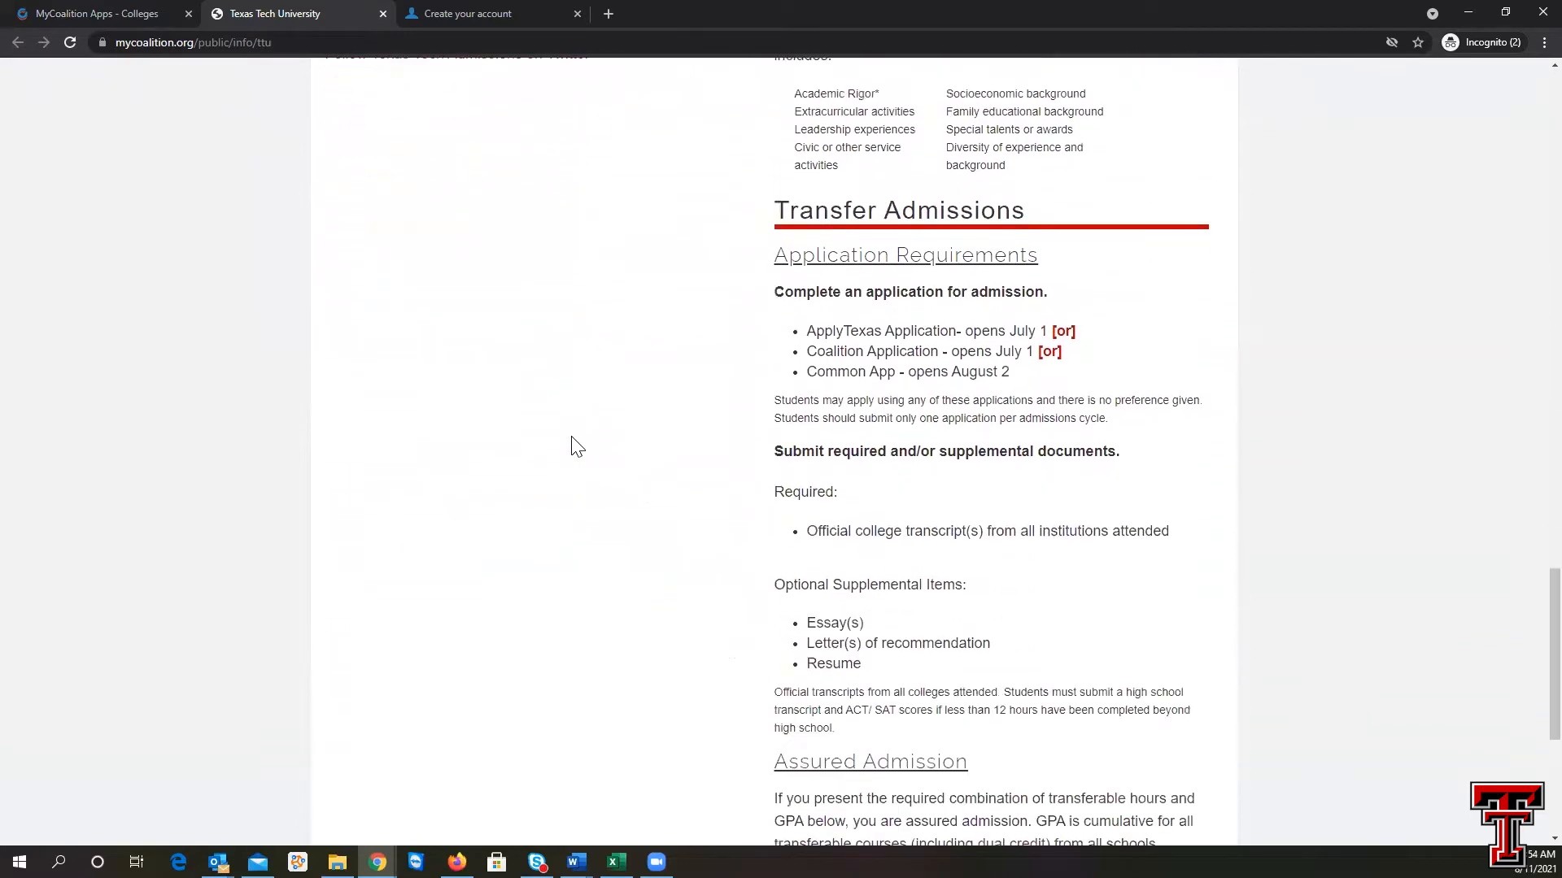
scroll(572, 439, down, 5)
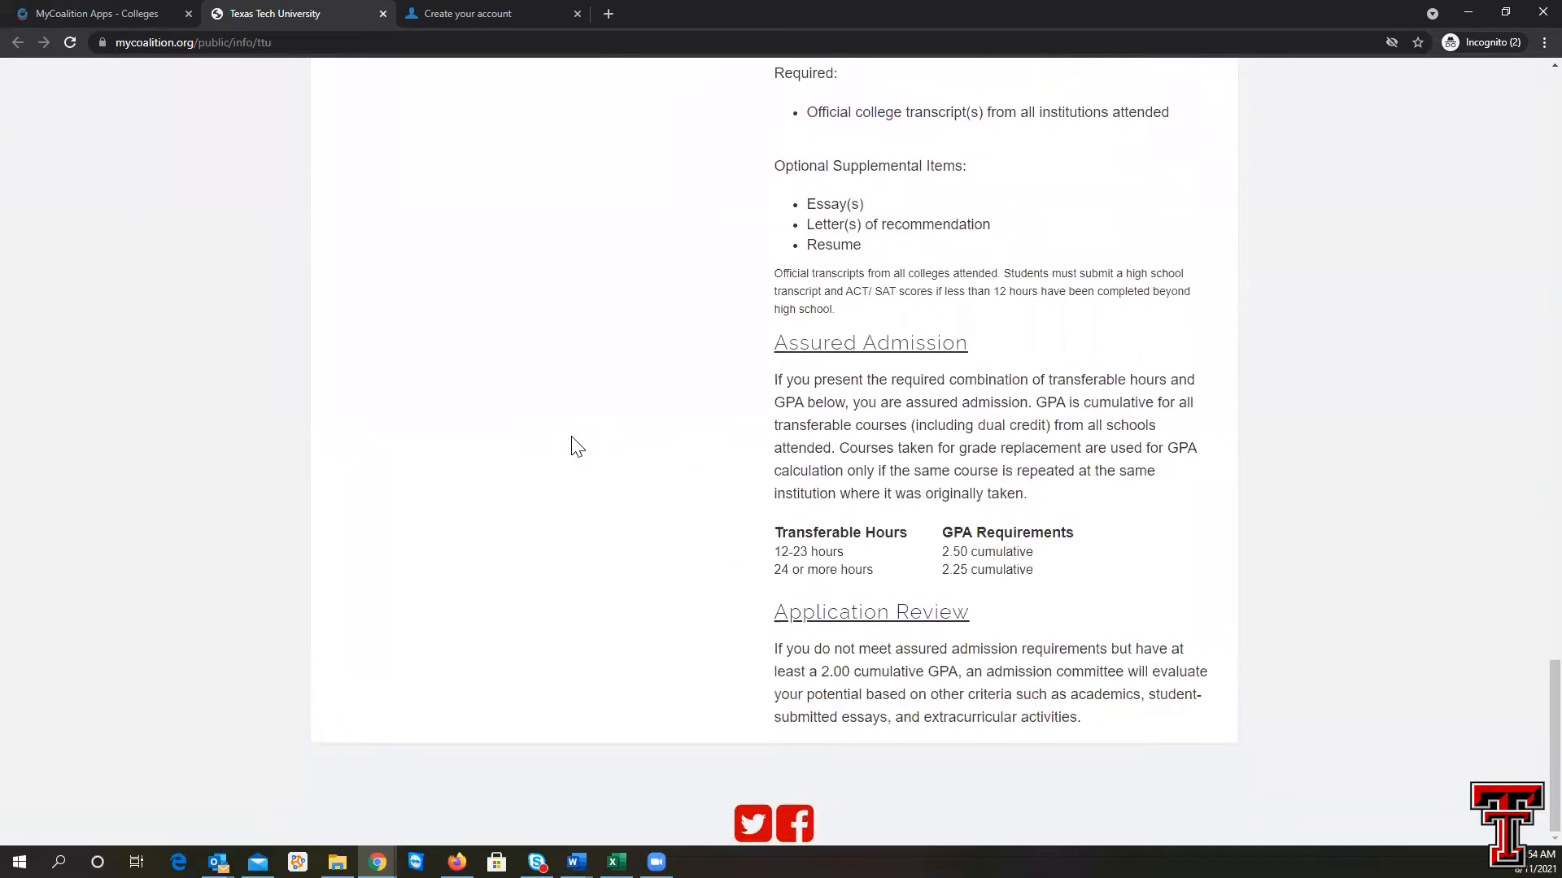
scroll(572, 439, up, 14)
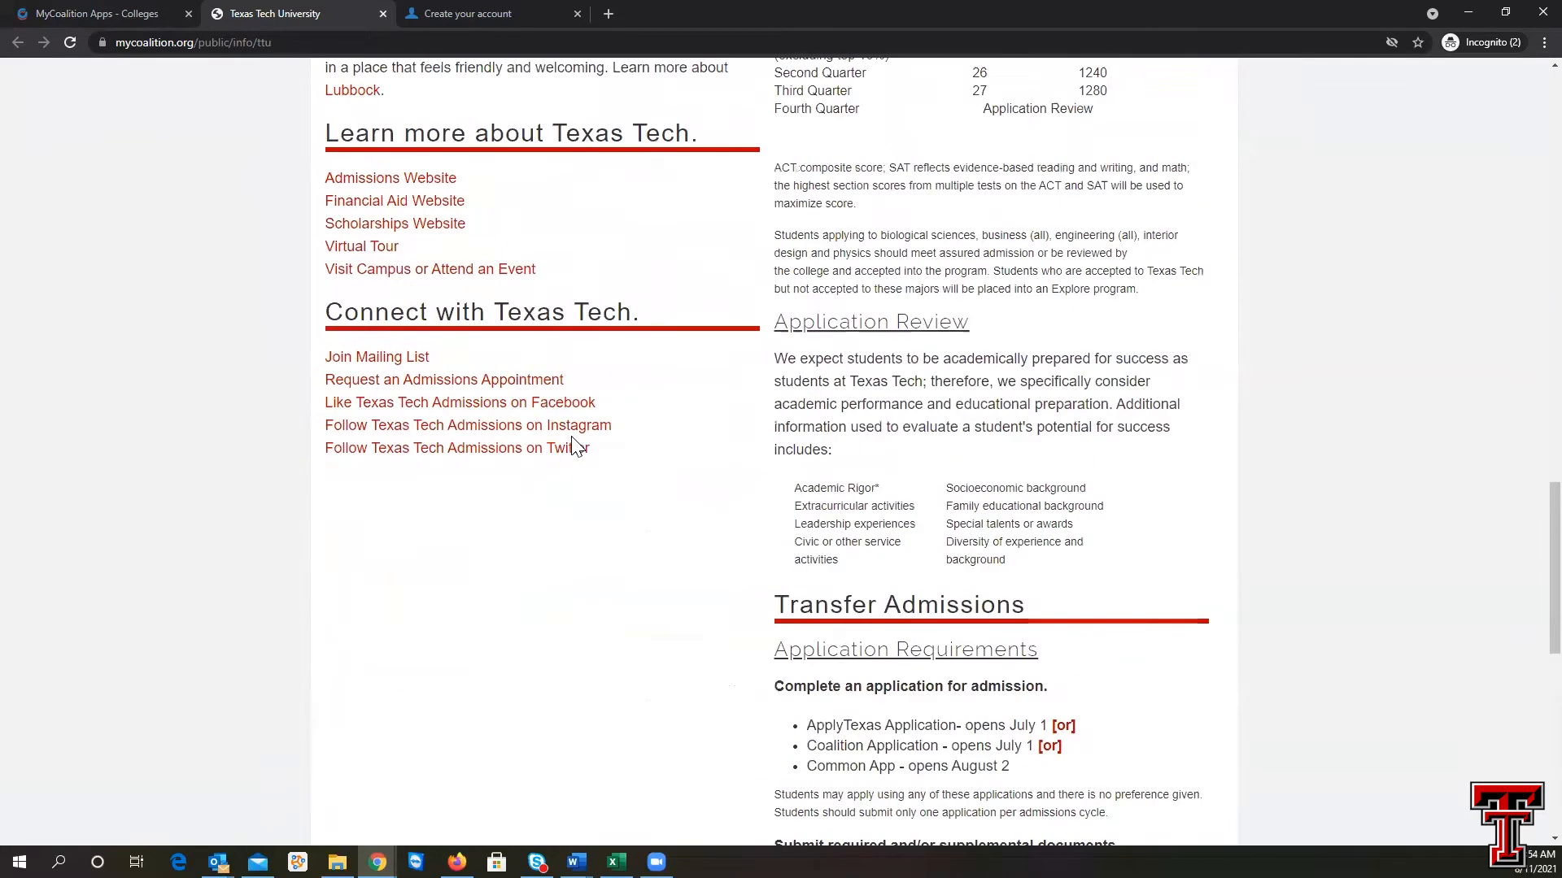
scroll(573, 444, up, 16)
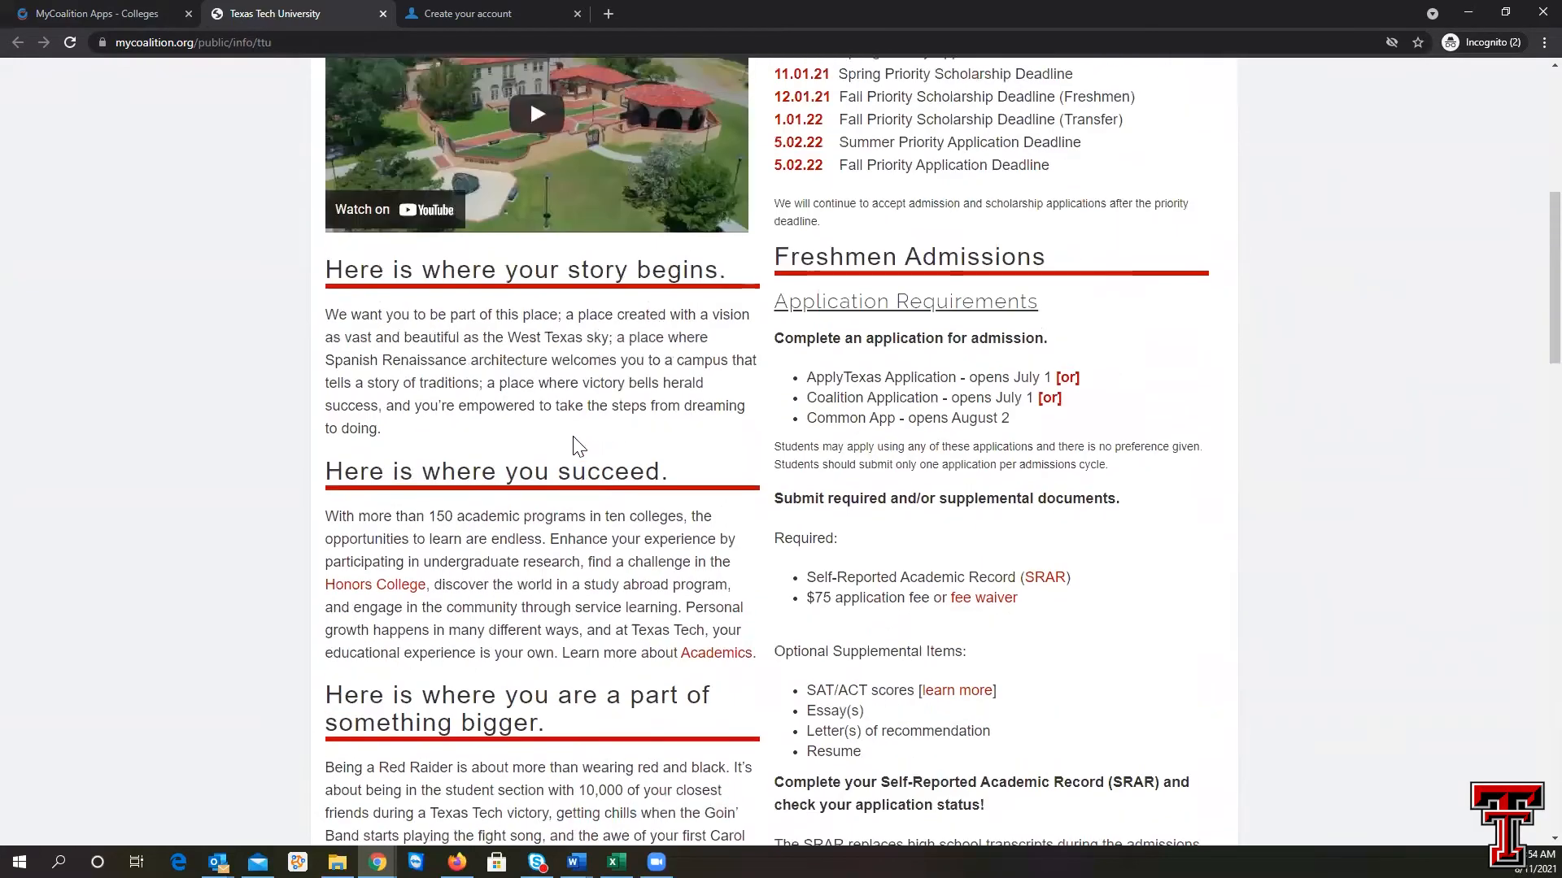
scroll(573, 445, up, 2)
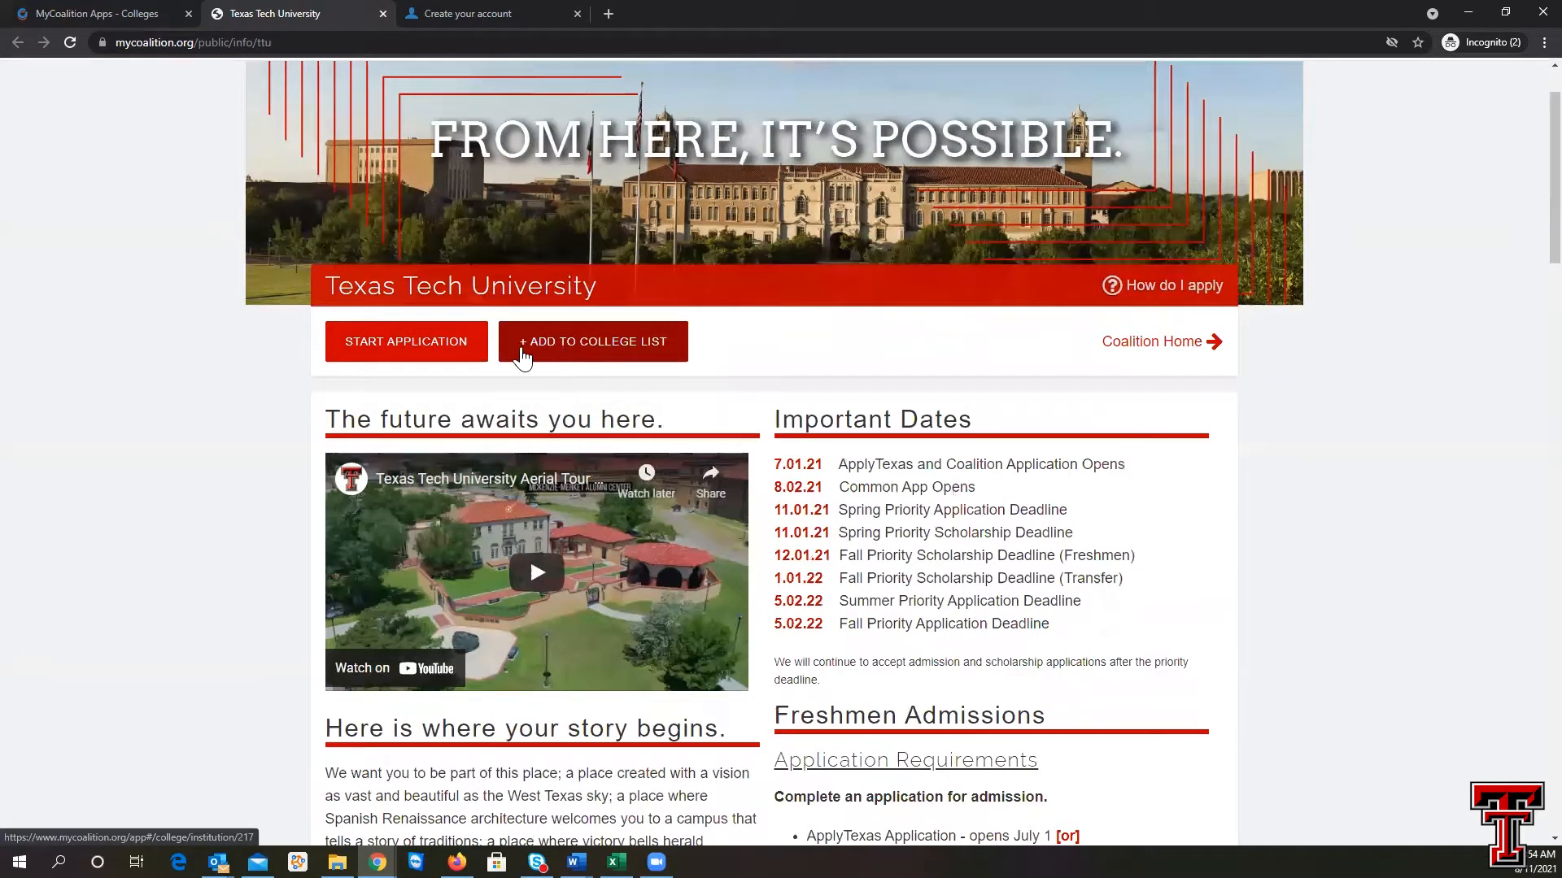
Start the Texas Tech University application as a First Year Student, continuing past the list of required Profile sections
click(411, 346)
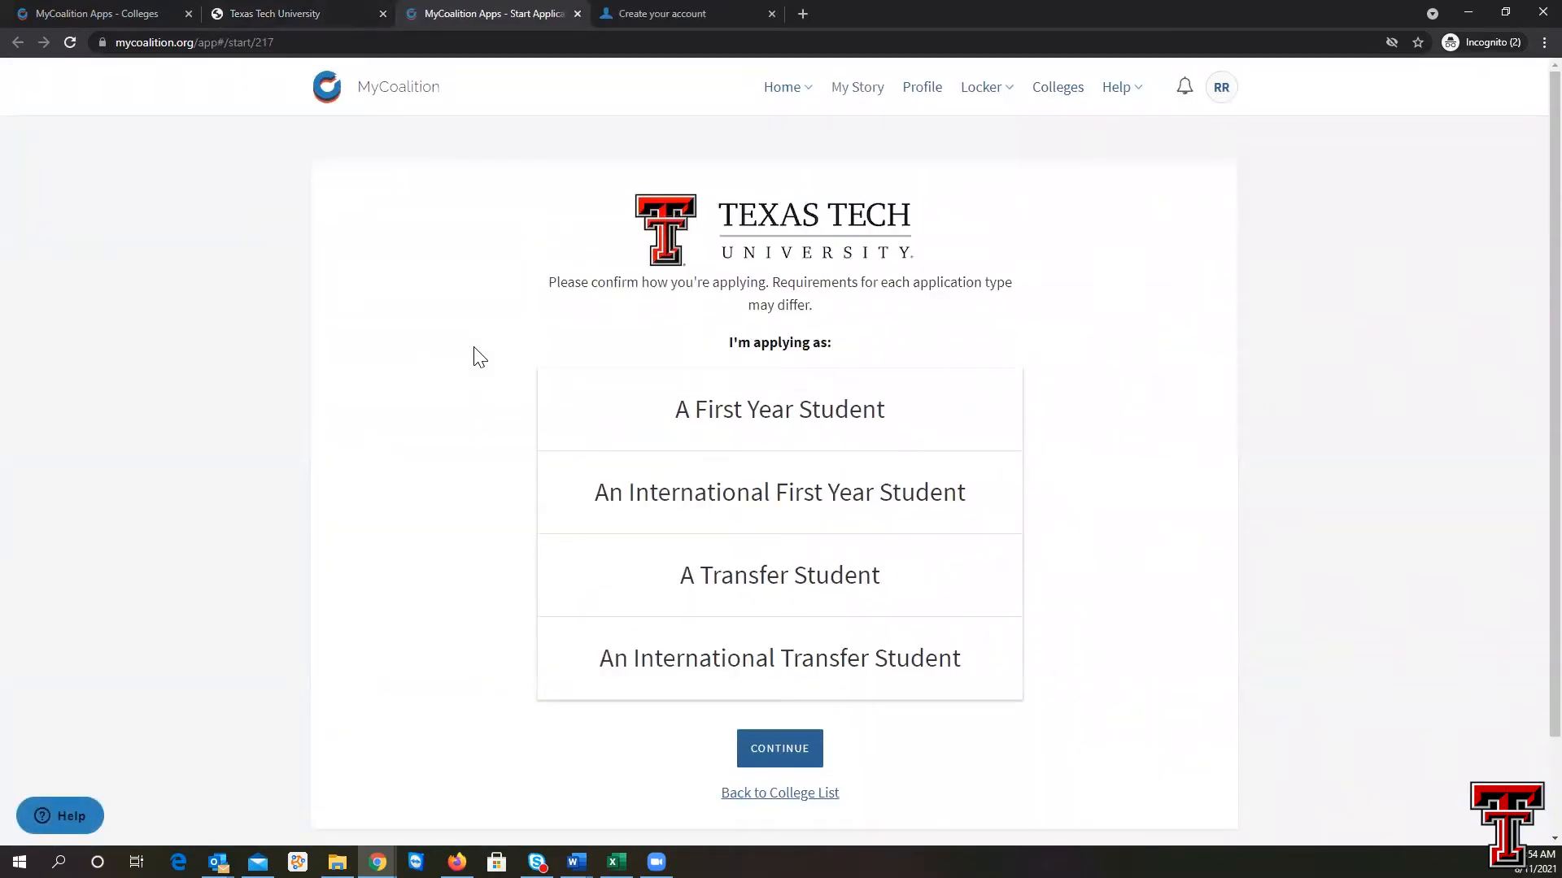
click(719, 428)
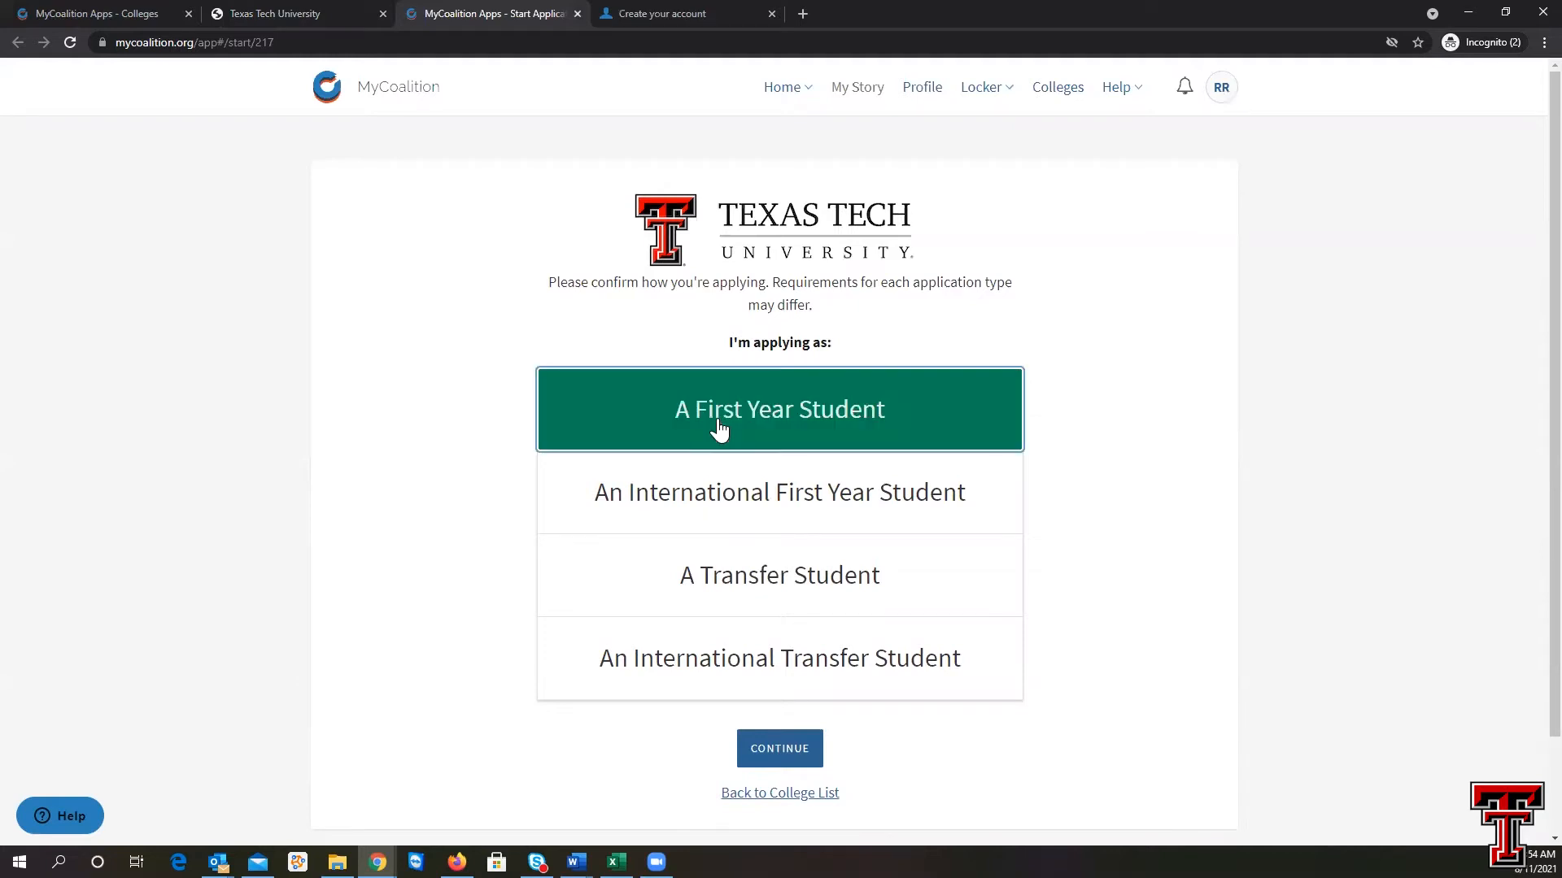
click(782, 748)
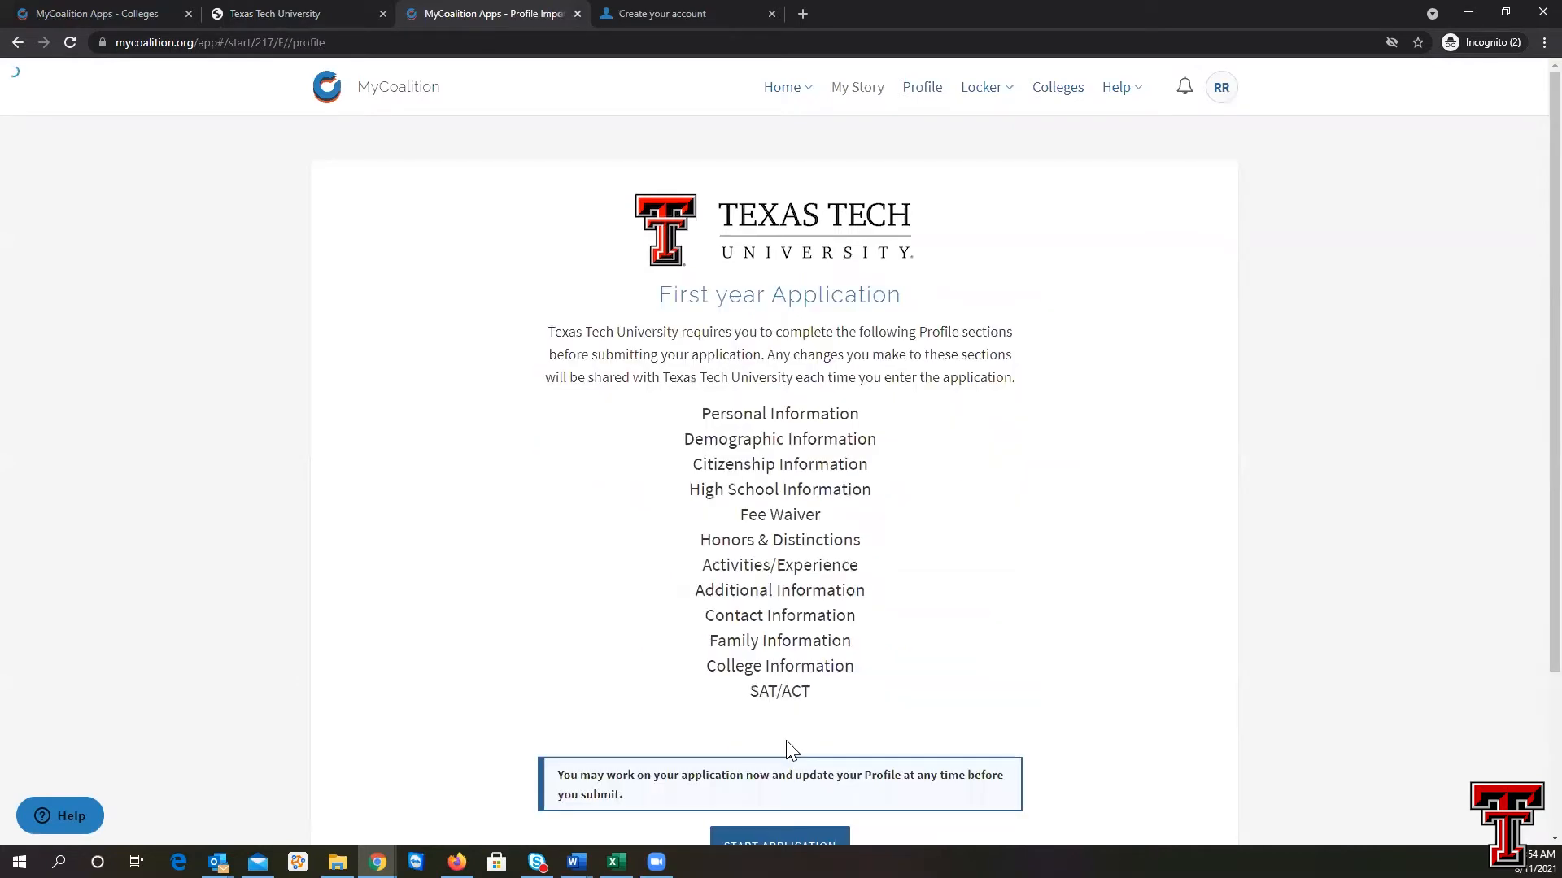
scroll(783, 647, down, 1)
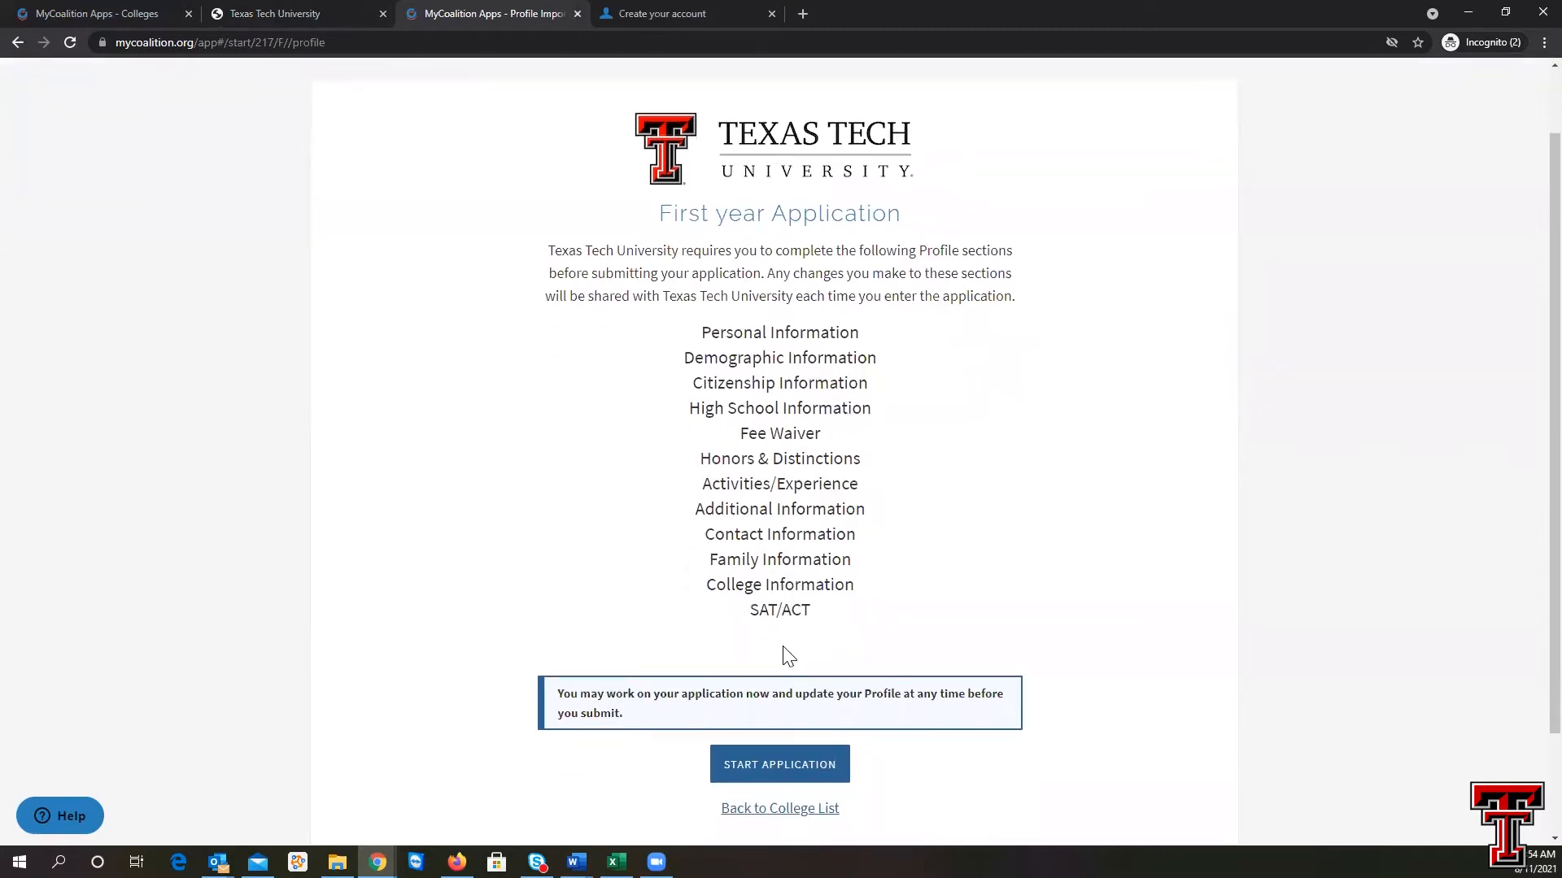
scroll(788, 655, down, 1)
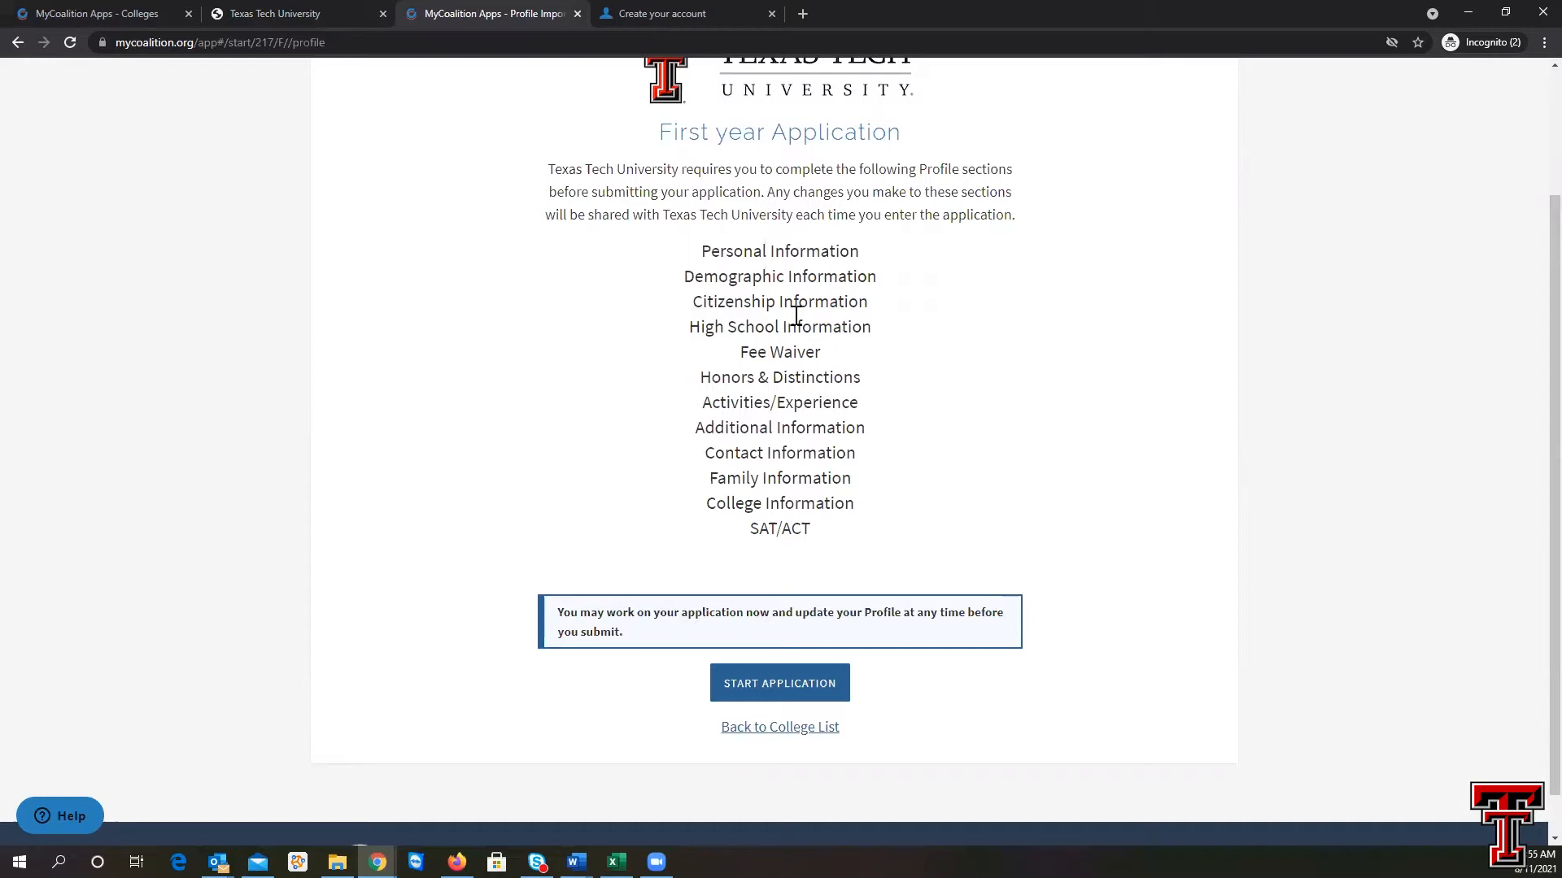
click(799, 687)
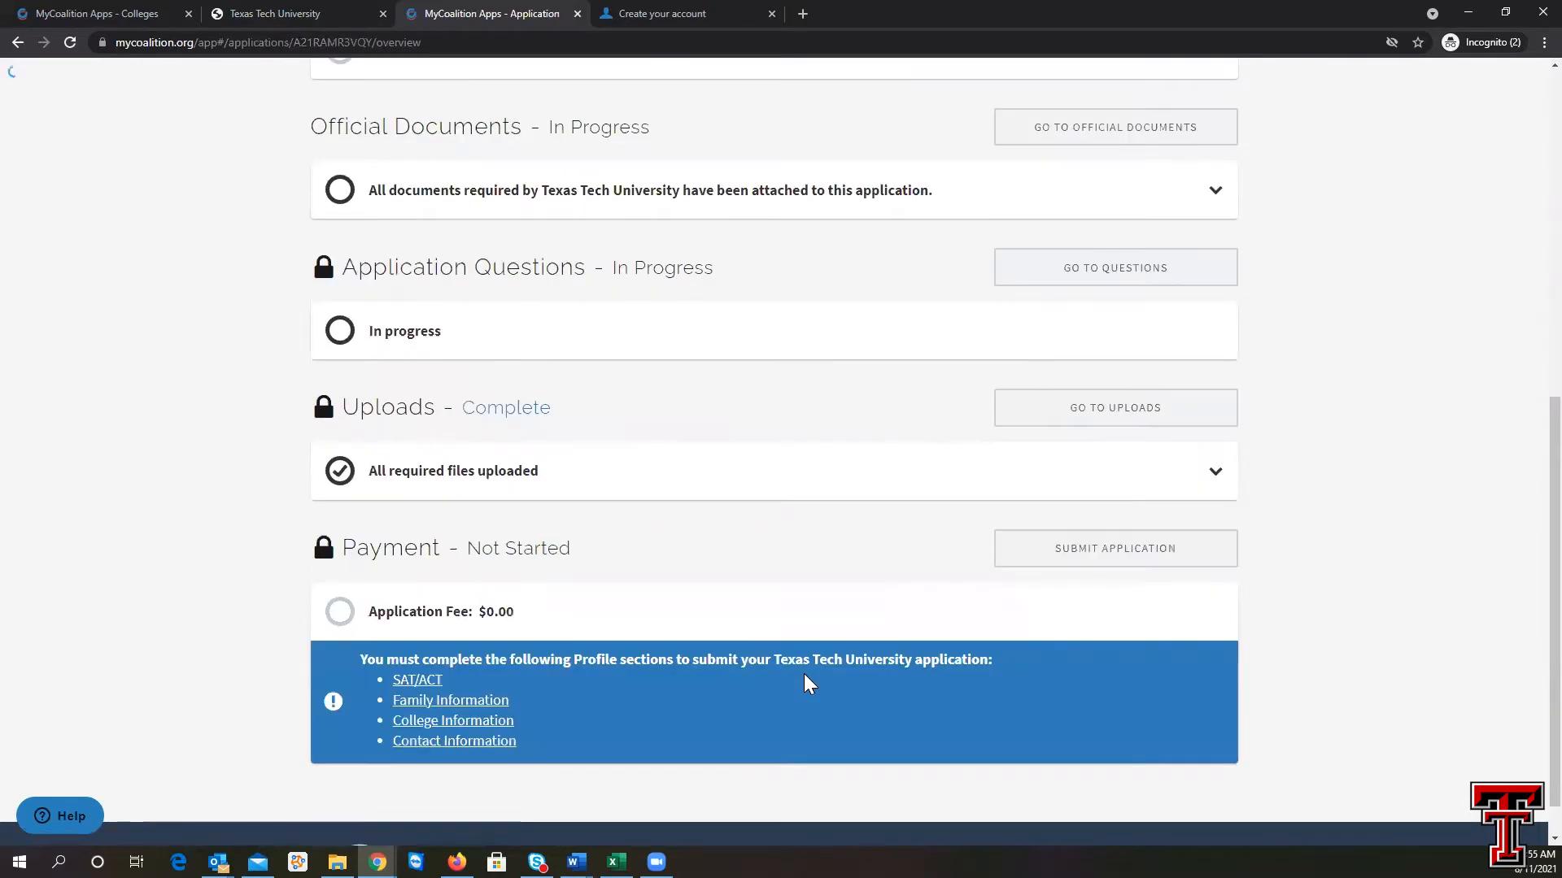
Review the Application Status sections, including Profile, Term, Official Documents, Application Questions and Uploads
scroll(807, 682, up, 6)
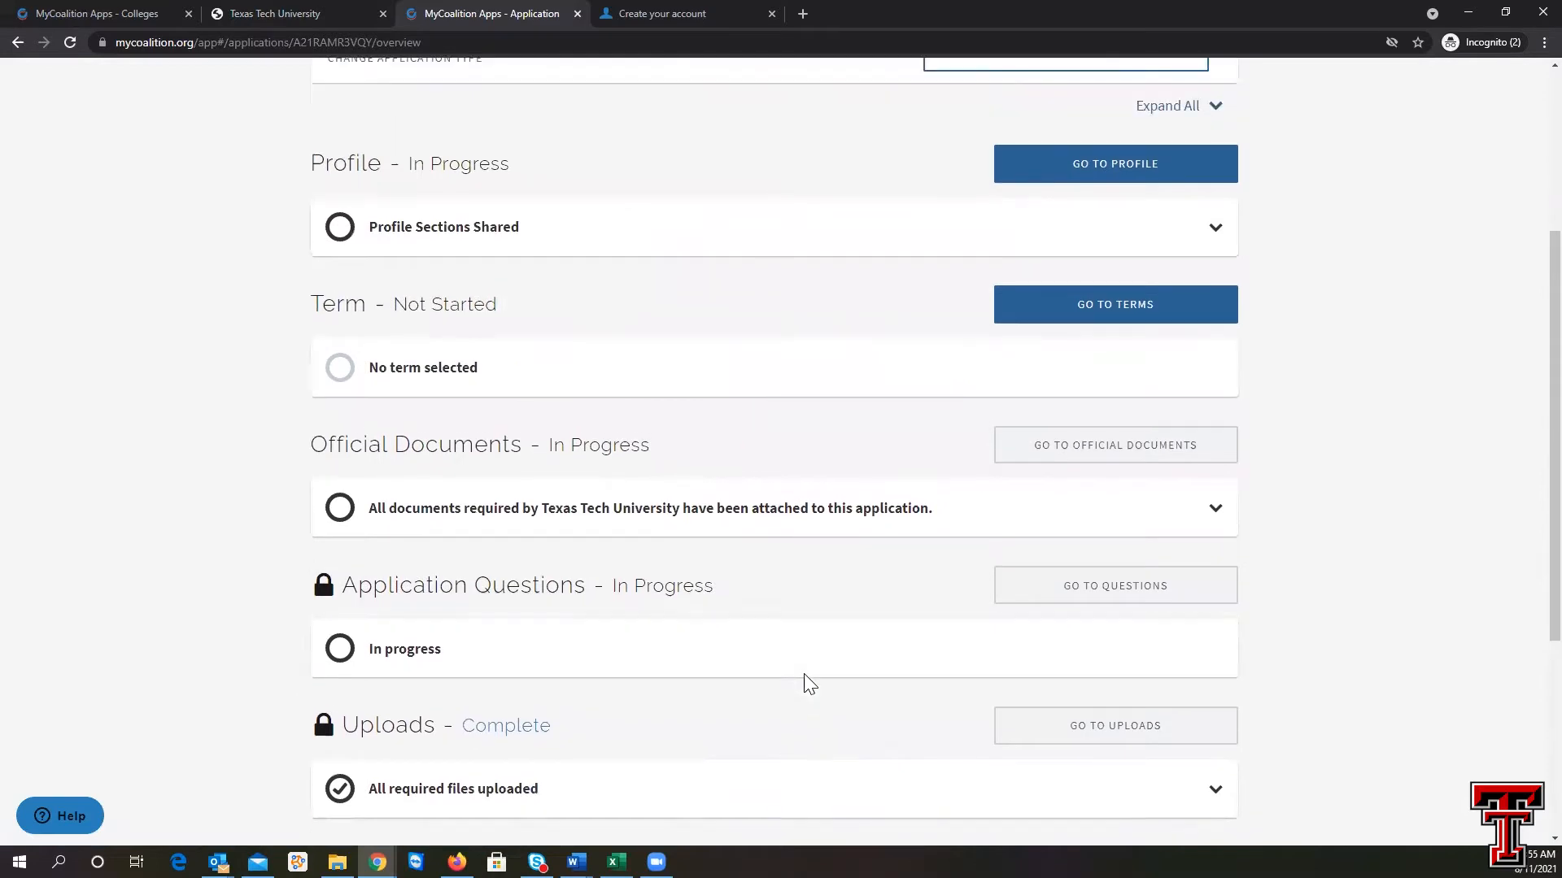
scroll(807, 682, up, 2)
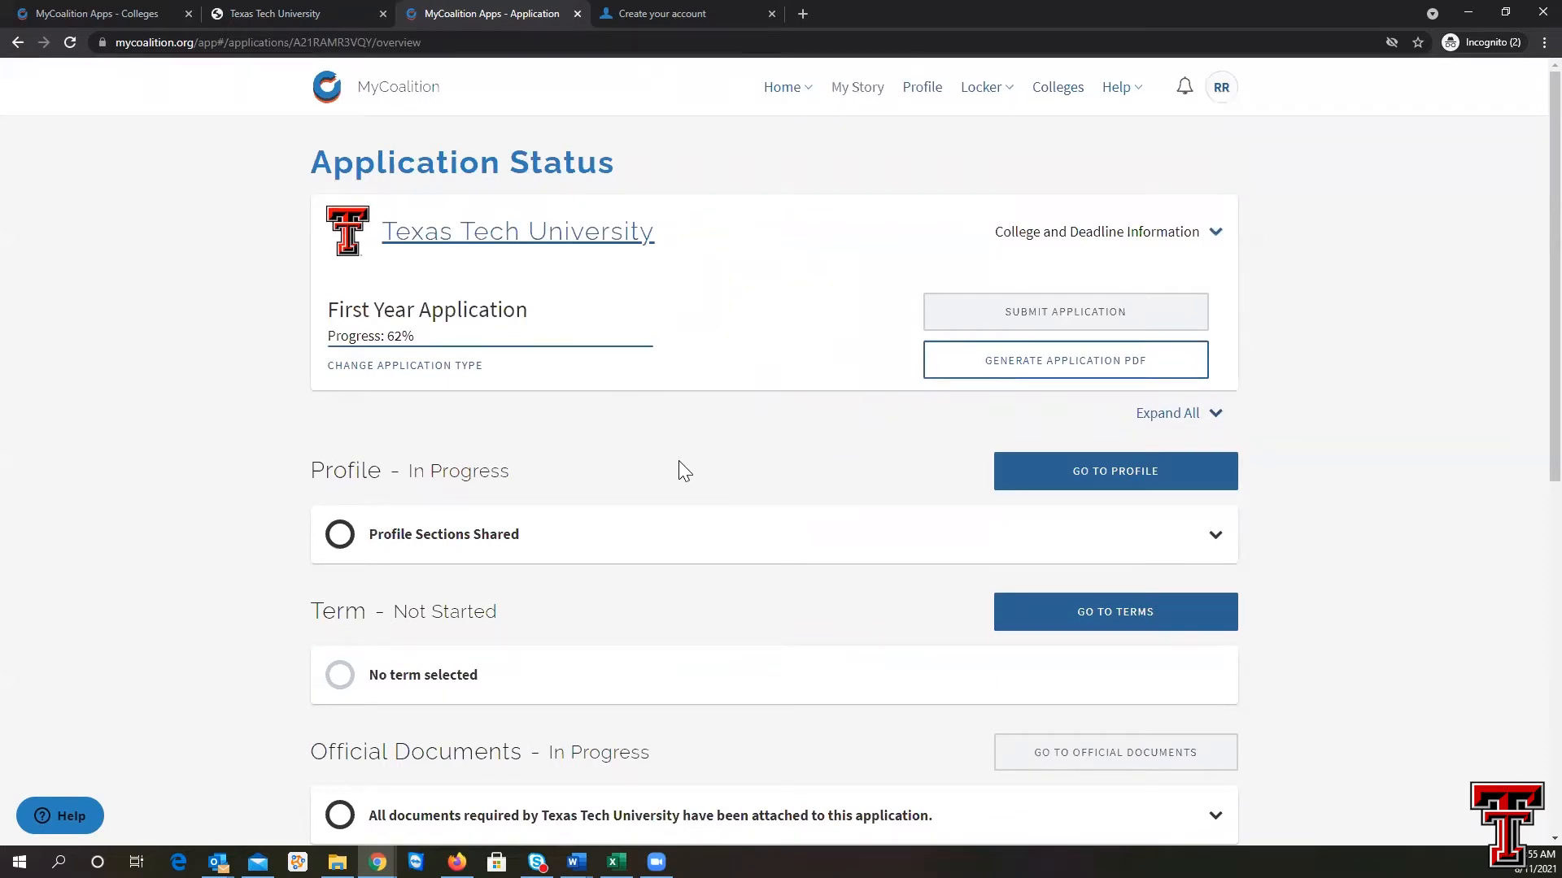
scroll(679, 461, down, 2)
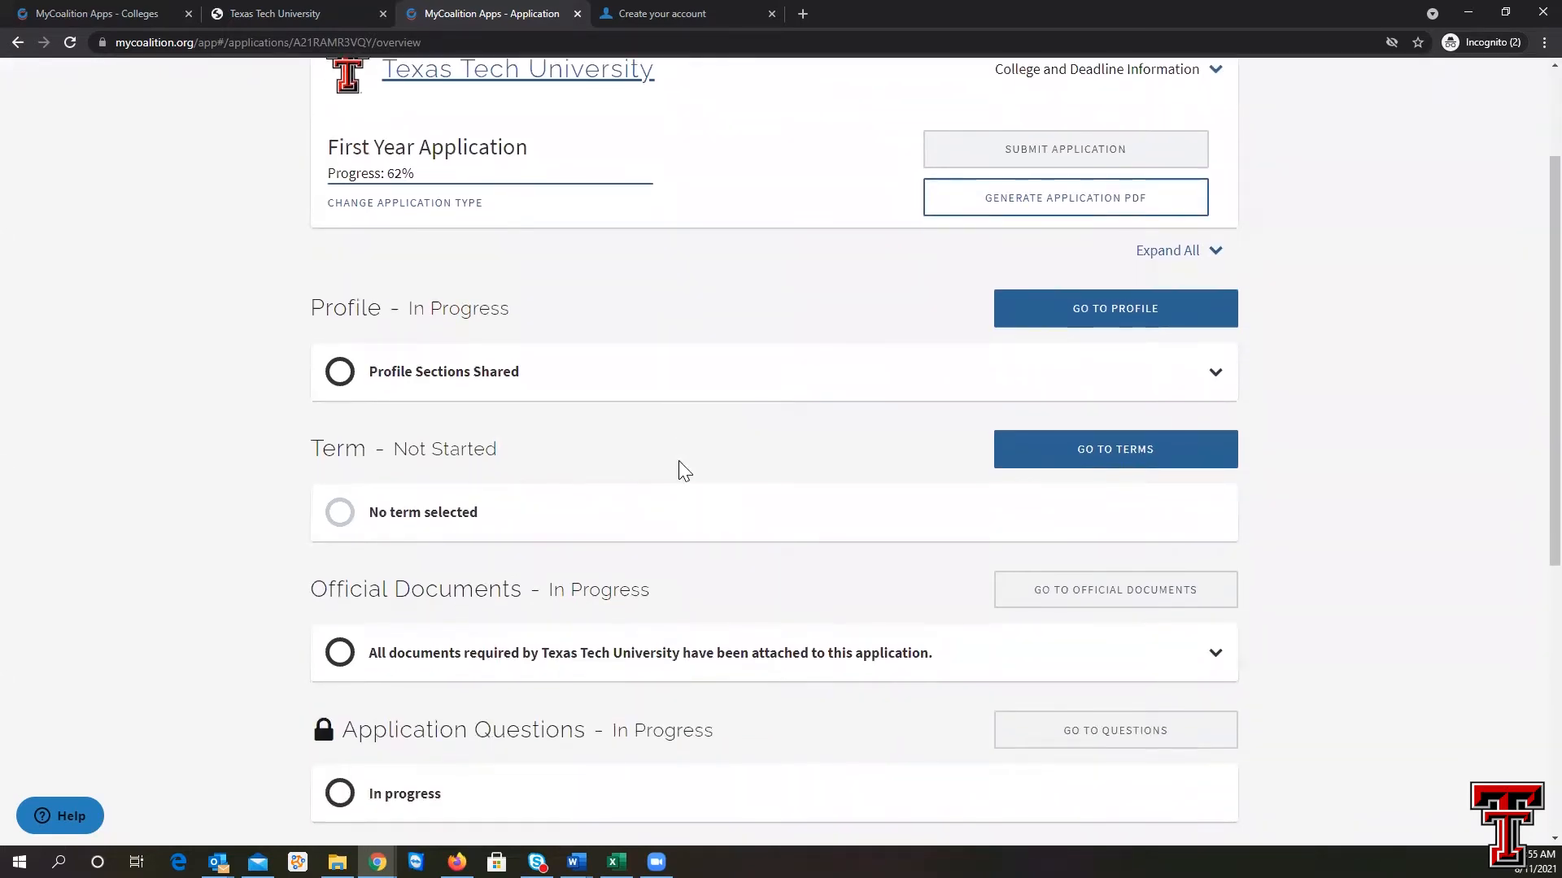
scroll(700, 472, up, 1)
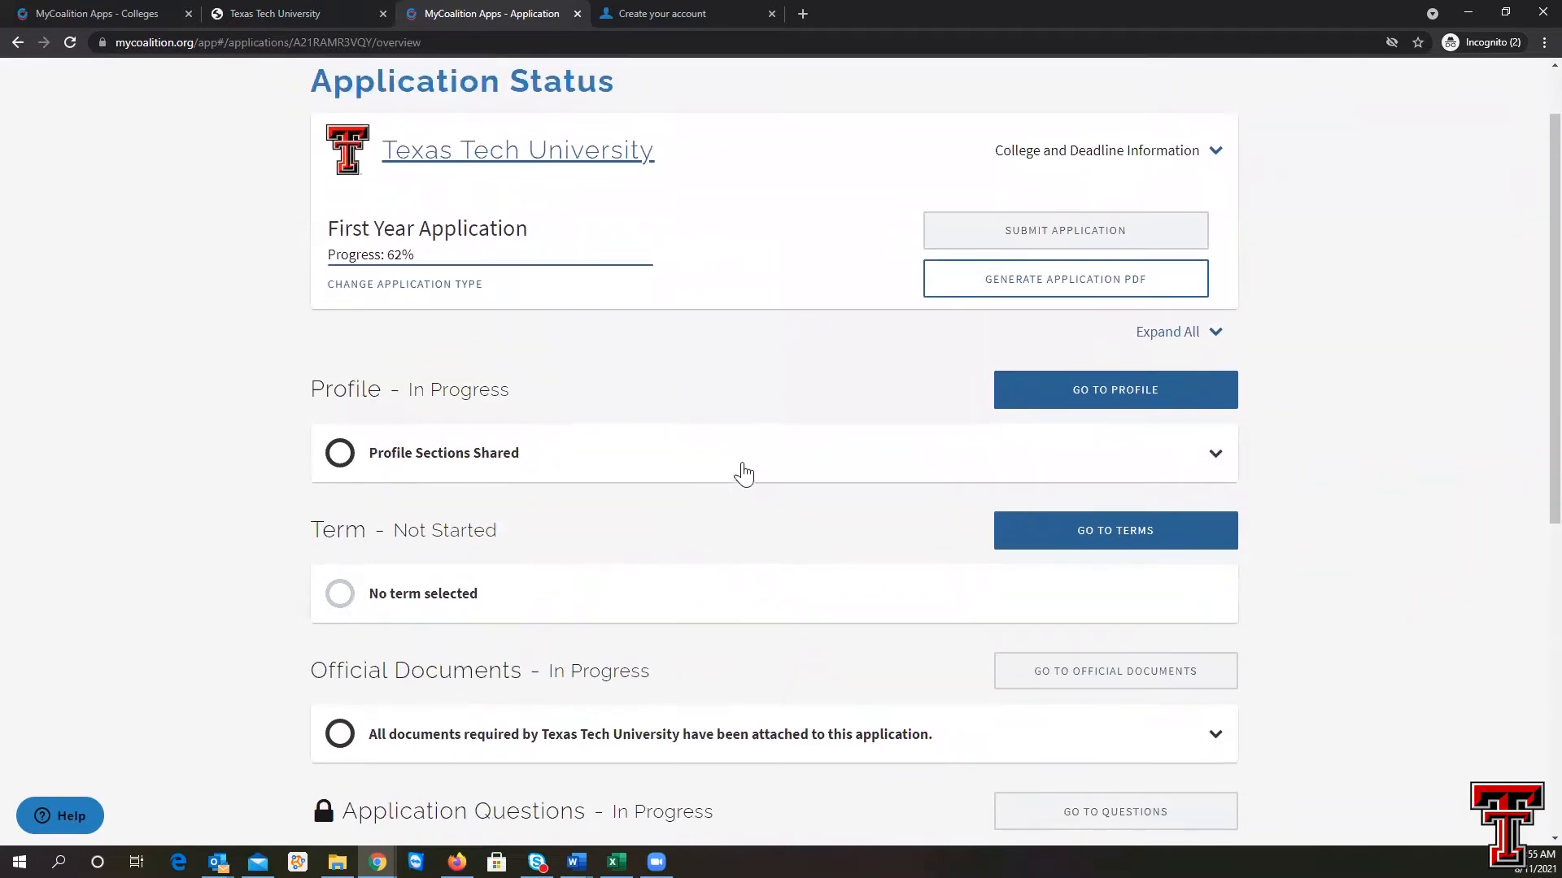
Open the Profile from the application and review the name, pronouns, legal sex and gender identity fields in Personal Information
click(1039, 398)
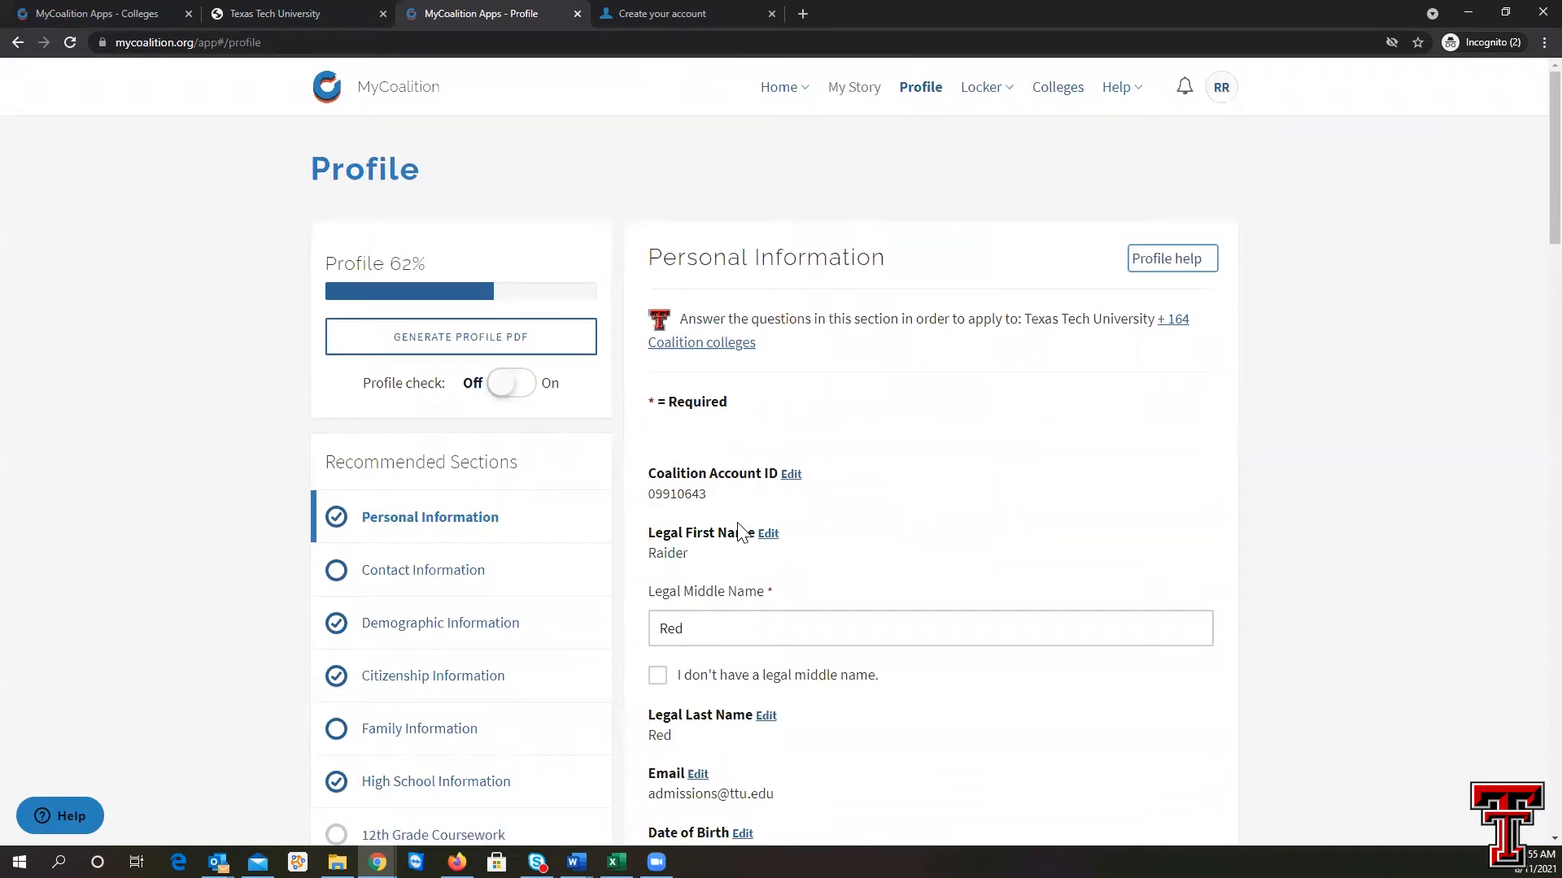
scroll(740, 531, down, 1)
scroll(740, 530, down, 1)
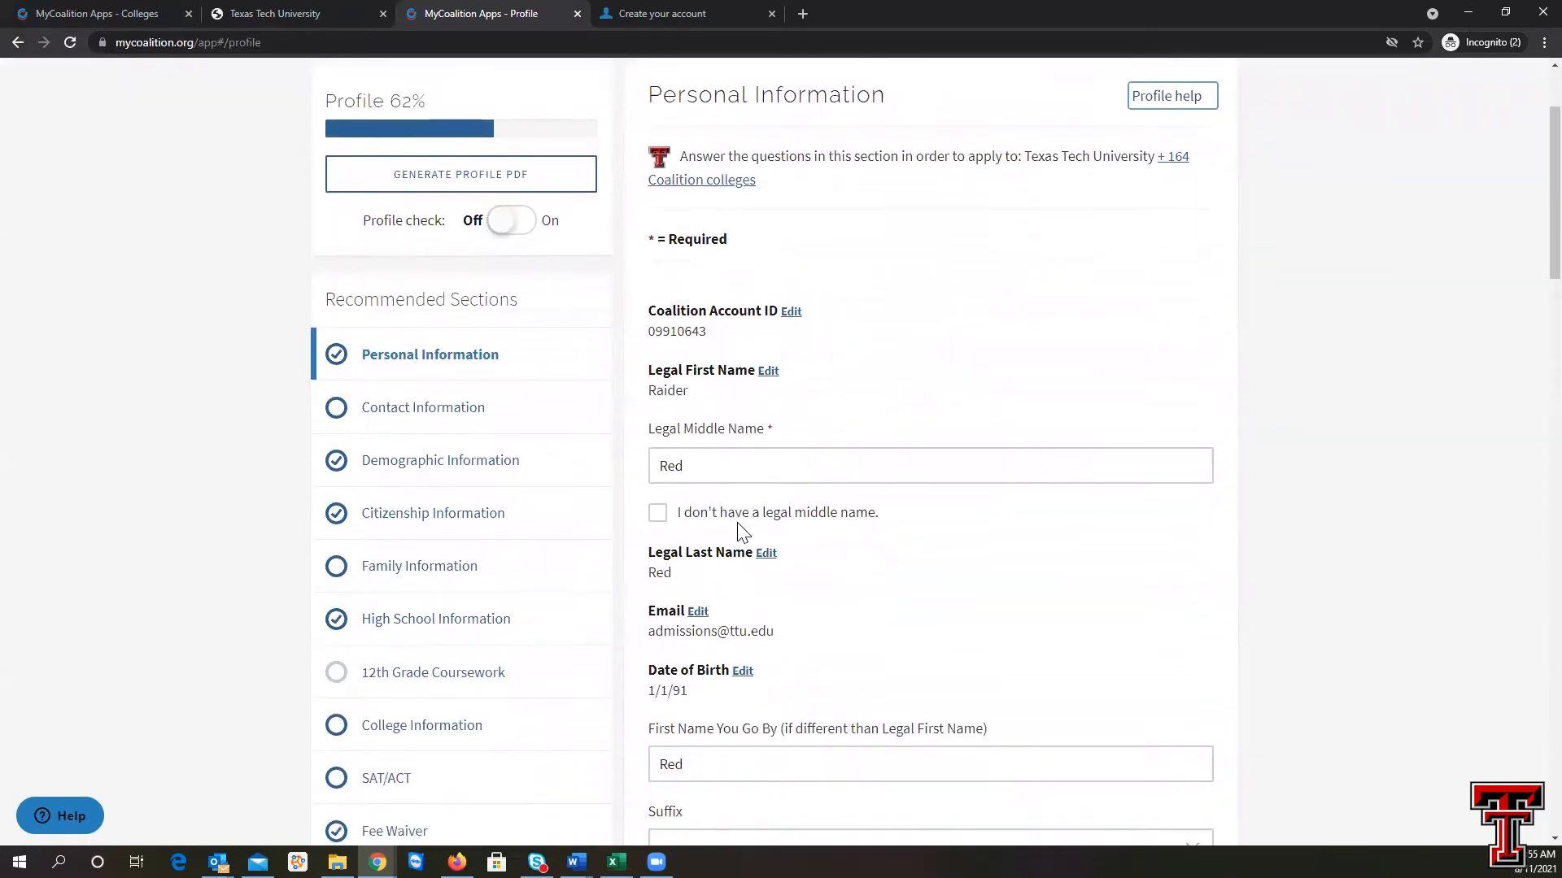
scroll(738, 533, down, 2)
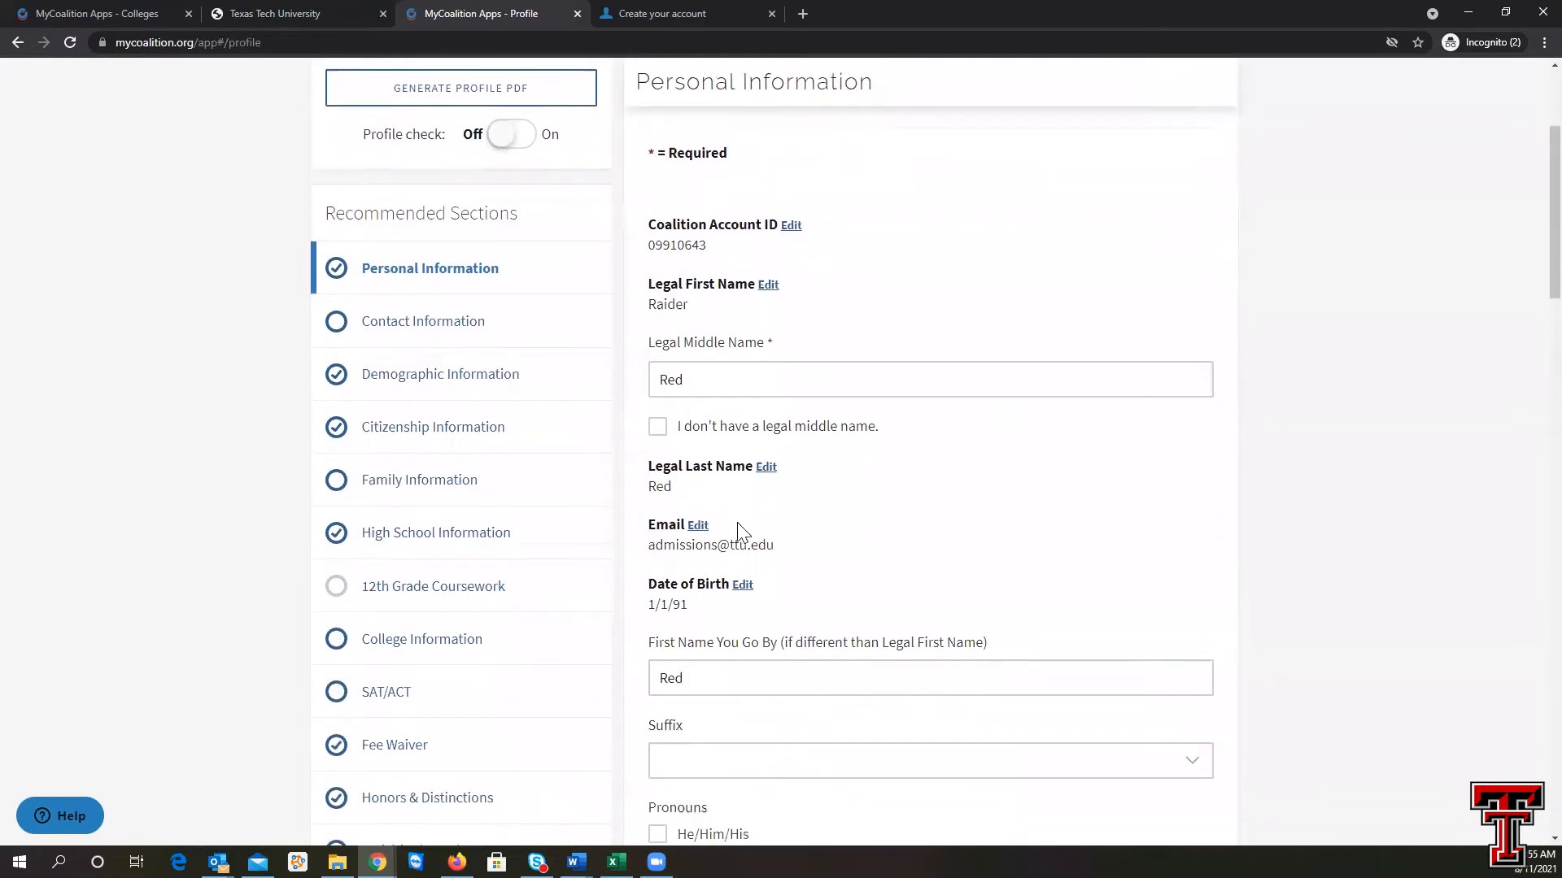
scroll(742, 532, down, 1)
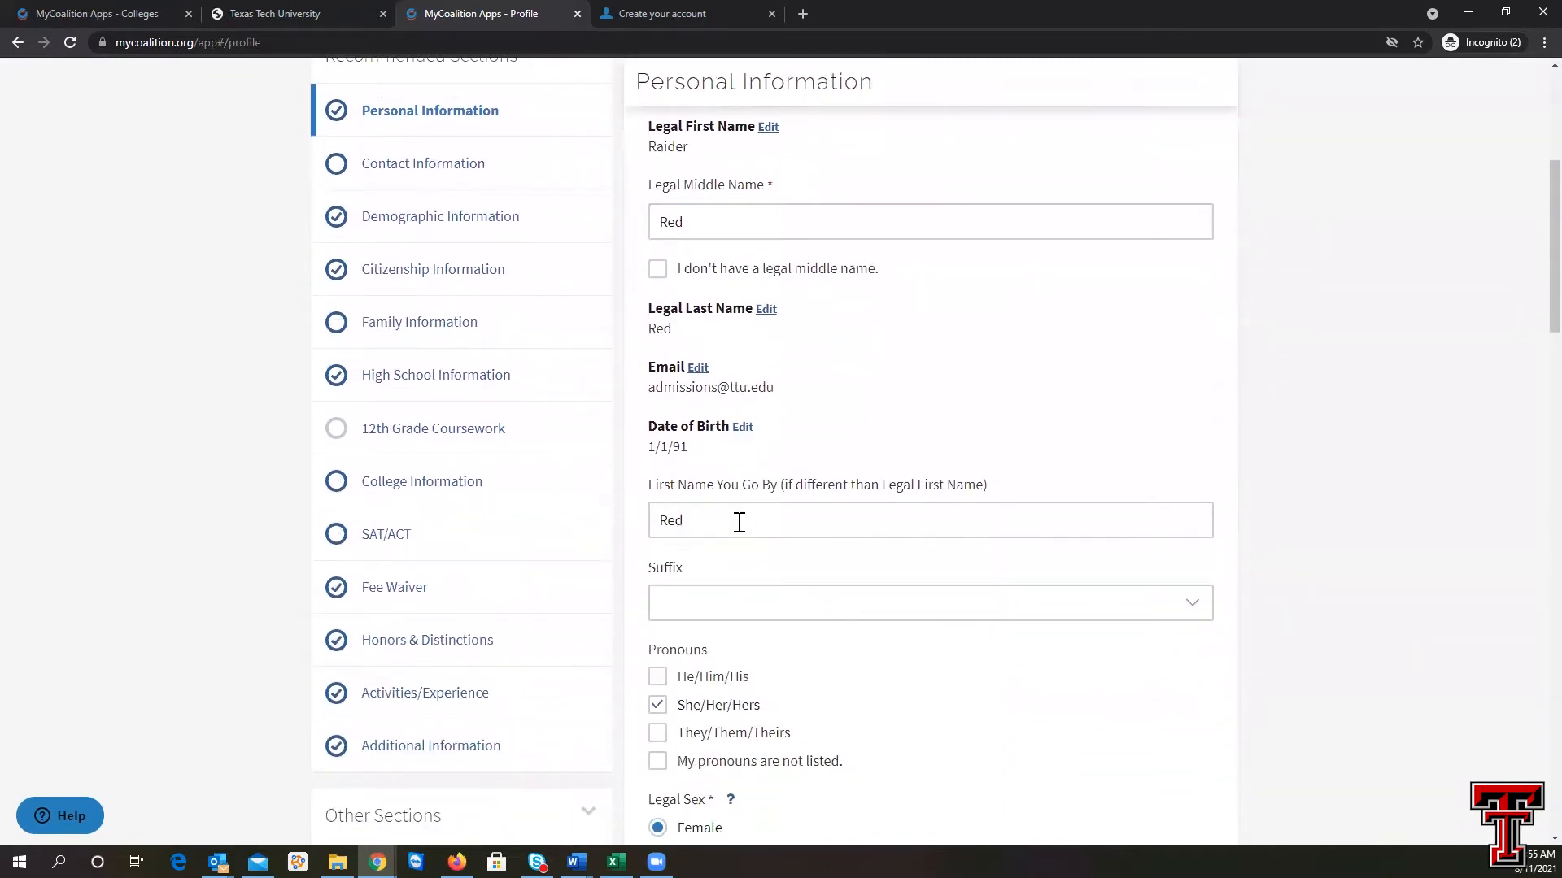
scroll(739, 524, down, 2)
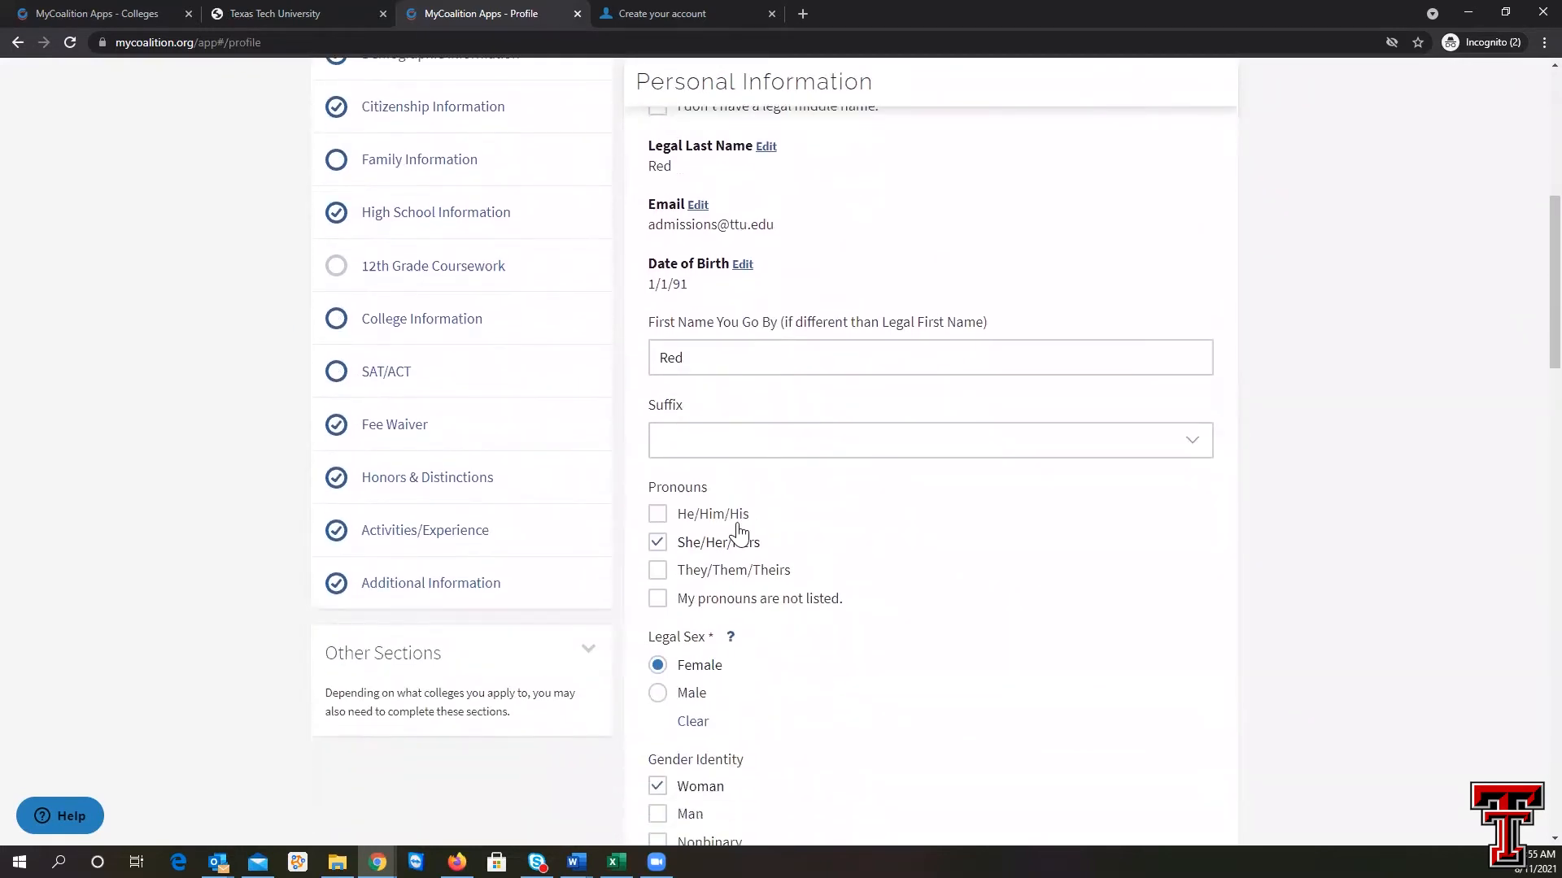
scroll(739, 533, down, 1)
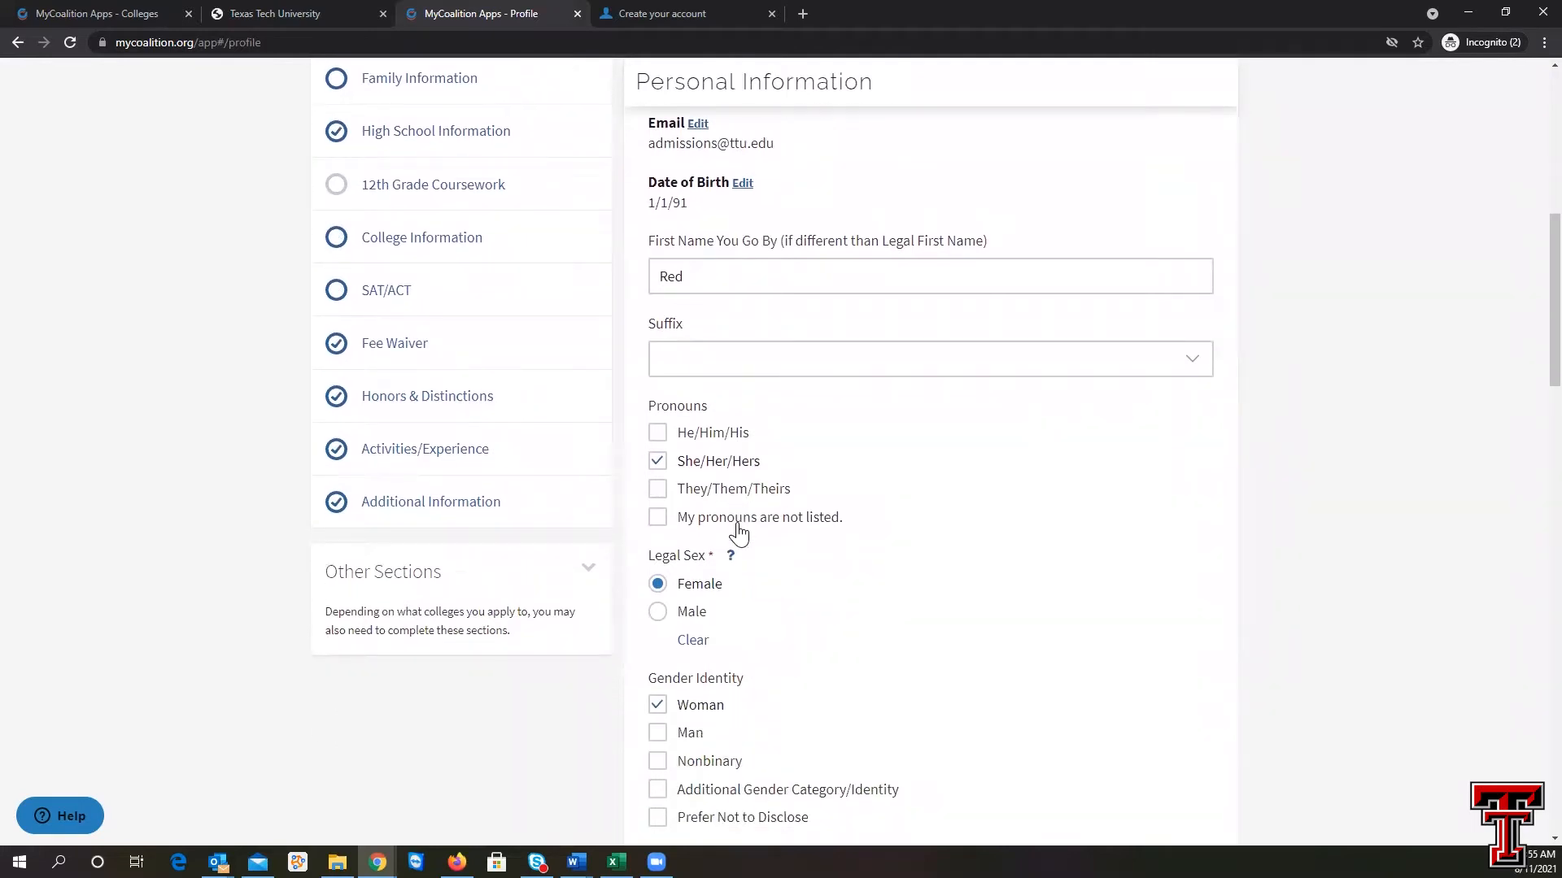
scroll(738, 533, down, 2)
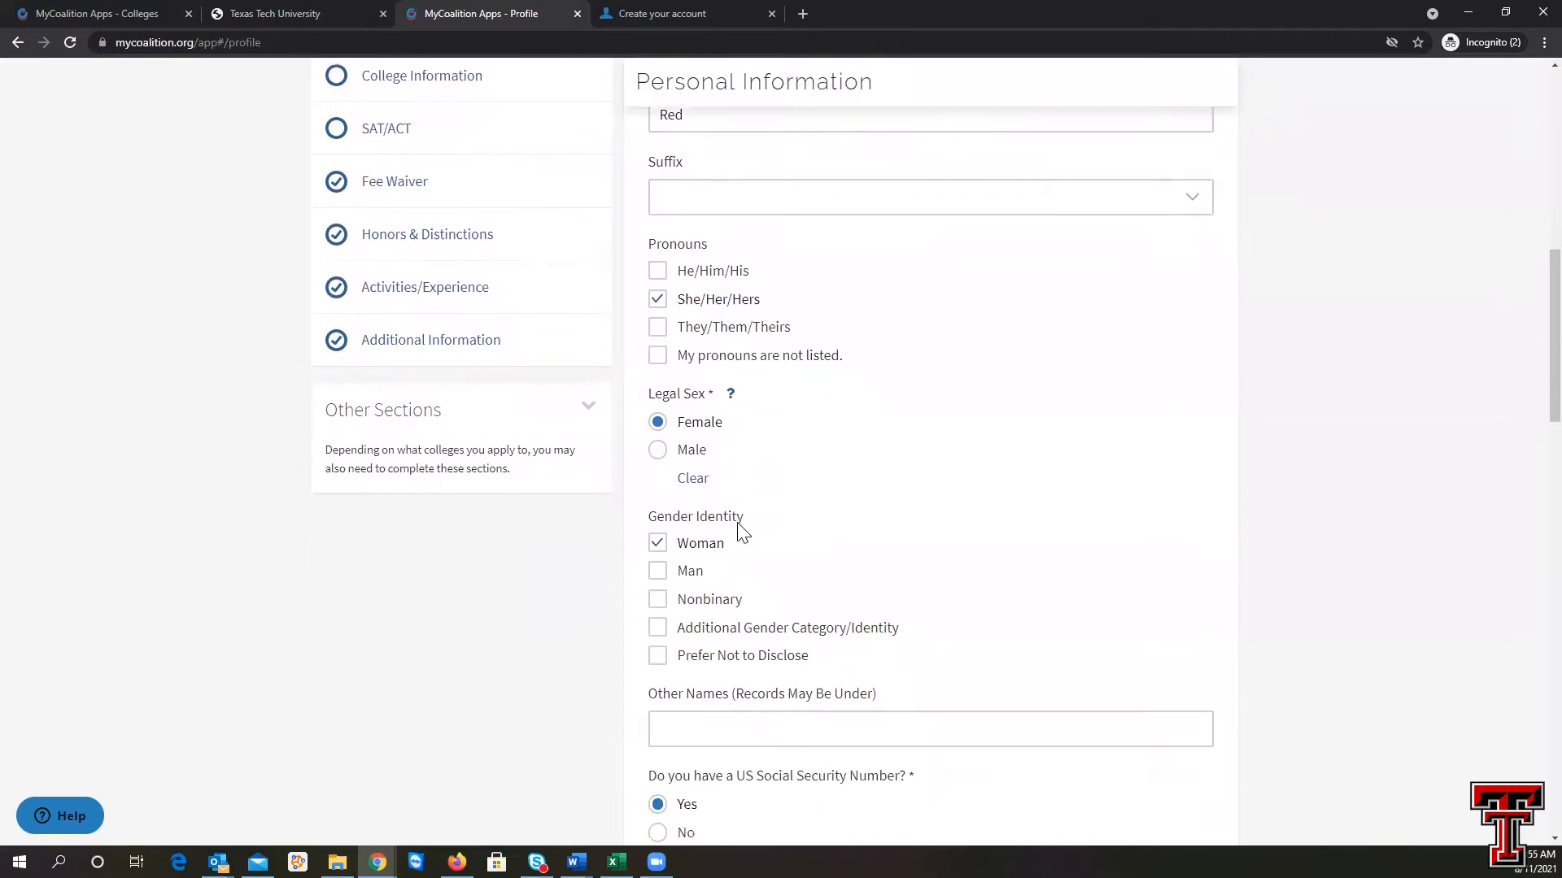
scroll(739, 530, down, 2)
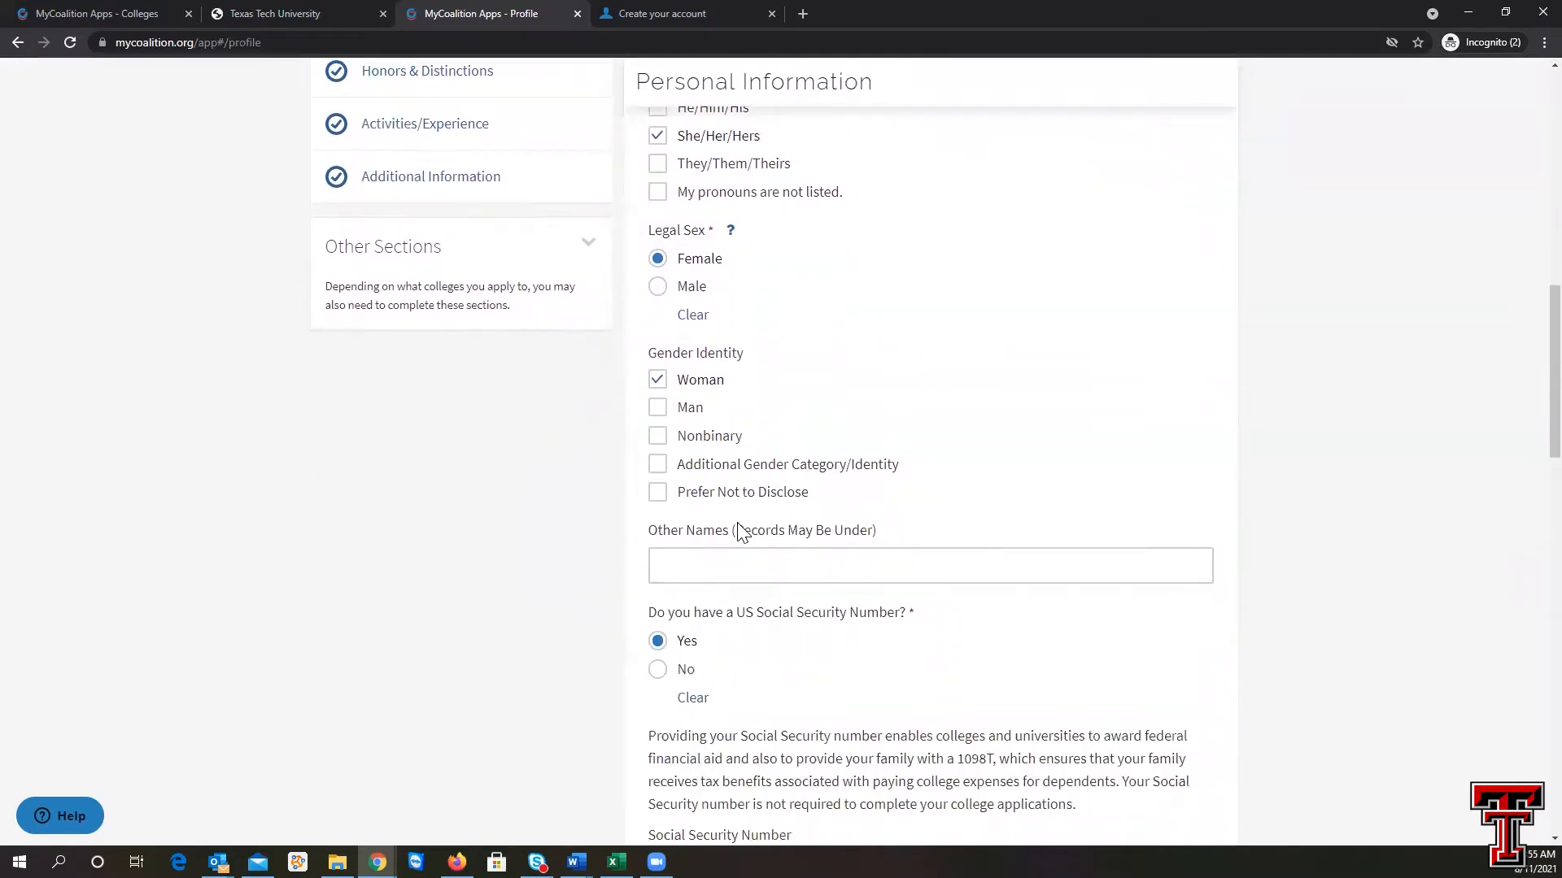
Review the Social Security Number, Armed Forces status, current enrollment status and high school graduation date questions
scroll(738, 532, down, 3)
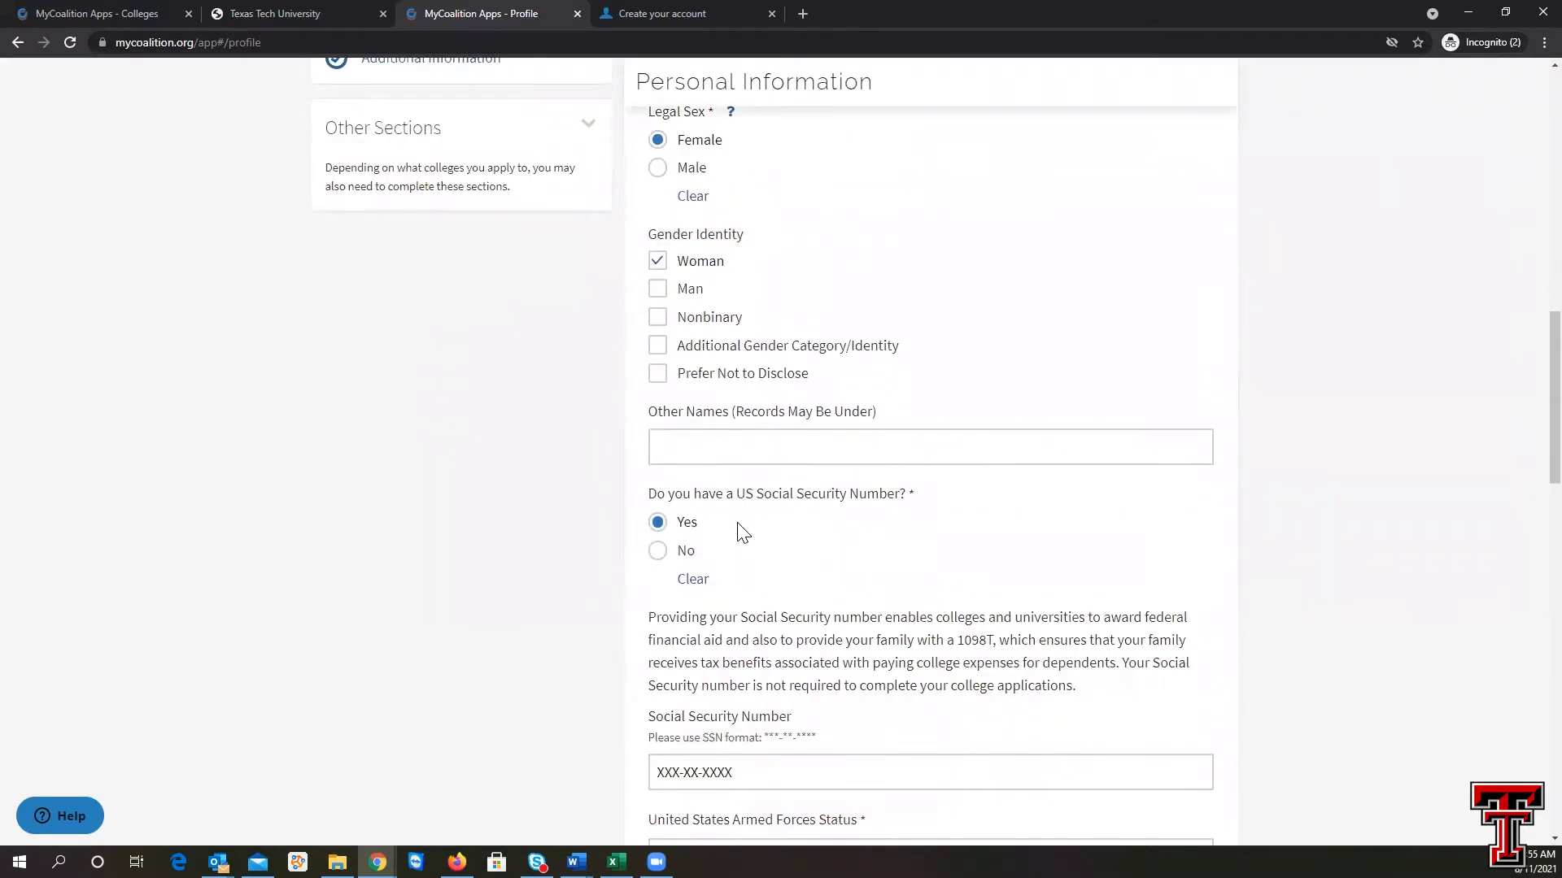
scroll(739, 523, down, 1)
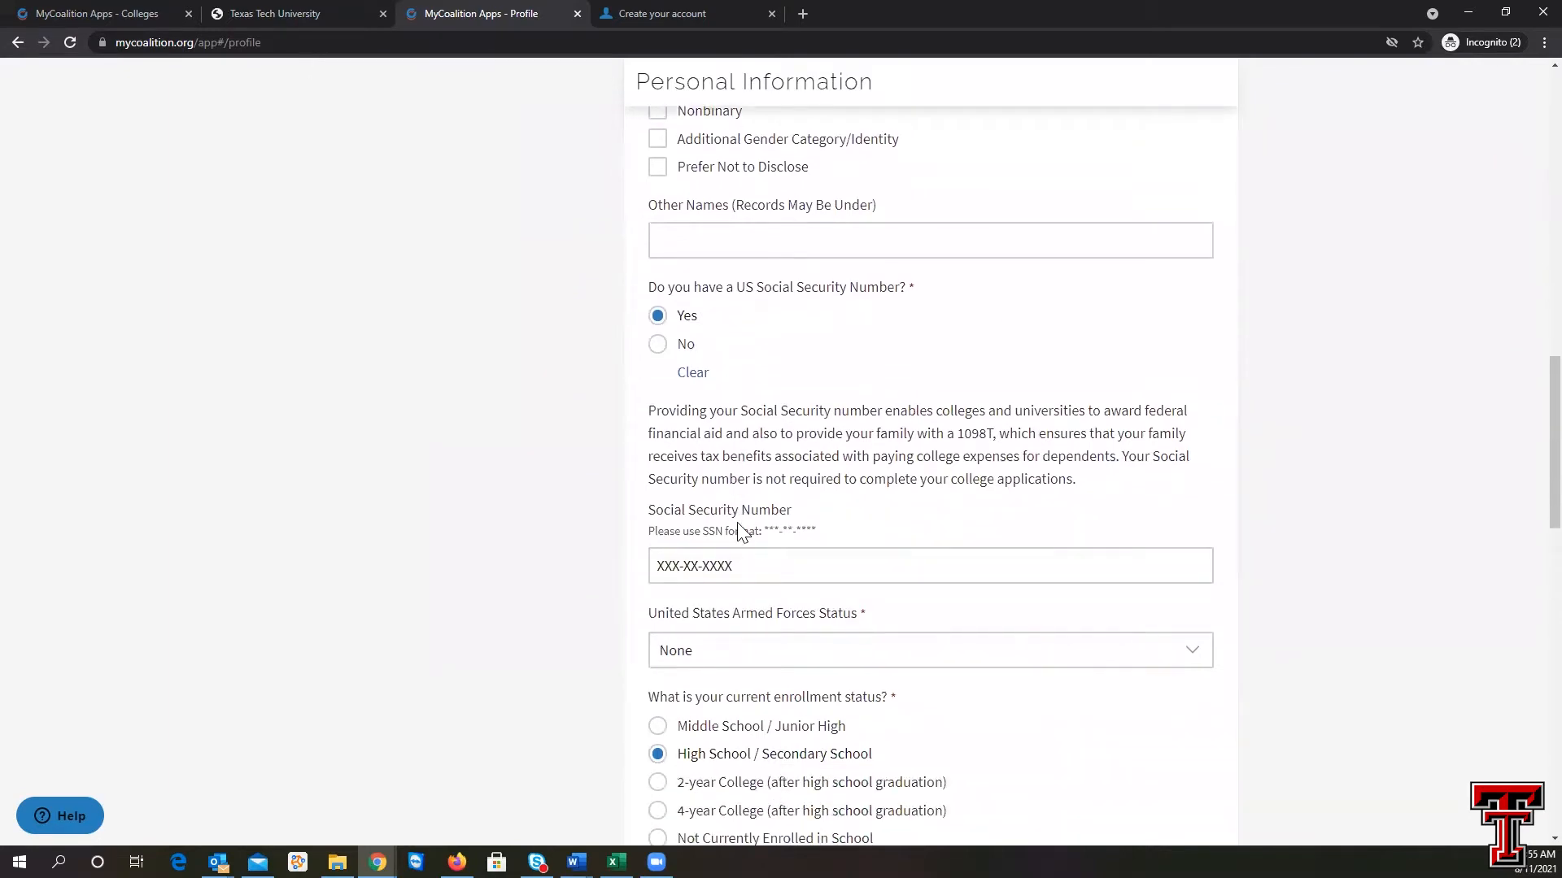
scroll(737, 562, down, 1)
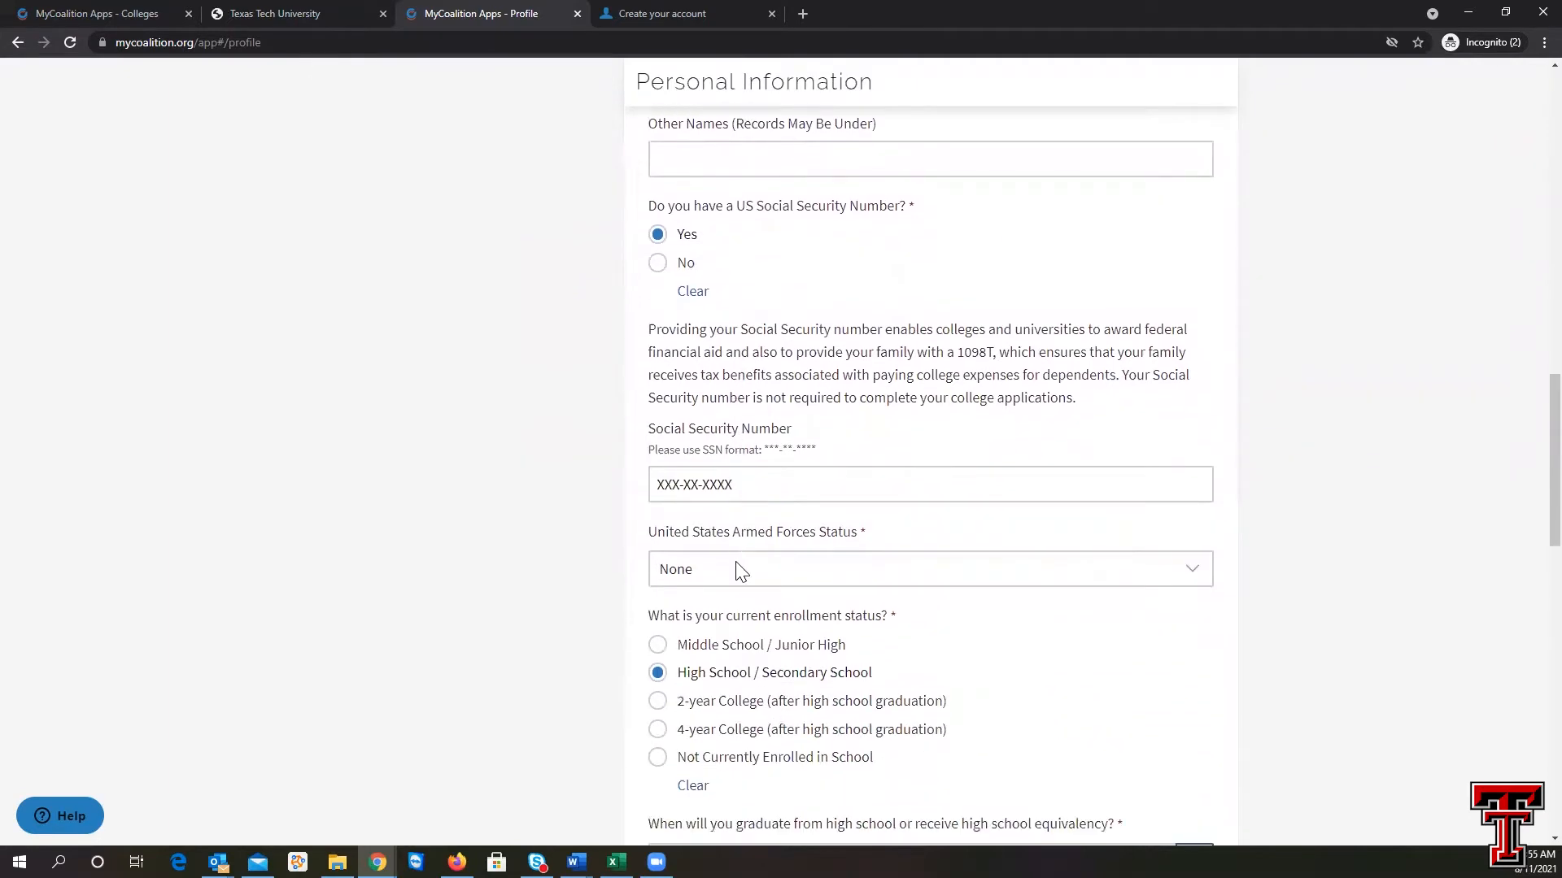
scroll(741, 571, down, 1)
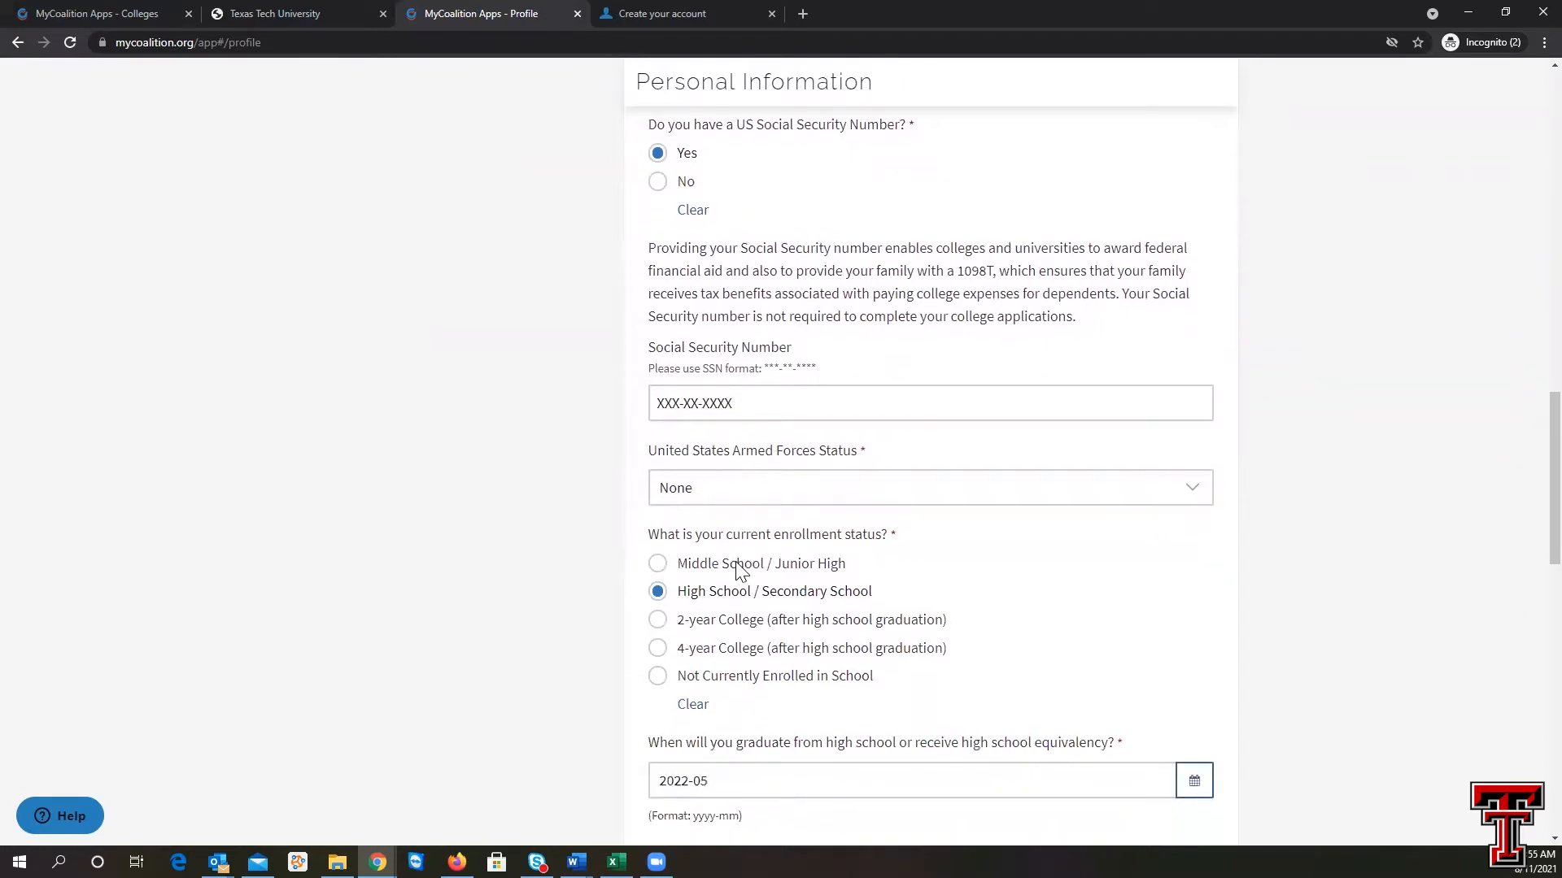
scroll(740, 572, down, 1)
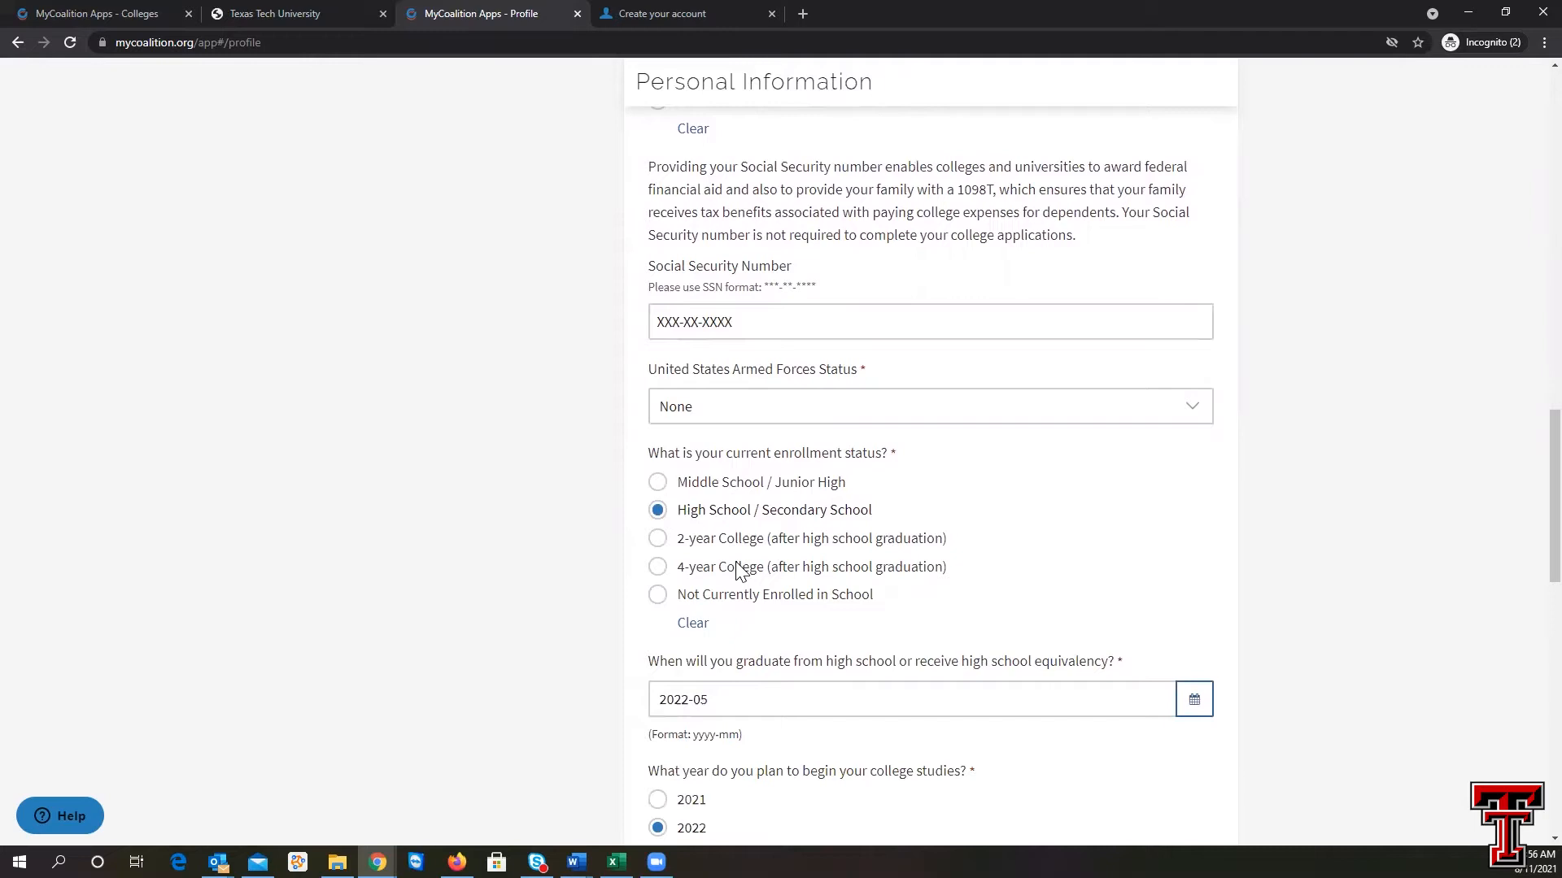
scroll(739, 571, down, 1)
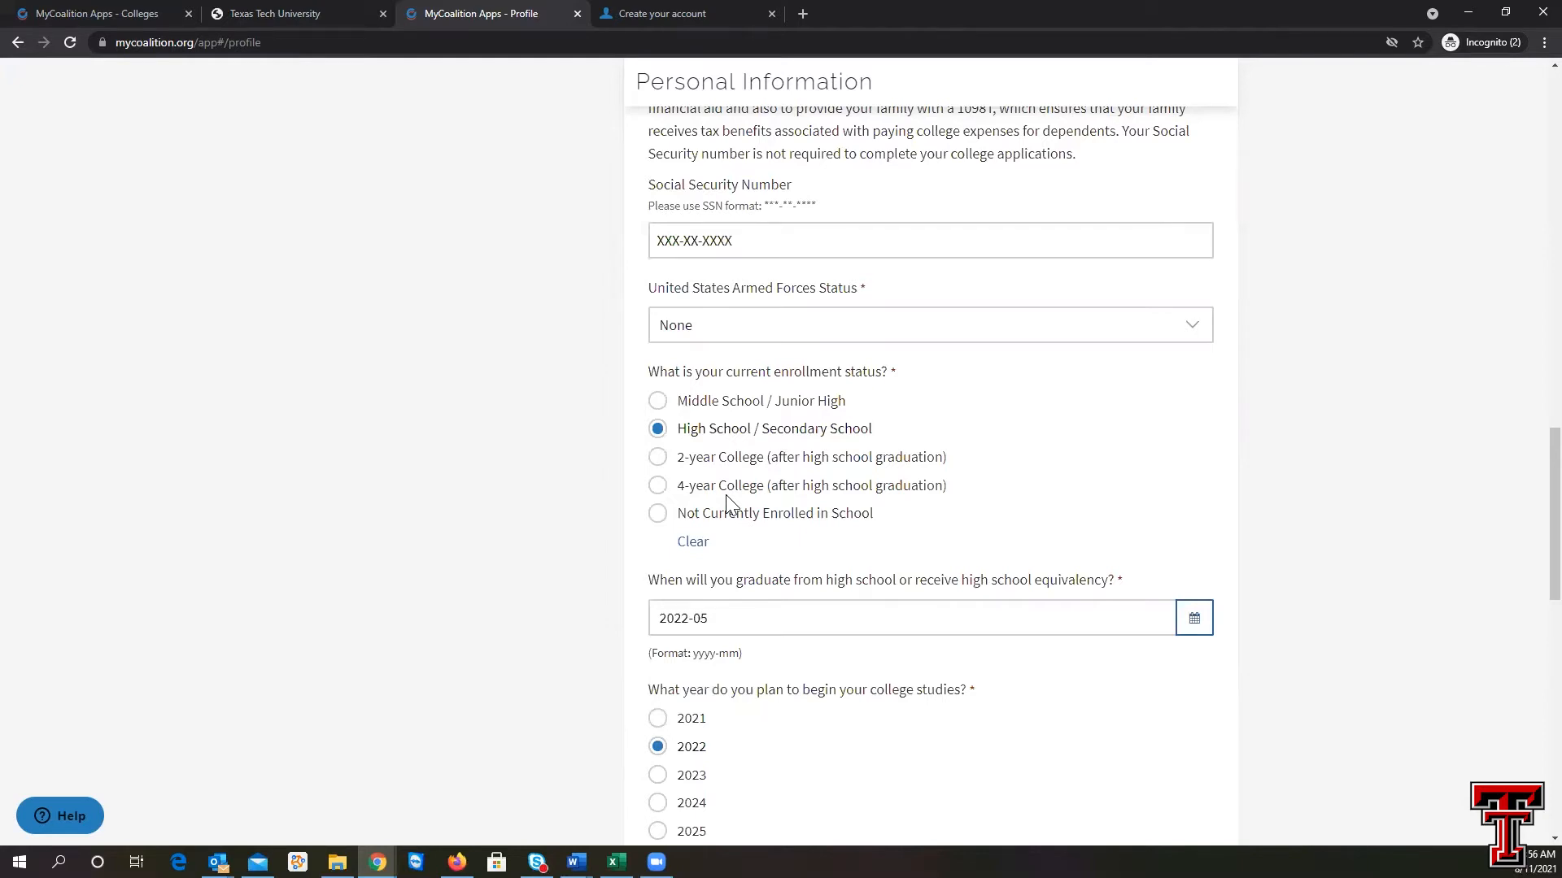
scroll(725, 494, down, 1)
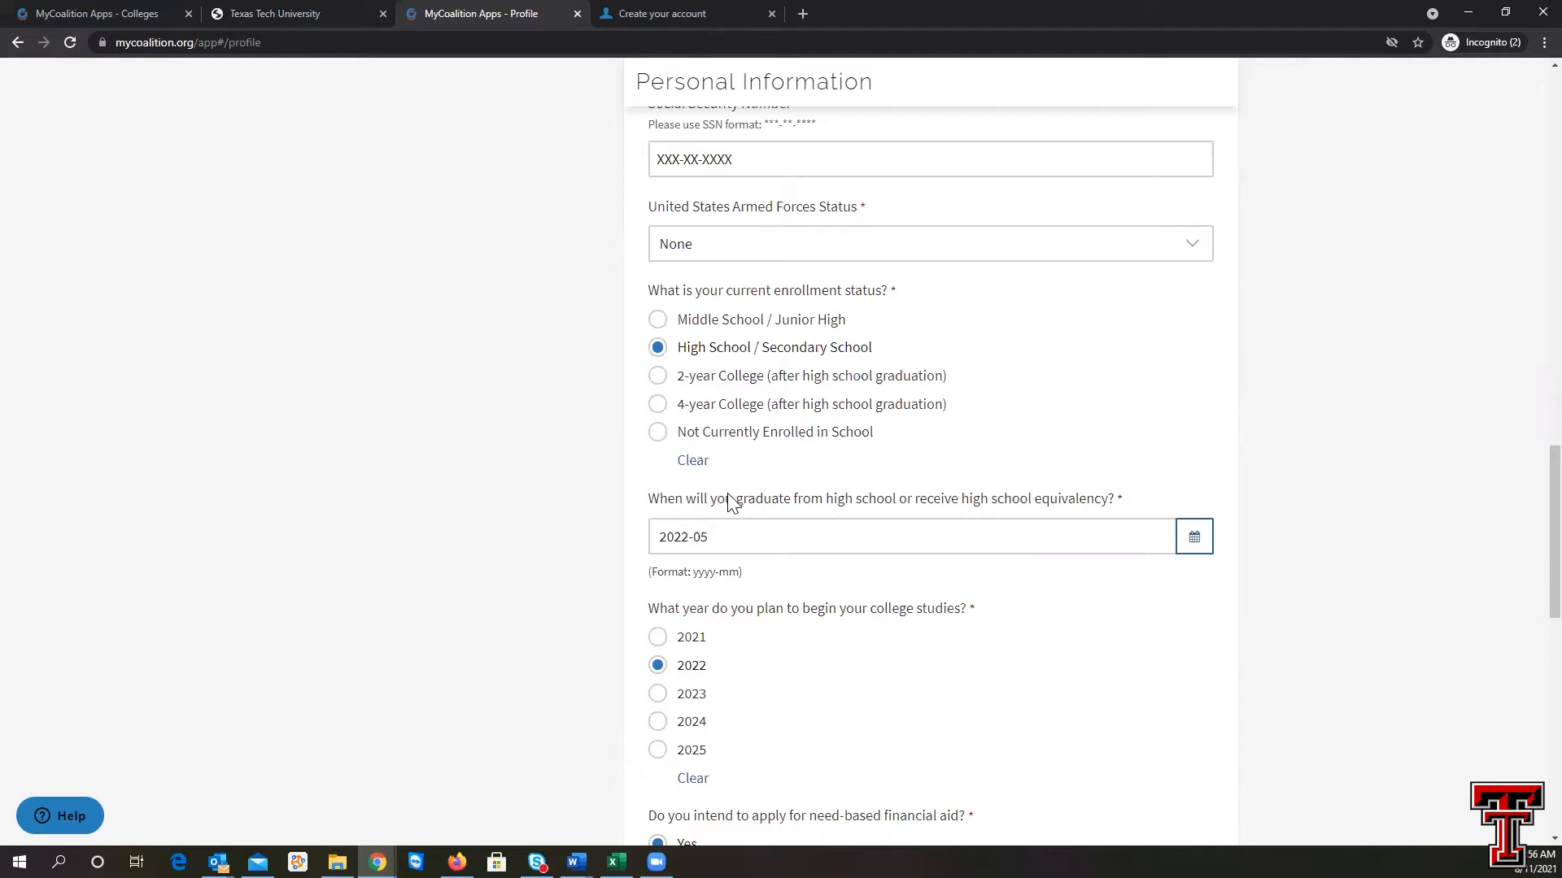
scroll(730, 498, down, 1)
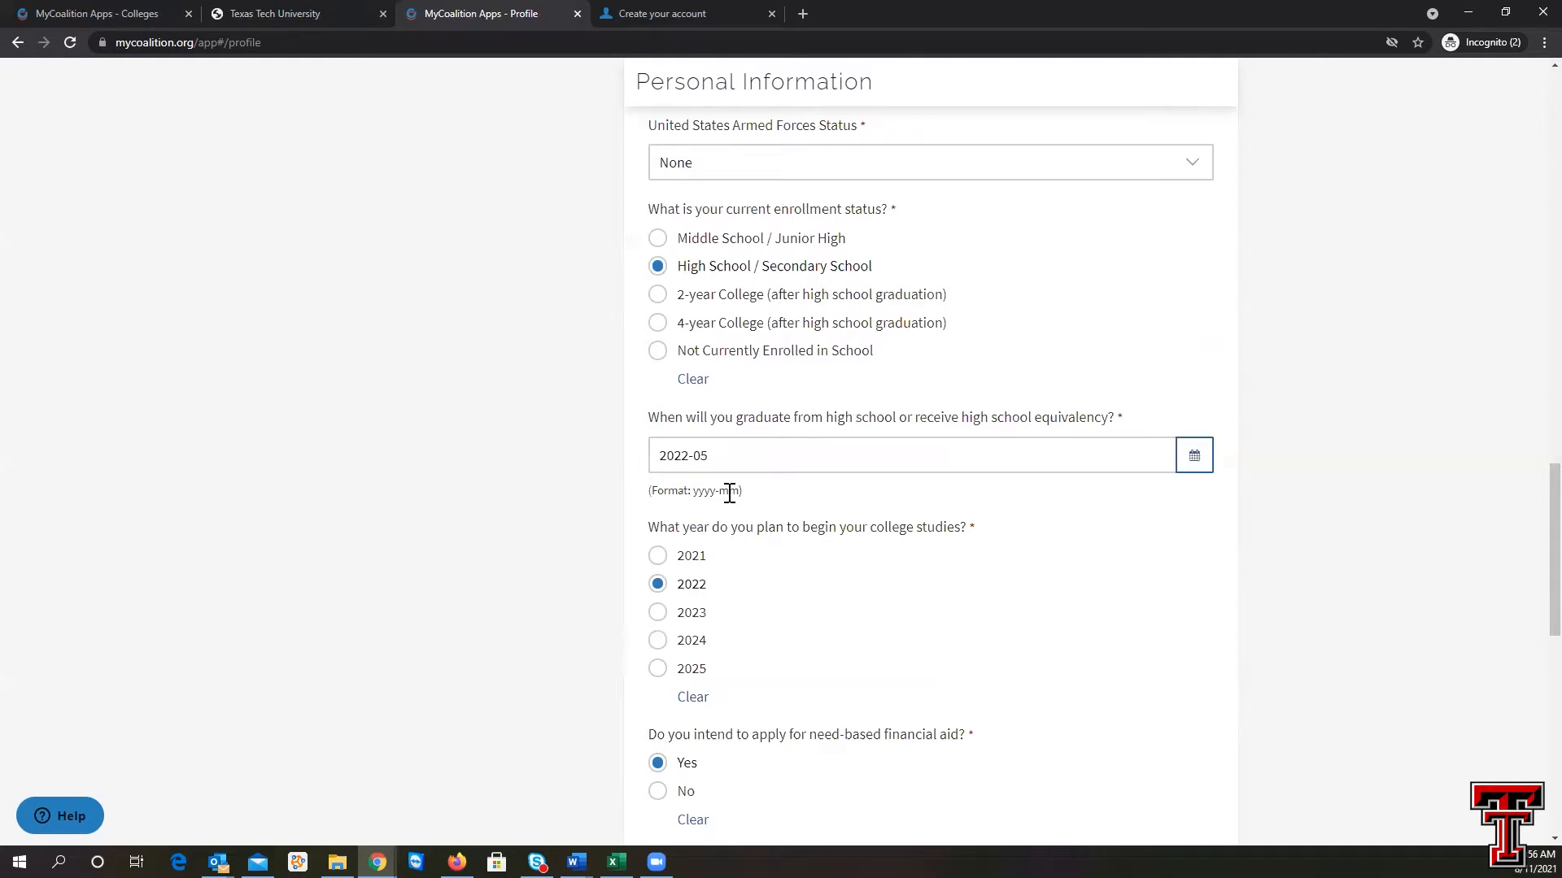
scroll(730, 492, down, 1)
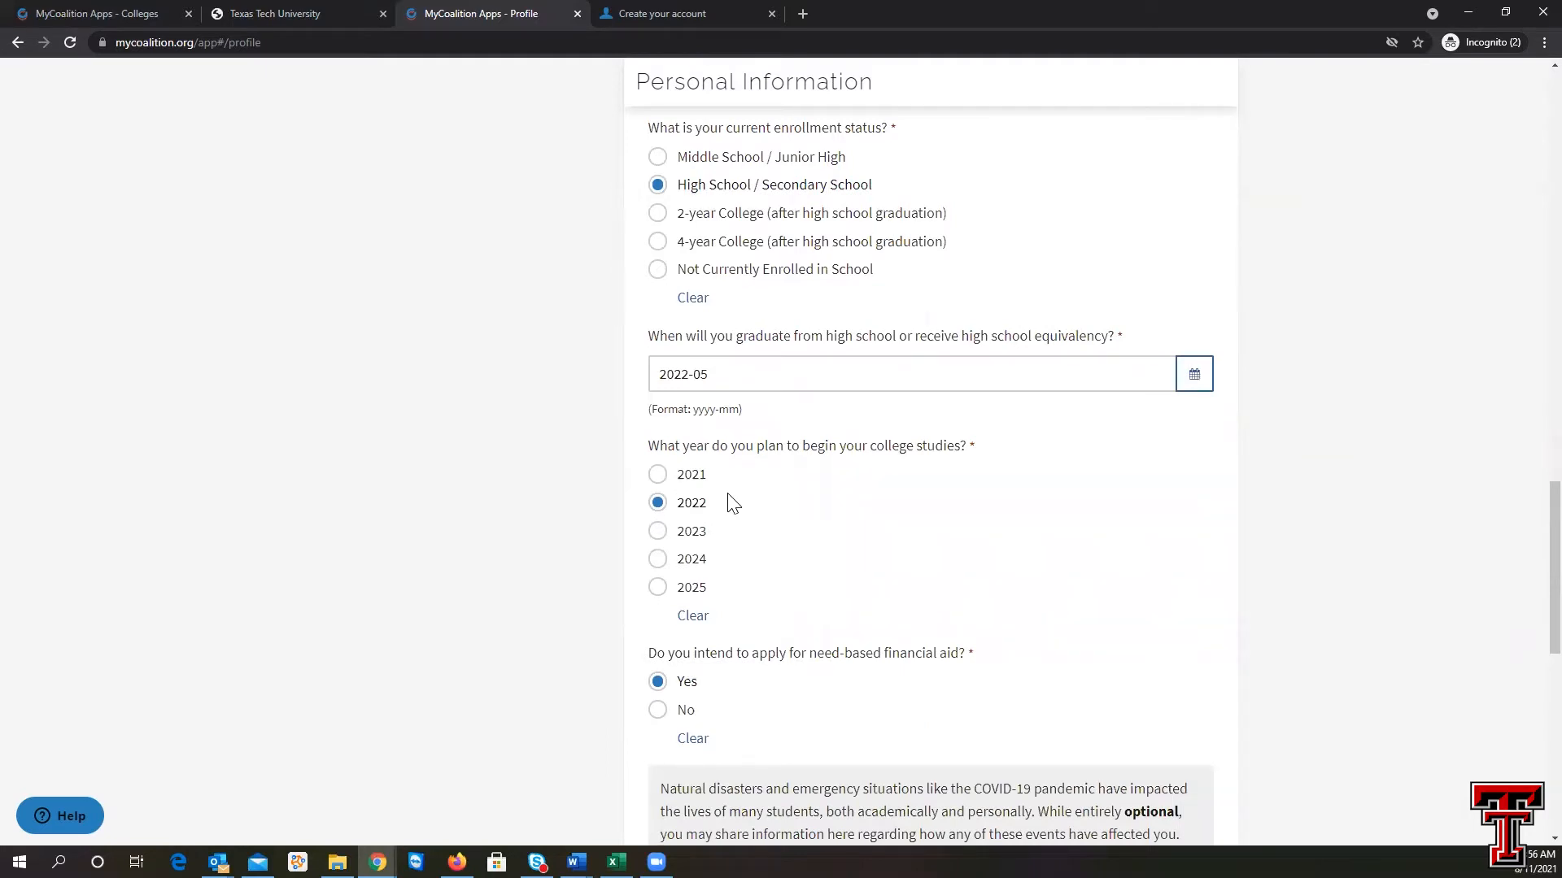
Review the college start year, need-based financial aid and optional natural disaster and COVID-19 impact questions
scroll(731, 503, down, 1)
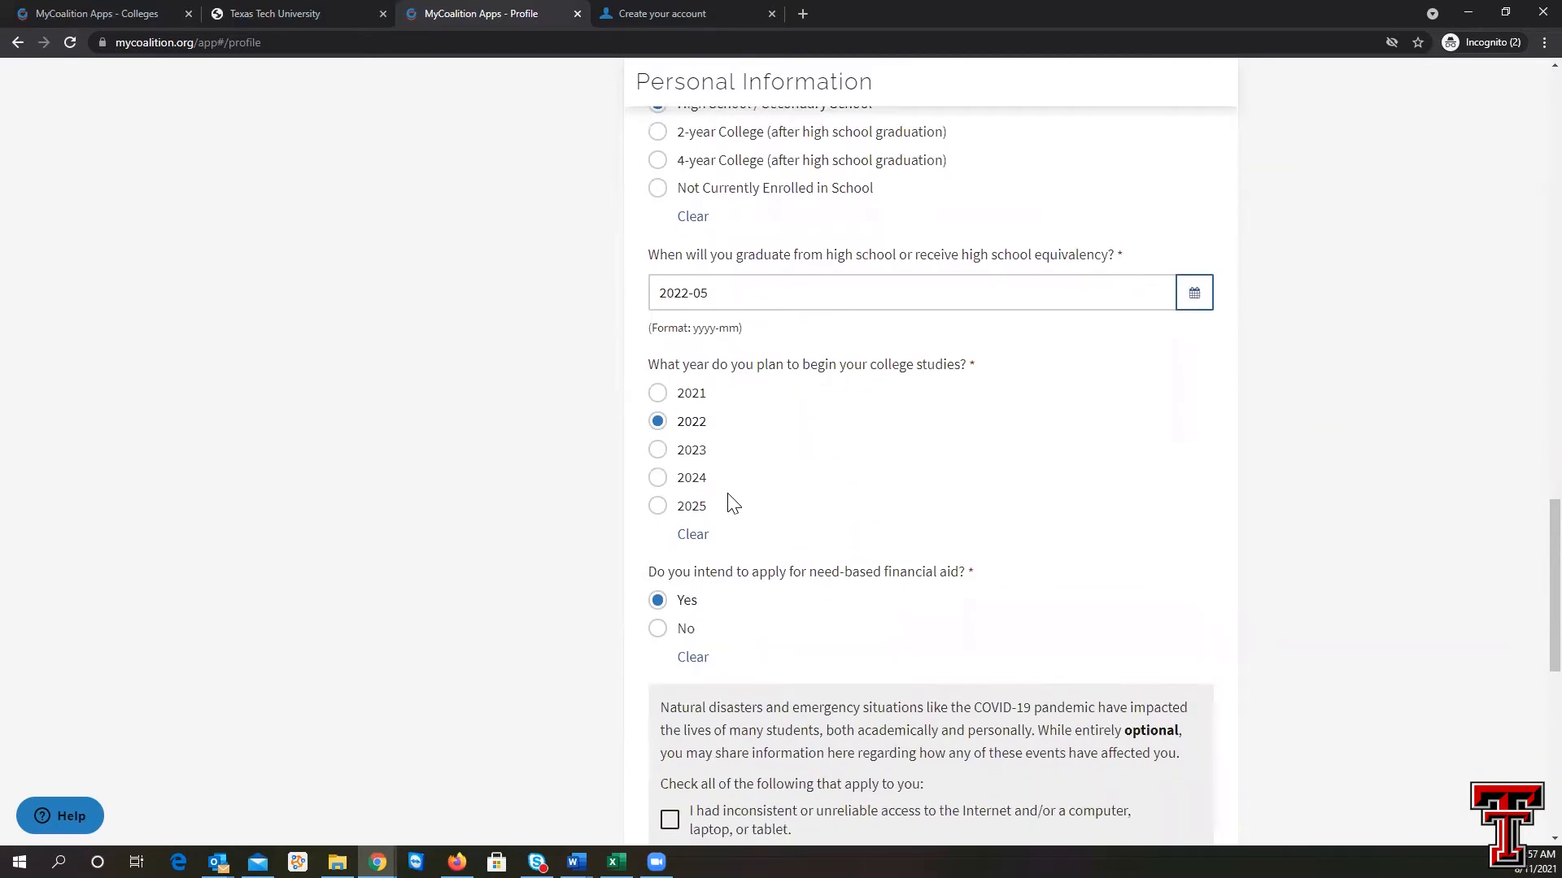
scroll(731, 503, down, 1)
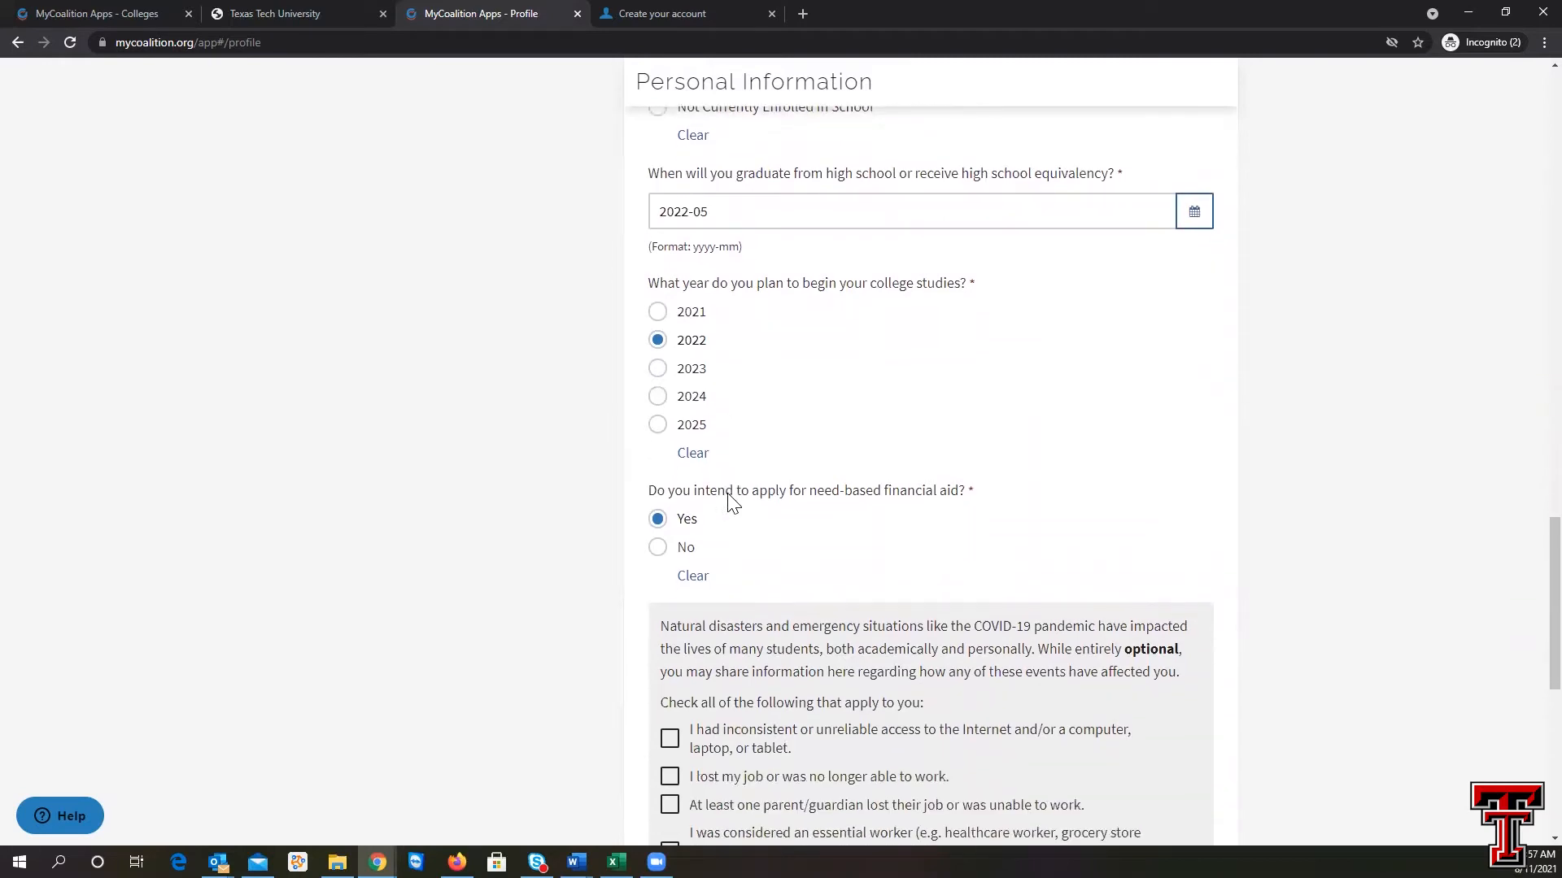
scroll(731, 503, down, 1)
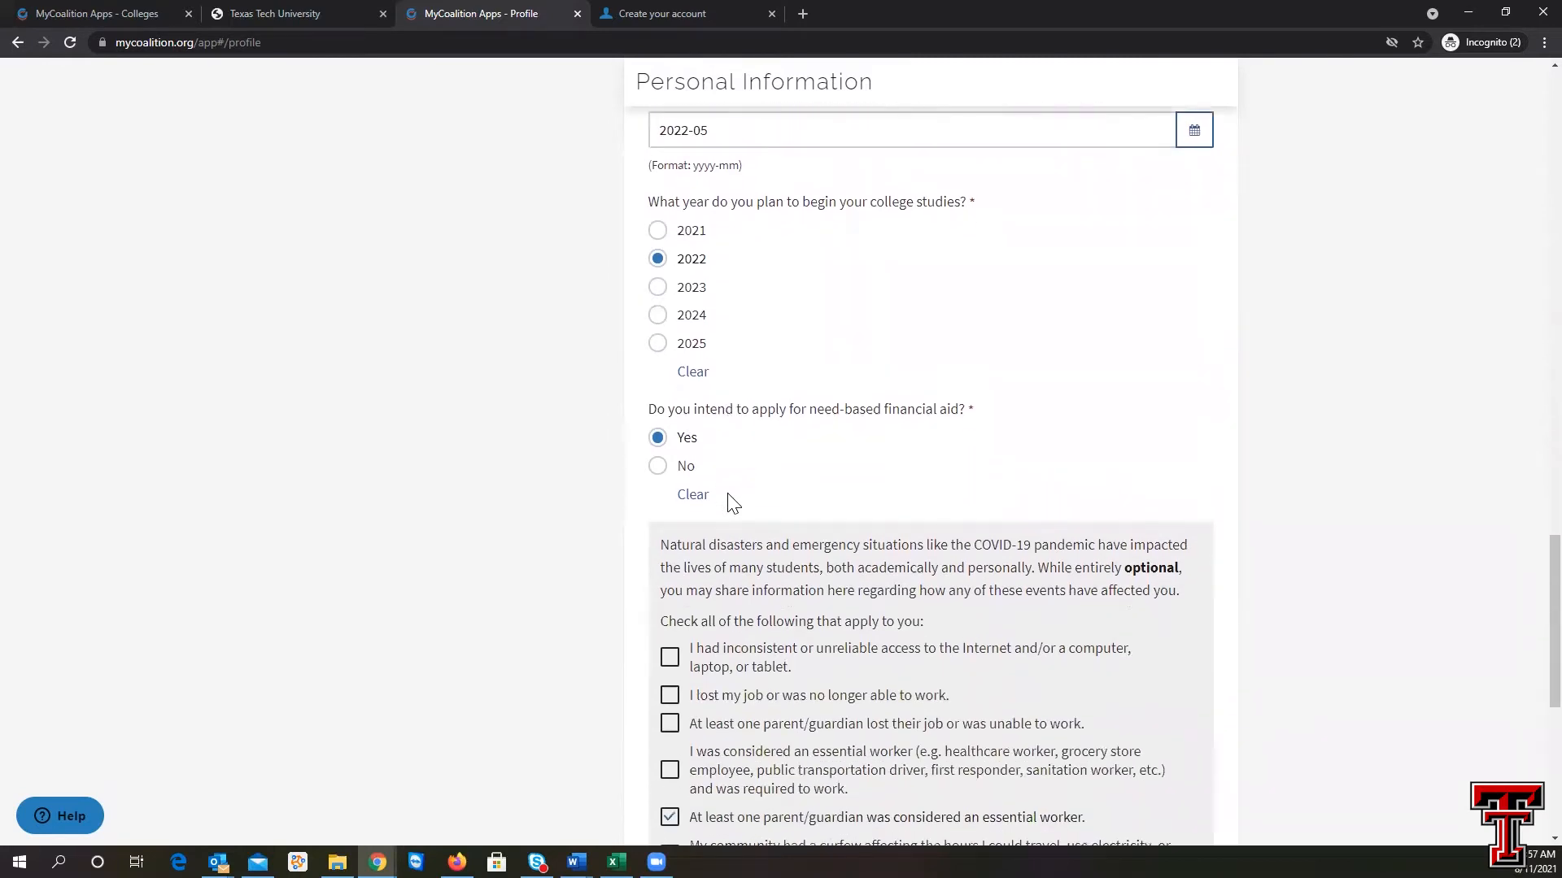
scroll(731, 503, down, 1)
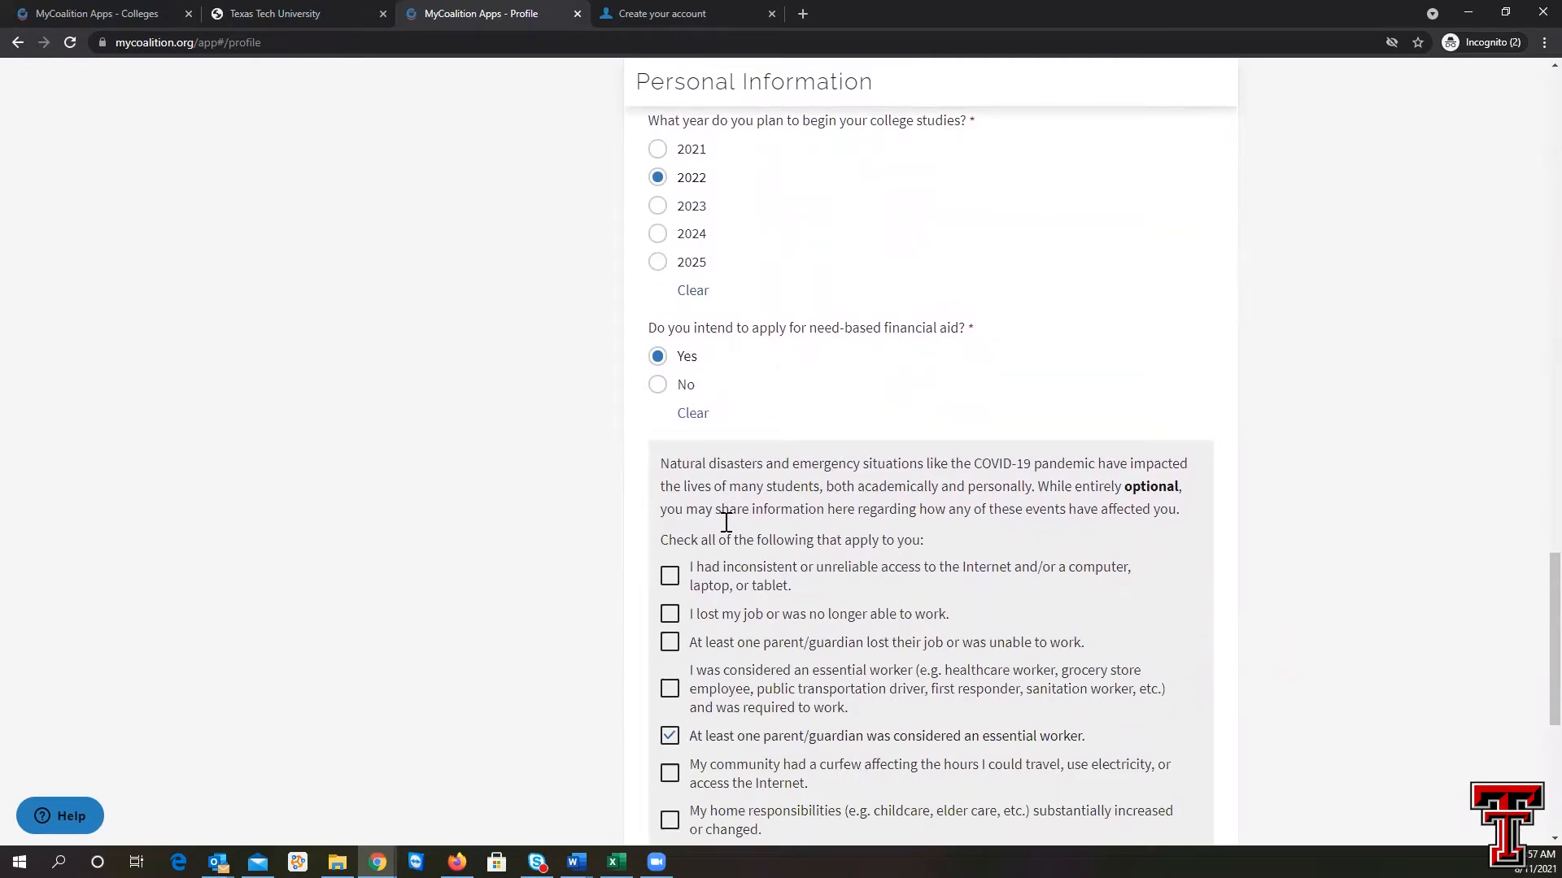
scroll(723, 558, down, 2)
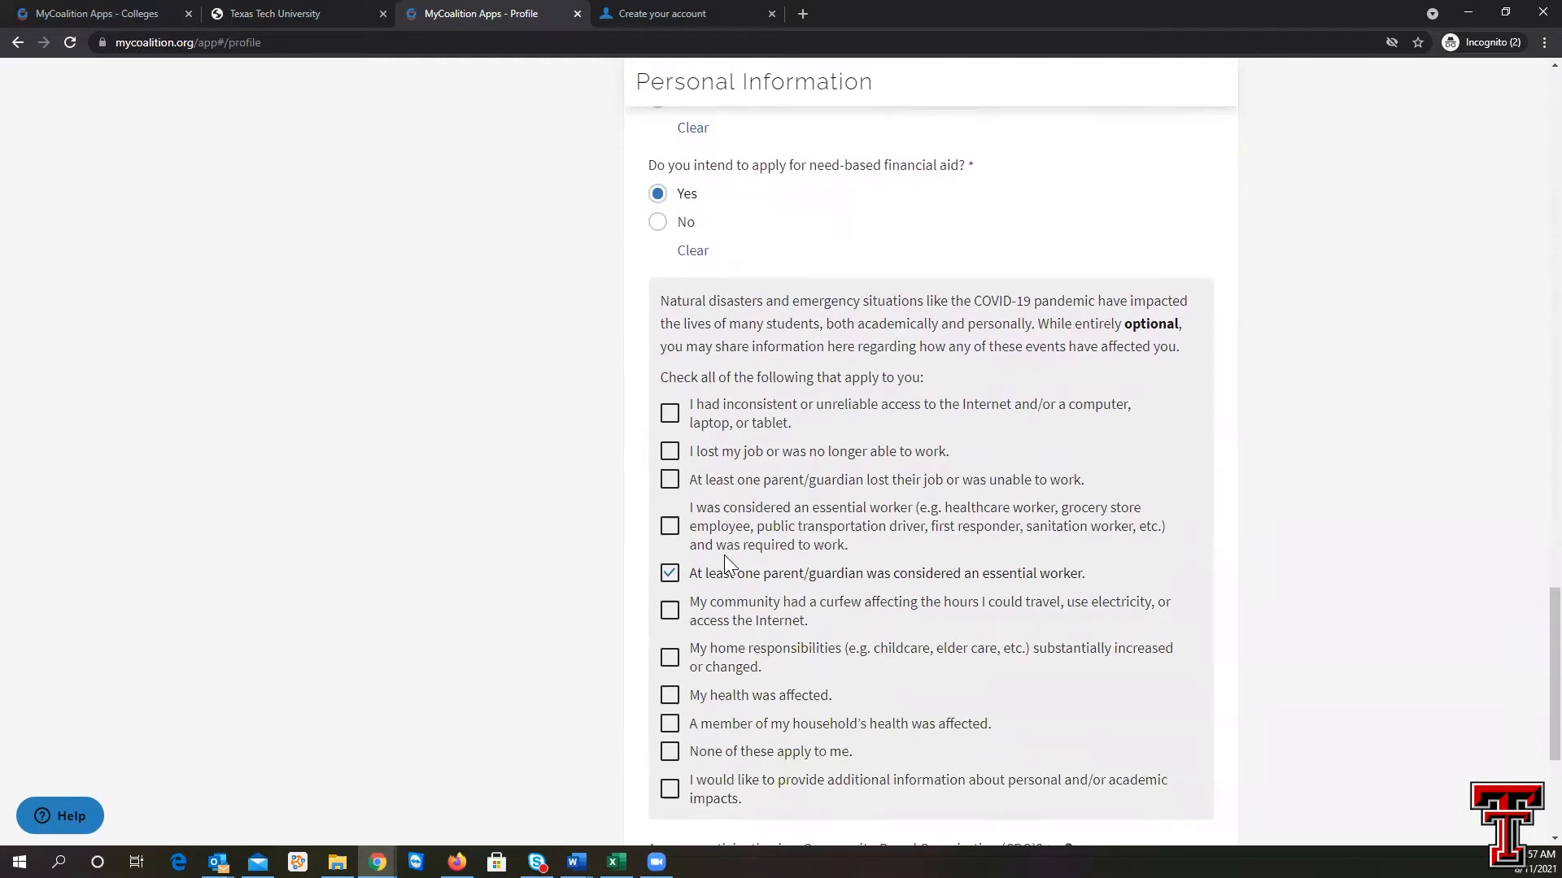
scroll(724, 558, down, 3)
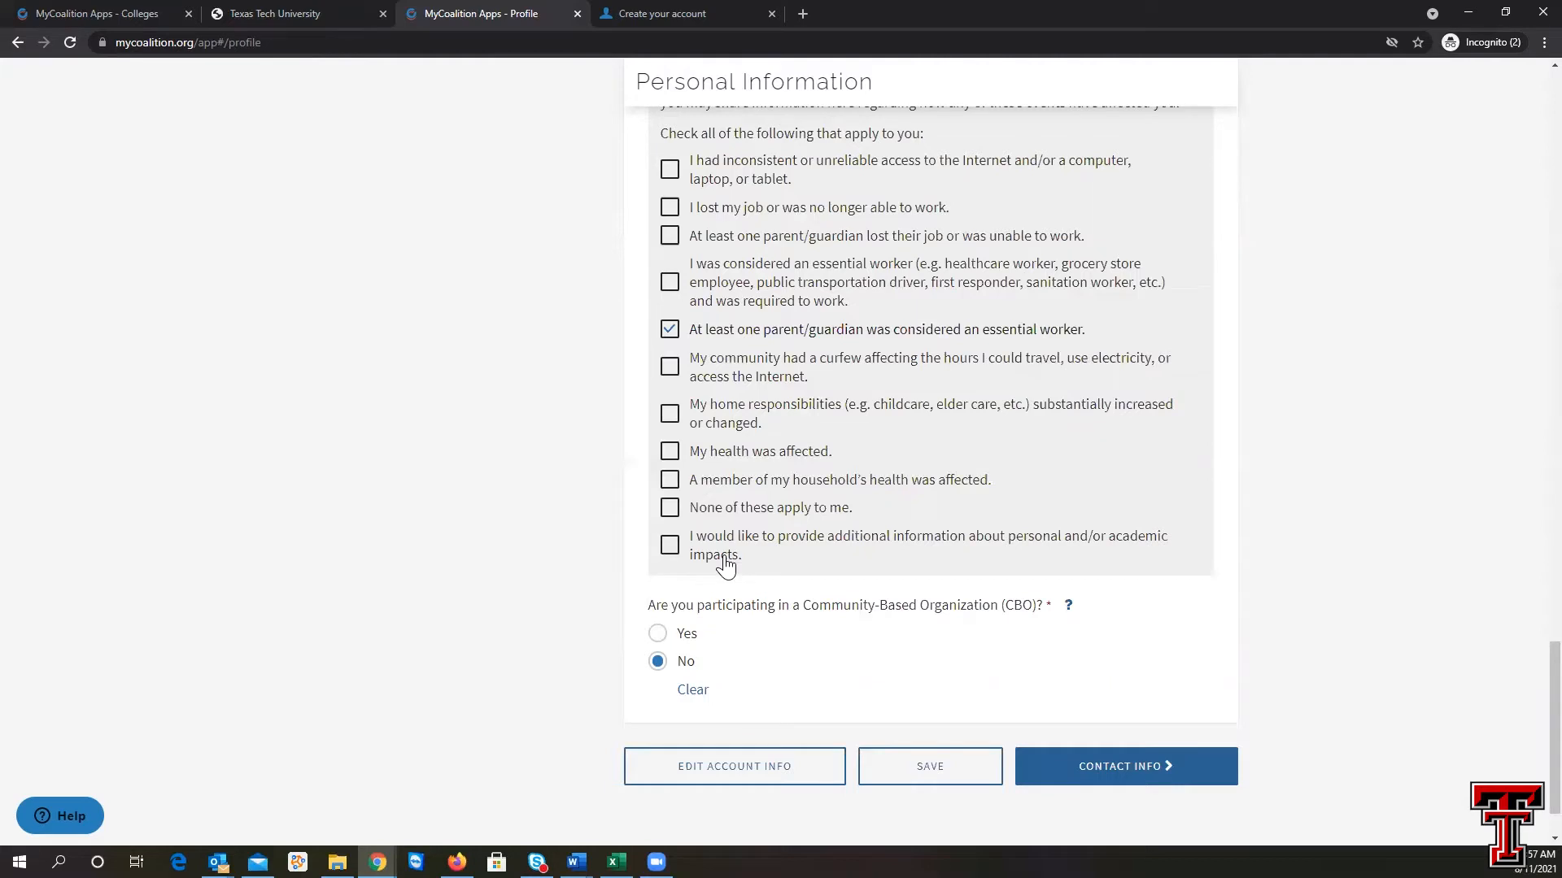
Show and read the help note explaining the Community-Based Organization question
click(1067, 613)
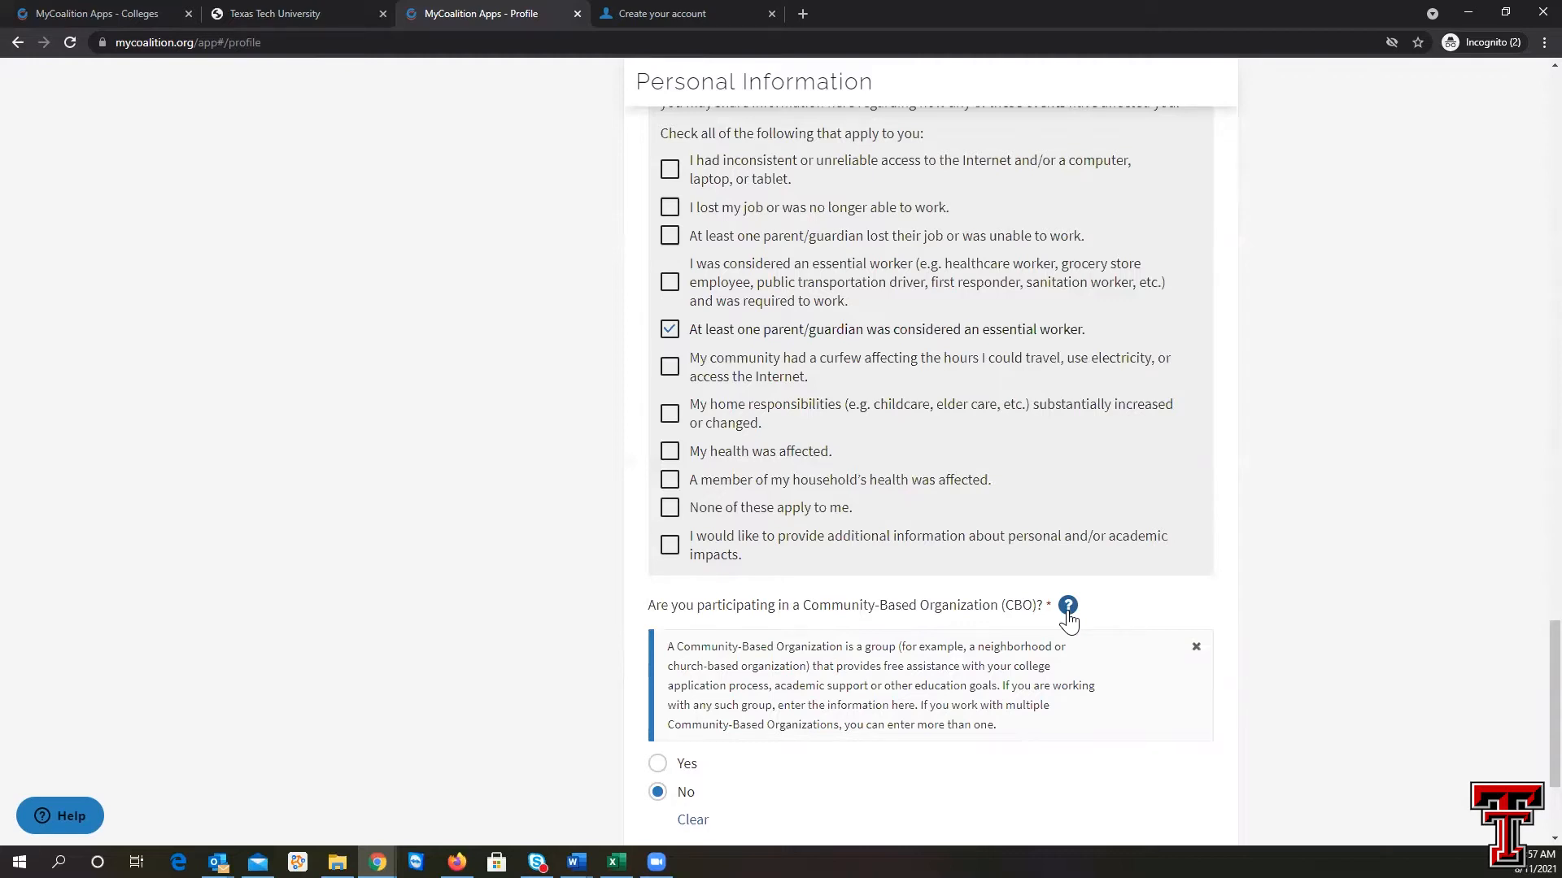
click(1067, 610)
click(1067, 610)
scroll(1068, 620, down, 1)
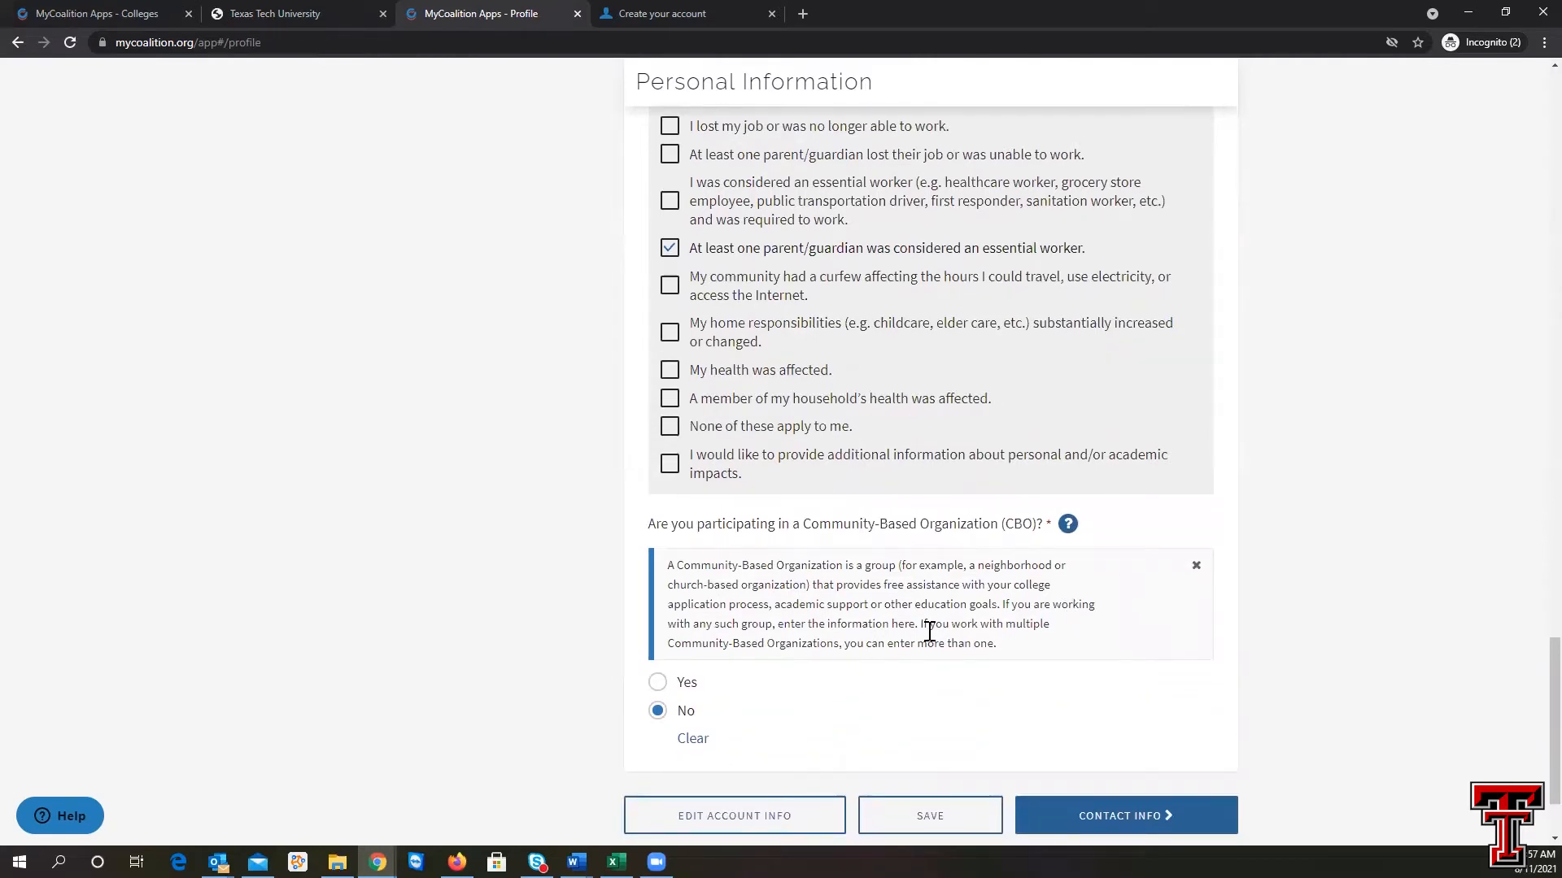
Answer Yes to the Community-Based Organization question to preview its extra fields, and switch the answer back to No
click(659, 683)
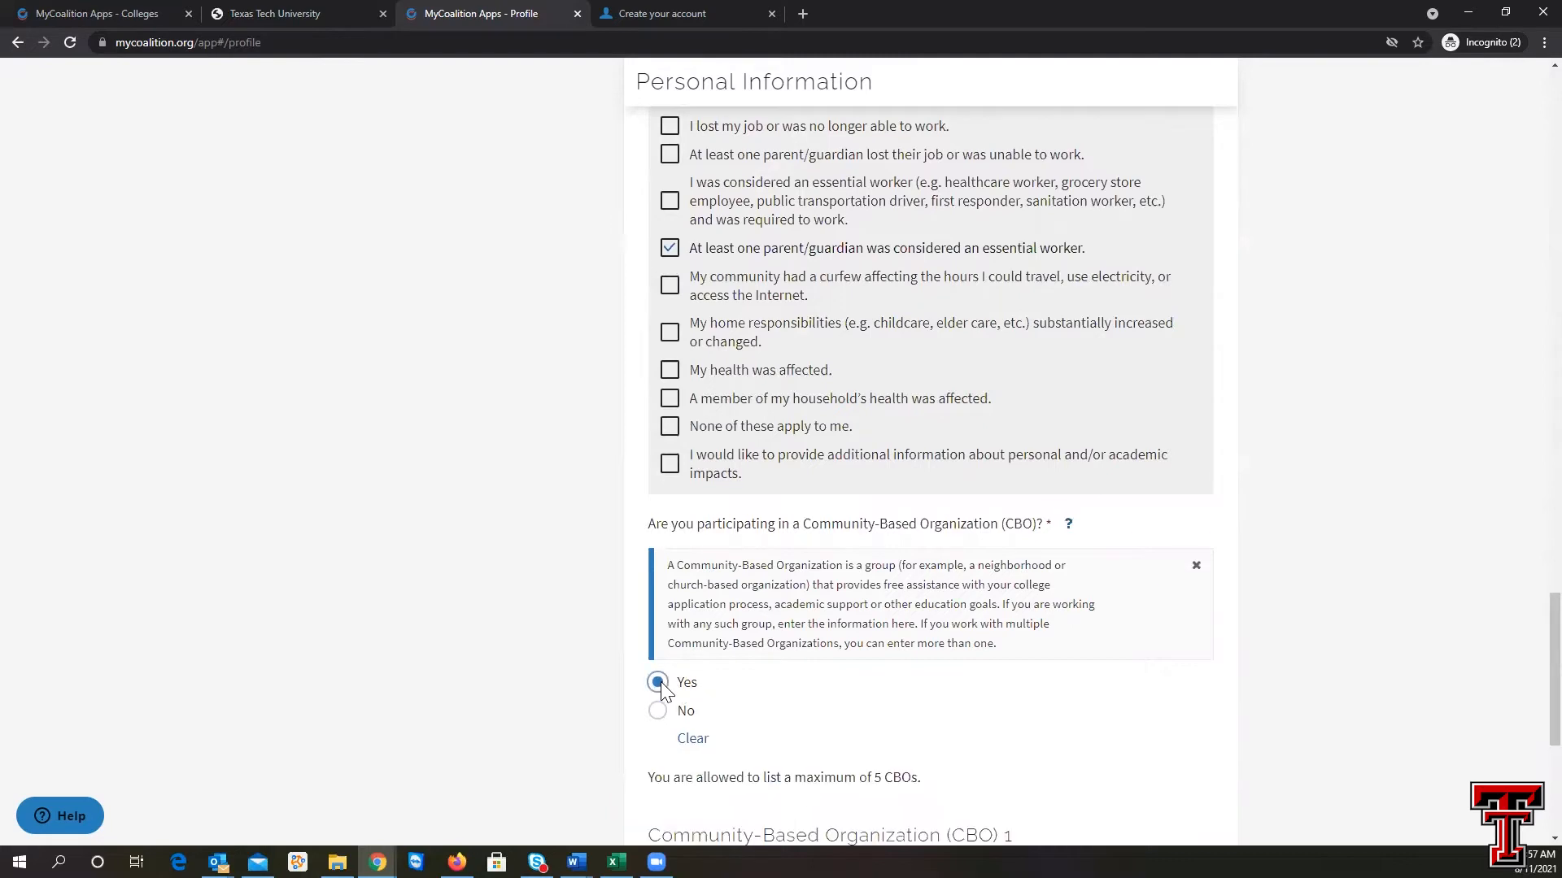
scroll(663, 690, down, 2)
click(672, 551)
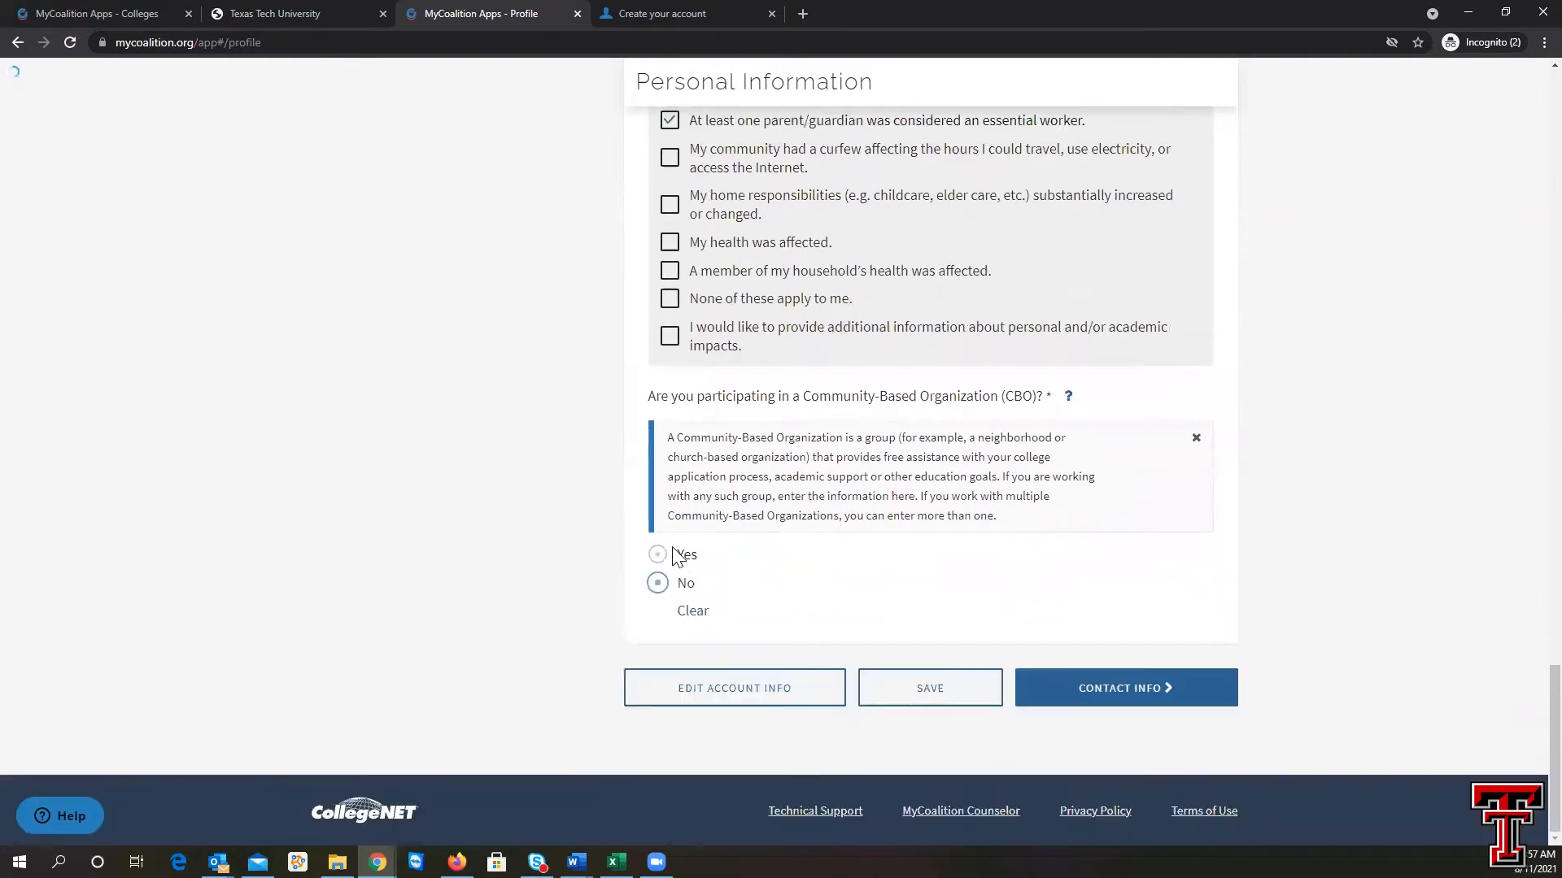
Continue to Contact Information, closing the Application Questions Unlocked notice, and review the phone number, home address and mailing address fields
click(1089, 694)
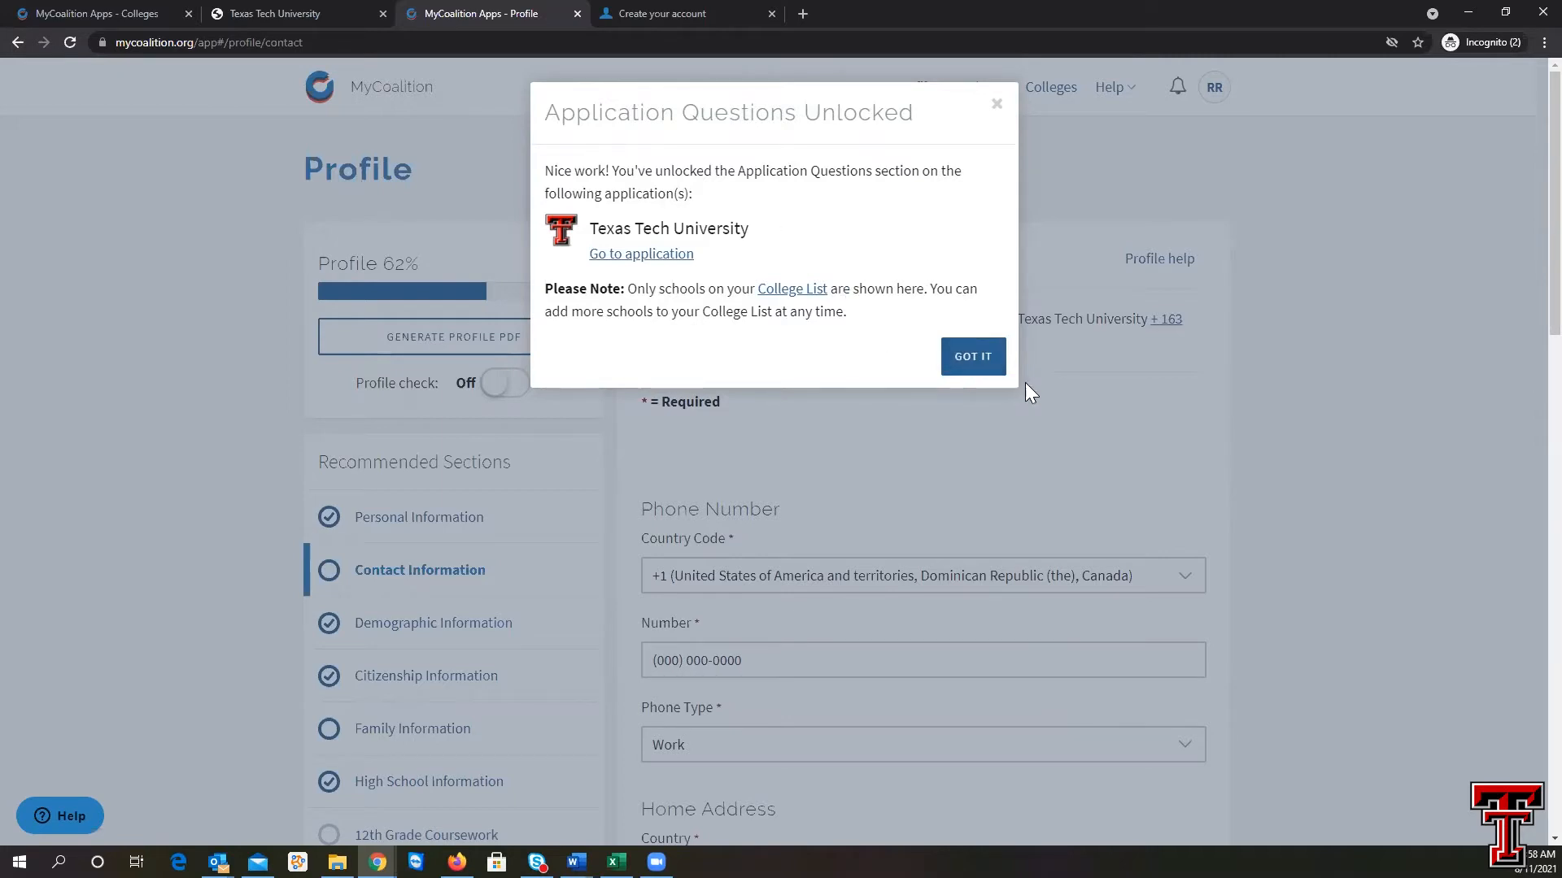
click(990, 372)
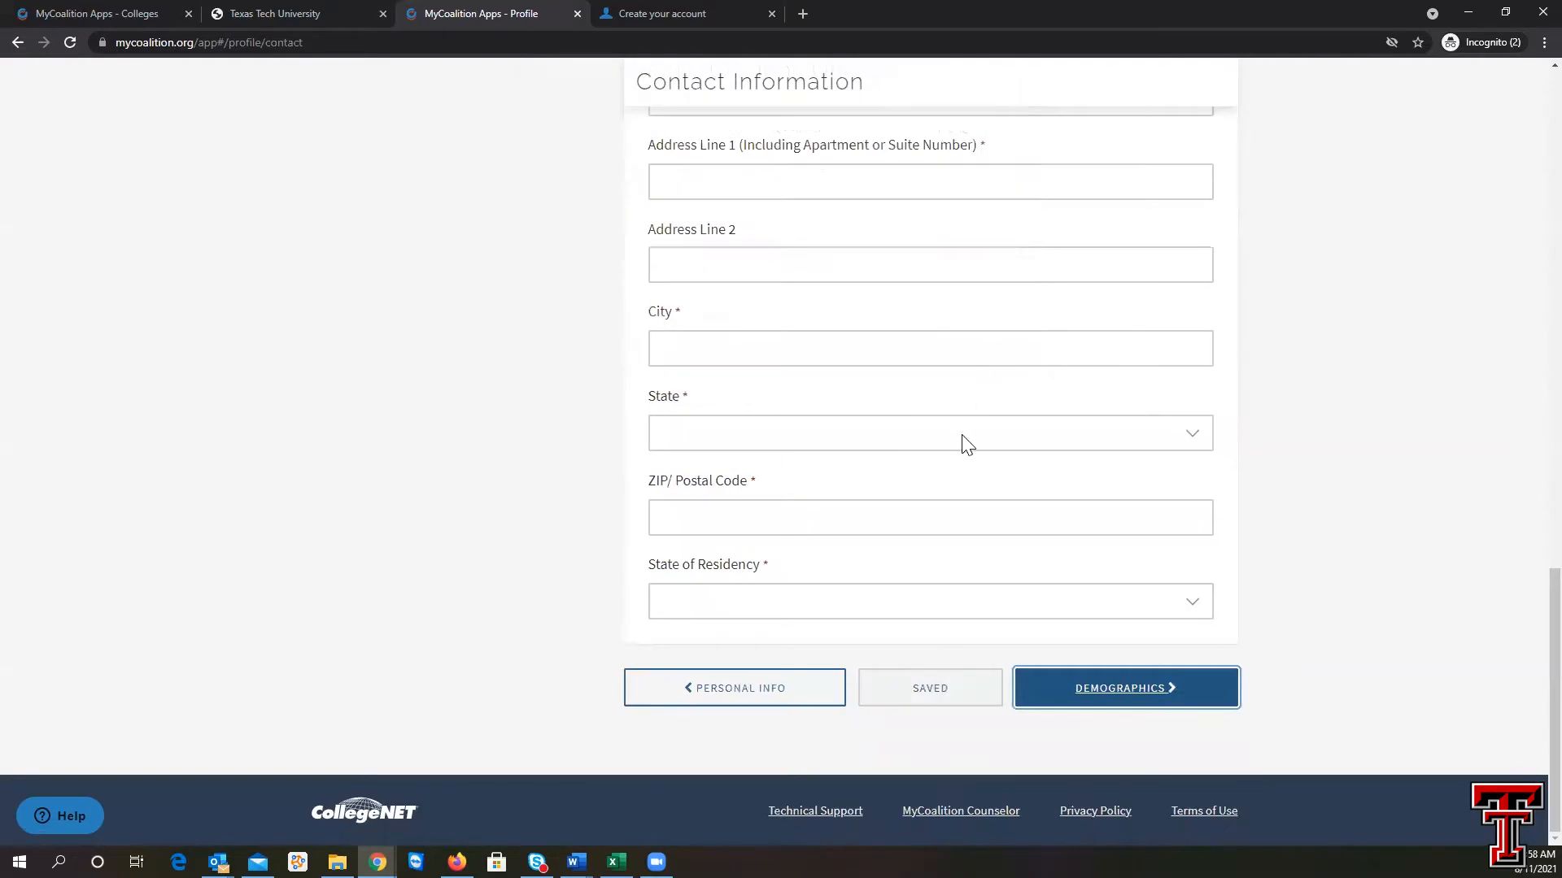
scroll(970, 467, up, 12)
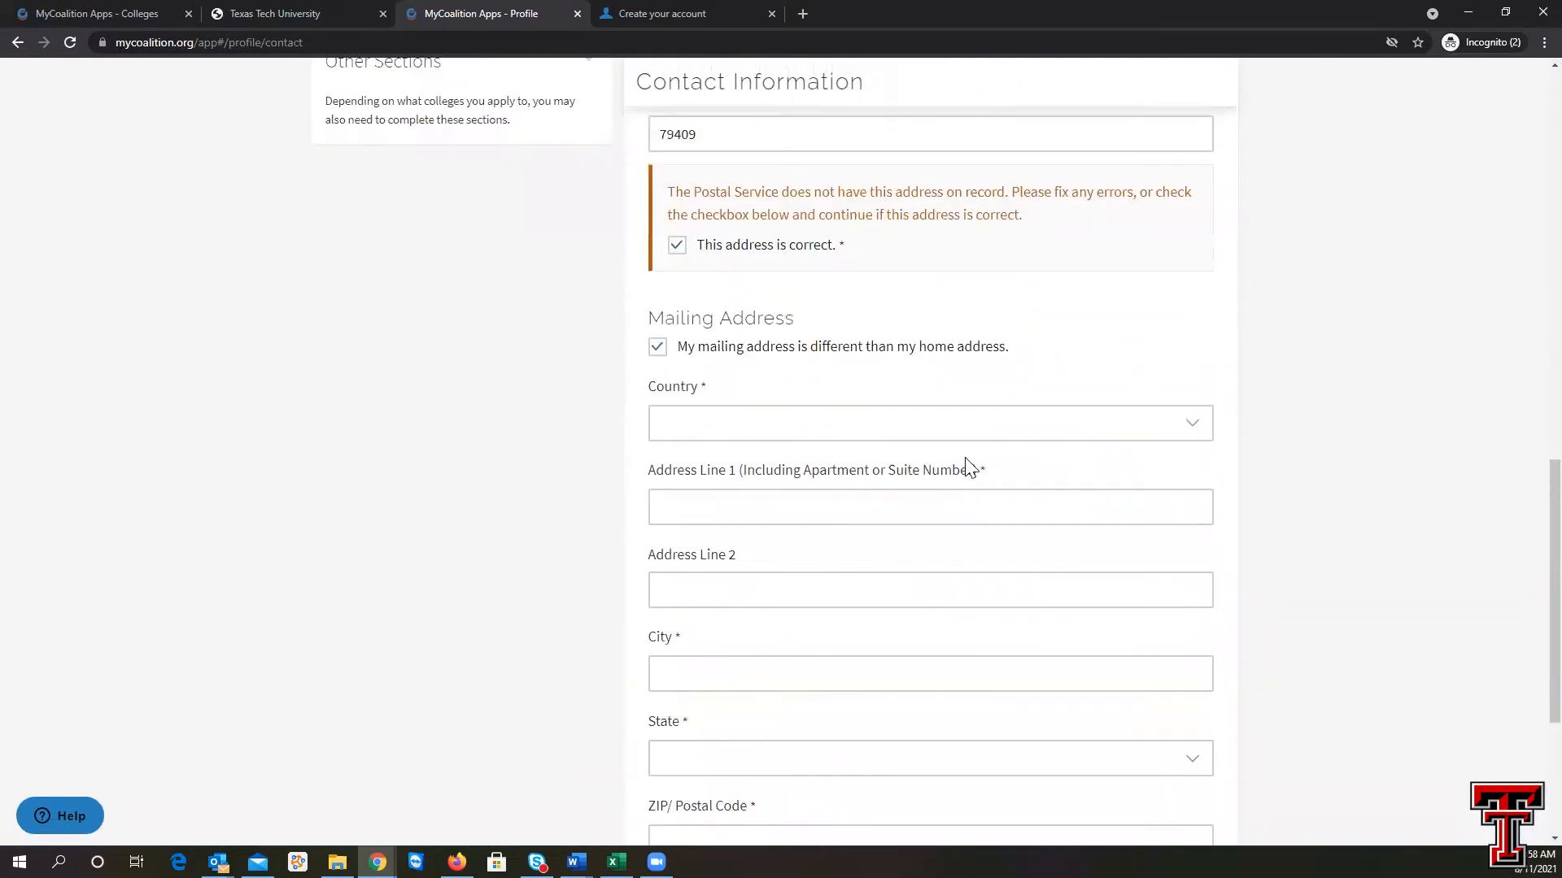
scroll(970, 468, up, 5)
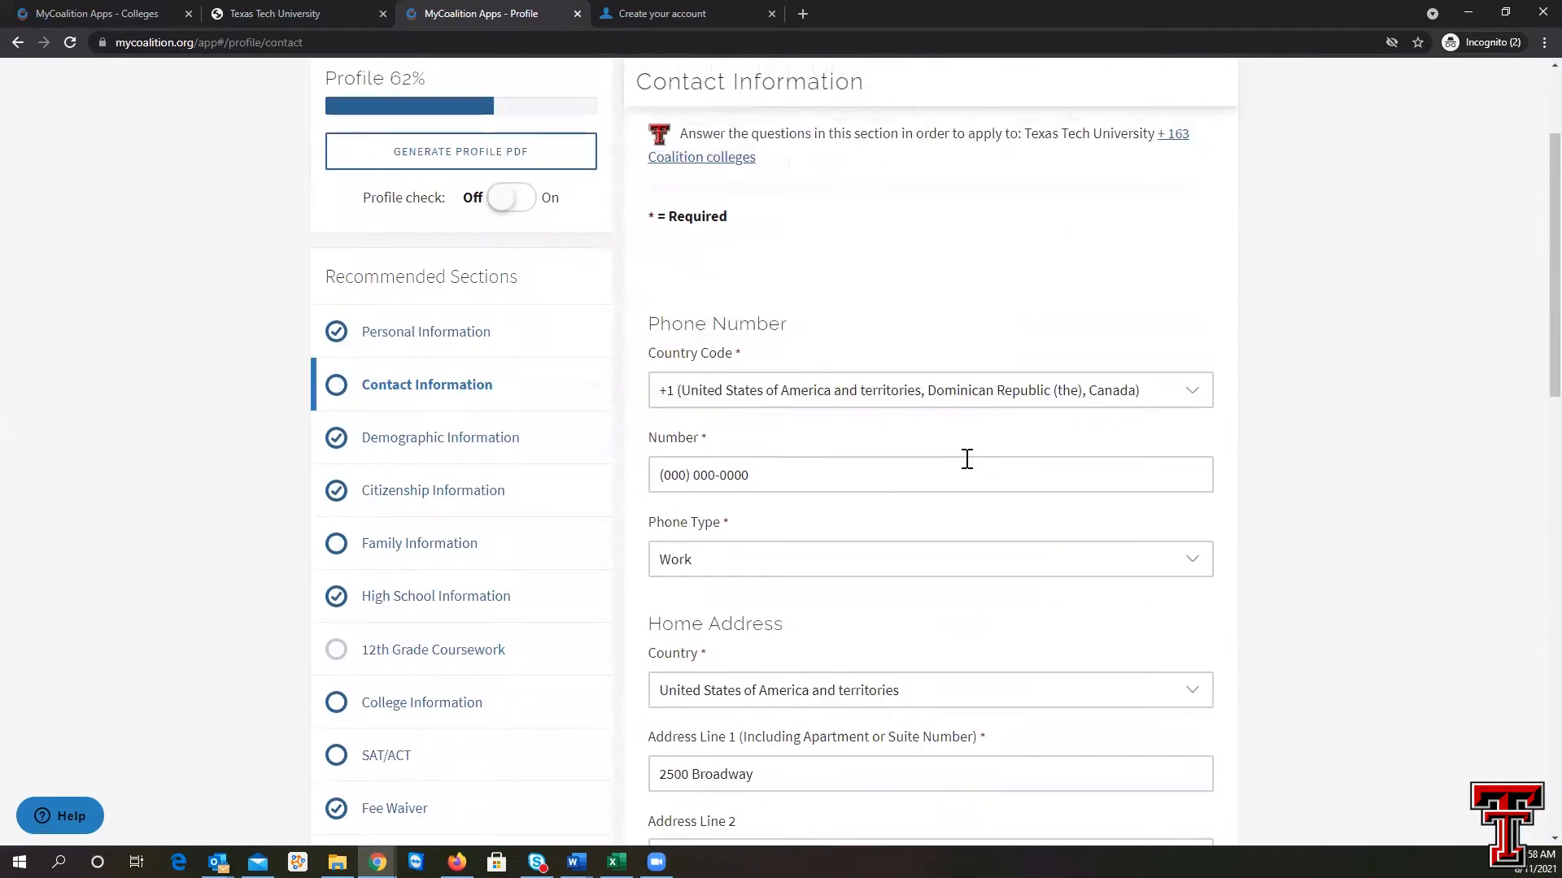
scroll(970, 468, down, 2)
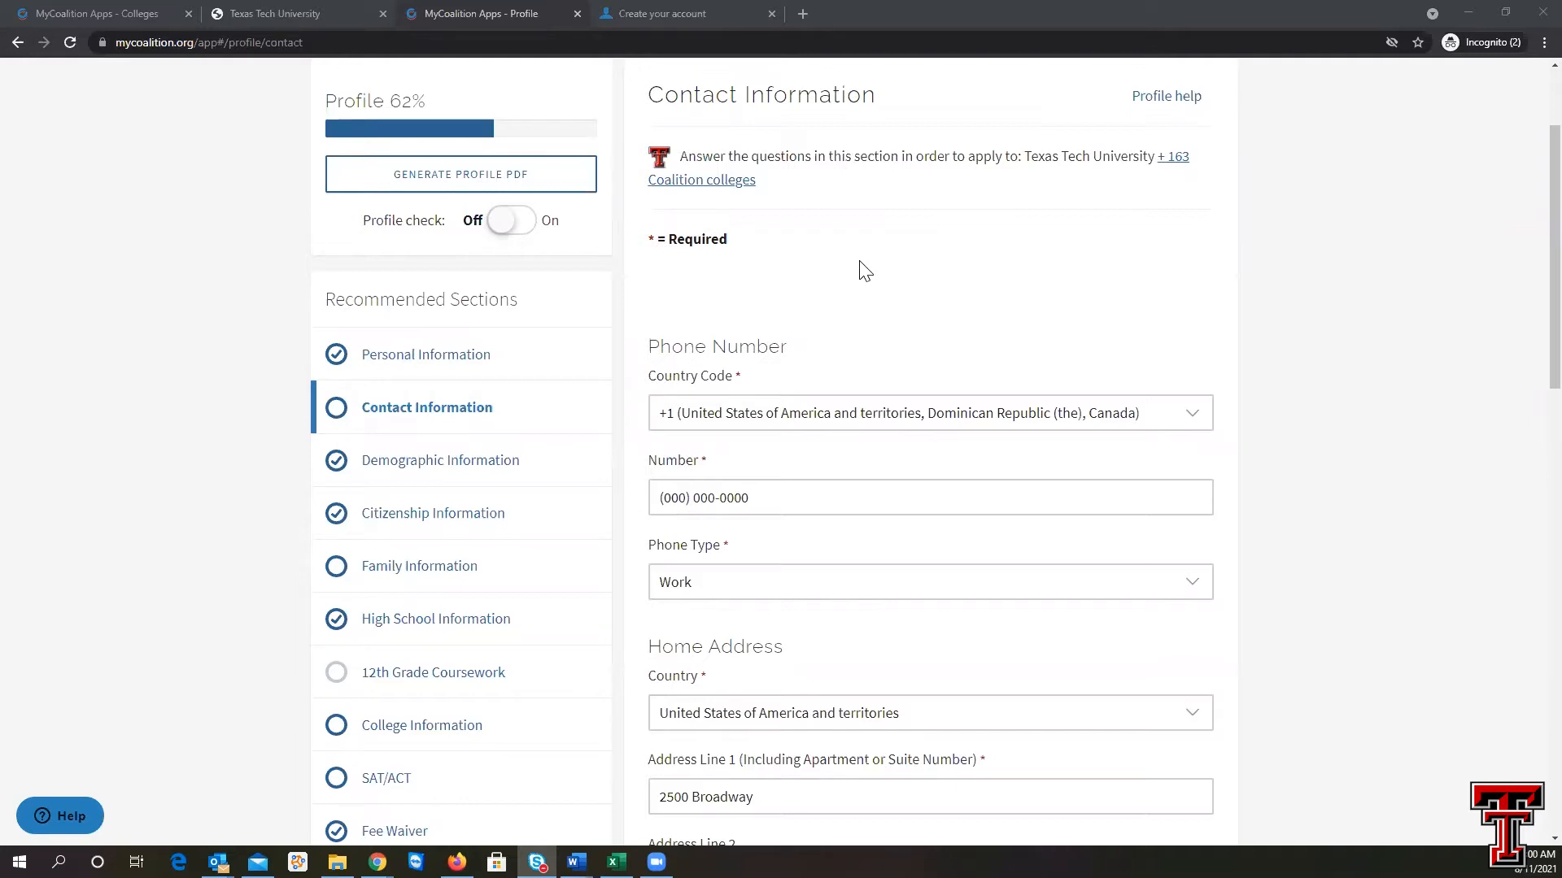
scroll(865, 271, down, 1)
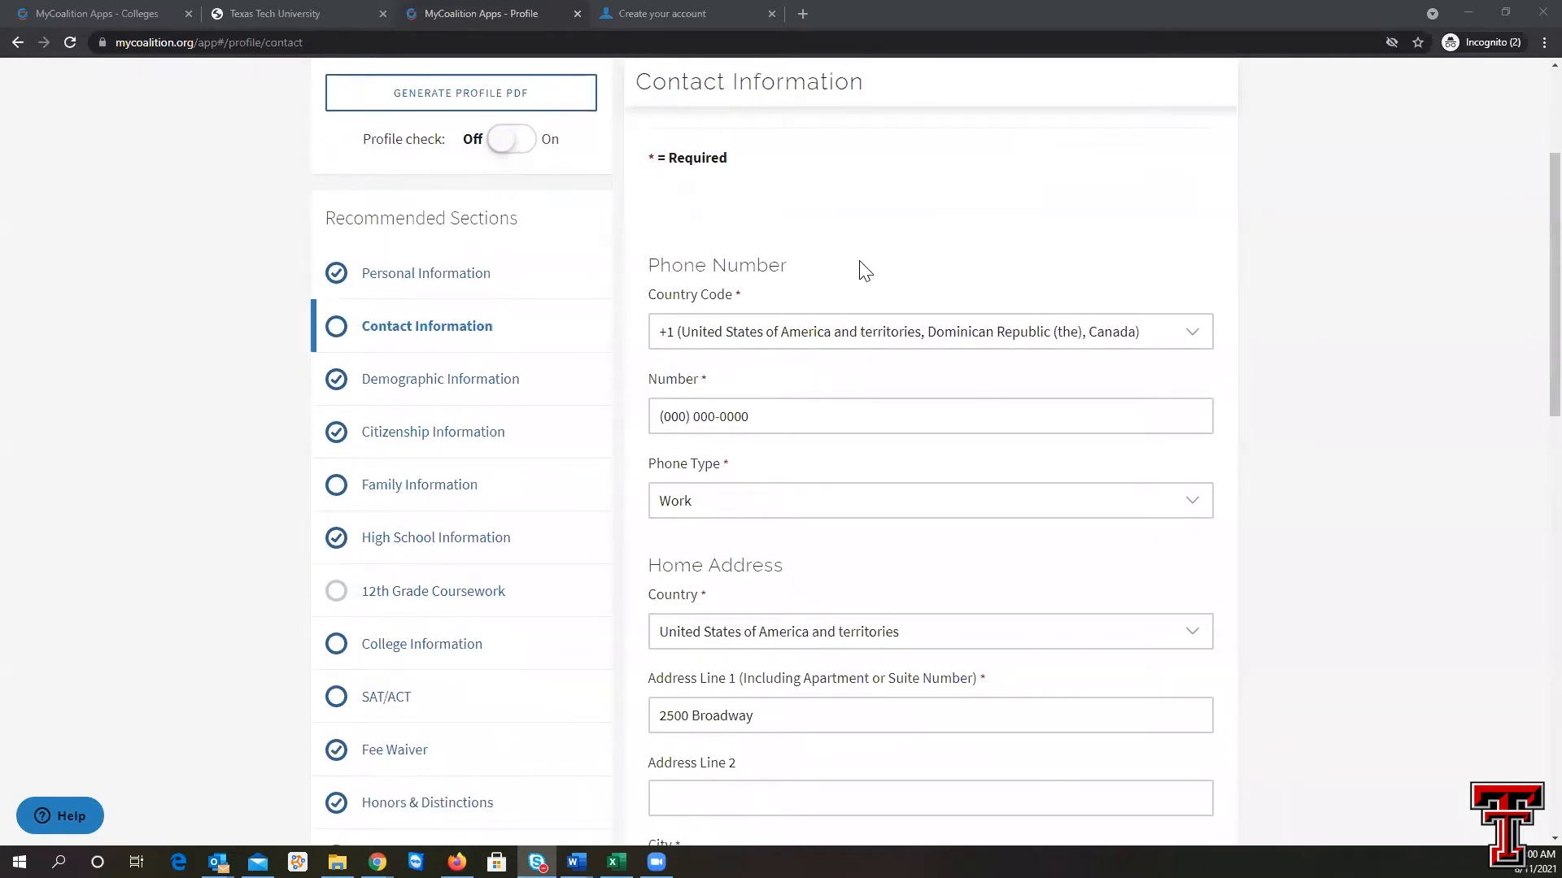
scroll(865, 270, down, 8)
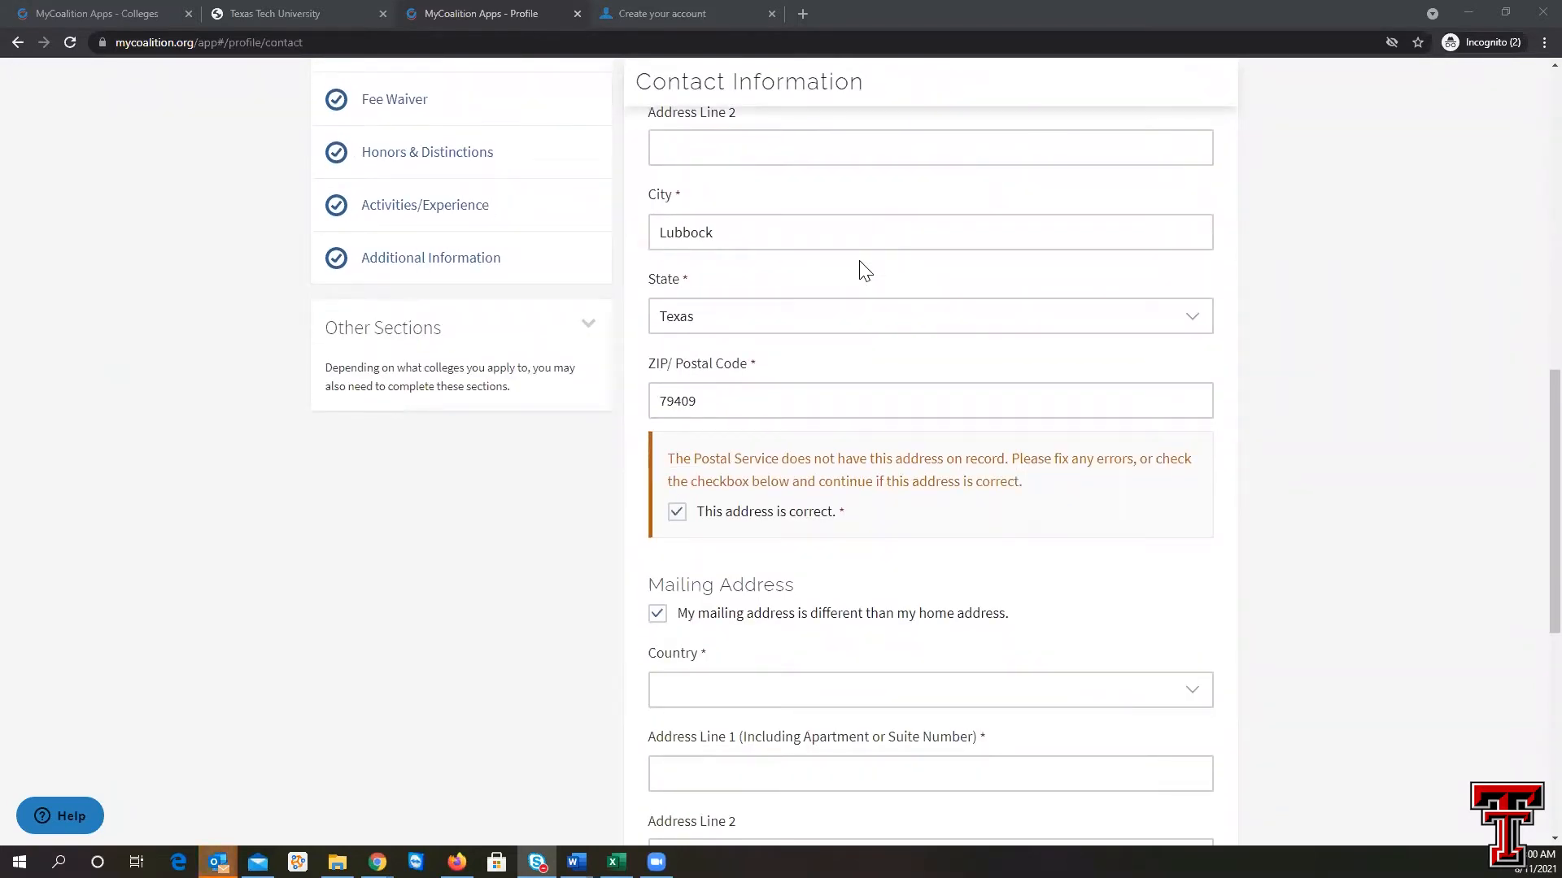
scroll(864, 271, up, 6)
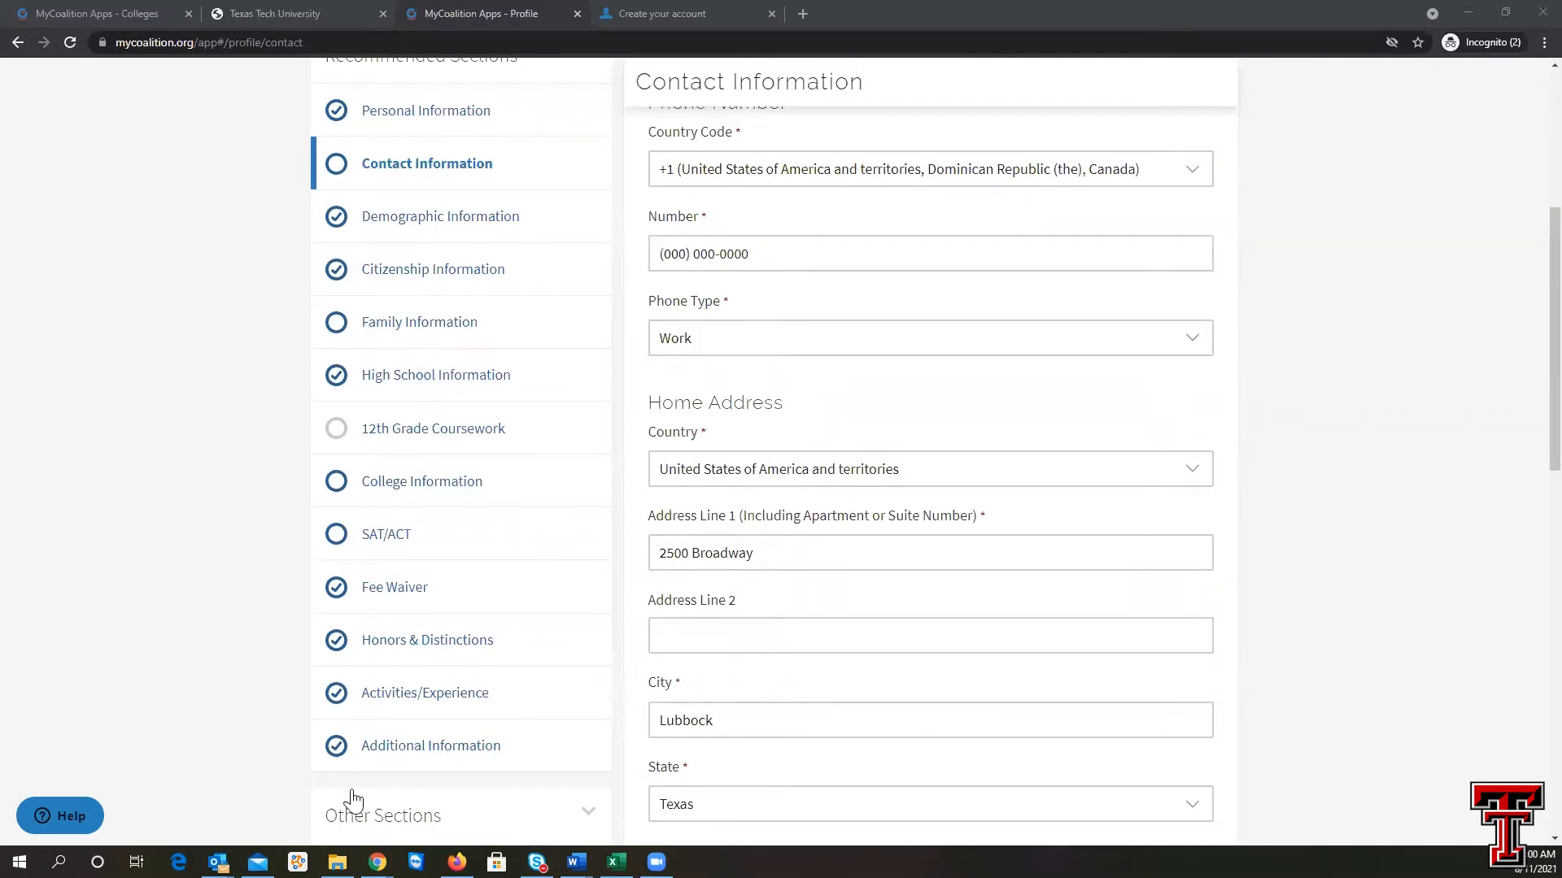
Preview the Phone Type options without changing the selection, and review the home address fields and address confirmation
click(738, 339)
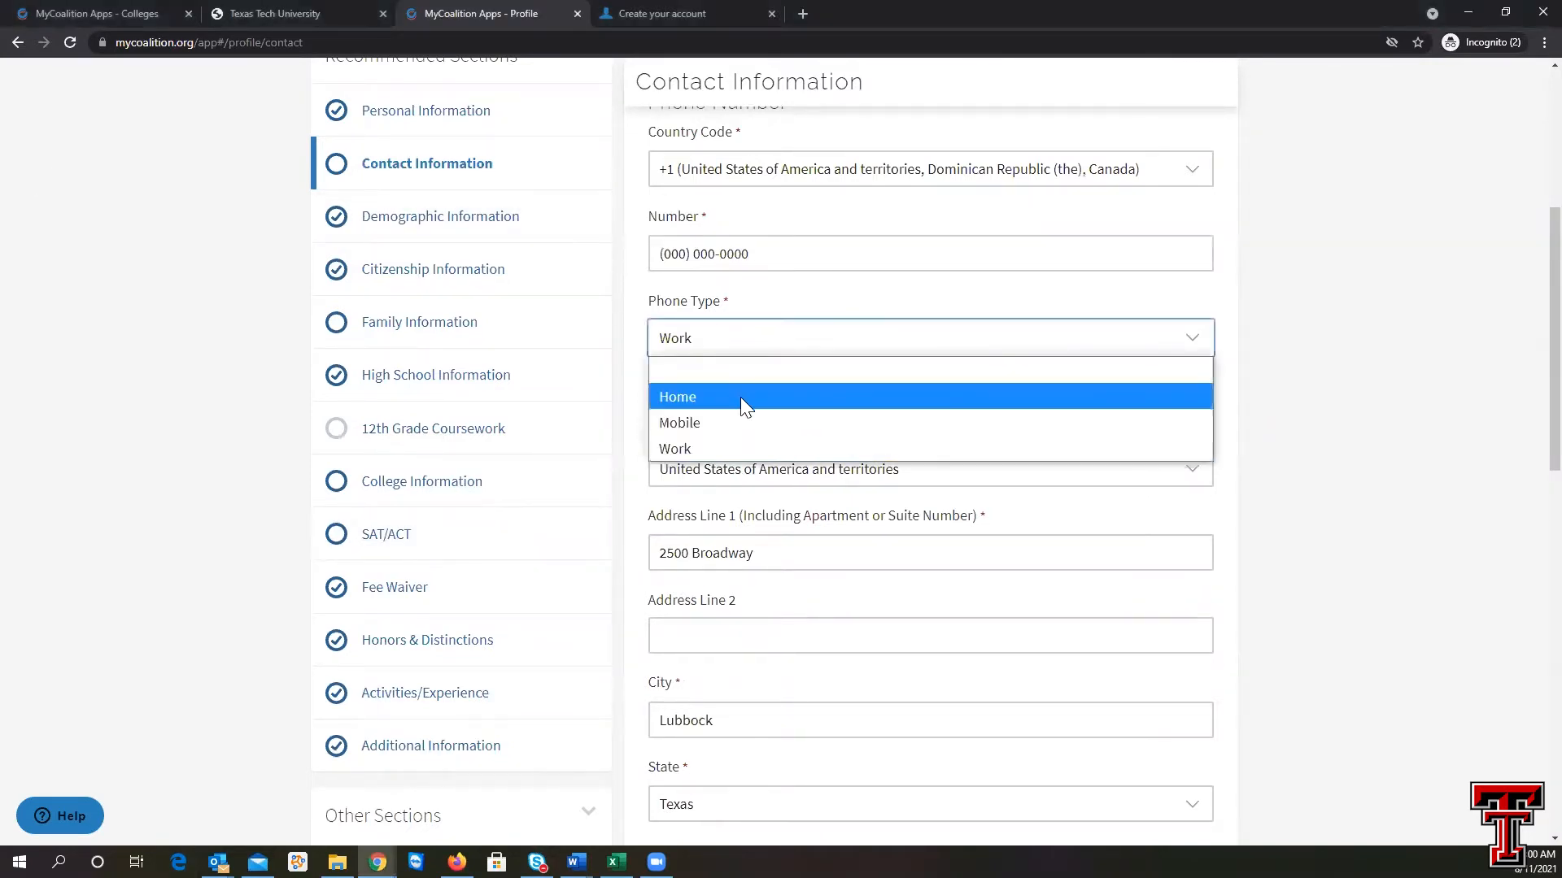
click(777, 314)
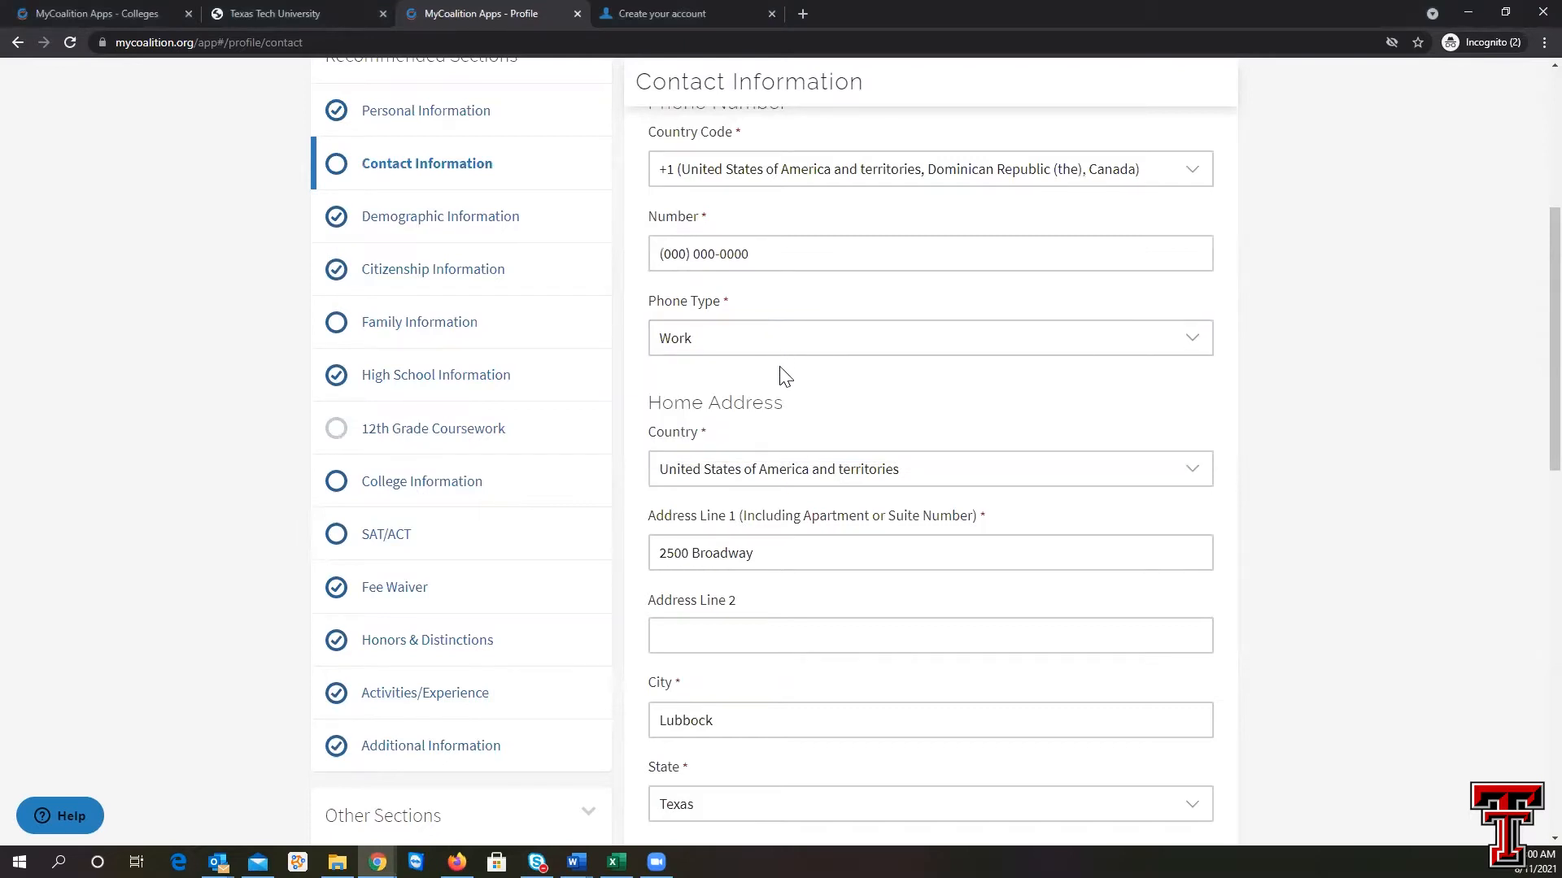
scroll(781, 370, down, 3)
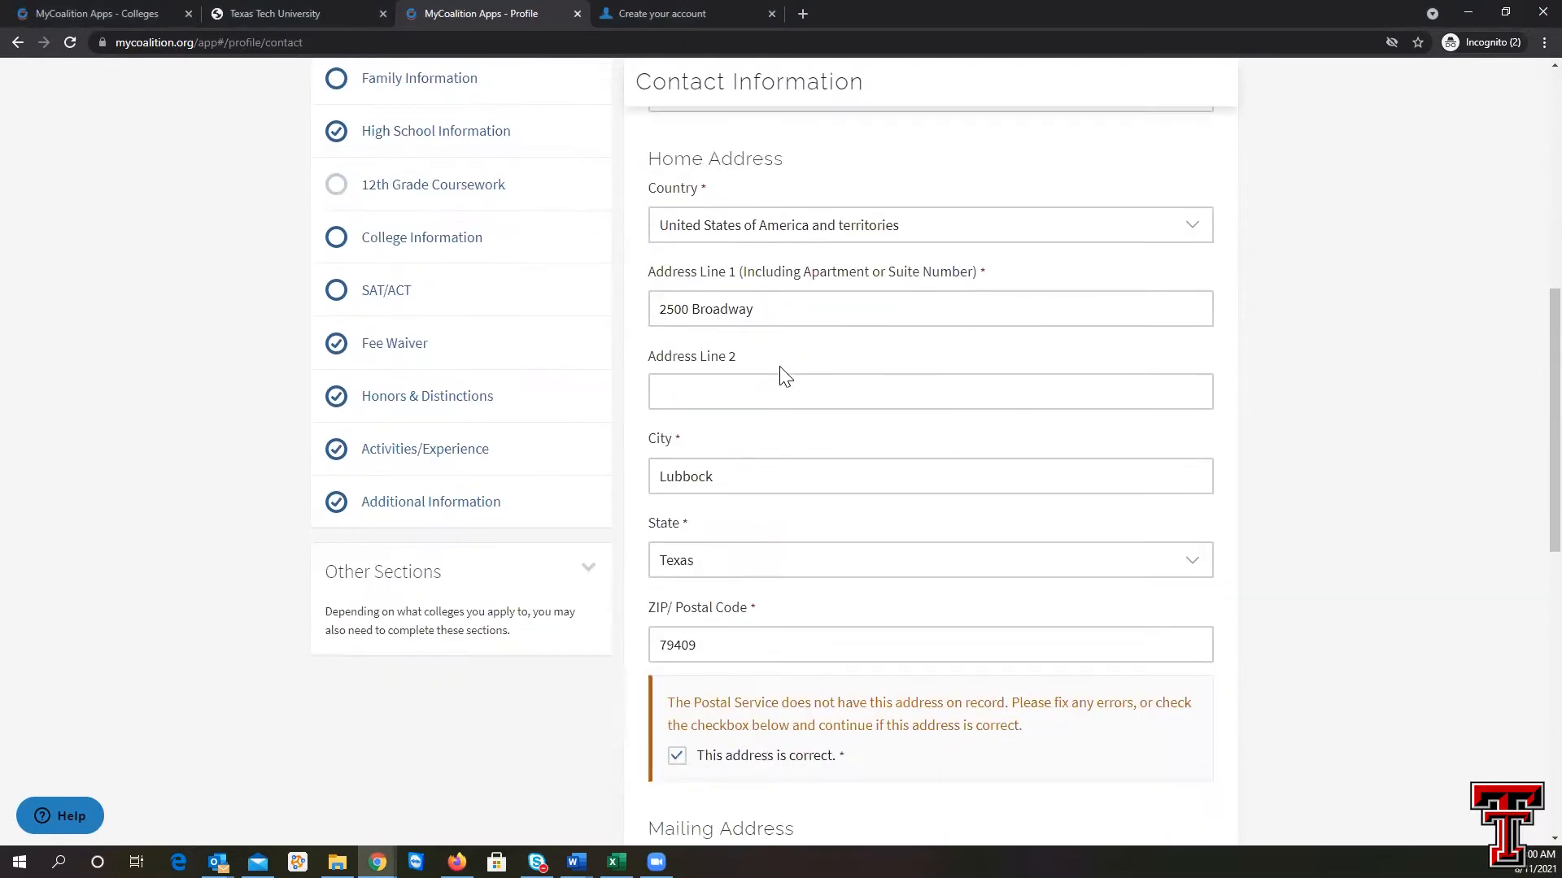
scroll(782, 376, down, 5)
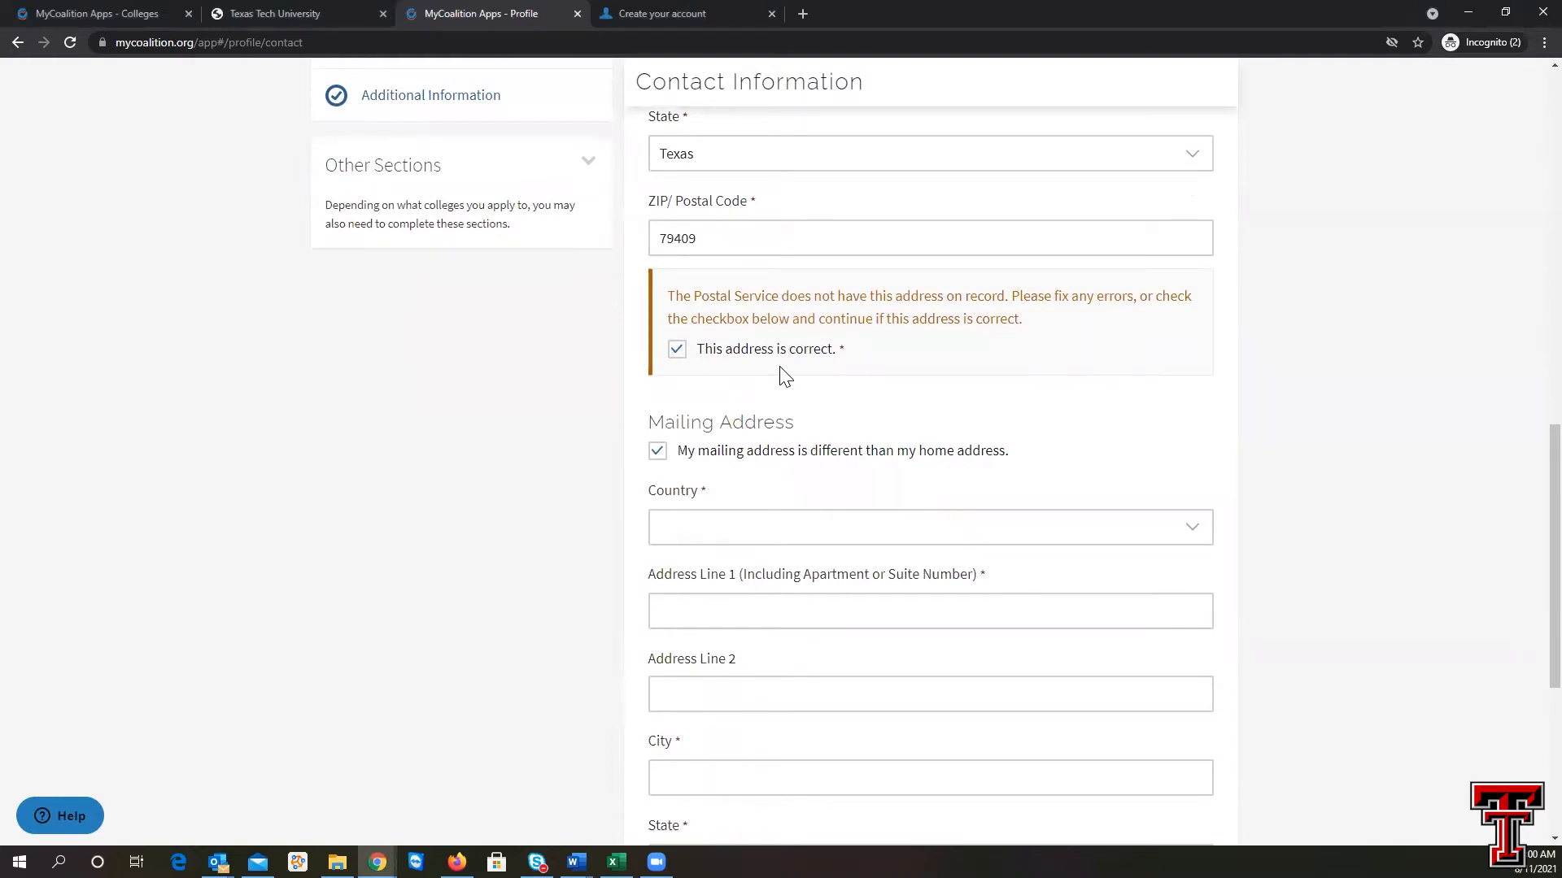
Turn the option for a mailing address different from the home address off and back on, and review the mailing address and State of Residency fields
right_click(780, 367)
click(757, 369)
click(659, 452)
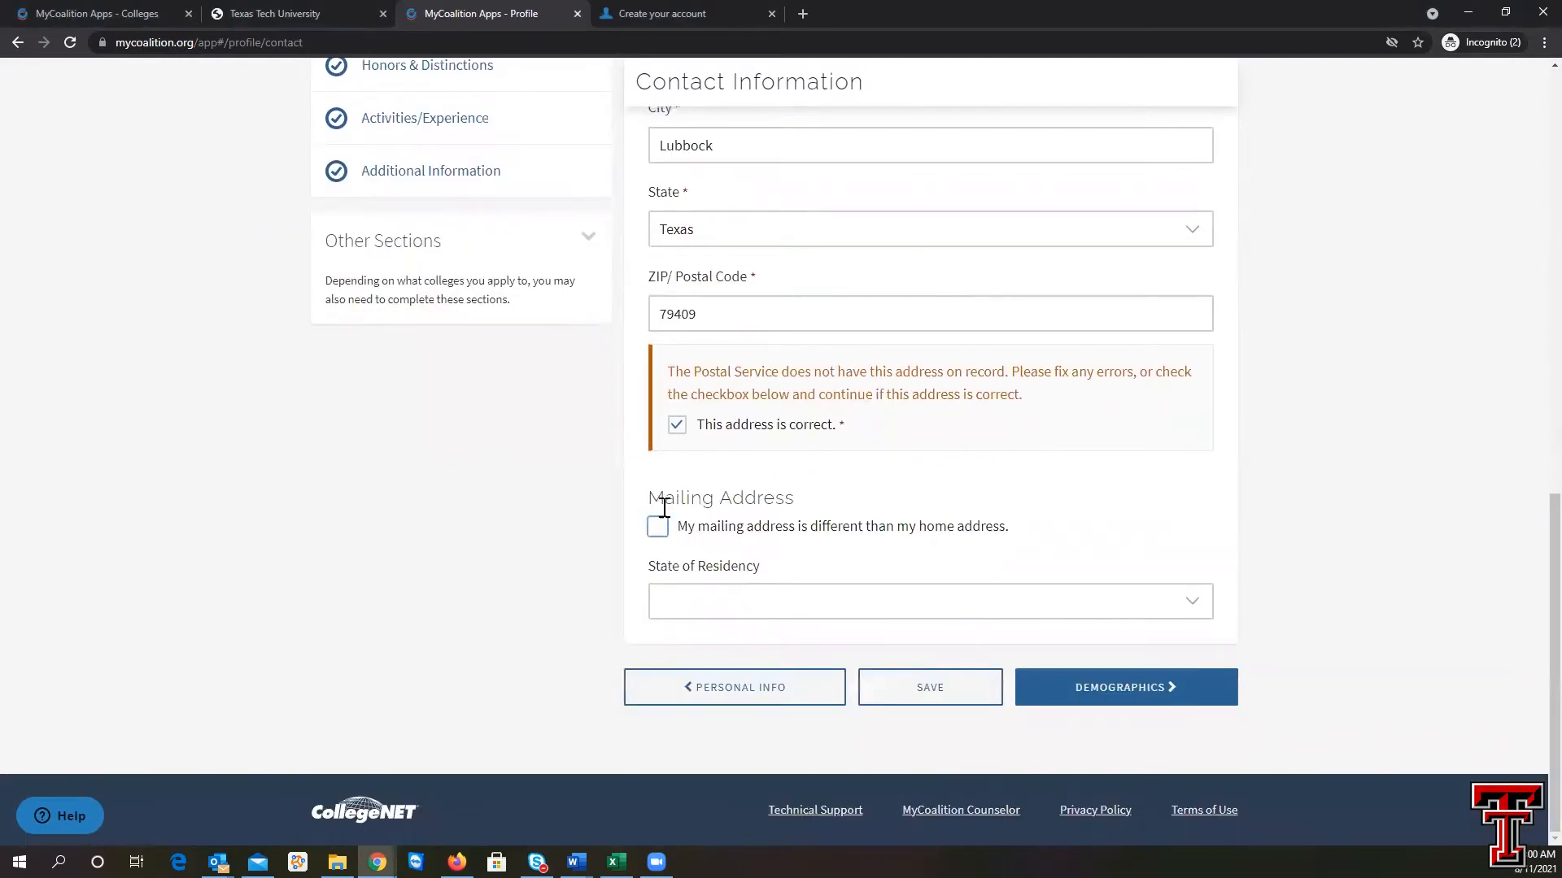
click(657, 527)
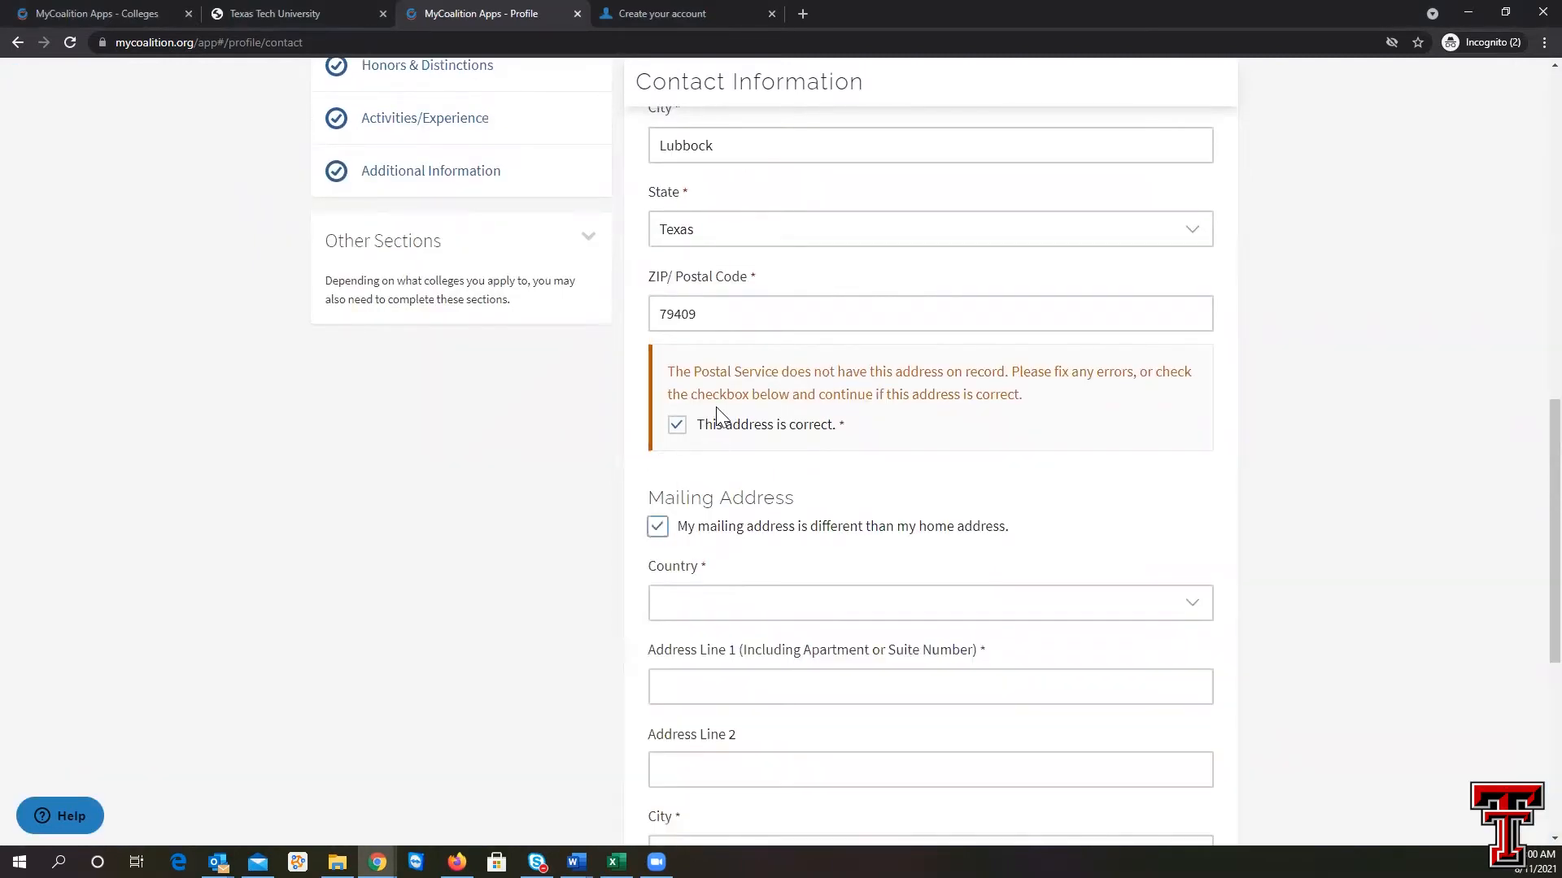
scroll(716, 407, down, 1)
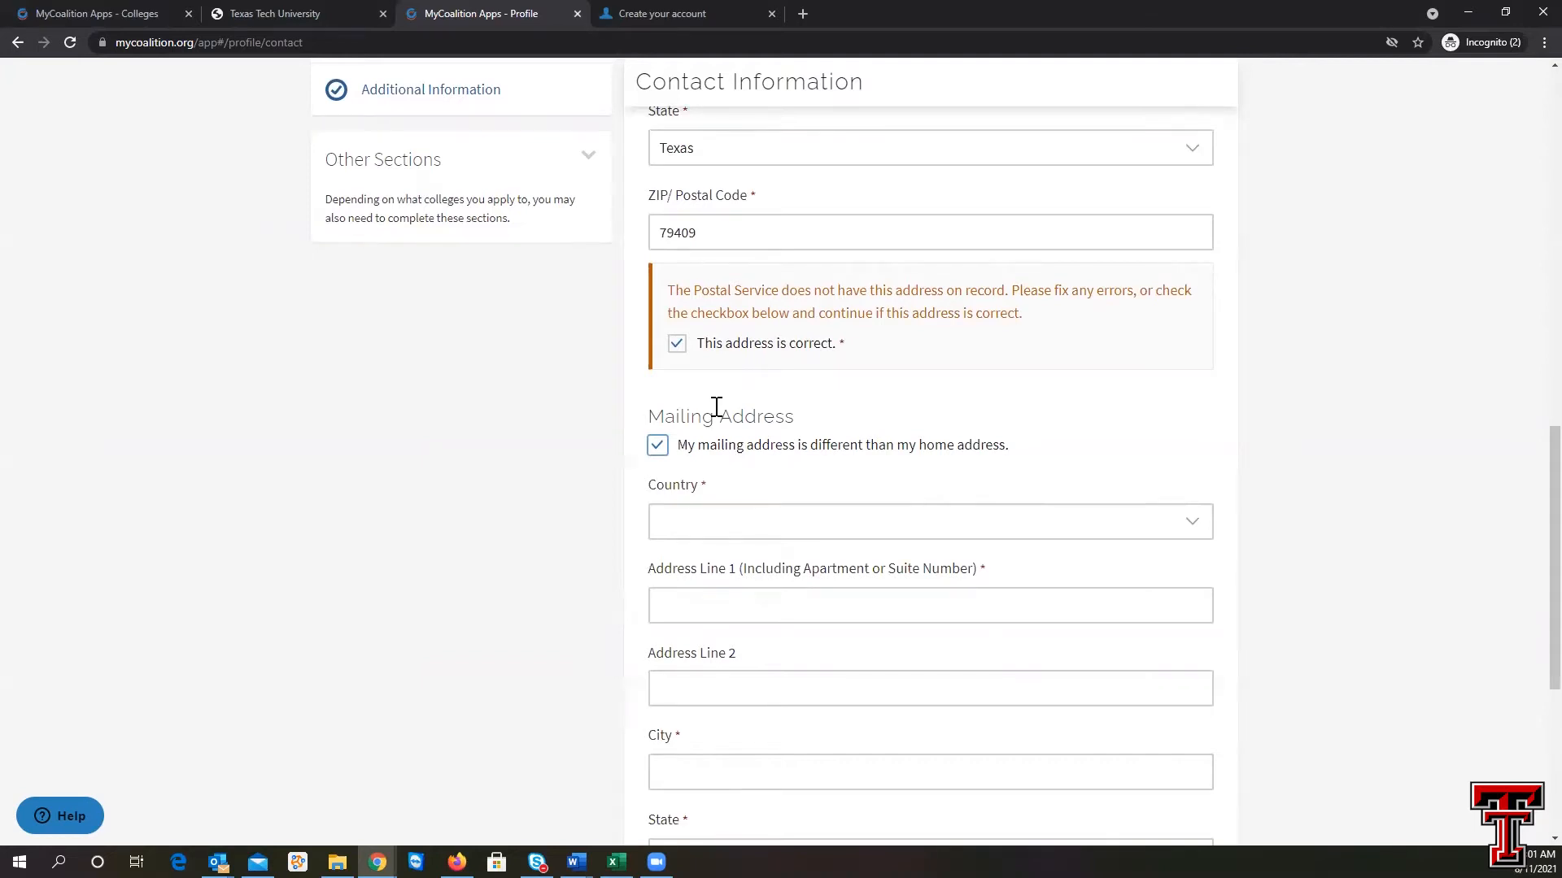
scroll(715, 406, down, 1)
scroll(714, 411, down, 4)
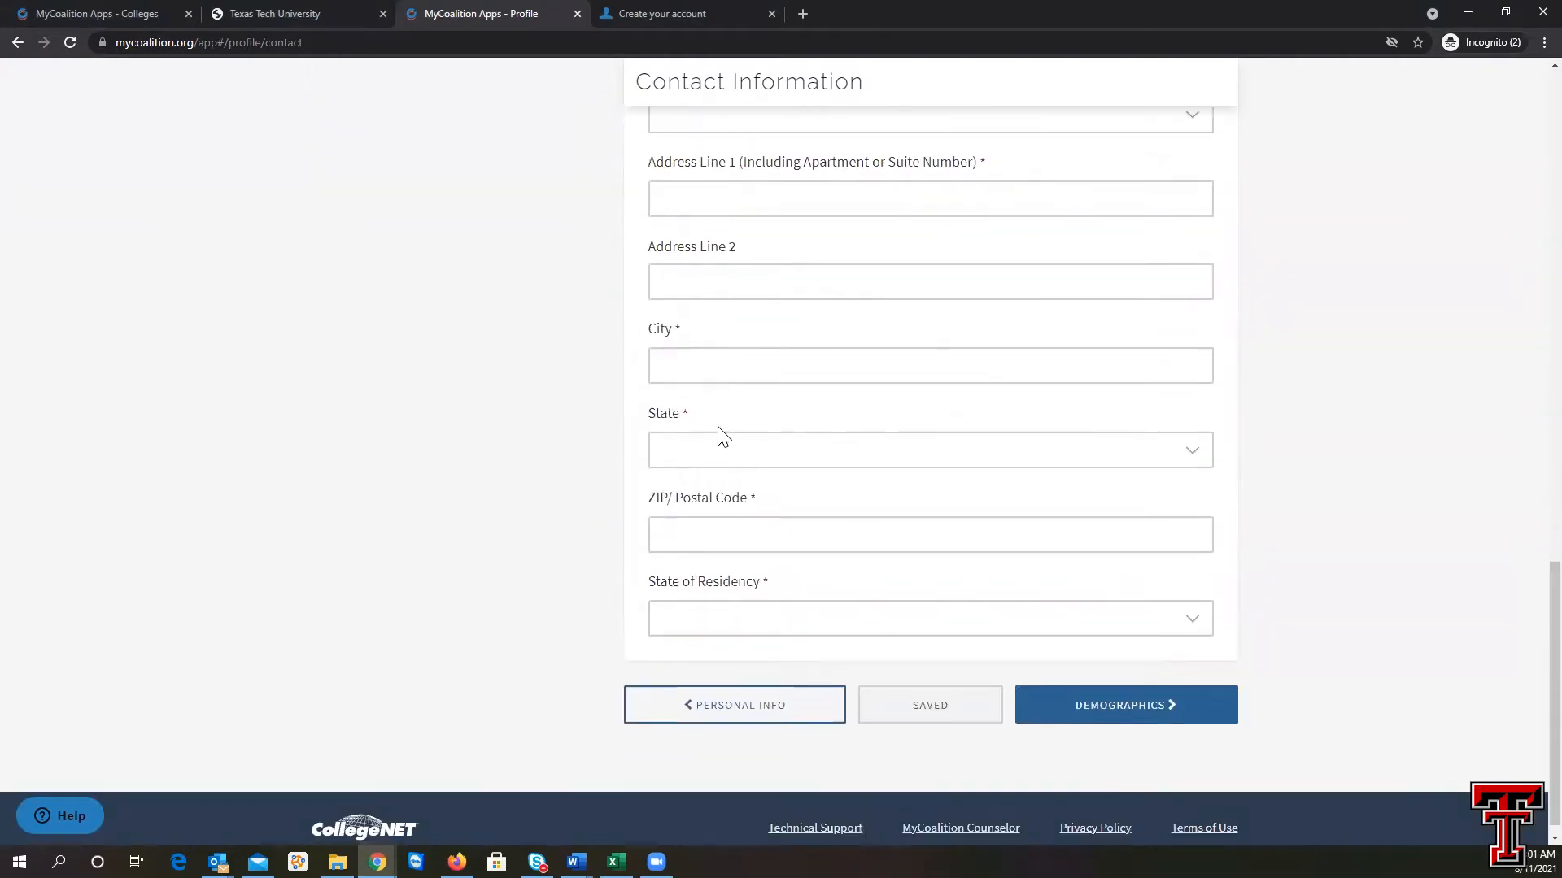
Continue to Demographic Information, compare the Yes and No answers to the Hispanic or Latino question, and leave it at No
click(1094, 706)
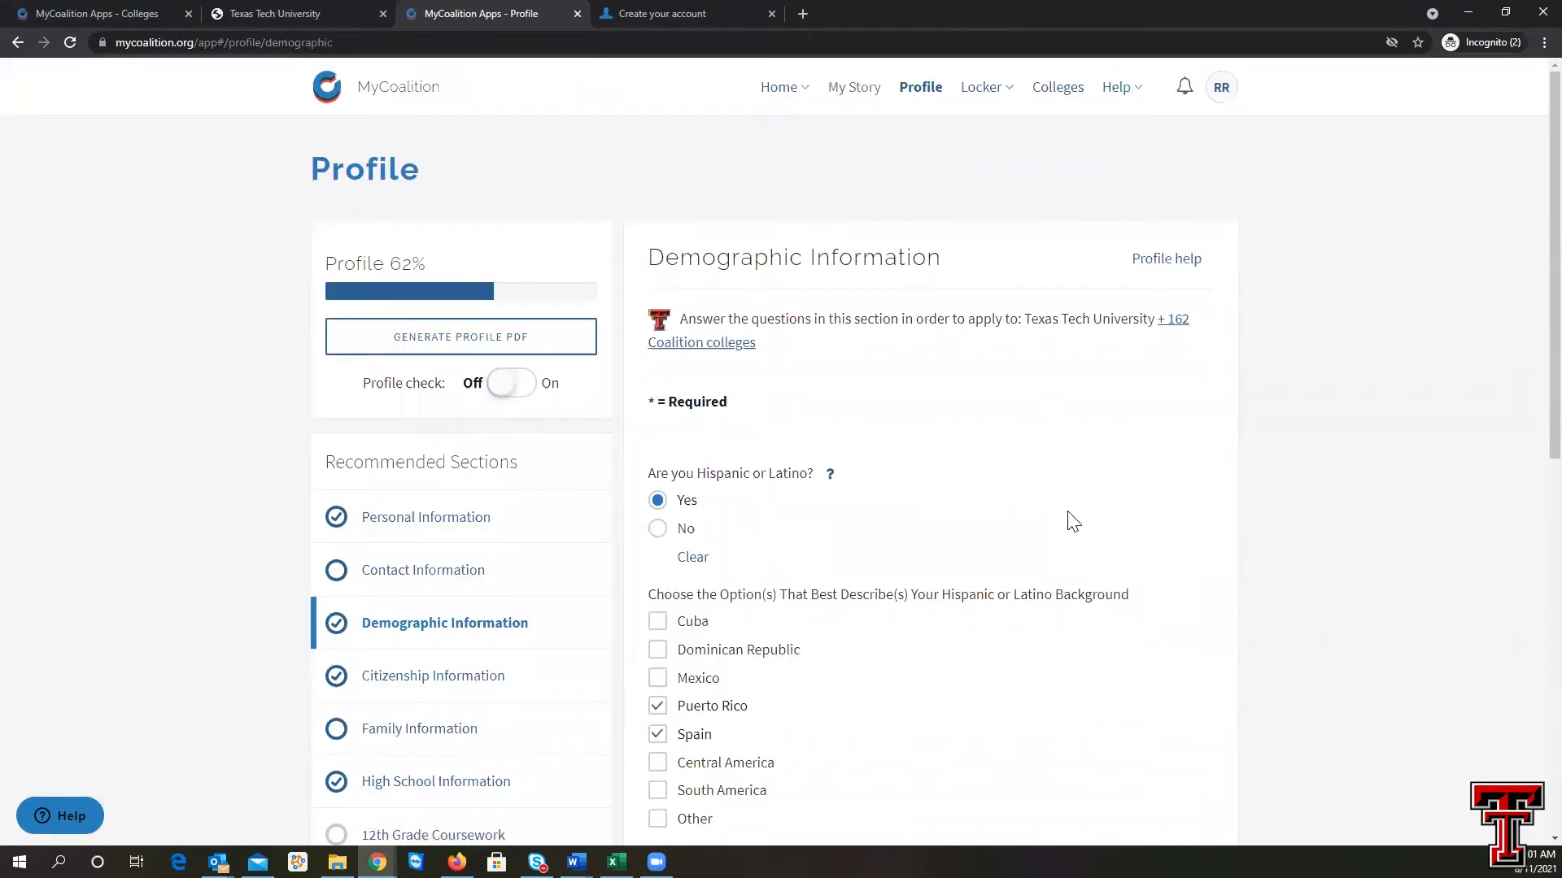
scroll(1074, 522, down, 1)
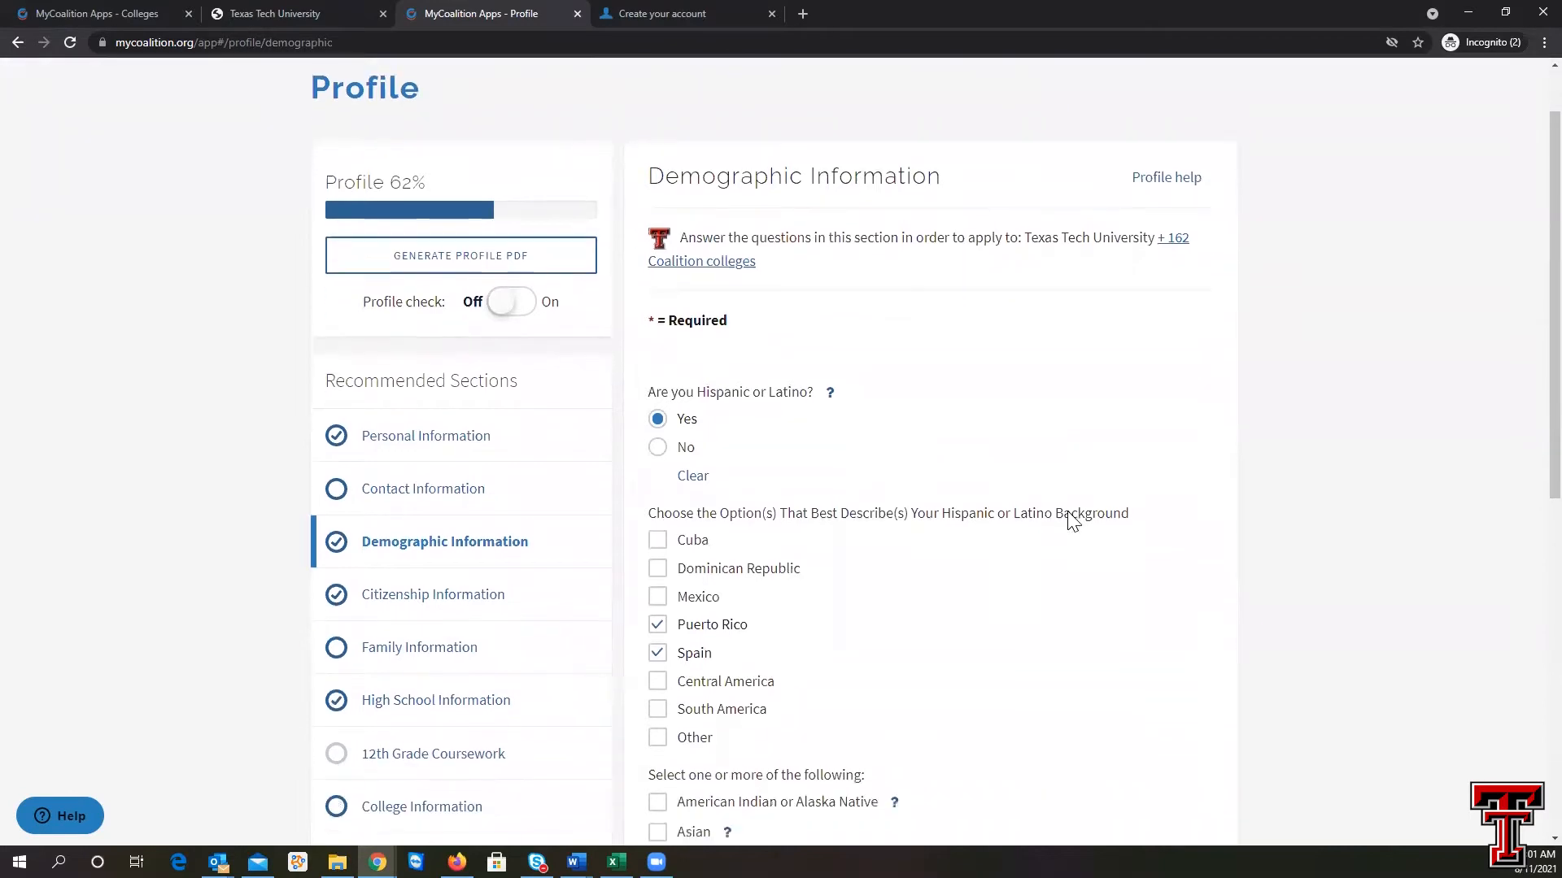
click(659, 448)
click(659, 420)
click(657, 447)
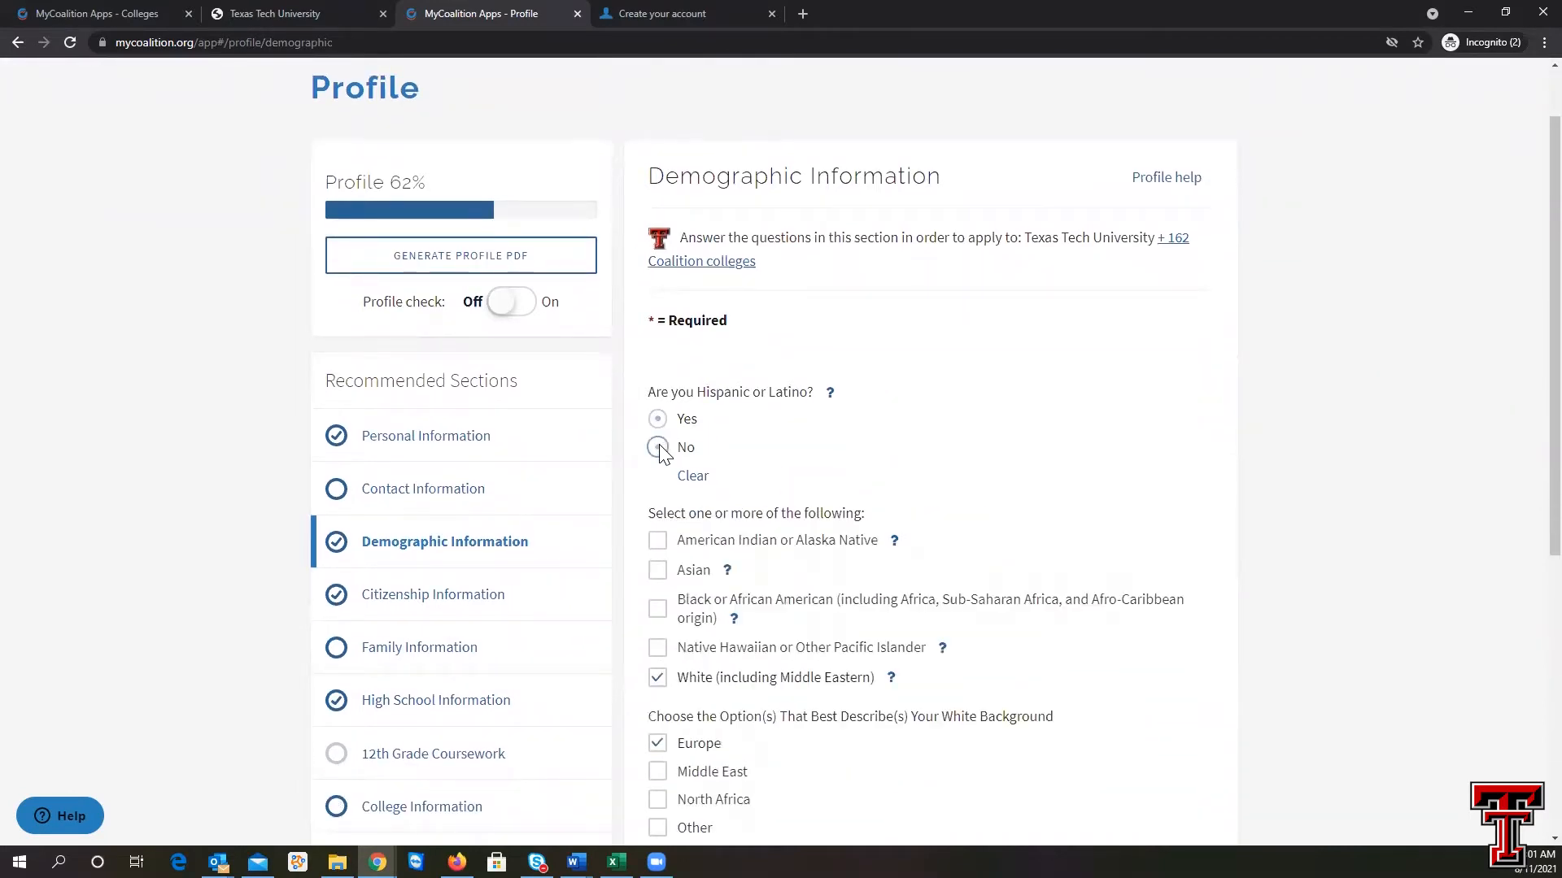
click(659, 420)
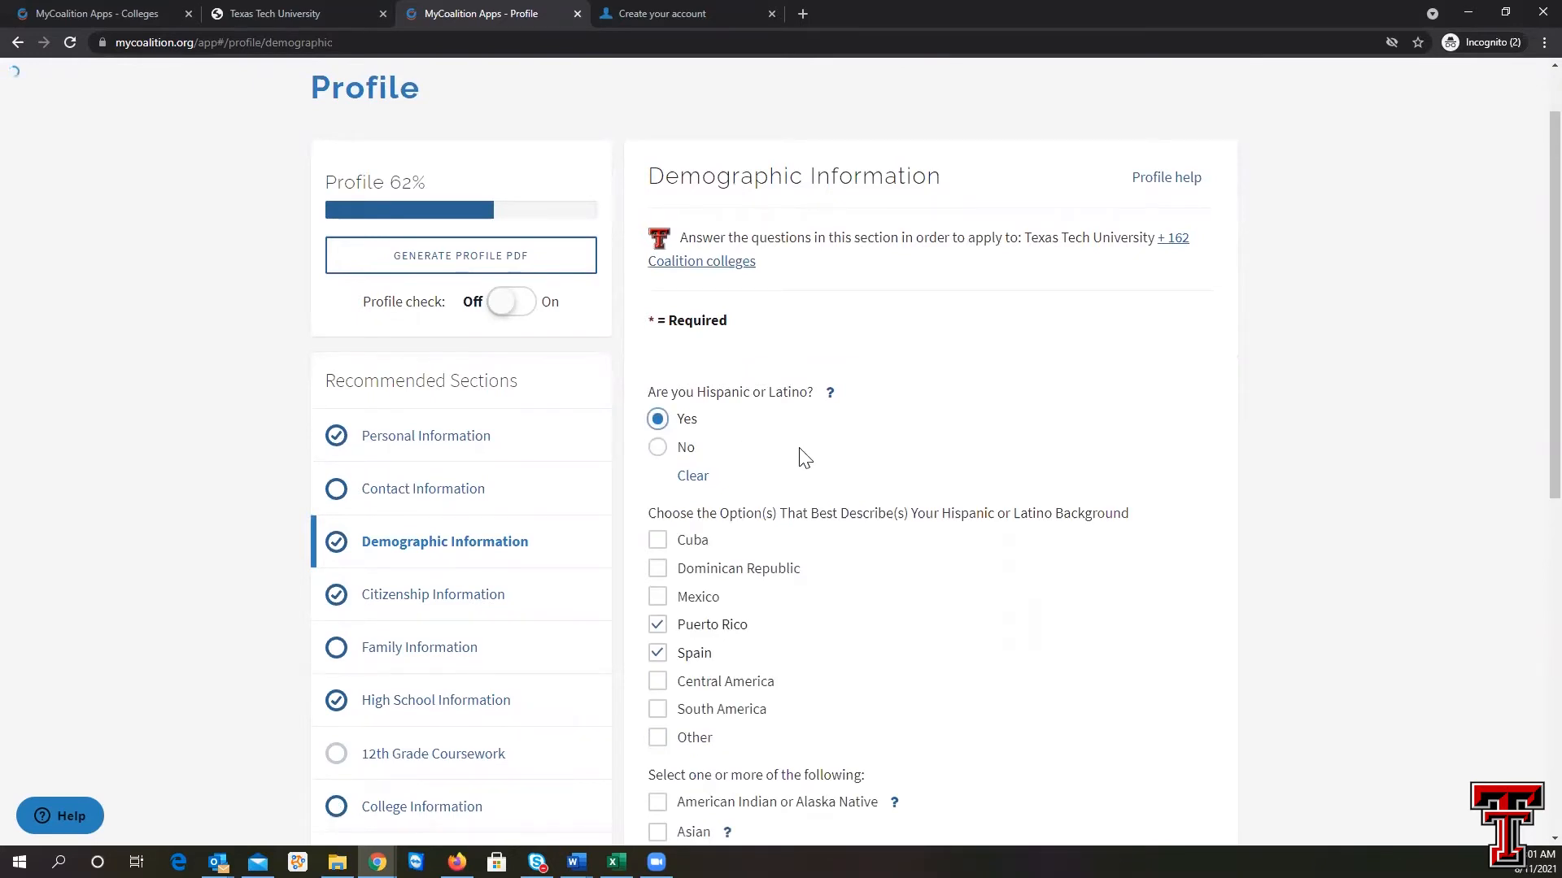
scroll(821, 454, down, 1)
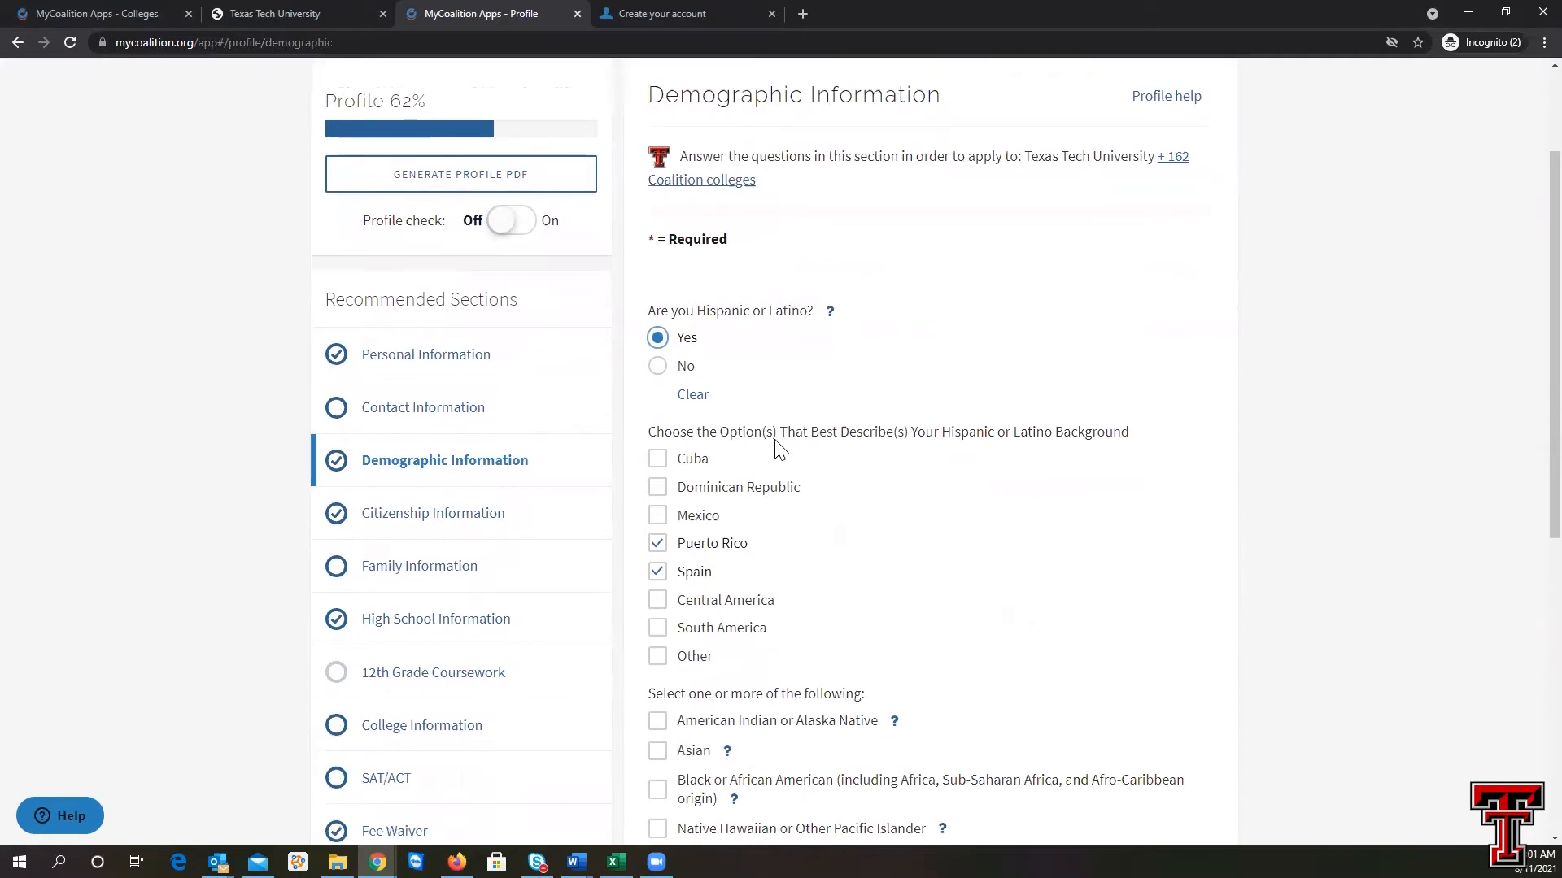
click(658, 365)
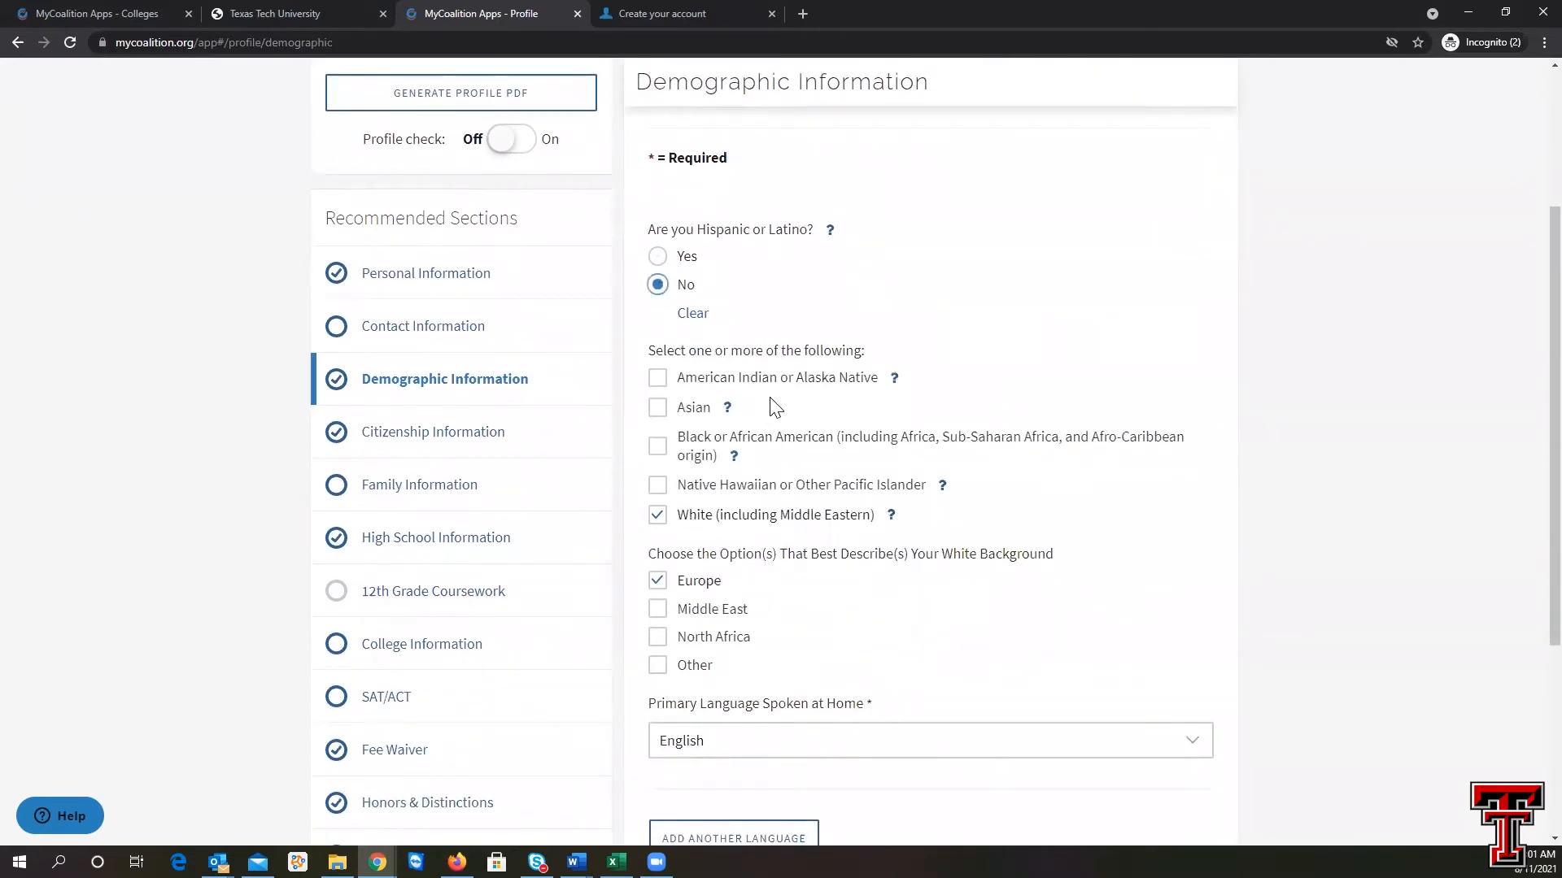
Review the race and background options, and browse the Primary Language Spoken at Home choices without changing the selection
scroll(774, 406, down, 1)
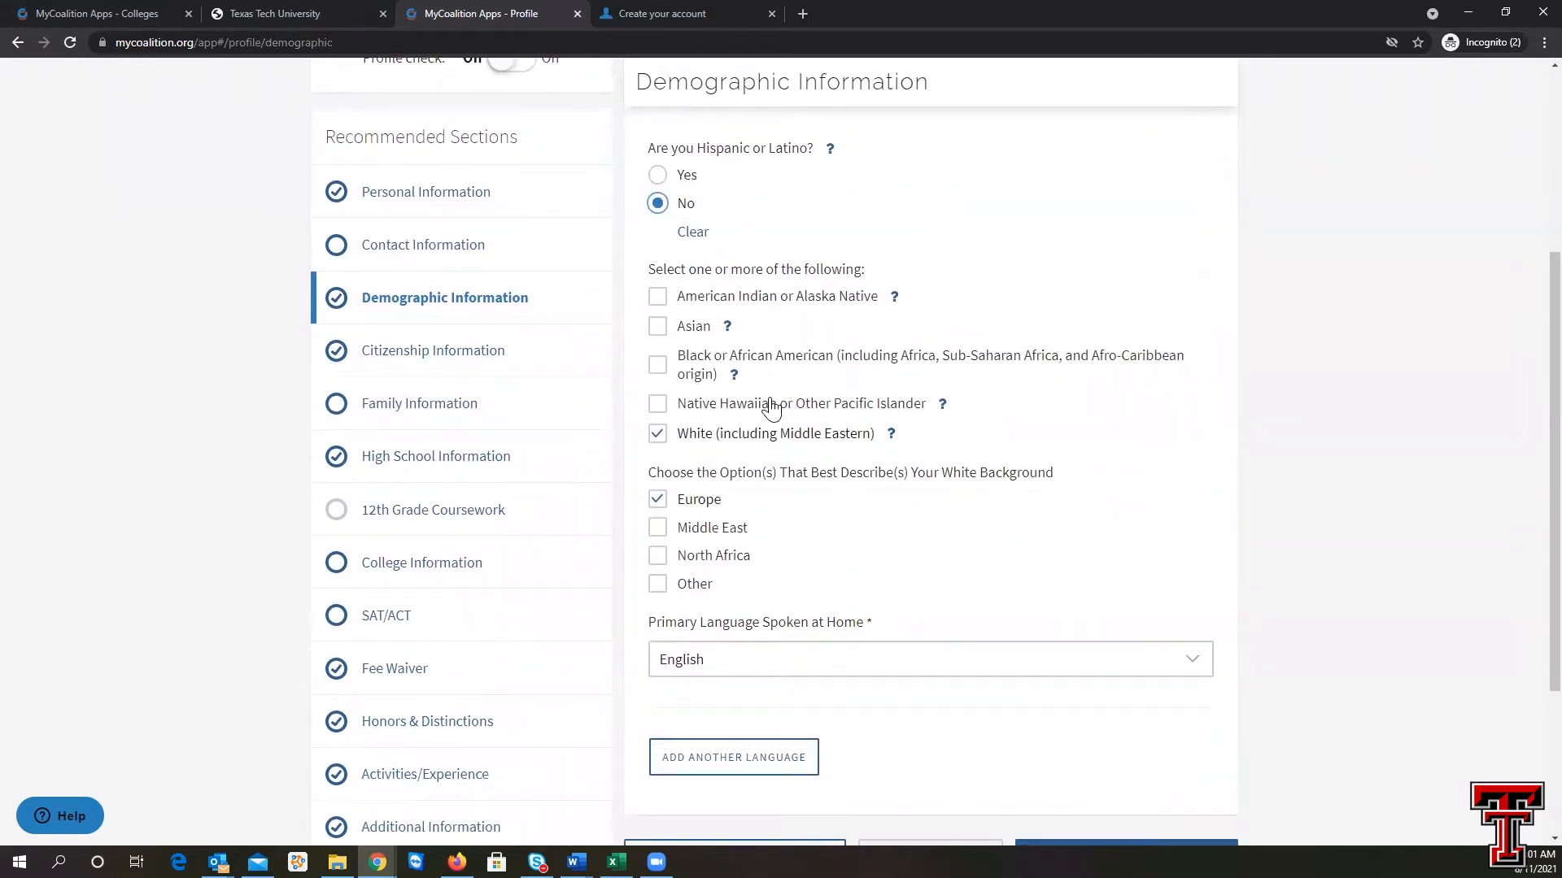
scroll(768, 402, up, 2)
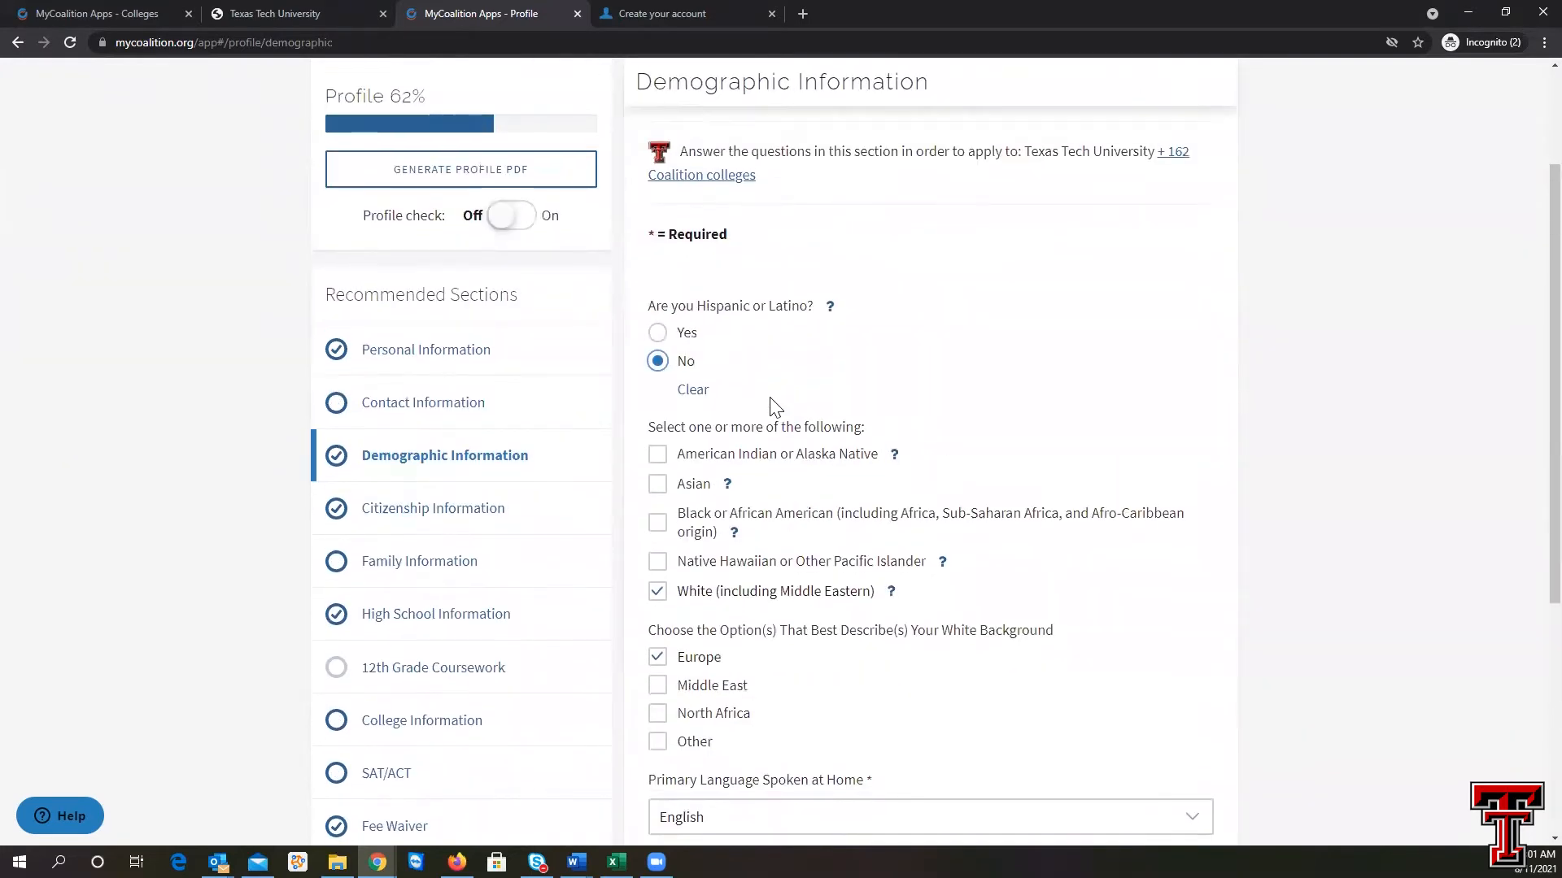
scroll(769, 403, down, 2)
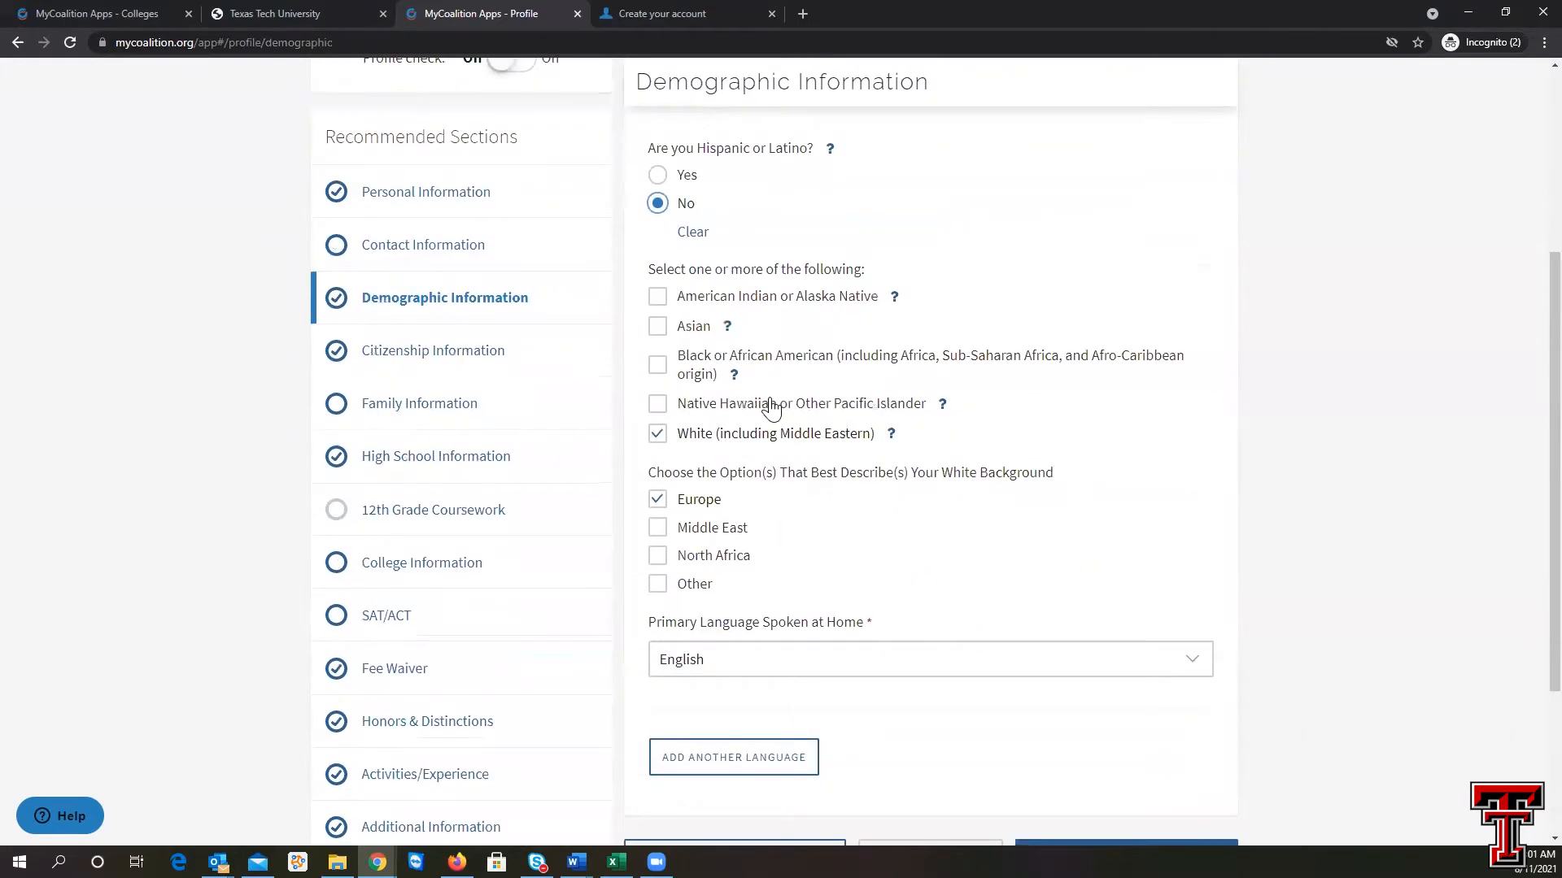
click(876, 665)
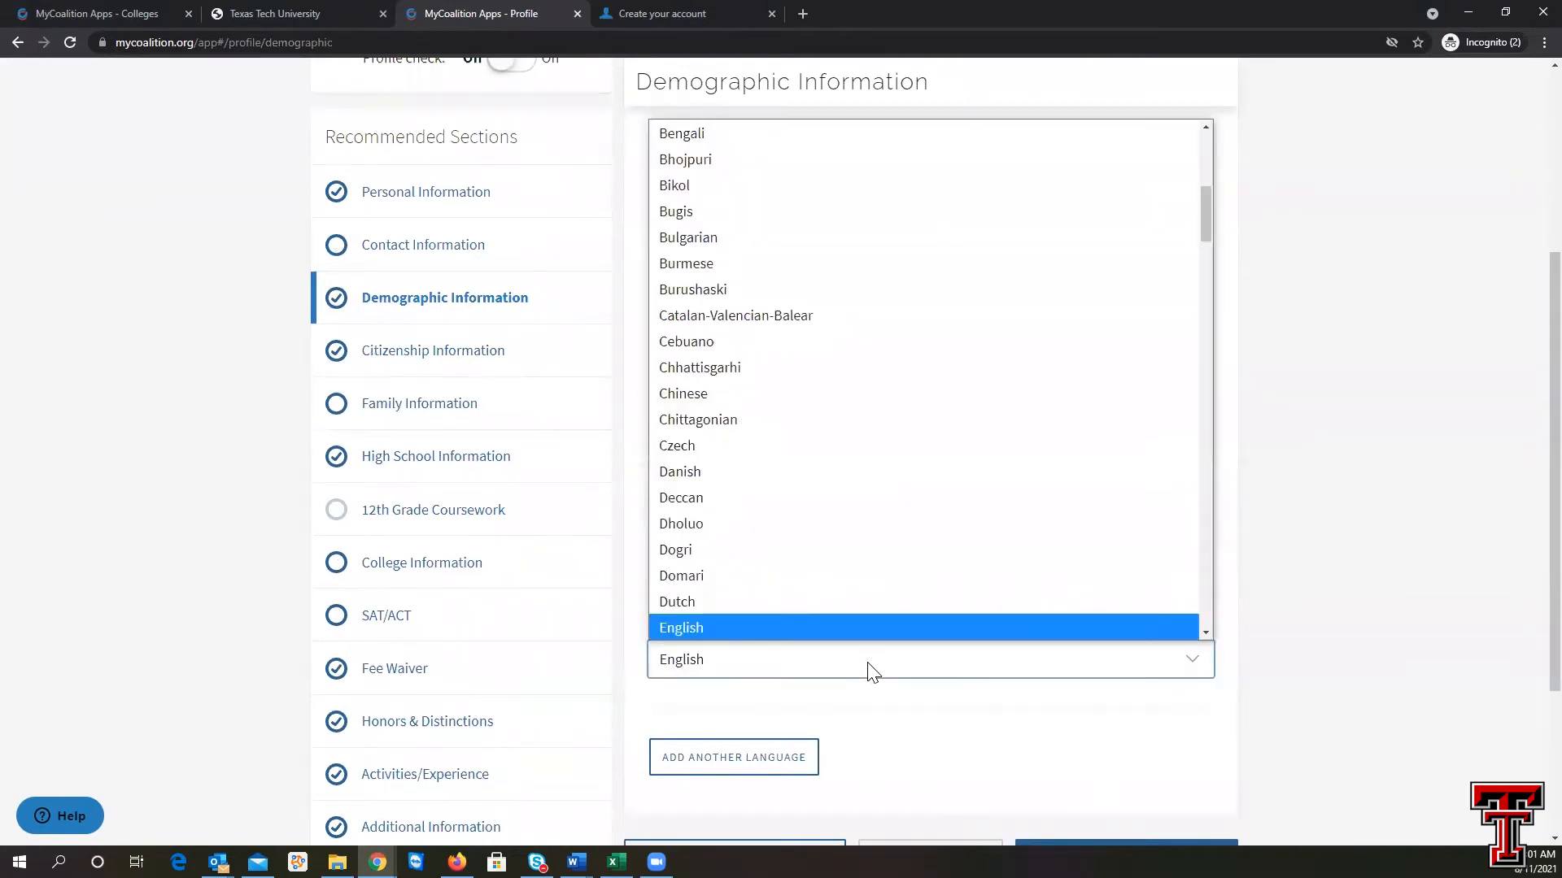
click(872, 671)
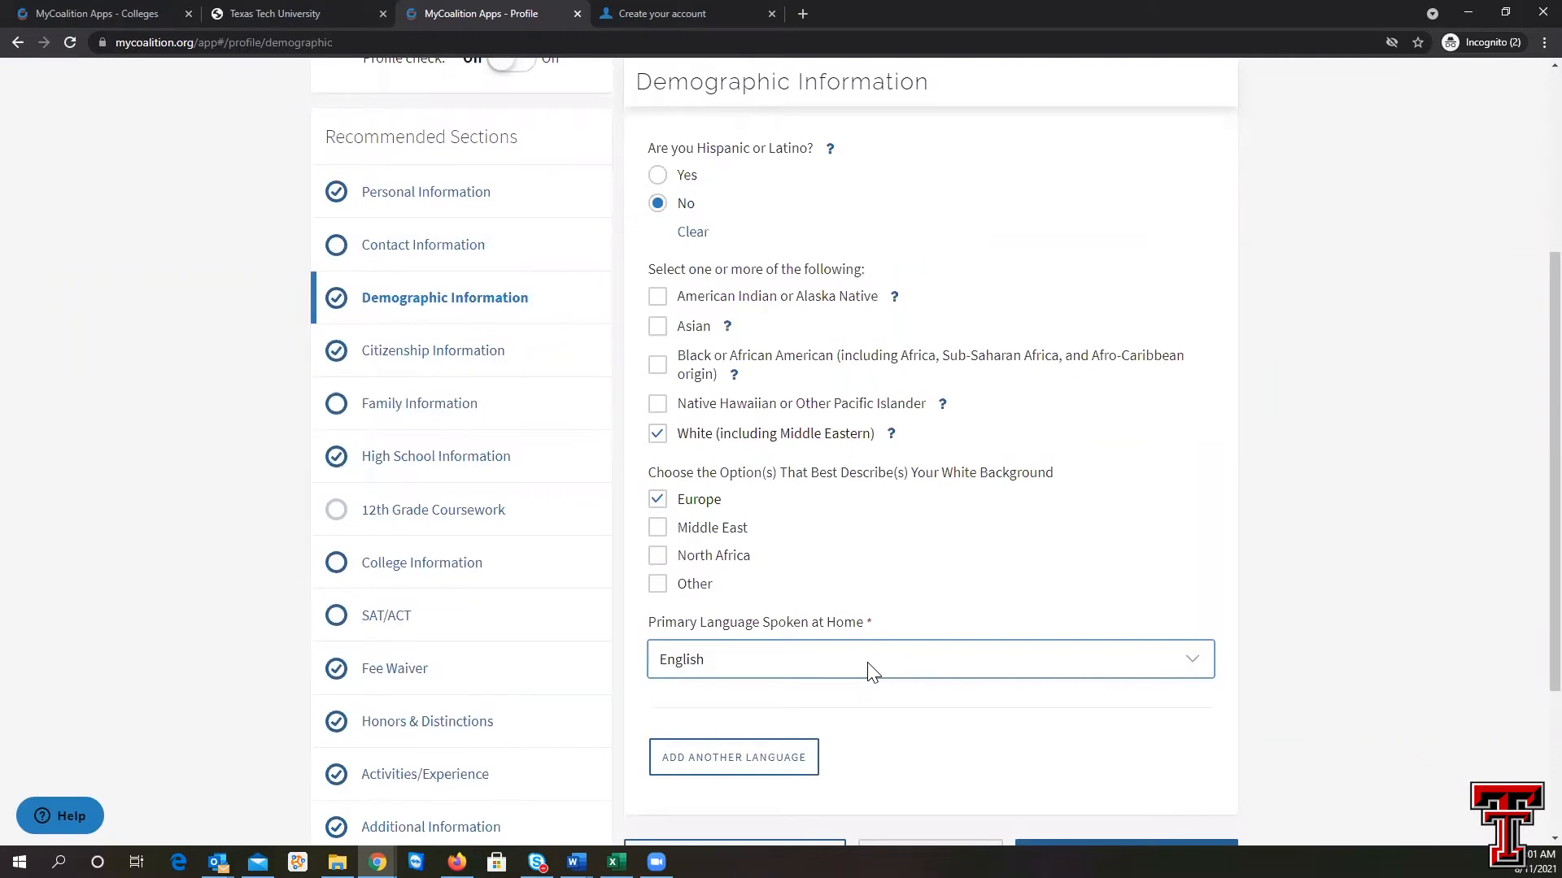
click(872, 671)
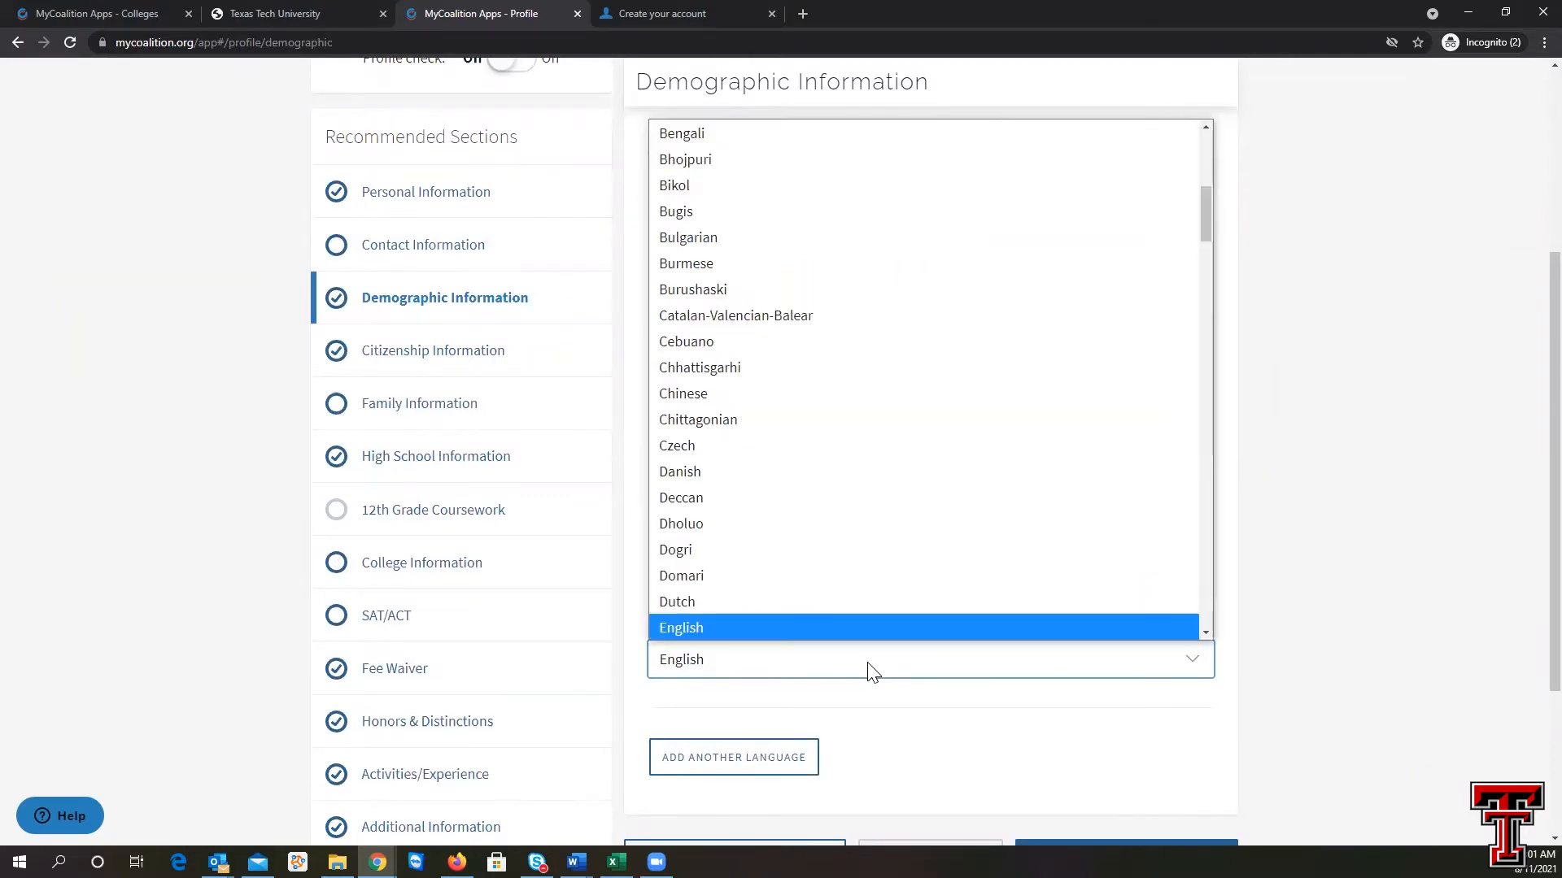
scroll(915, 415, down, 1)
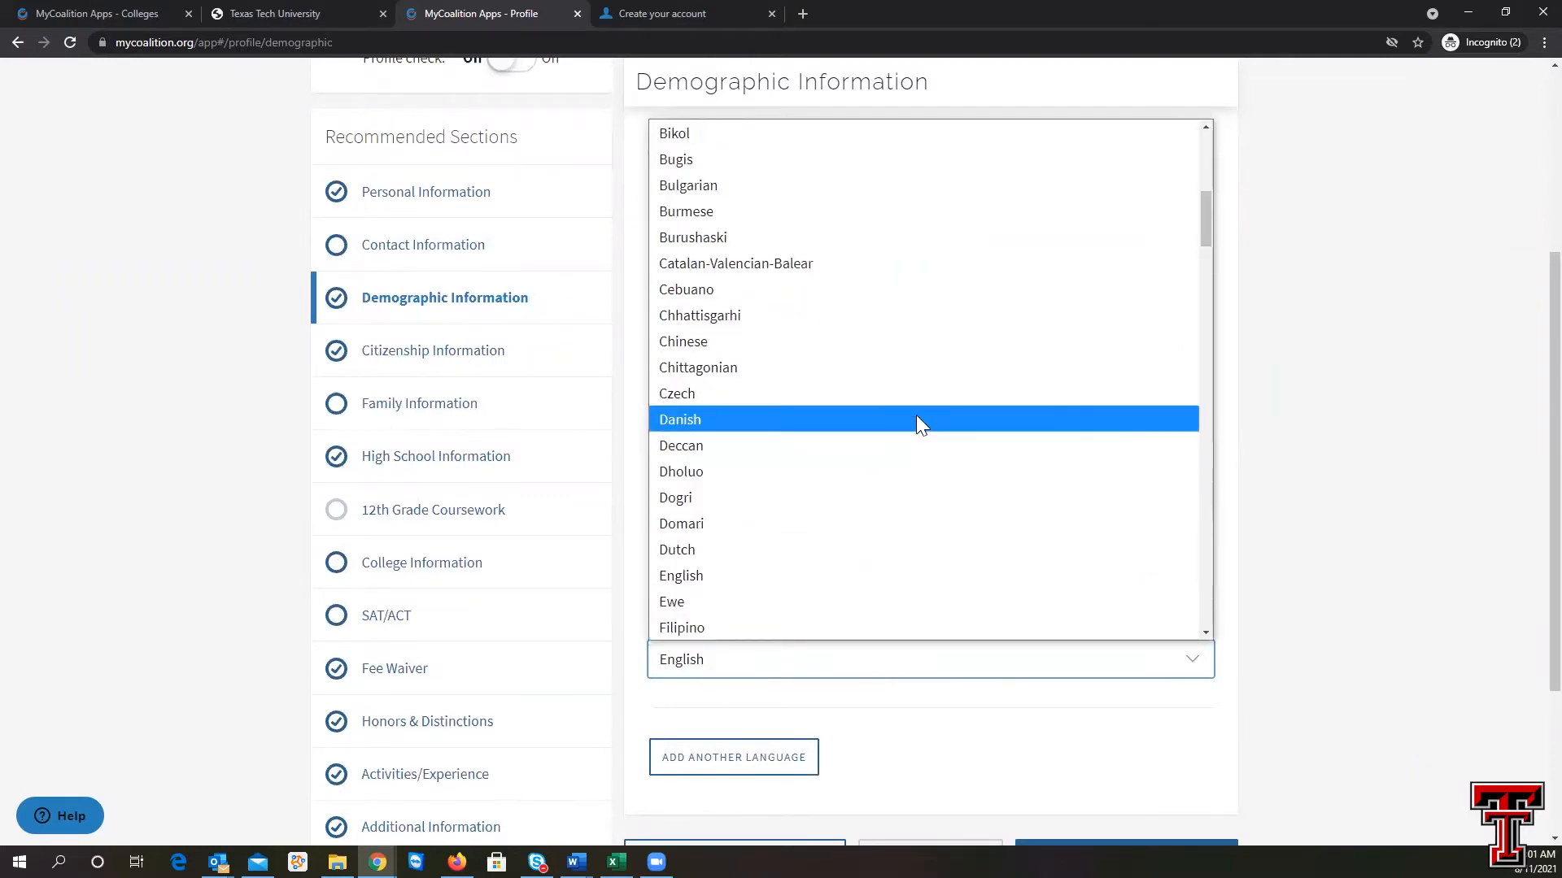
scroll(1206, 252, up, 2)
drag(1207, 252, 1228, 352)
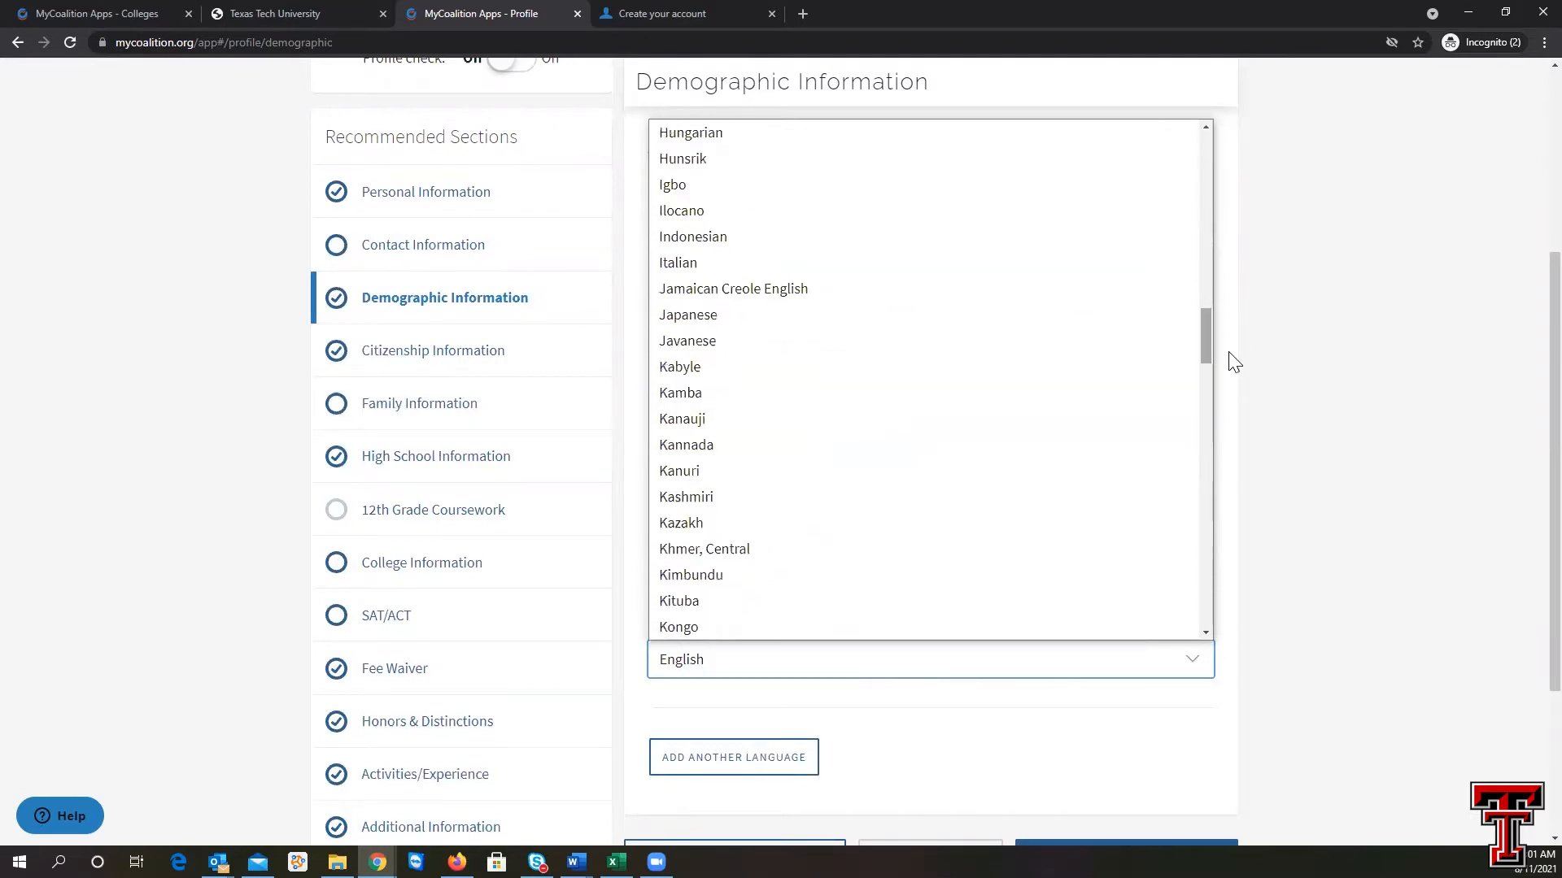
click(1277, 357)
scroll(963, 556, down, 1)
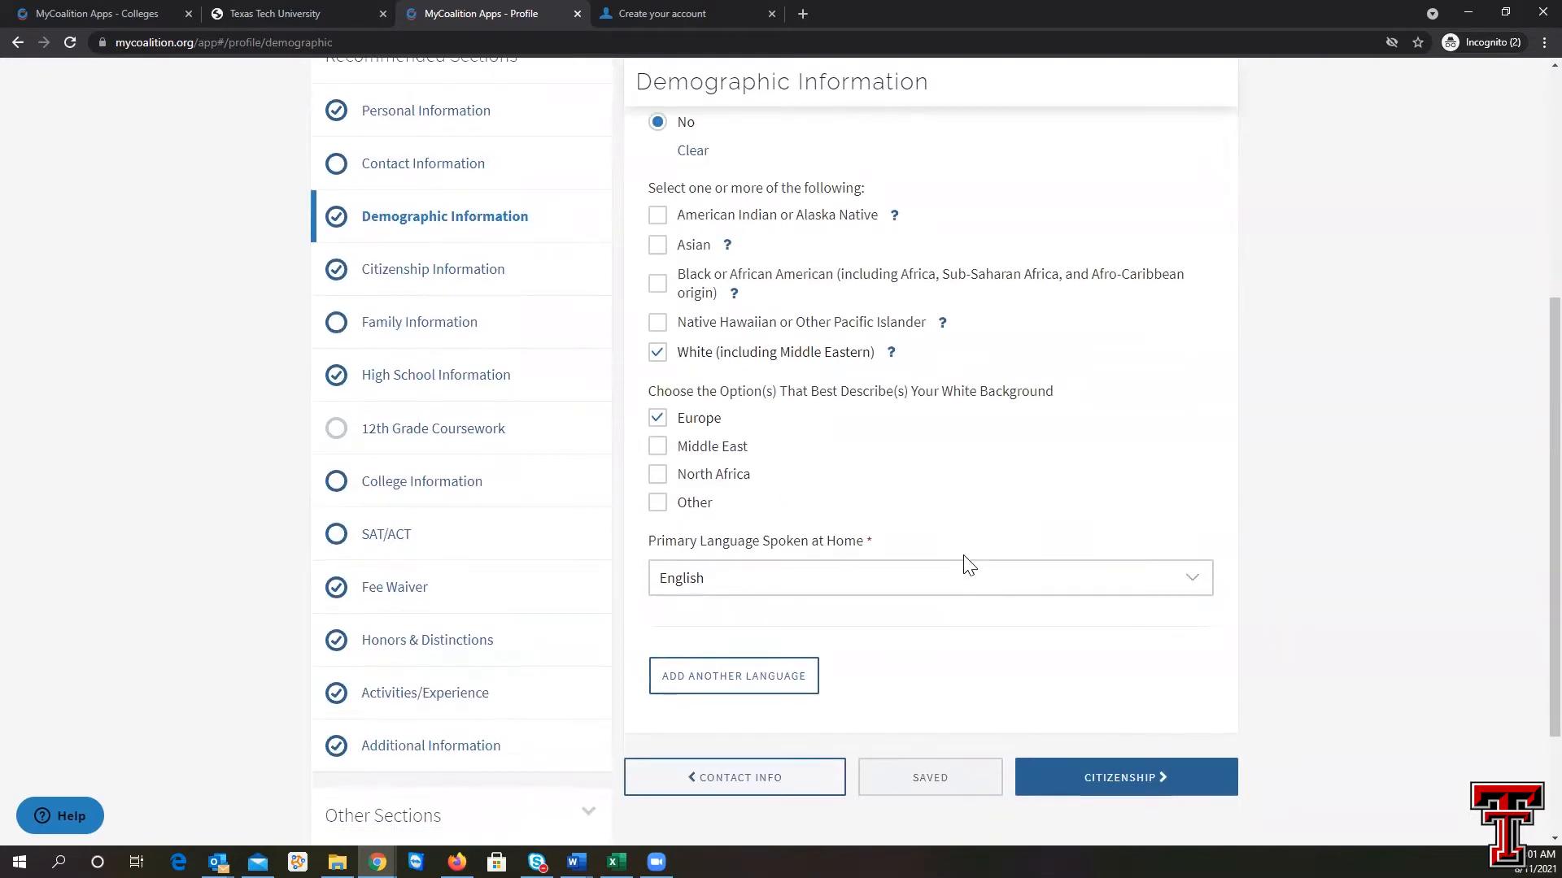
scroll(968, 563, down, 1)
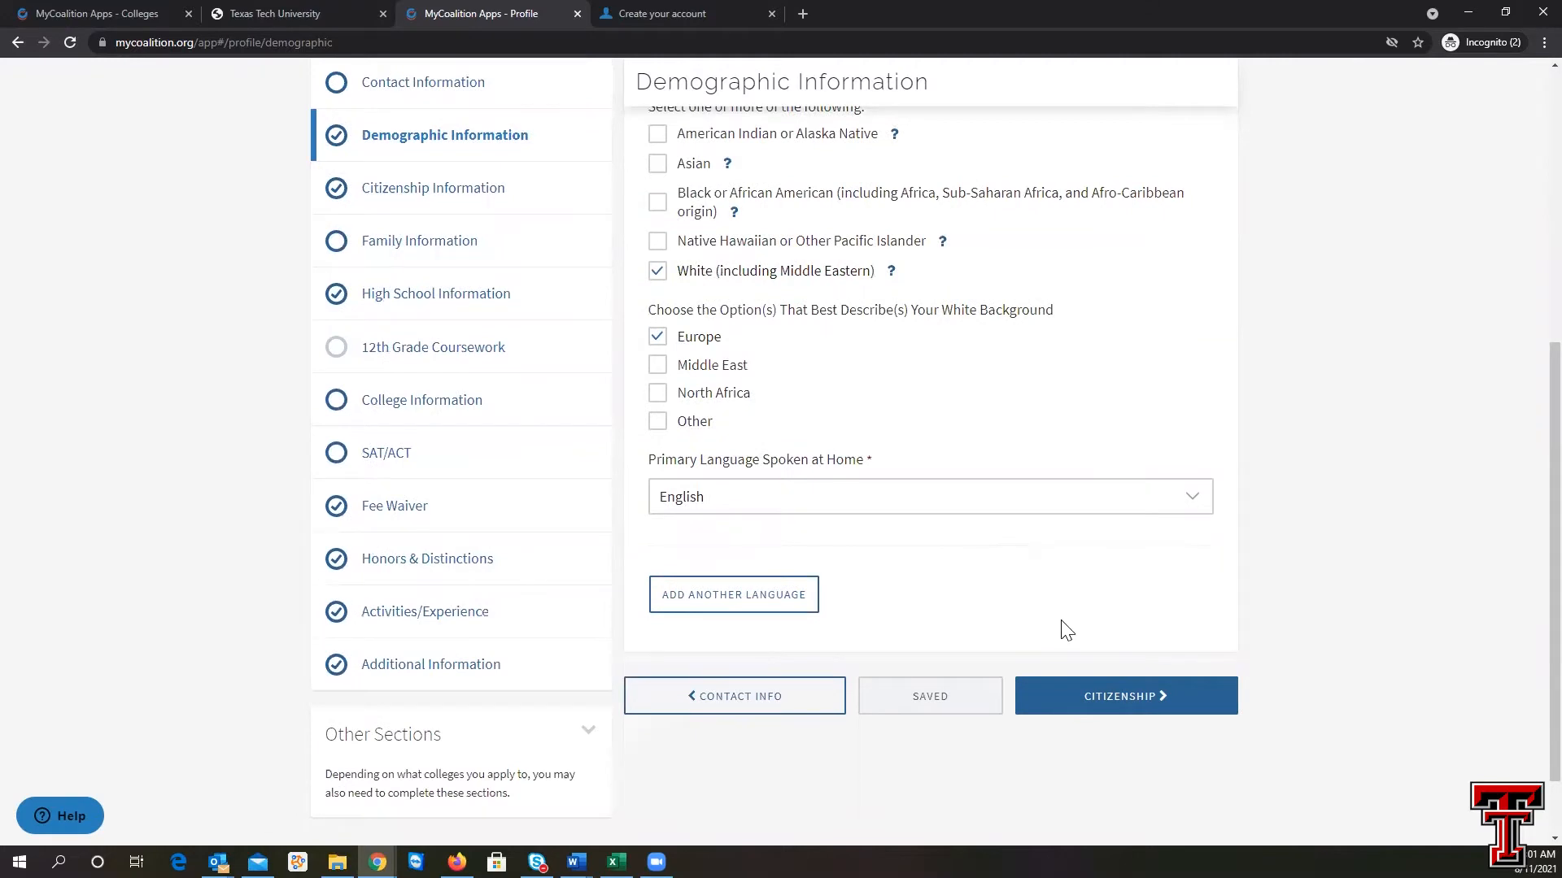
Continue to Citizenship Information and review the U.S. citizenship, dual citizenship, other citizenship and birthplace fields
click(1127, 697)
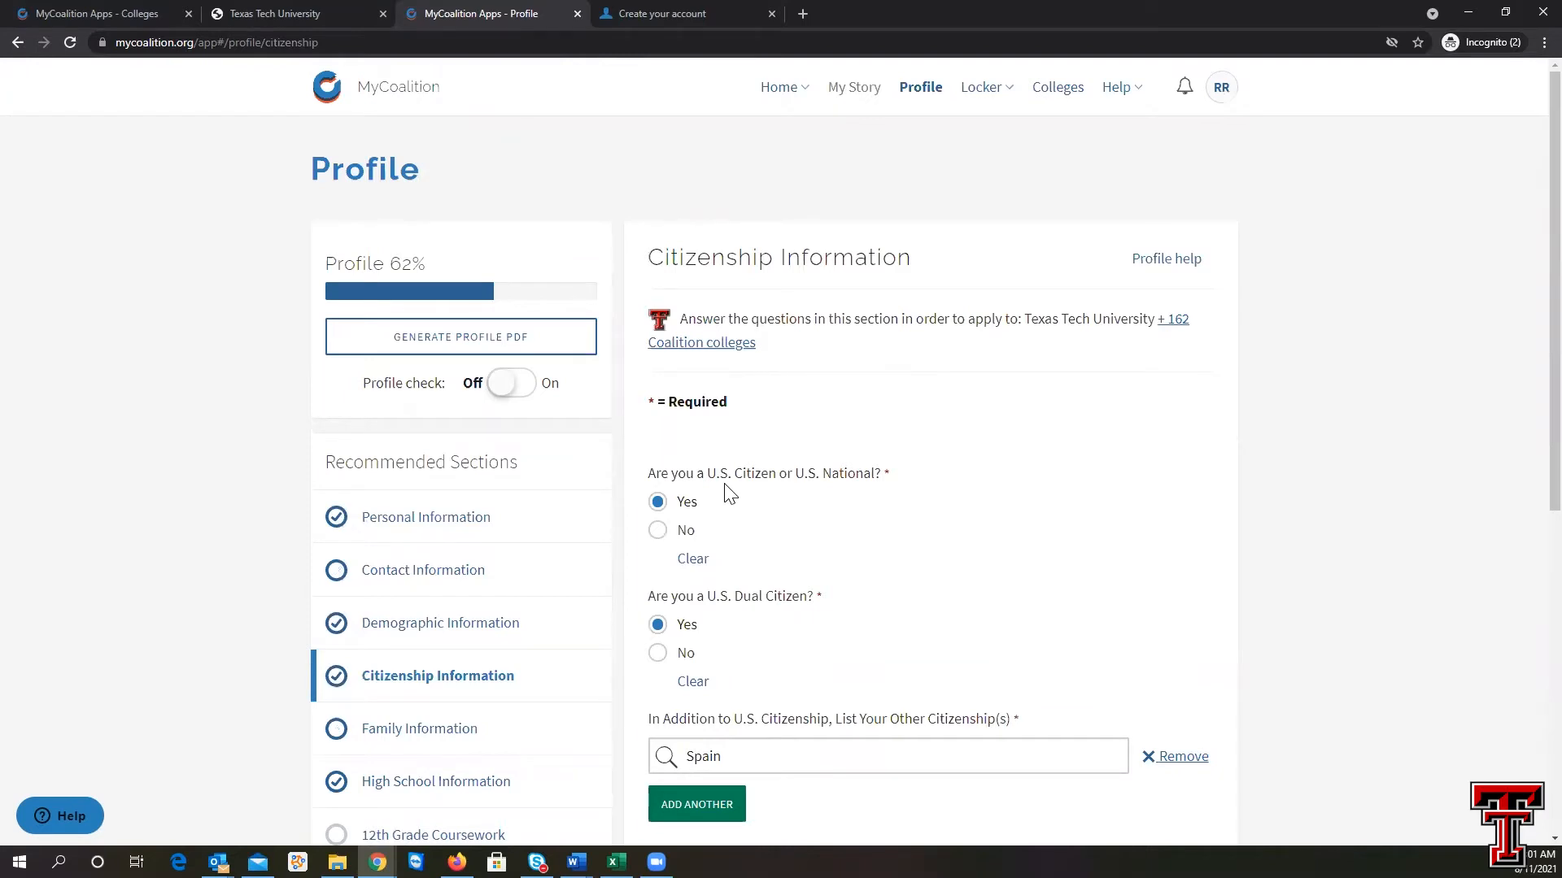
scroll(727, 492, down, 1)
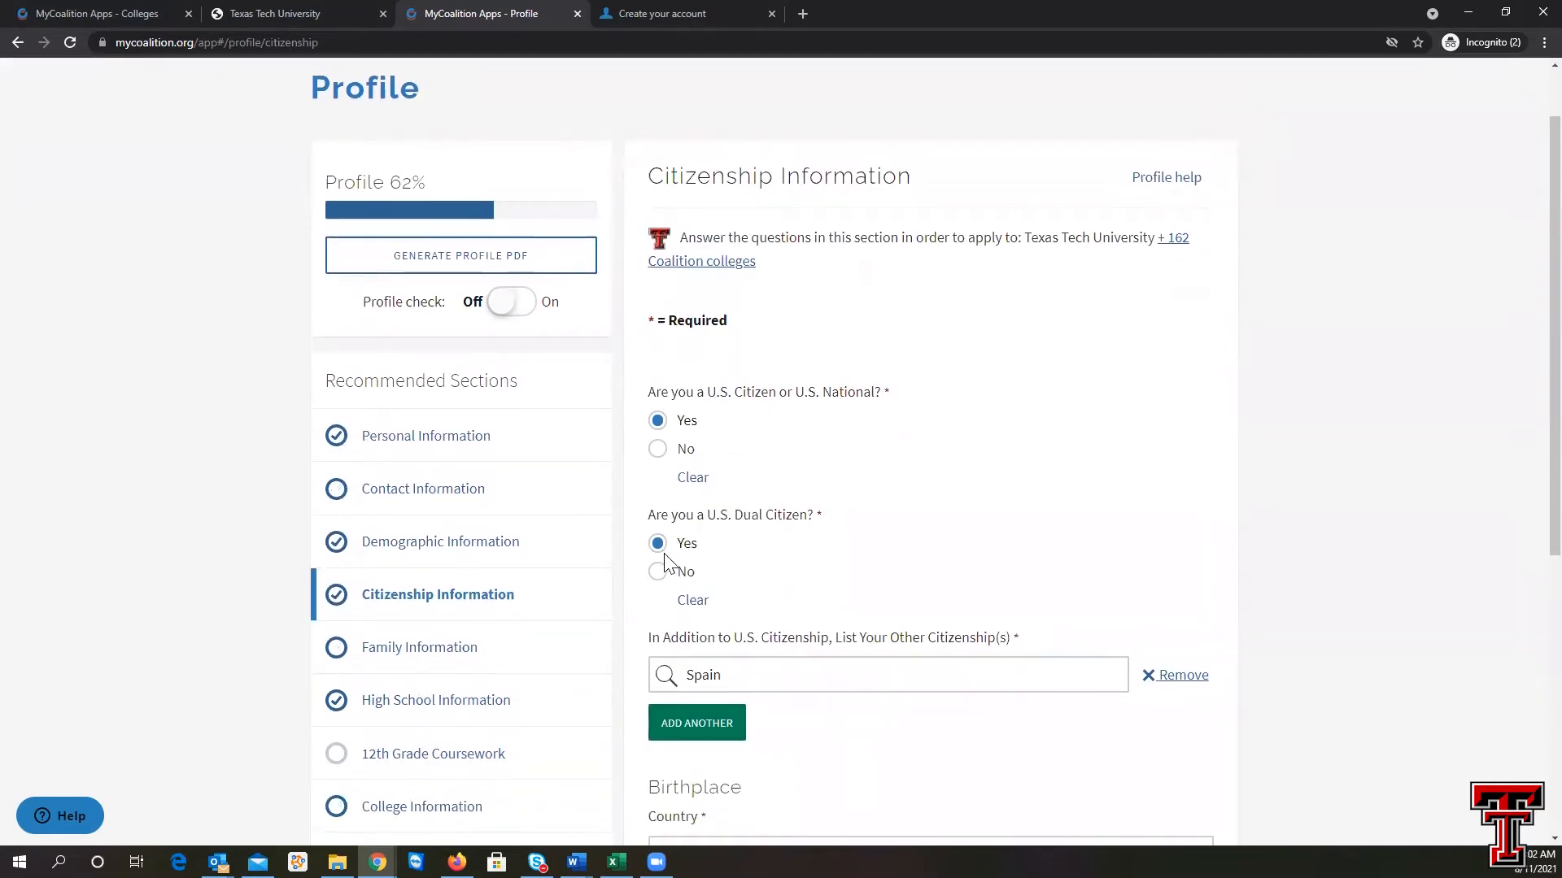
scroll(666, 560, down, 1)
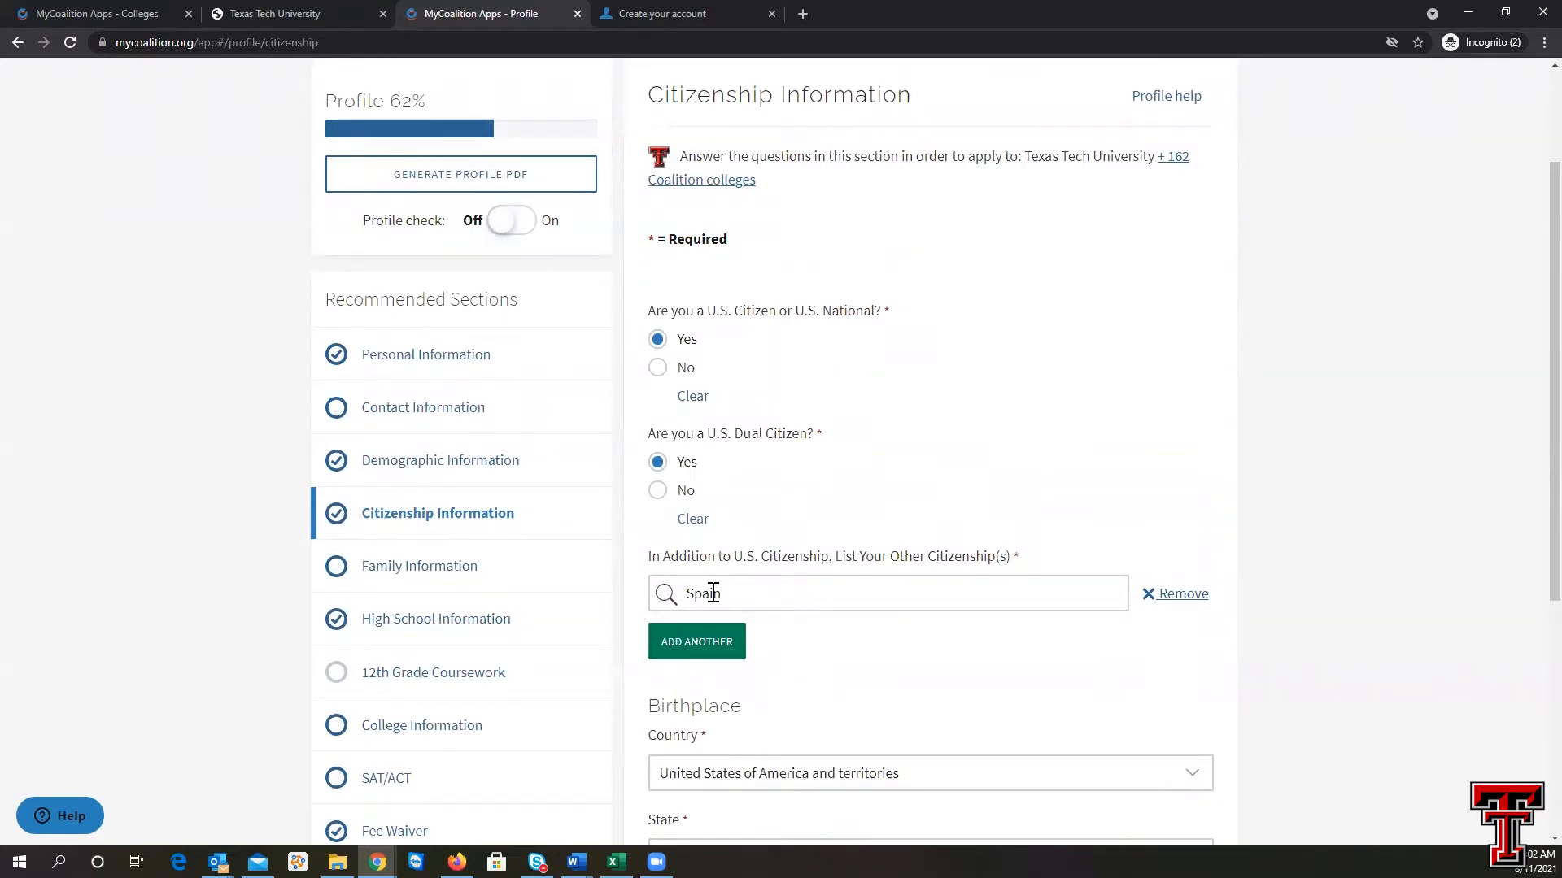
scroll(713, 592, down, 2)
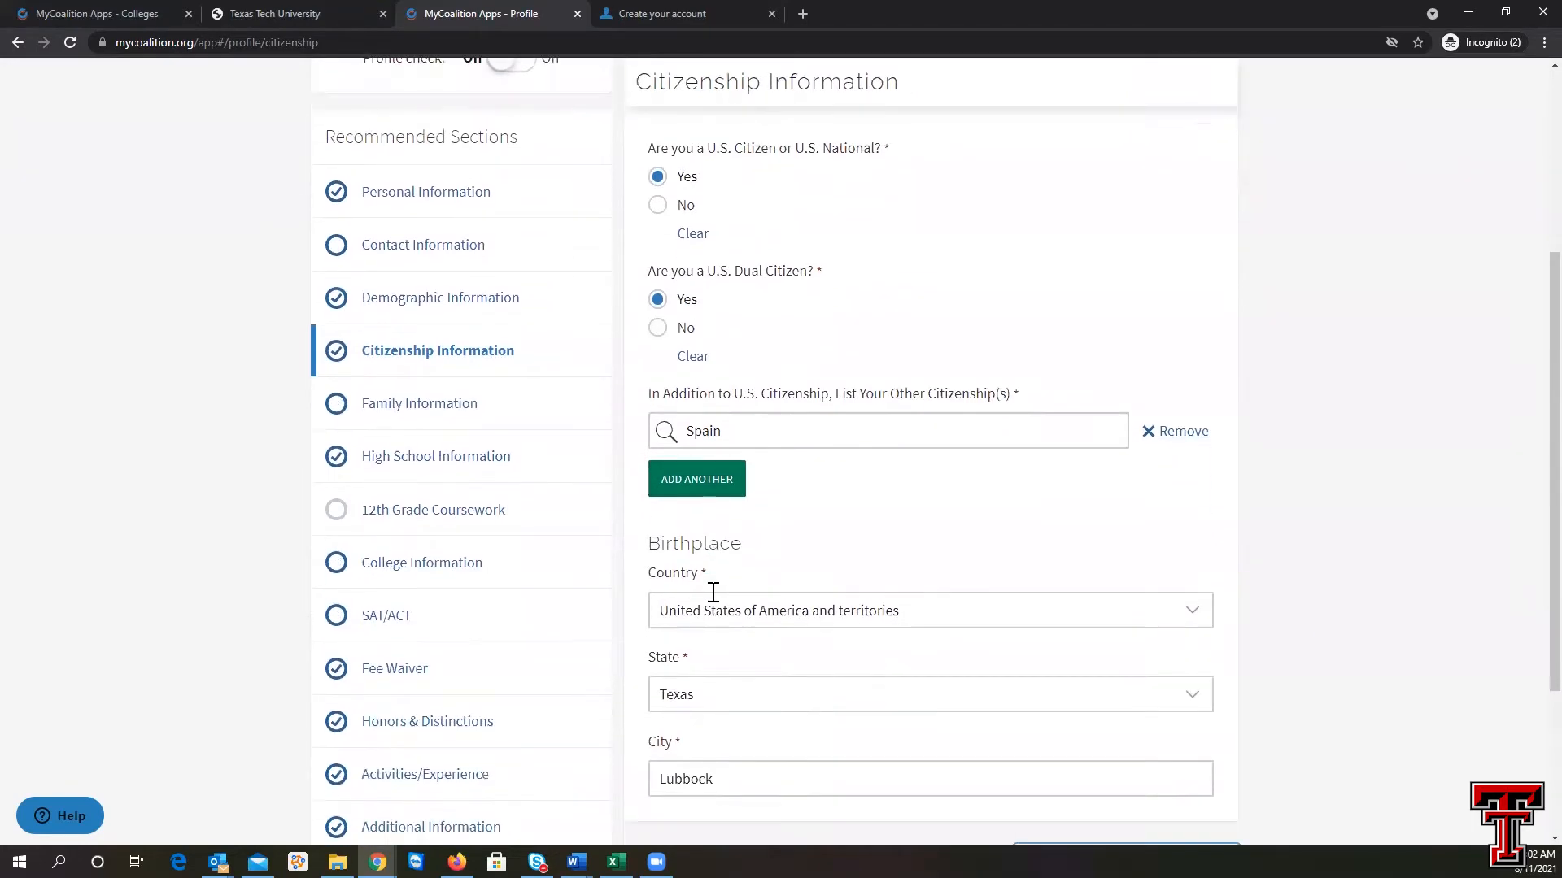
scroll(712, 600, down, 1)
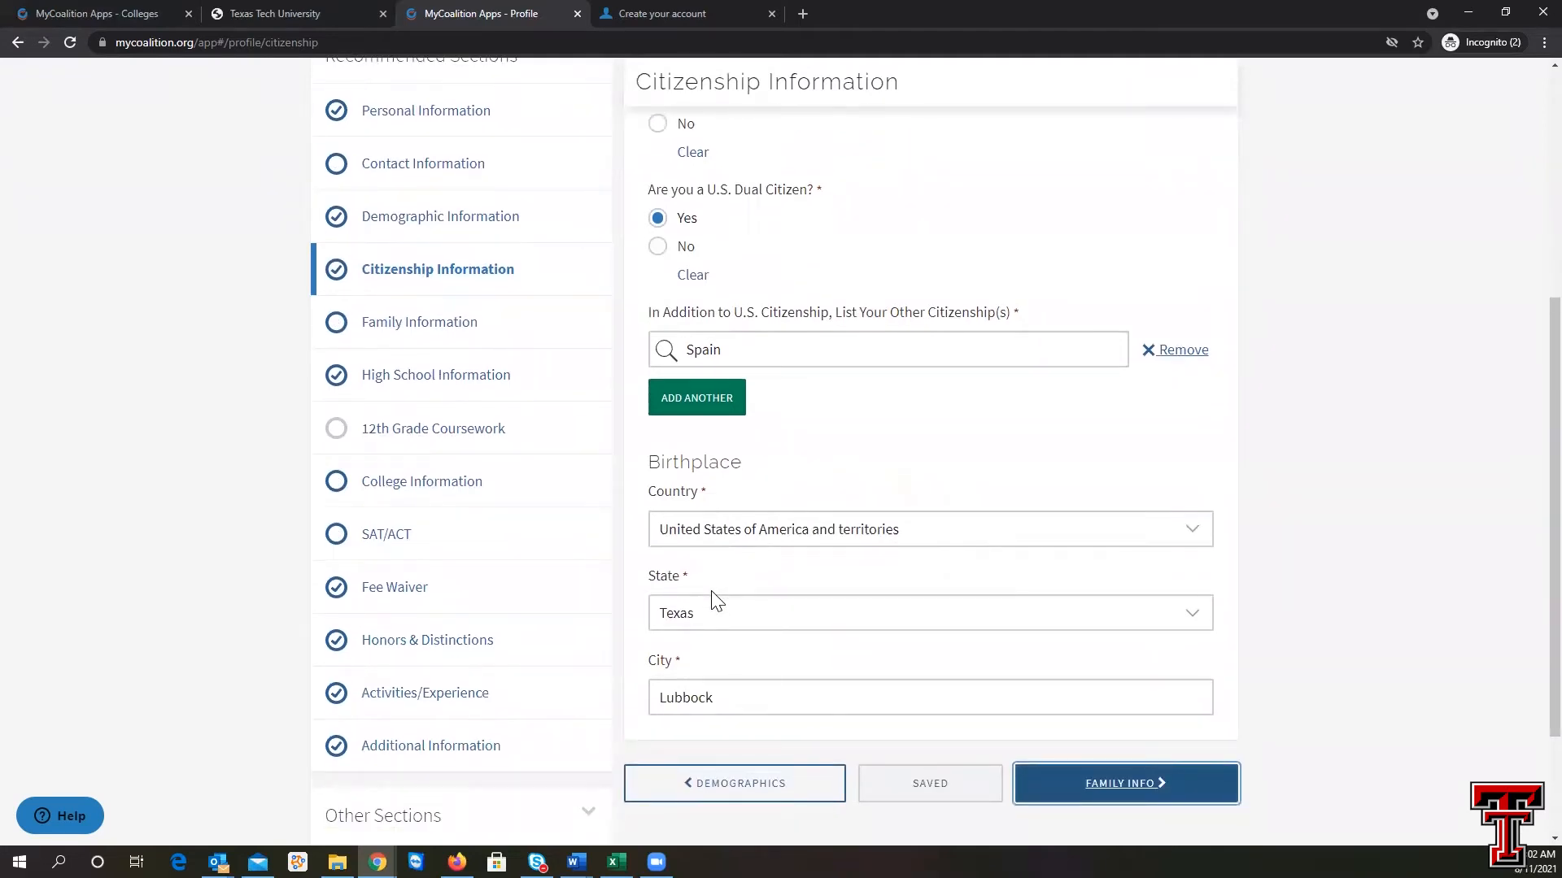
Continue to Family Information, review the household questions, and show and hide the help note for Household Size
click(1134, 795)
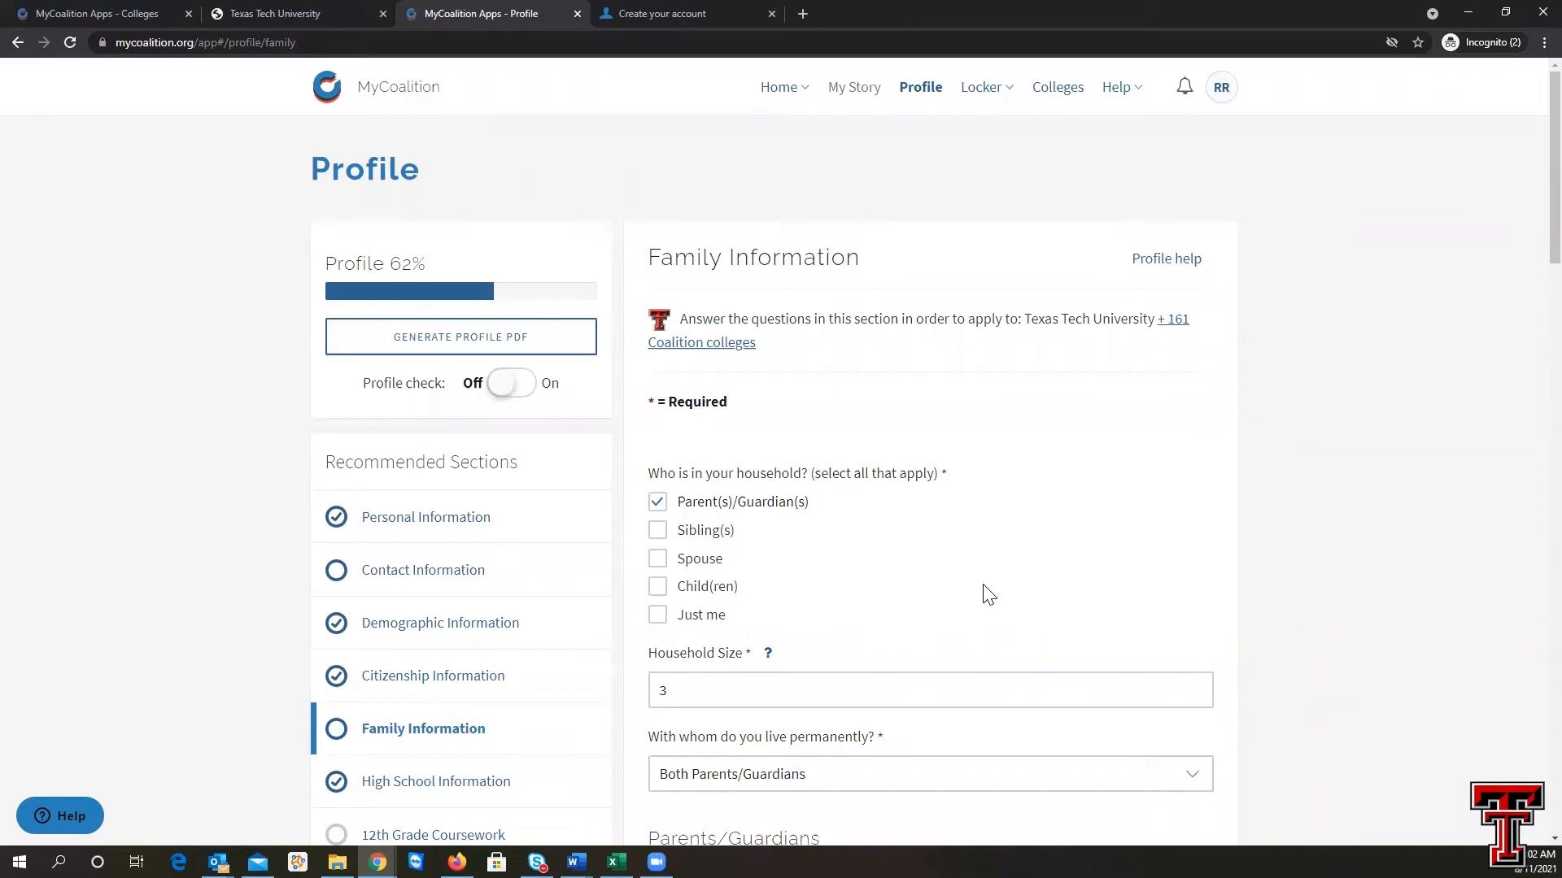
scroll(988, 595, down, 1)
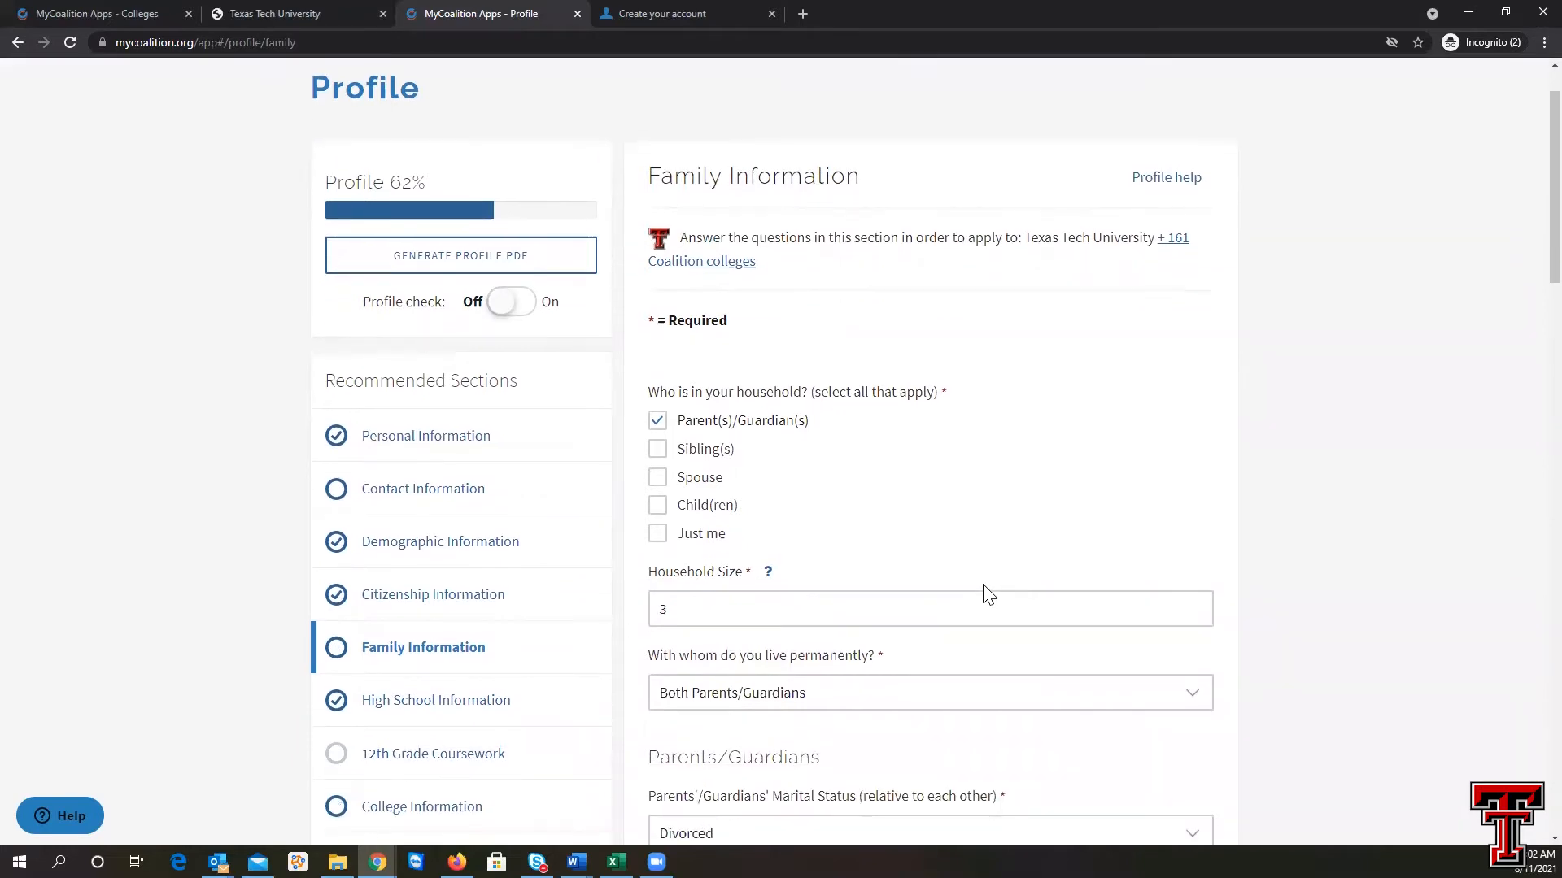
click(769, 575)
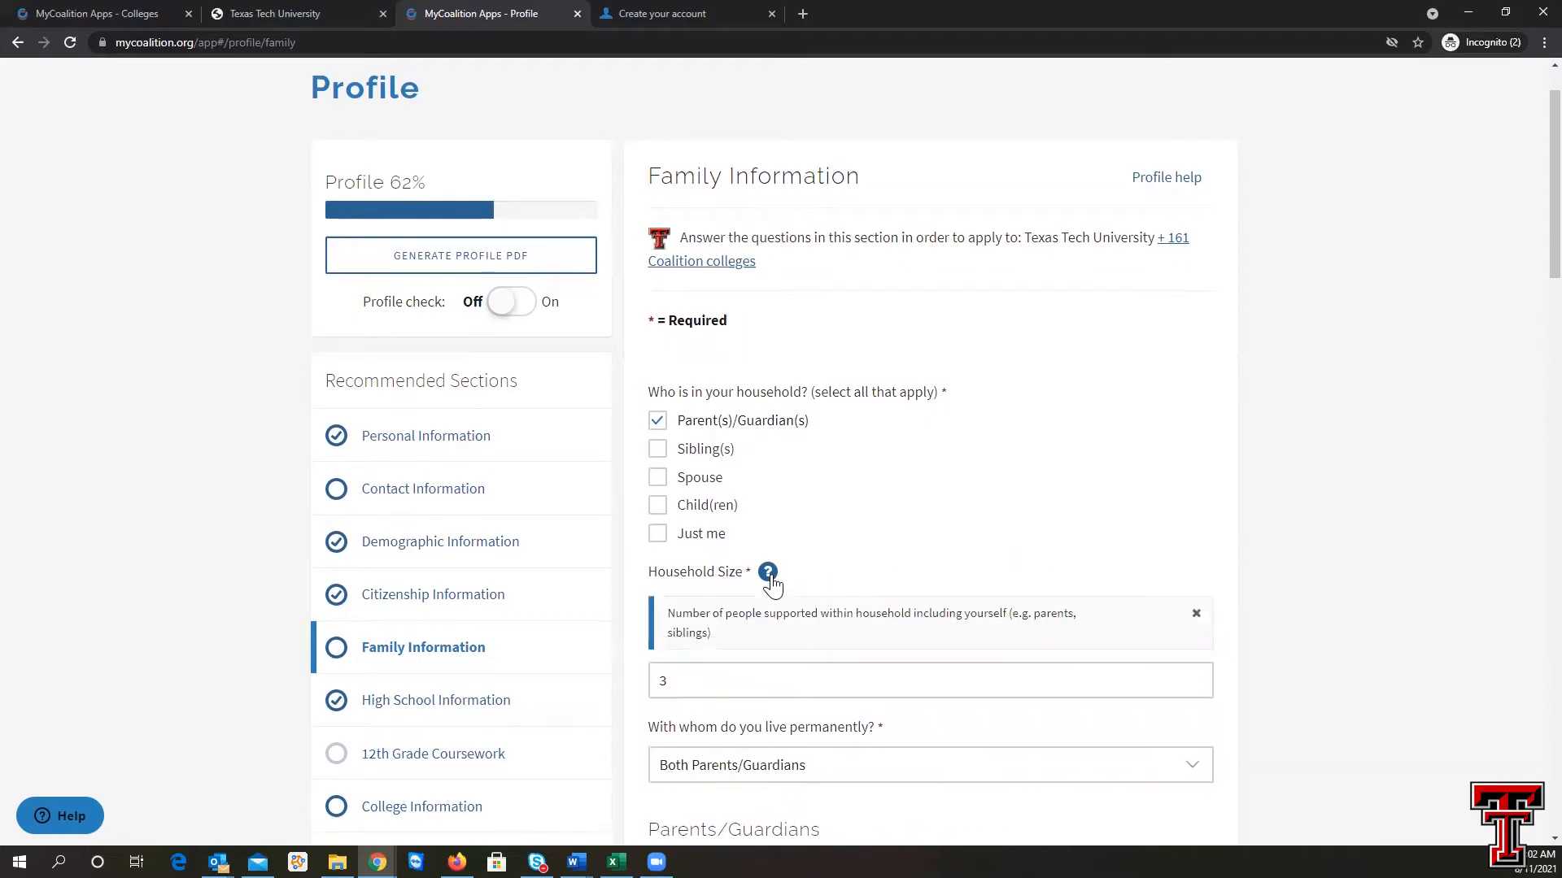
click(768, 574)
Review the permanent residence, marital status and Parent/Guardian 1 questions, including name, relationship, contact details, education, occupation and birth country
scroll(773, 581, down, 2)
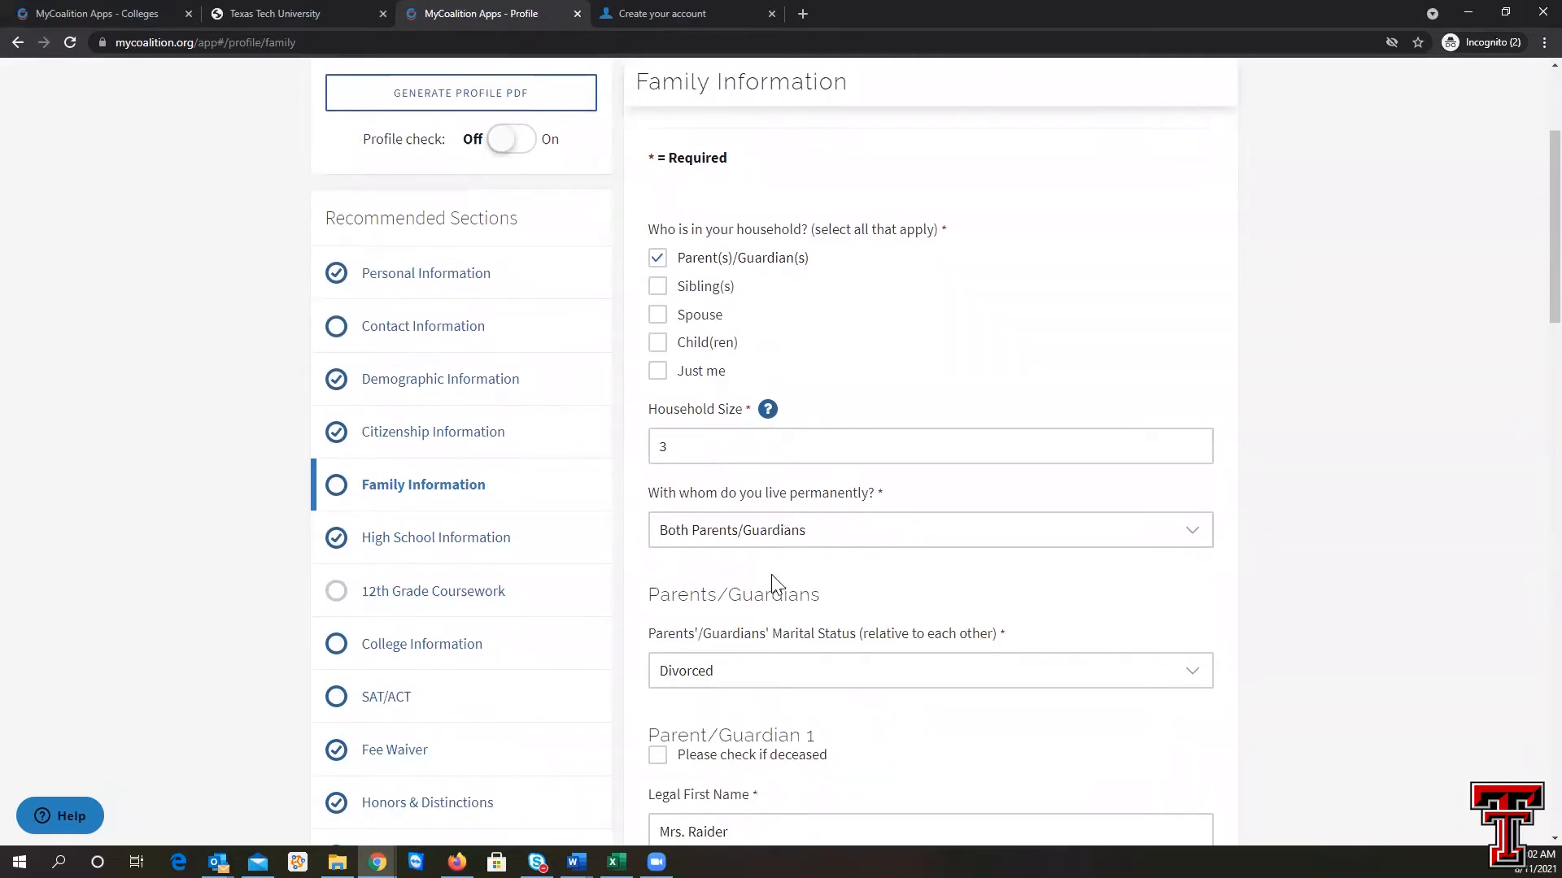
scroll(773, 584, down, 1)
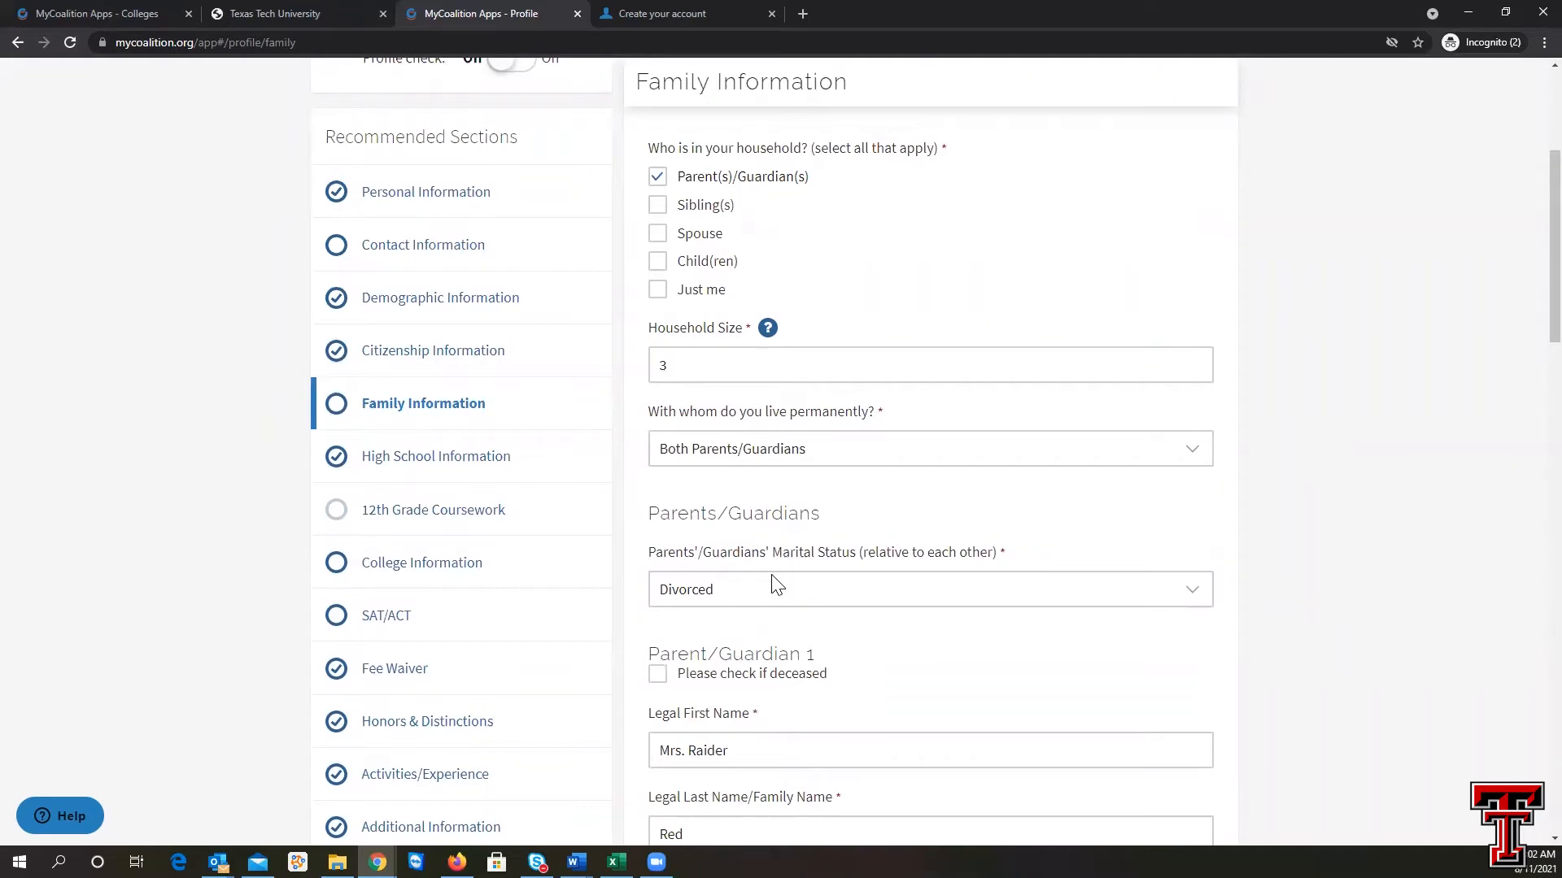
scroll(777, 584, down, 3)
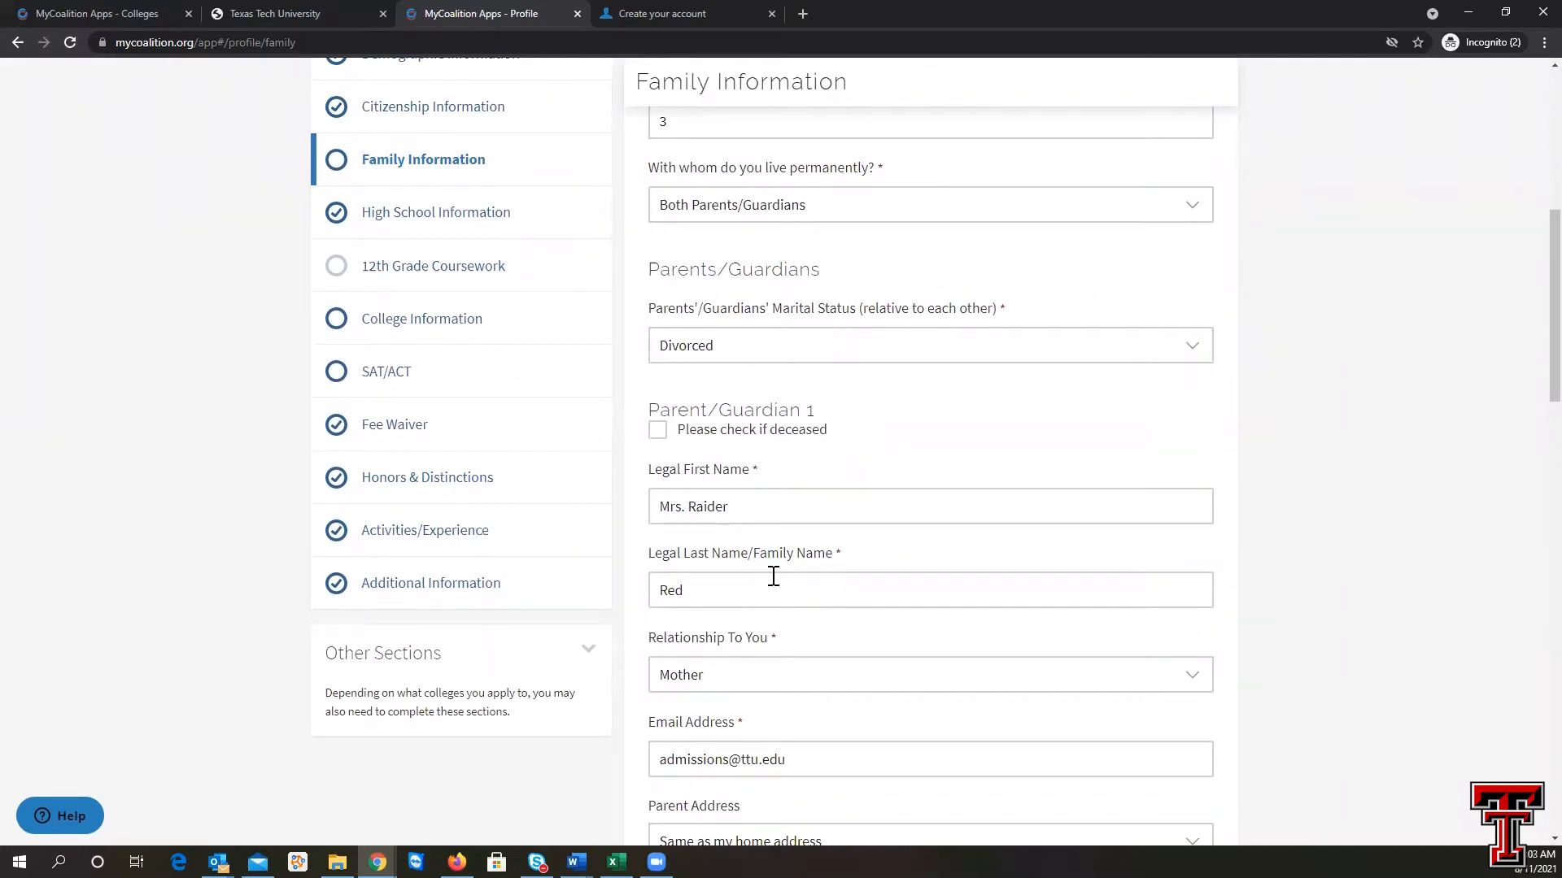
scroll(774, 577, down, 2)
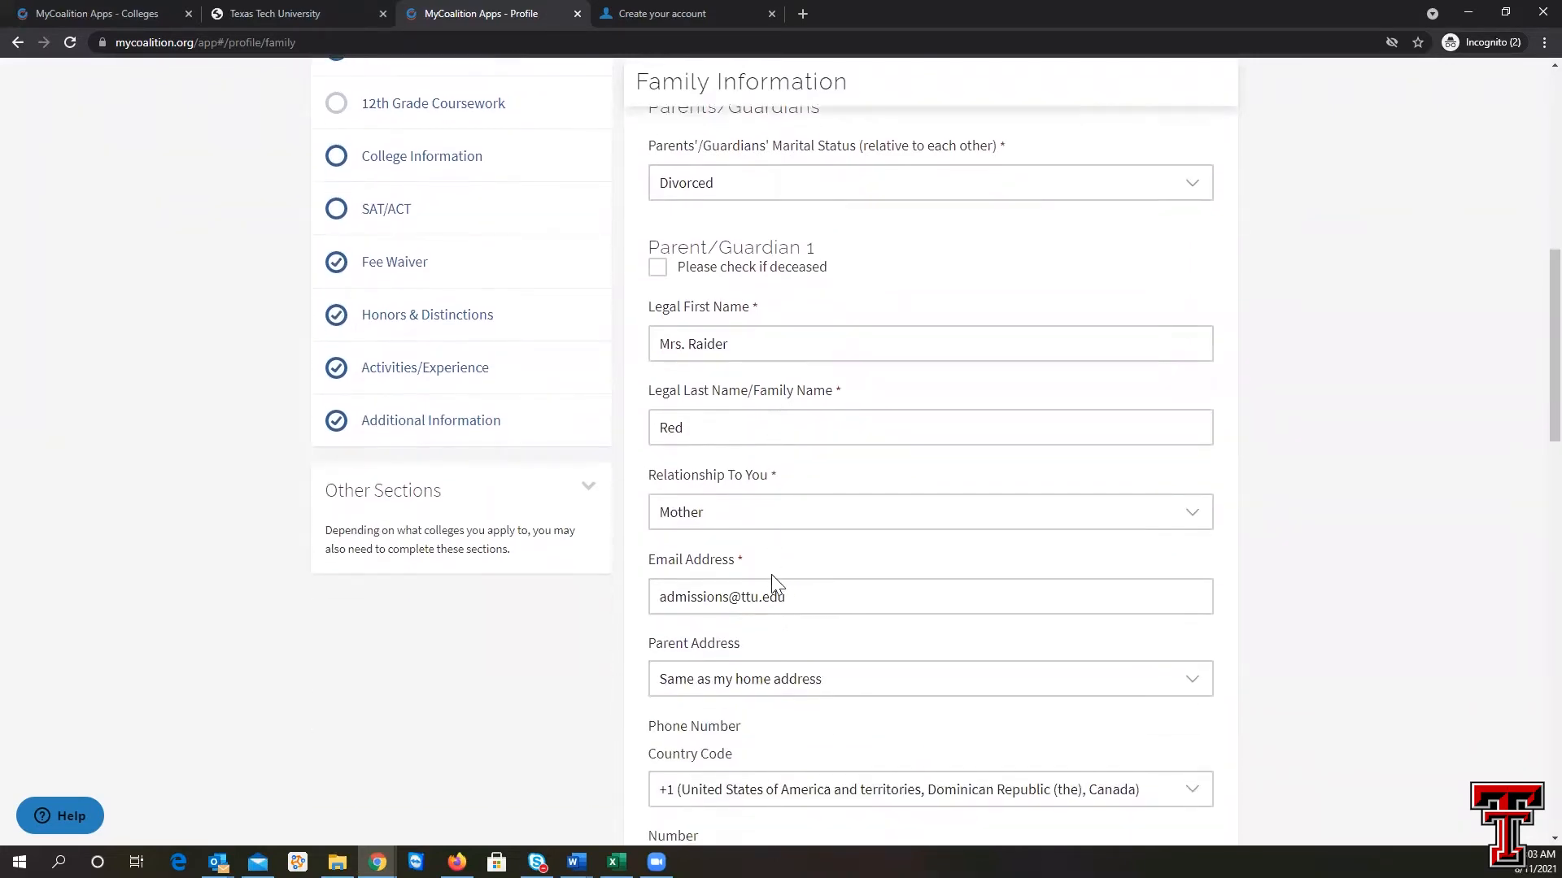
scroll(771, 584, down, 1)
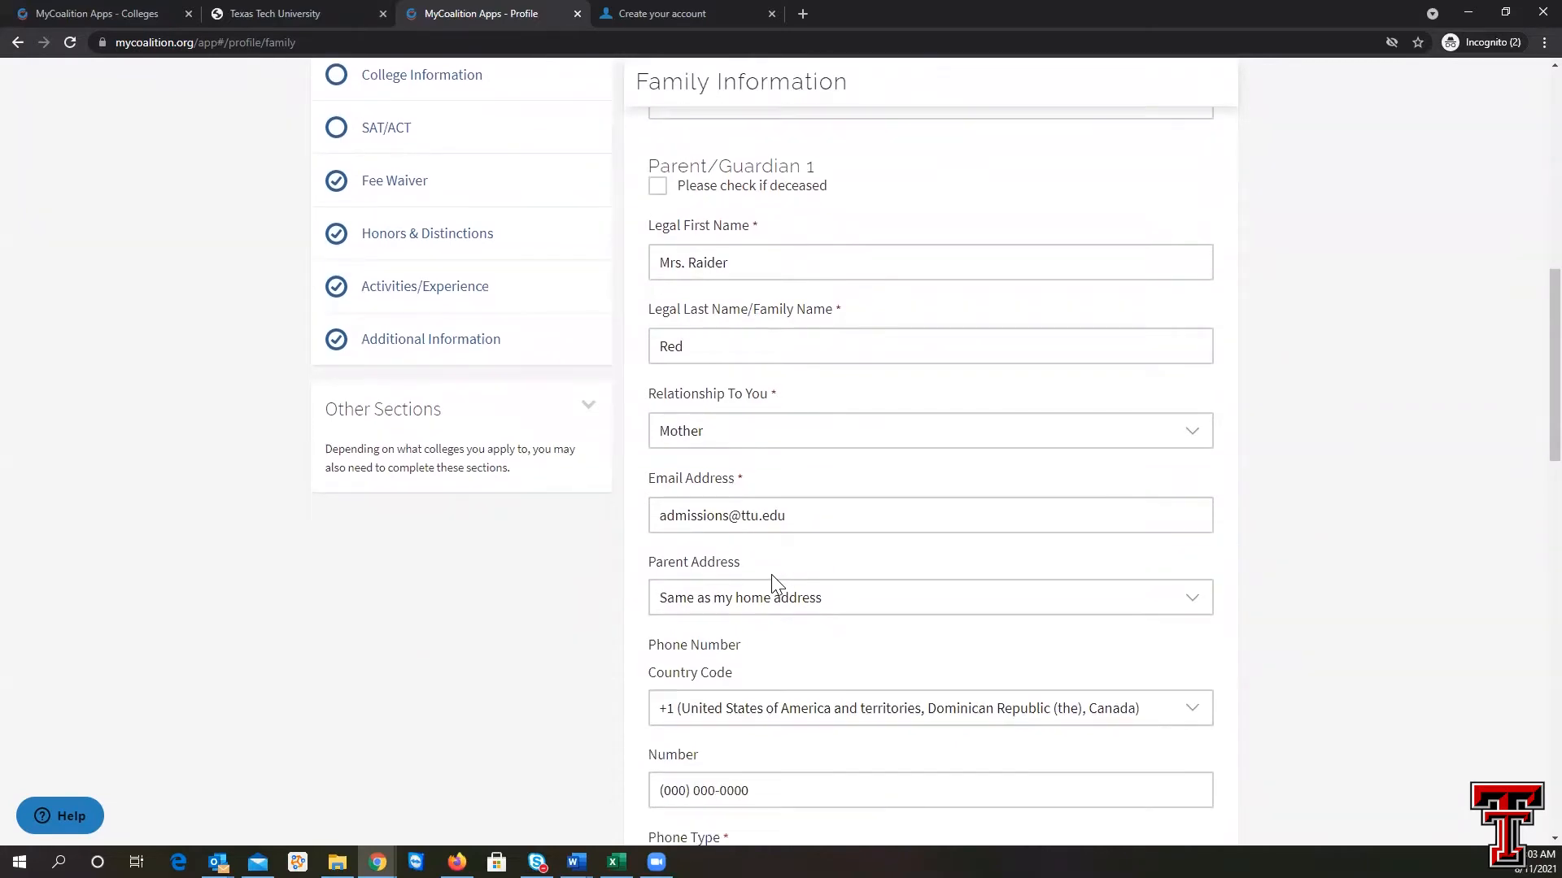
scroll(771, 575, down, 2)
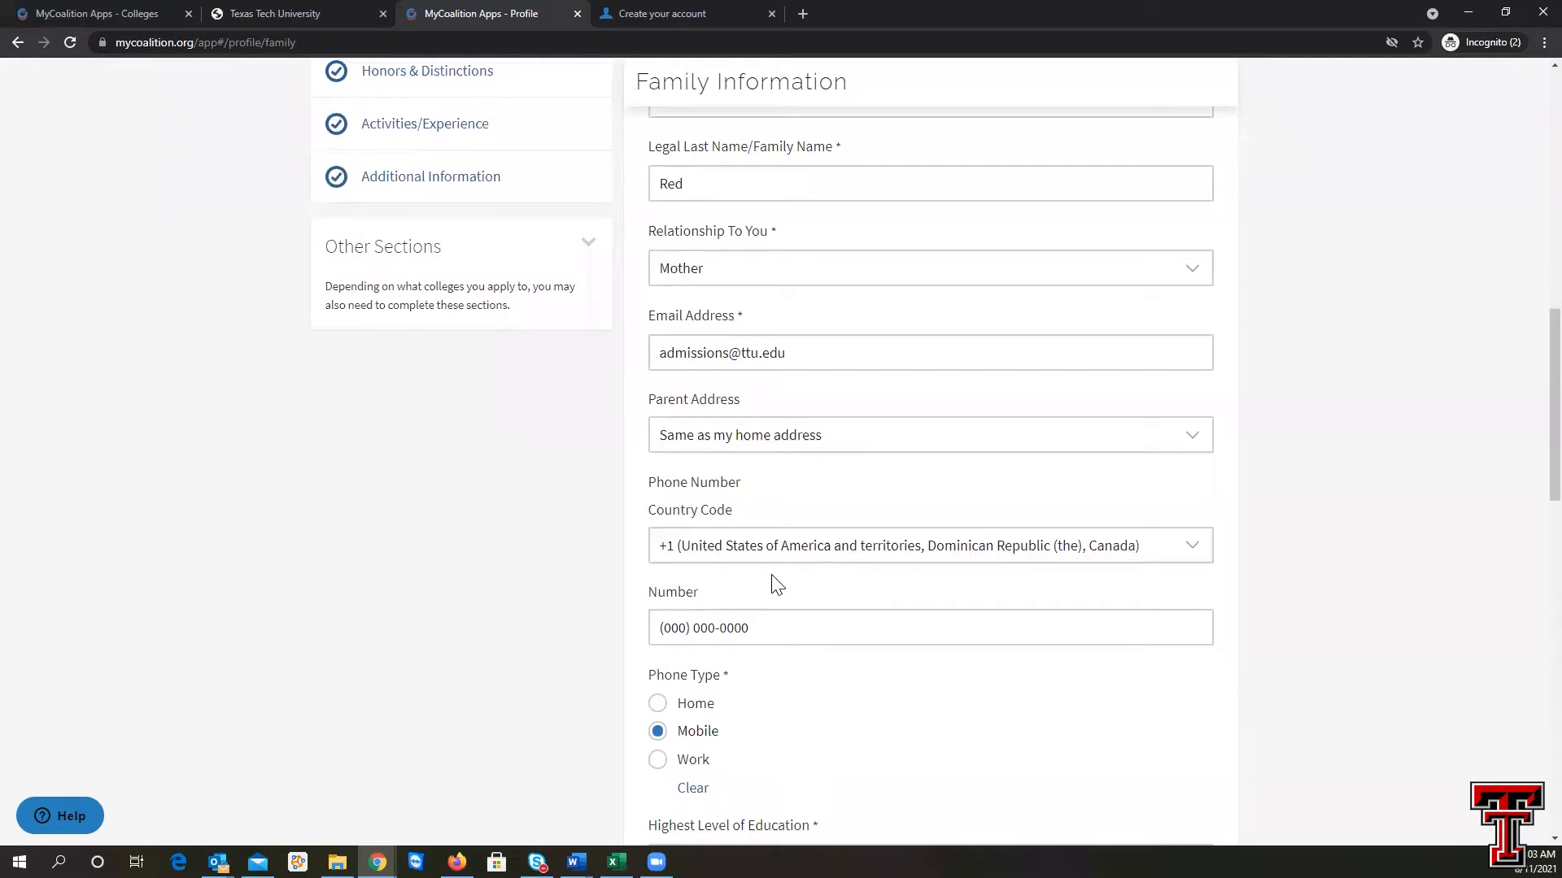
scroll(777, 584, down, 3)
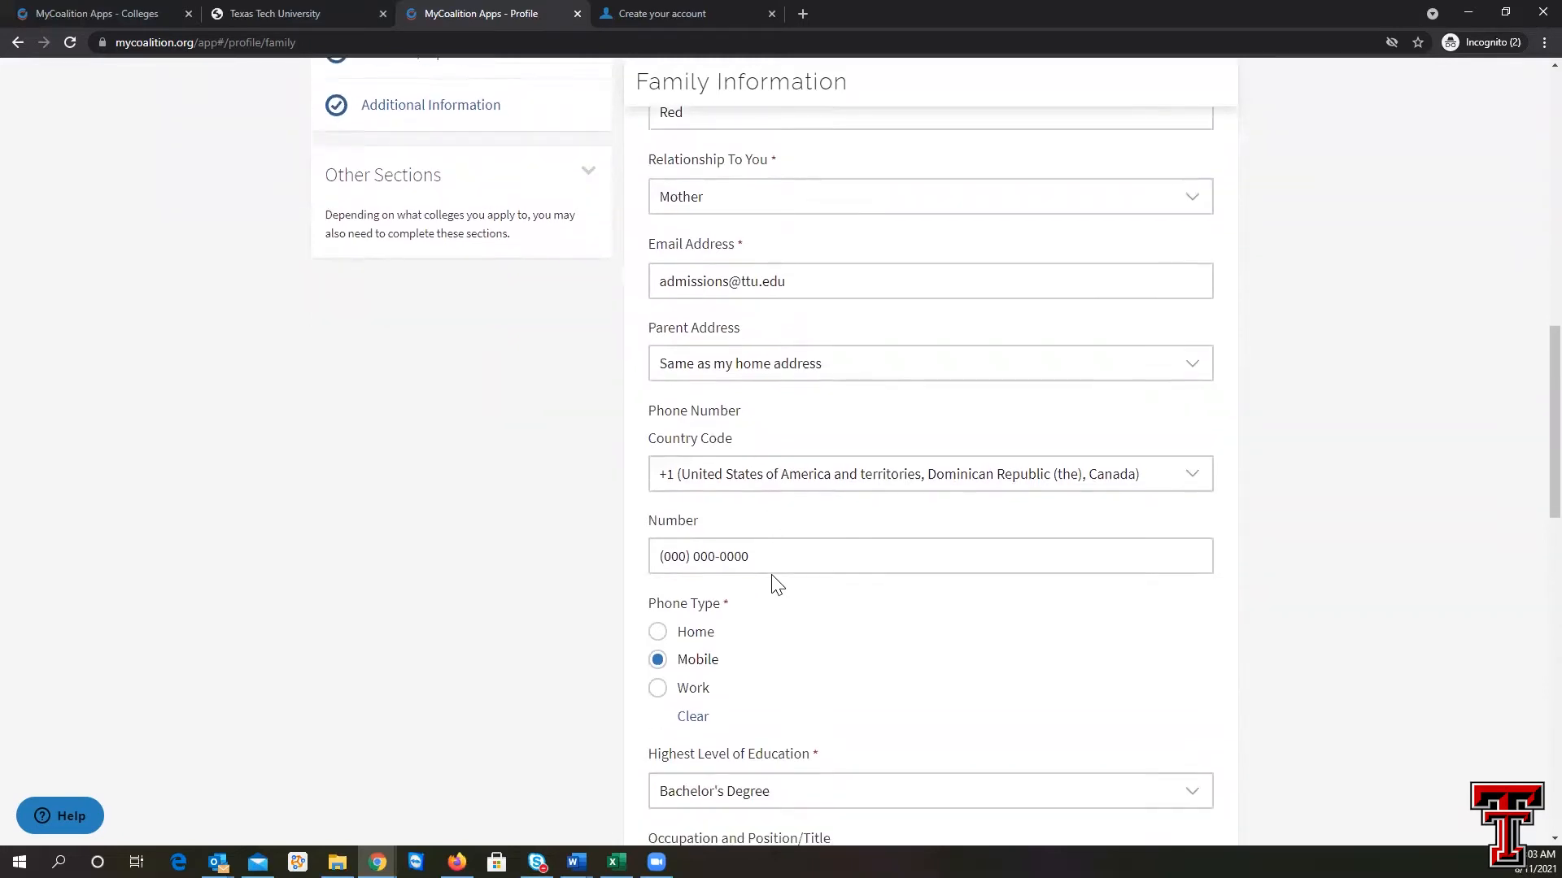
scroll(777, 584, down, 1)
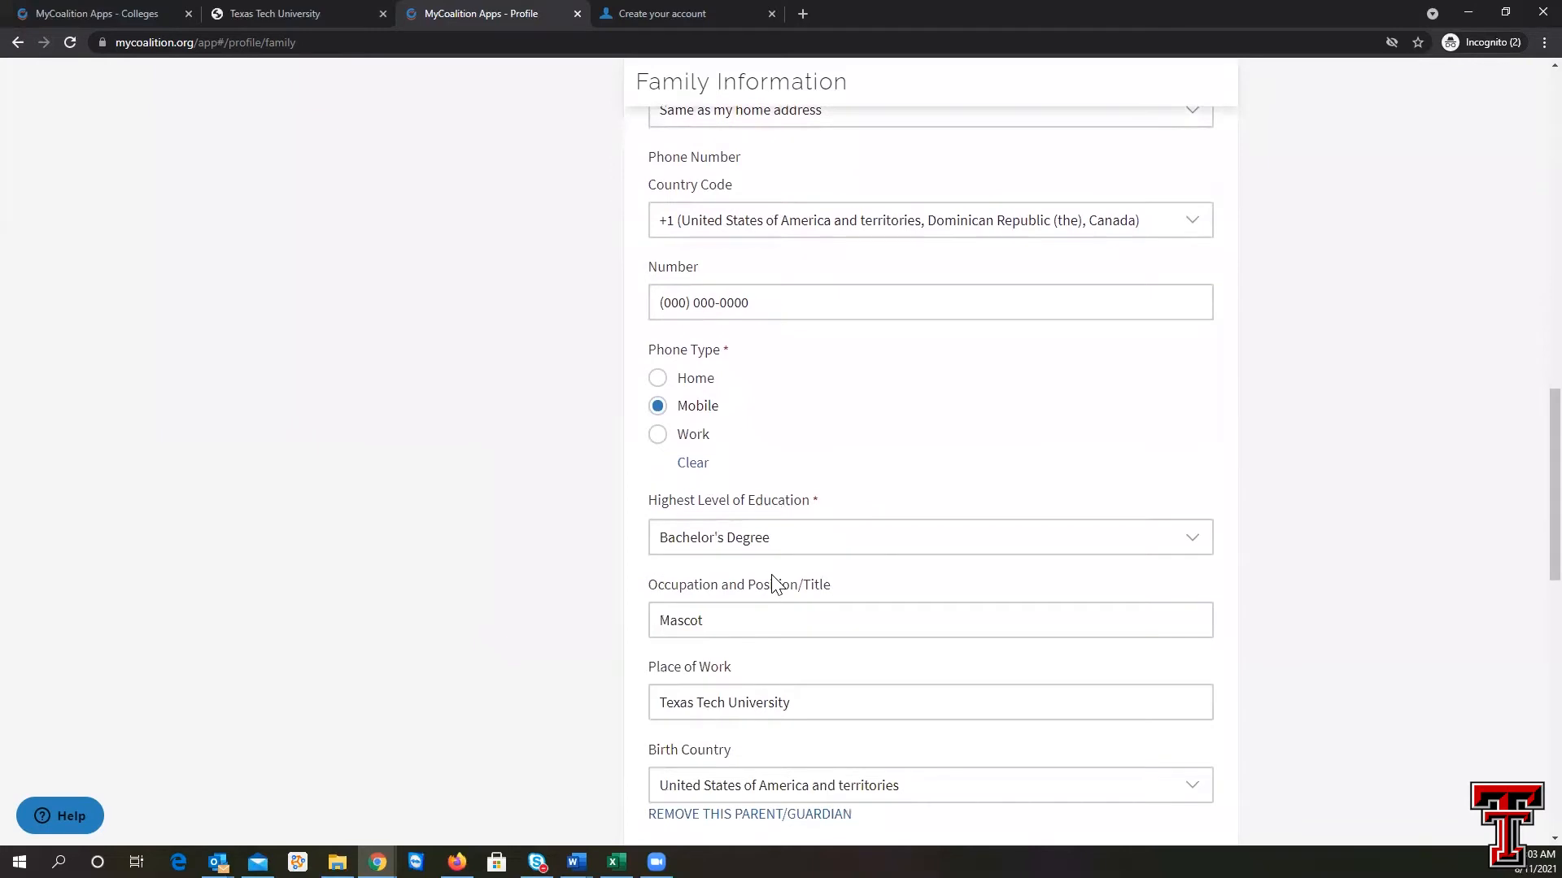
scroll(775, 584, down, 1)
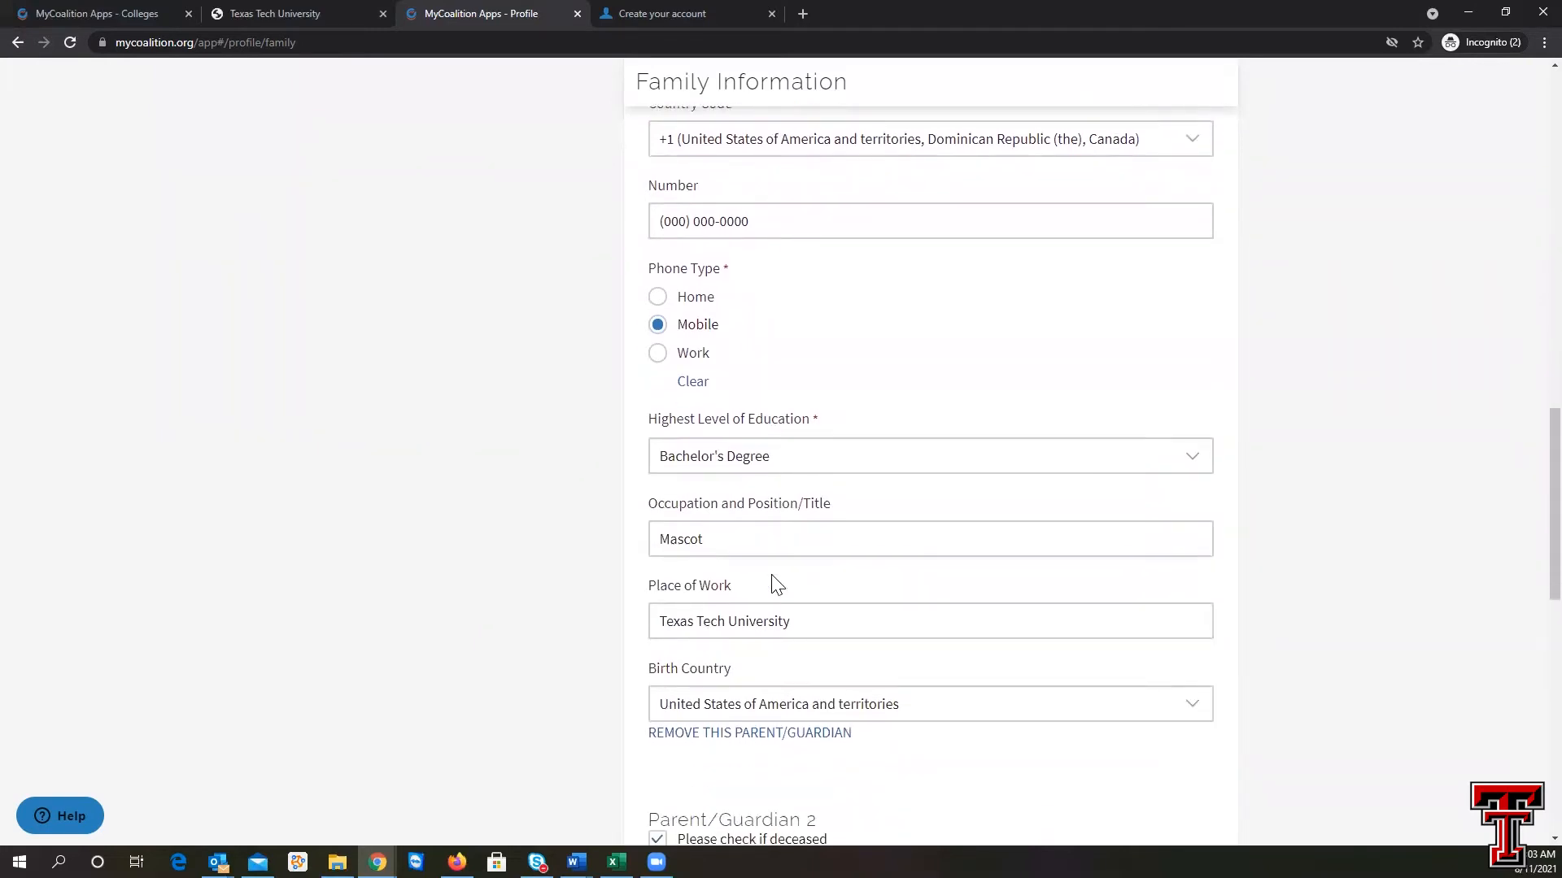
scroll(777, 584, down, 1)
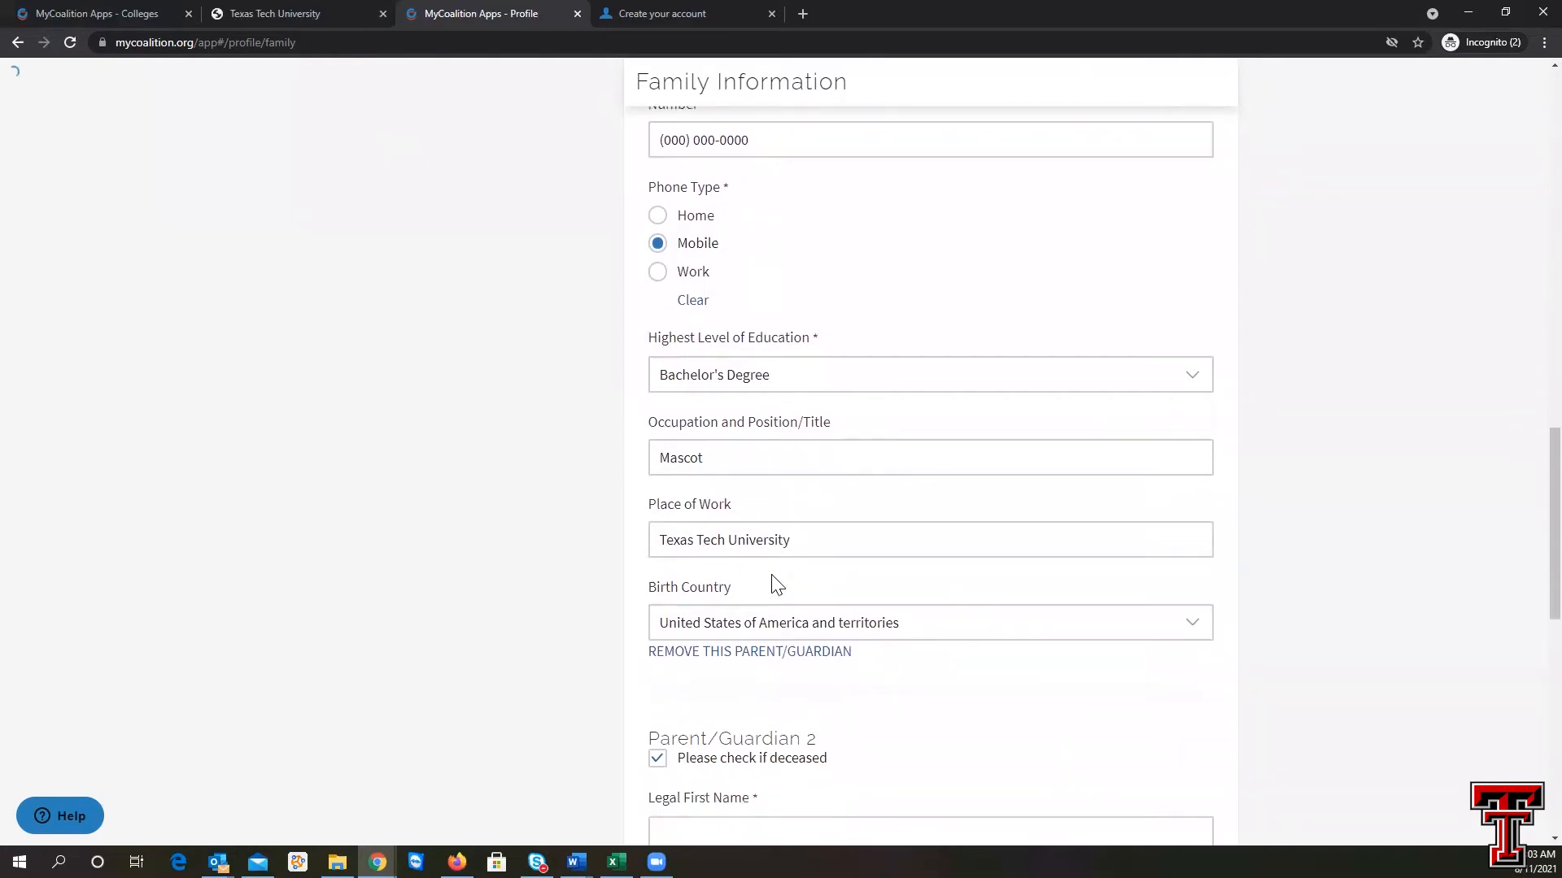
Review the Parent/Guardian 2 fields, including the deceased option, and the option to add another parent or guardian
scroll(772, 576, down, 1)
scroll(772, 577, down, 1)
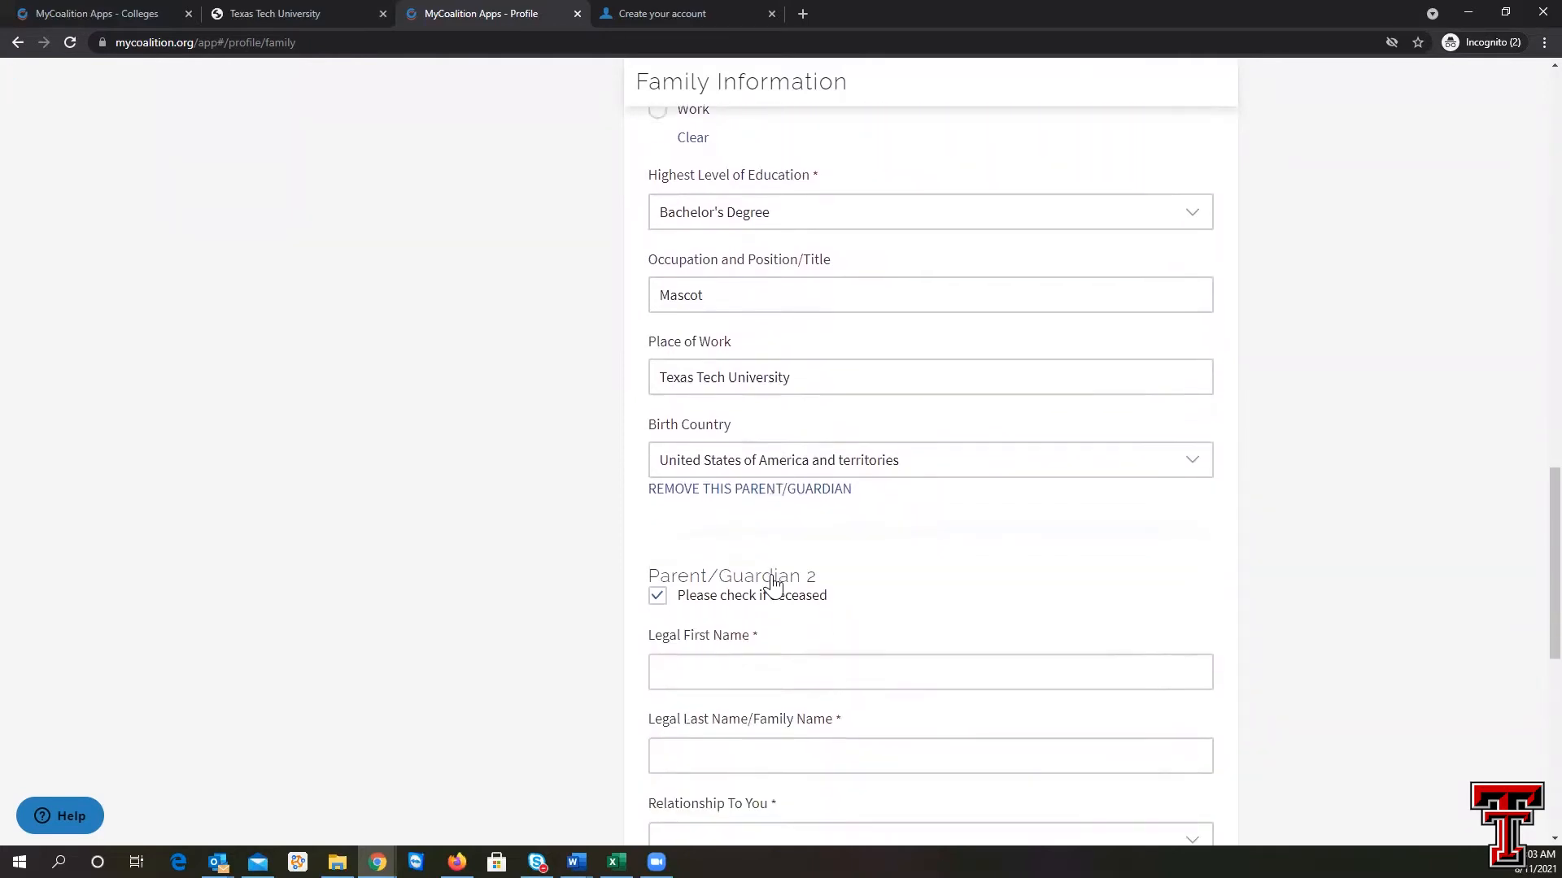
scroll(773, 577, down, 1)
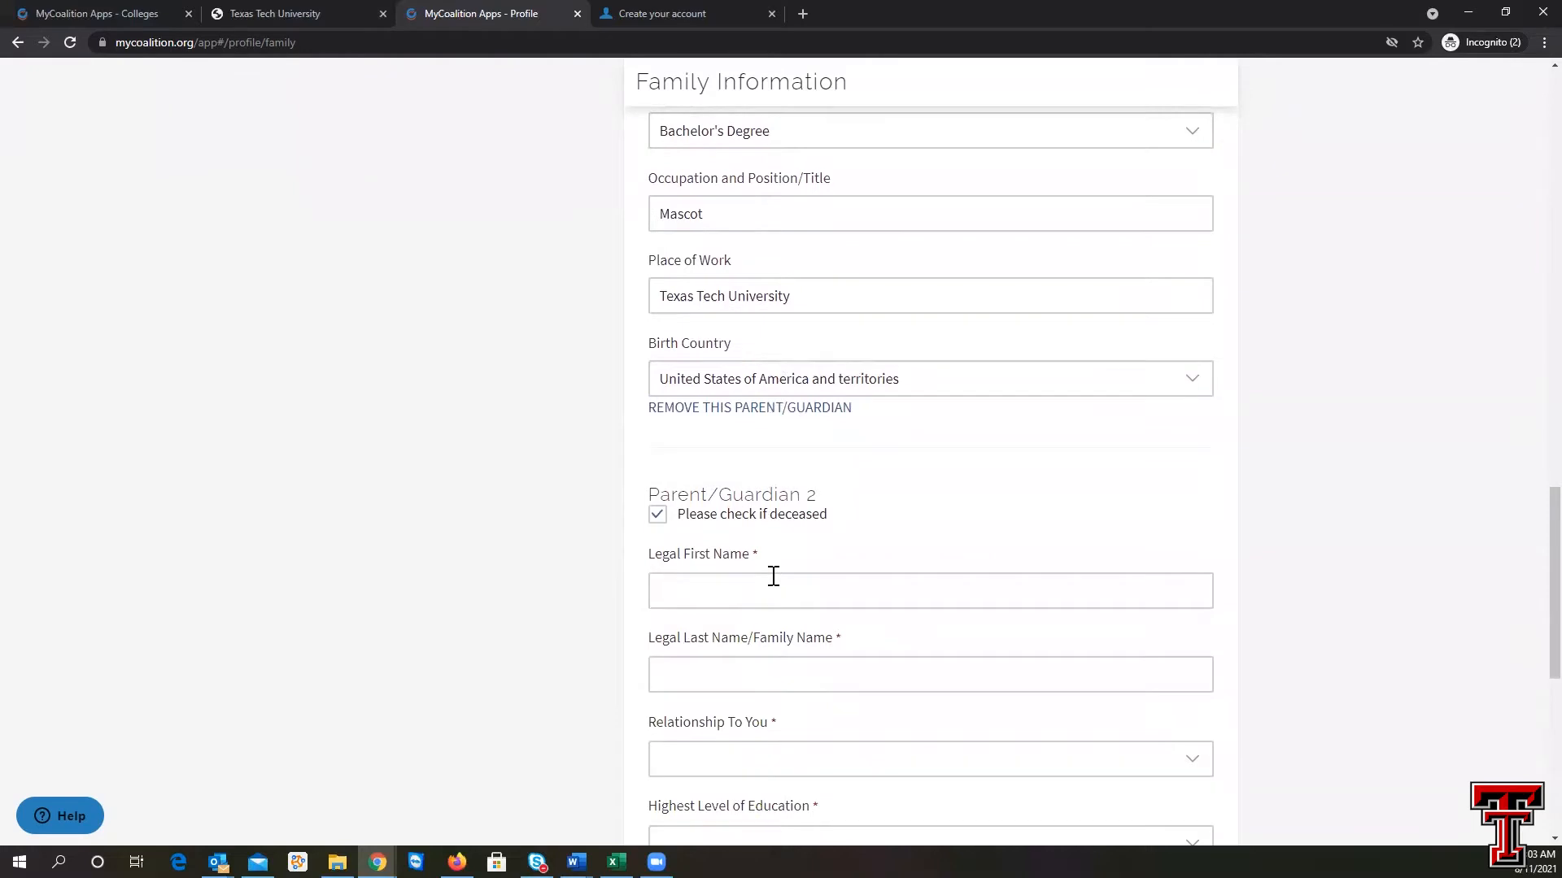
scroll(774, 577, down, 5)
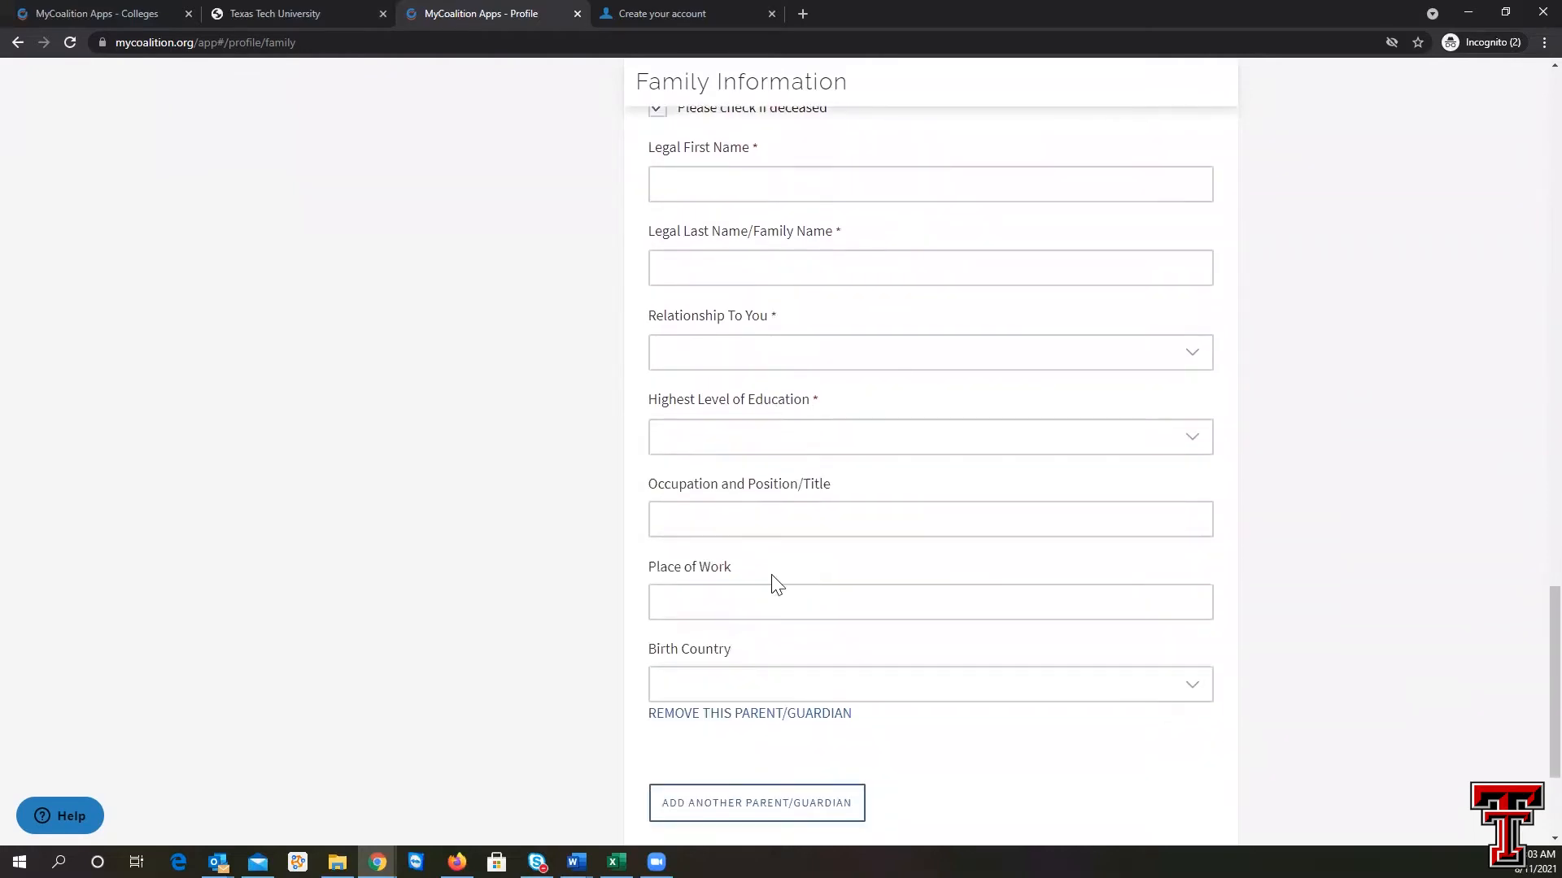
scroll(776, 582, down, 3)
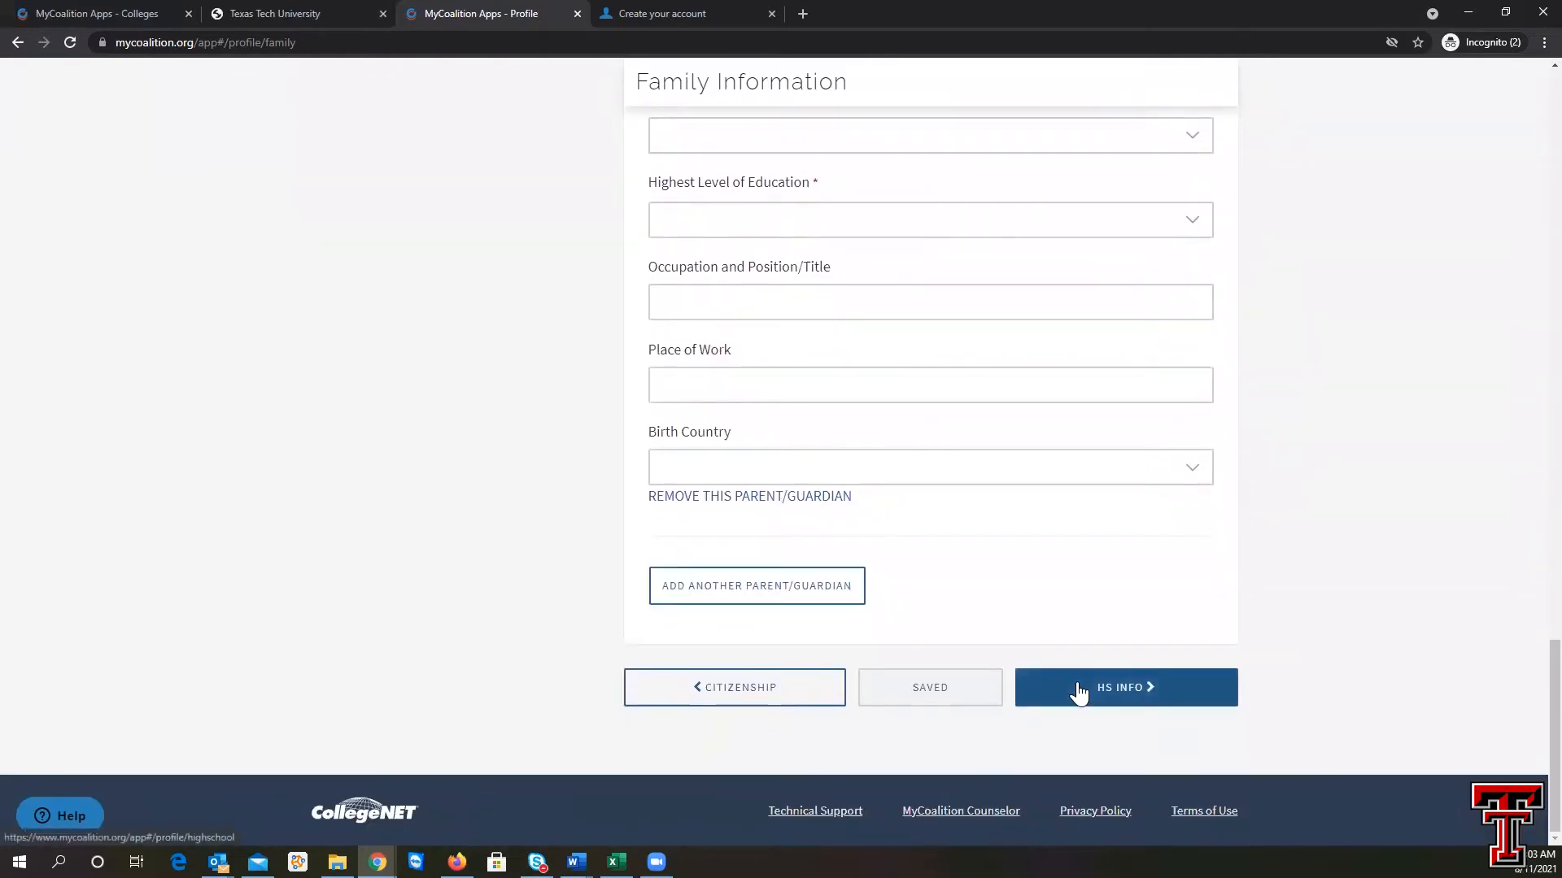
Continue to High School Information and expand the details of the Lubbock High School entry
click(1079, 692)
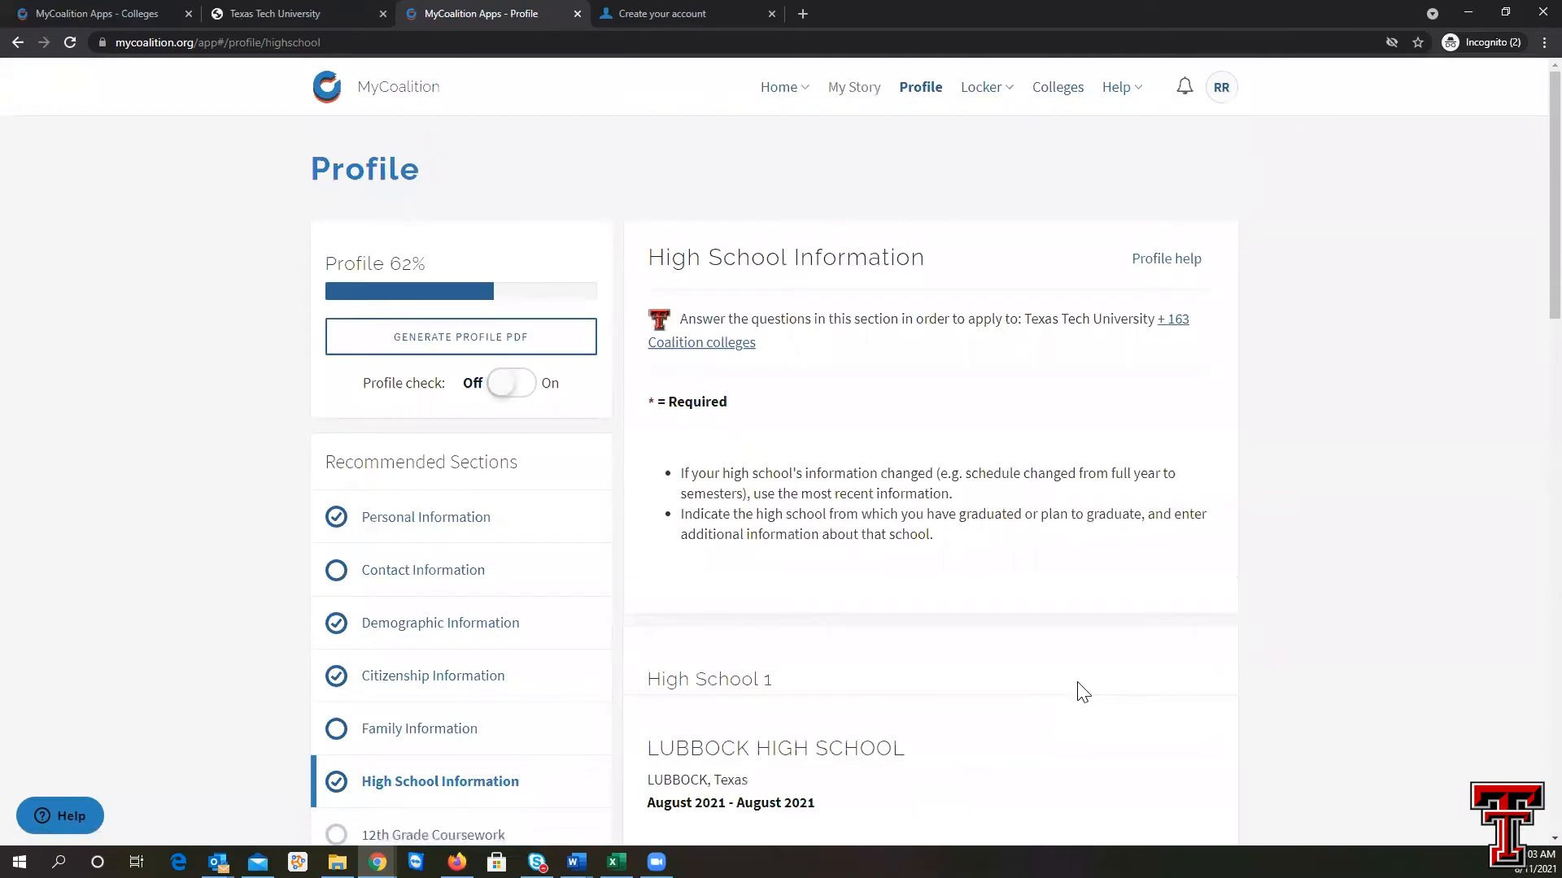
scroll(1082, 693, down, 2)
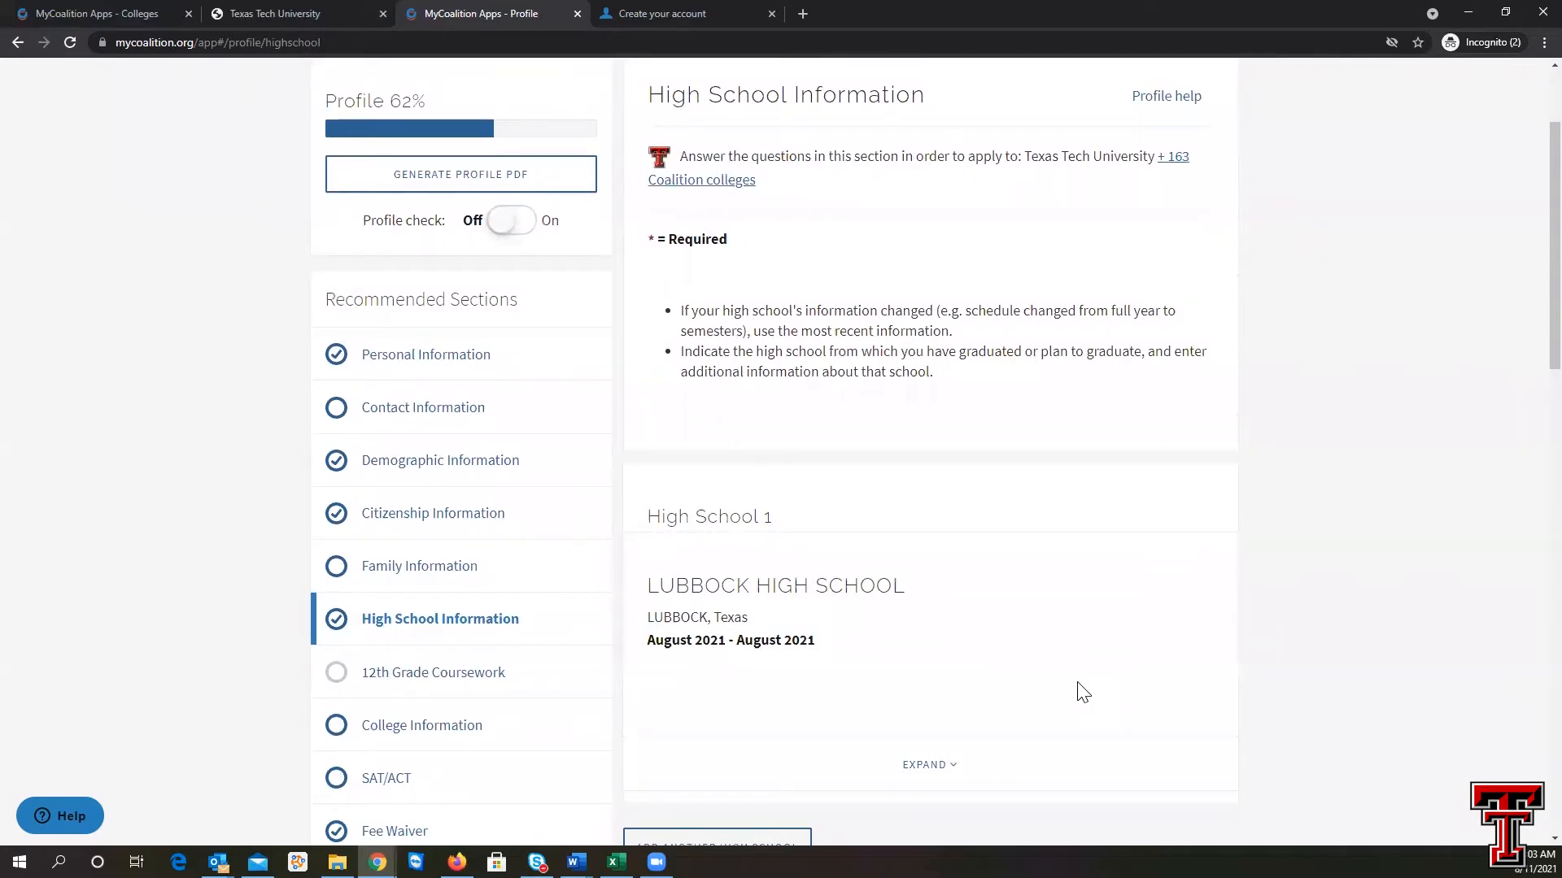
click(950, 765)
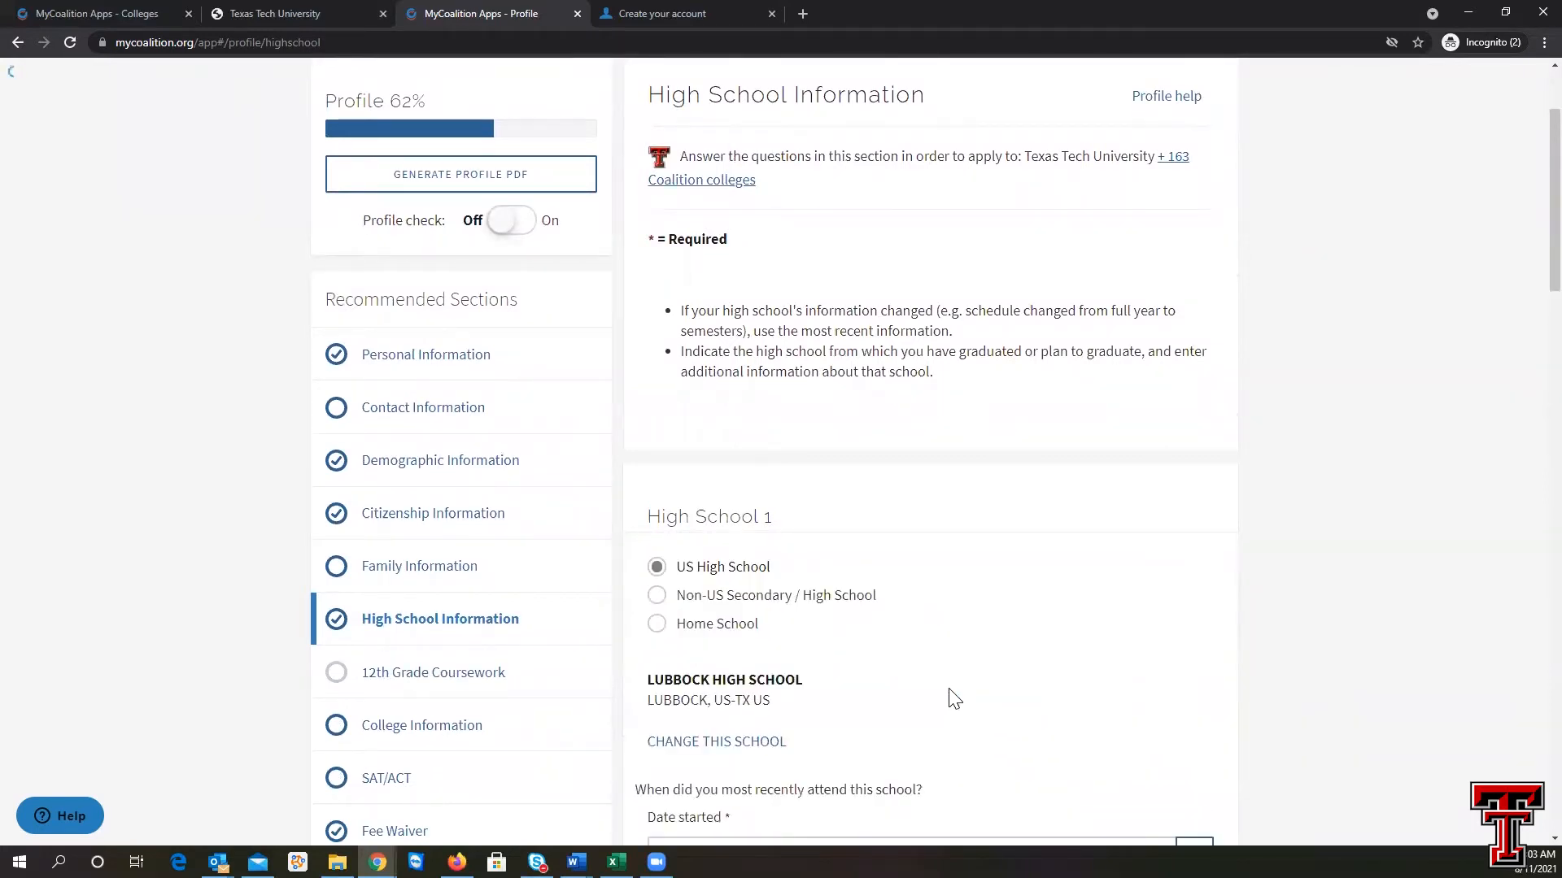
Review High School 1's school type, attendance dates, class scheduling and grading scale, and the option to add another high school
scroll(889, 642, down, 2)
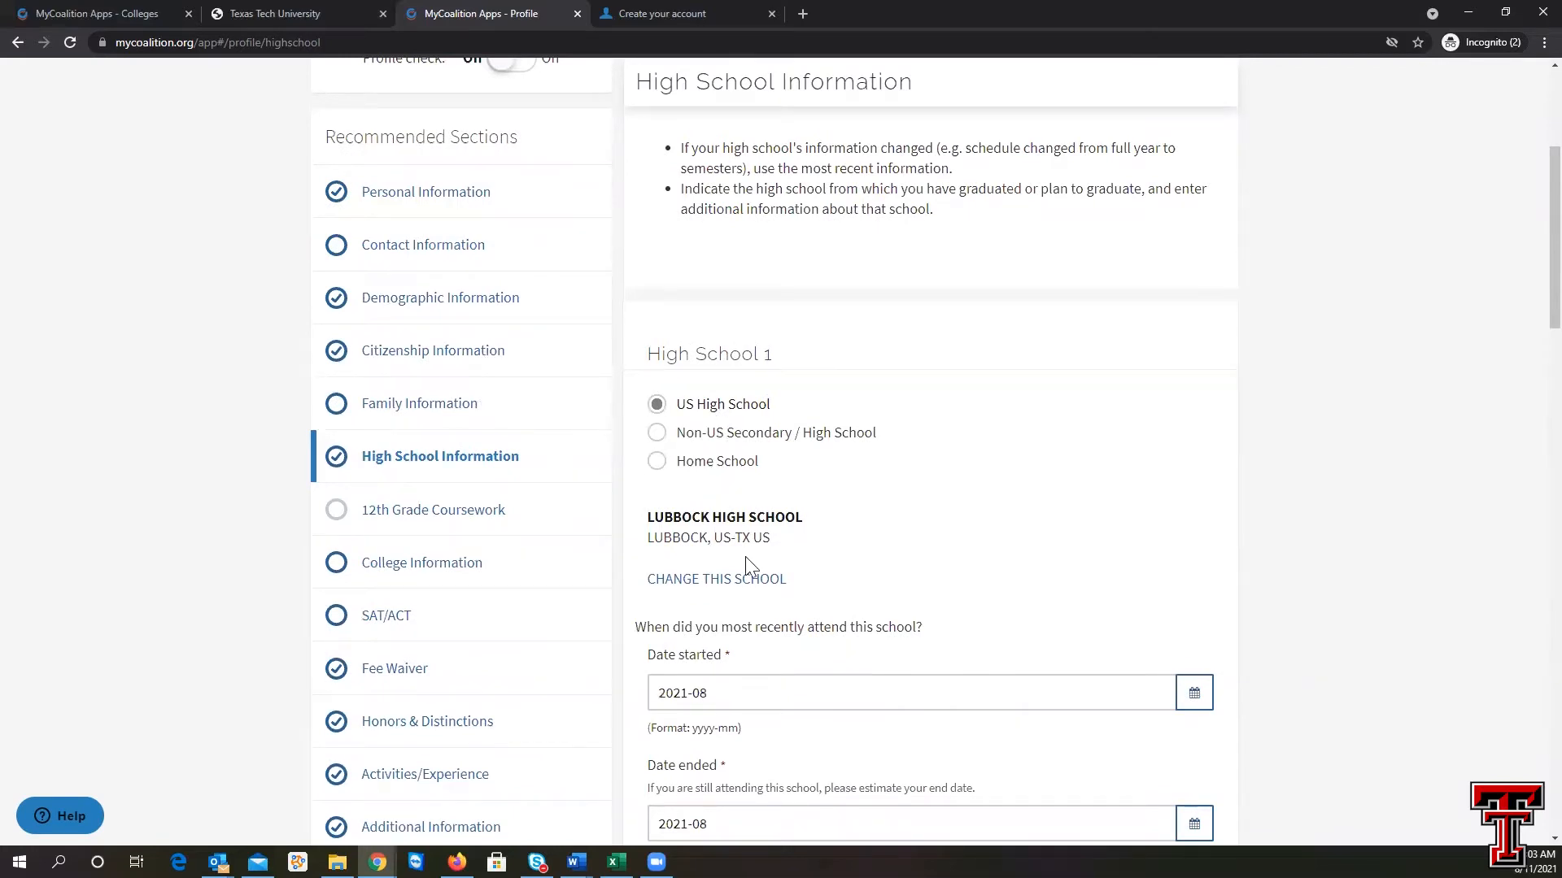
scroll(745, 559, down, 1)
scroll(749, 566, down, 1)
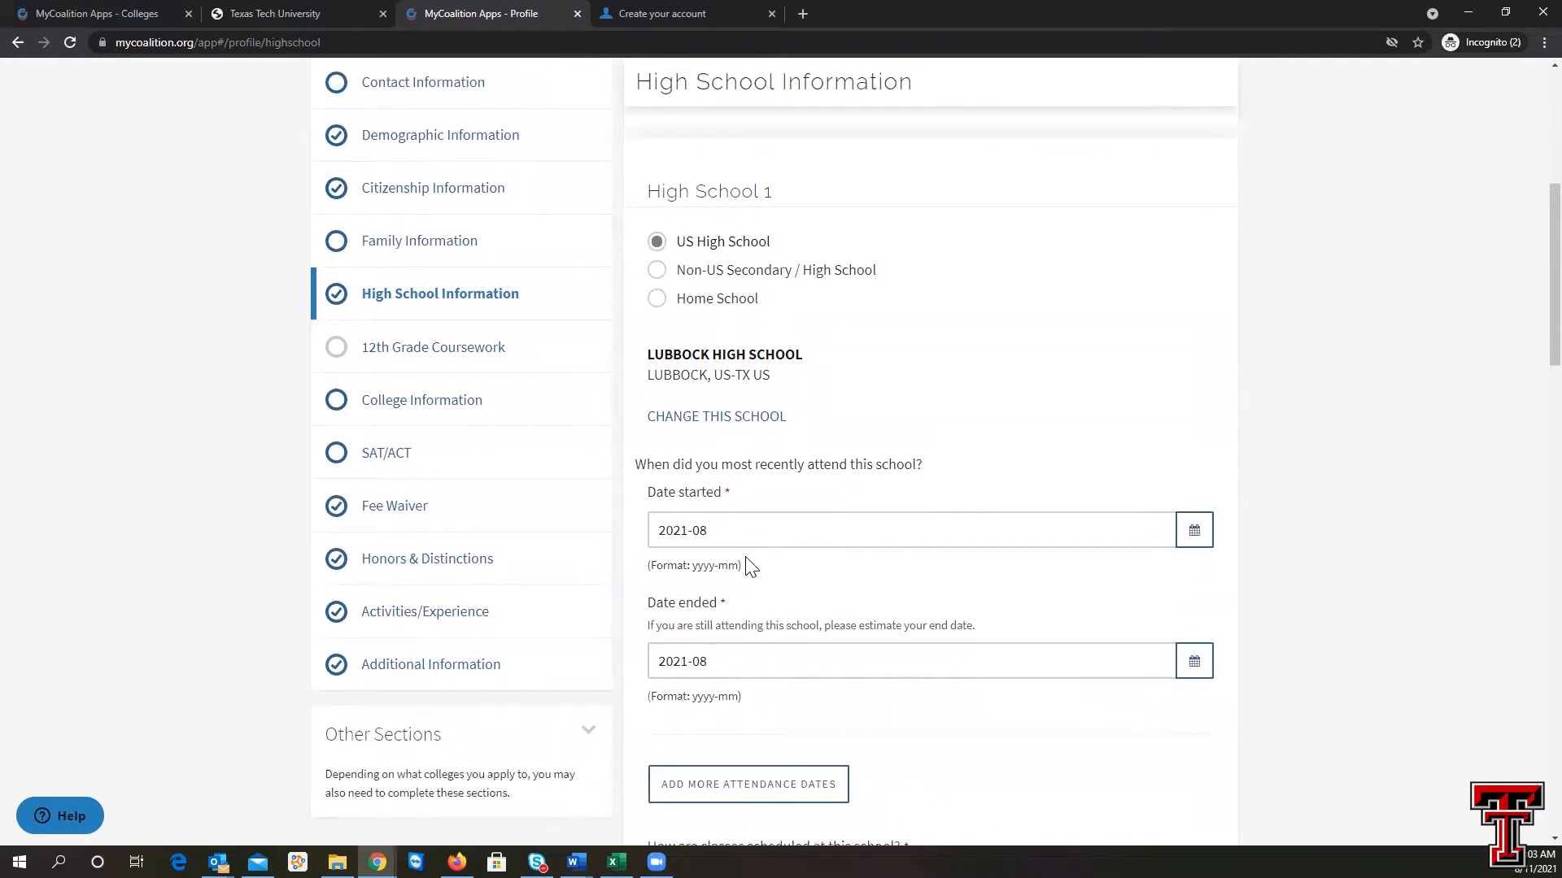
scroll(749, 566, down, 1)
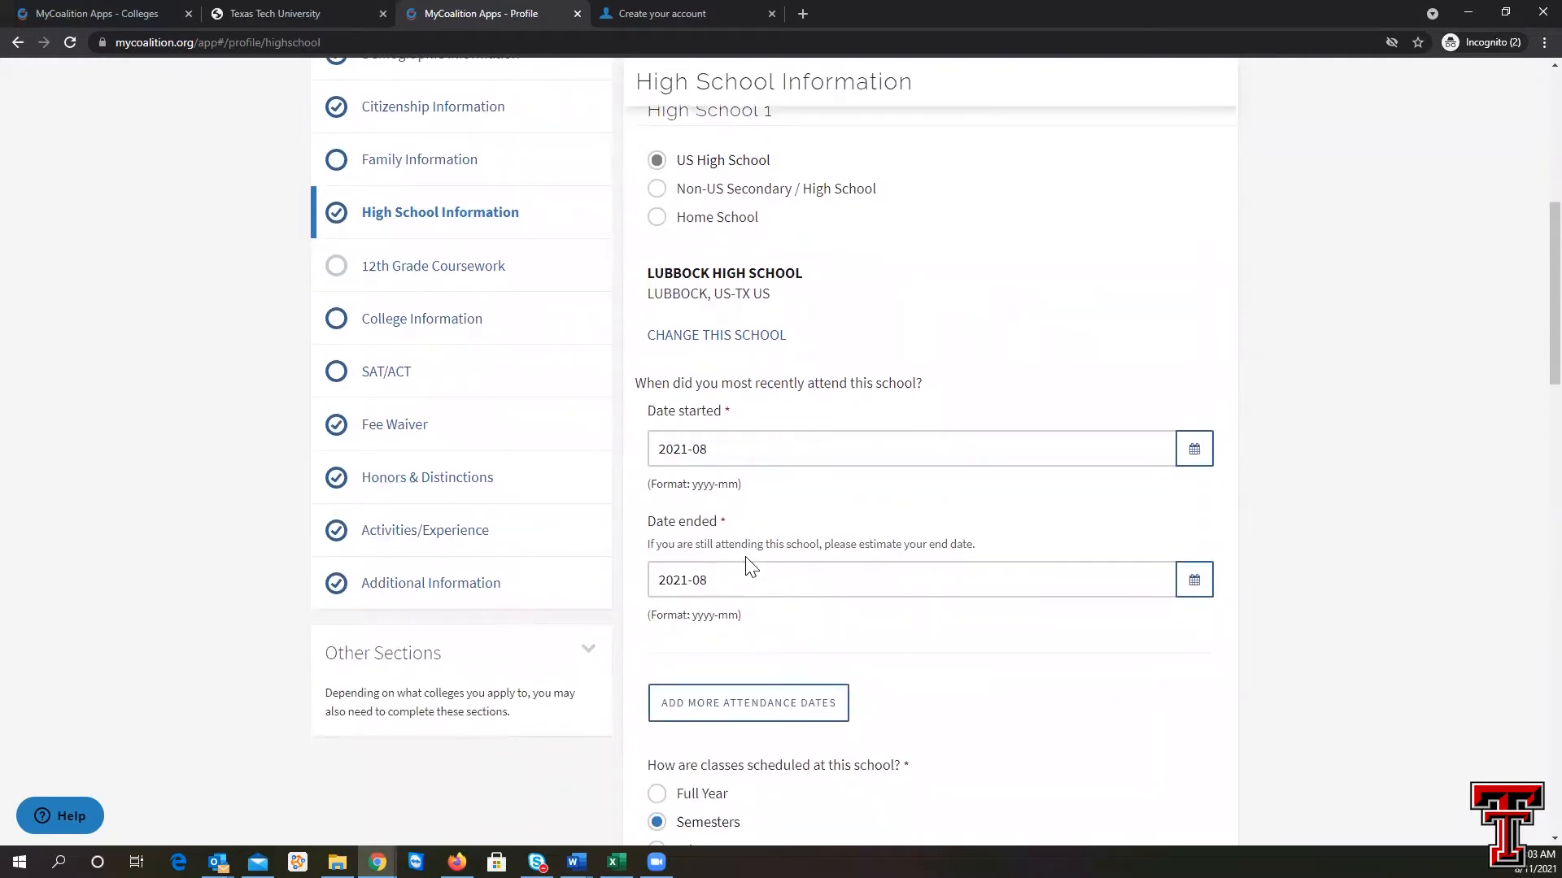
scroll(749, 566, down, 2)
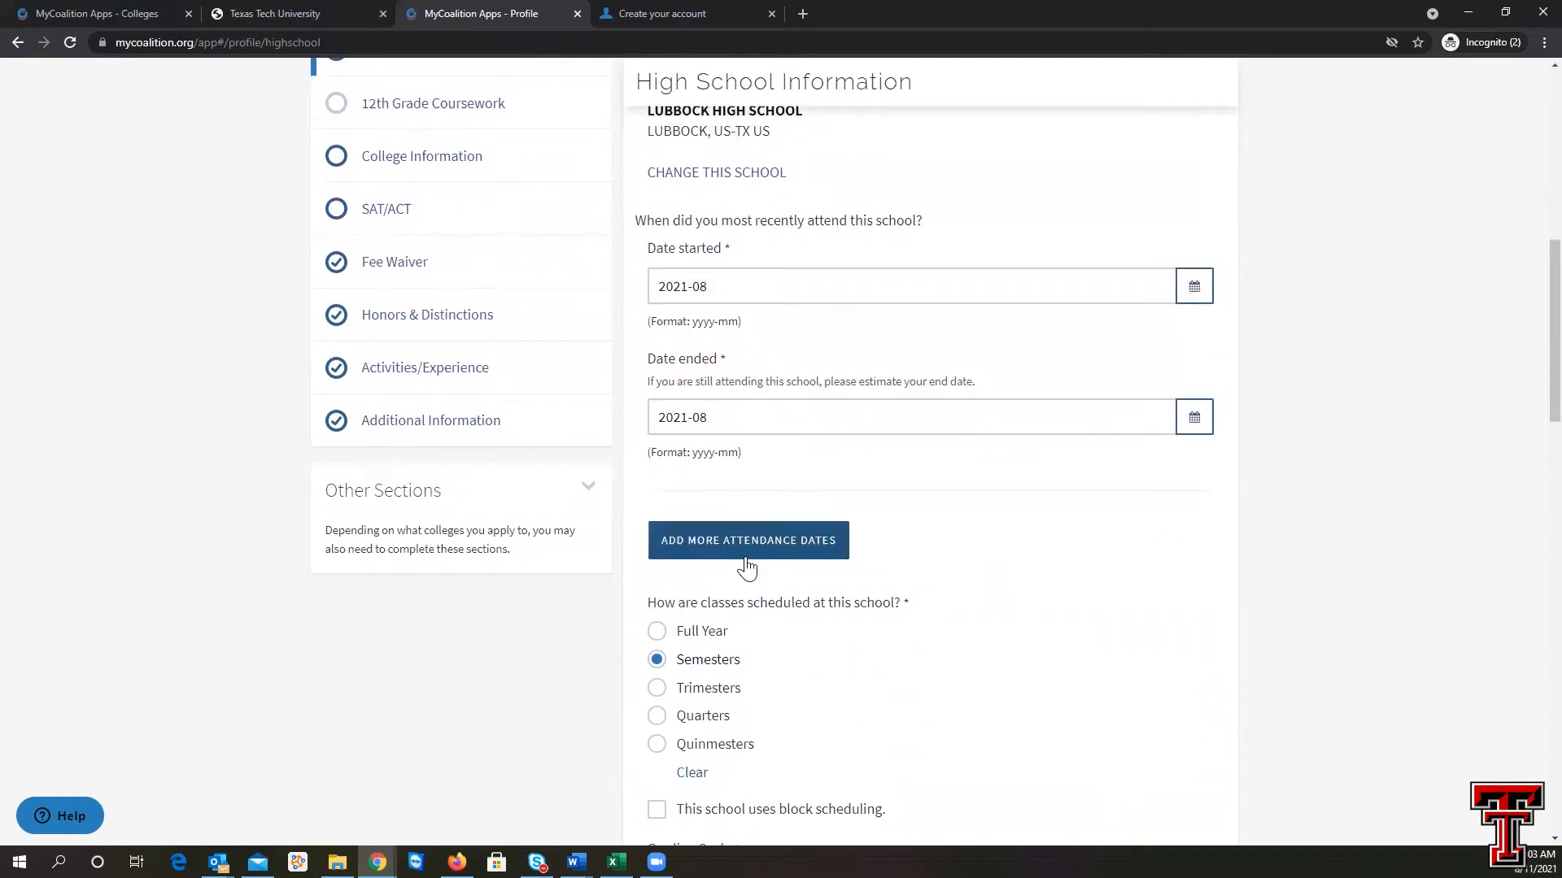
scroll(747, 568, down, 1)
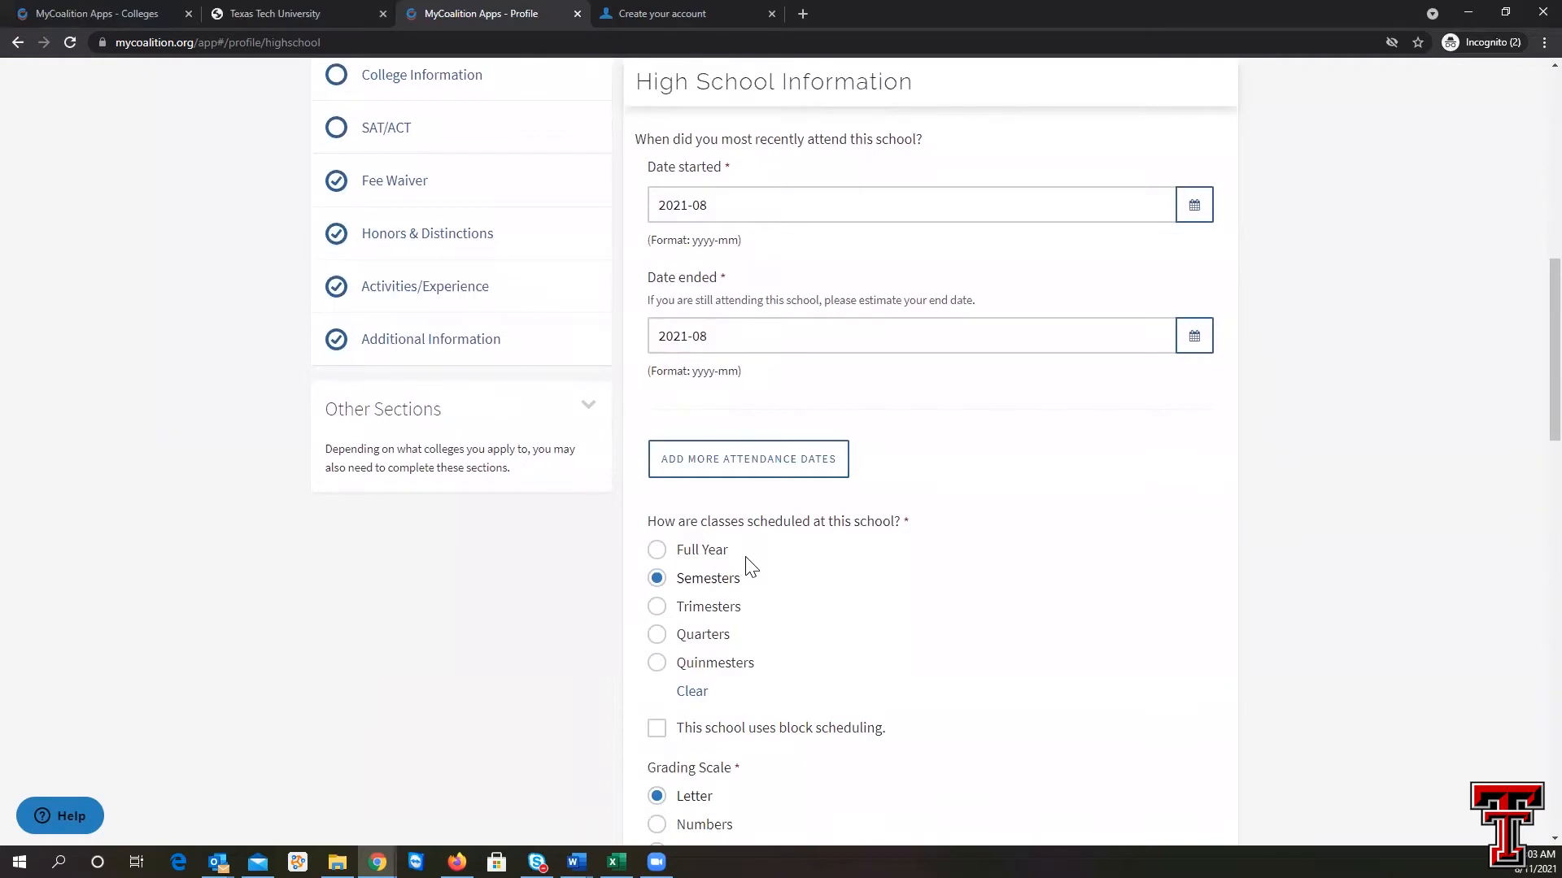
scroll(749, 566, down, 2)
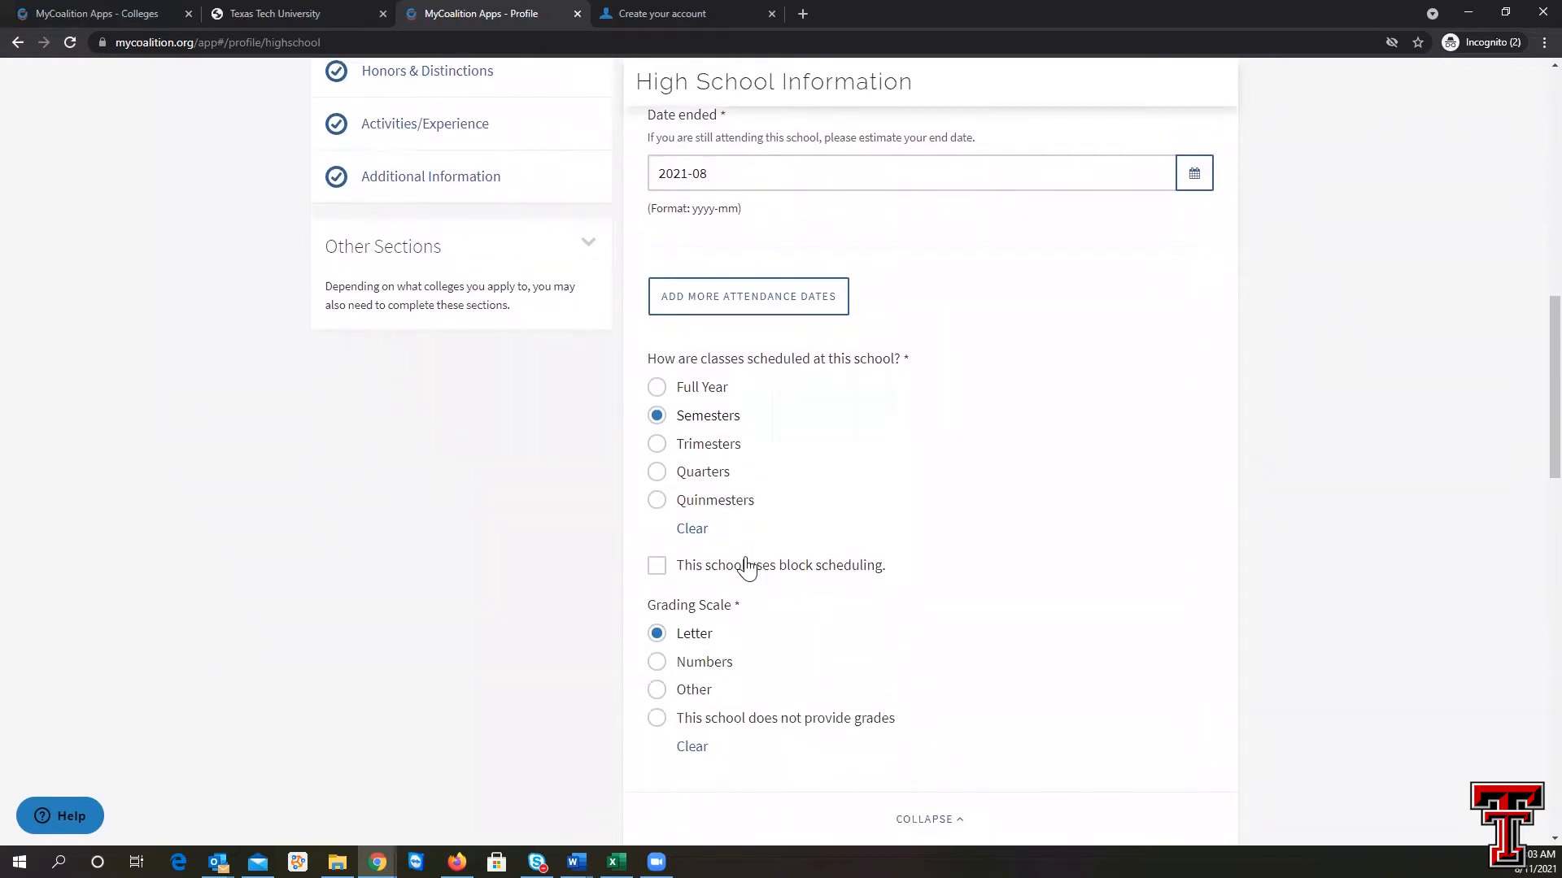
scroll(746, 567, down, 2)
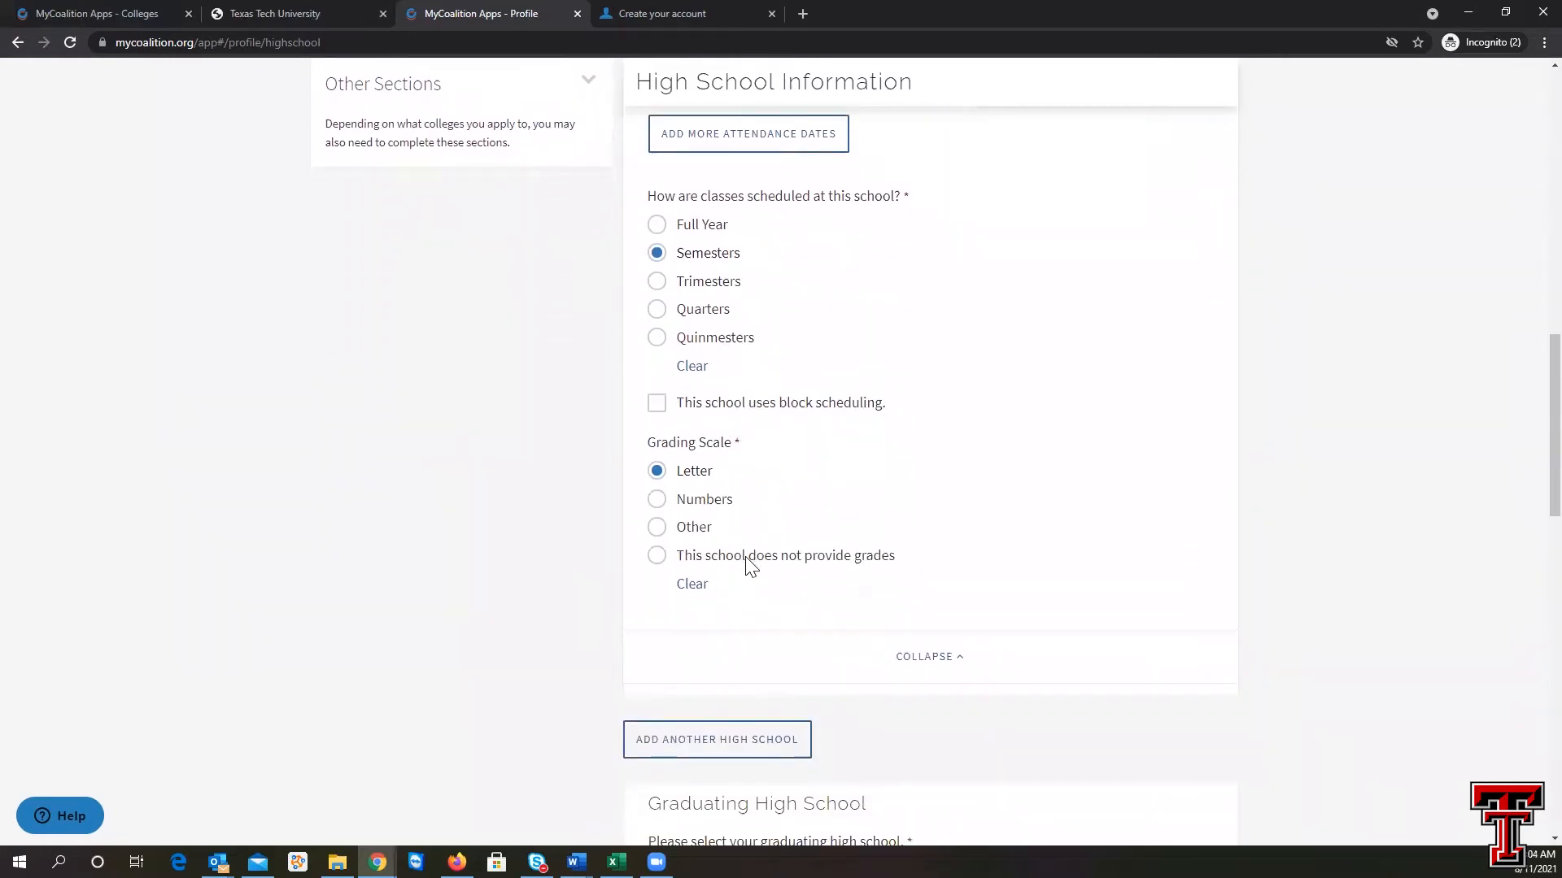
scroll(749, 565, down, 2)
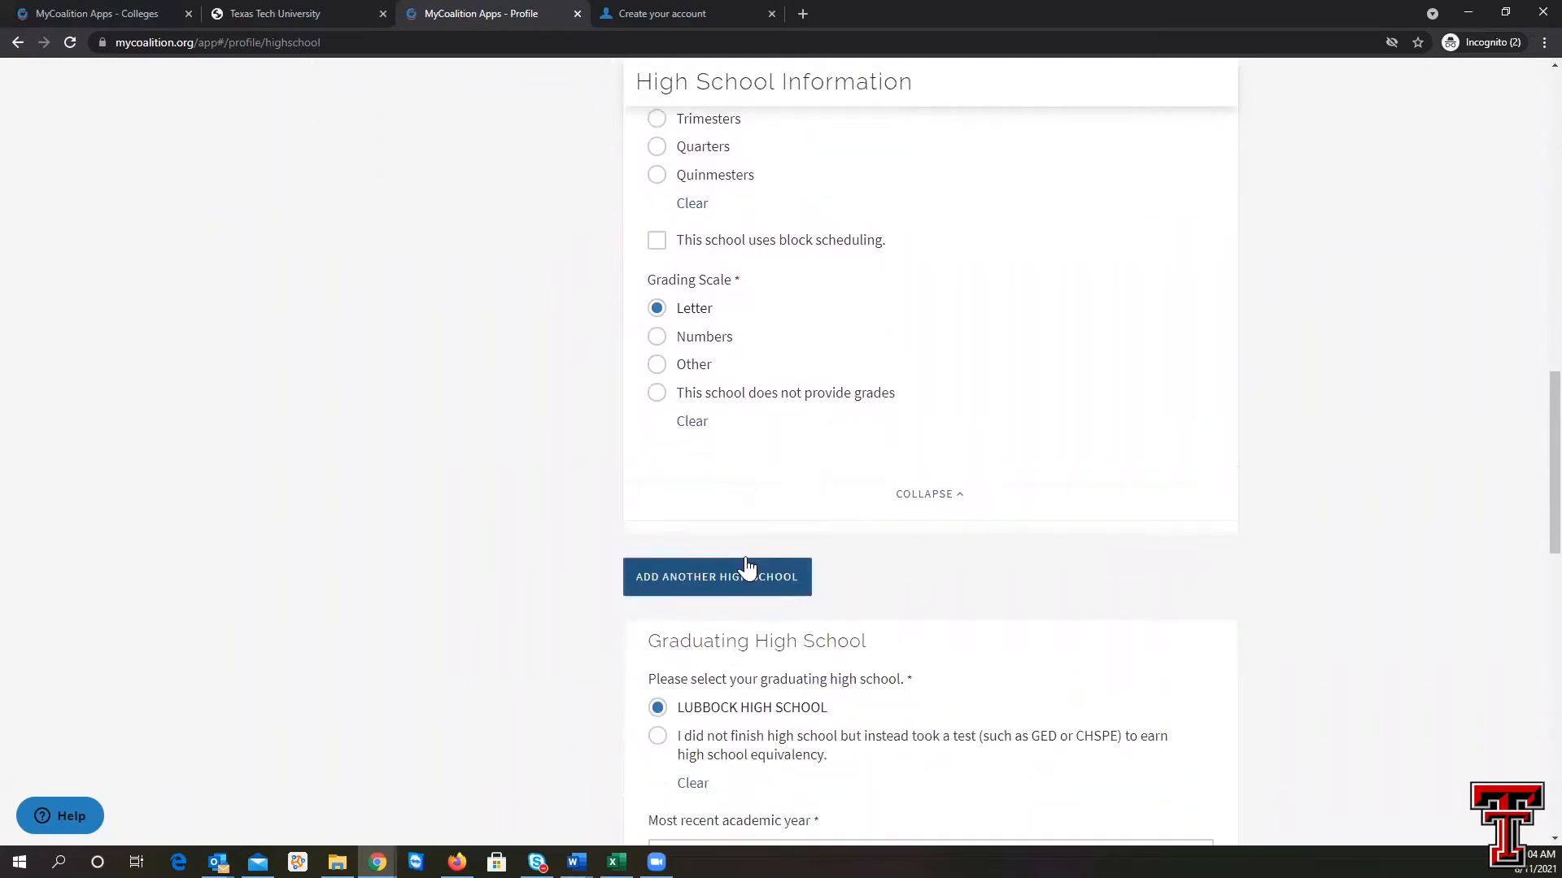
Review the Graduating High School questions on academic year, GPA type, GPA scale, cumulative GPA and class rank
scroll(752, 478, down, 1)
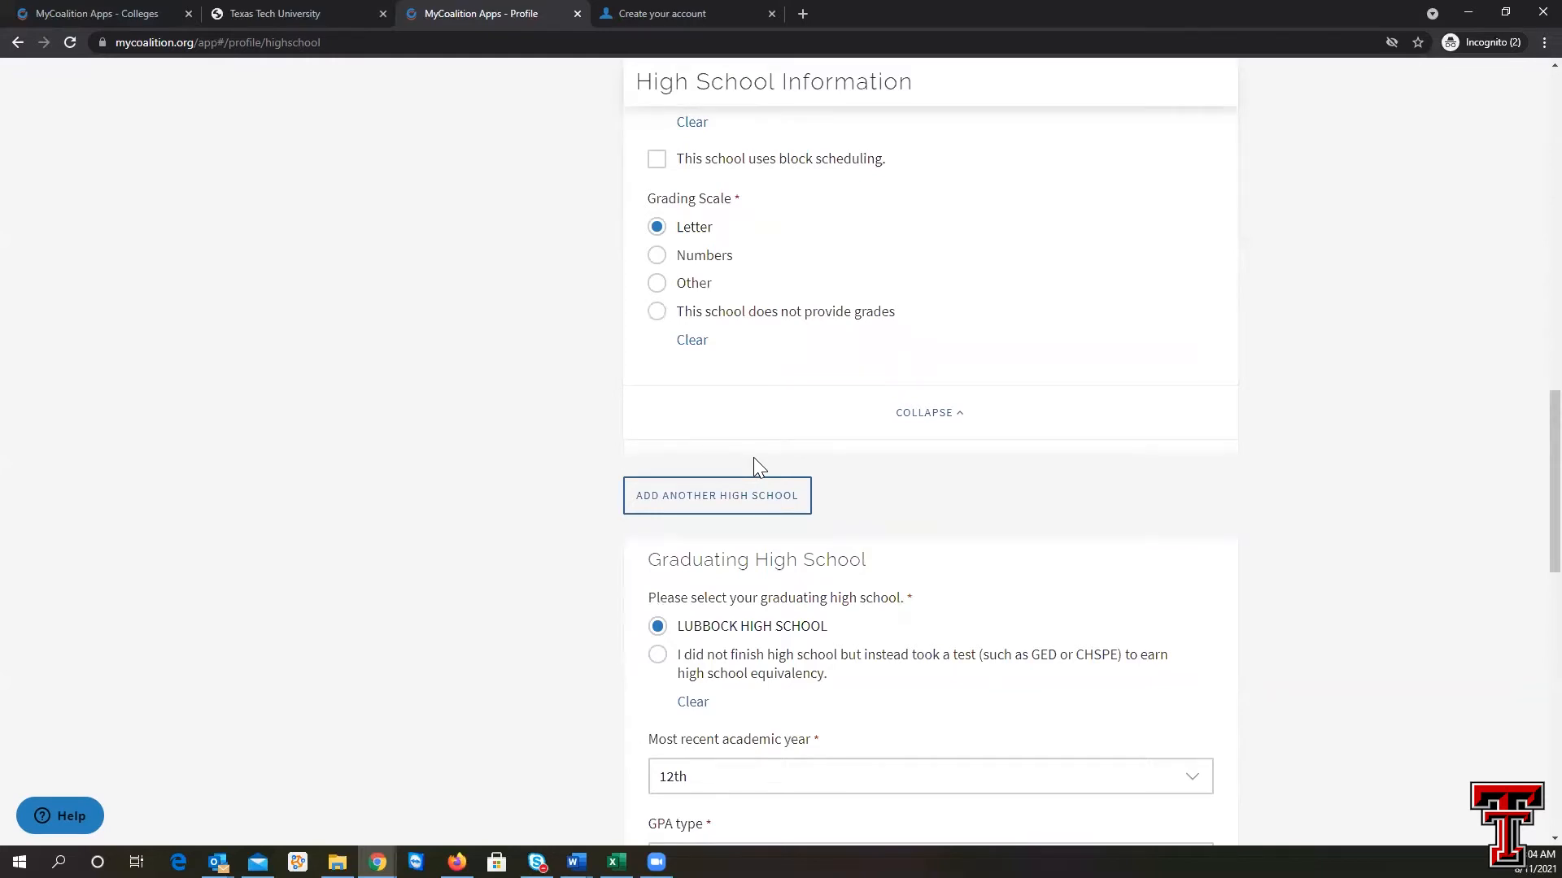
scroll(754, 457, down, 2)
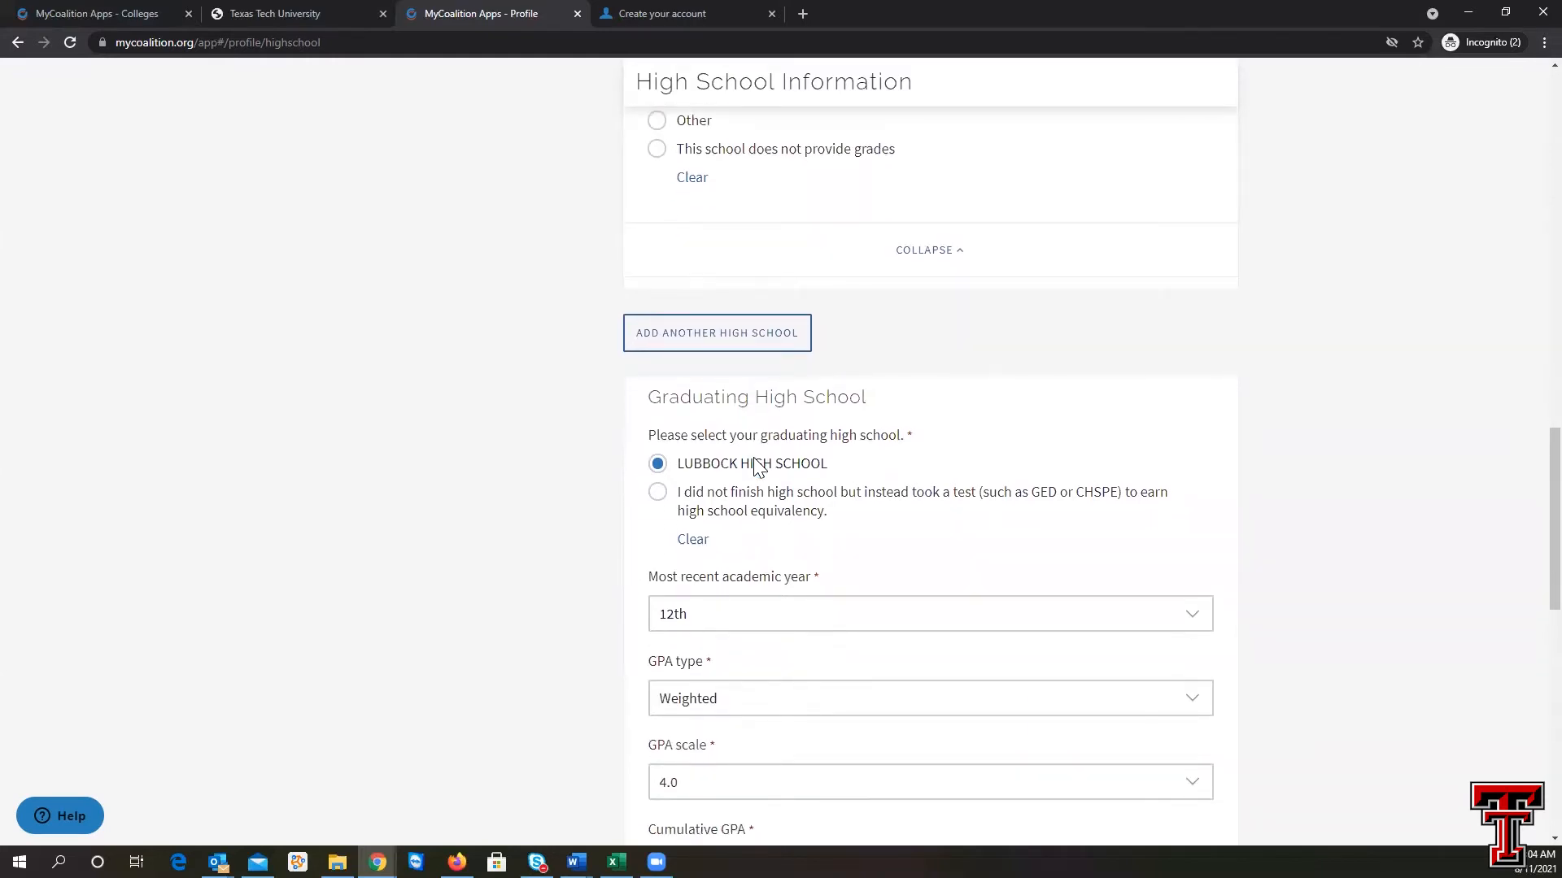
scroll(757, 467, down, 4)
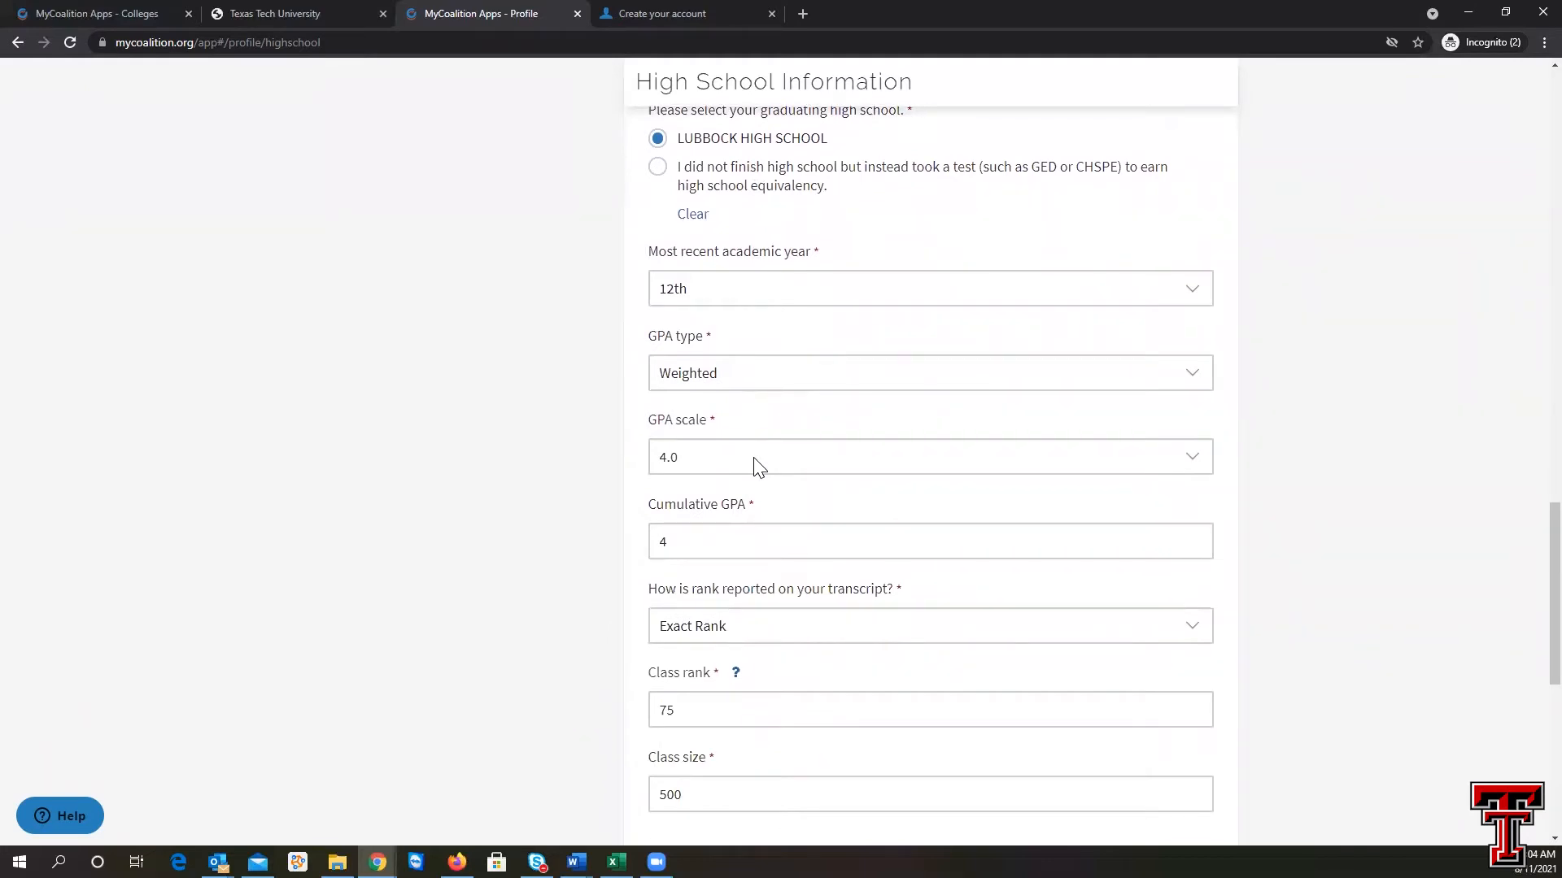
scroll(756, 466, down, 1)
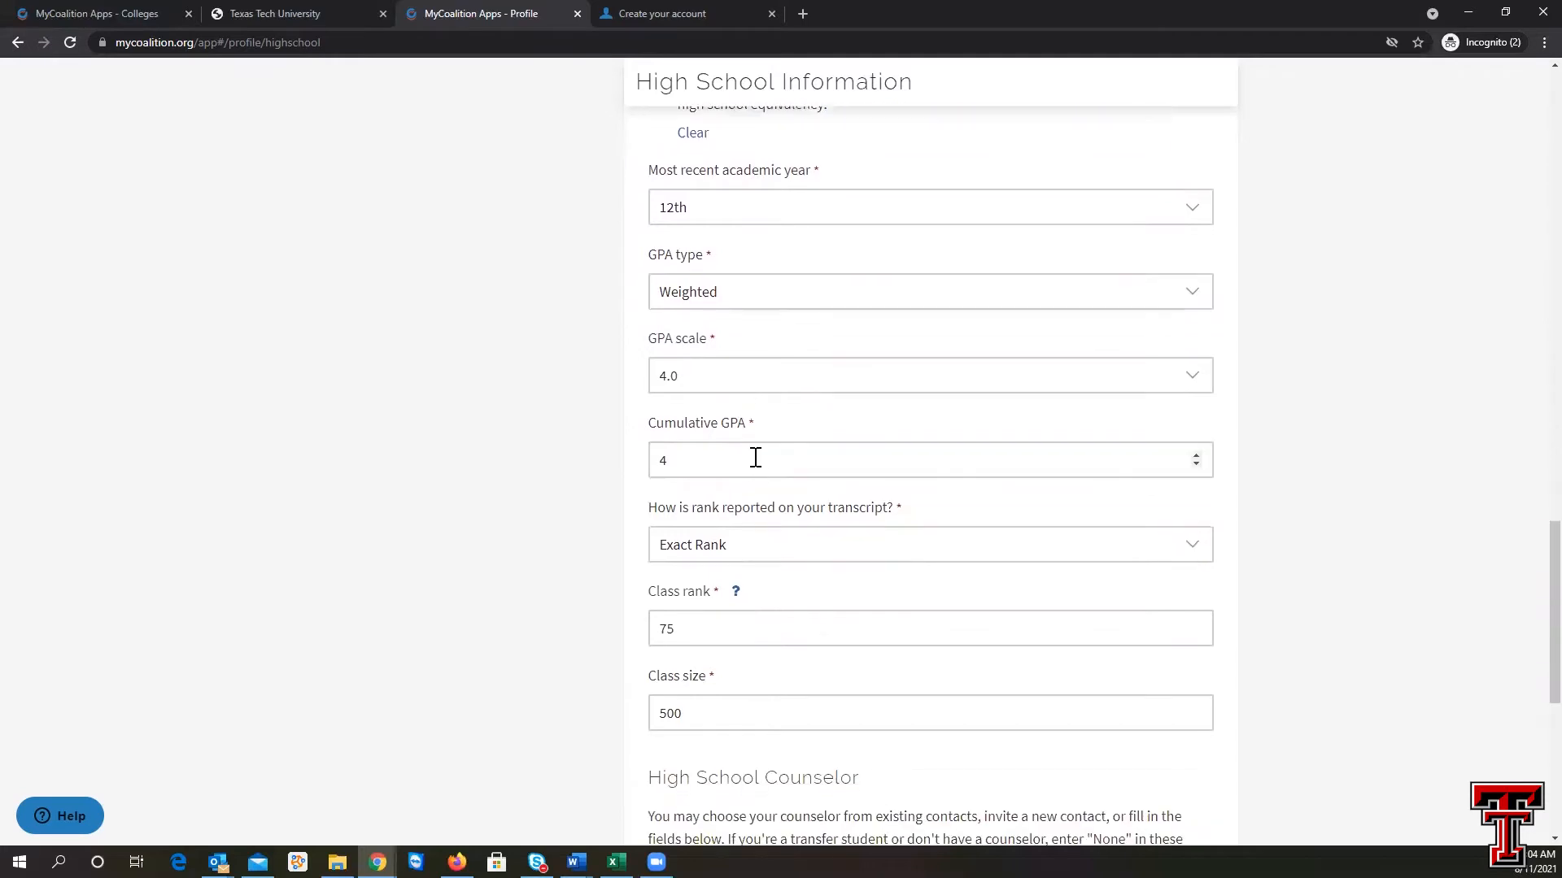
scroll(756, 467, down, 1)
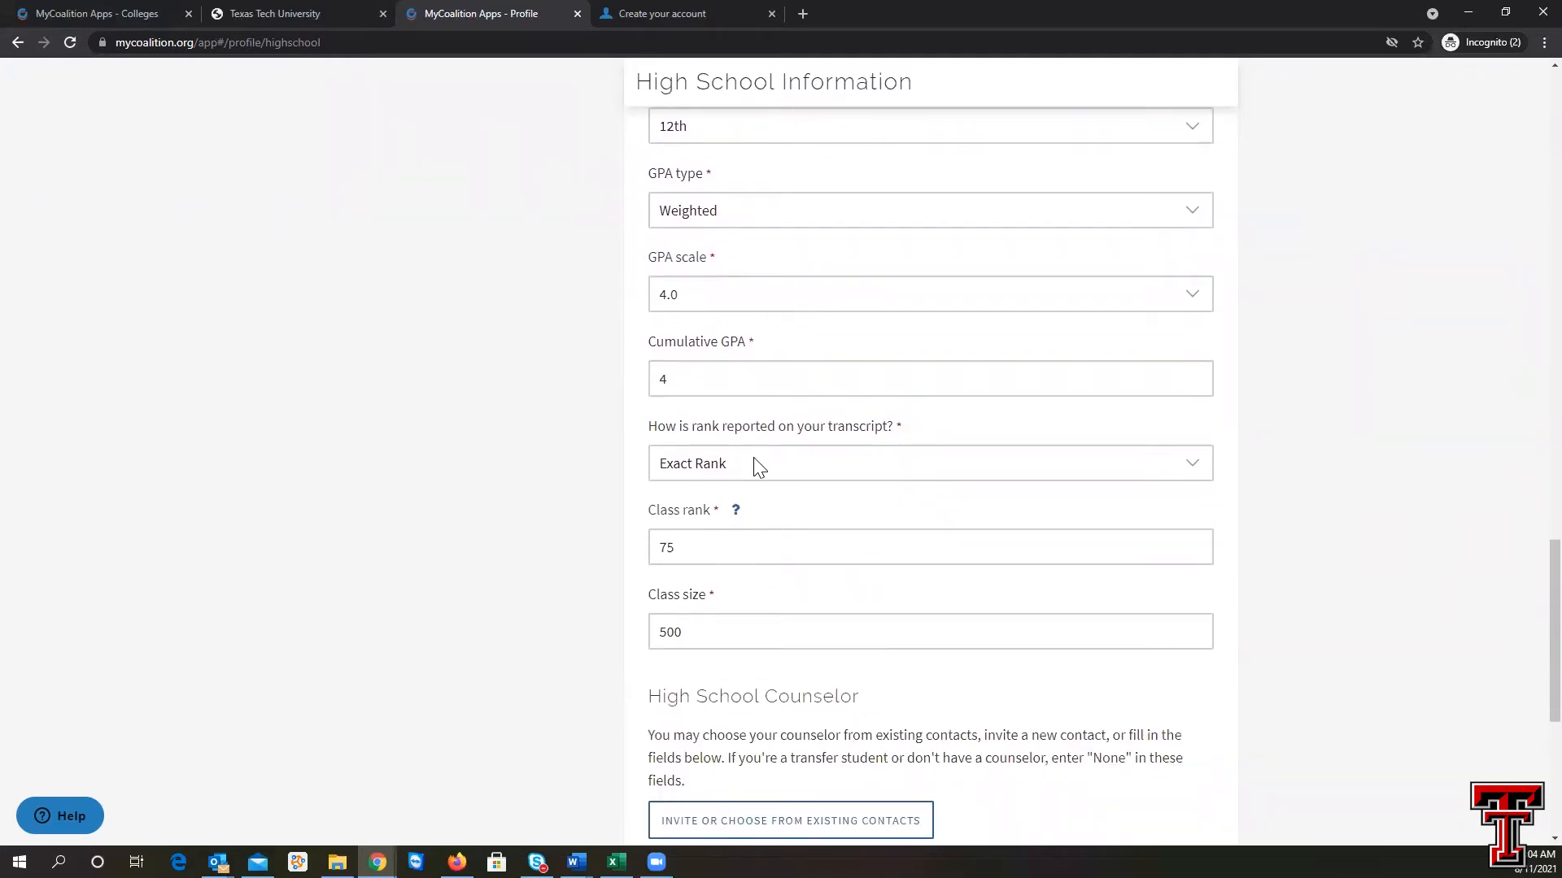
Browse the choices for how rank is reported on the transcript and for the GPA type
click(759, 465)
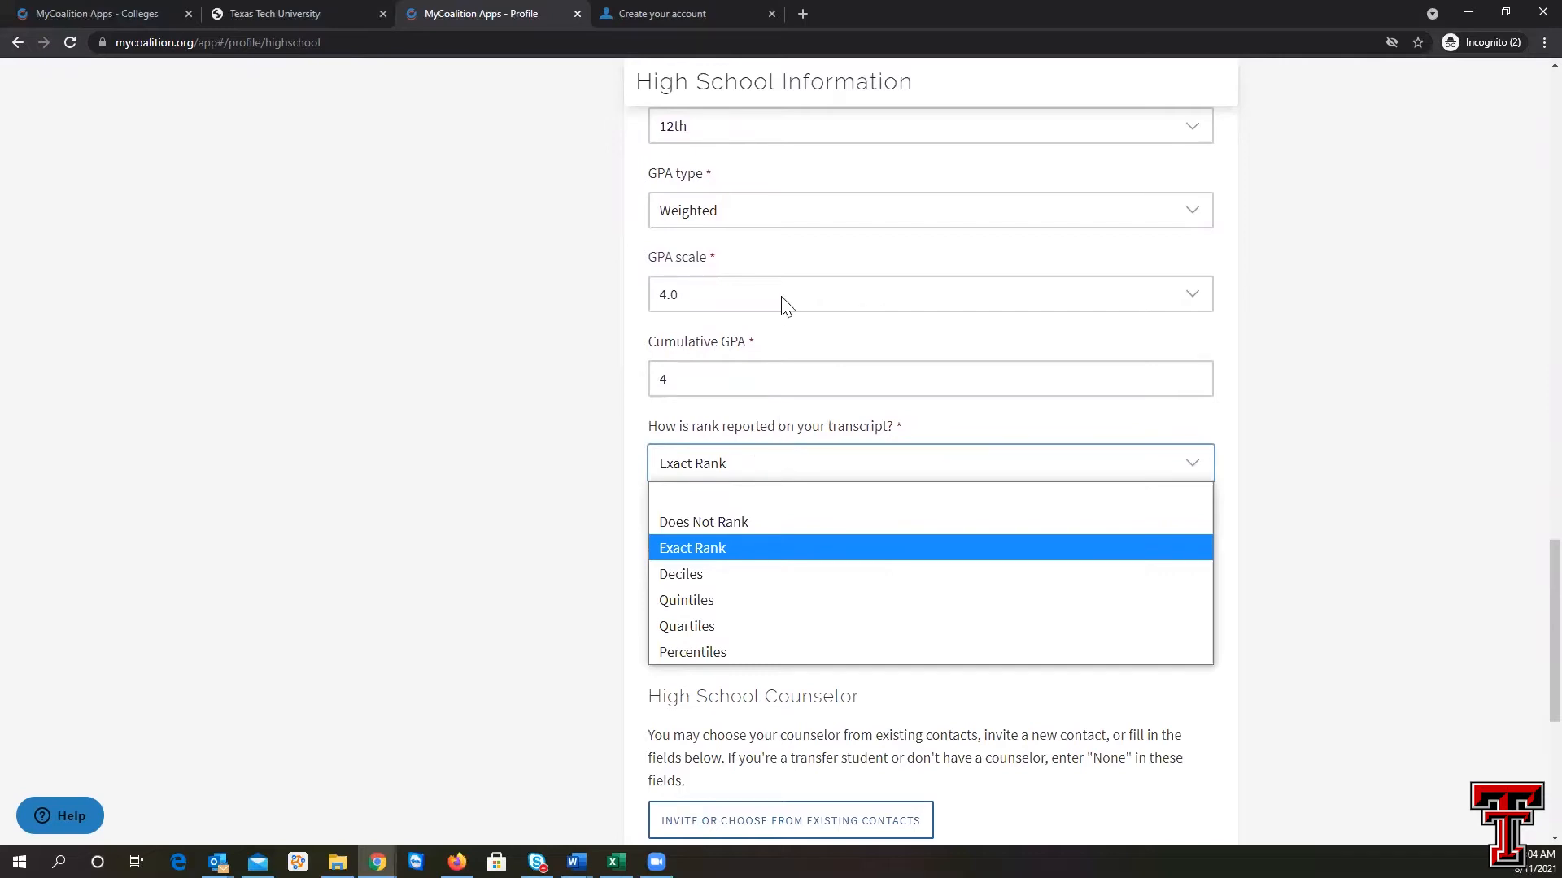
click(777, 216)
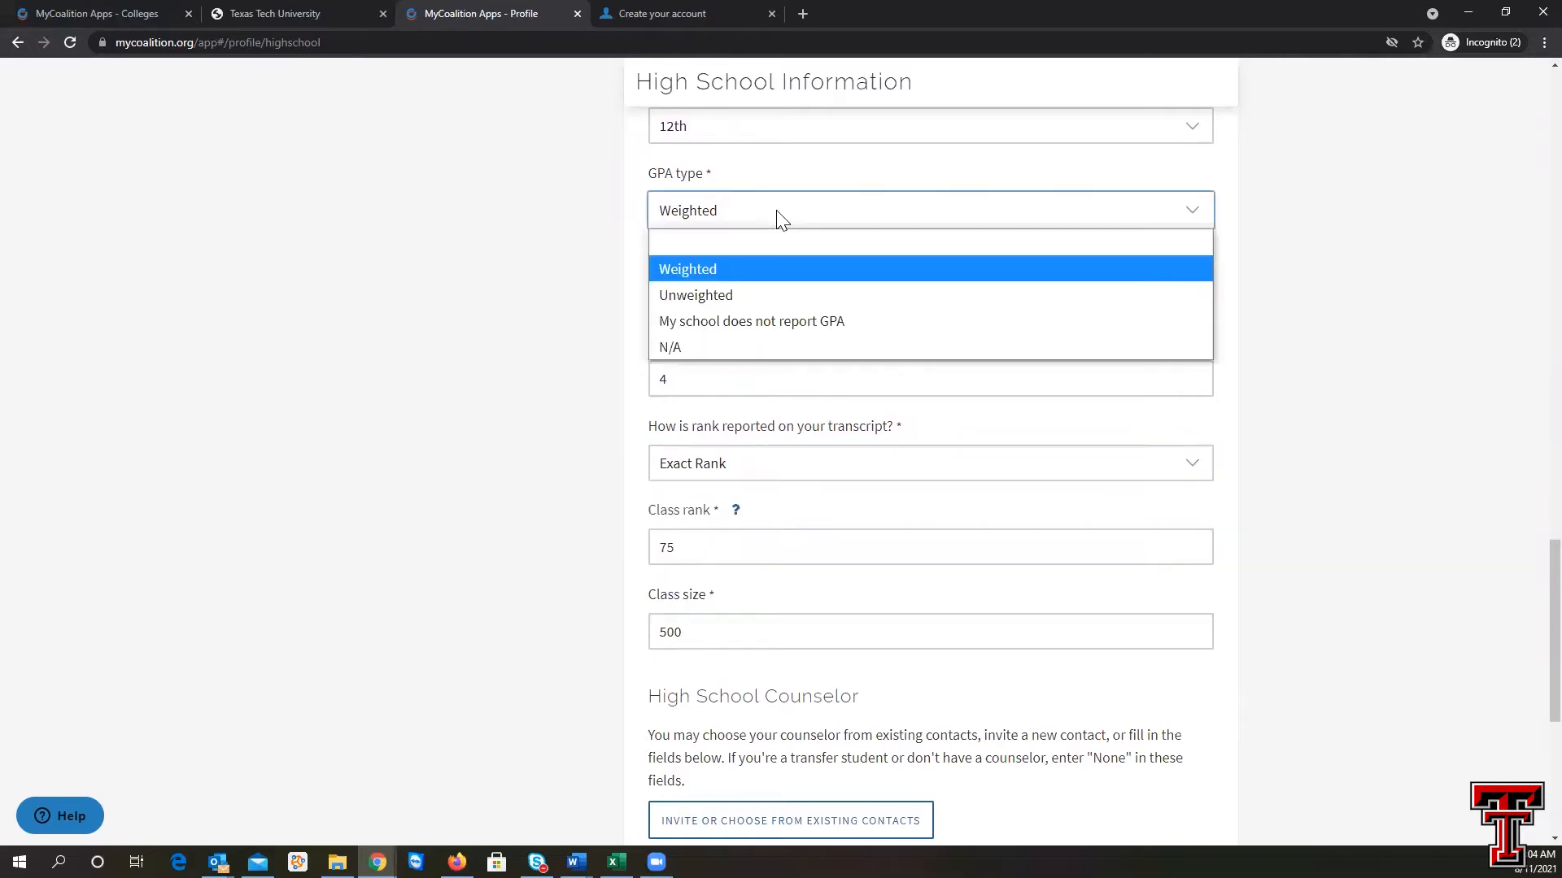
click(480, 363)
Review the class rank and class size fields and the High School Counselor name, email and existing-contact options
scroll(480, 363, down, 2)
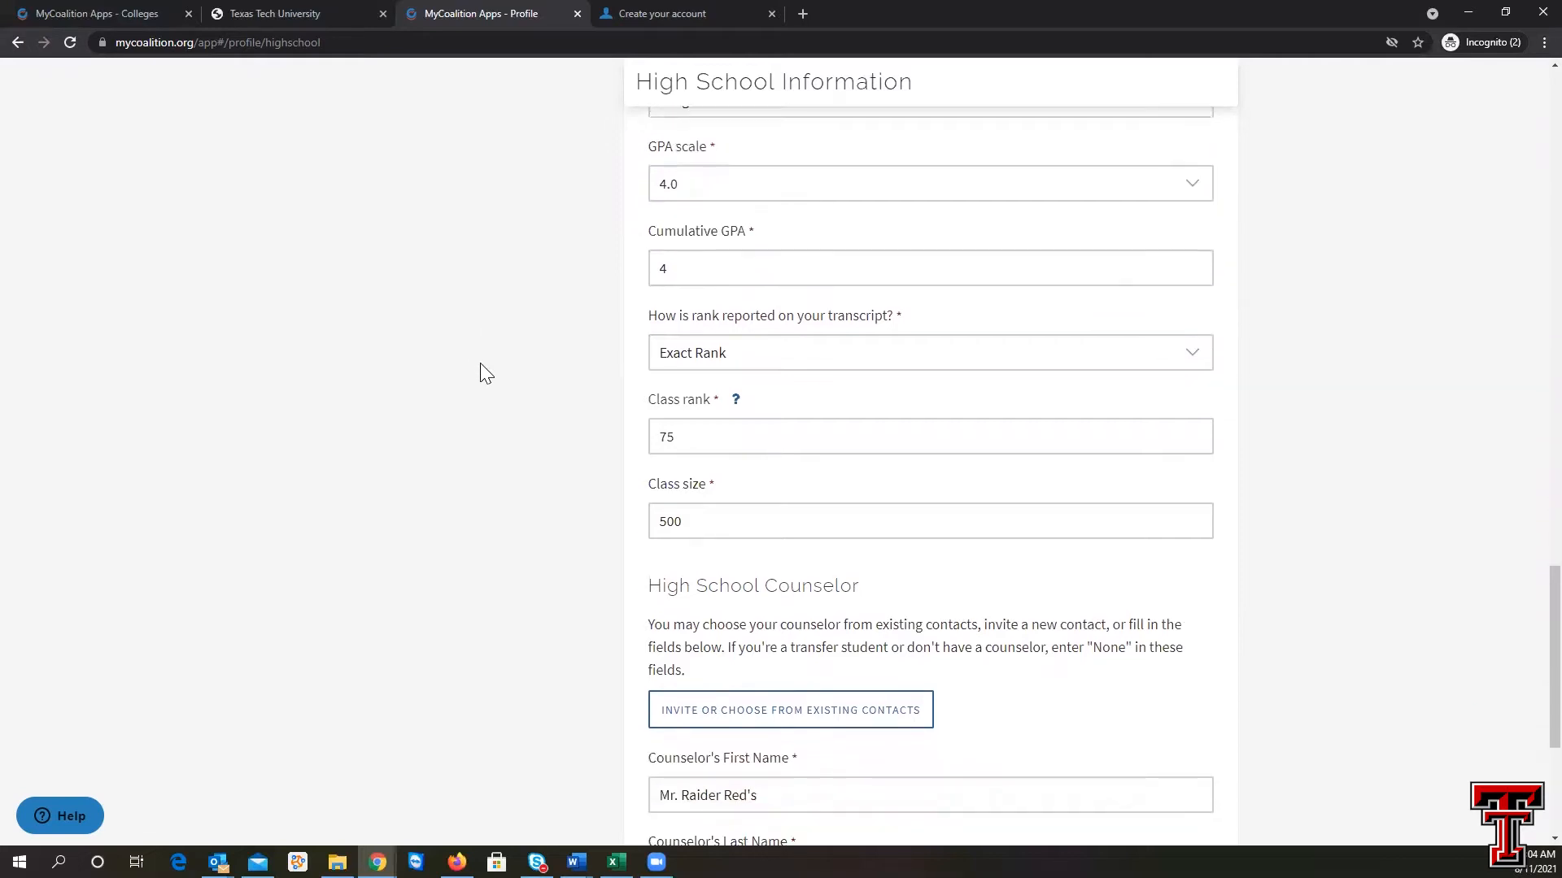
scroll(675, 470, down, 2)
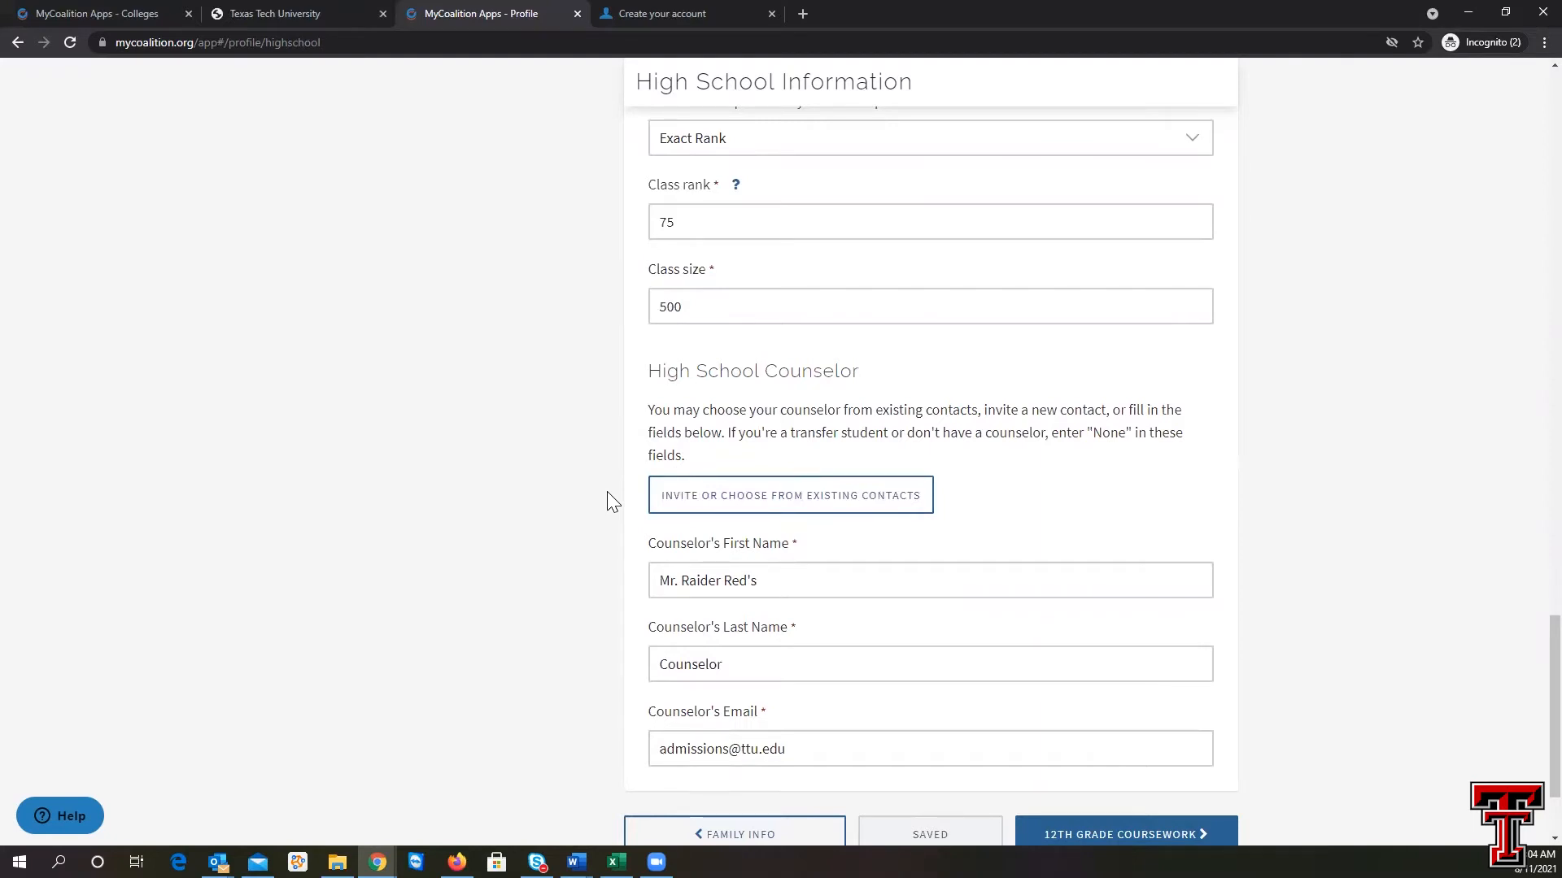
scroll(618, 520, down, 1)
scroll(626, 585, up, 2)
scroll(626, 596, up, 4)
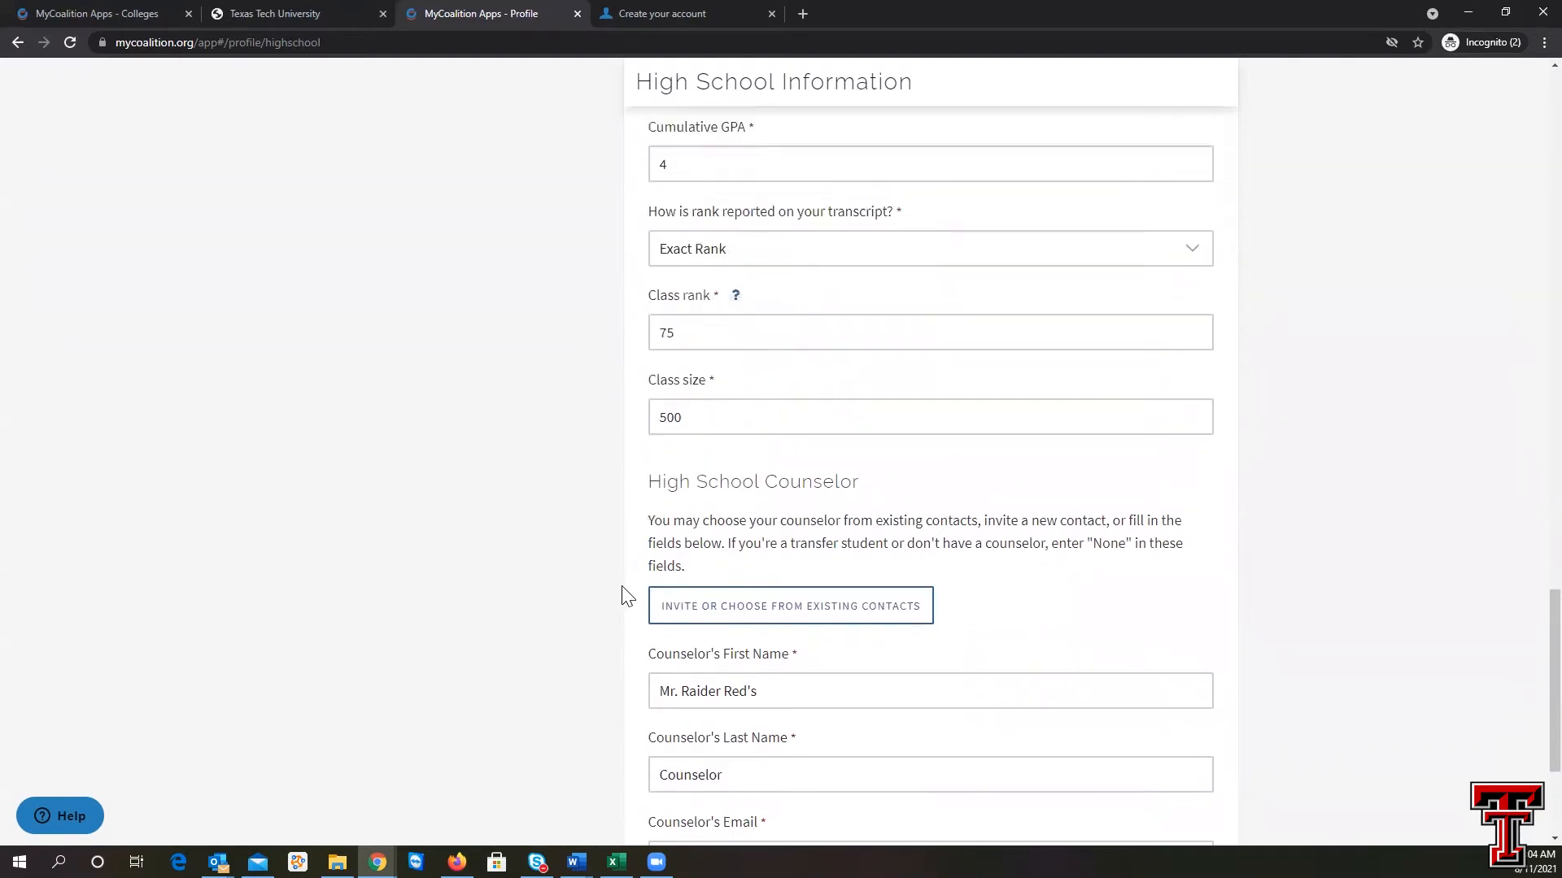
Review the freshman application requirements, required documents and optional supplemental items on the Texas Tech University information page
scroll(627, 597, up, 1)
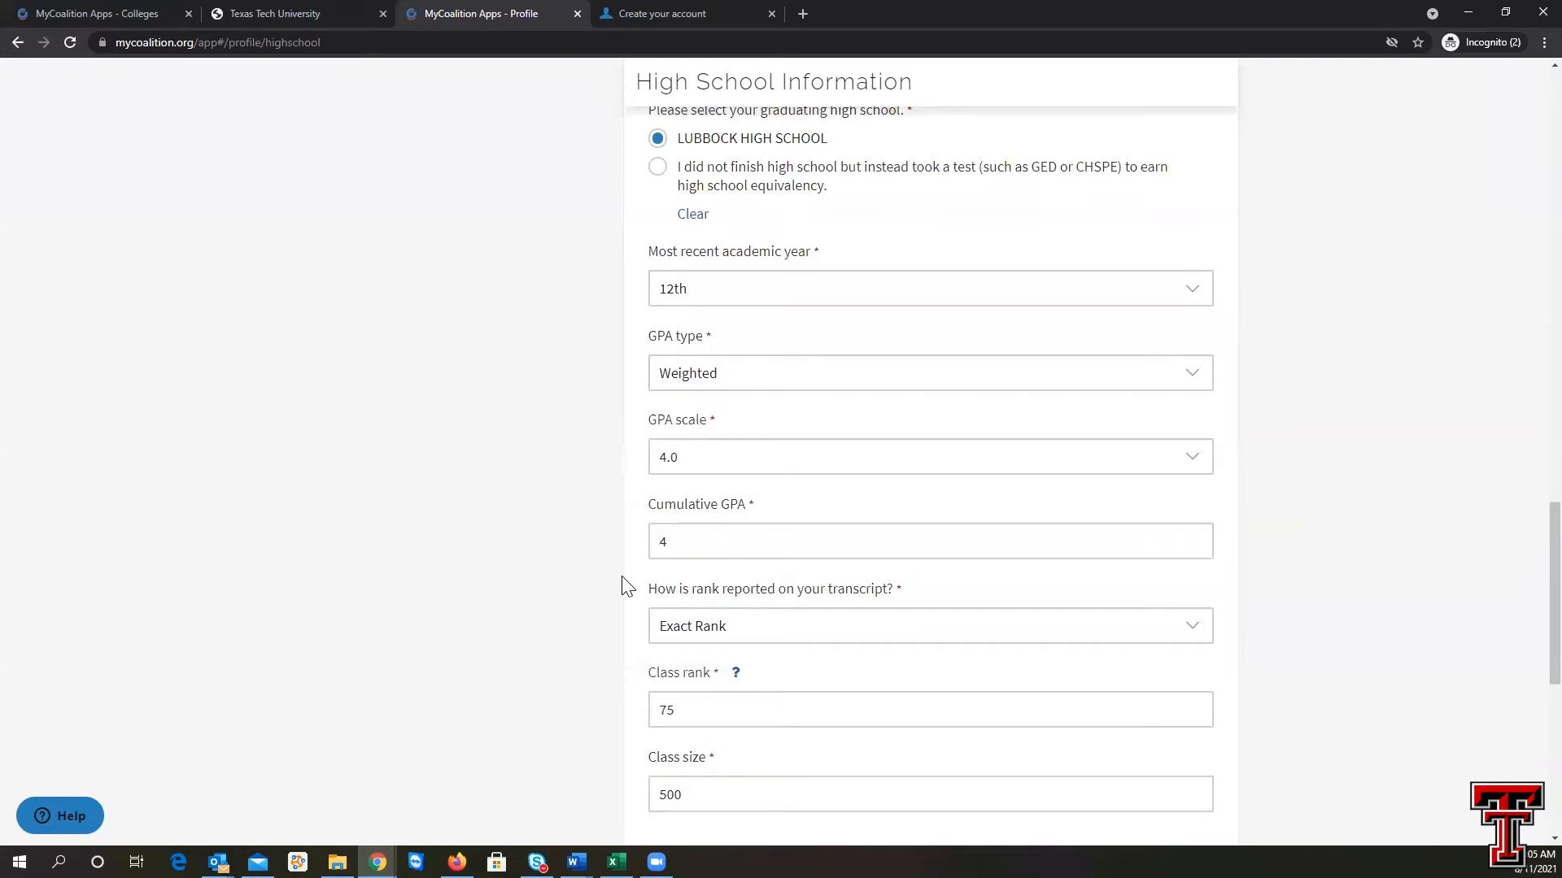
click(309, 14)
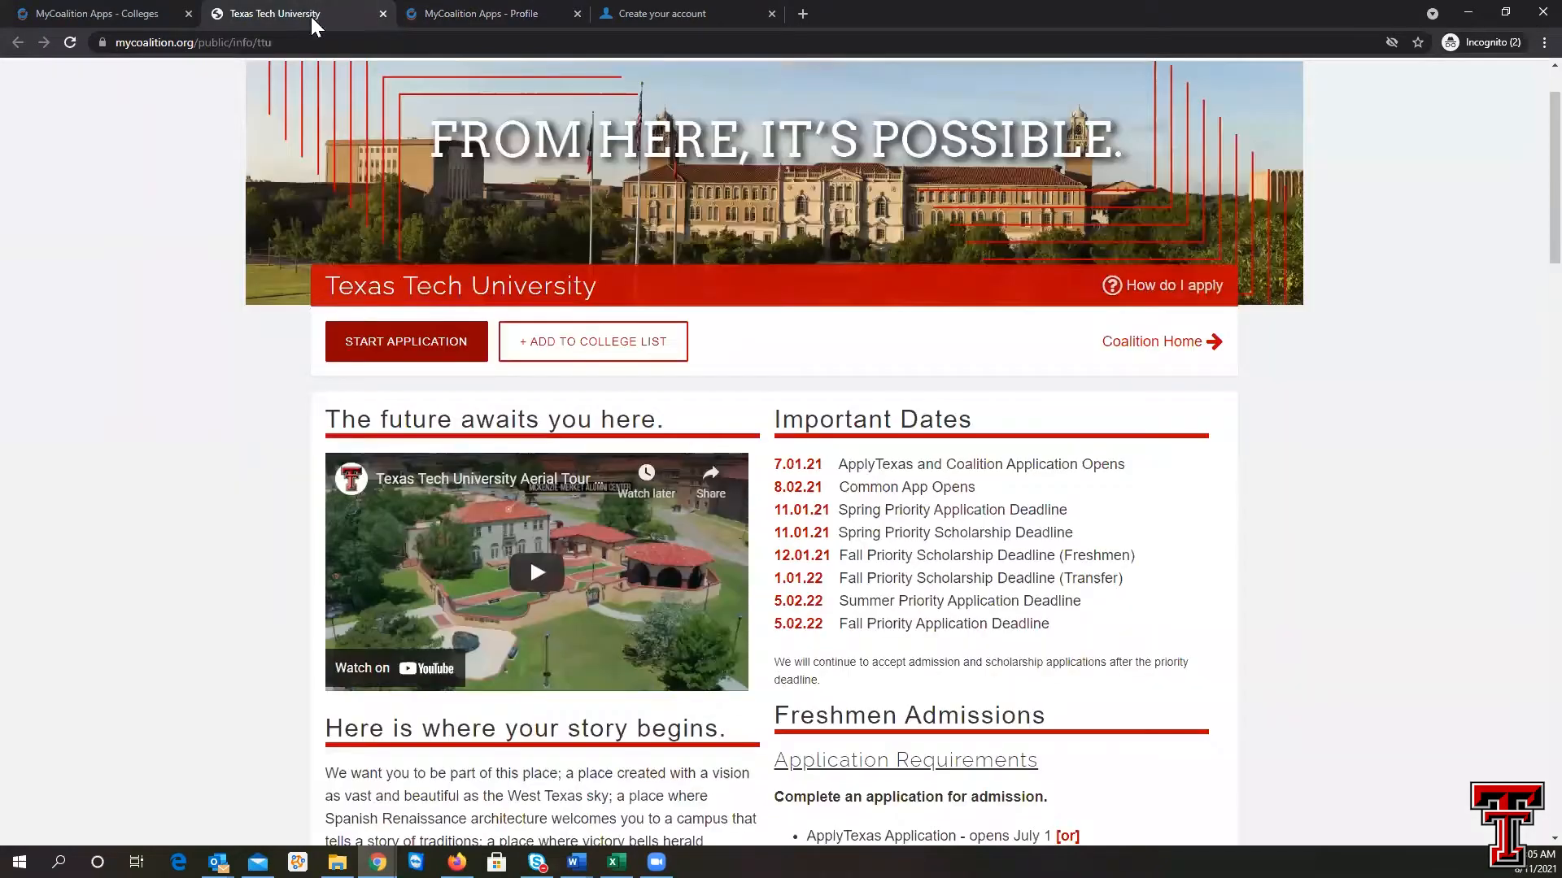
scroll(493, 348, down, 5)
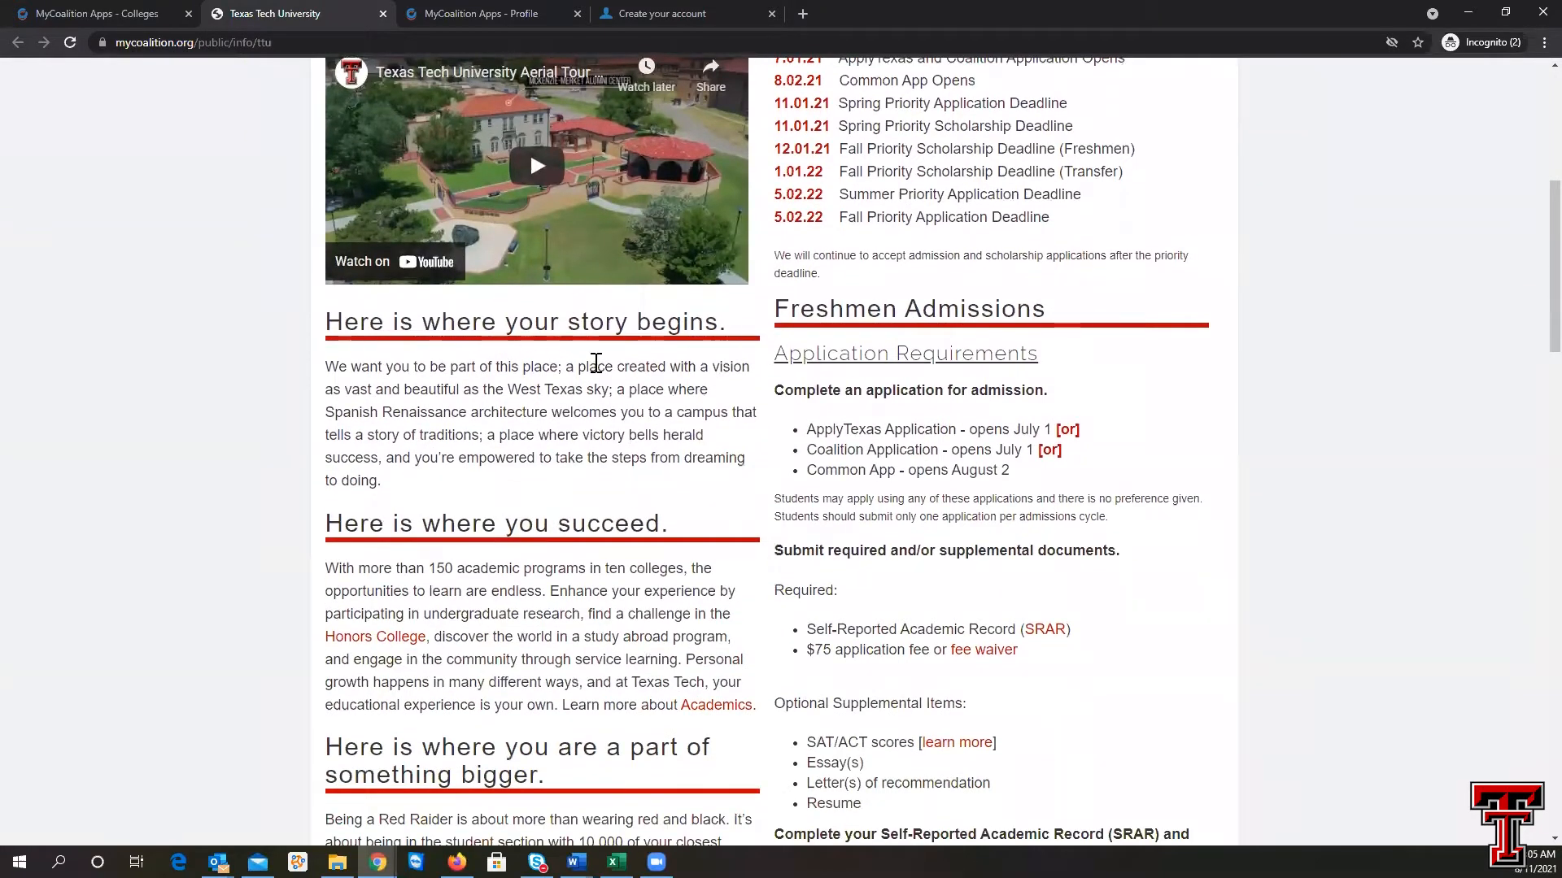
scroll(834, 439, down, 1)
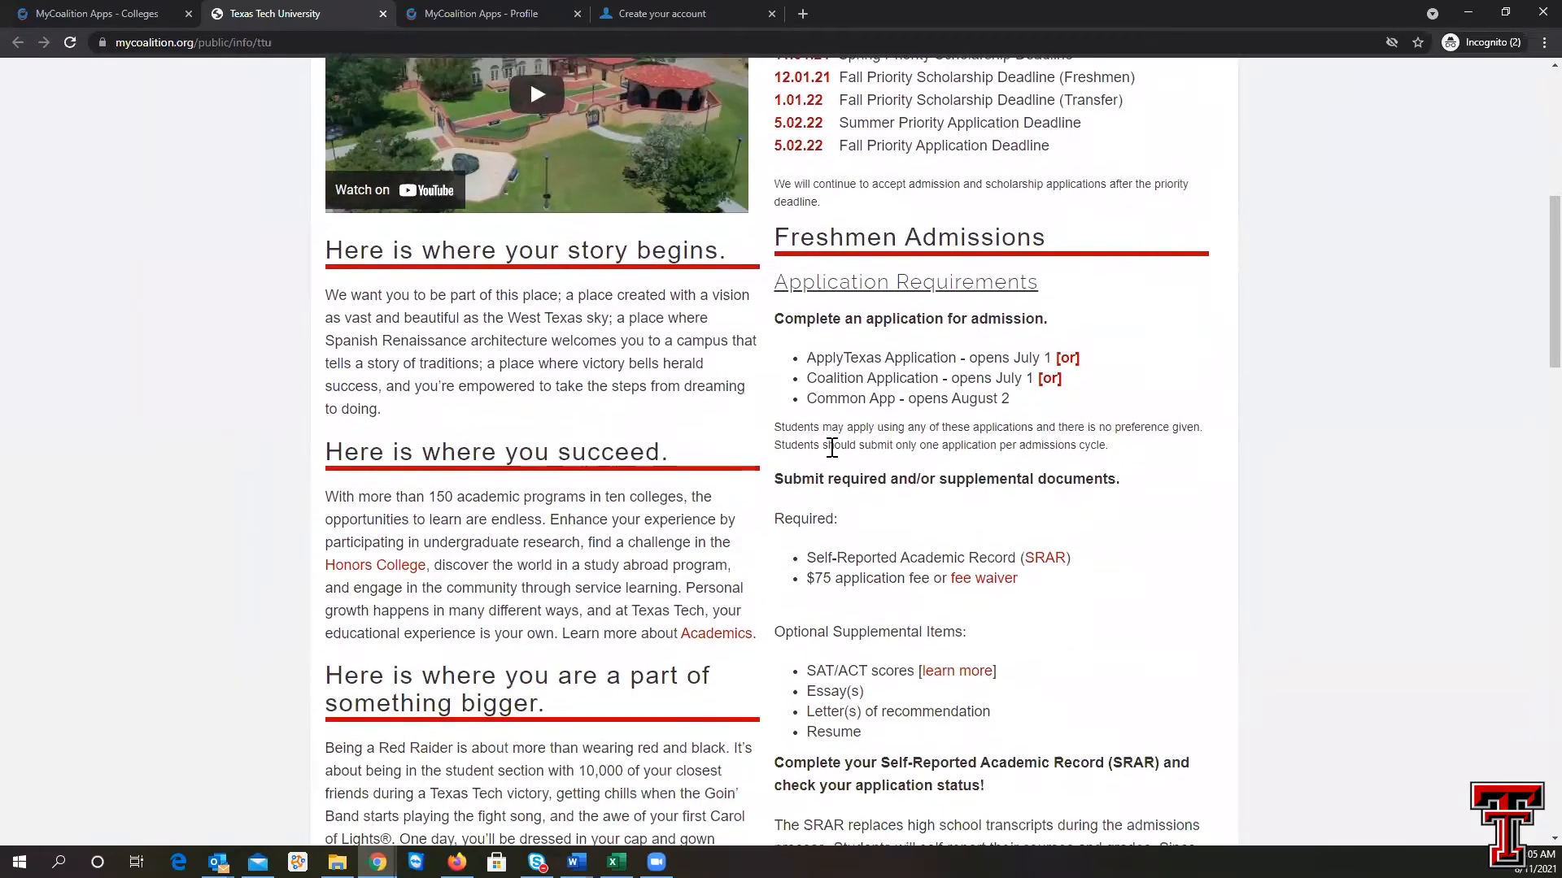
scroll(841, 435, down, 1)
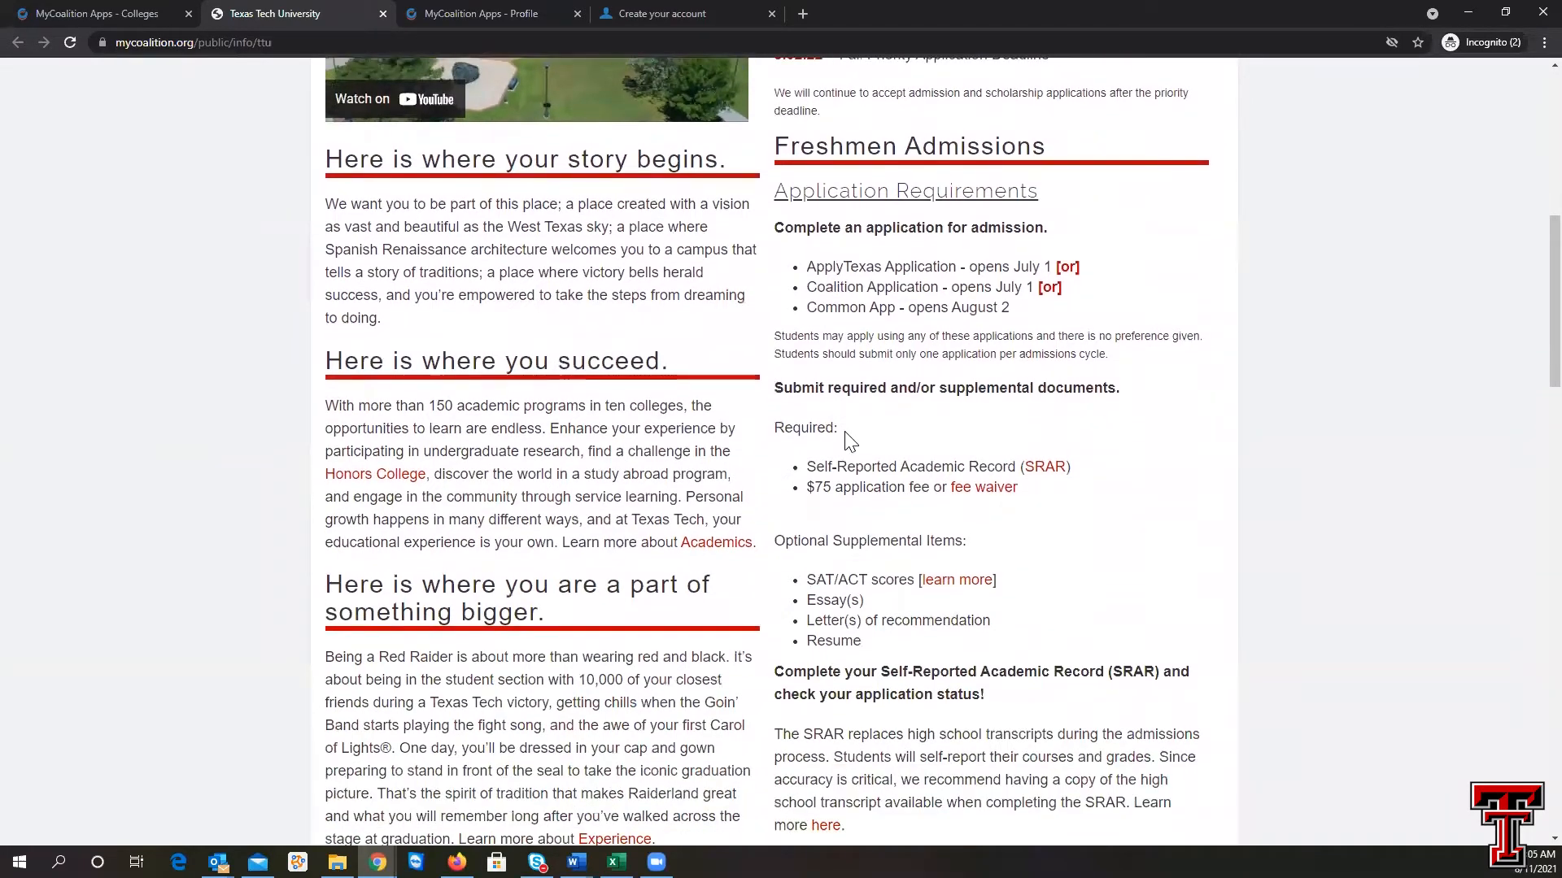
scroll(850, 441, down, 1)
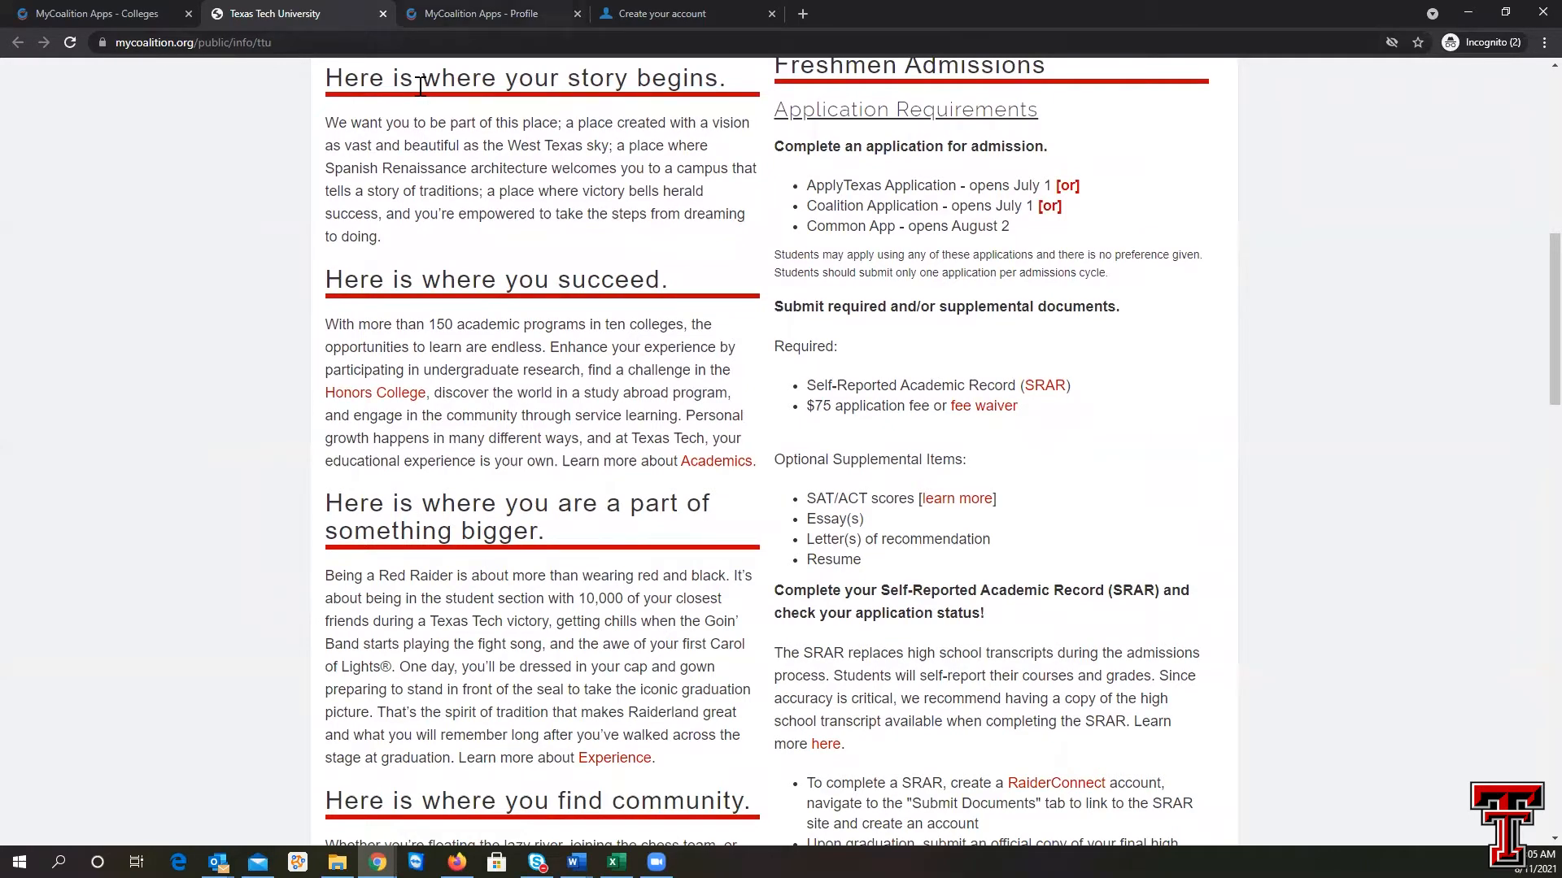
Return to the High School Information section of the profile and continue to 12th Grade Coursework
key(ctrl+Tab)
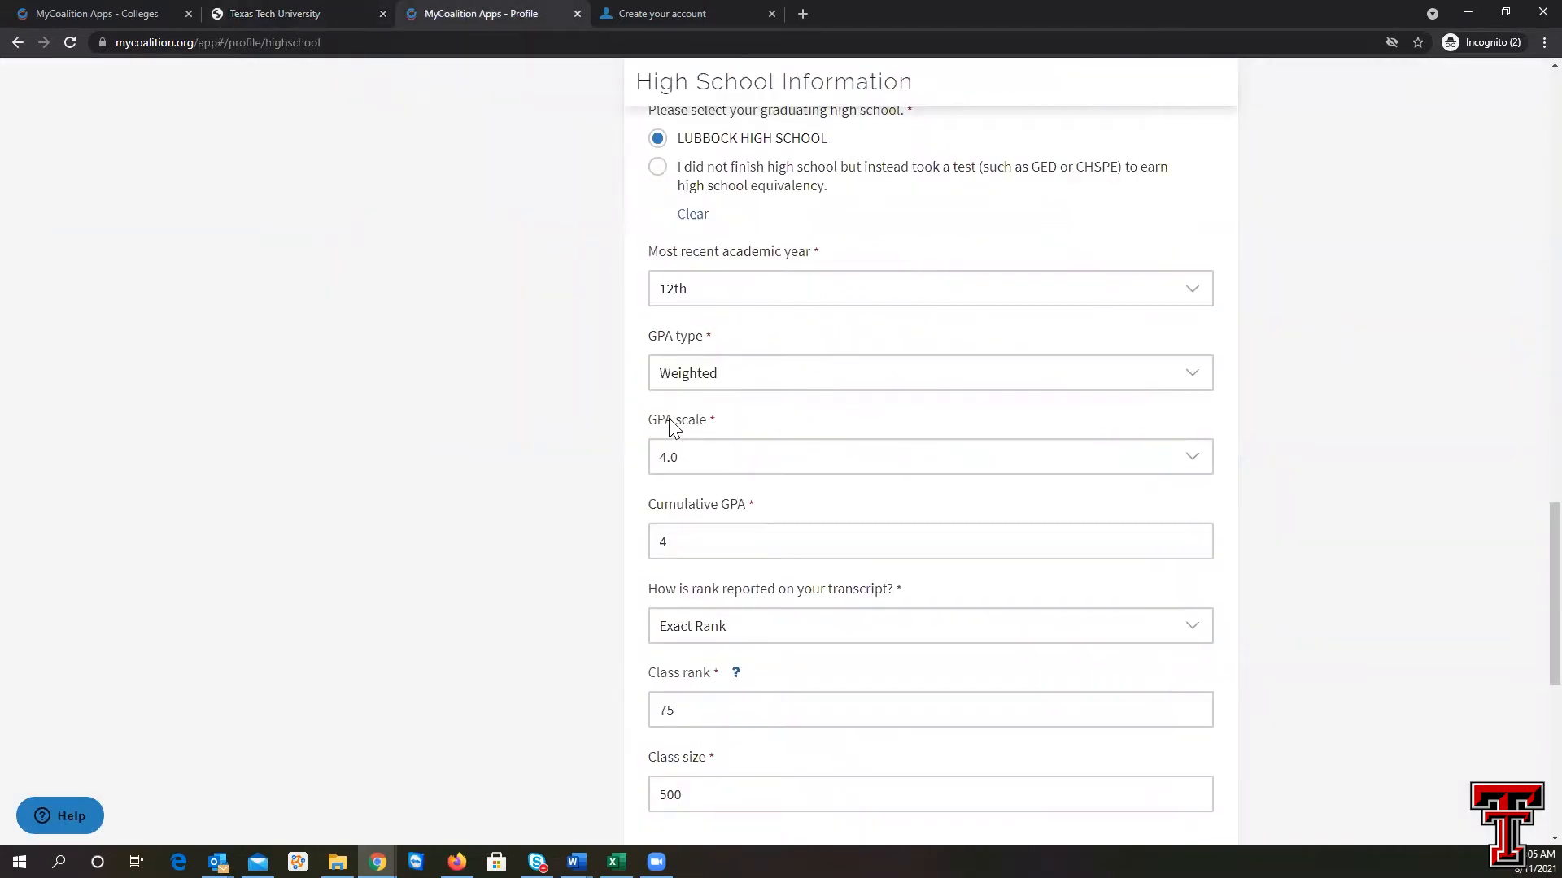
scroll(672, 427, down, 4)
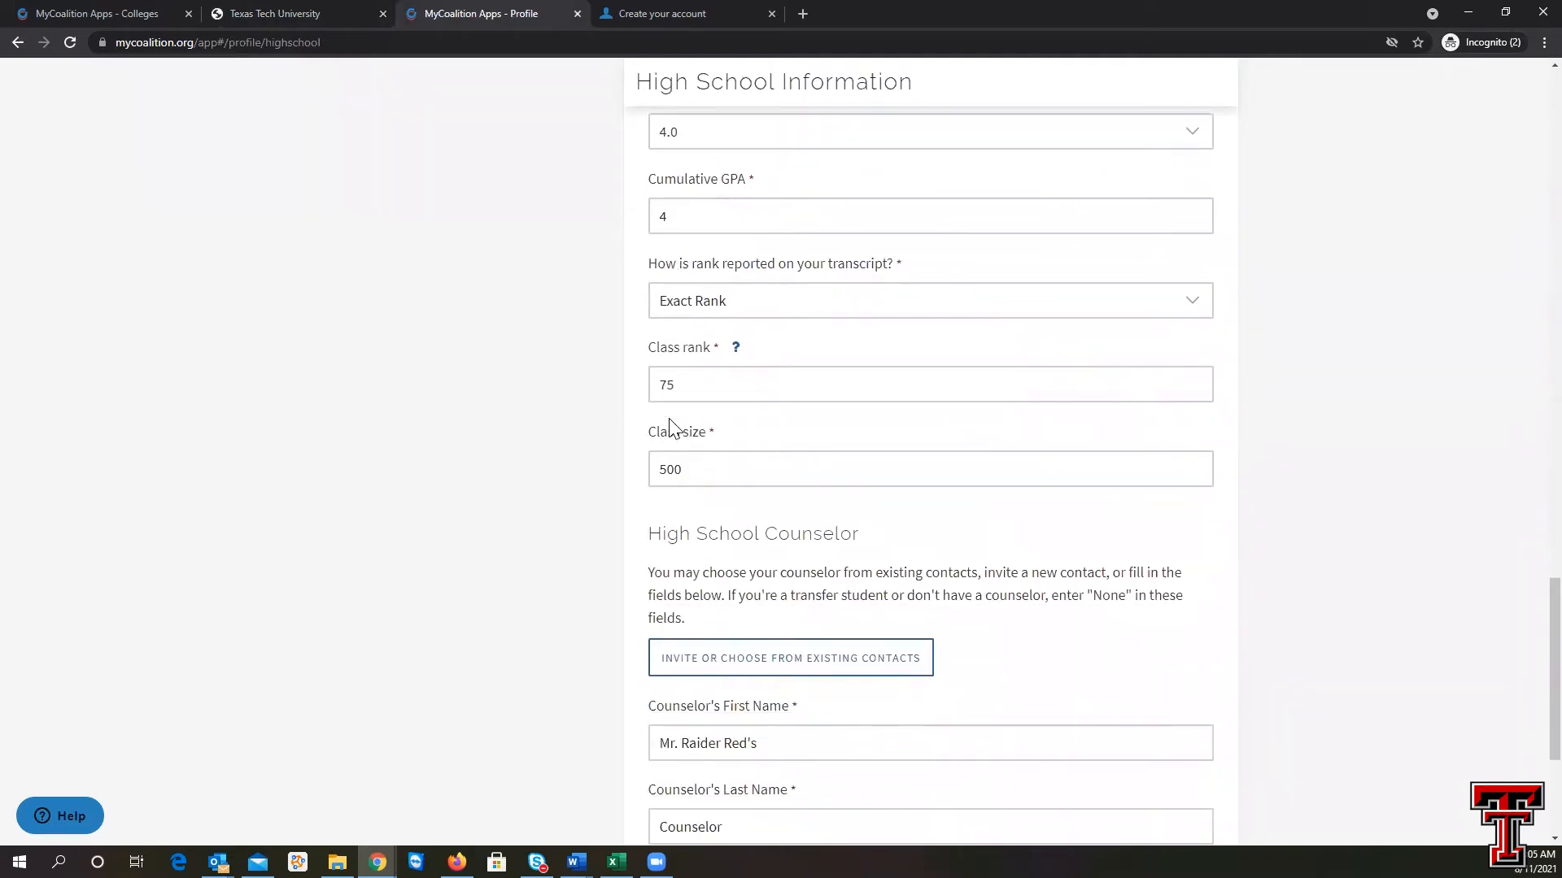
scroll(672, 427, down, 3)
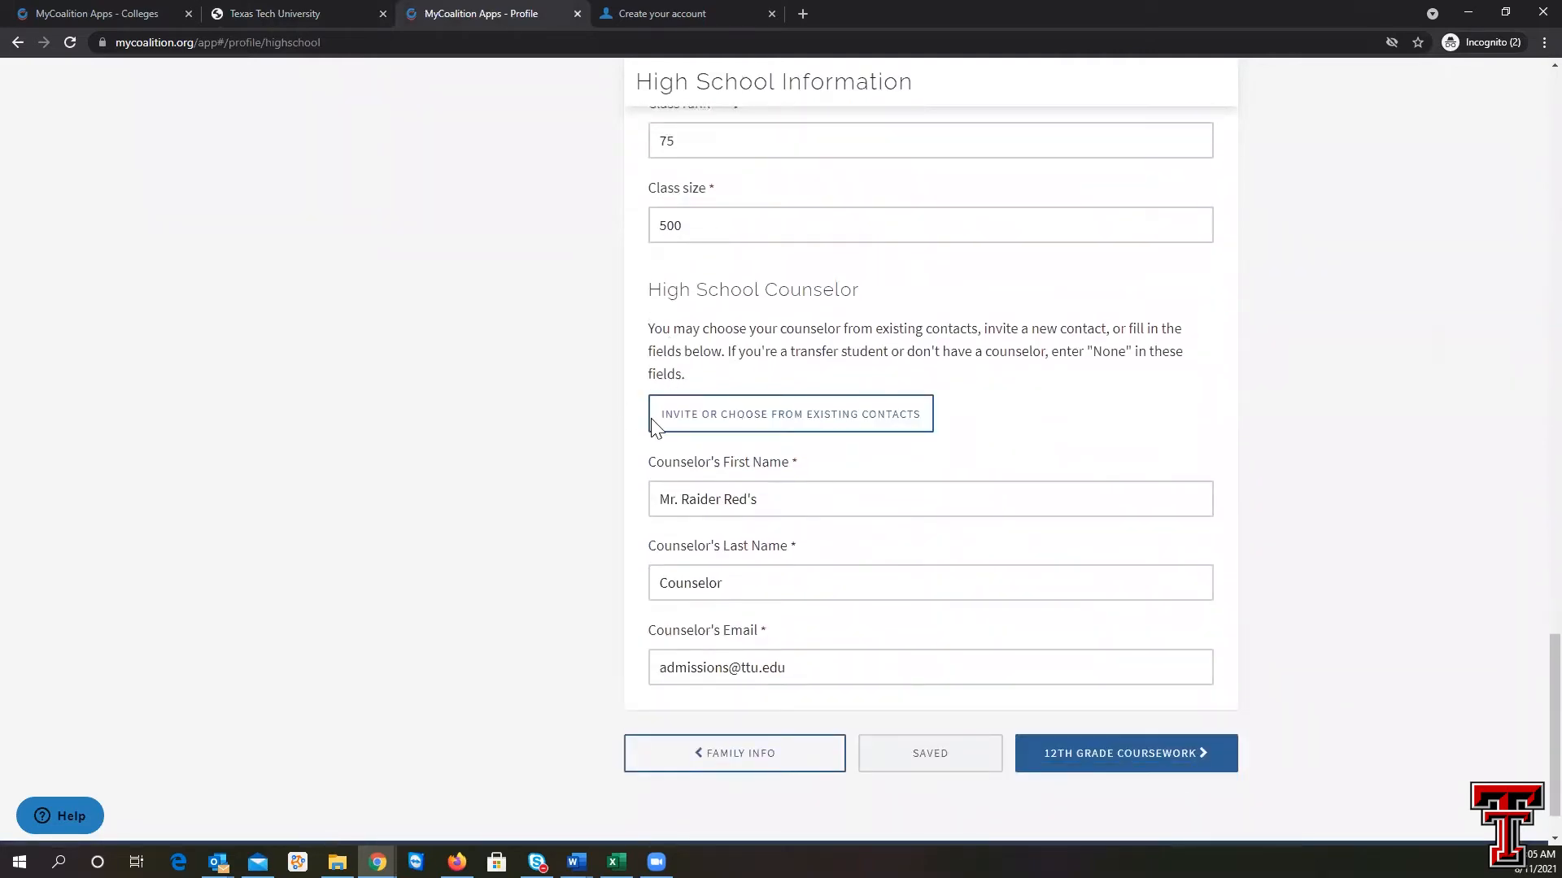
click(1127, 769)
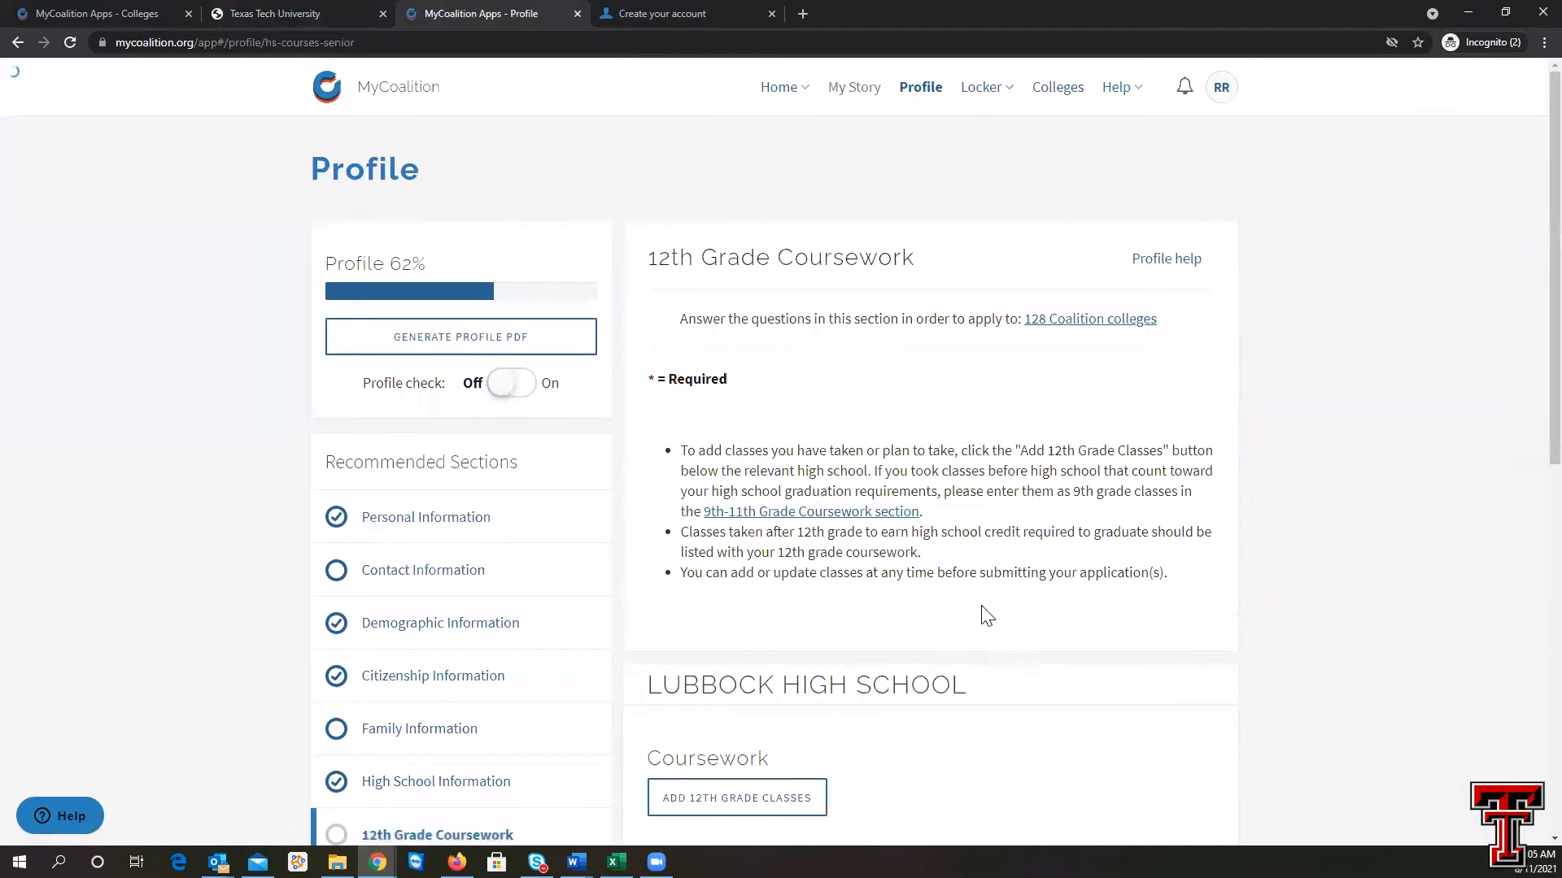
Review the 12th Grade Coursework instructions, the listed Lubbock High School classes, the completion checkbox and the explanation field
scroll(982, 617, down, 2)
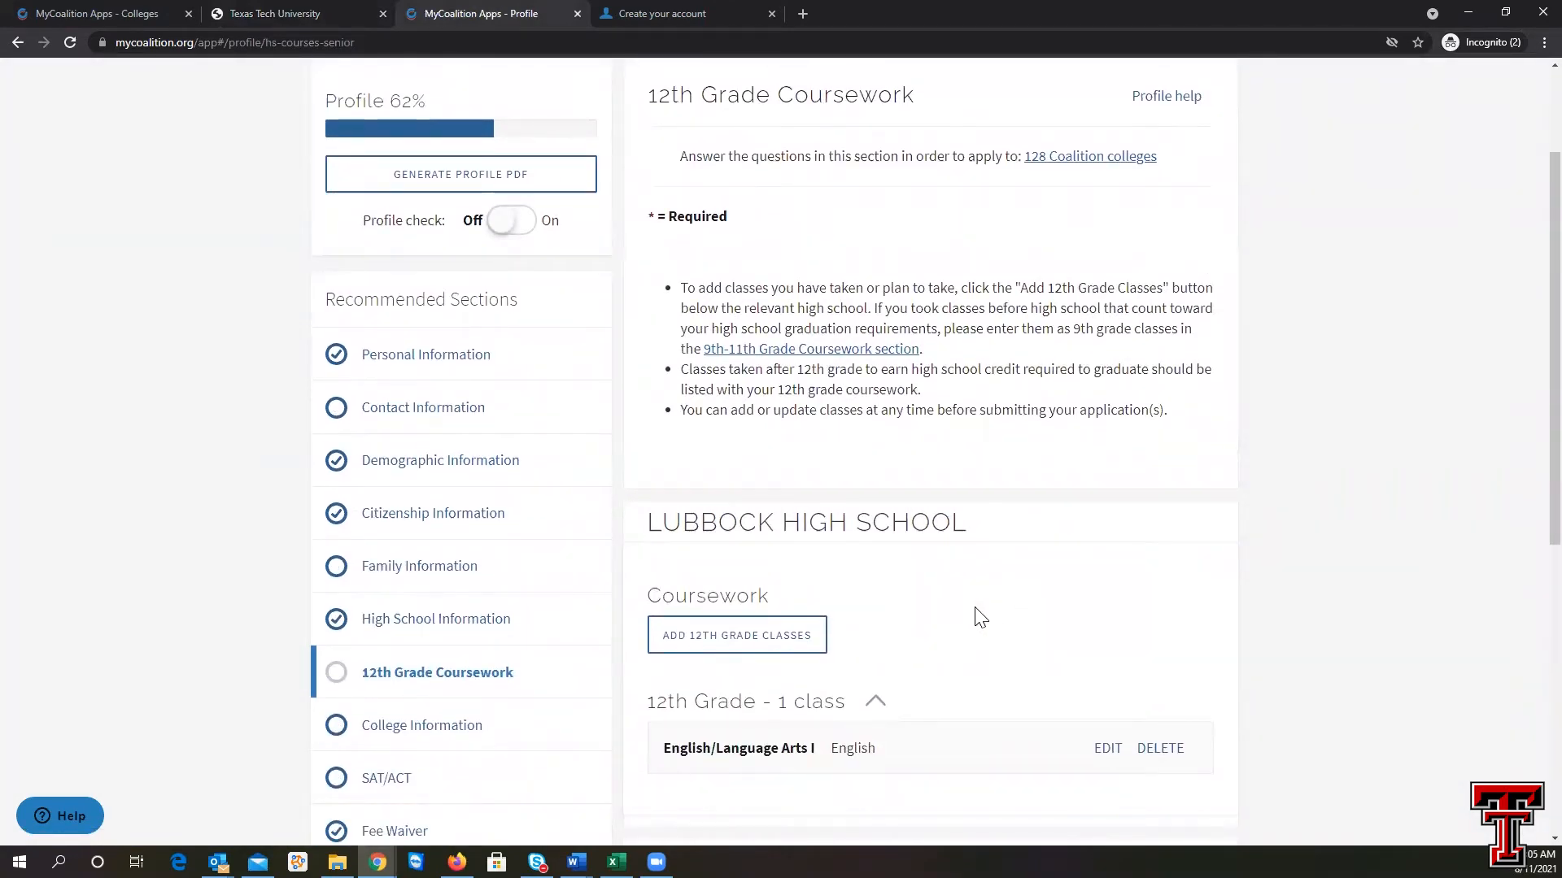
scroll(980, 617, down, 1)
scroll(980, 617, up, 3)
scroll(980, 616, down, 2)
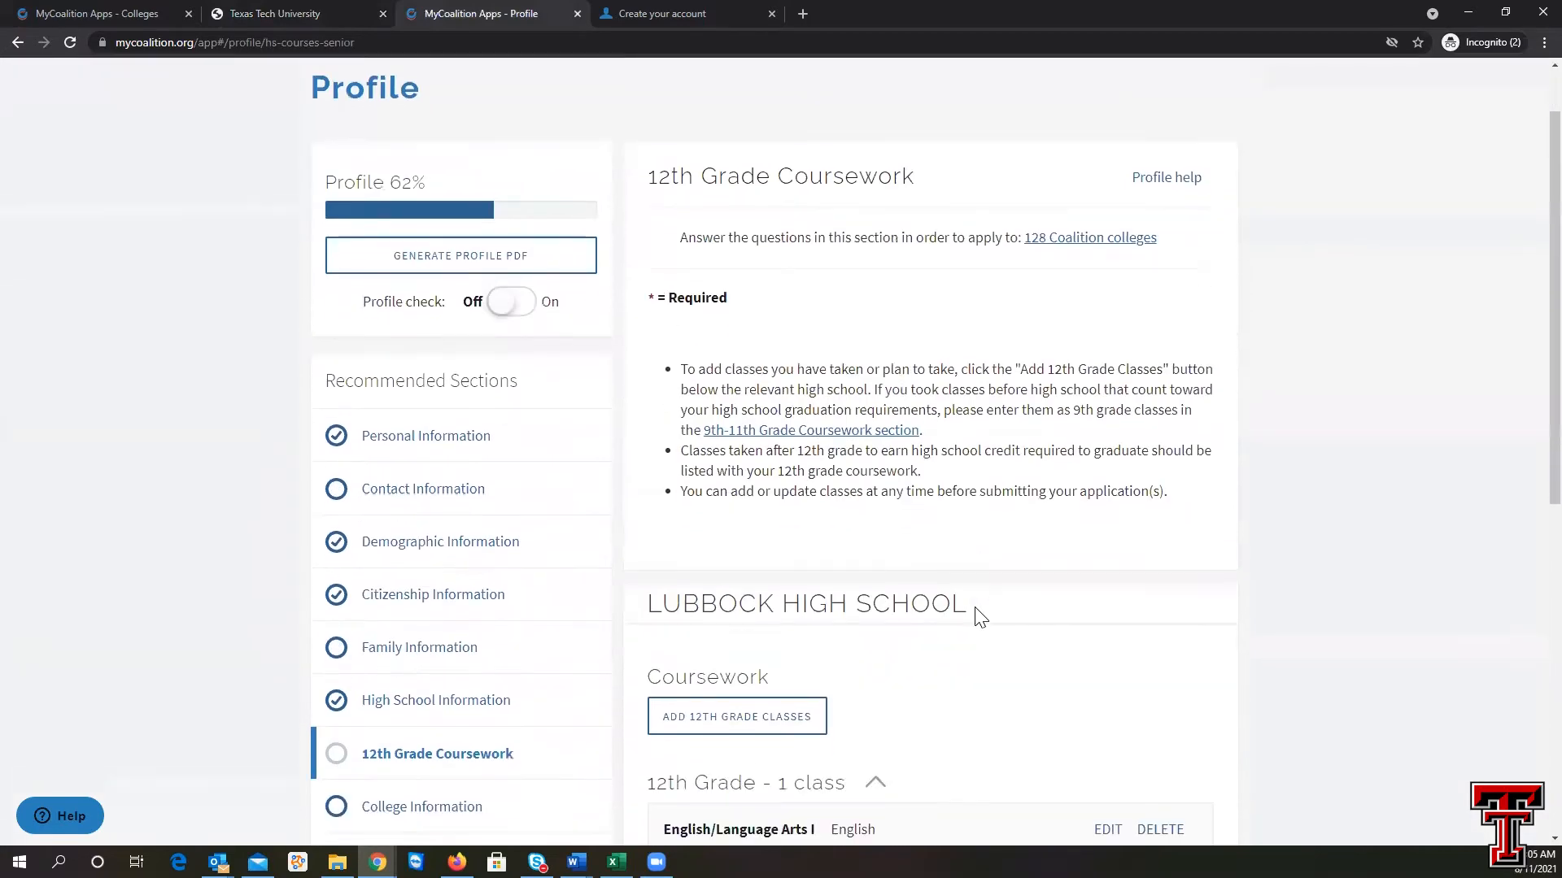
scroll(980, 617, down, 2)
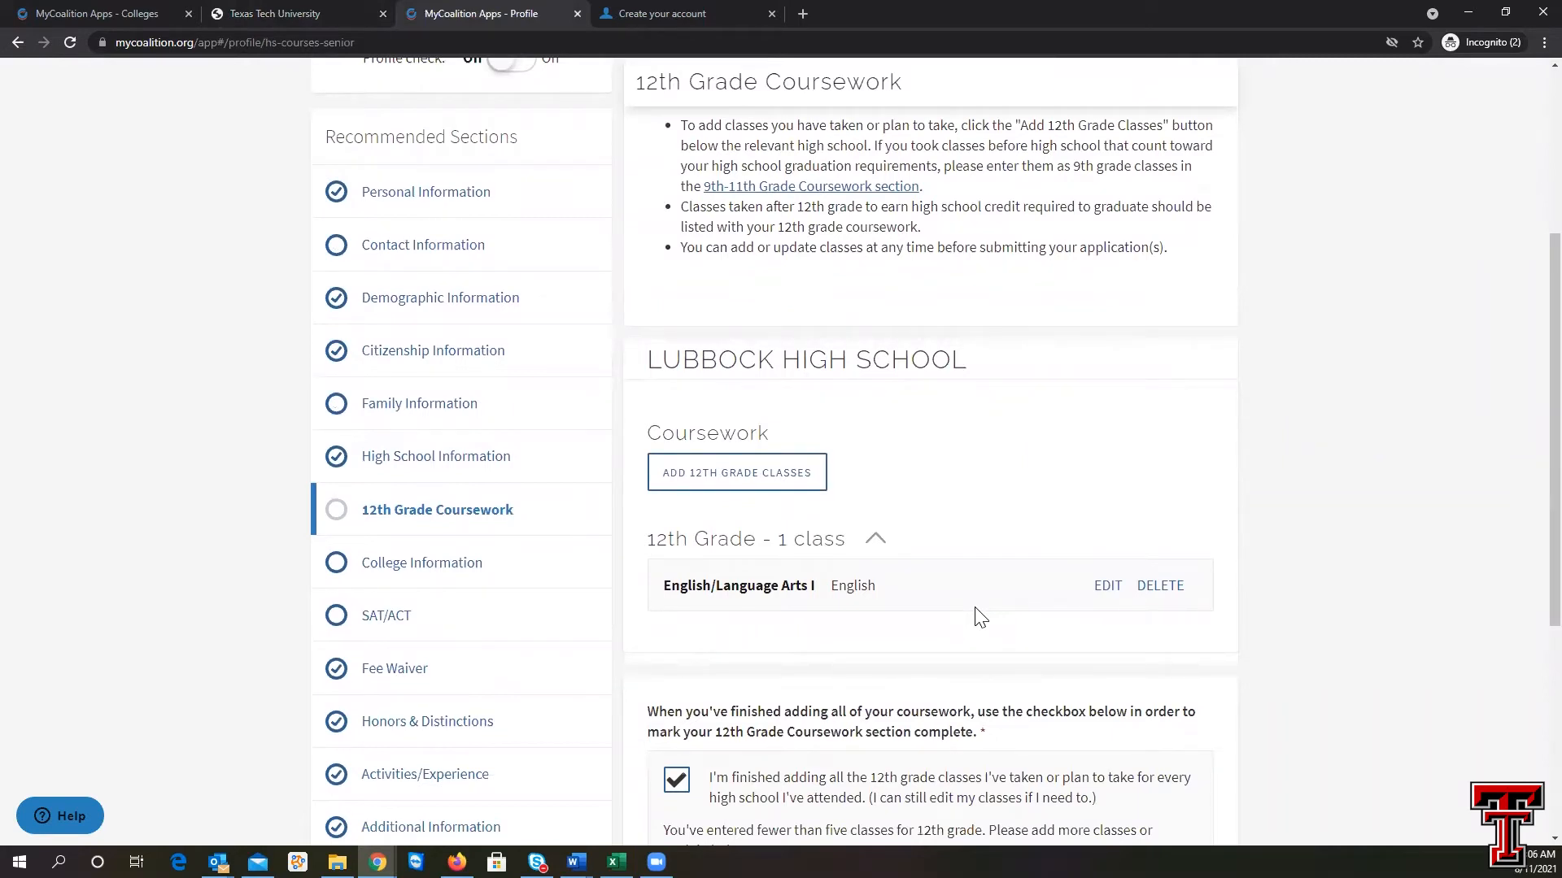
scroll(980, 616, down, 1)
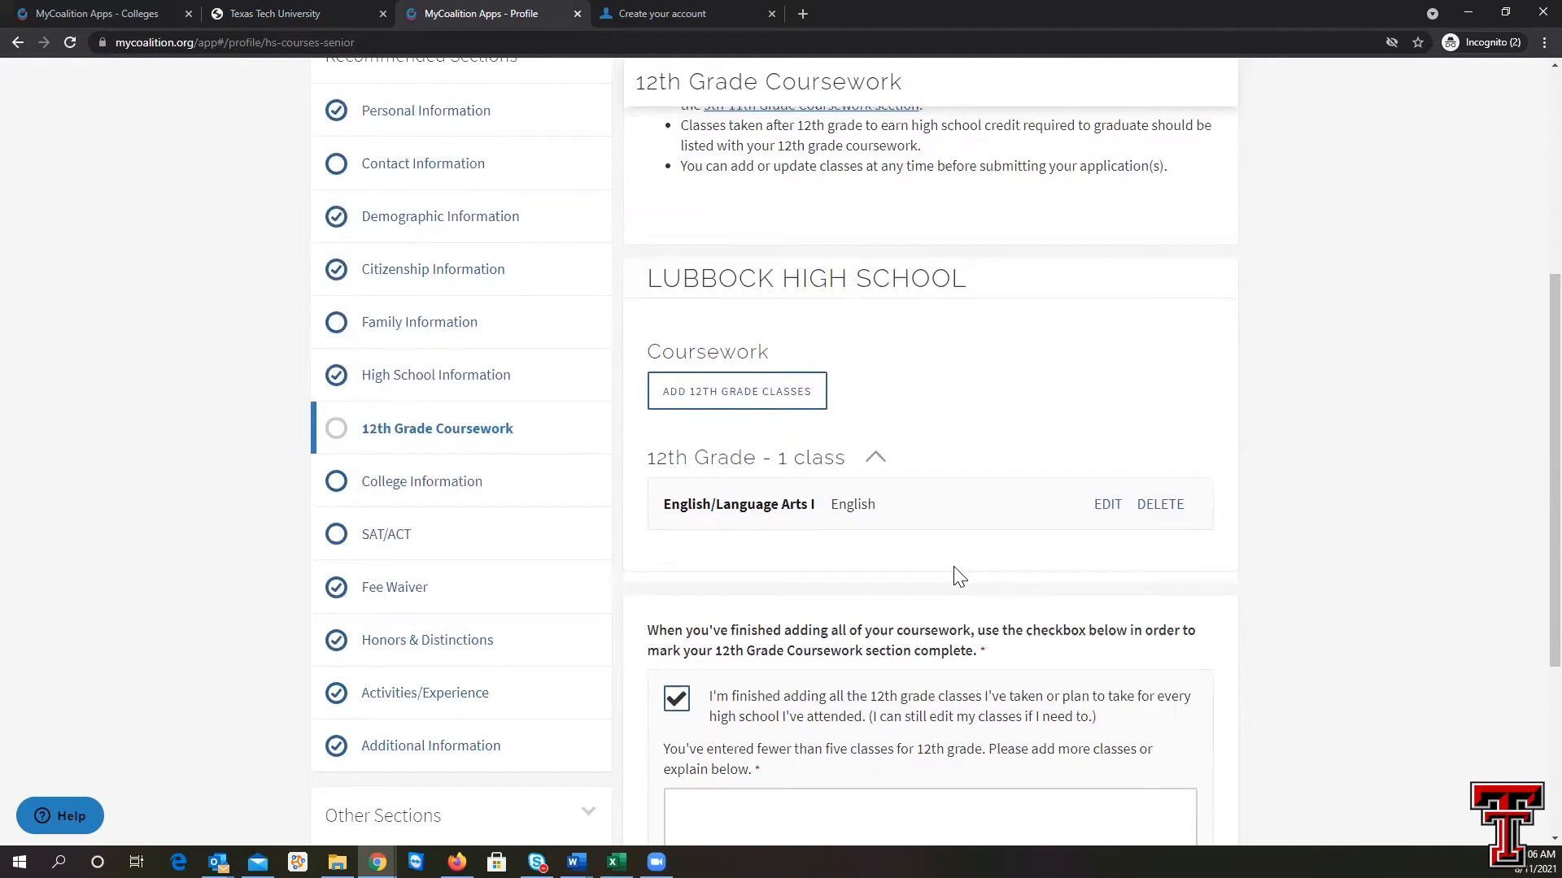
scroll(959, 575, down, 2)
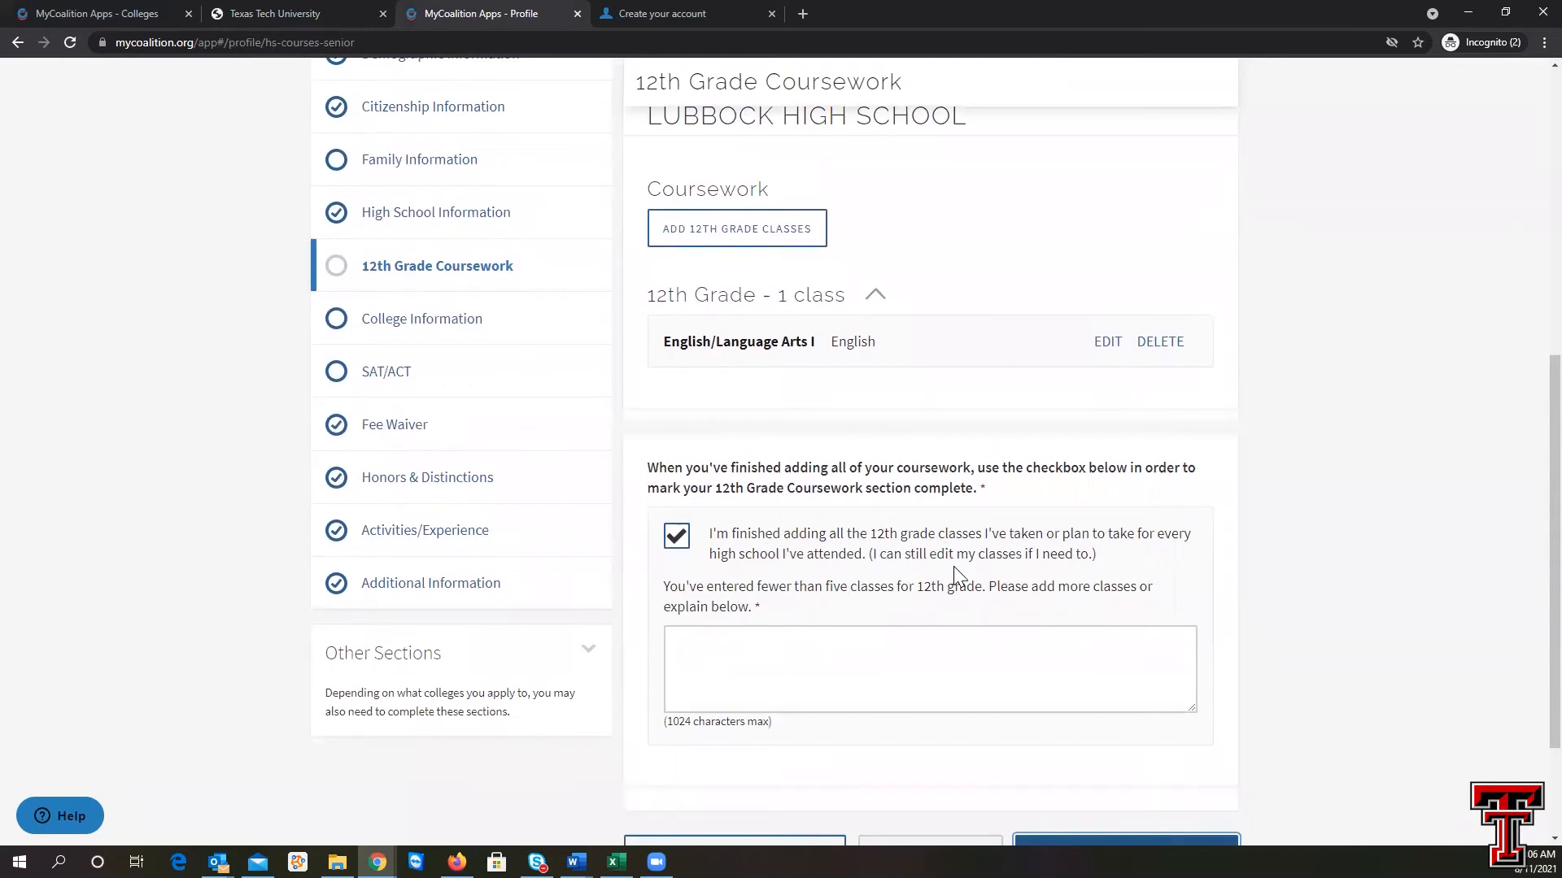
scroll(954, 566, down, 1)
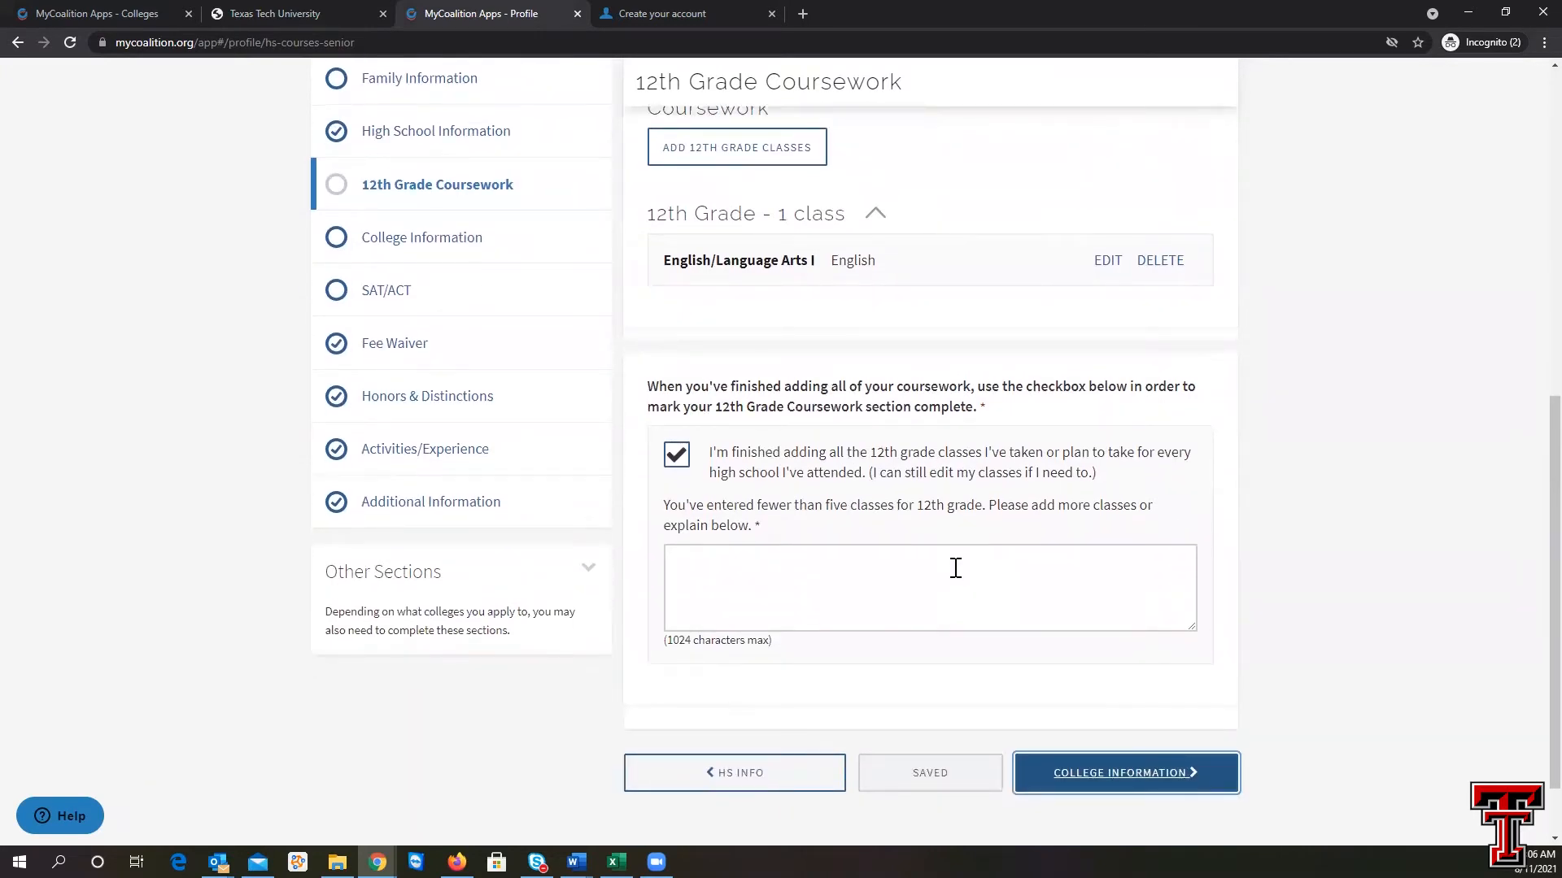
scroll(955, 568, down, 1)
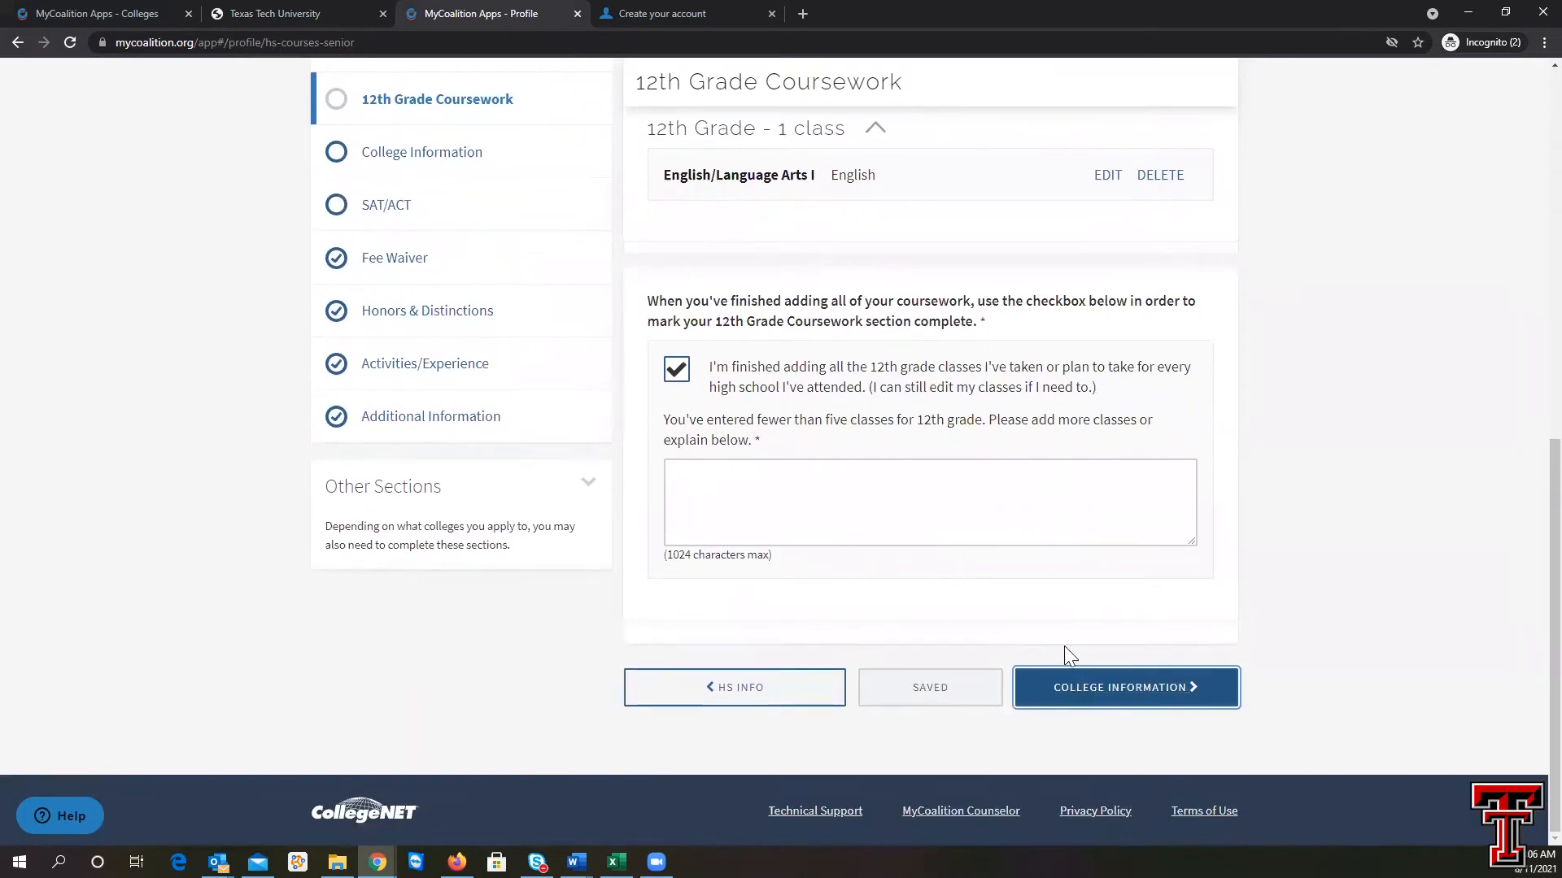
Open College Information and review the questions on college courses and credits, including the help note for credits earned to date
click(1092, 687)
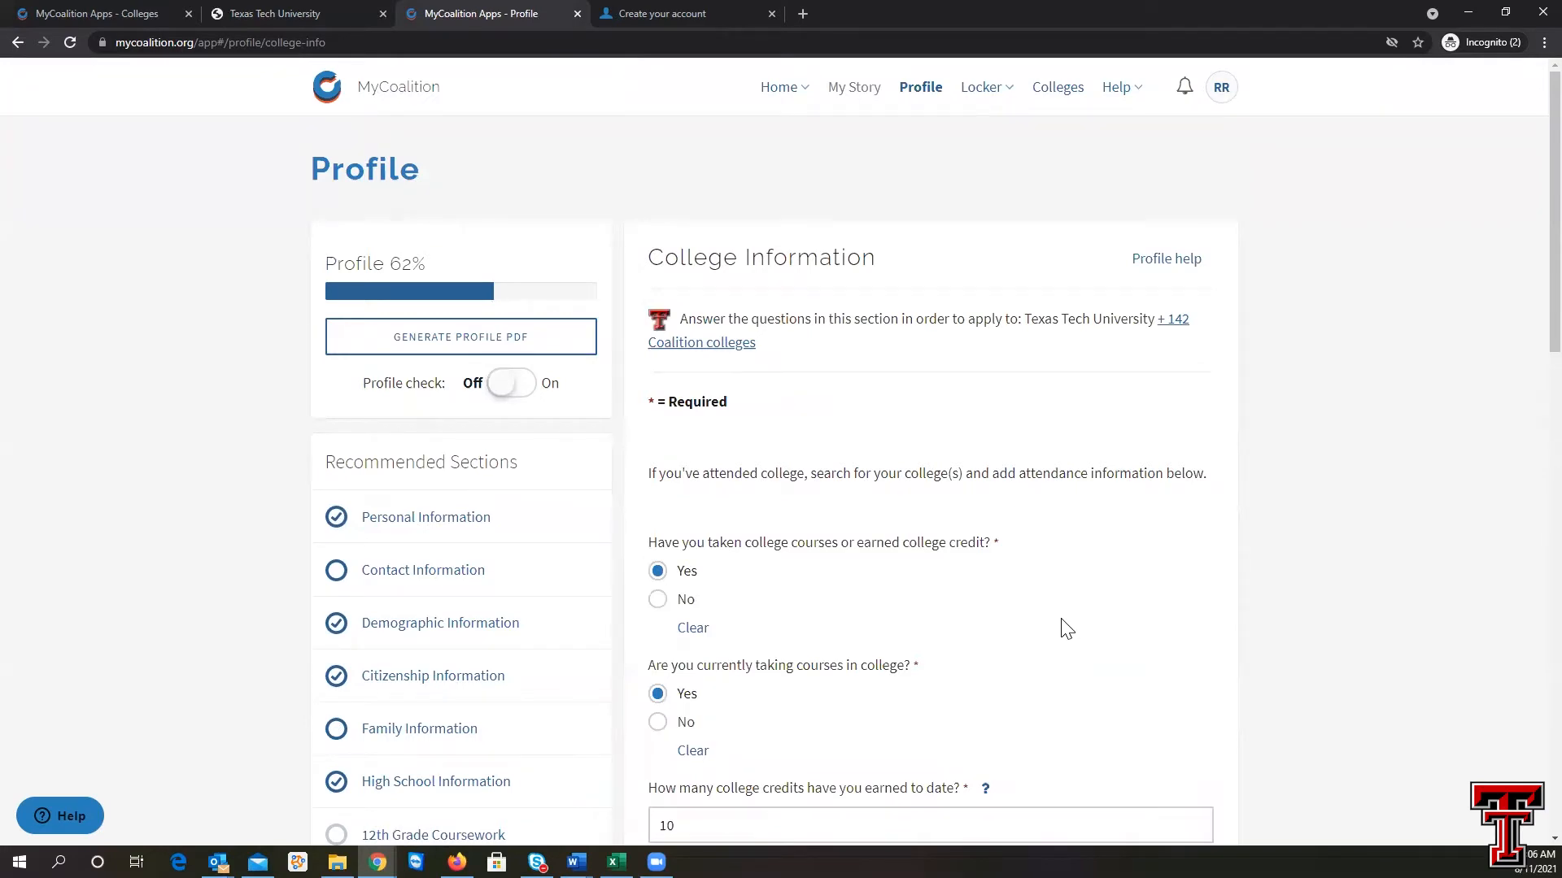
scroll(1066, 629, down, 1)
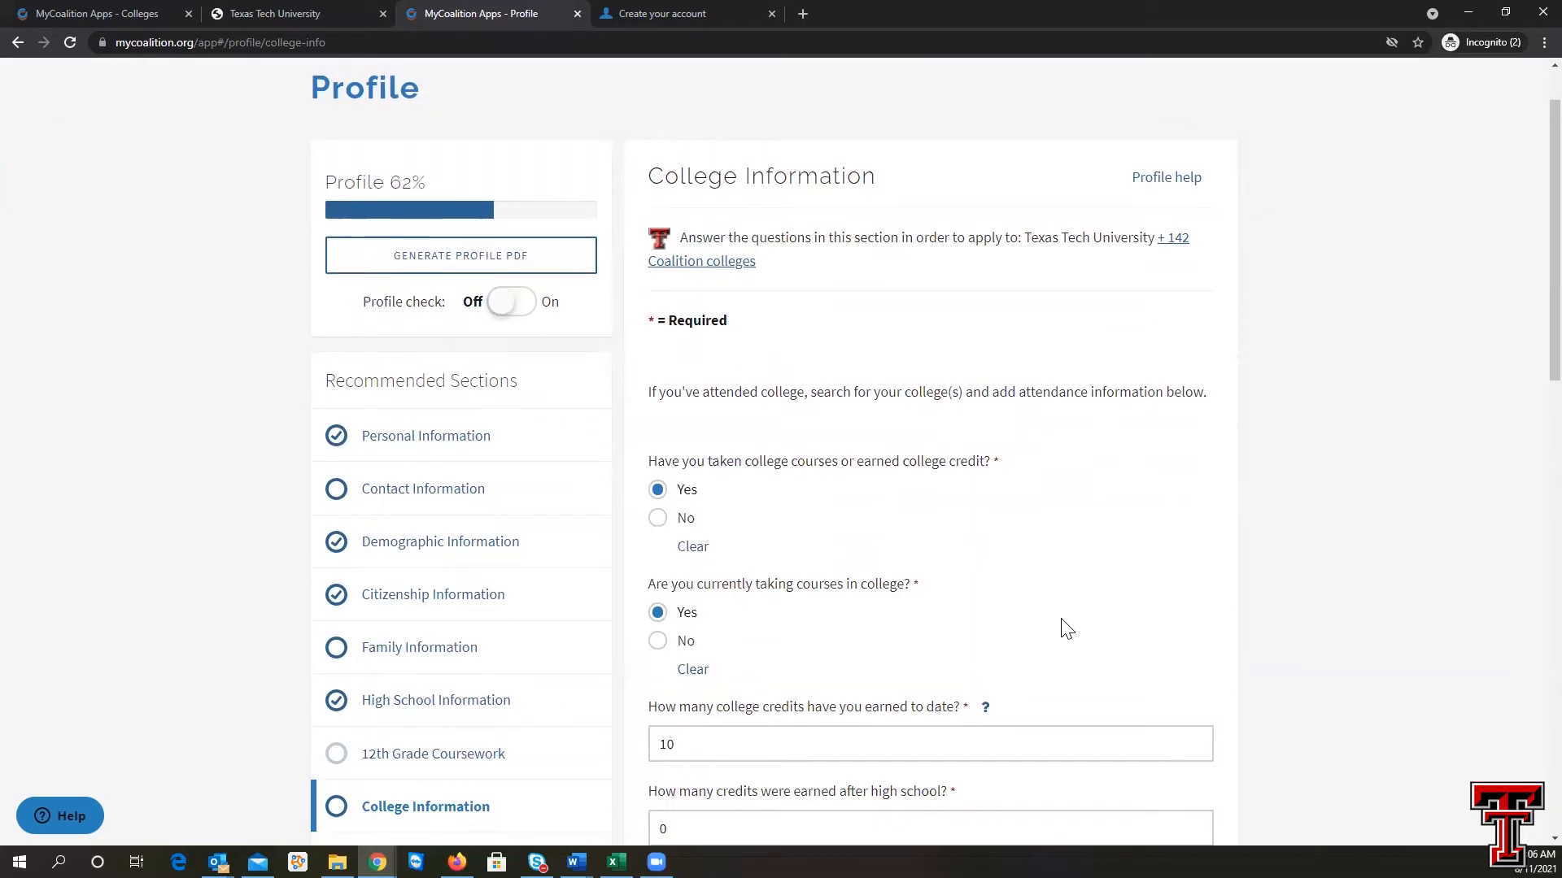
scroll(1066, 628, down, 1)
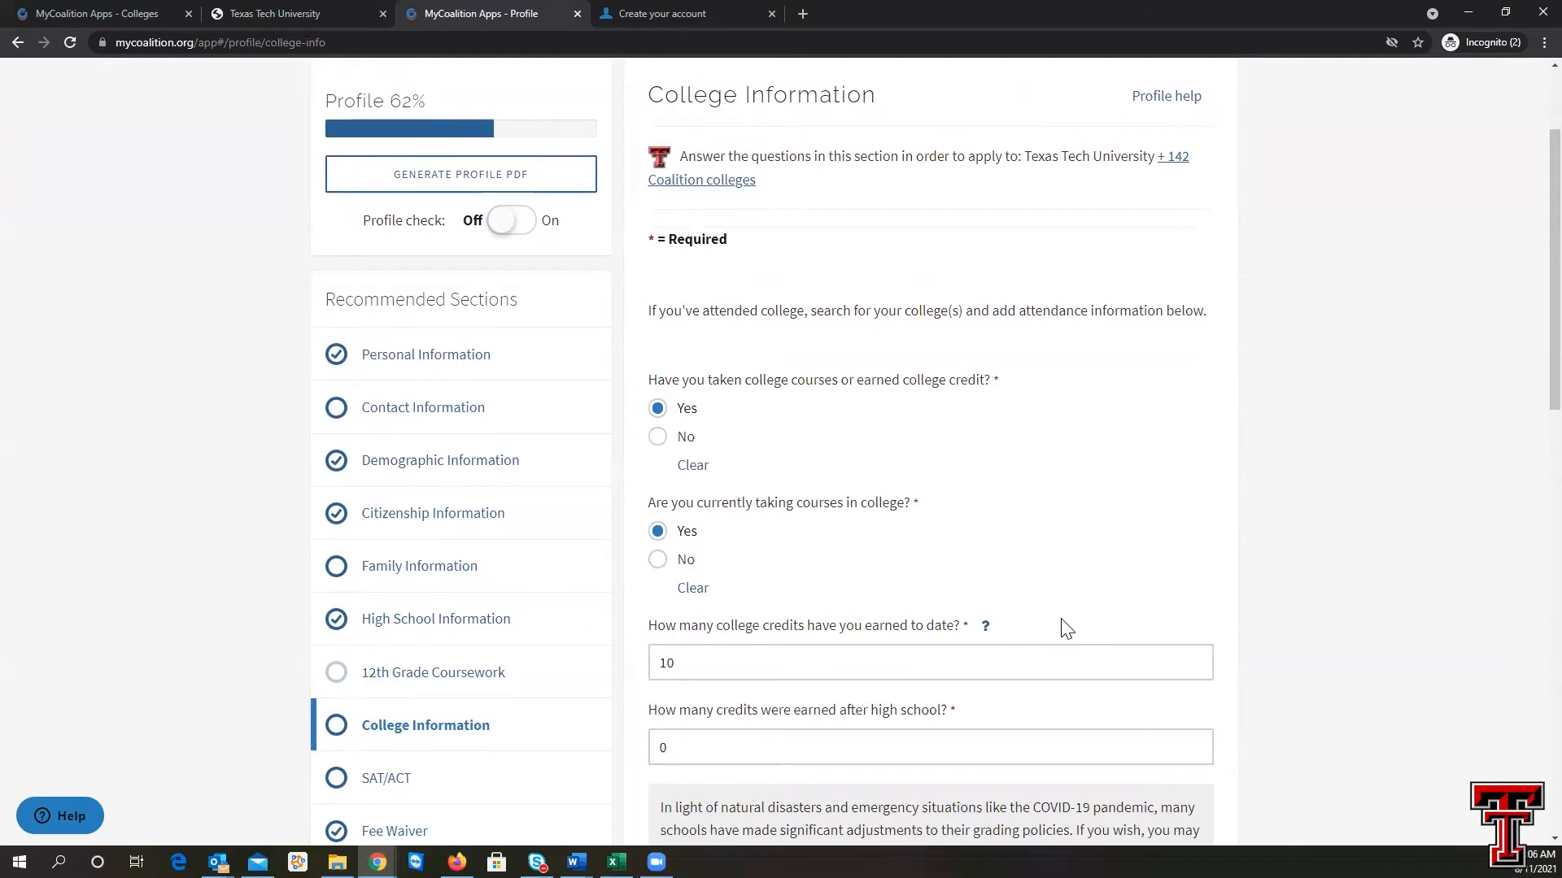
scroll(1066, 629, down, 1)
click(984, 546)
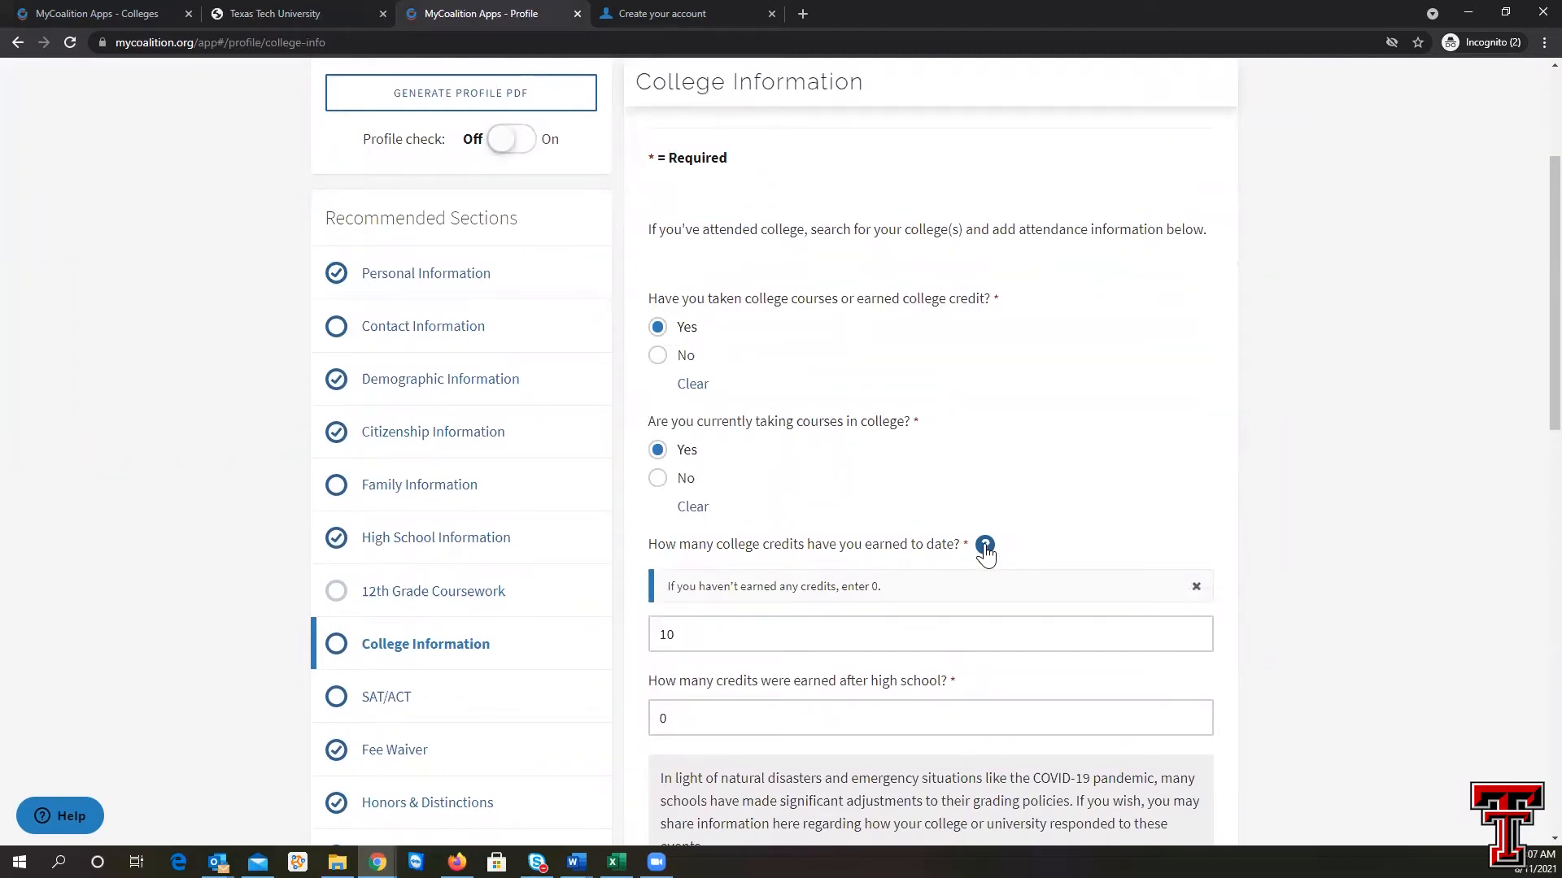
scroll(985, 553, down, 1)
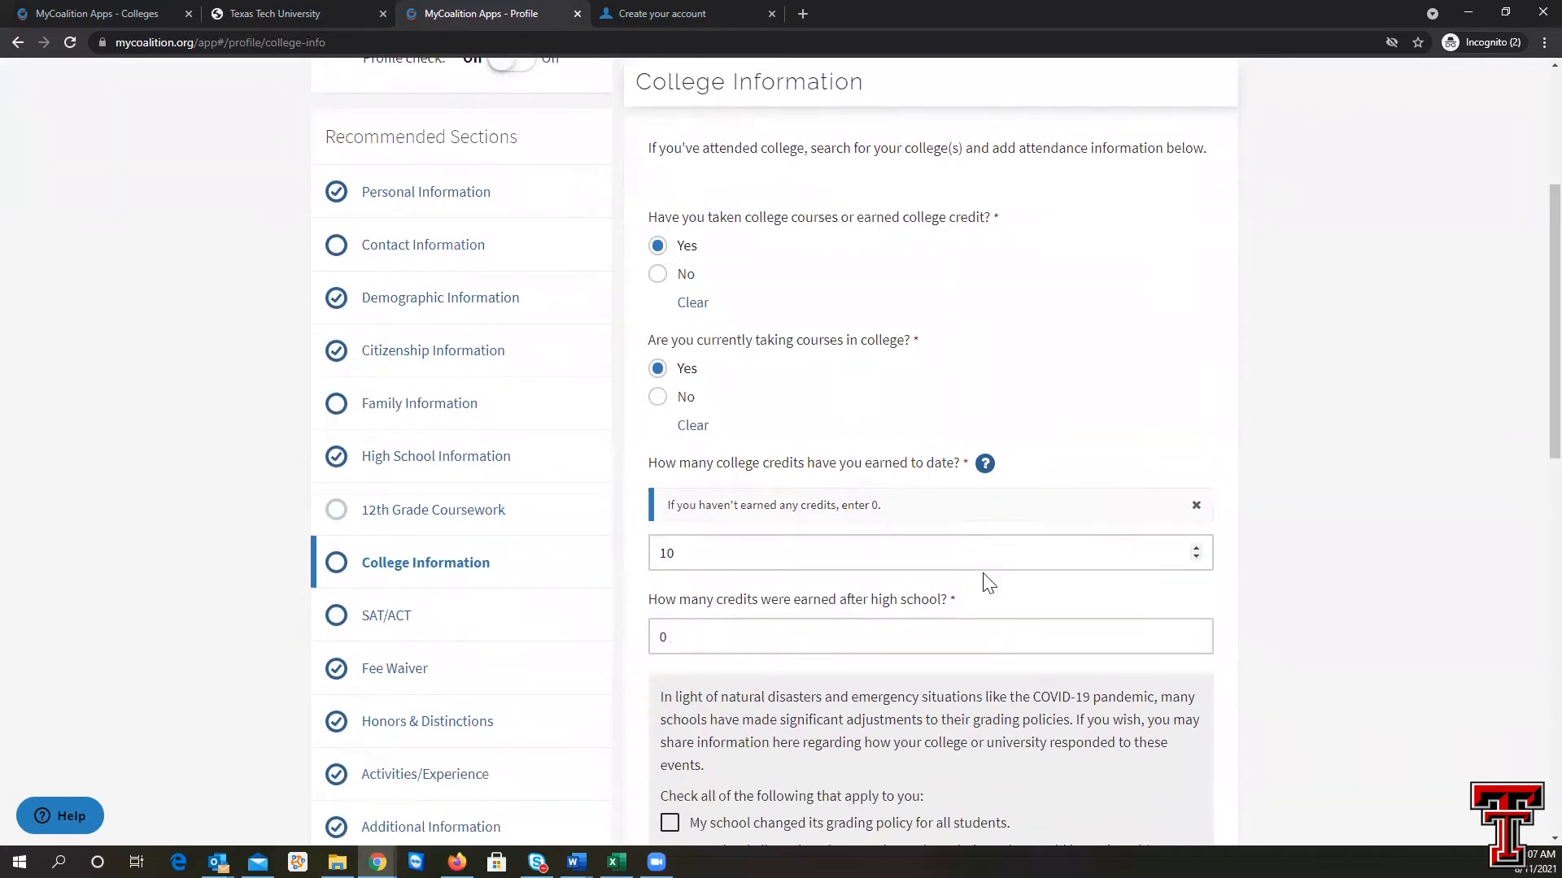
Review the credits earned after high school and the checkboxes about the college's grading policy changes during emergencies
scroll(986, 582, down, 3)
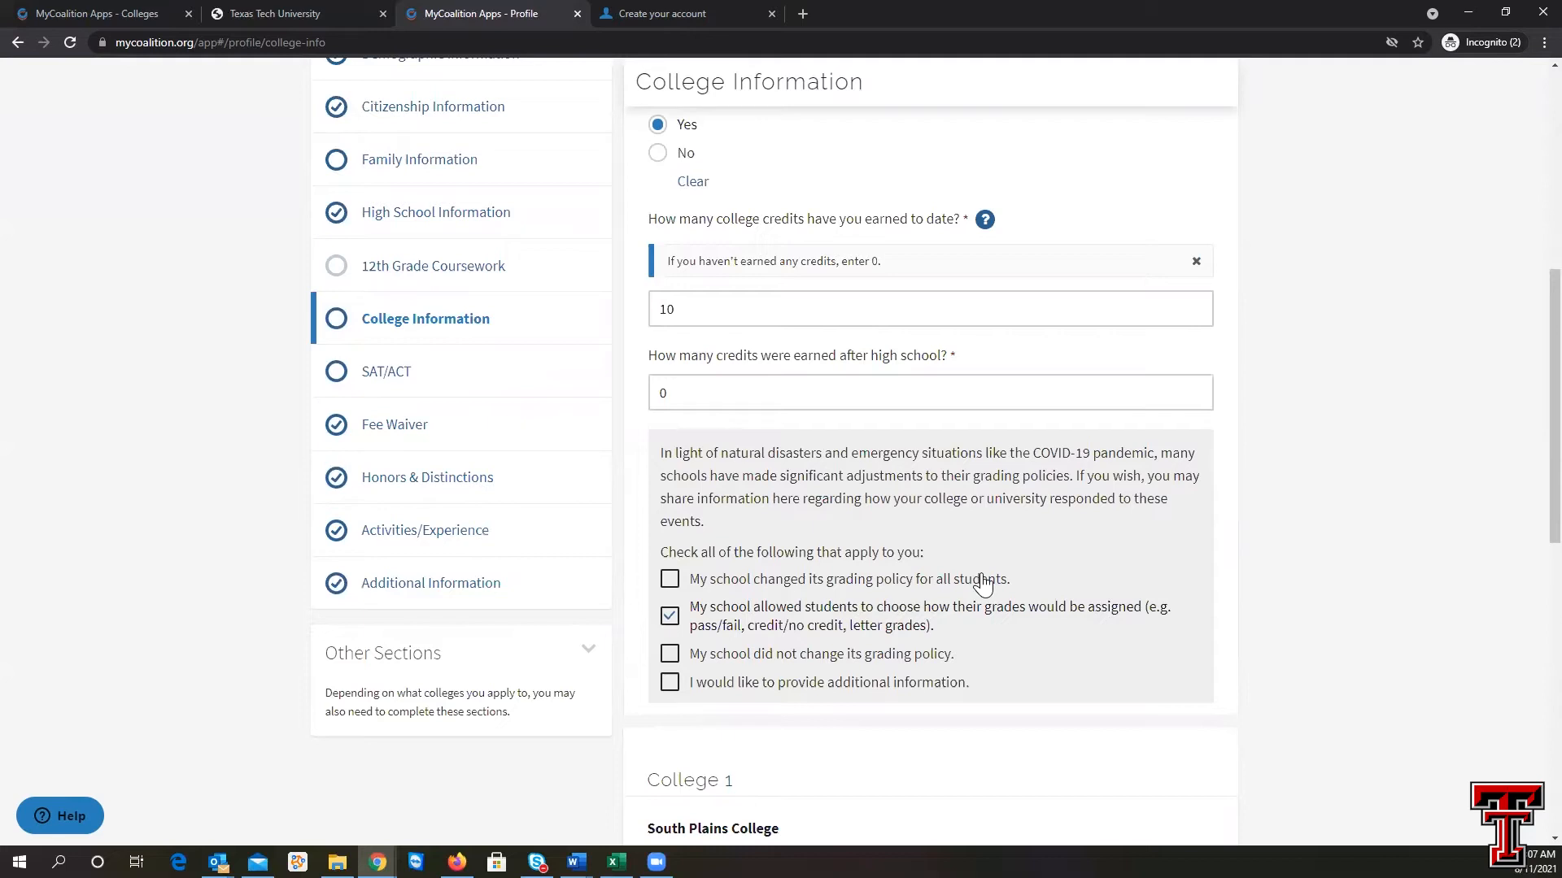
scroll(983, 582, down, 1)
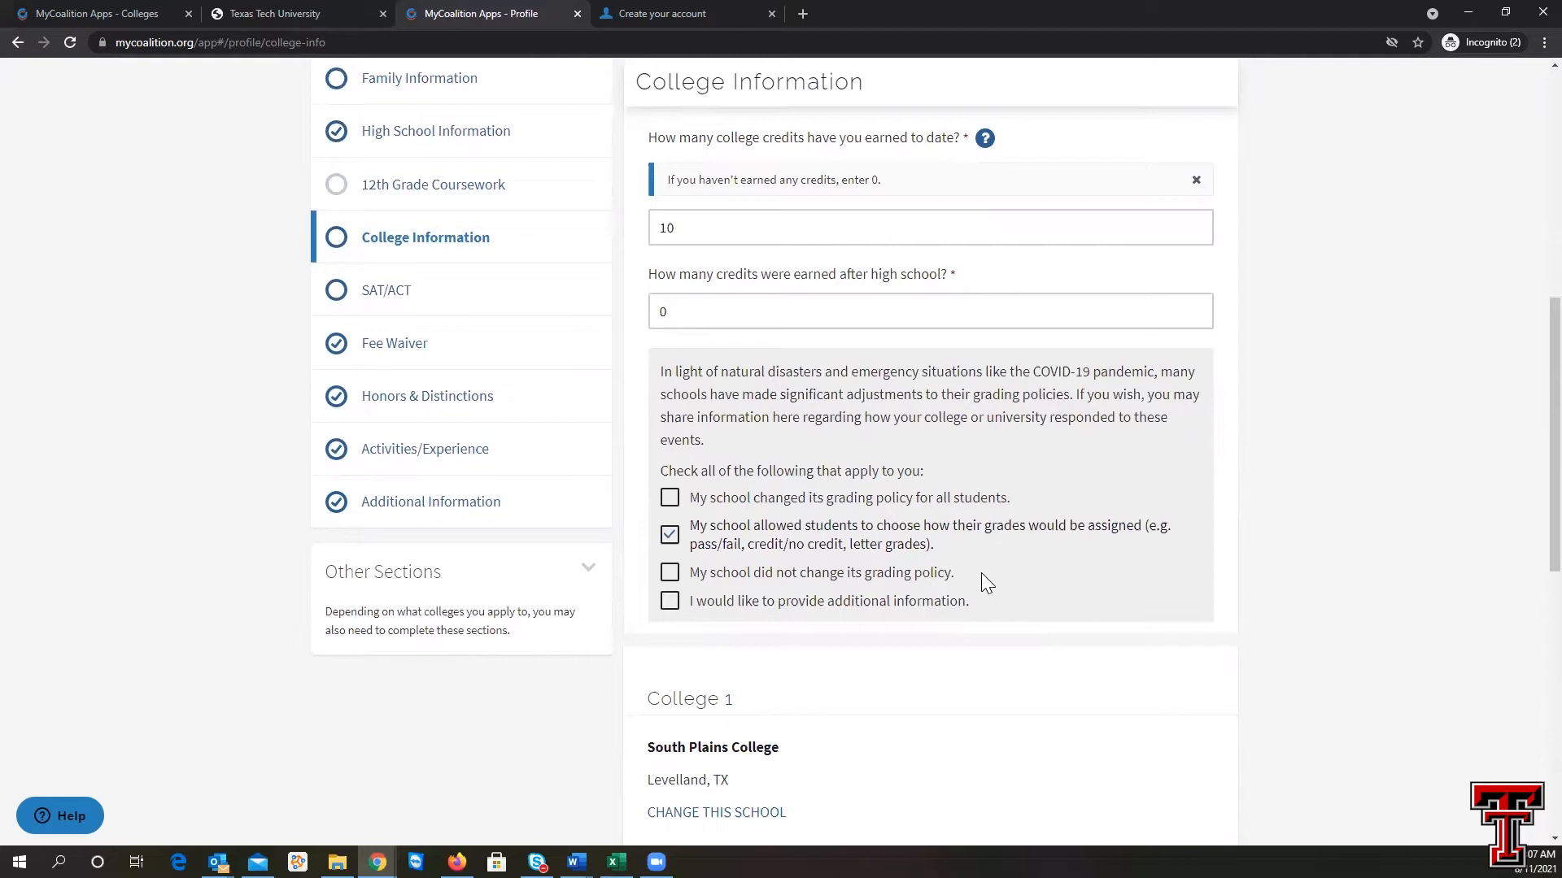
scroll(976, 623, down, 1)
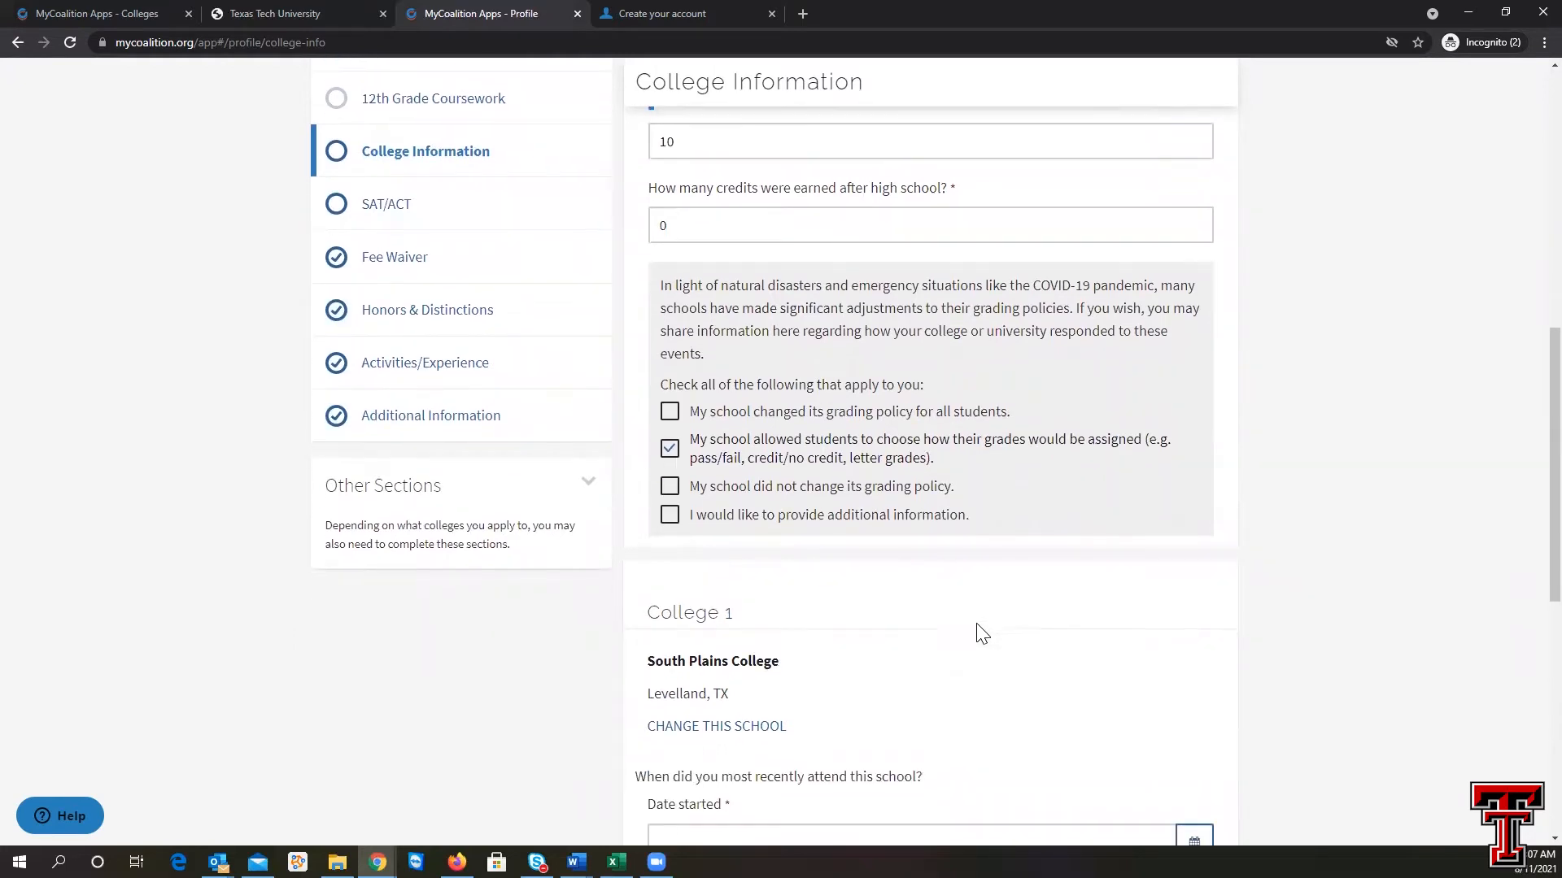
Review College 1's school entry, start and end dates, highest degree earned, and the options for more attendance dates or another college
scroll(982, 634, down, 1)
scroll(982, 633, down, 1)
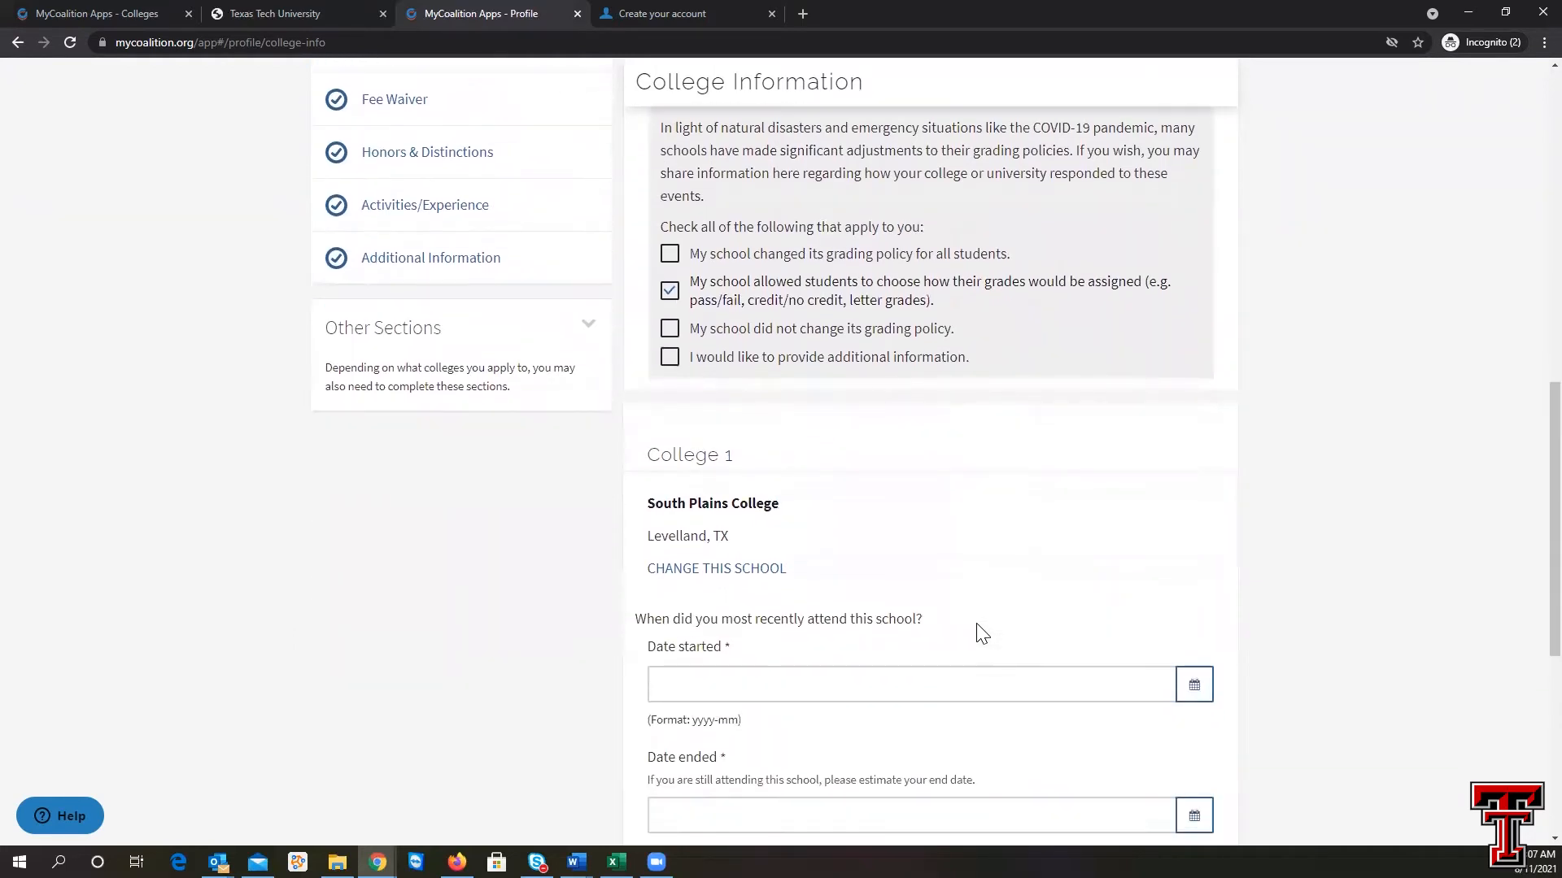
scroll(981, 633, down, 1)
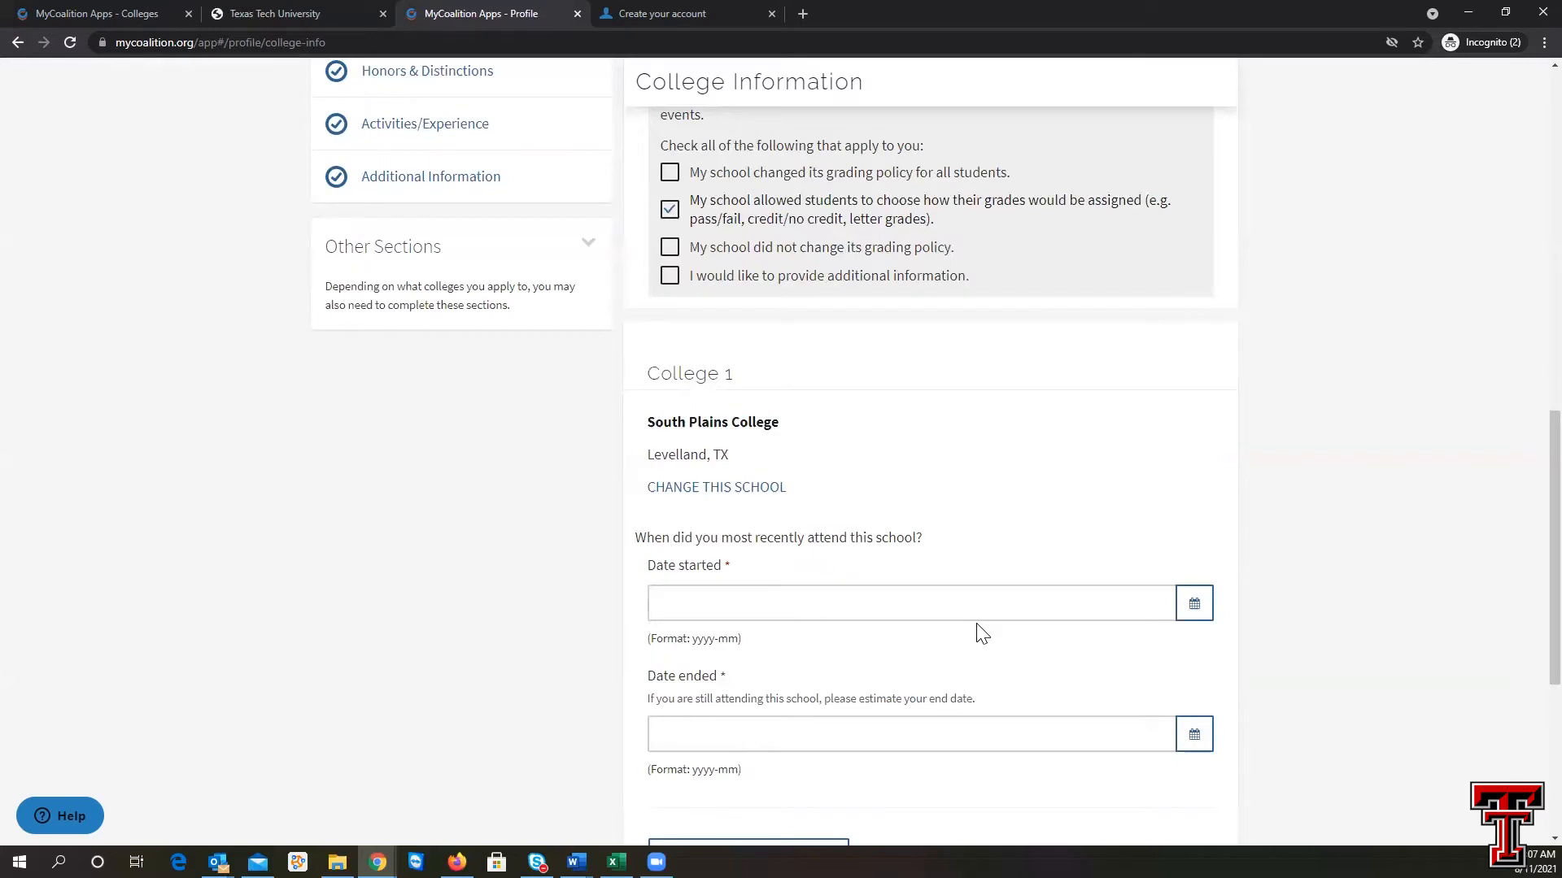
scroll(982, 633, down, 1)
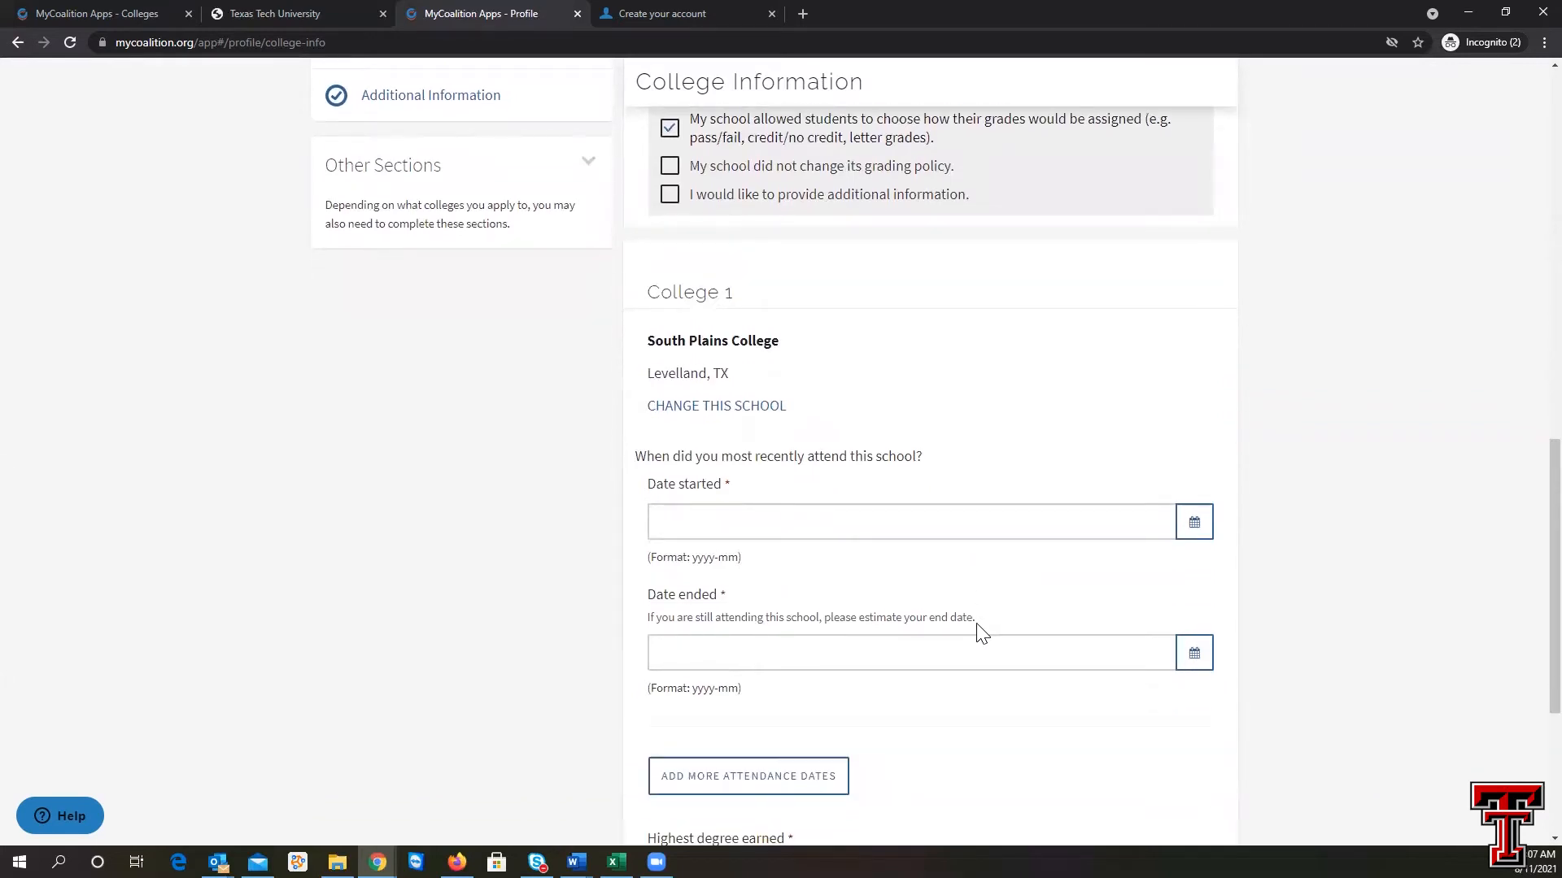
scroll(982, 634, down, 1)
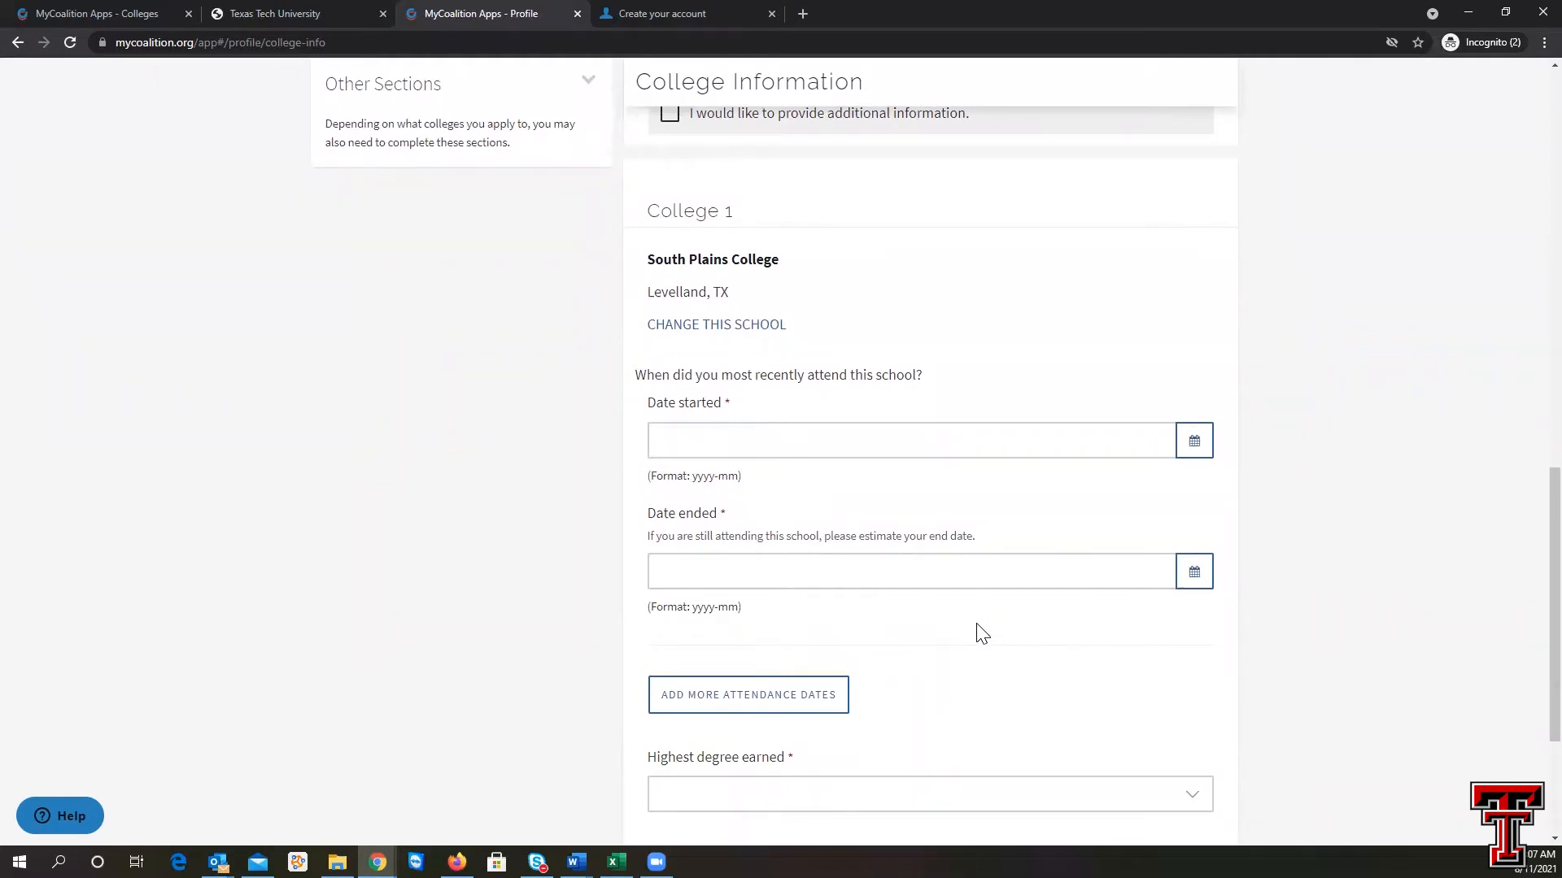
scroll(981, 634, down, 1)
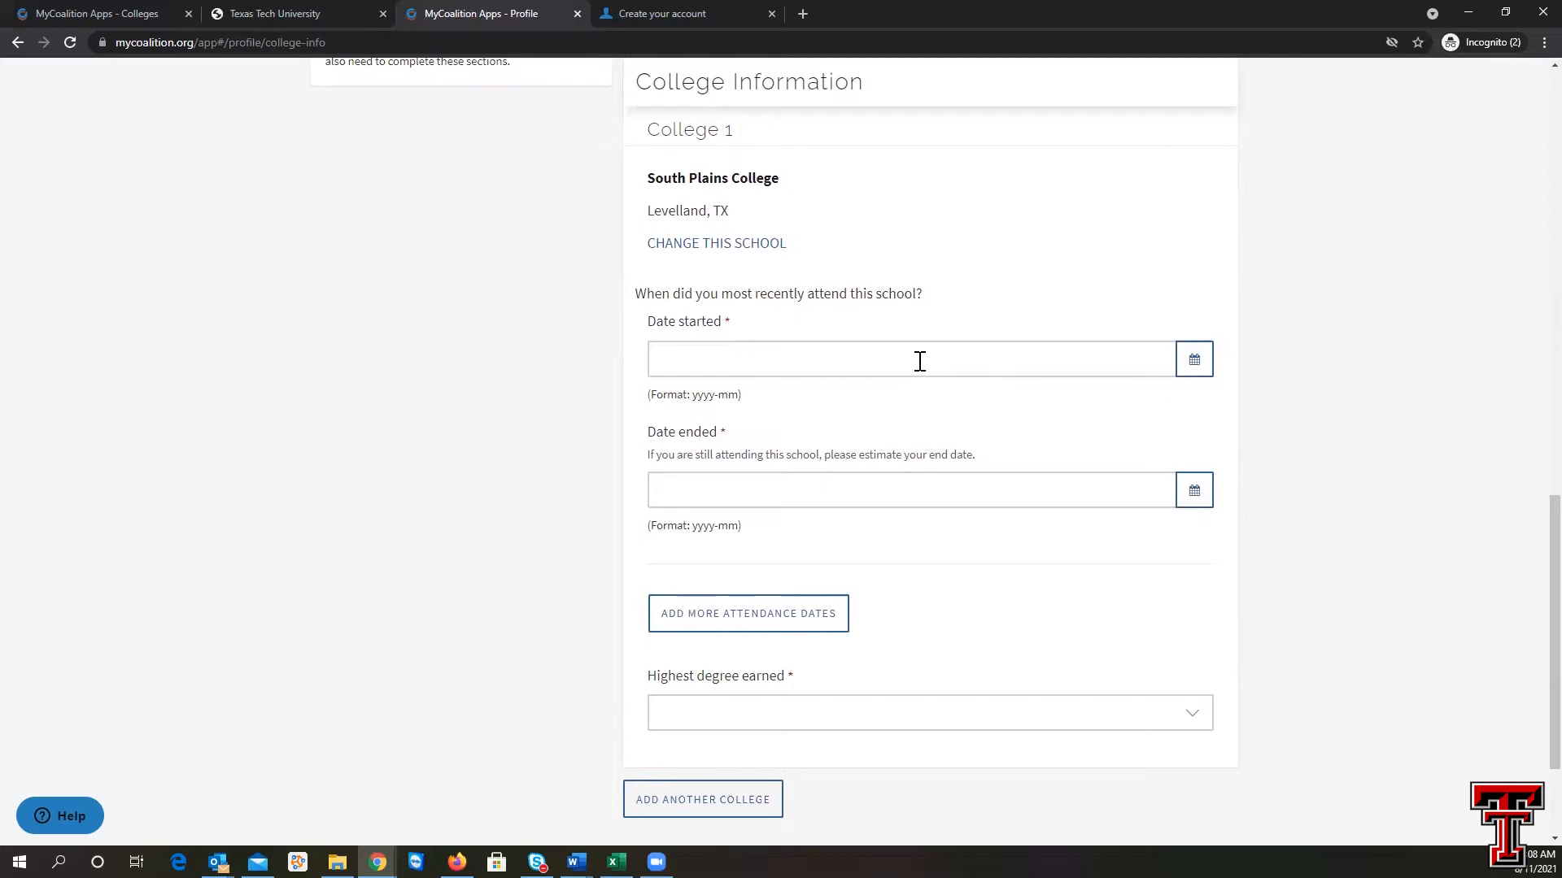
scroll(897, 605, down, 1)
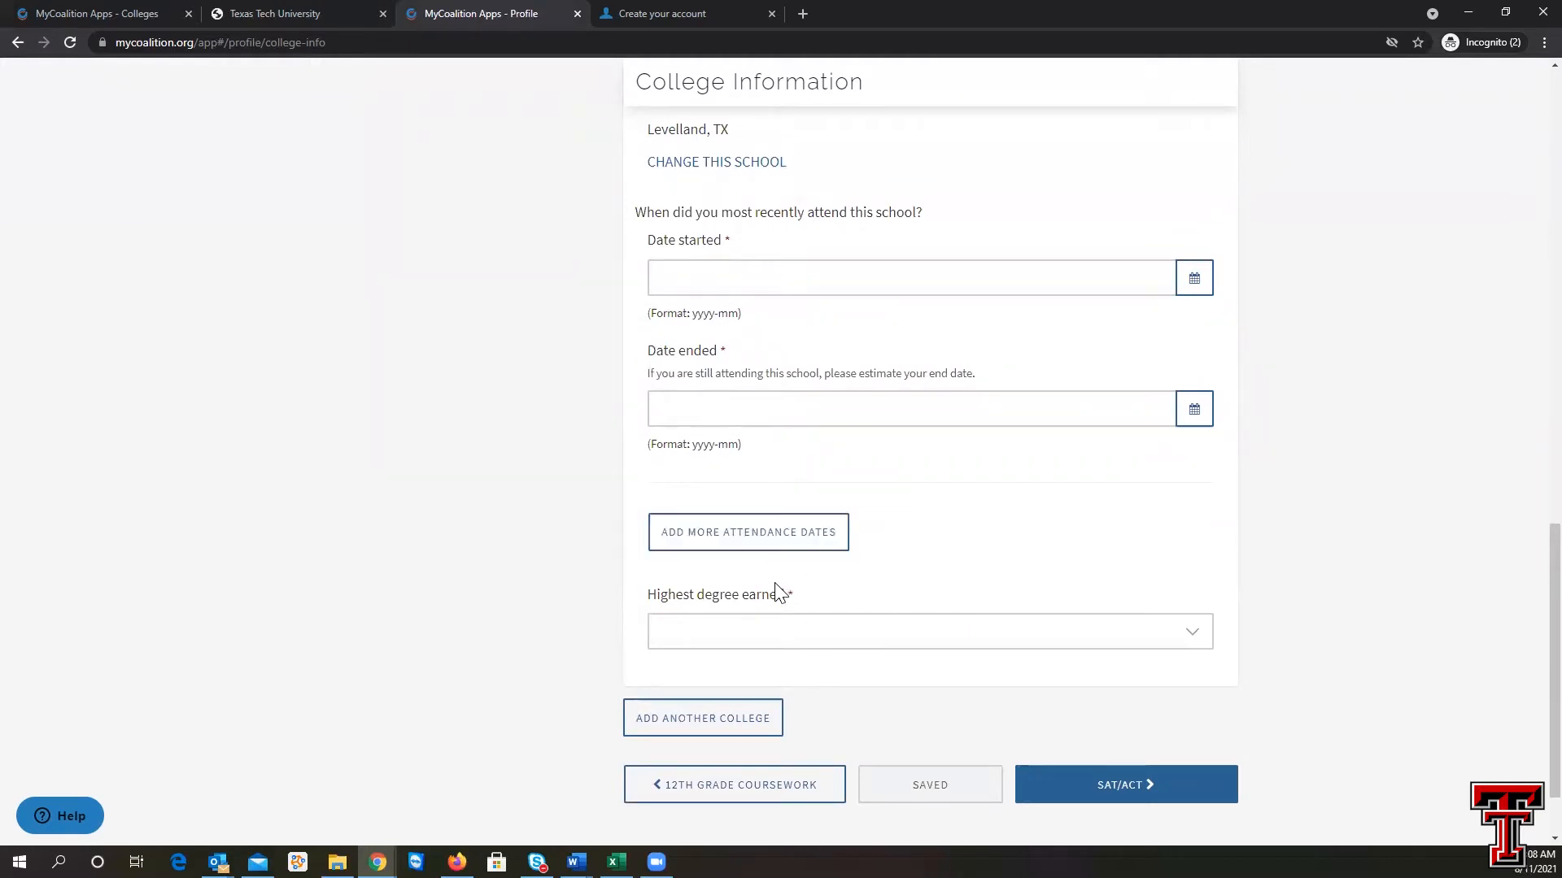
scroll(779, 593, down, 1)
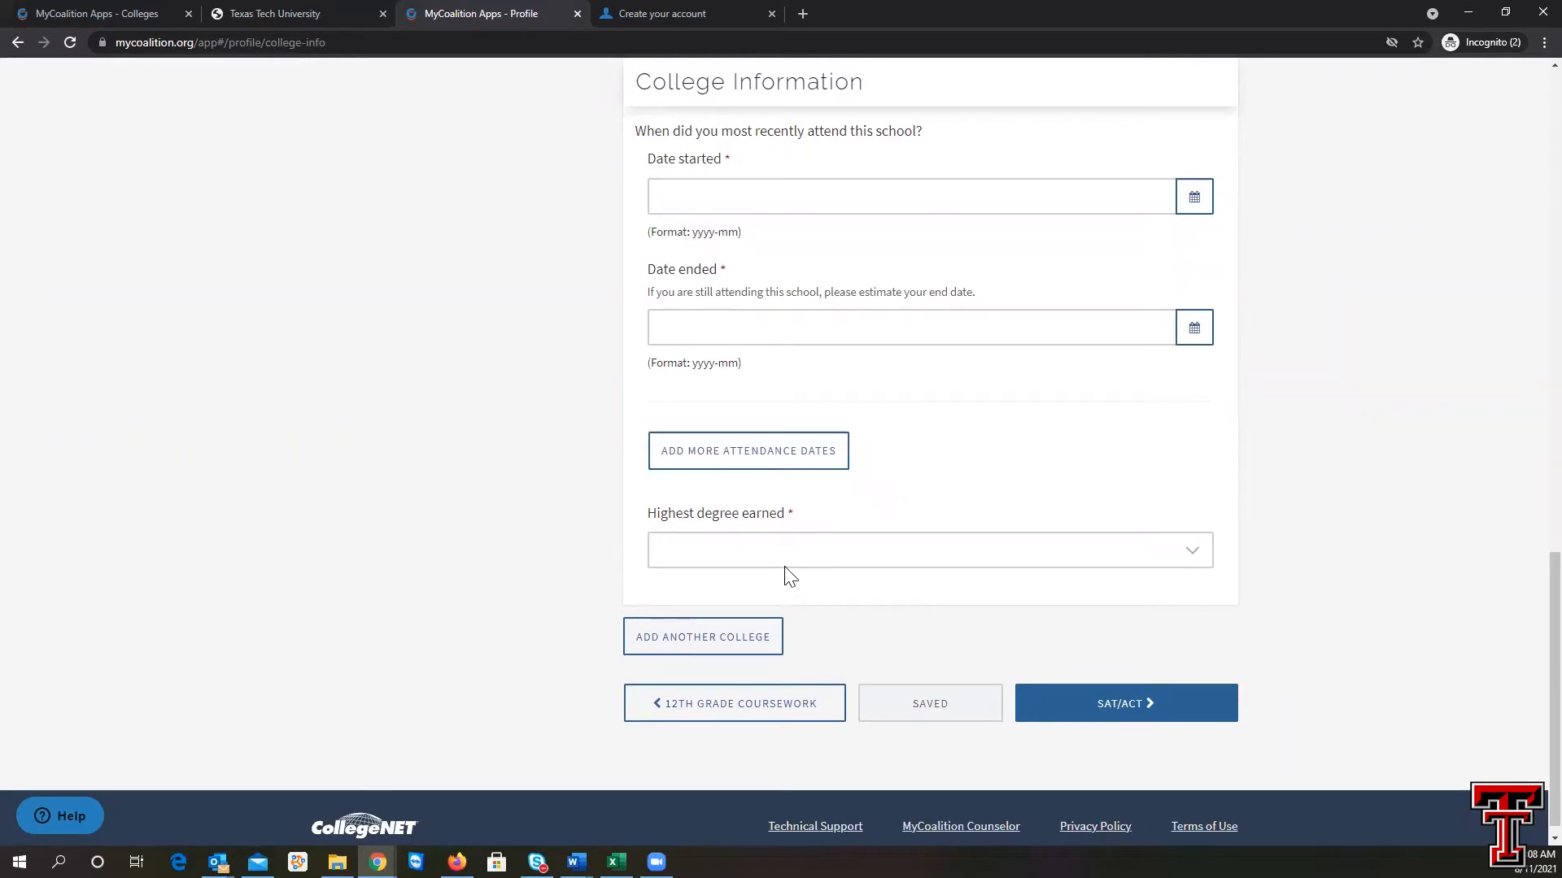
Set College 1's highest degree earned to Associate Degree
click(791, 559)
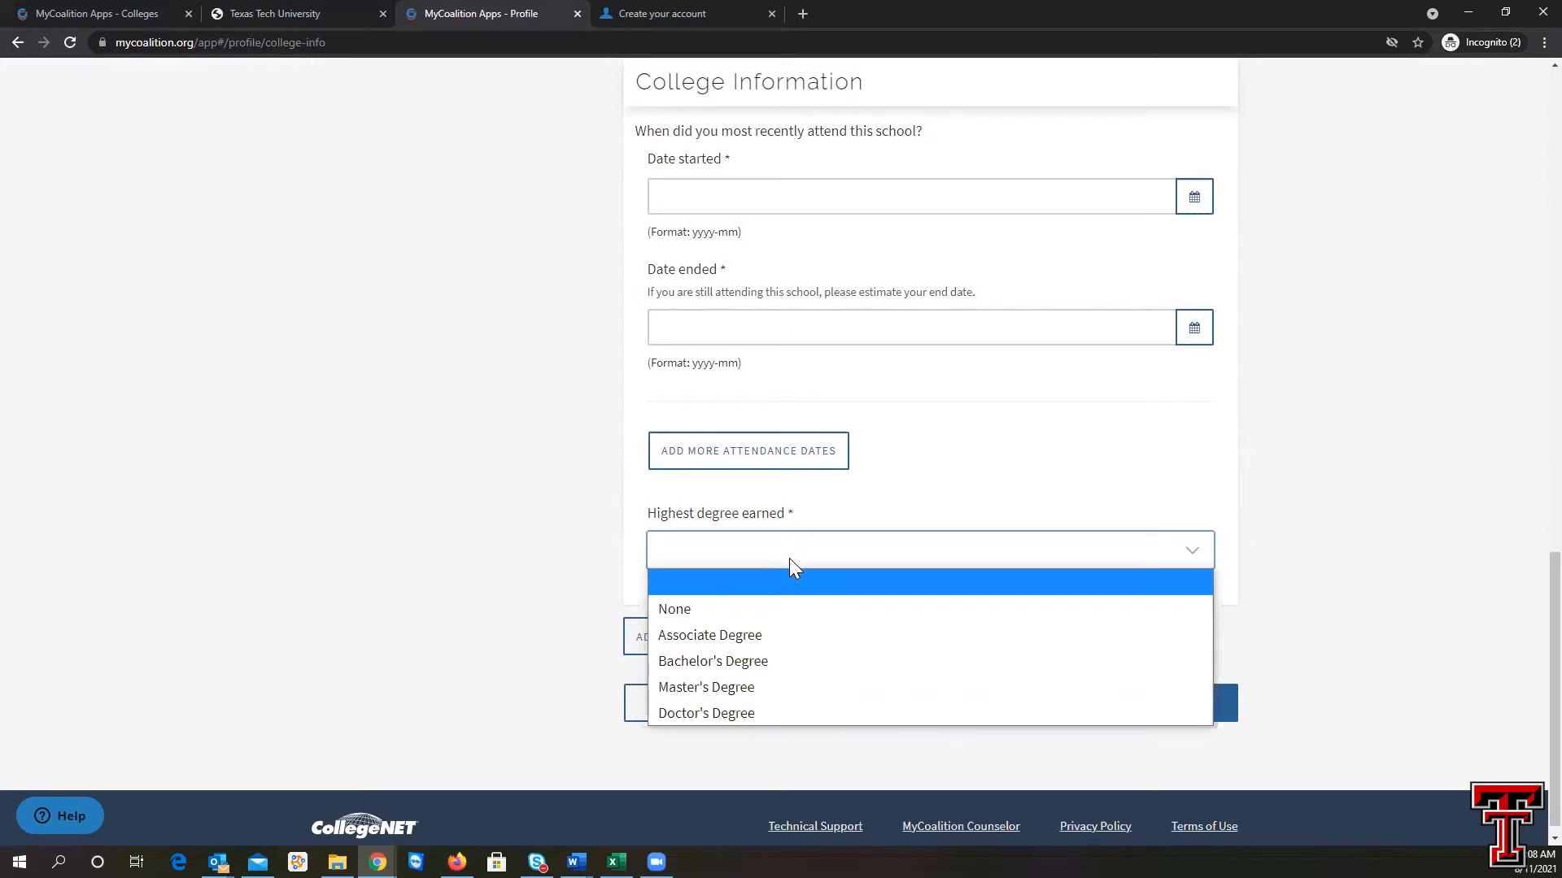
click(783, 608)
click(786, 559)
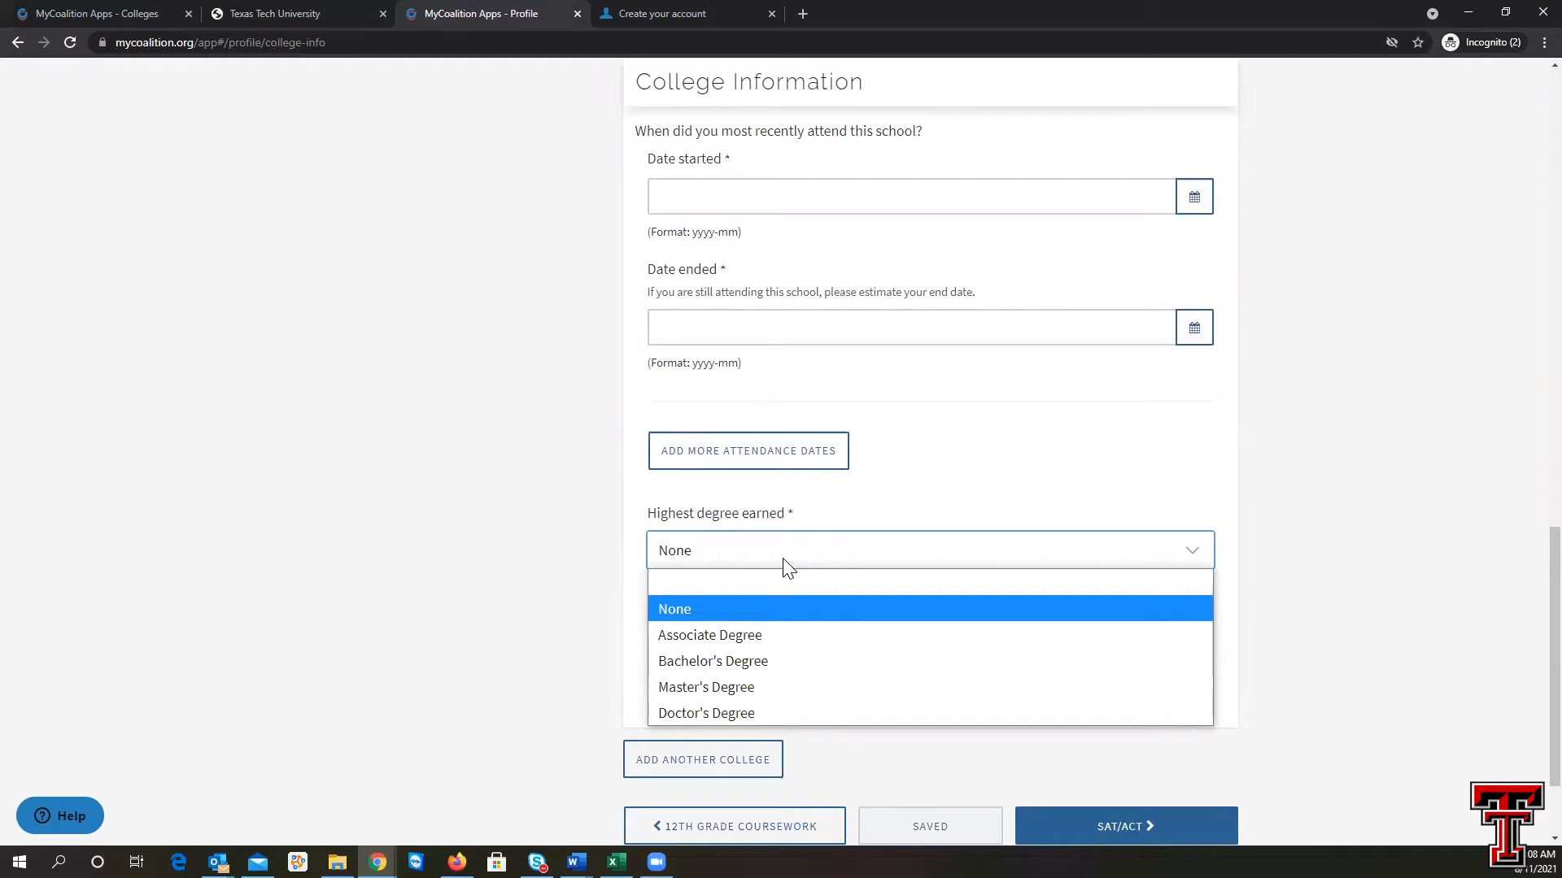
click(785, 636)
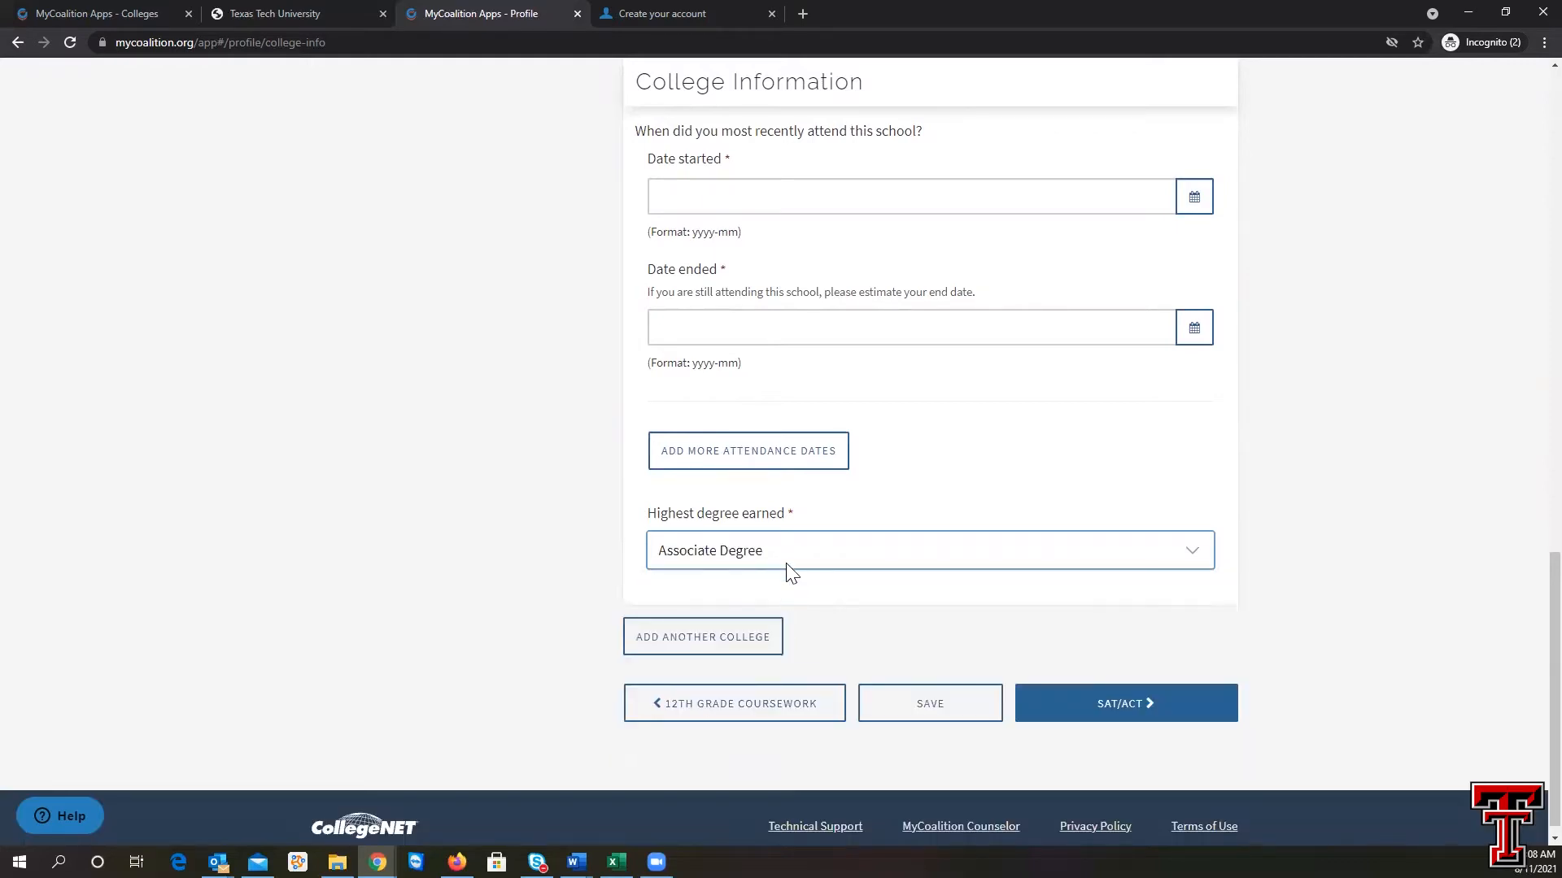
Examine the available choices for College 1's highest degree earned, keeping Associate Degree selected
click(787, 570)
click(799, 517)
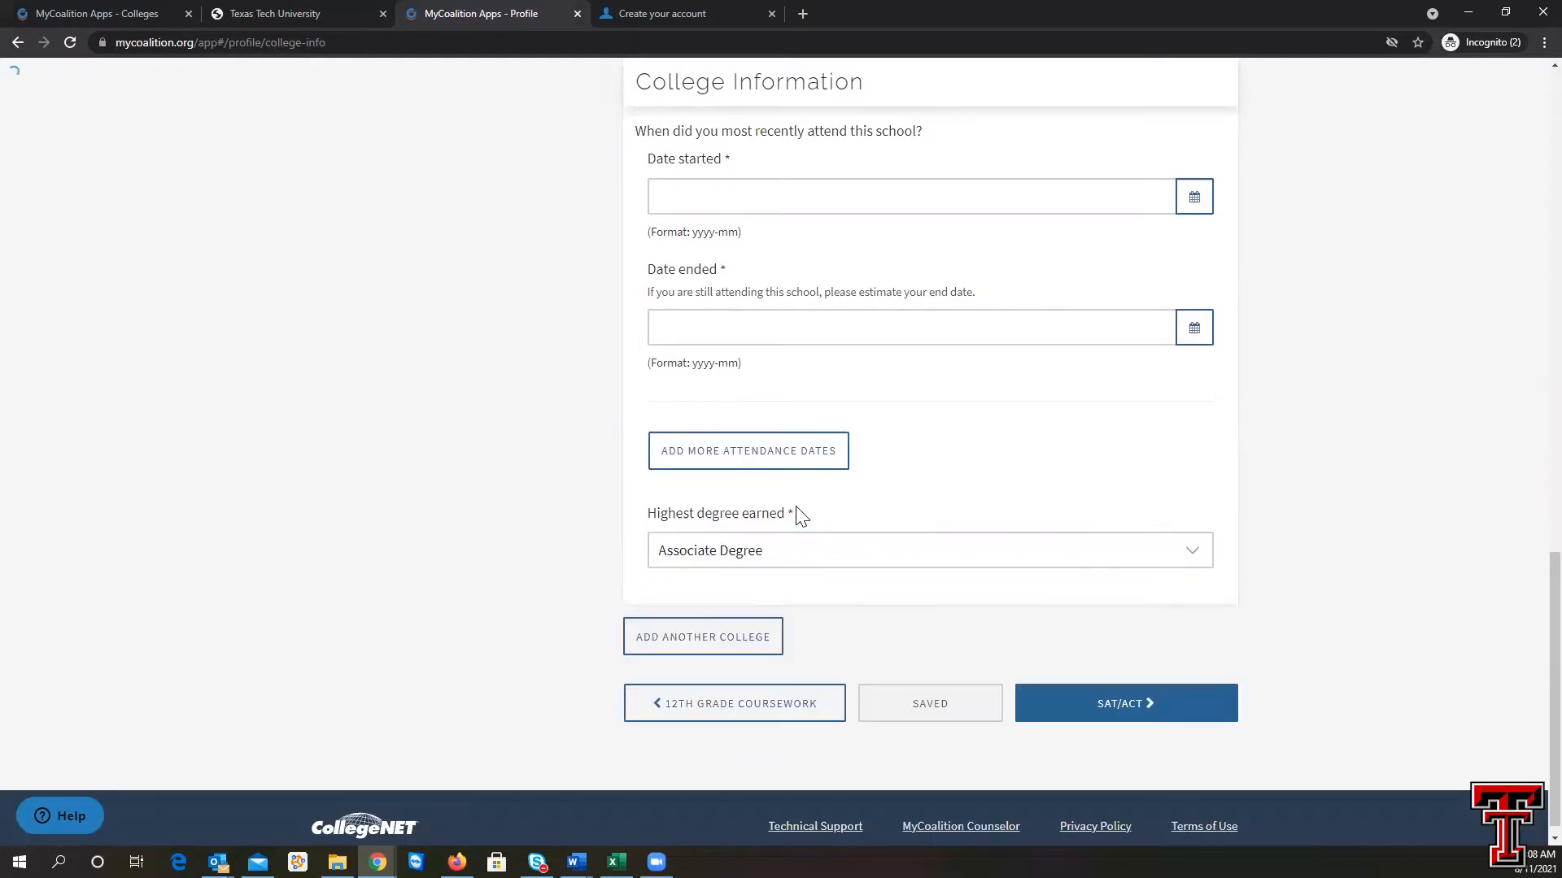
click(796, 545)
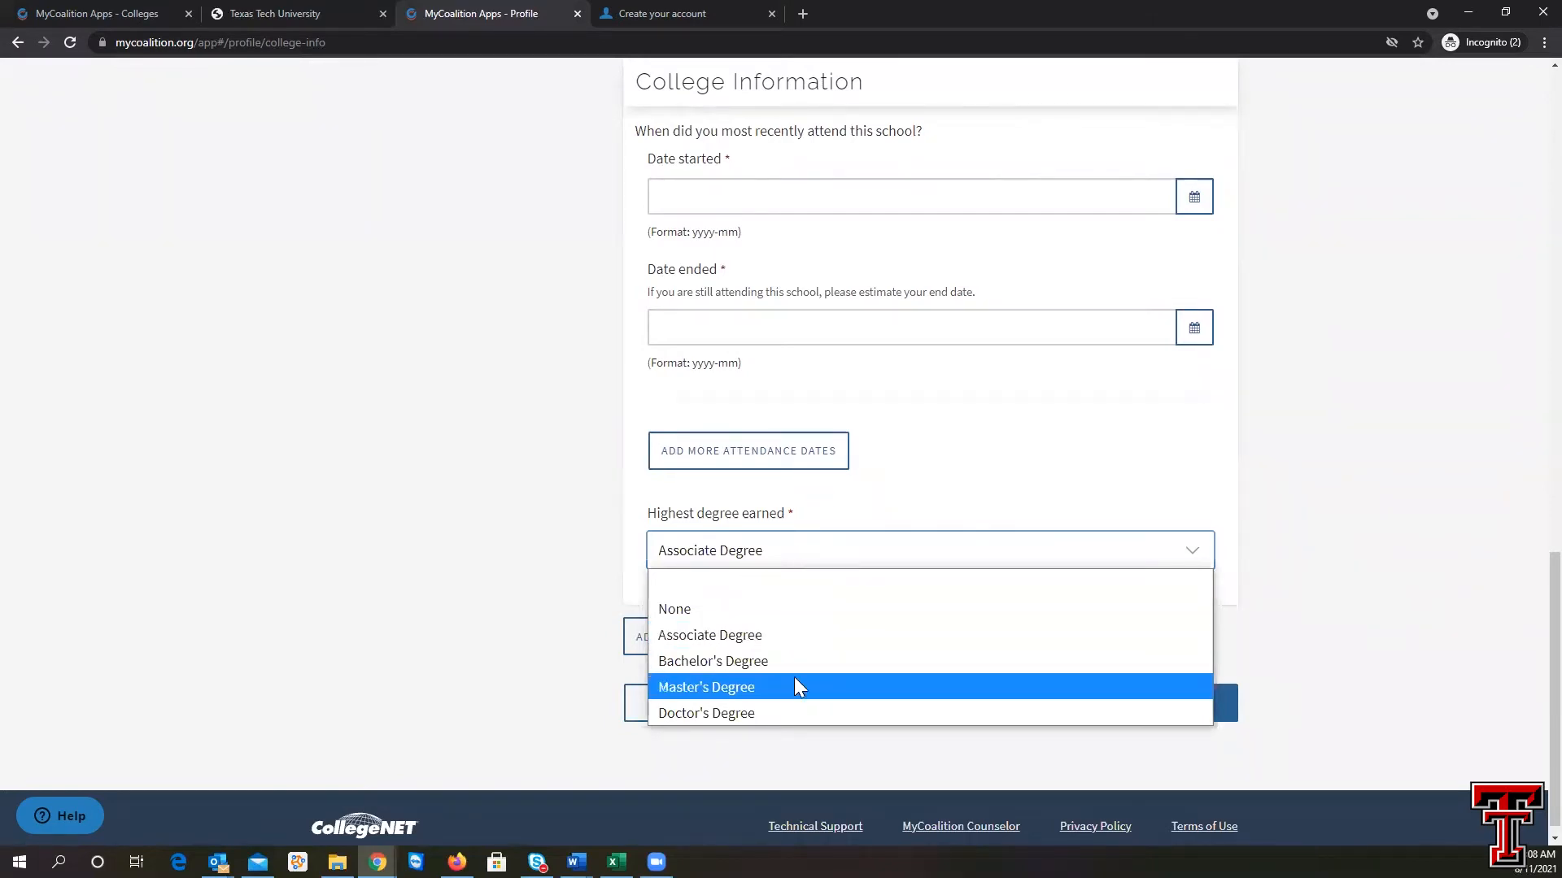
click(841, 516)
click(782, 559)
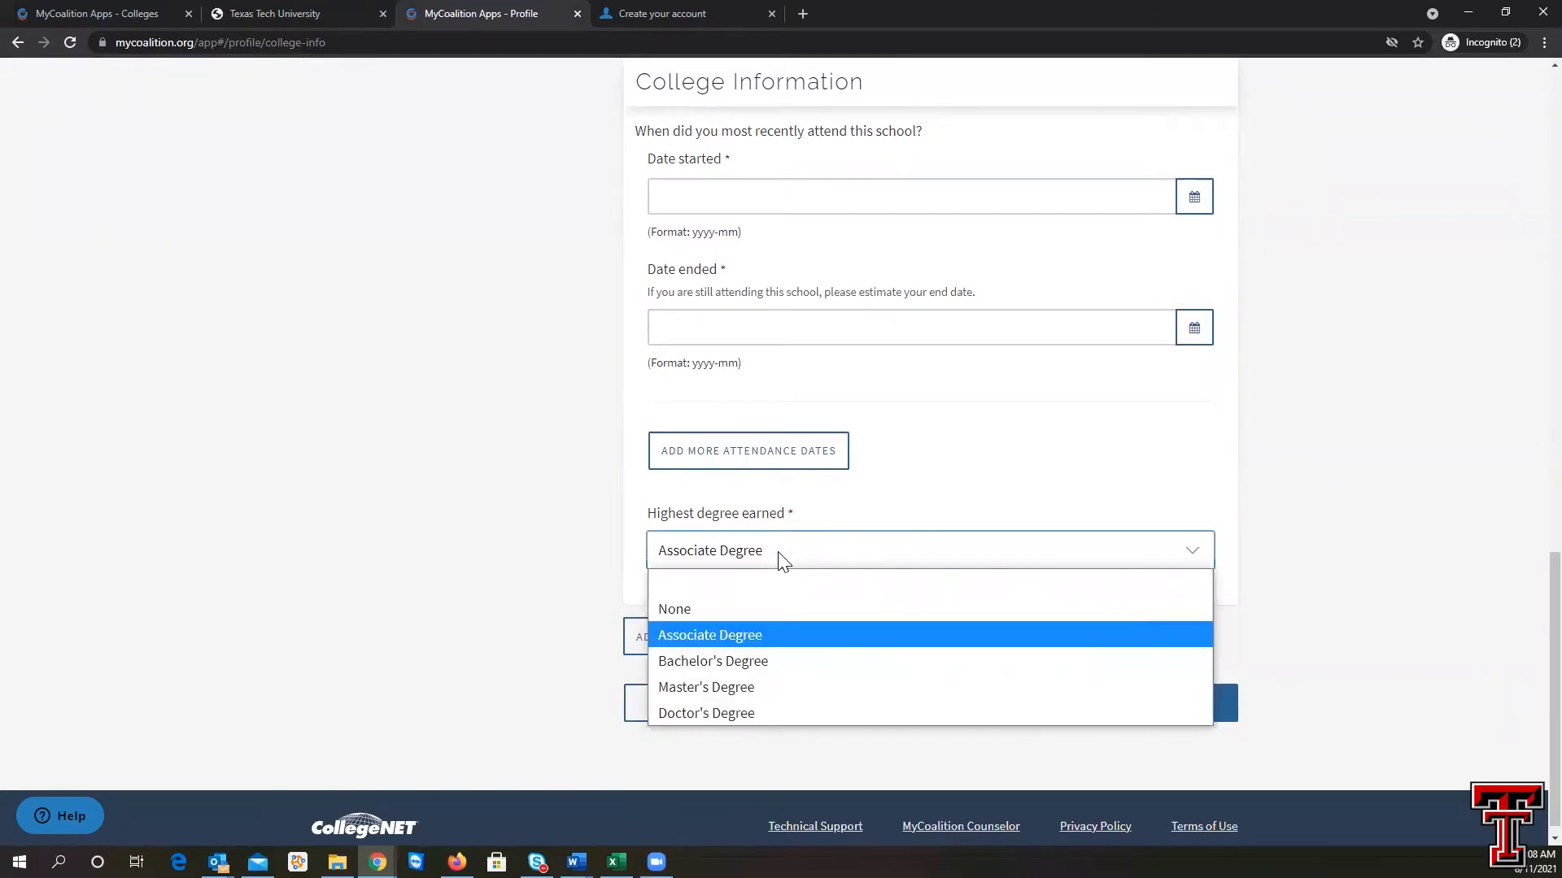
click(897, 495)
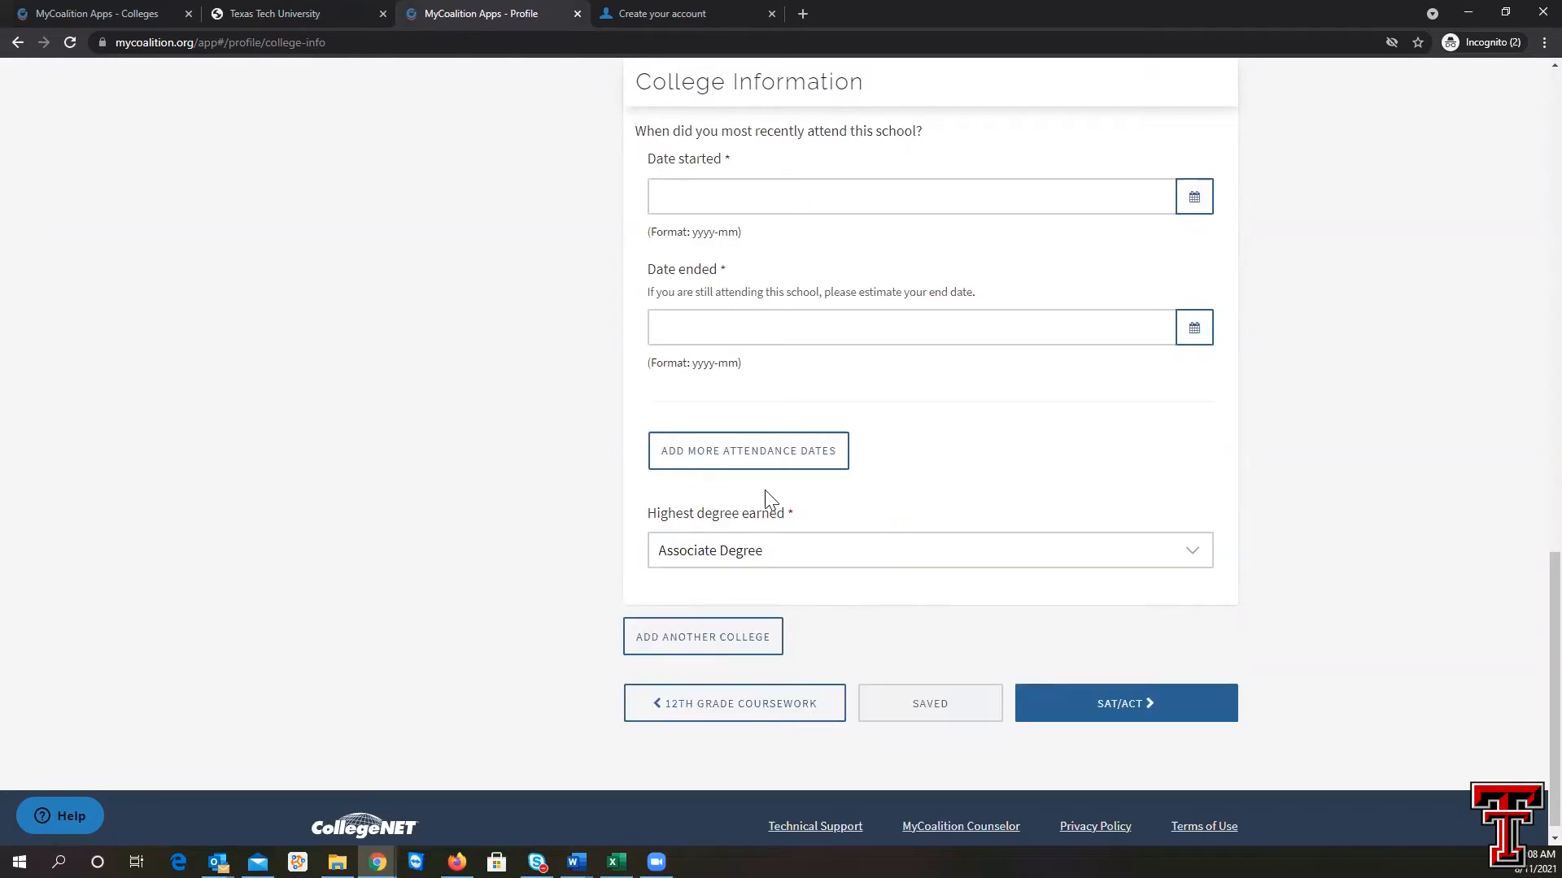
click(767, 559)
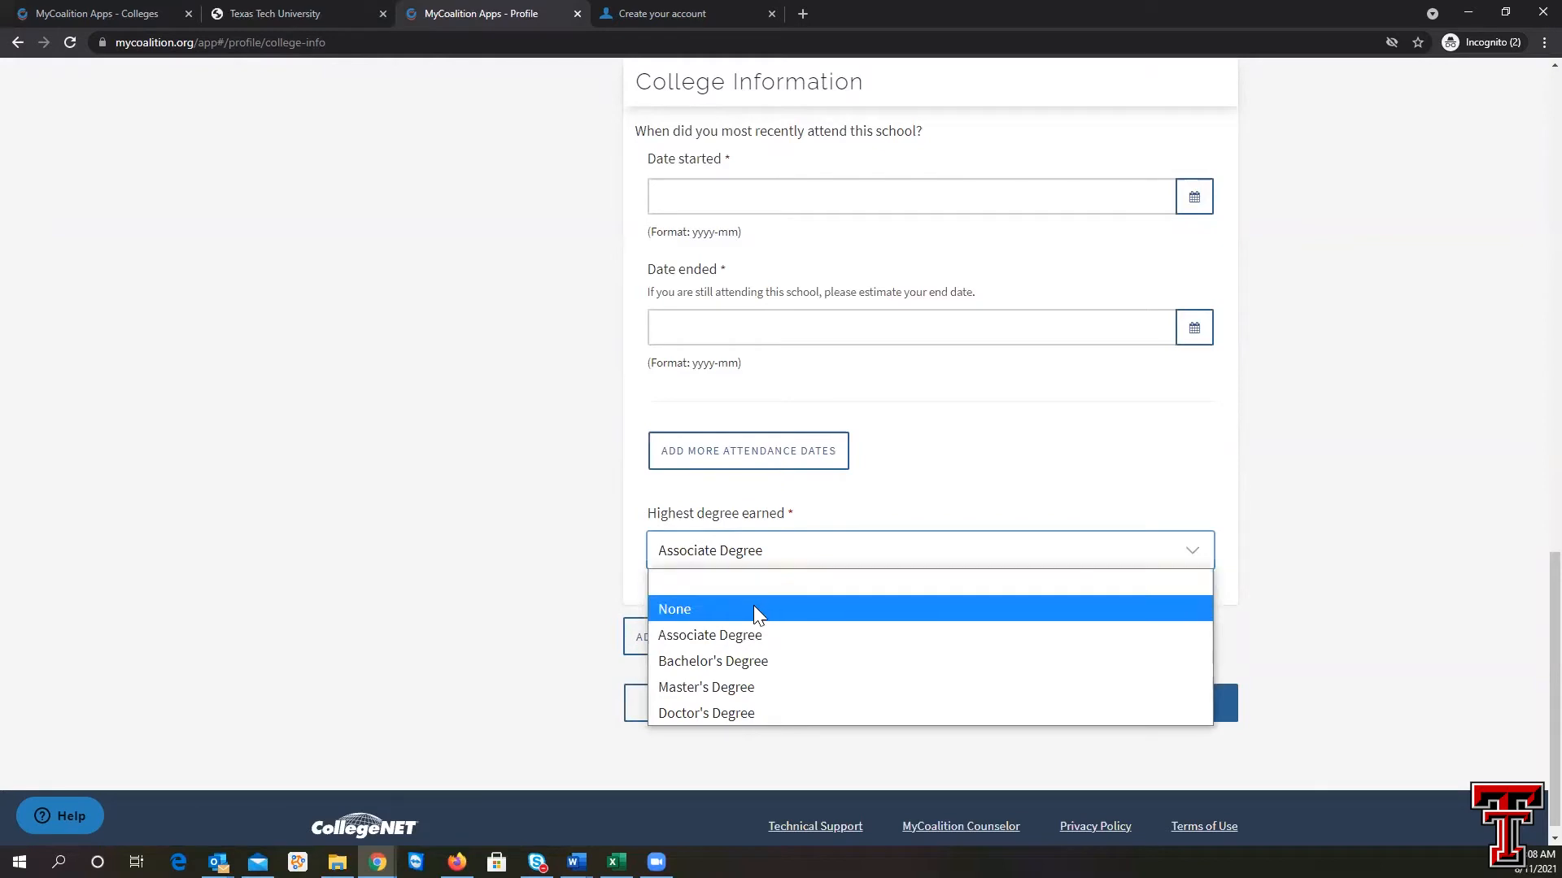
click(858, 480)
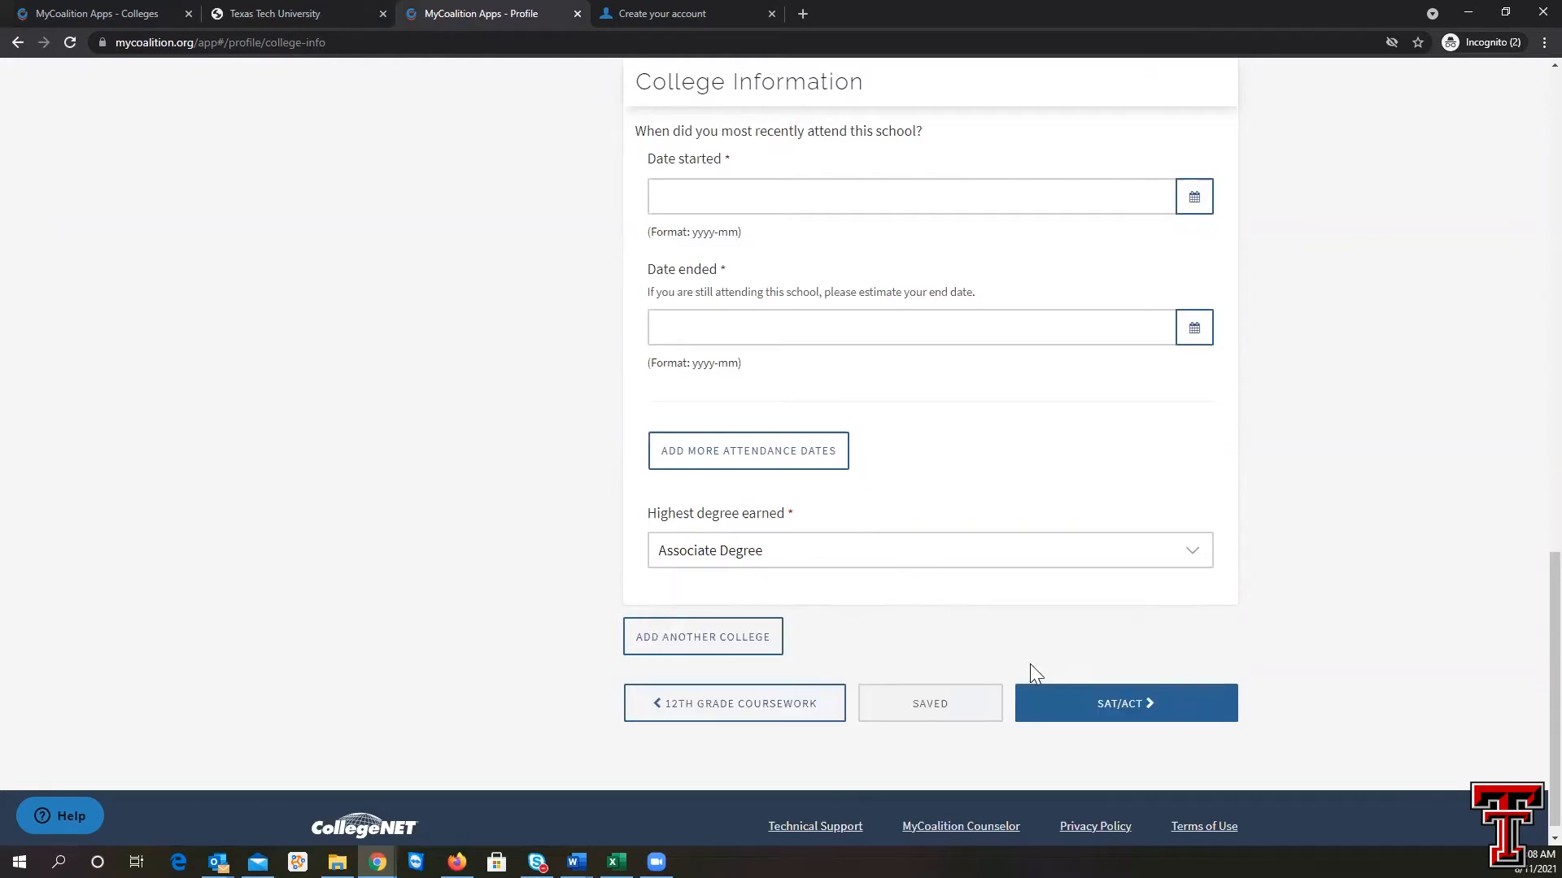
Open the SAT/ACT section, answer Yes to reporting SAT scores, and show the help note on how many times the SAT was taken
click(1116, 719)
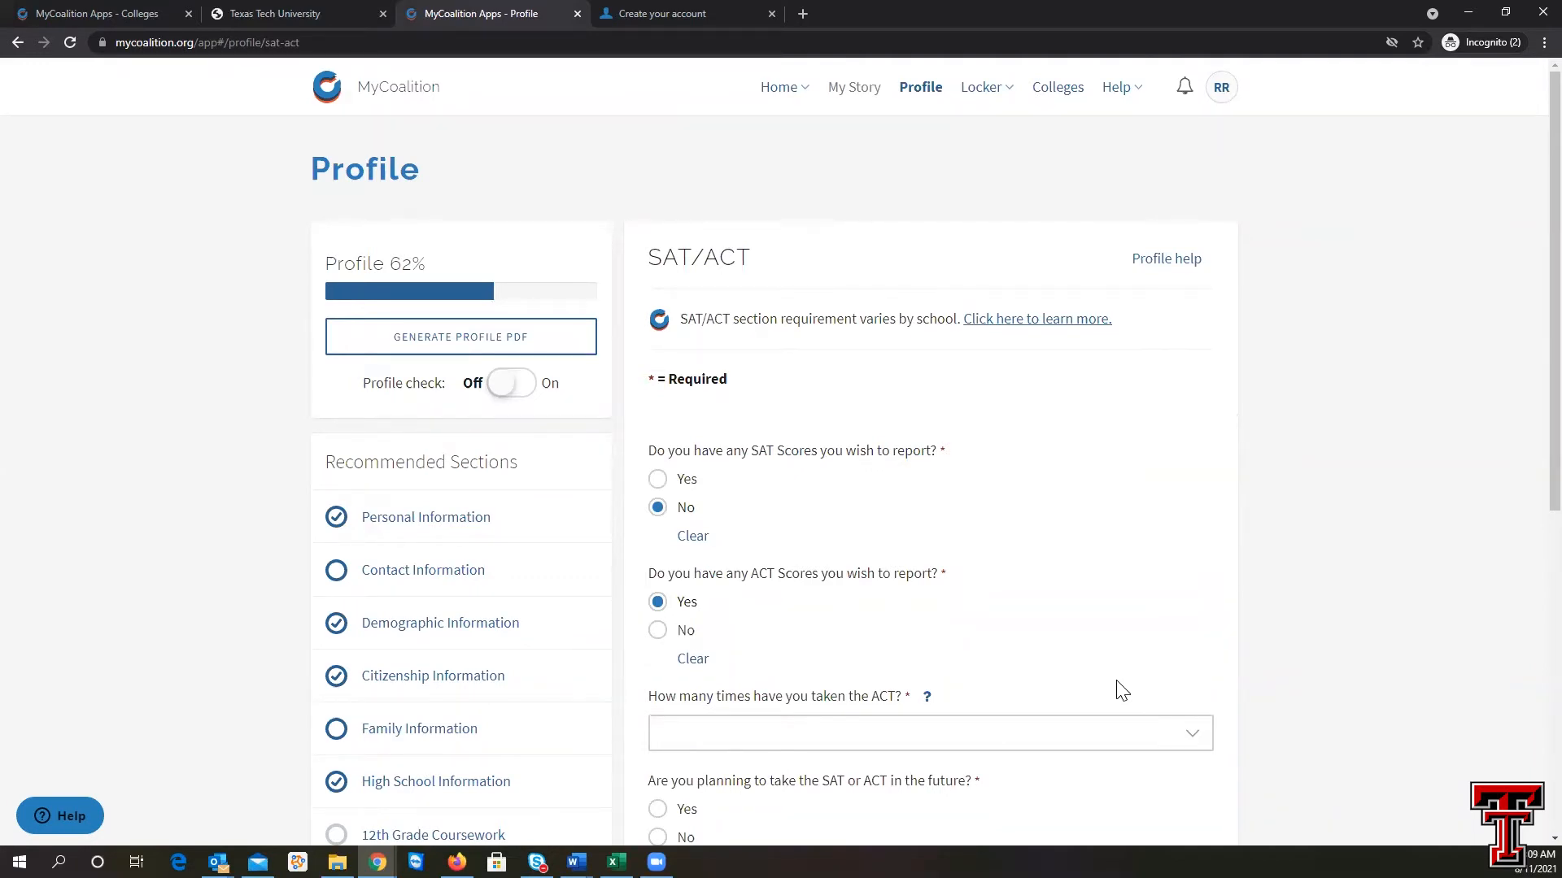
click(659, 480)
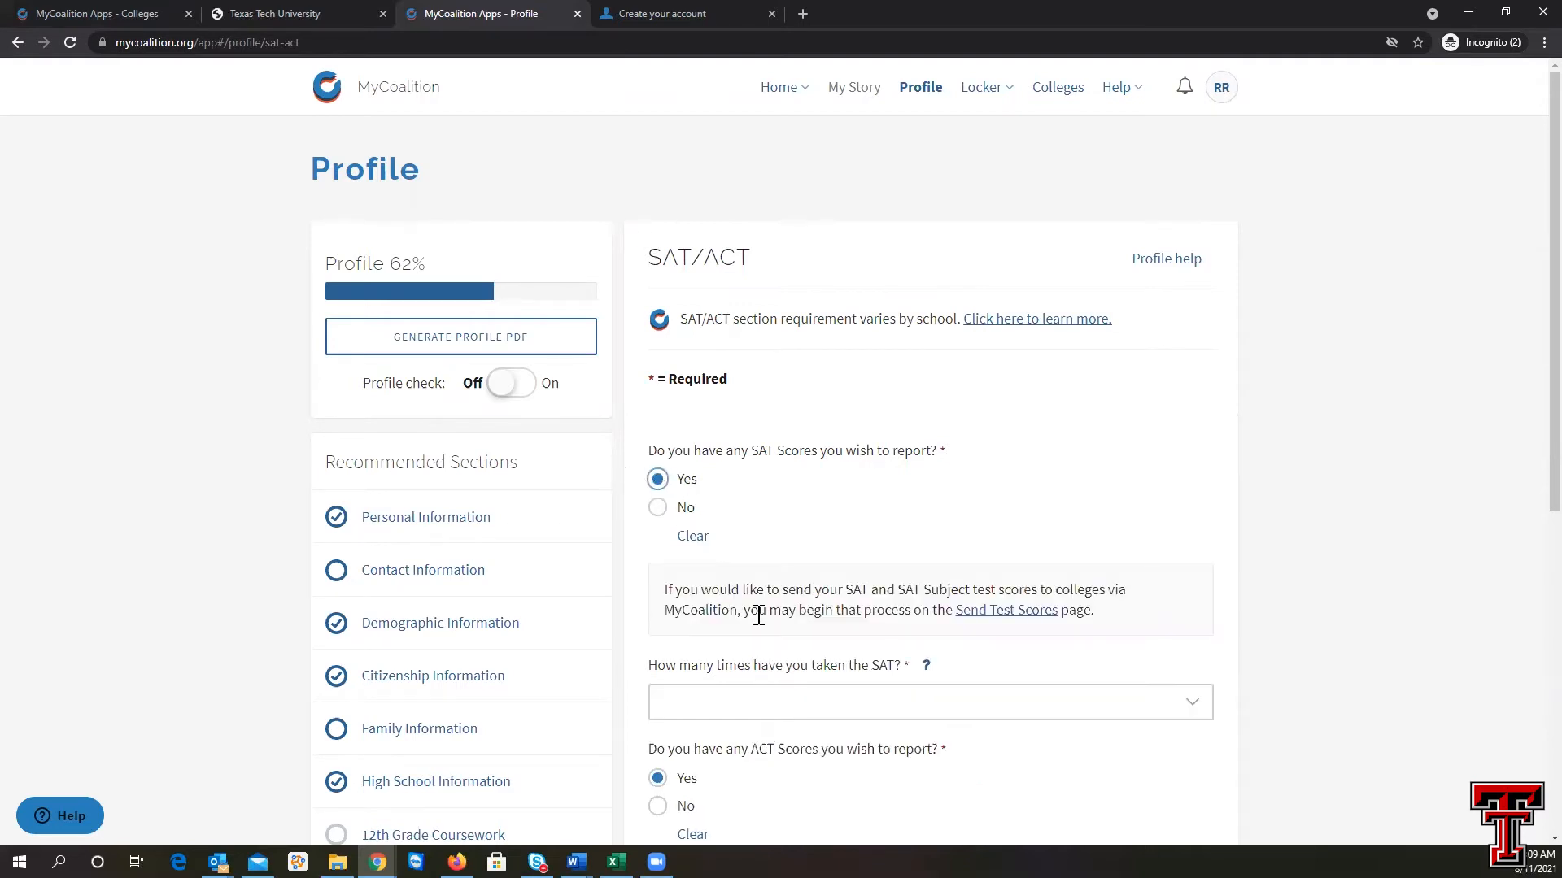
scroll(795, 694, down, 1)
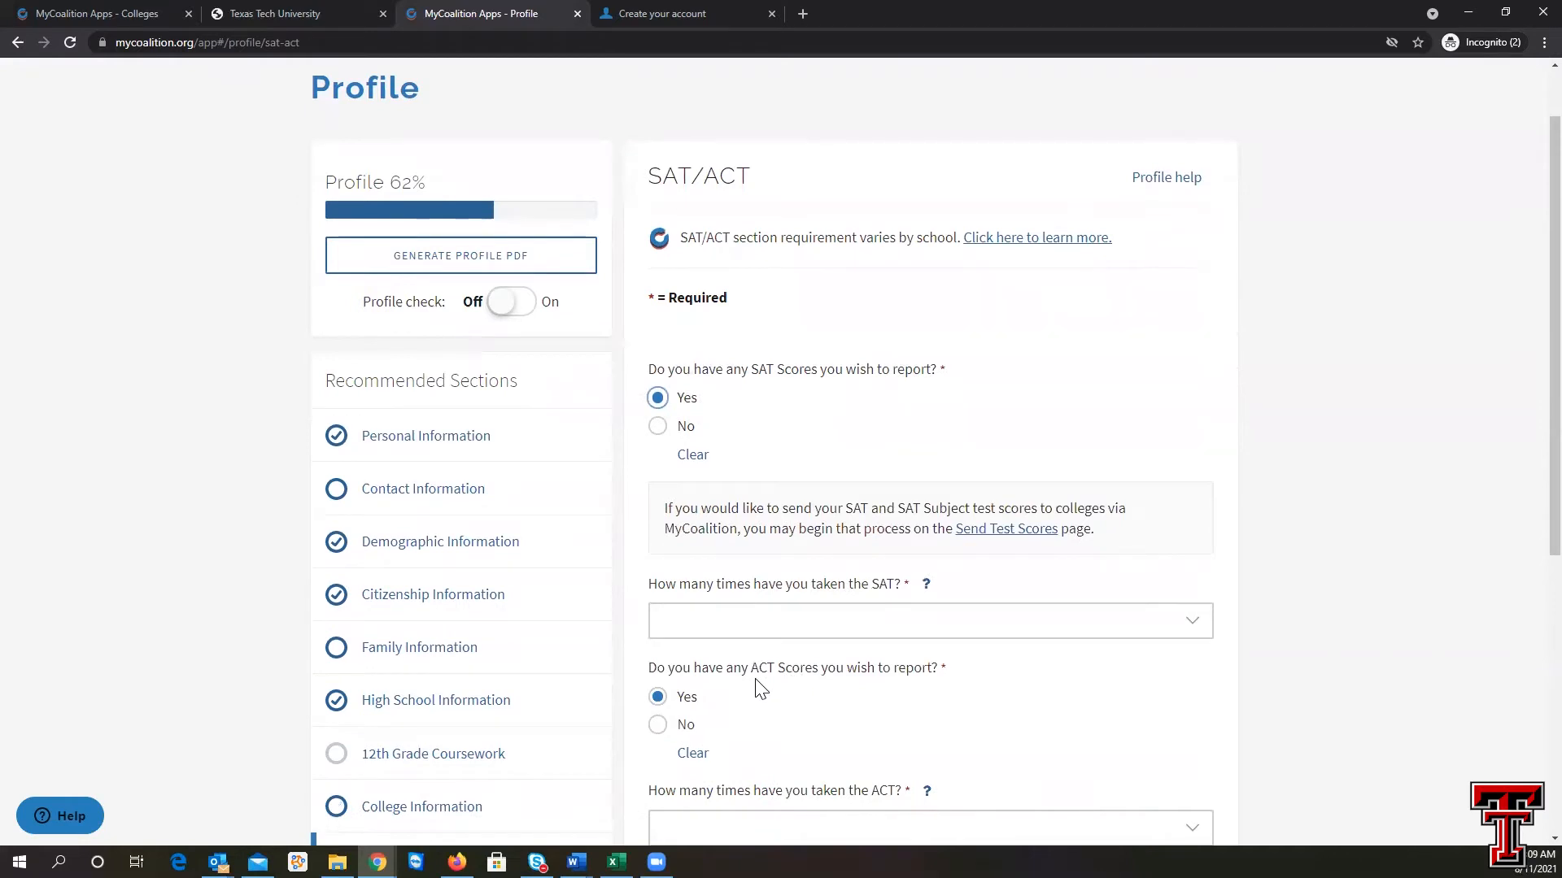
click(769, 620)
click(773, 583)
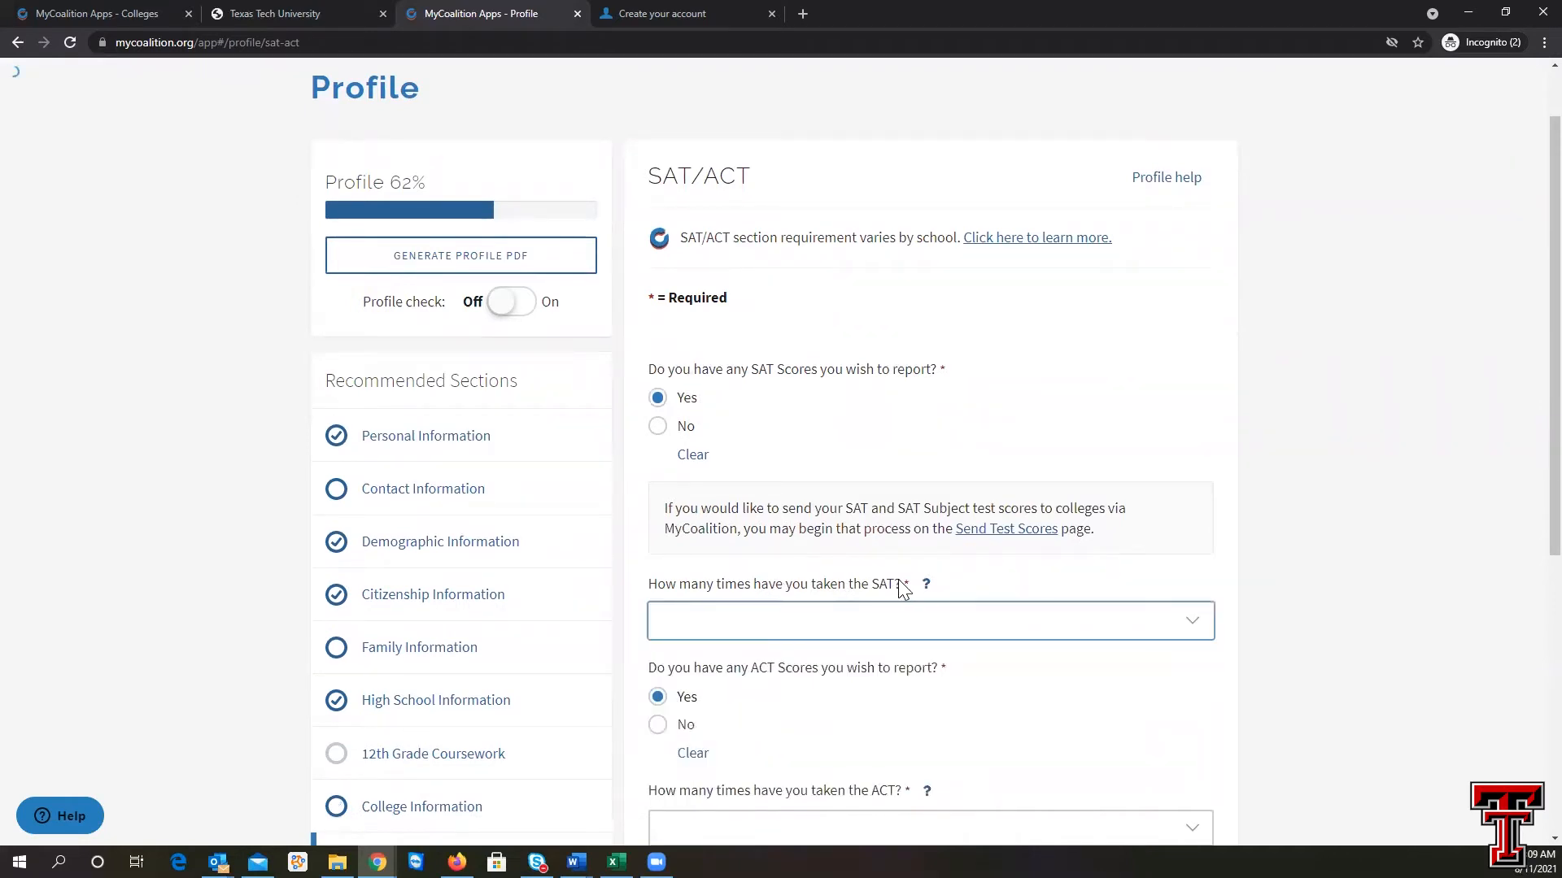
click(925, 584)
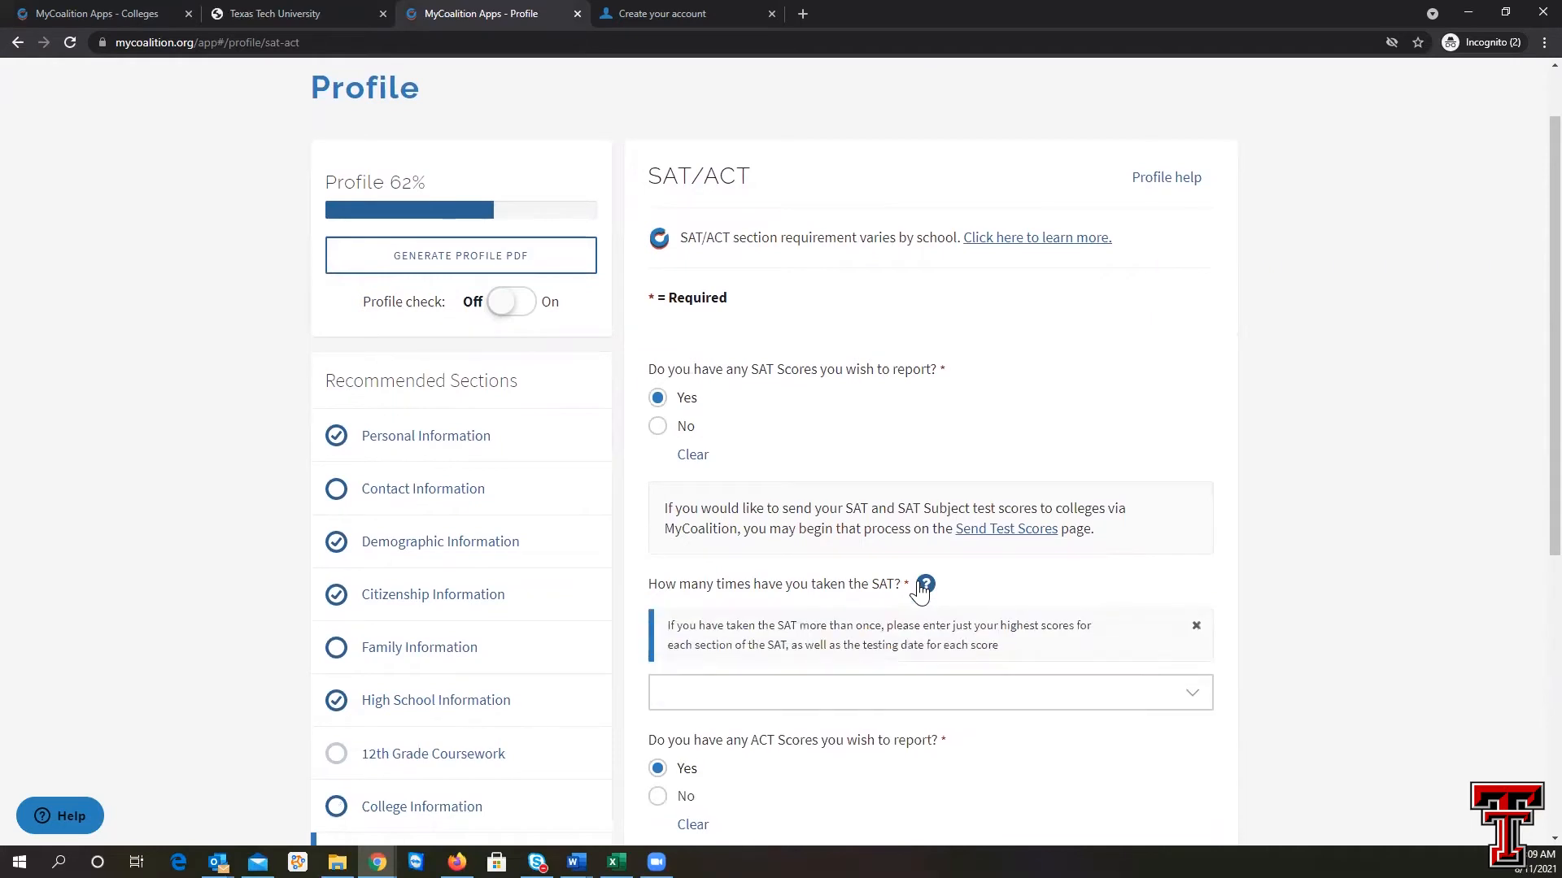
Review the ACT and future testing questions, and set the answer on reporting SAT scores to No
scroll(920, 591, down, 1)
scroll(919, 591, down, 2)
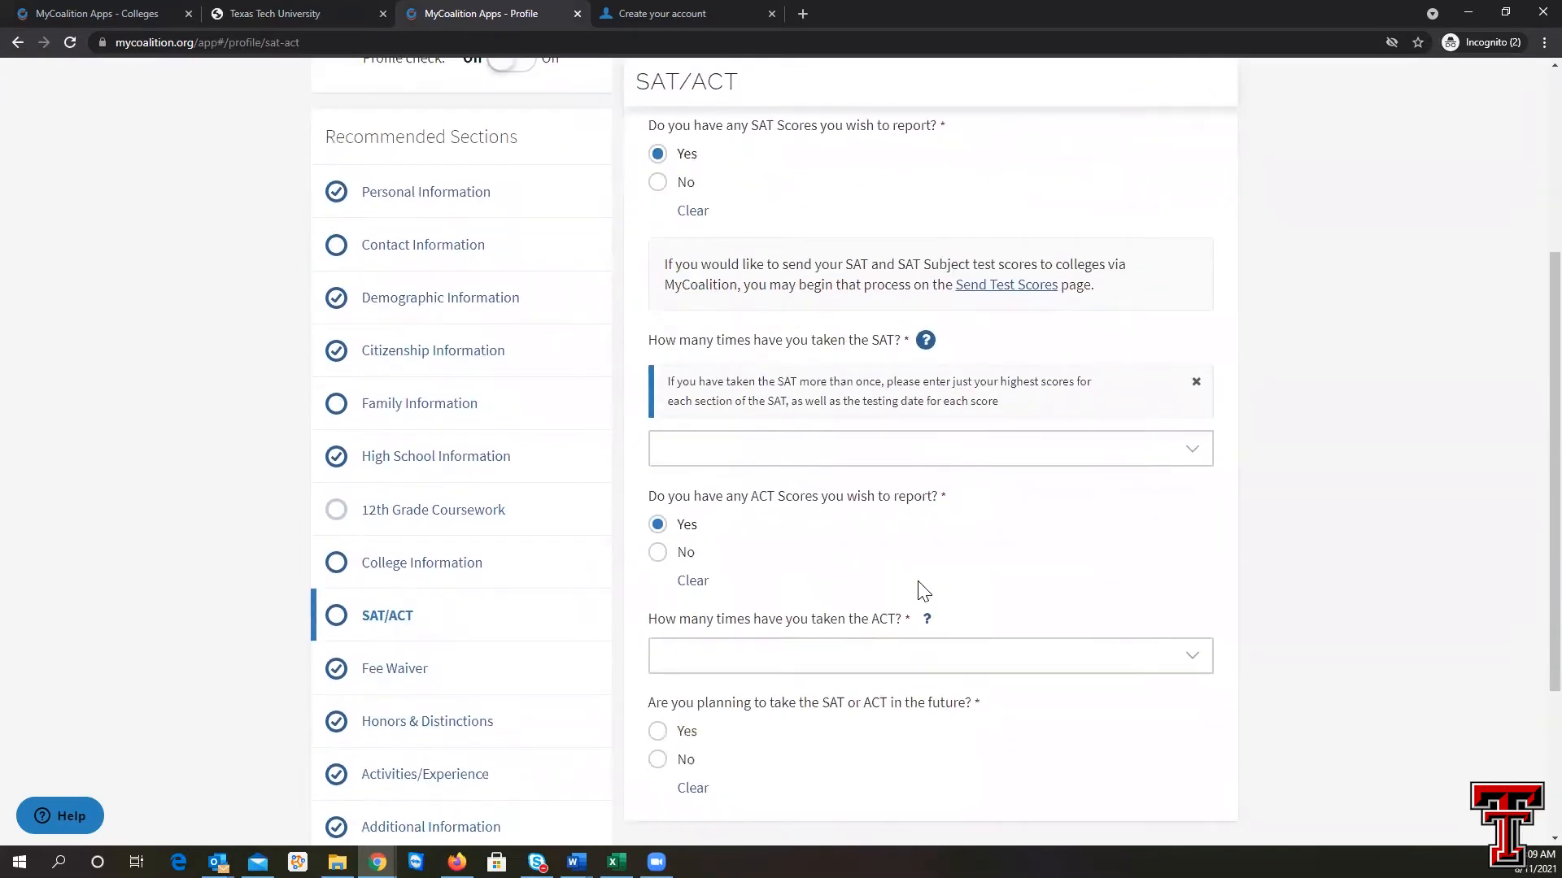
scroll(923, 591, down, 1)
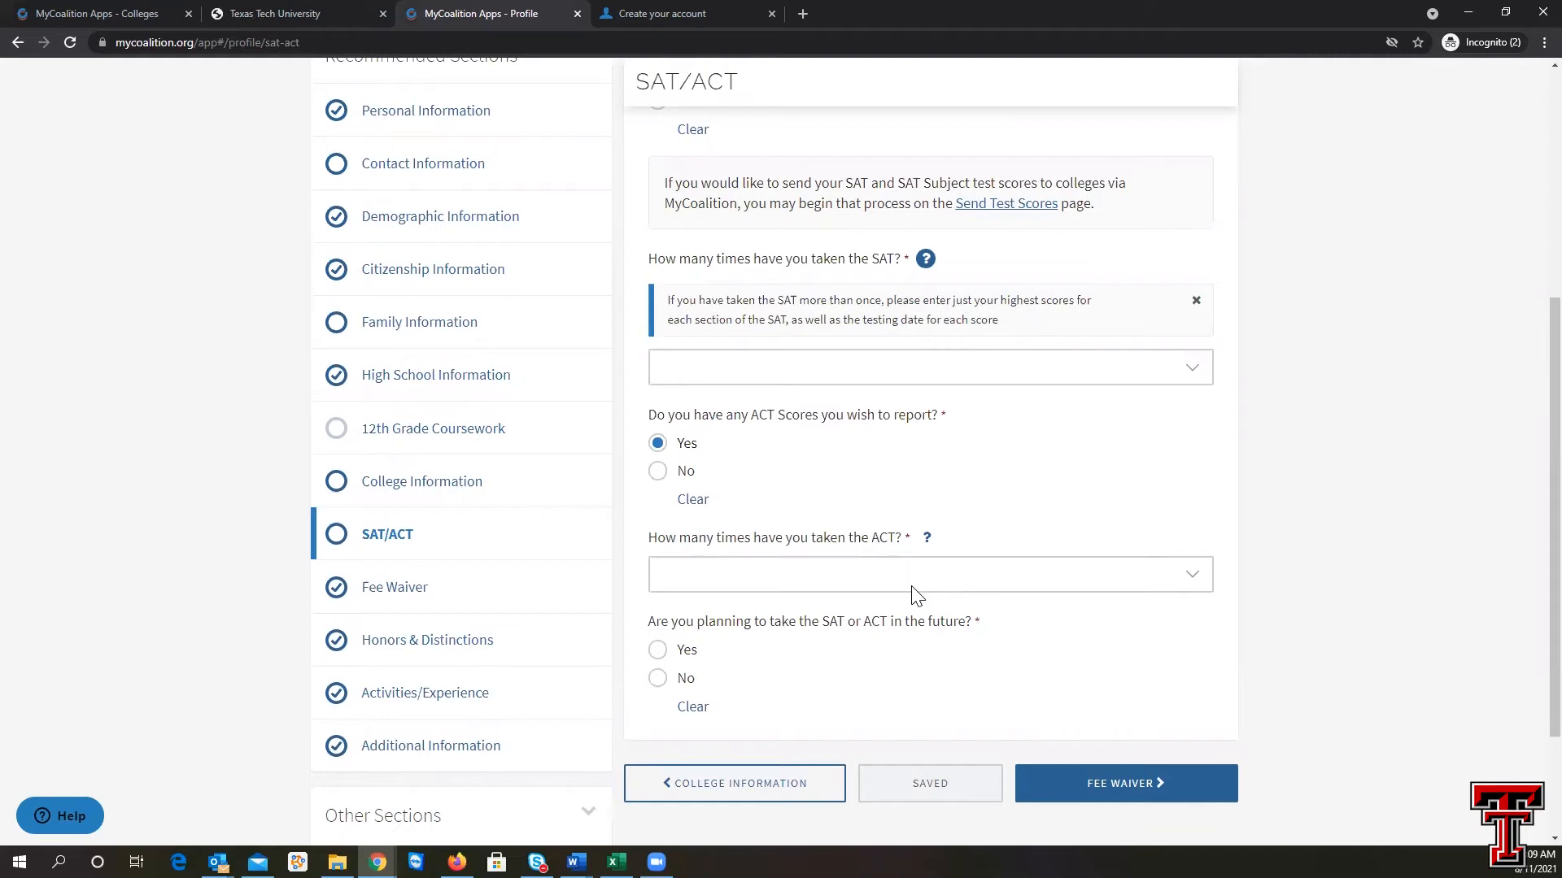
scroll(885, 657, up, 2)
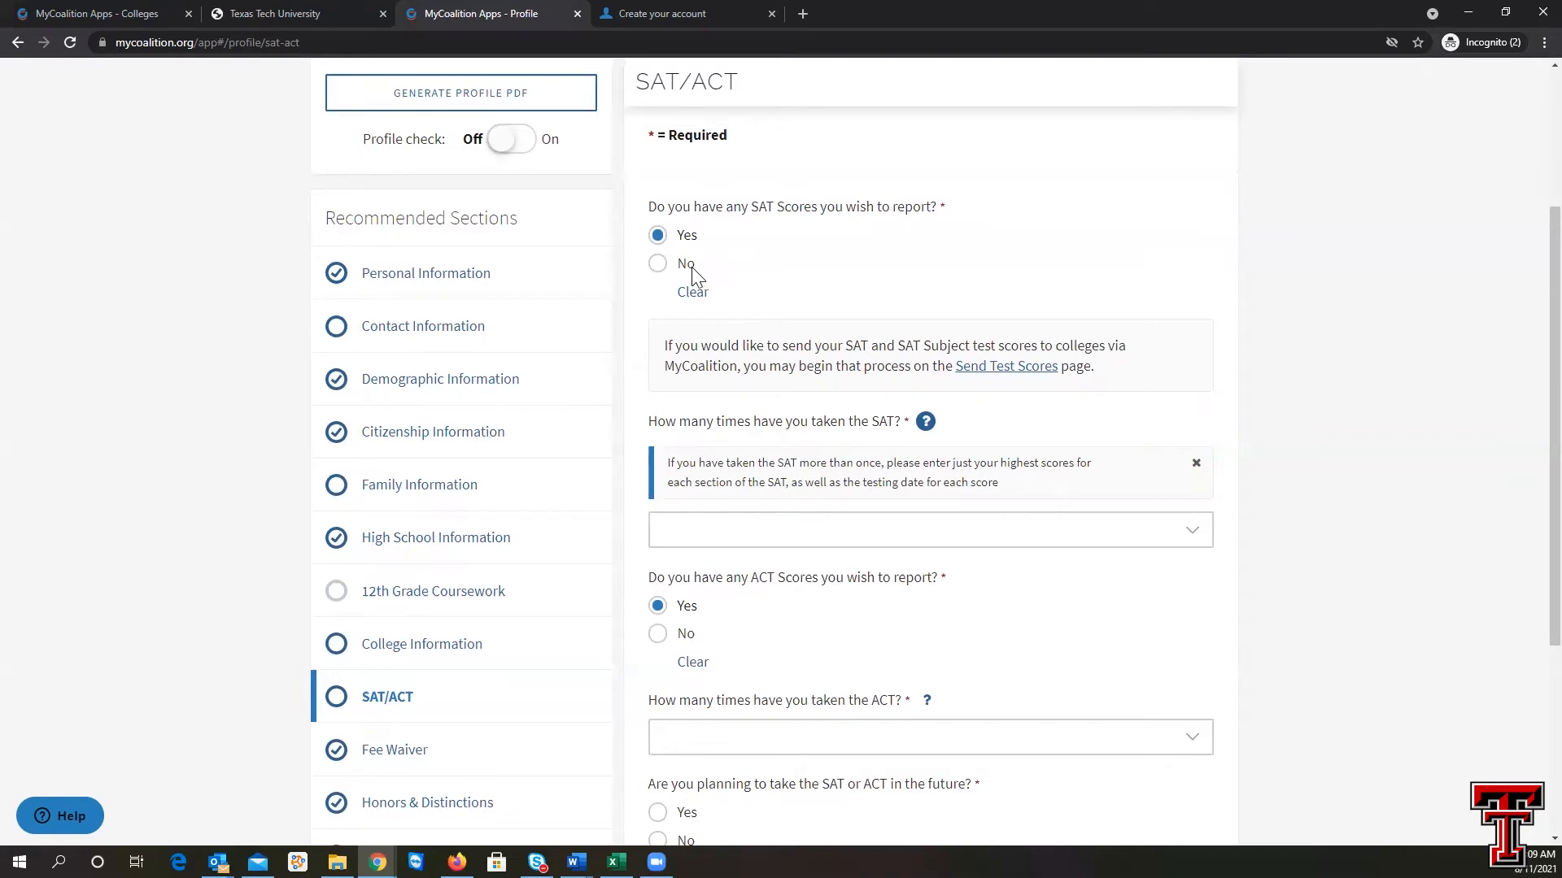
click(660, 265)
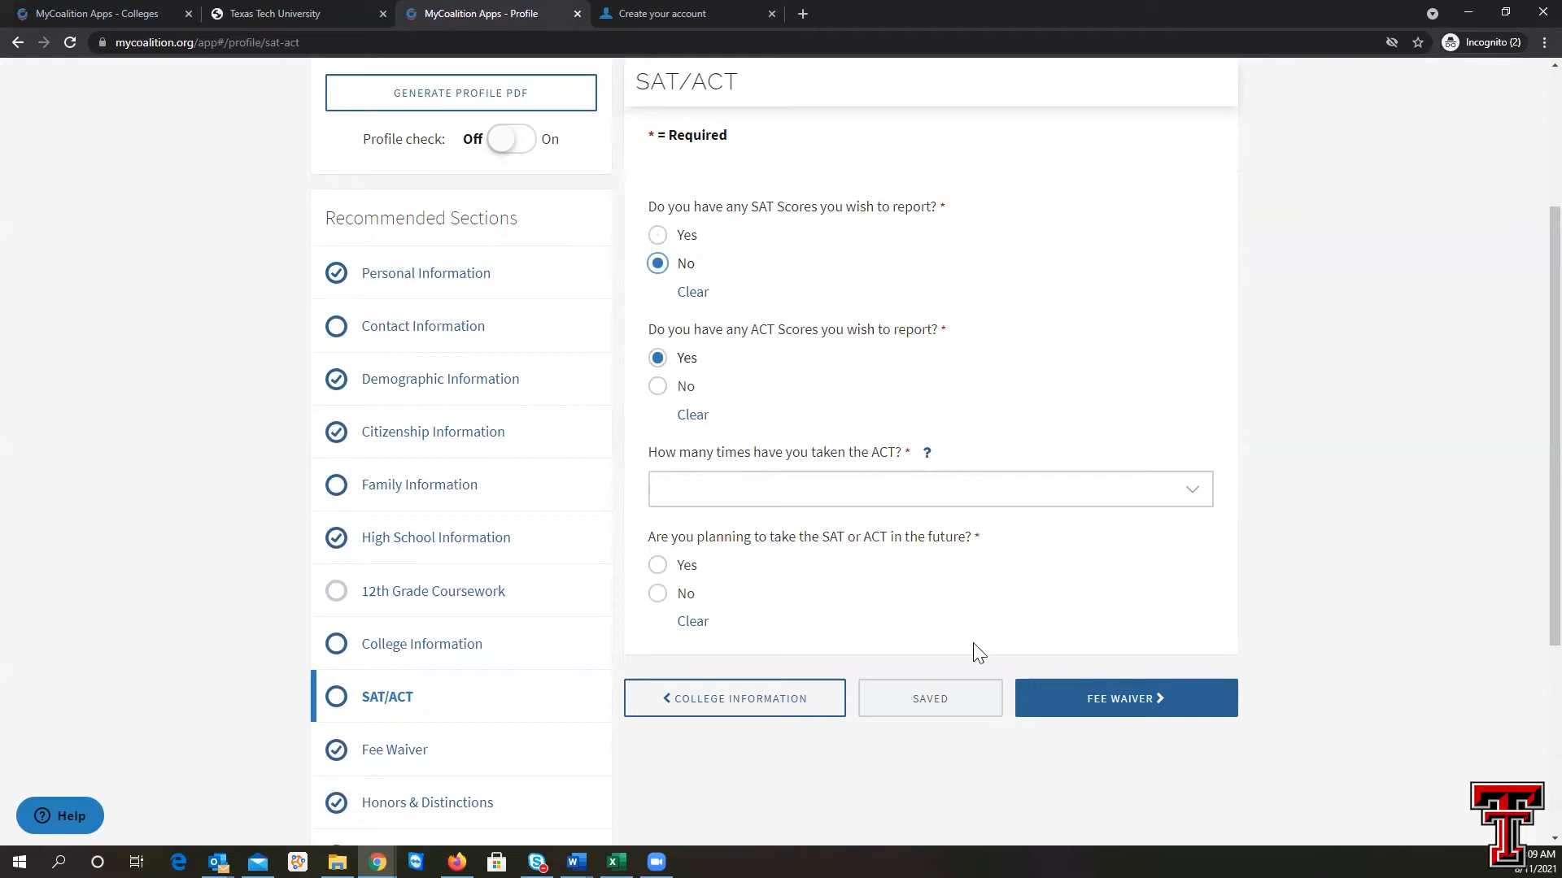
Open the Fee Waiver section and review the eligibility checkboxes and Coalition Fee Waiver college list, toggling the NACAC fee waiver option off and on
click(1100, 706)
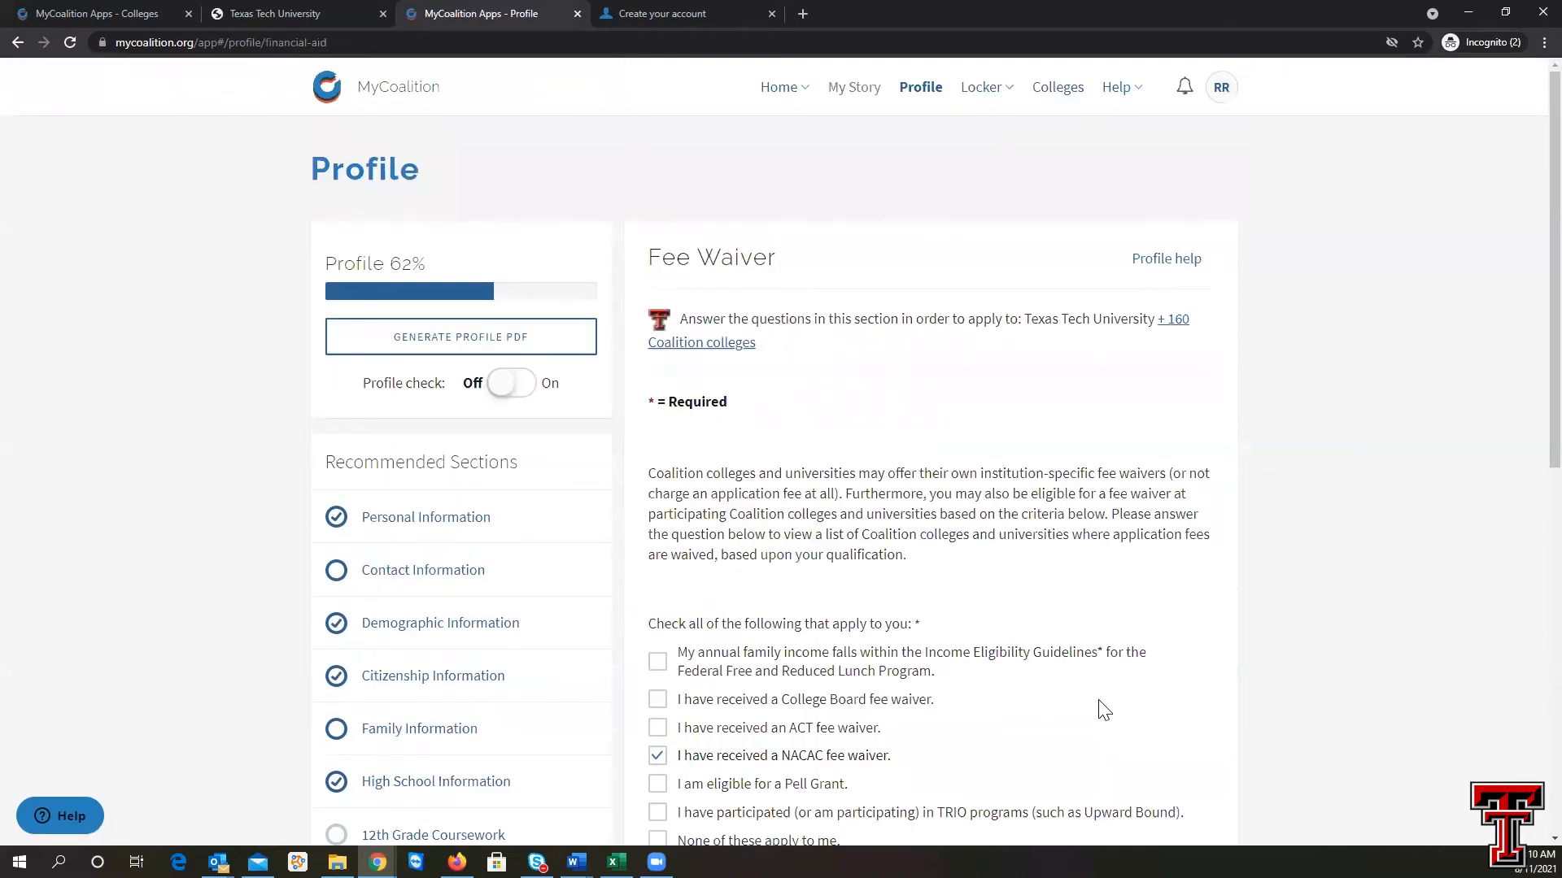
scroll(1103, 709, down, 2)
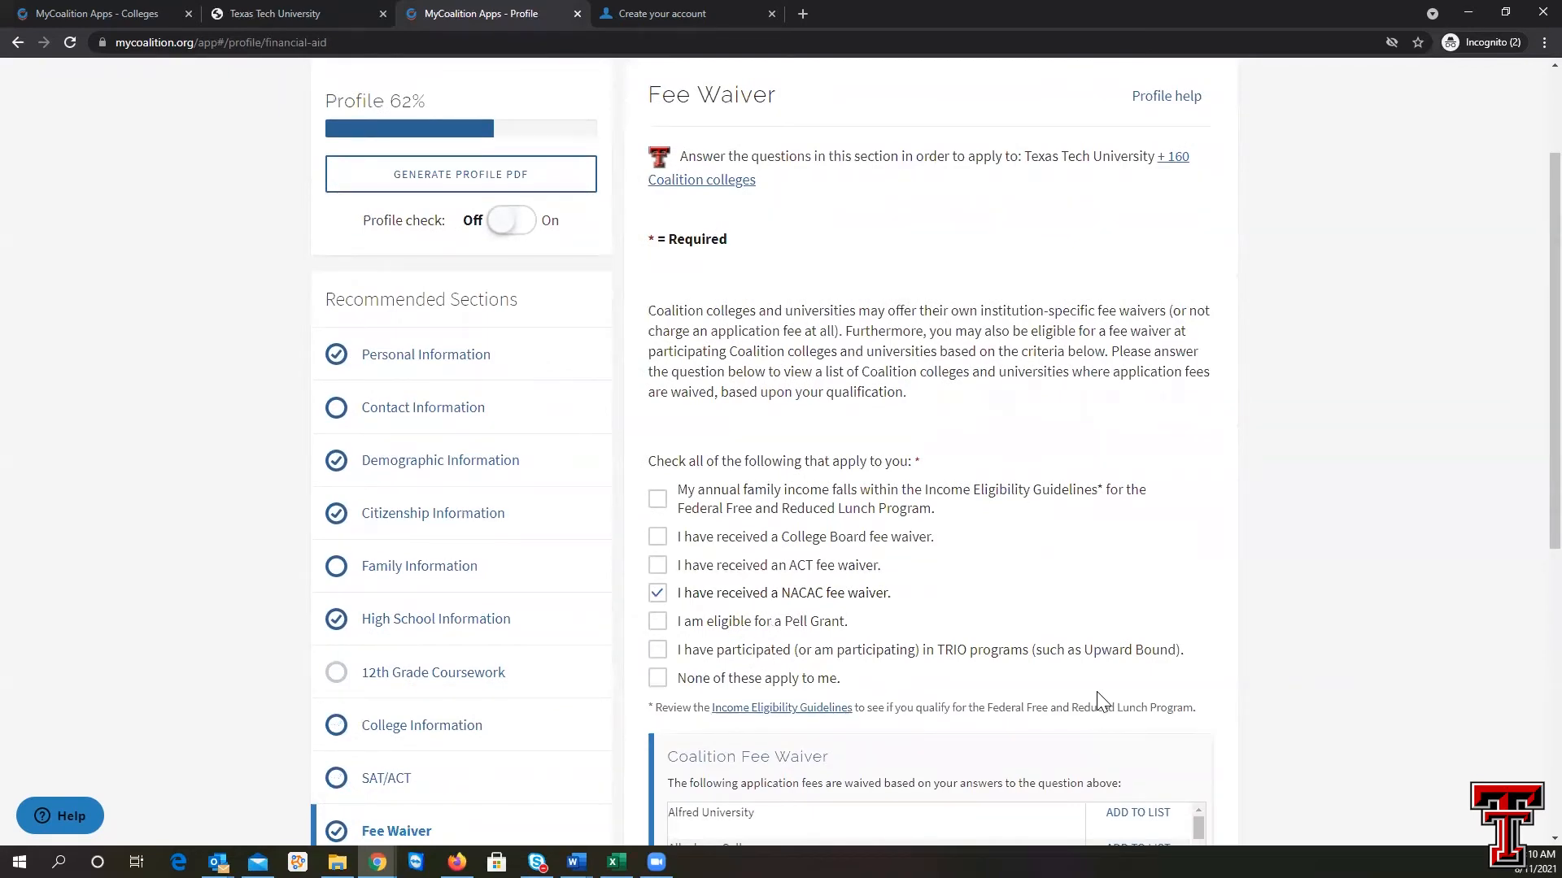
scroll(1102, 705, down, 1)
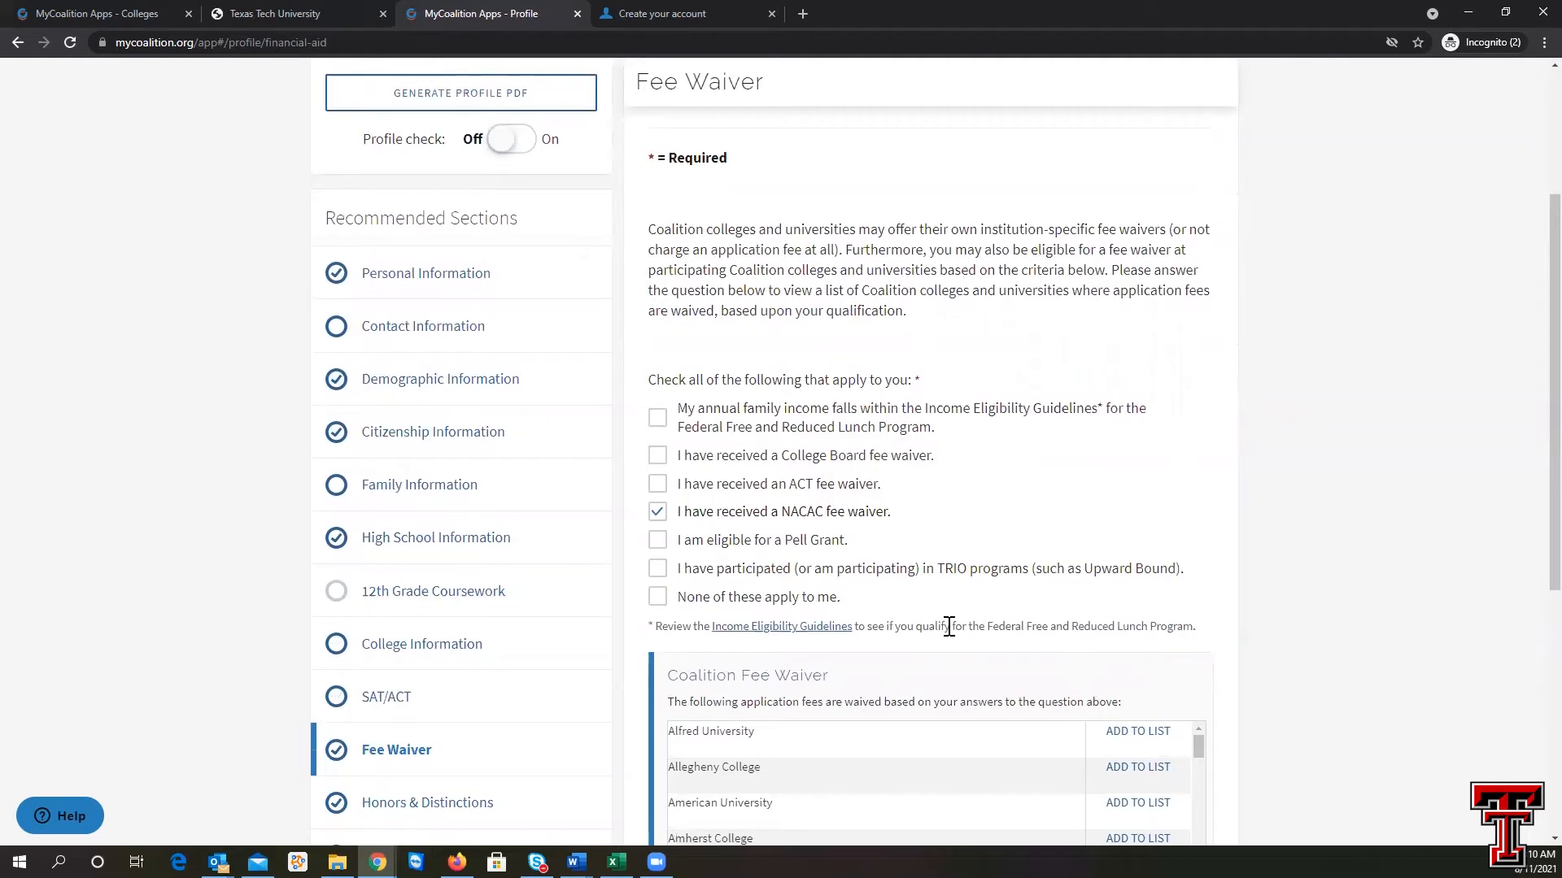
click(658, 513)
click(658, 512)
scroll(1086, 582, down, 2)
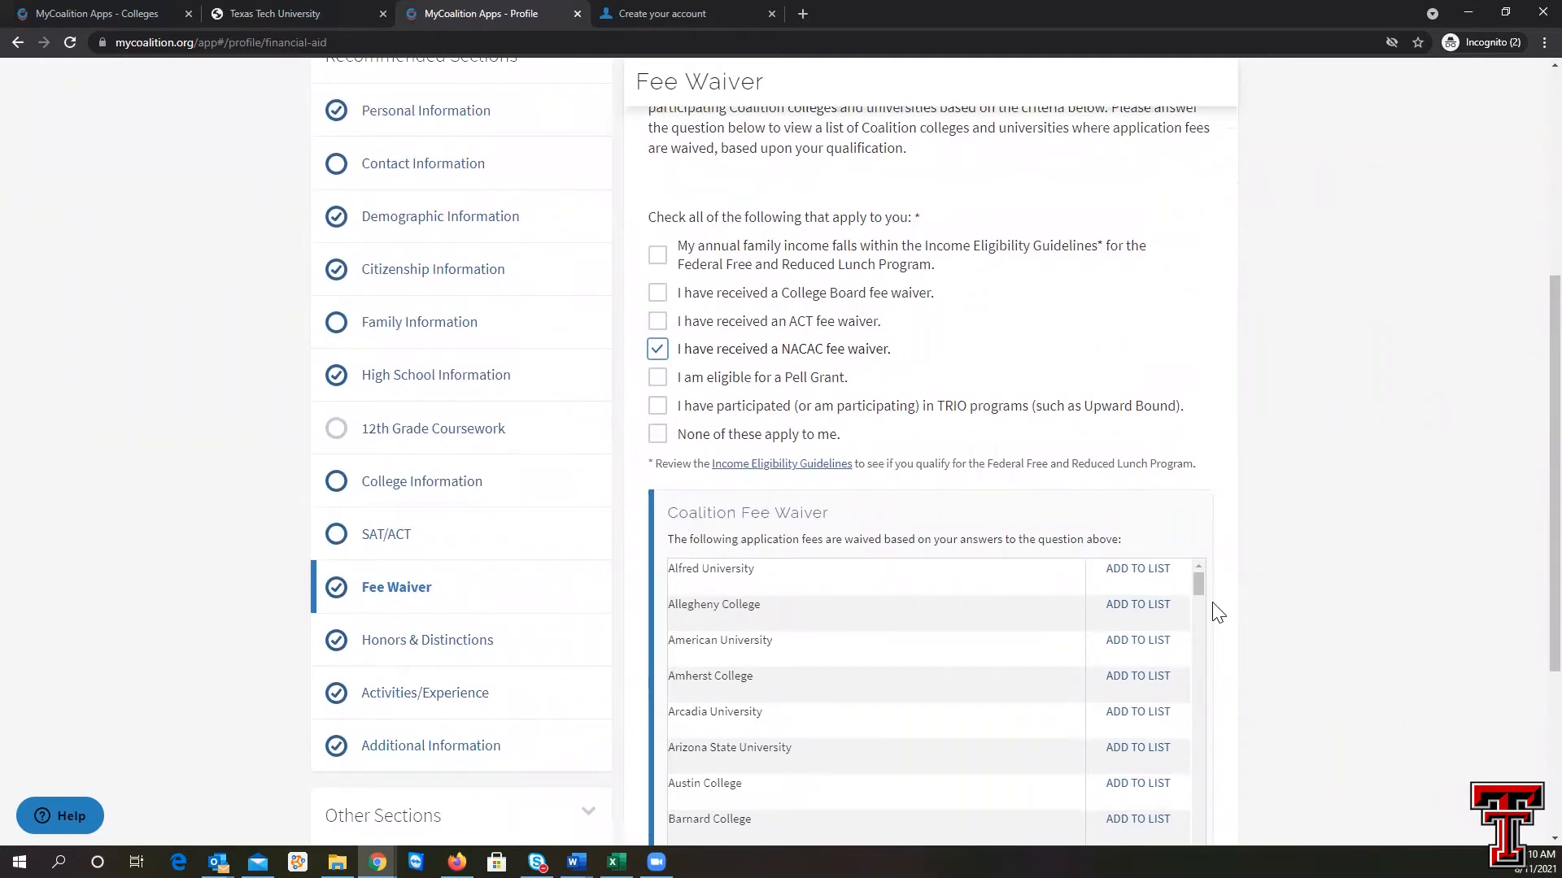
scroll(1213, 610, down, 4)
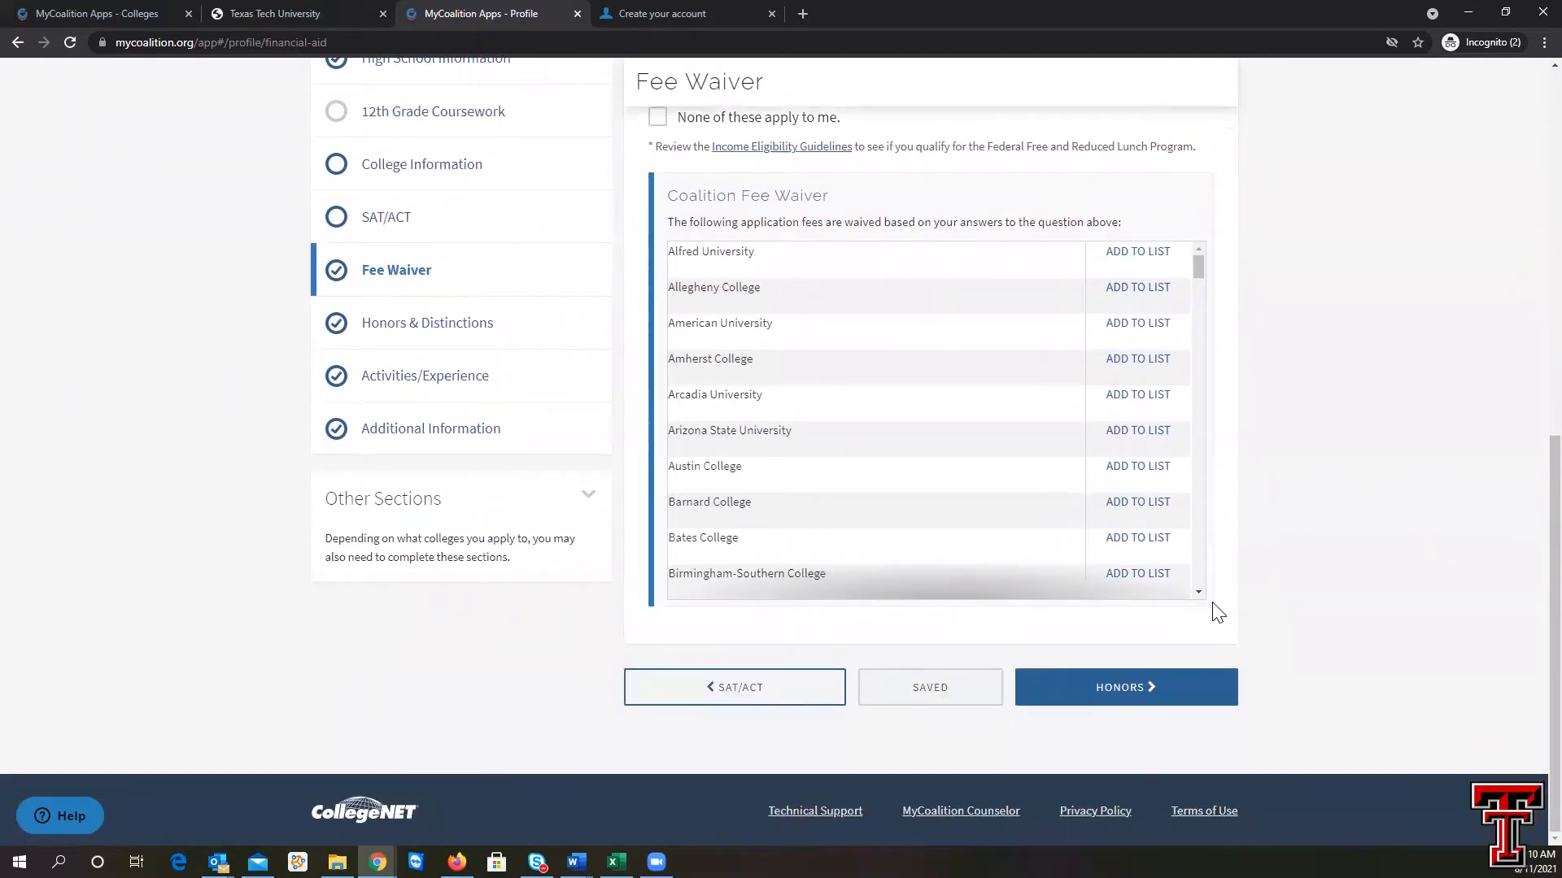
Open Honors & Distinctions and review the instructions, Honor/Distinction 1's title, level and grade, and the option to add another honor
click(1126, 688)
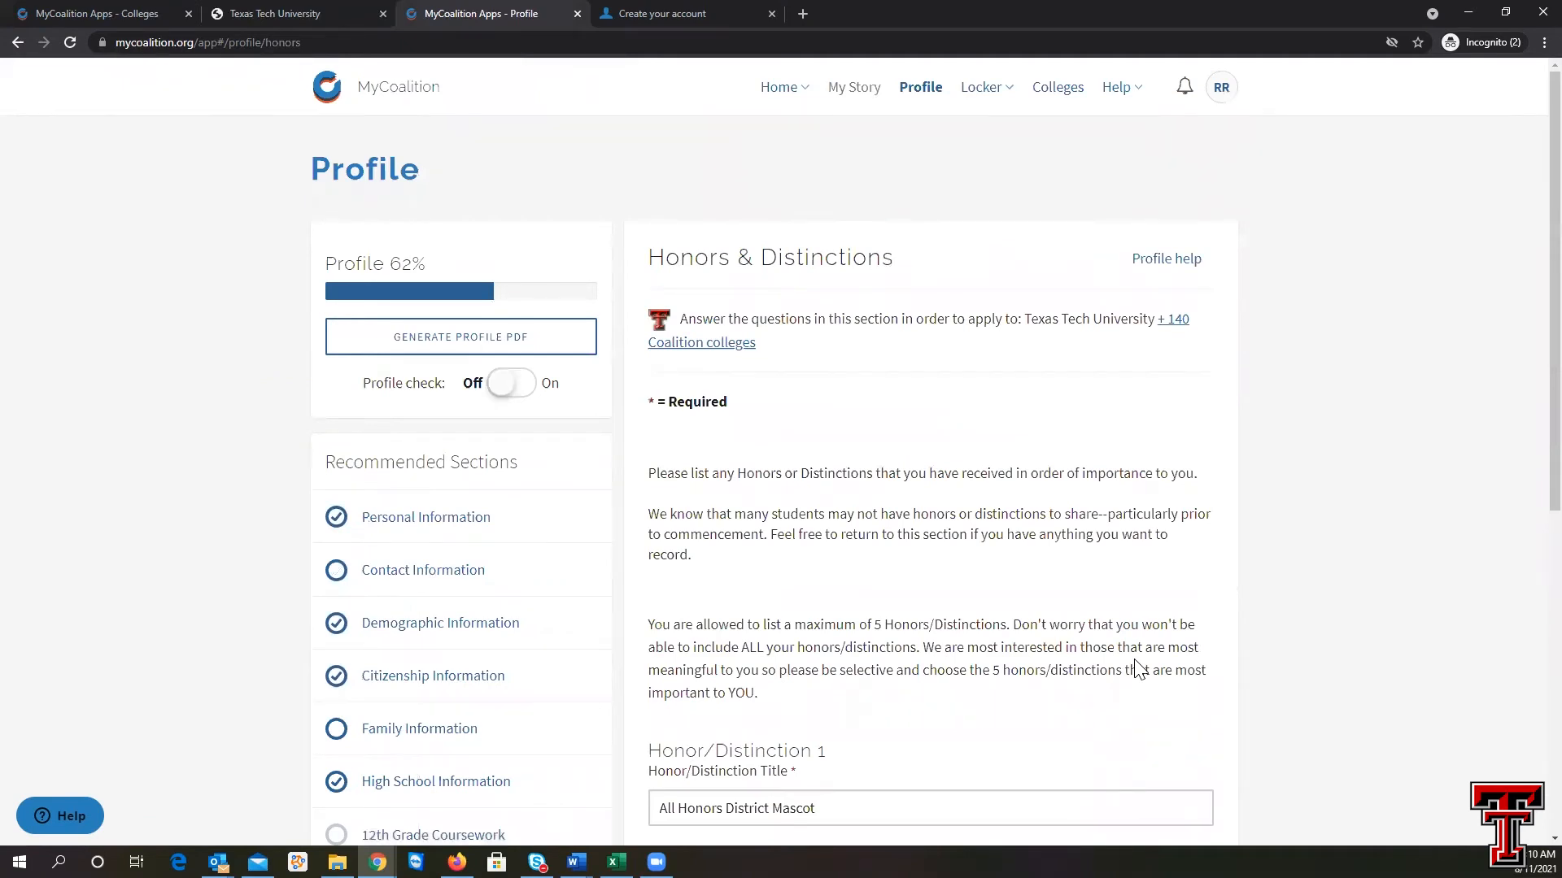
scroll(1137, 668, down, 1)
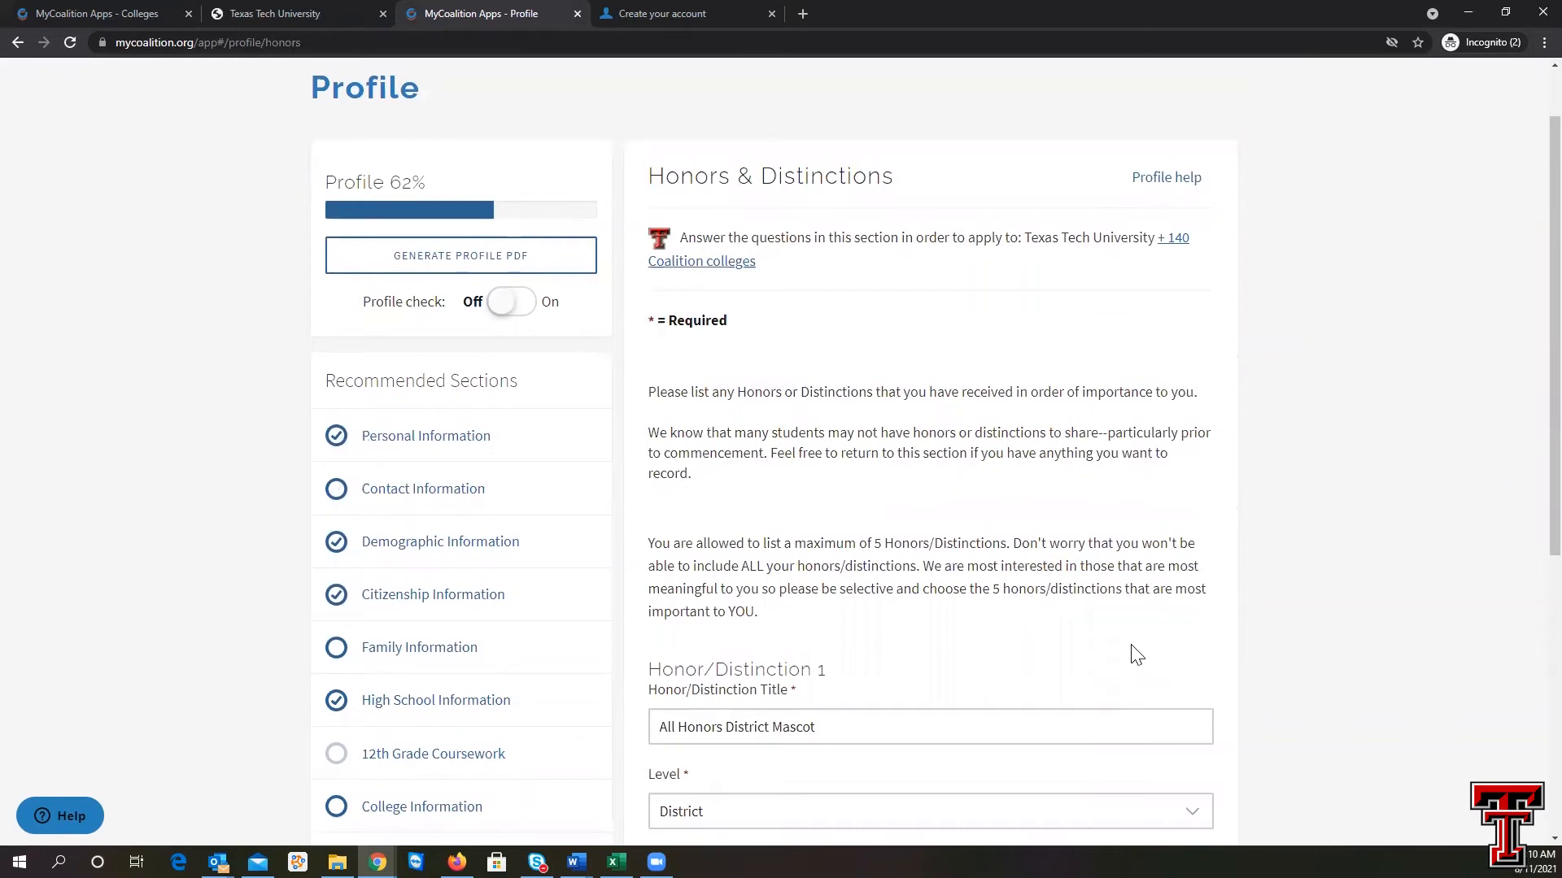
scroll(1130, 642, down, 2)
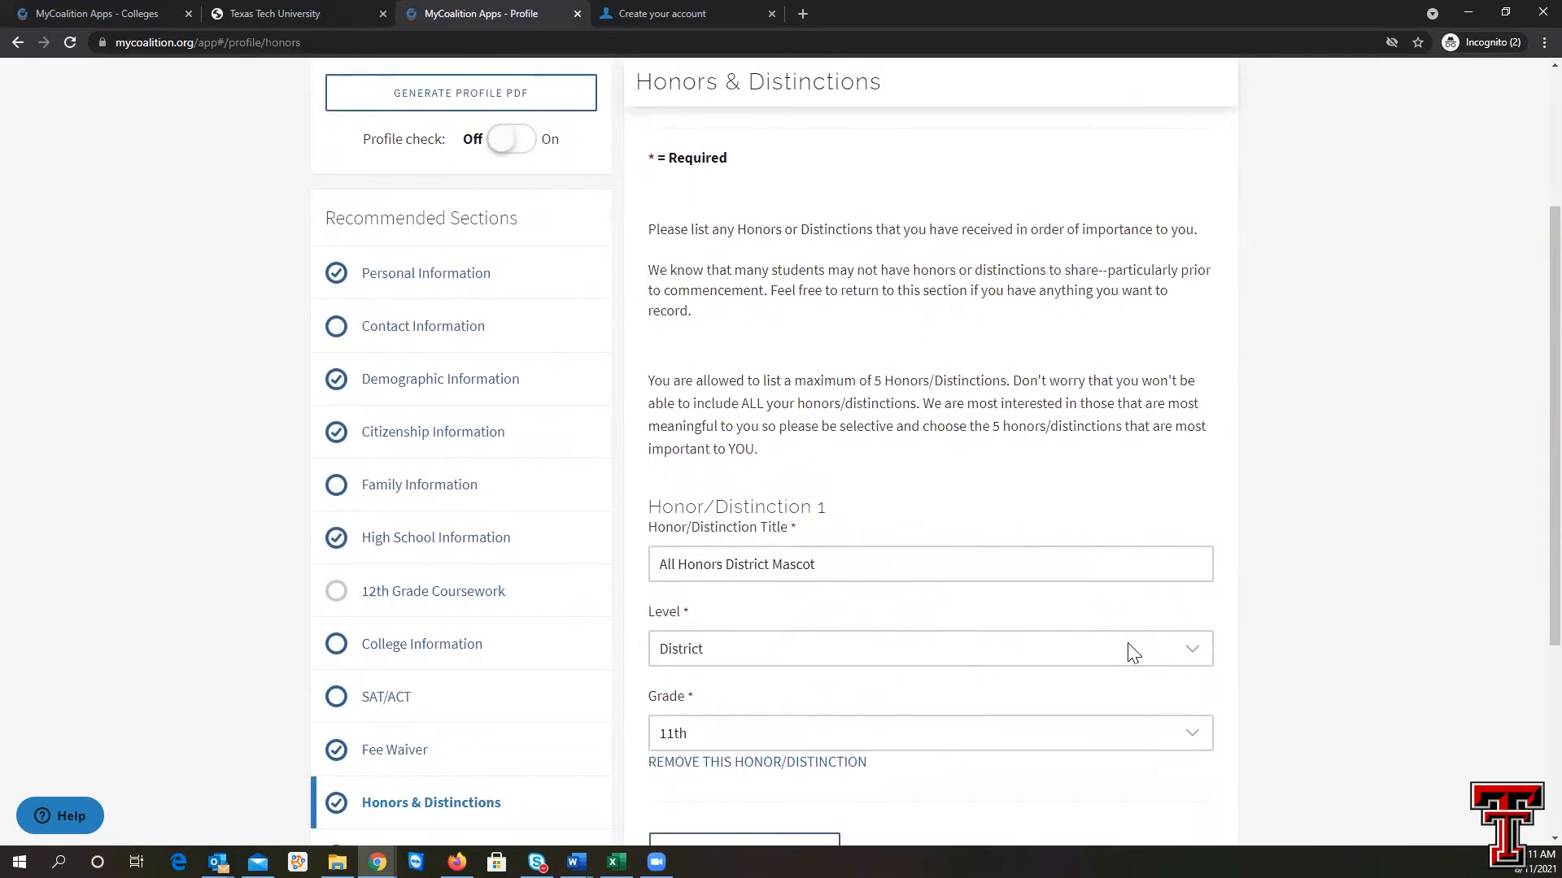
click(1131, 650)
click(1127, 615)
scroll(1119, 610, down, 2)
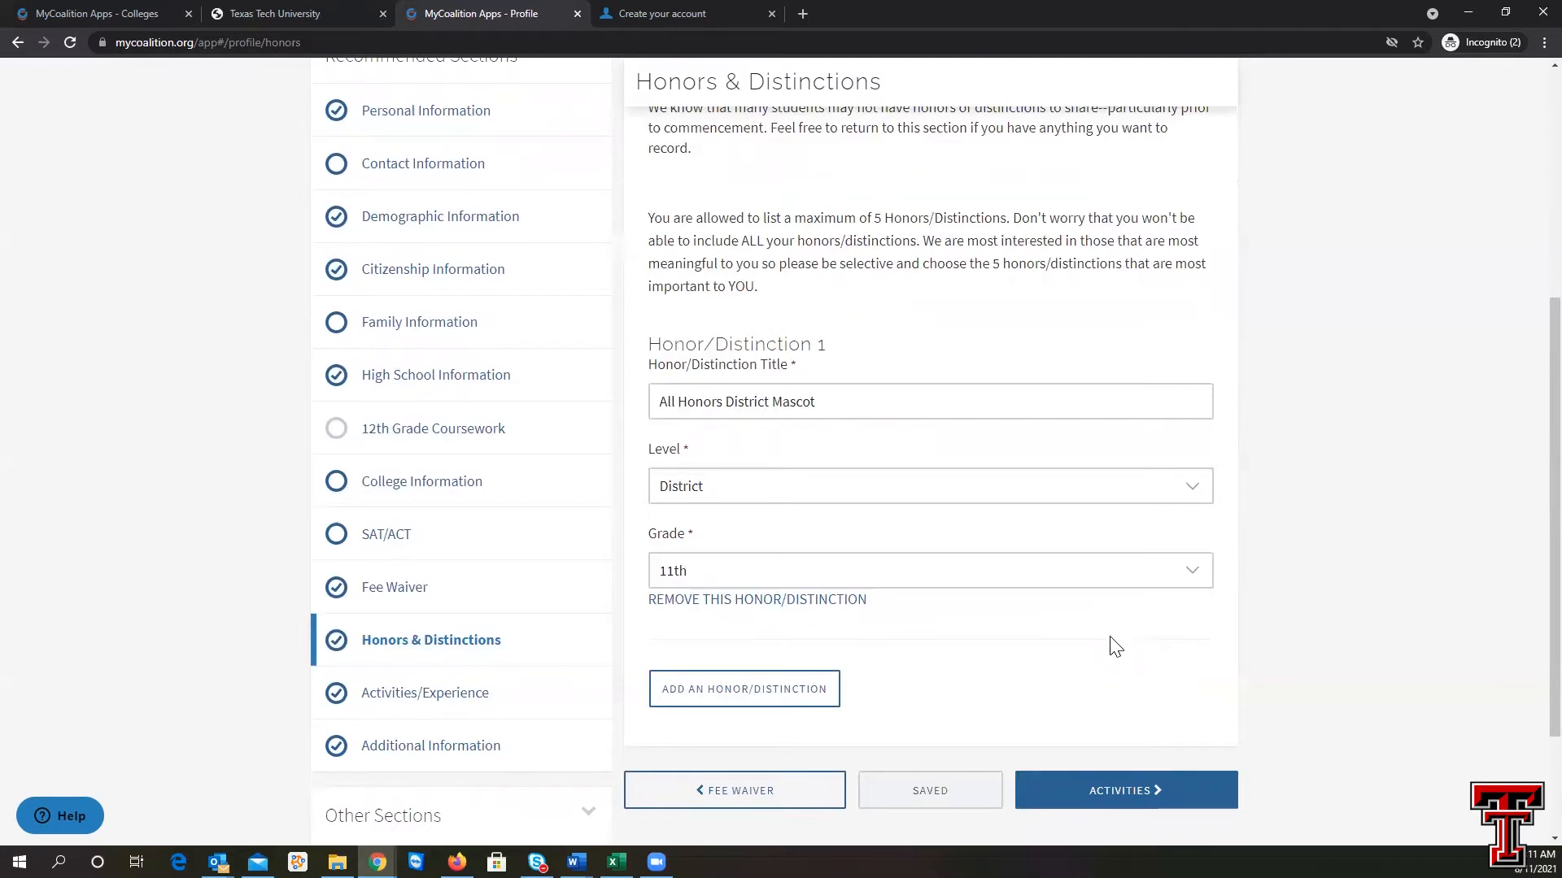
scroll(1114, 645, up, 1)
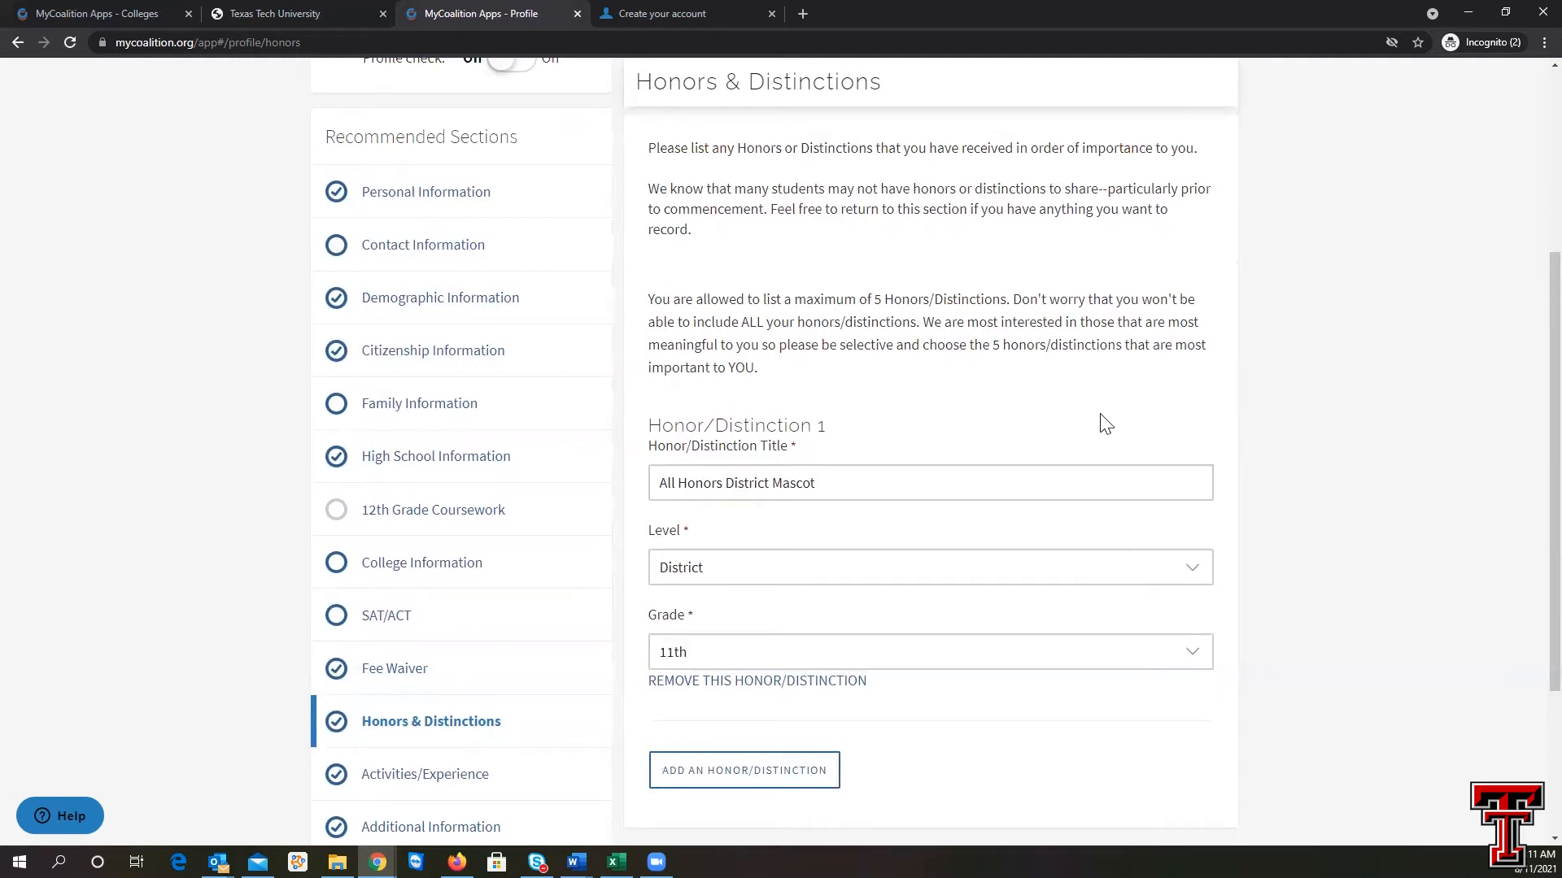
scroll(1101, 415, down, 1)
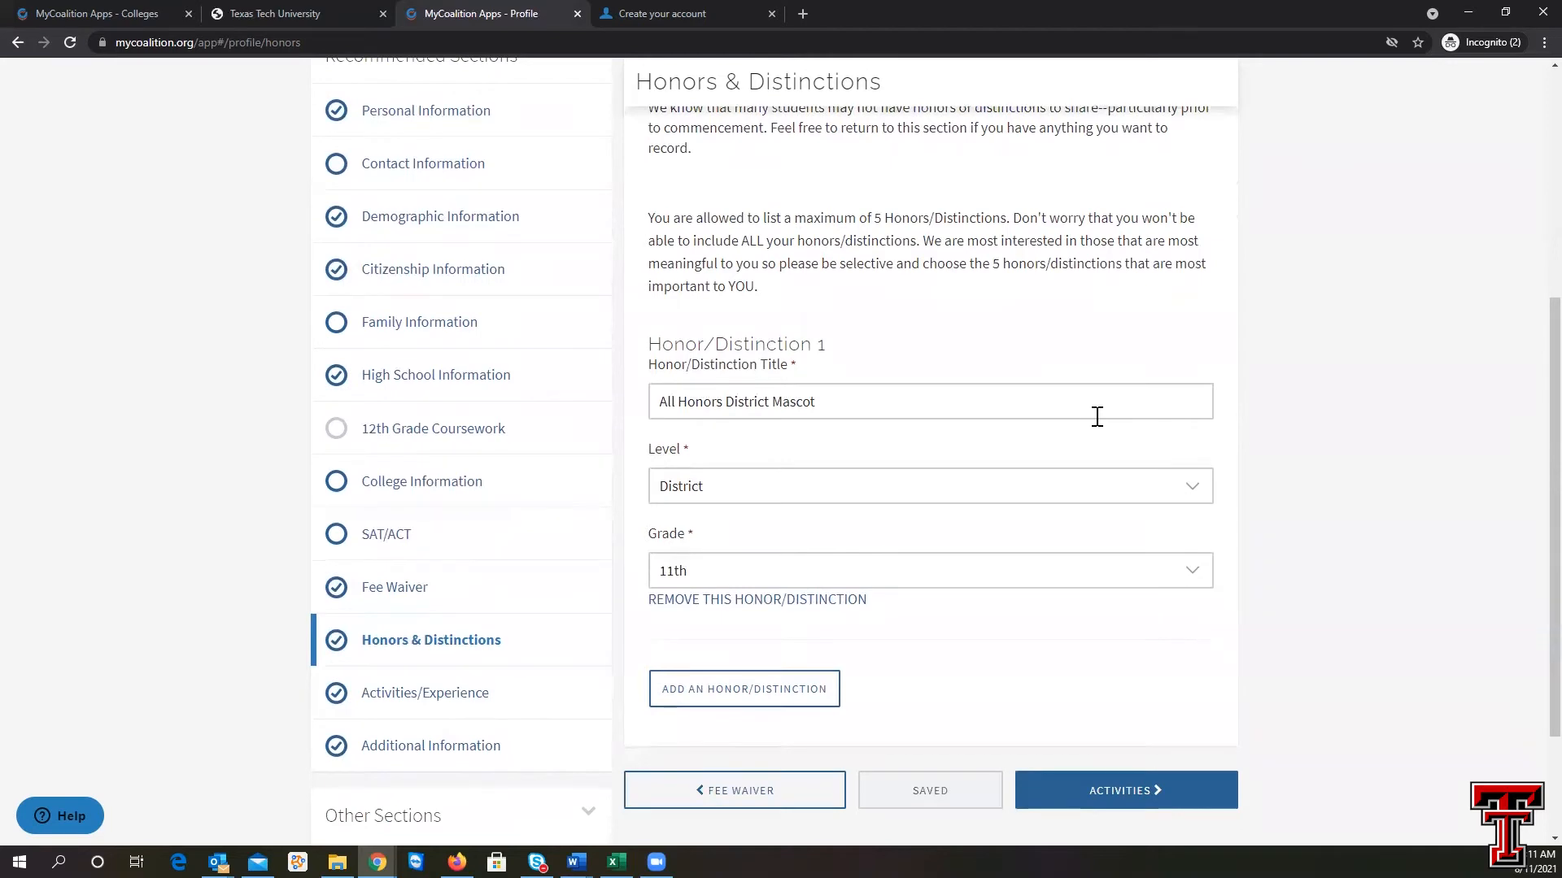
scroll(1098, 419, down, 1)
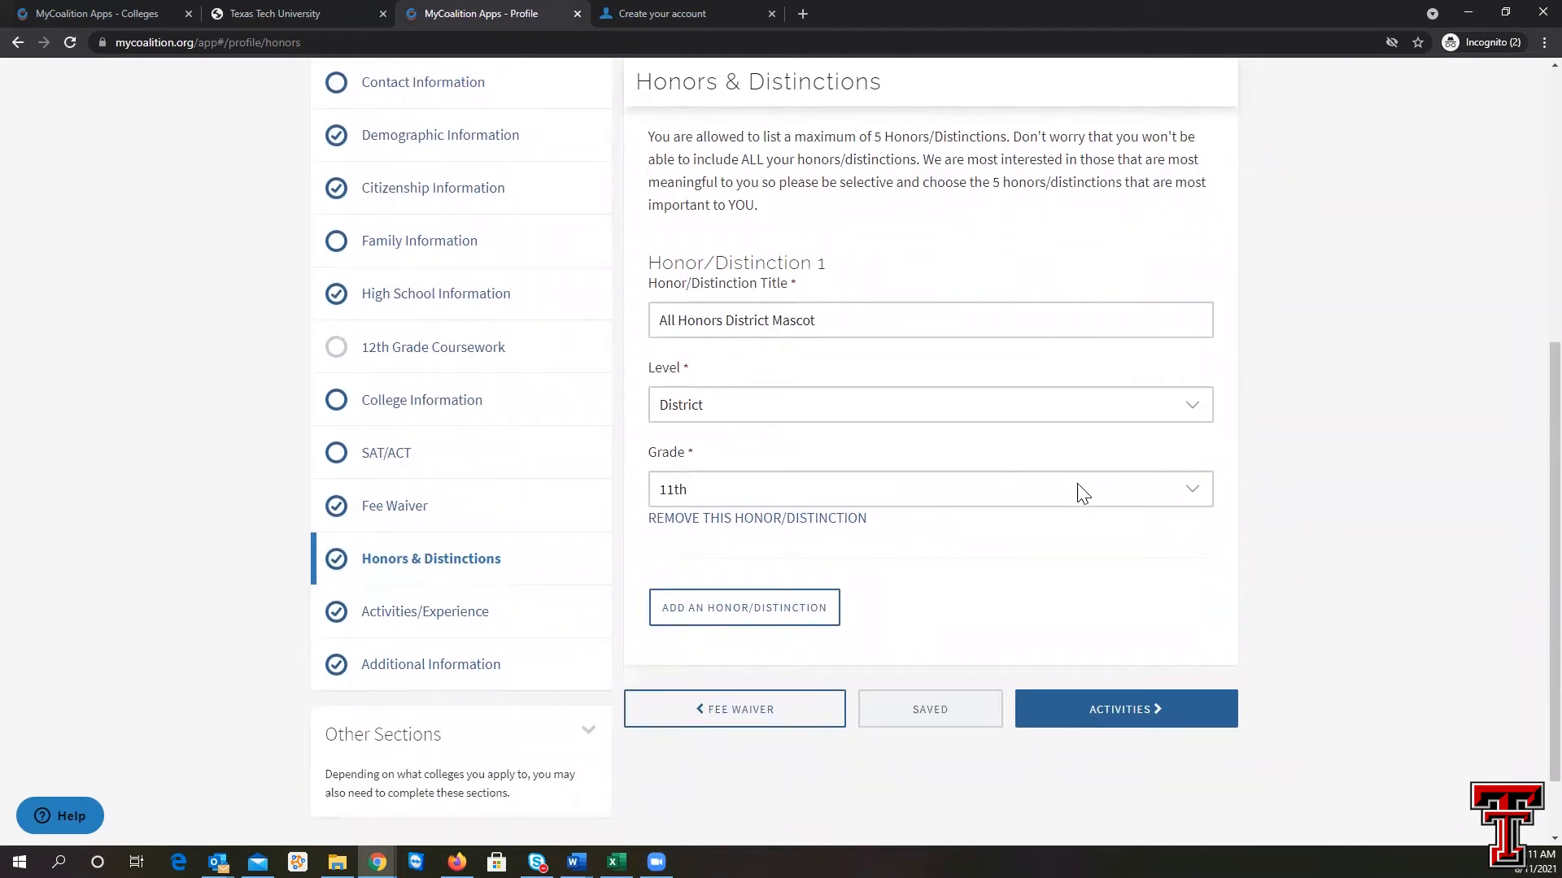
Open Activities/Experience and review the instructions, Activity/Experience 1's category choices, and the help note on describing the experience
click(1143, 710)
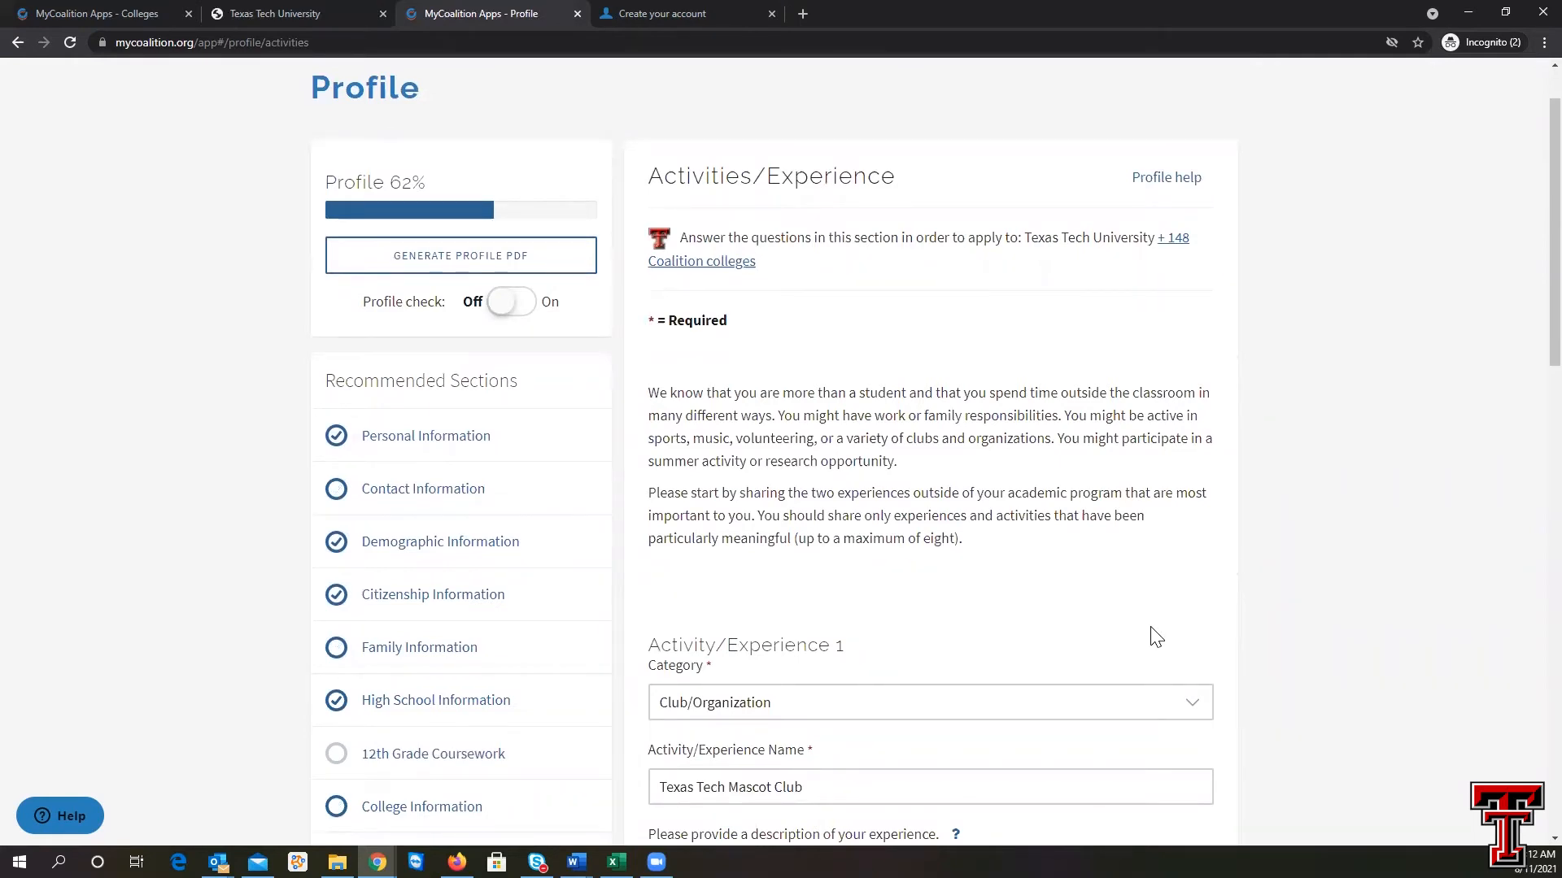
scroll(1155, 637, down, 1)
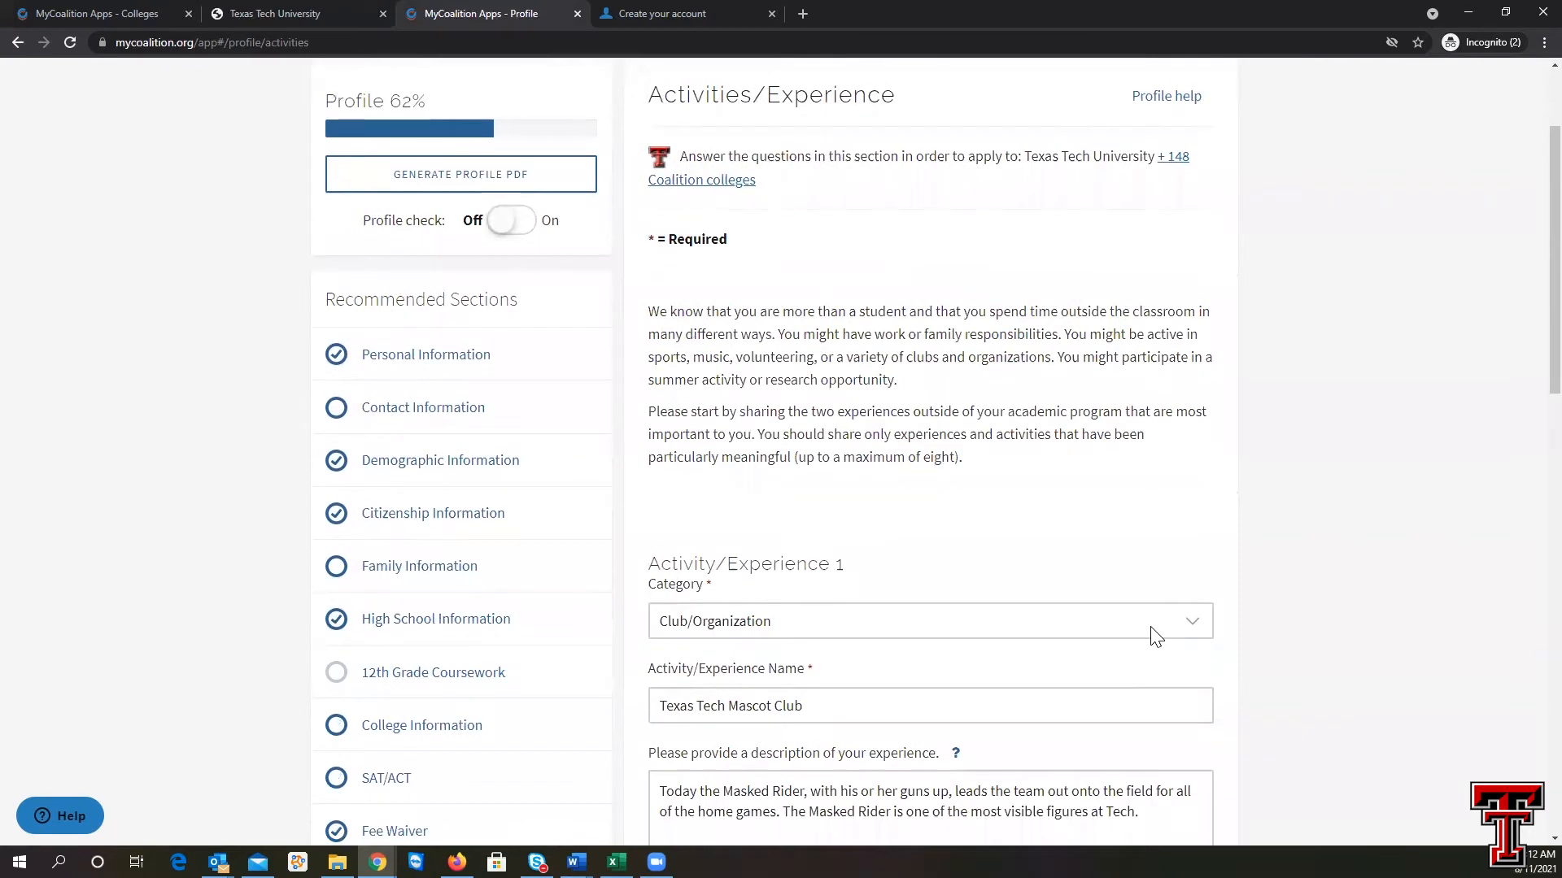
click(1155, 637)
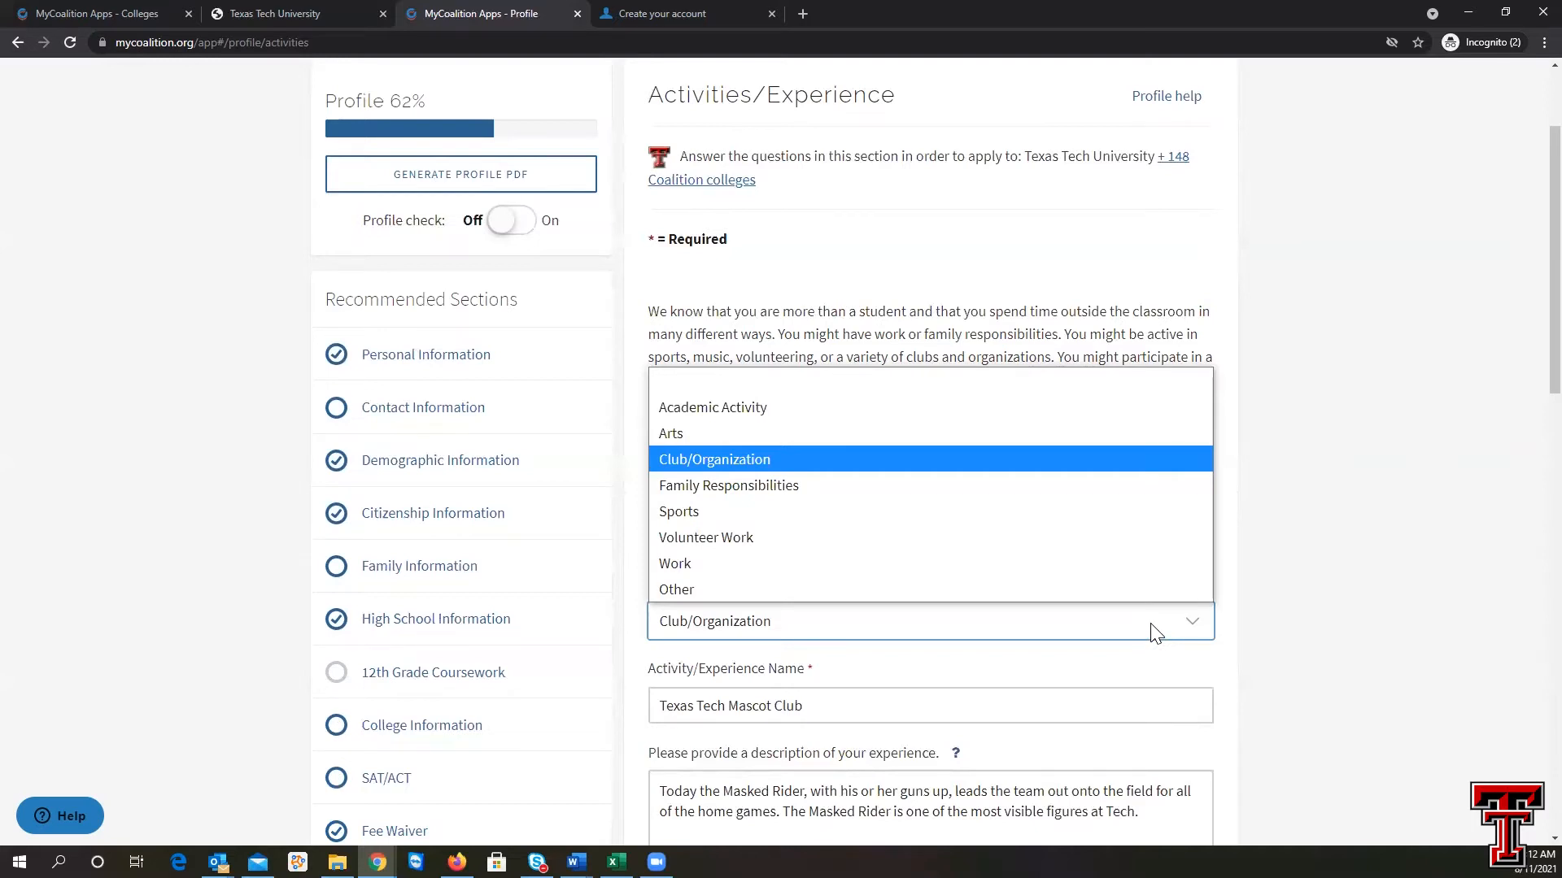
click(959, 704)
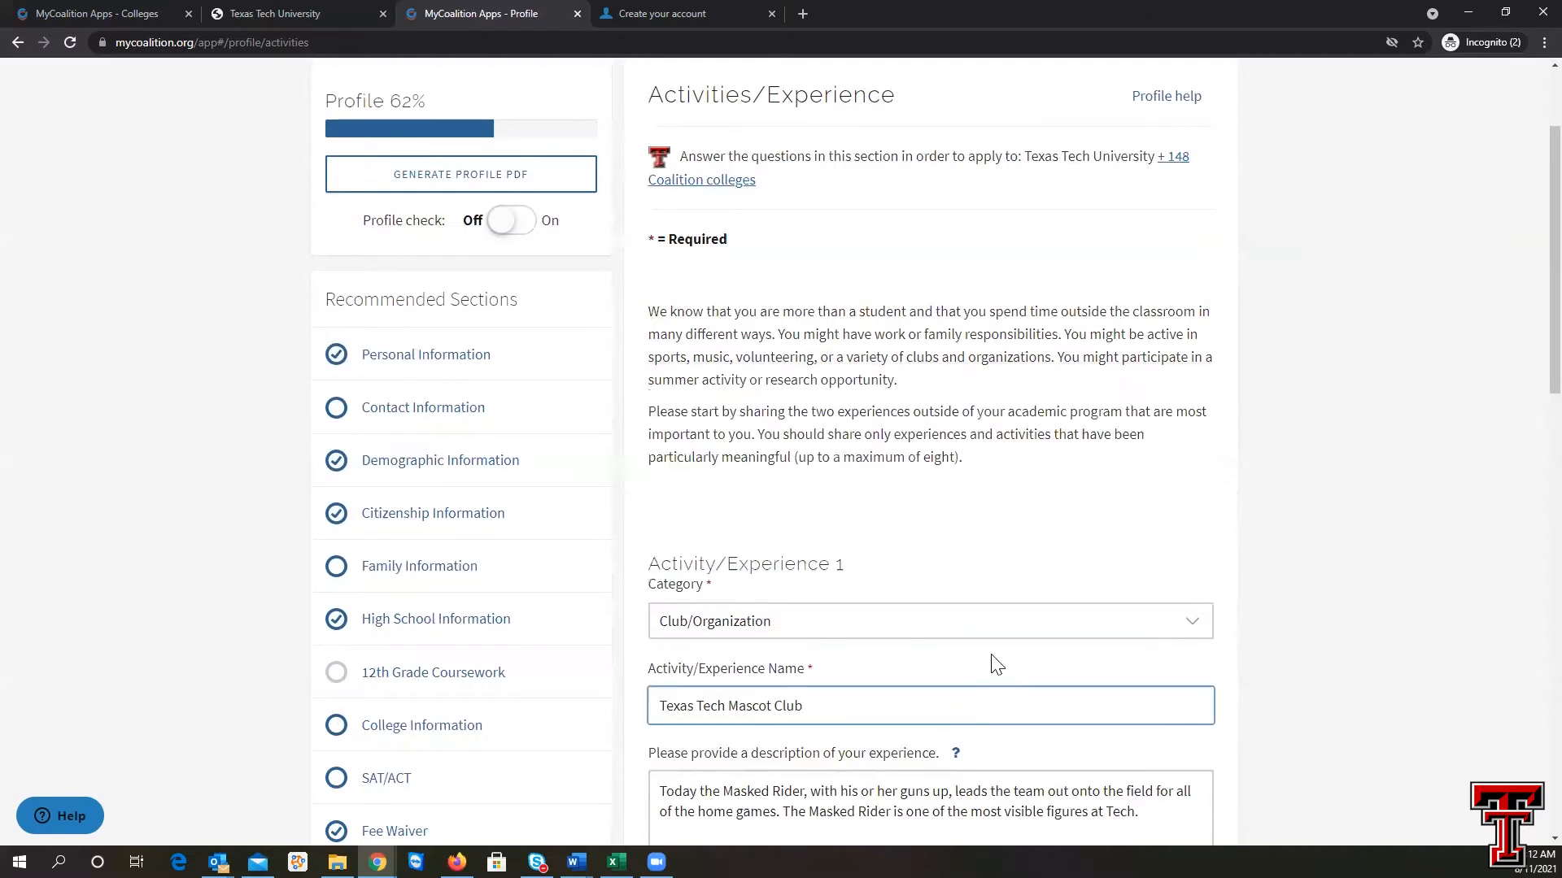
scroll(997, 665, down, 1)
click(988, 544)
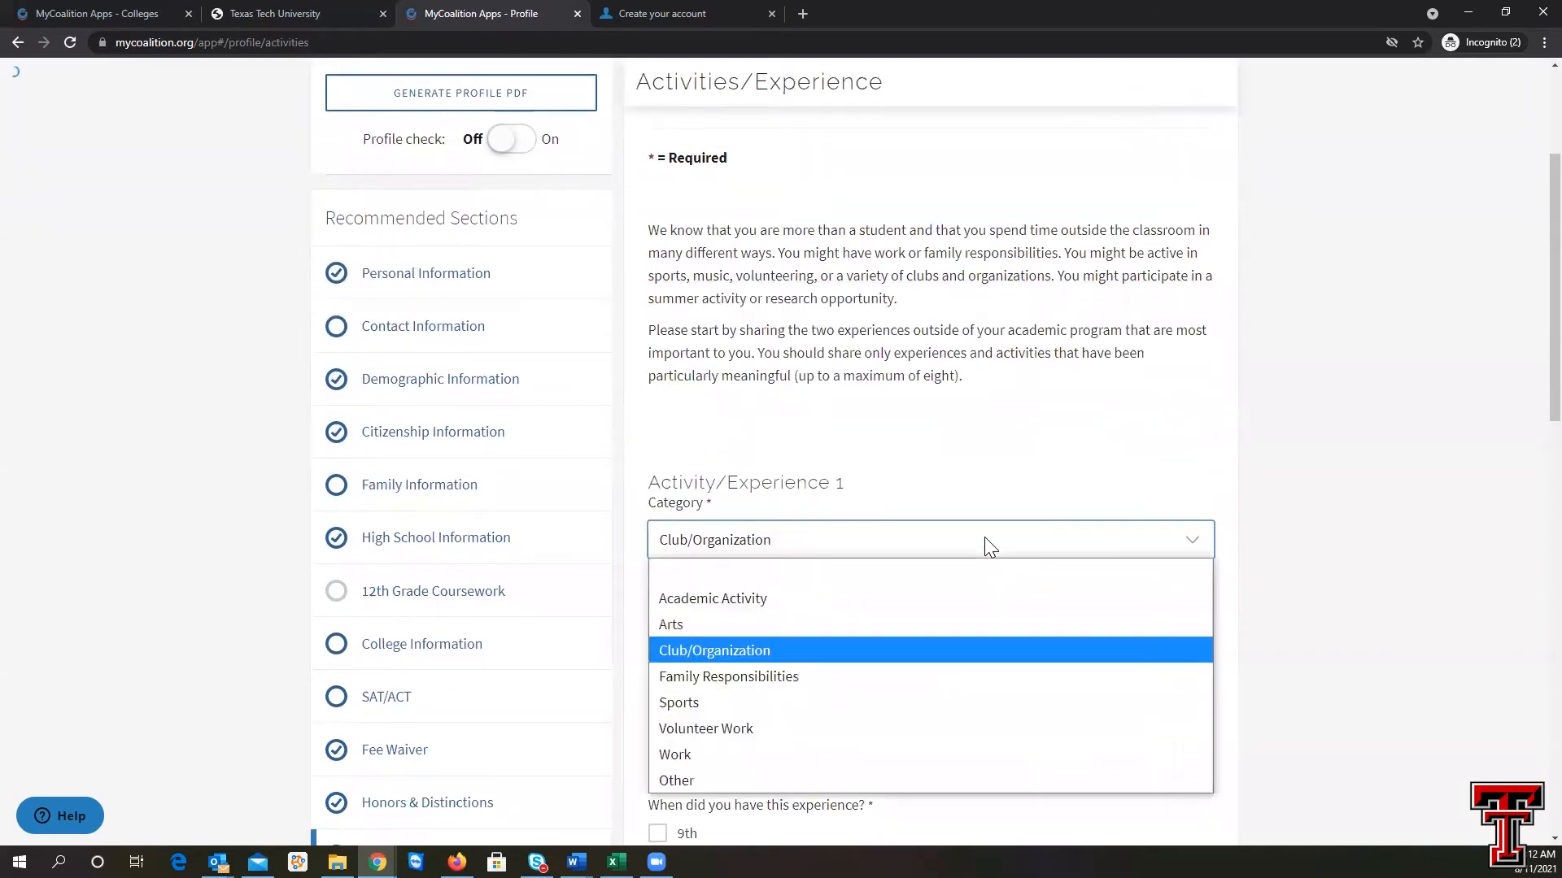
click(997, 486)
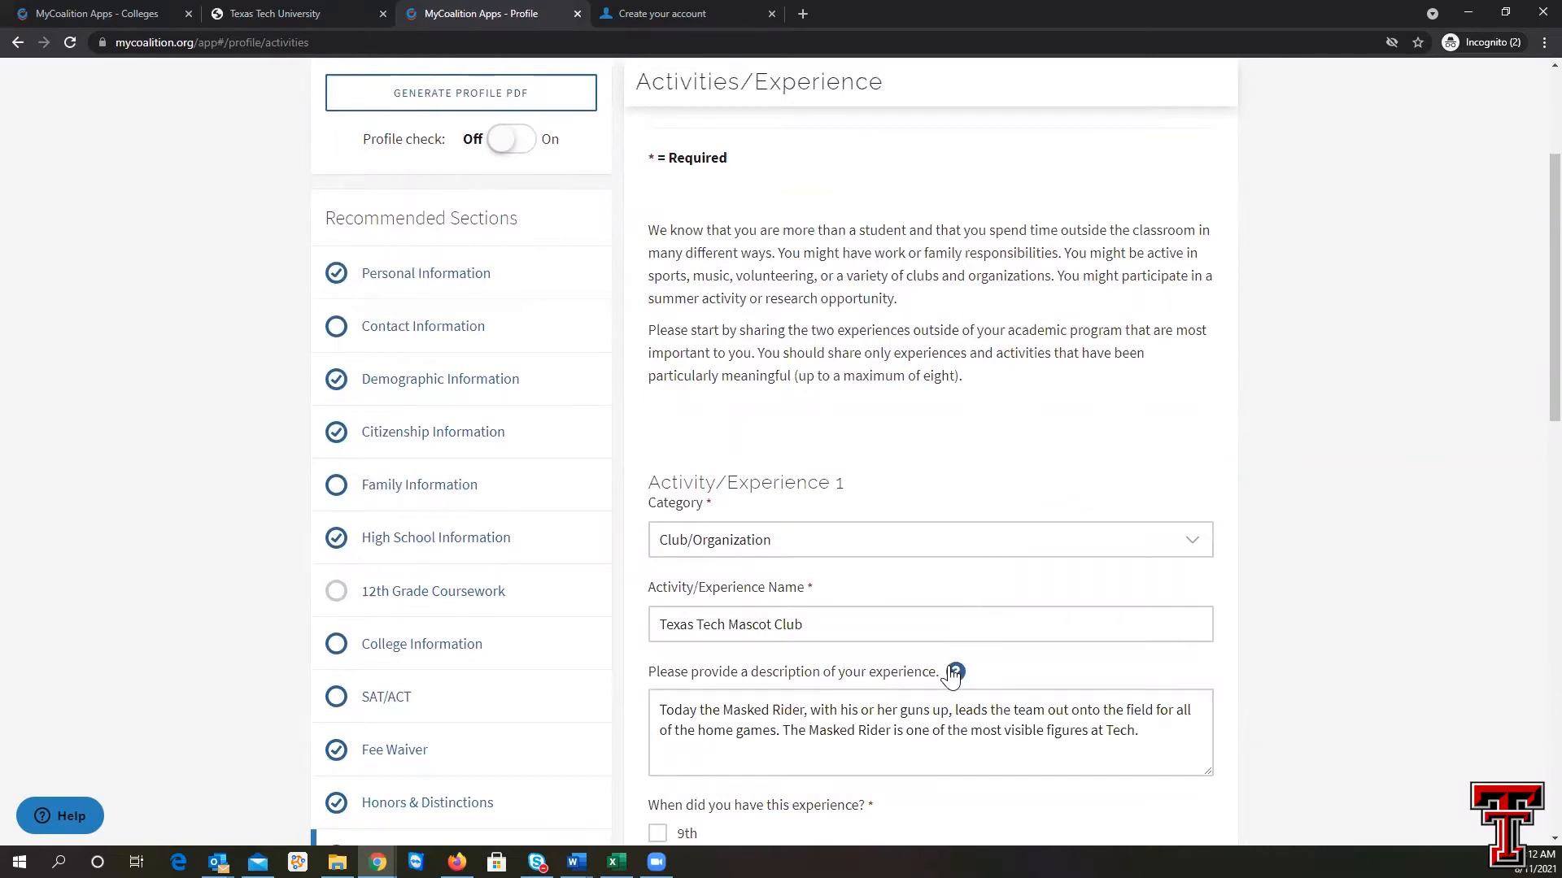
scroll(953, 675, down, 1)
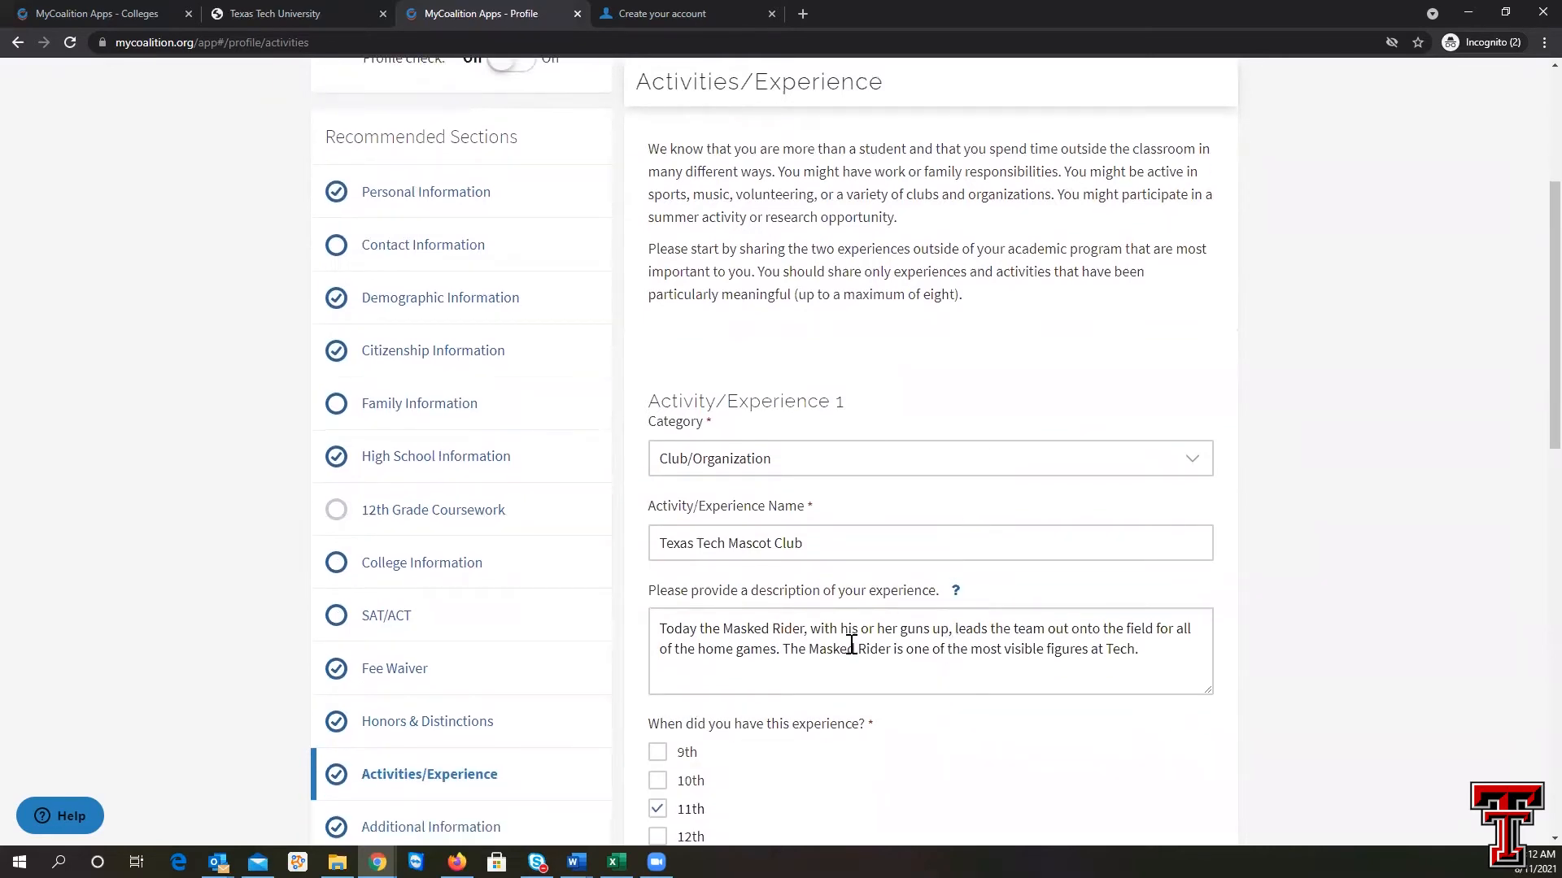
click(955, 592)
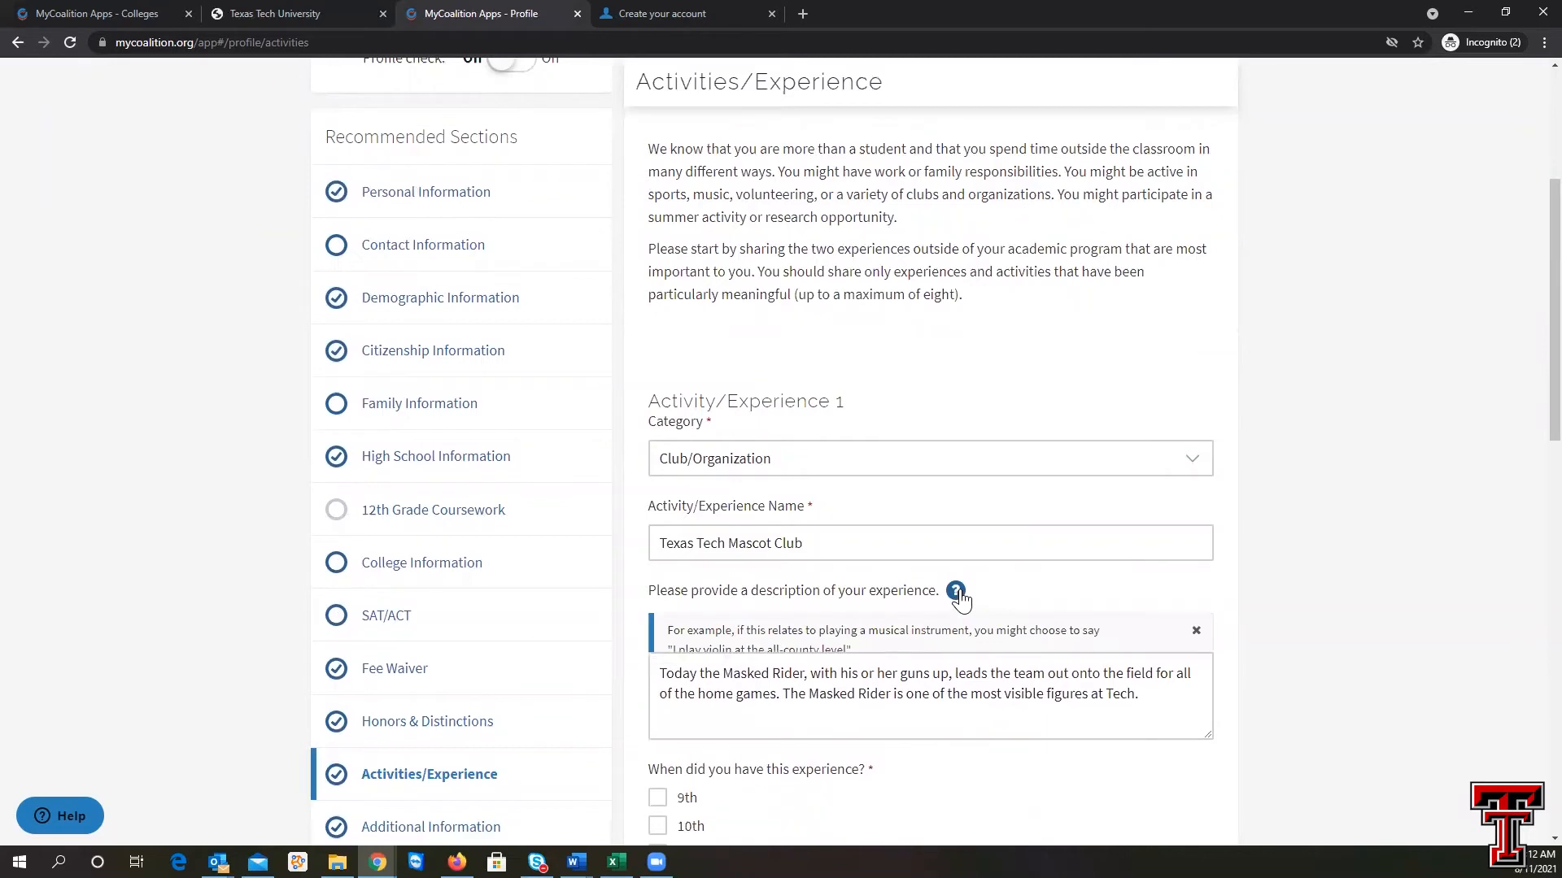
Close the help note on describing the experience, and set Activity/Experience 1's grade level to 10th only
click(956, 591)
scroll(958, 662, down, 2)
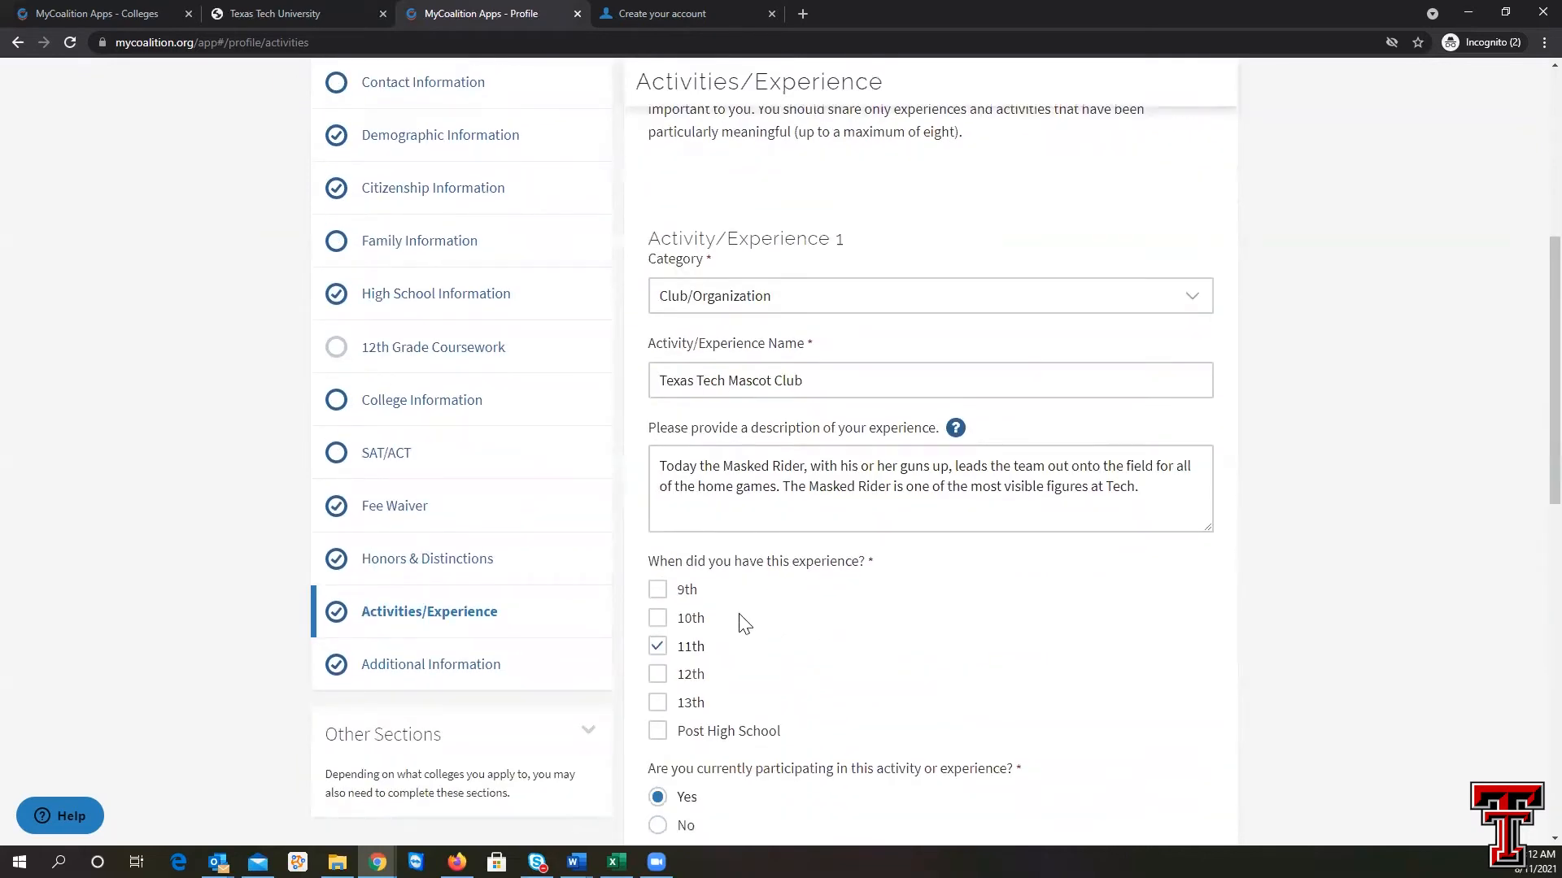
click(658, 592)
click(659, 620)
click(659, 675)
click(657, 679)
click(658, 649)
click(658, 619)
click(658, 596)
click(660, 625)
Review Activity/Experience 1's participation questions and show the help notes for weeks per year and for high-end and low-end hours per week
scroll(719, 683, down, 3)
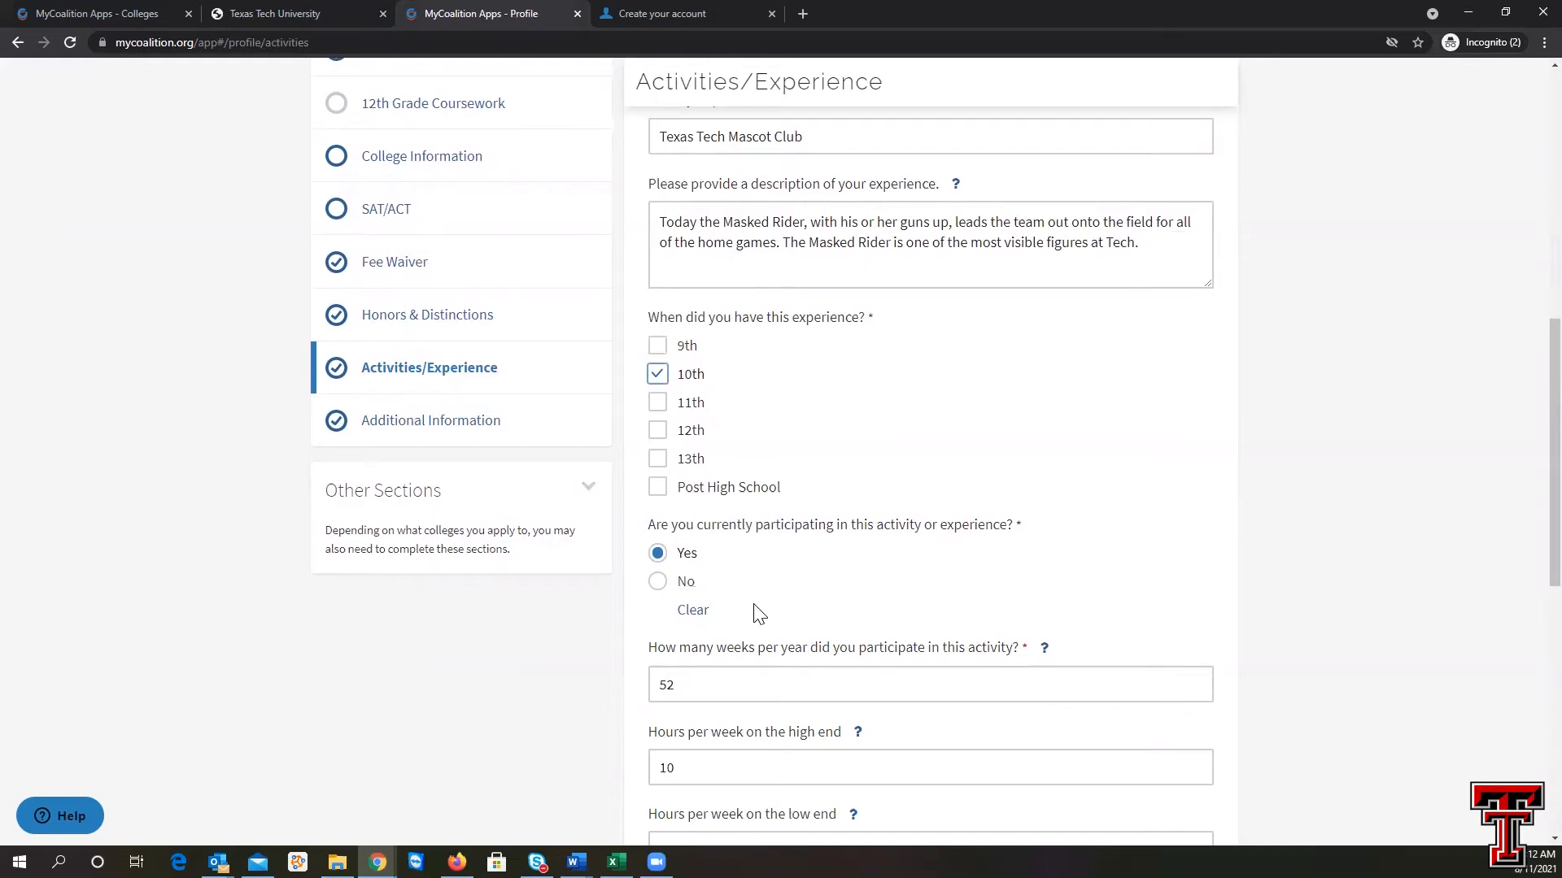
scroll(753, 610, down, 1)
scroll(753, 606, down, 1)
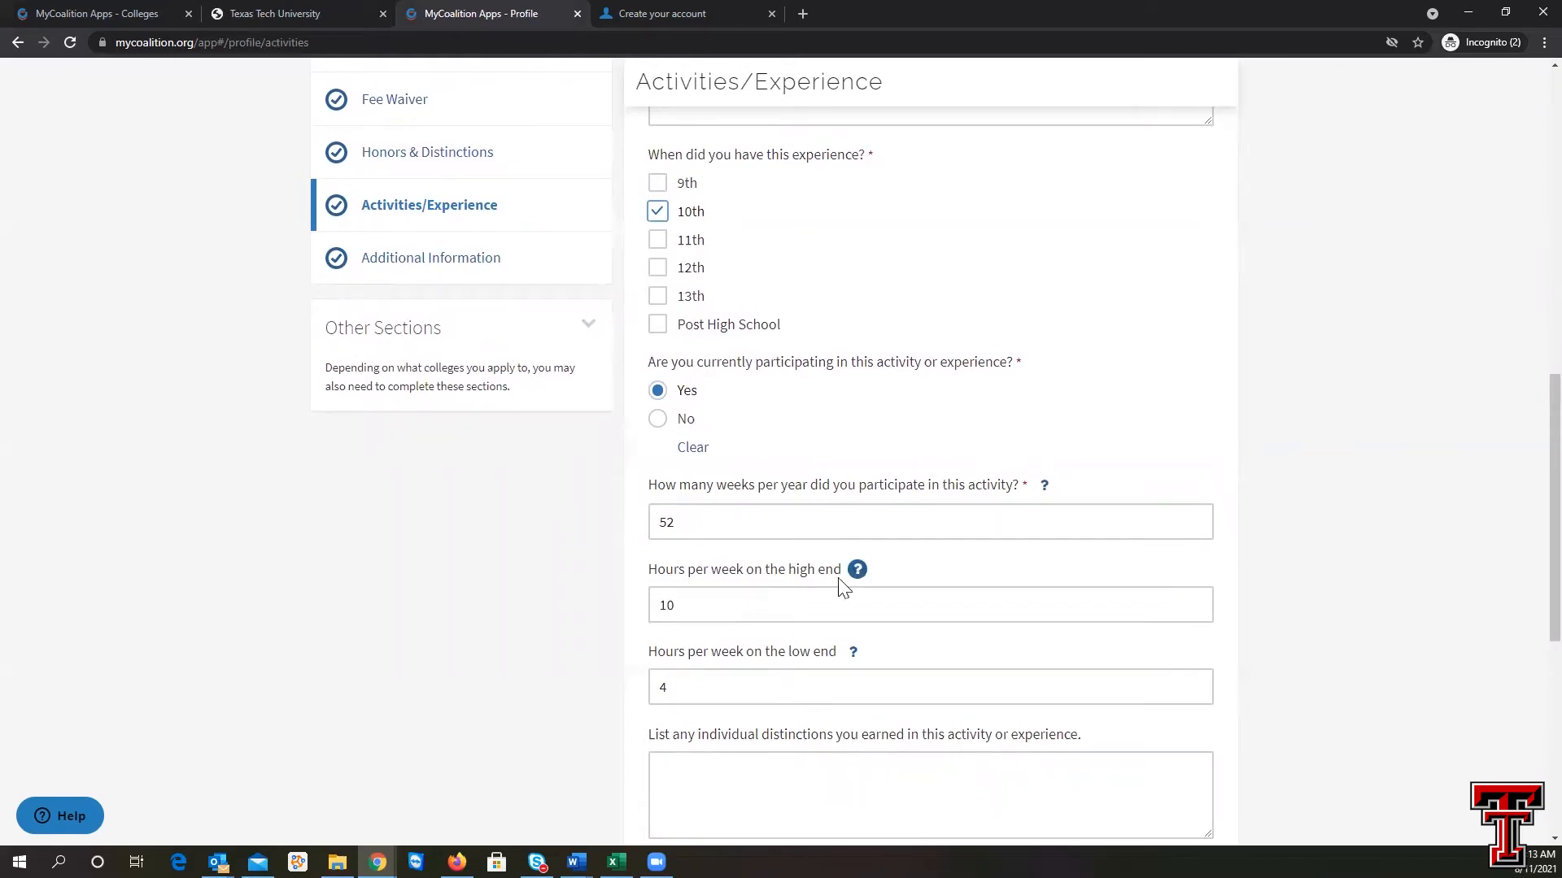
click(1046, 489)
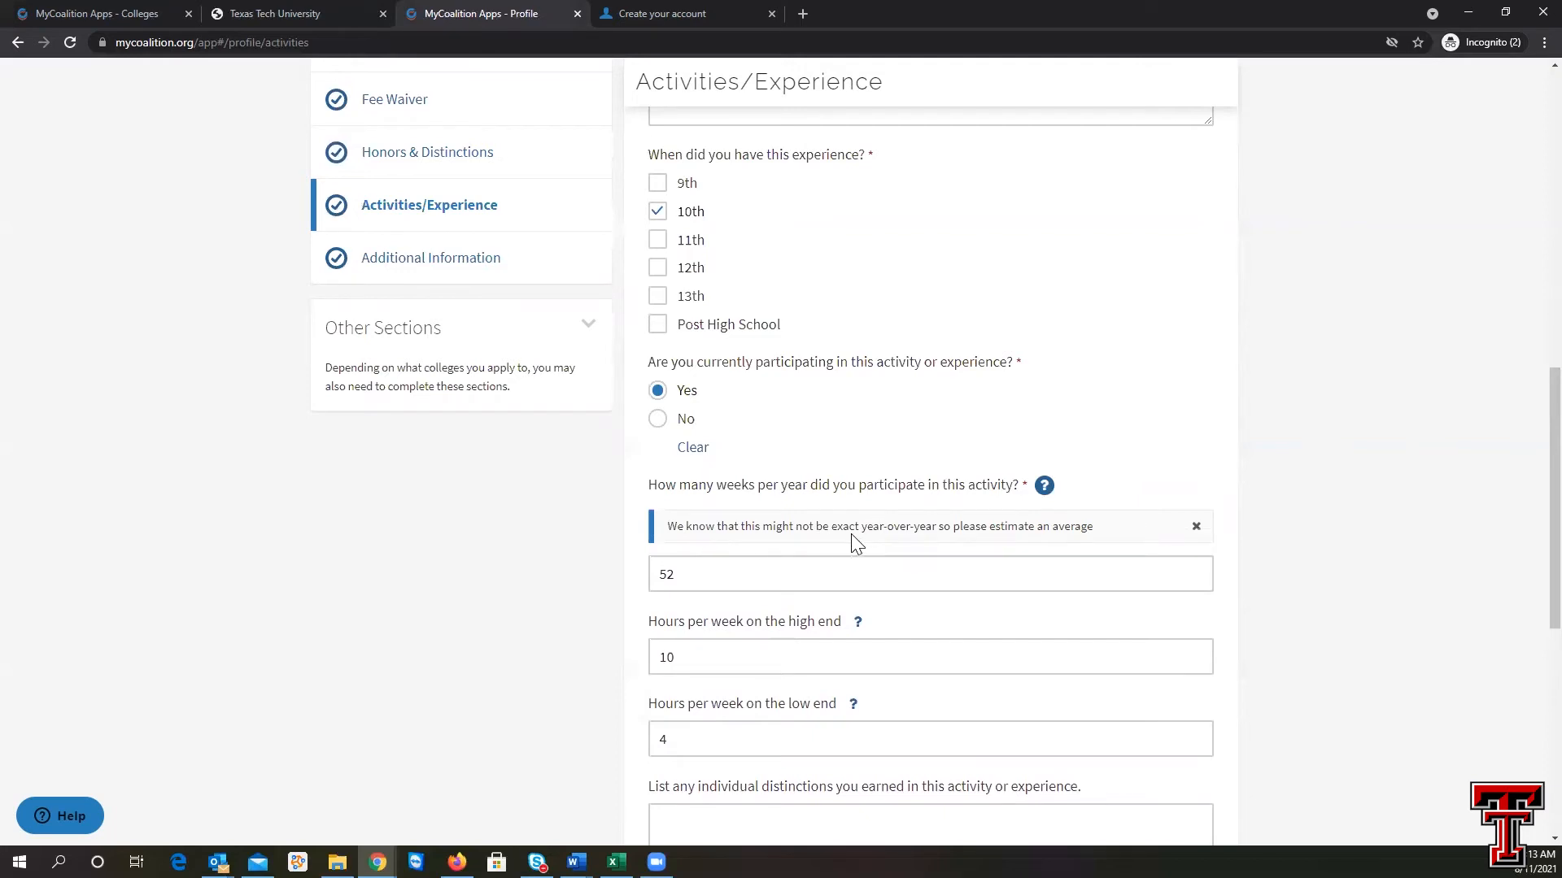
click(855, 630)
scroll(909, 608, down, 1)
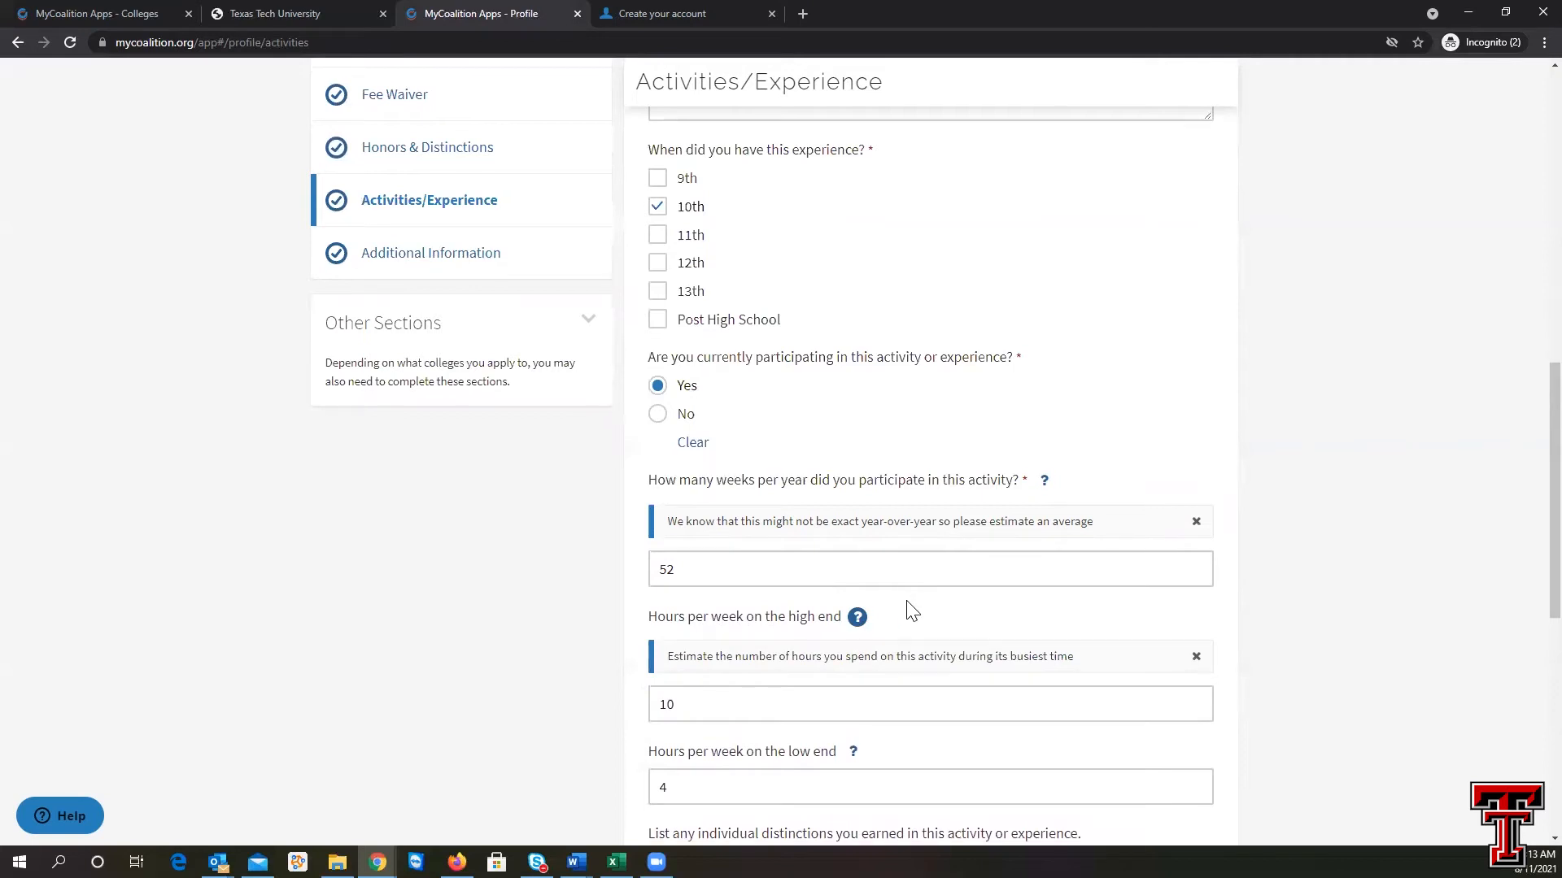
scroll(908, 610, down, 1)
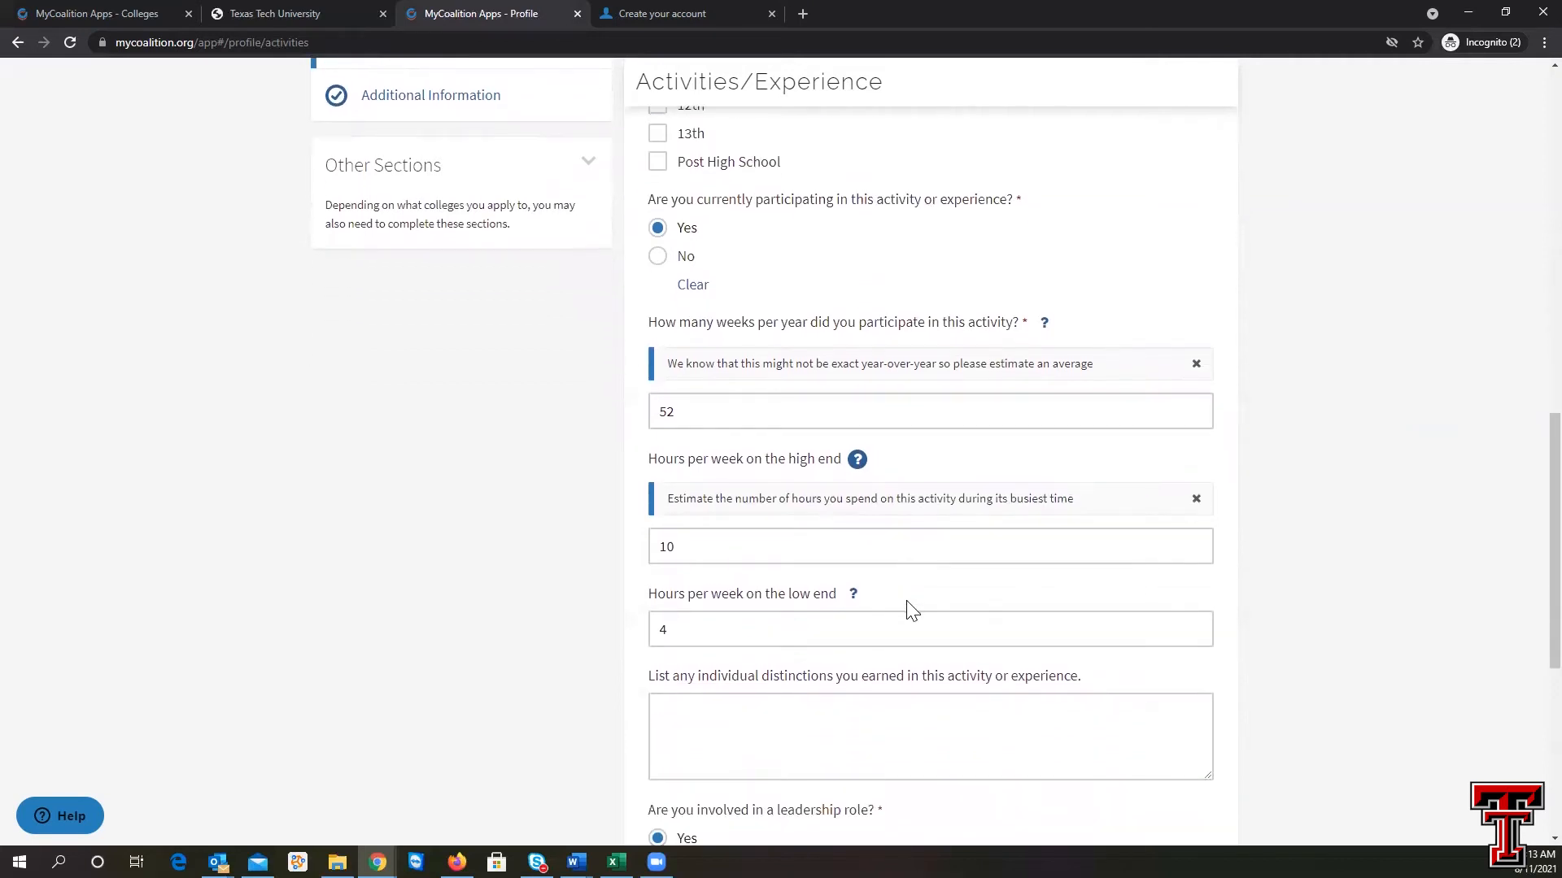
click(852, 596)
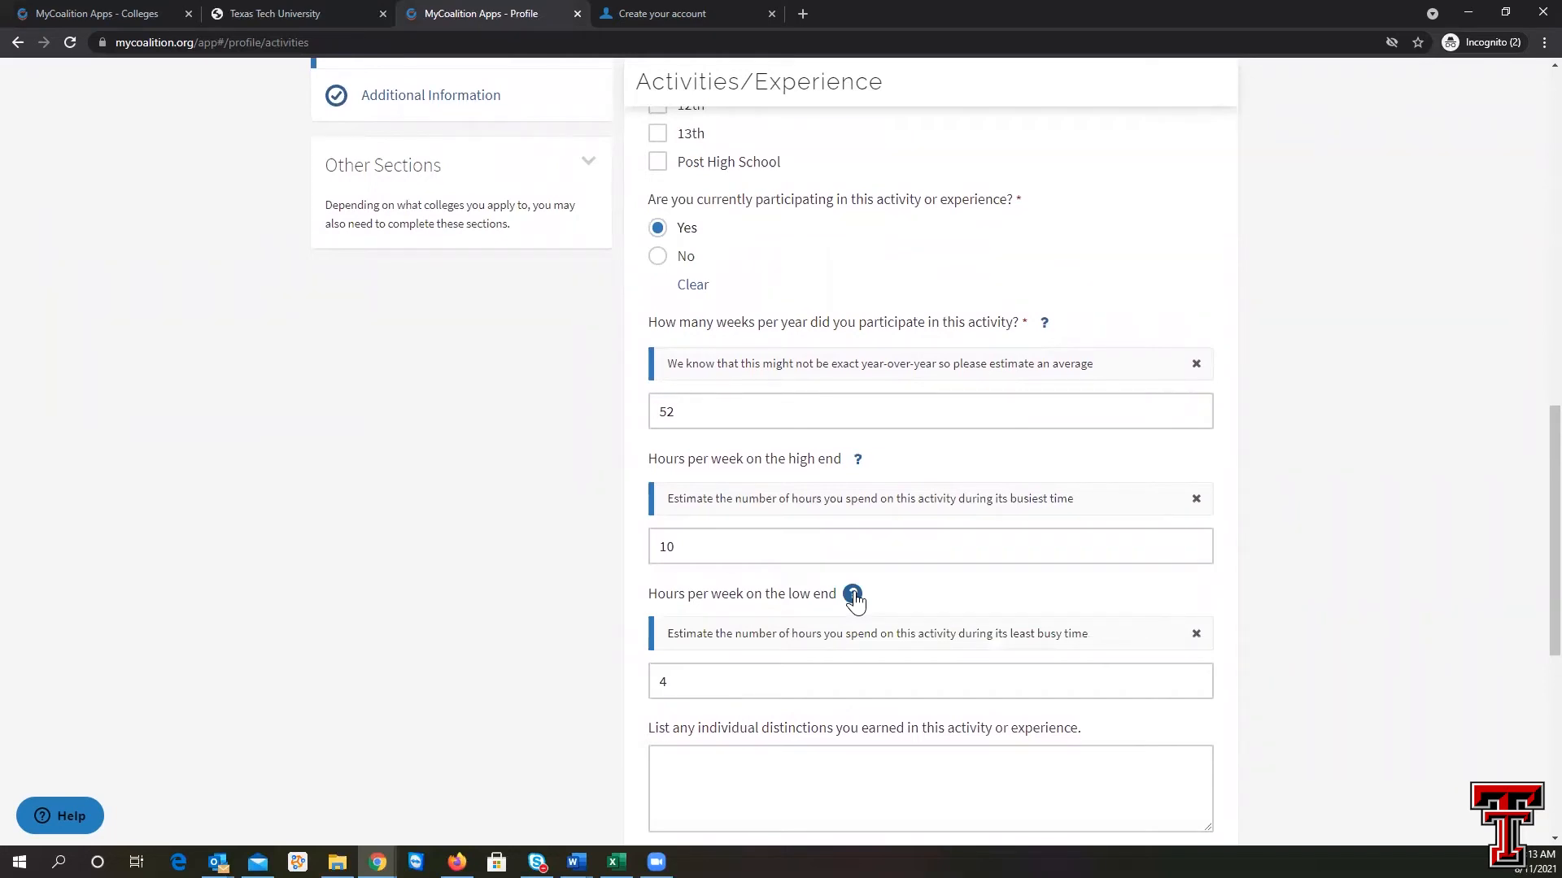
Review Activity/Experience 1's individual distinctions, leadership role and leadership title fields, and the option to add another activity
scroll(854, 600, down, 2)
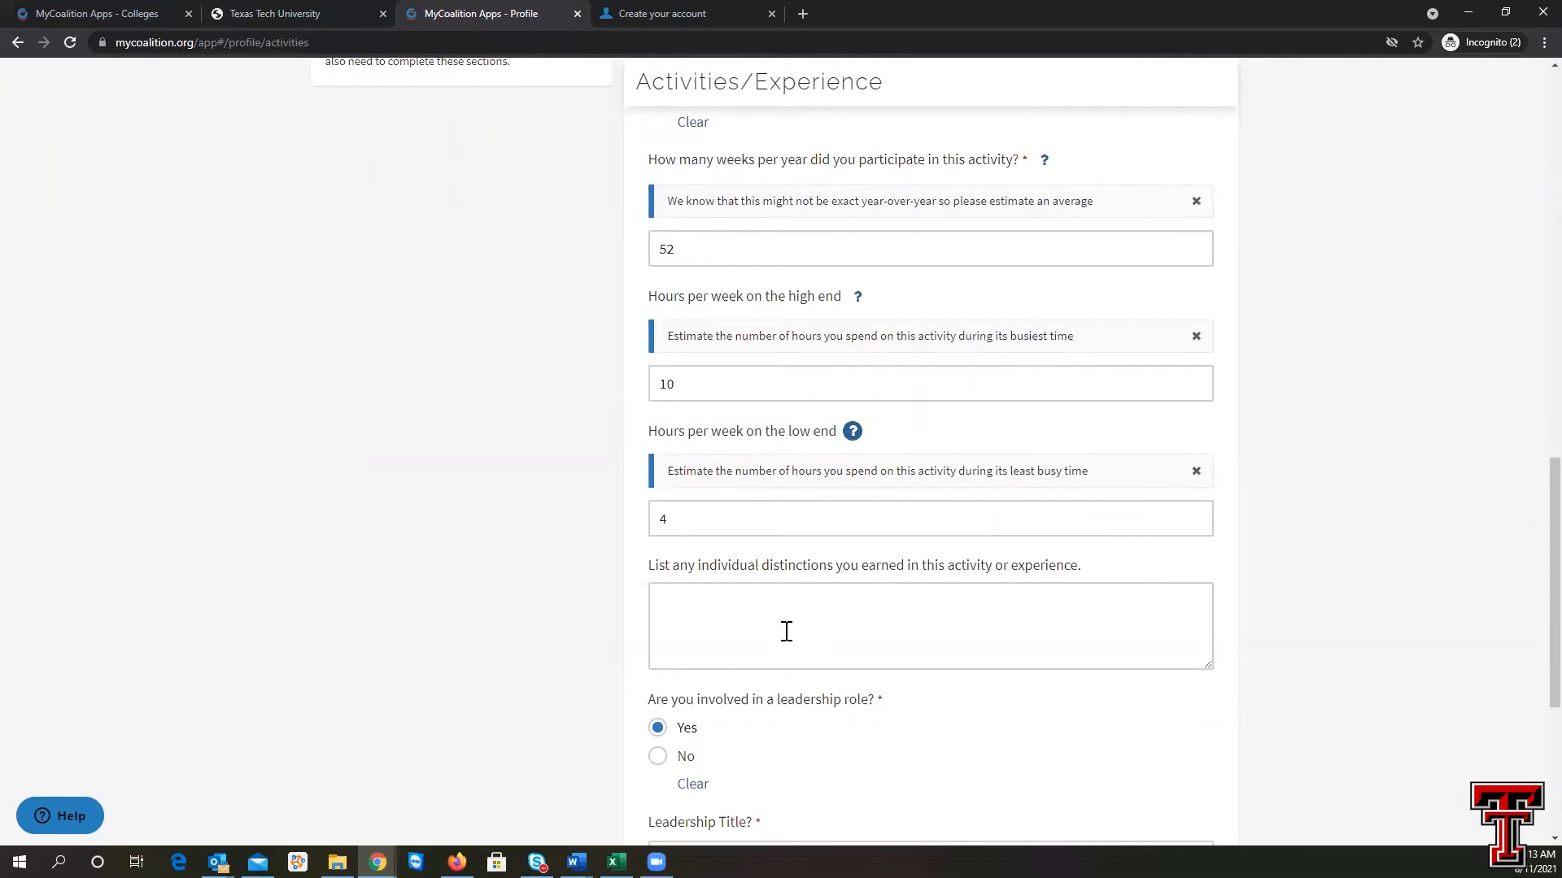
scroll(762, 646, down, 1)
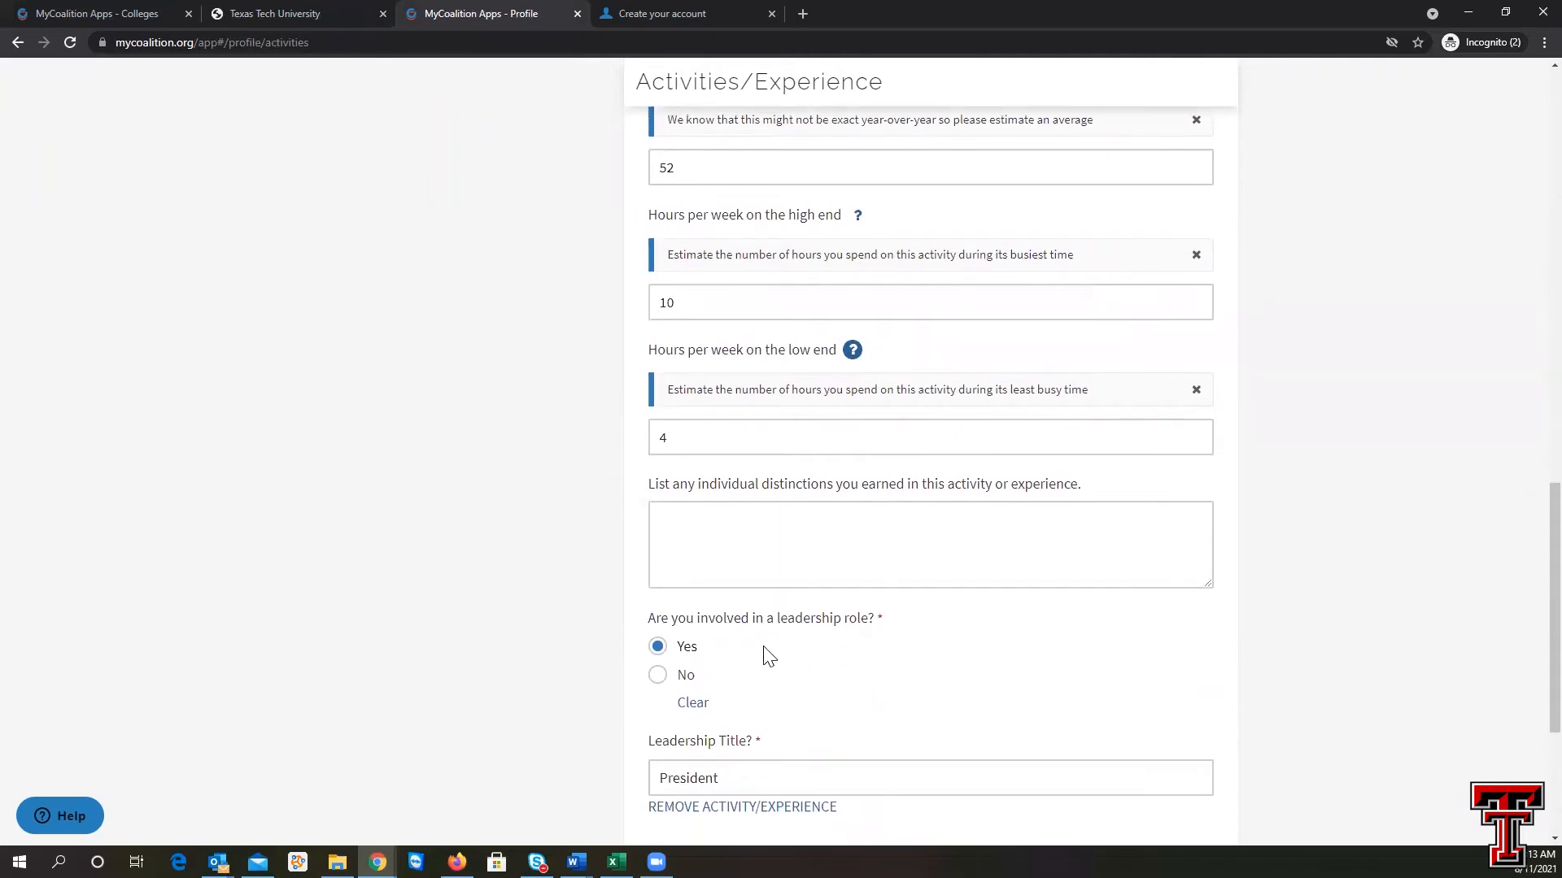
scroll(768, 657, down, 1)
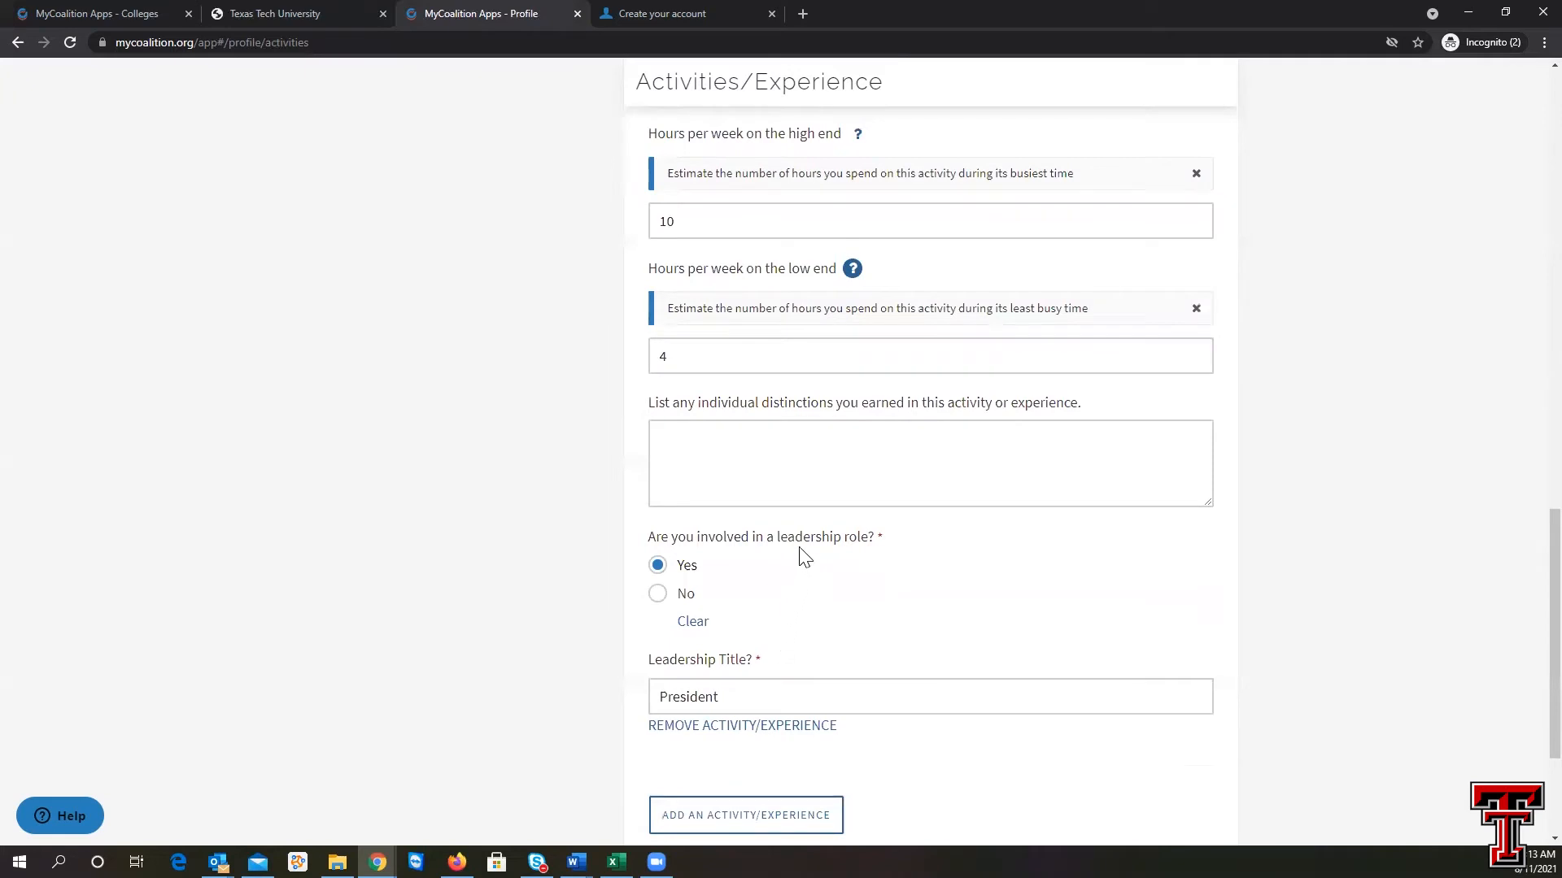
scroll(791, 634, up, 1)
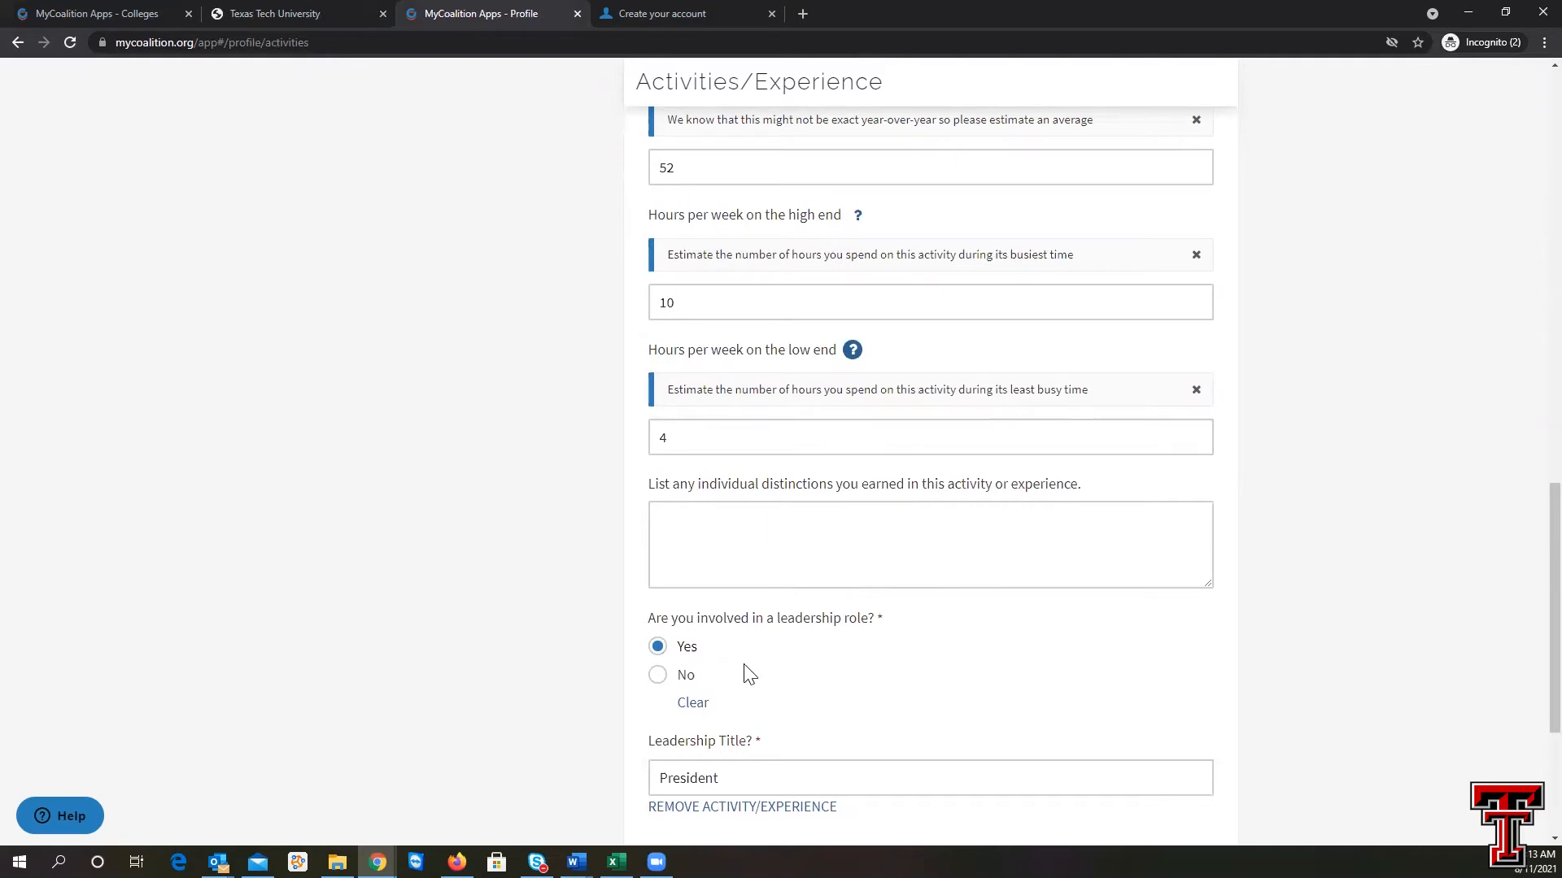
scroll(745, 672, down, 2)
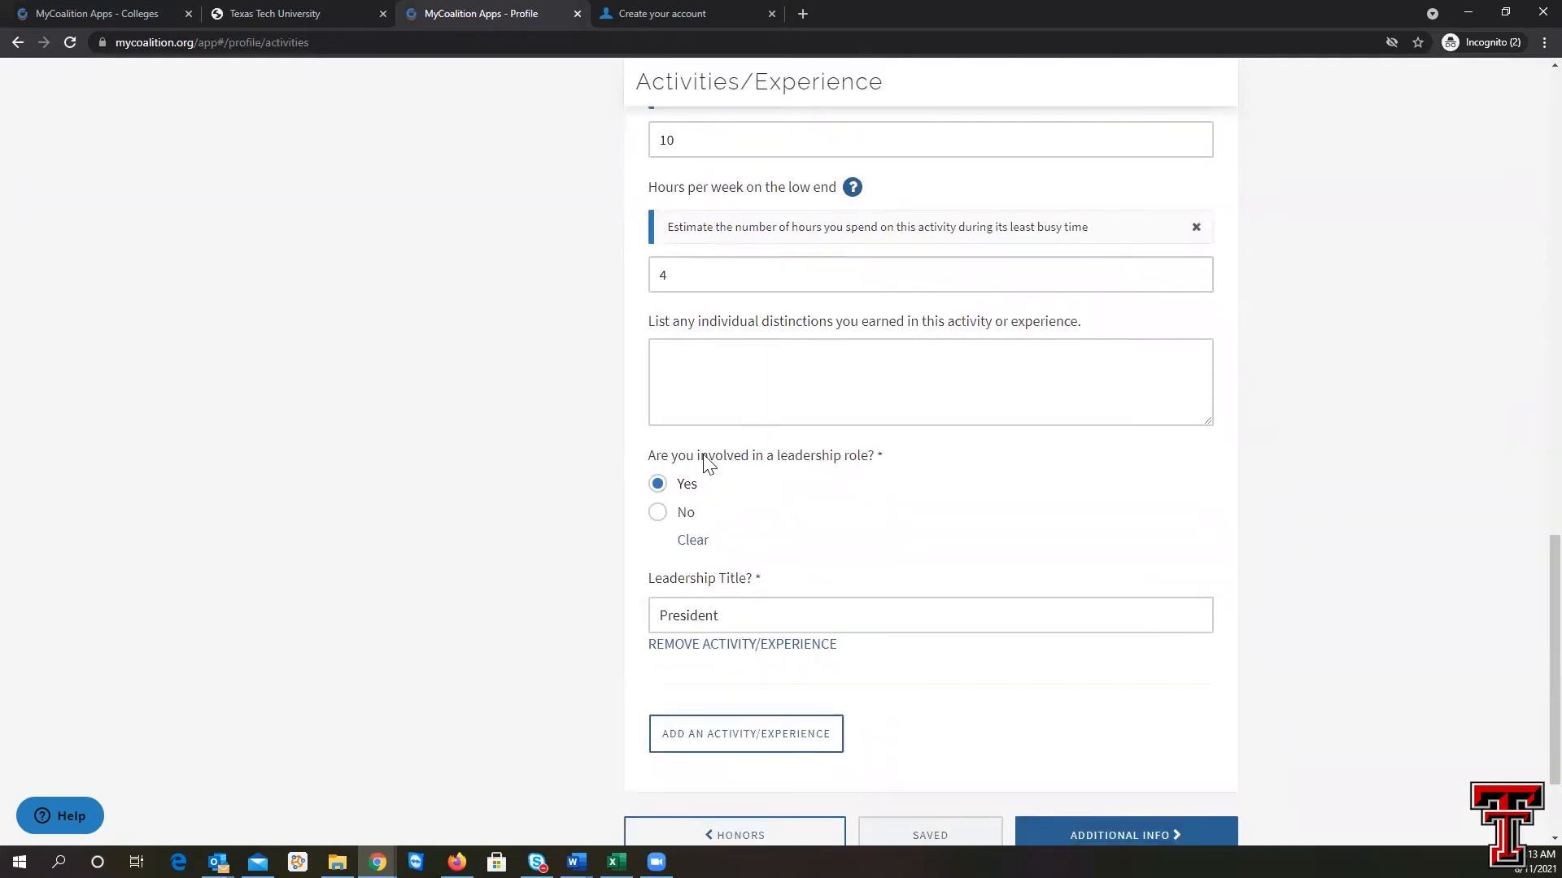
scroll(744, 652, down, 1)
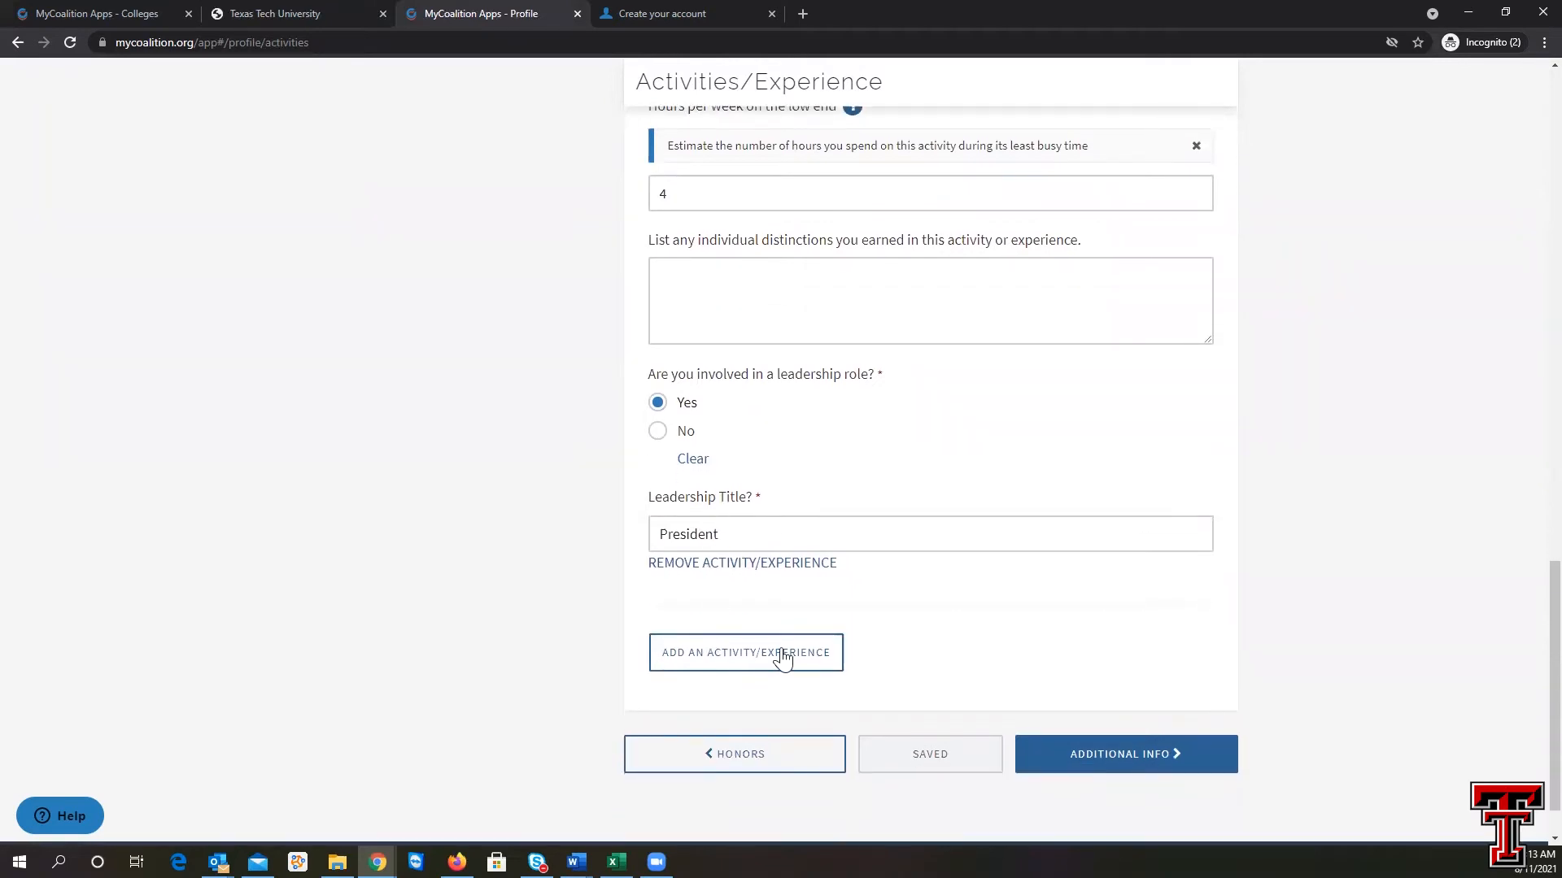
Go through Additional Information to 9th-11th Grade Coursework, and review the coursework instructions and options for adding classes
click(1077, 764)
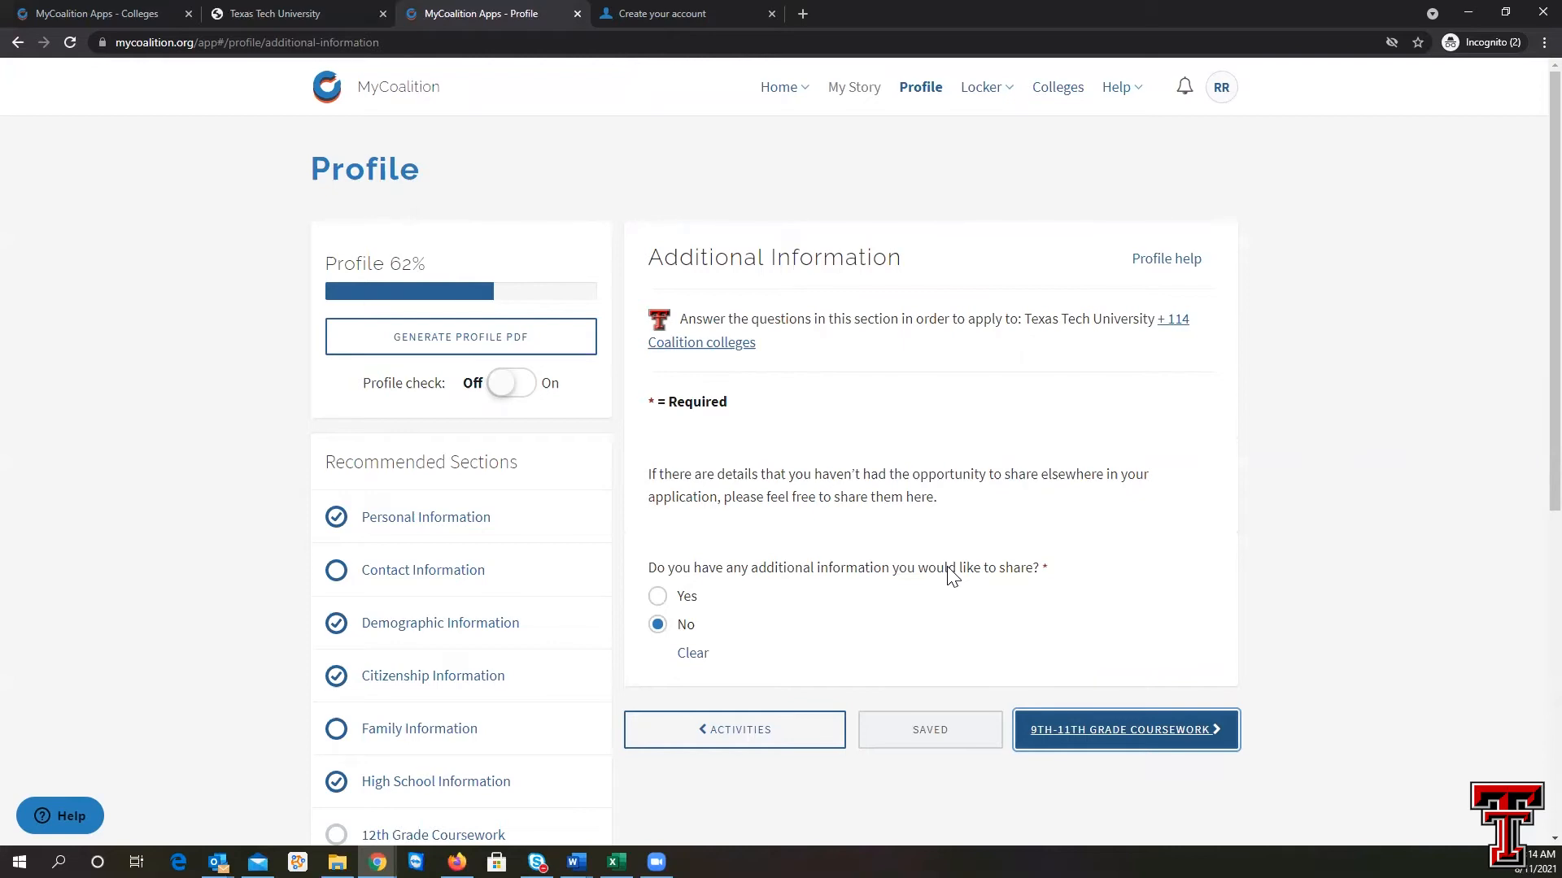
click(1065, 734)
scroll(1057, 685, down, 1)
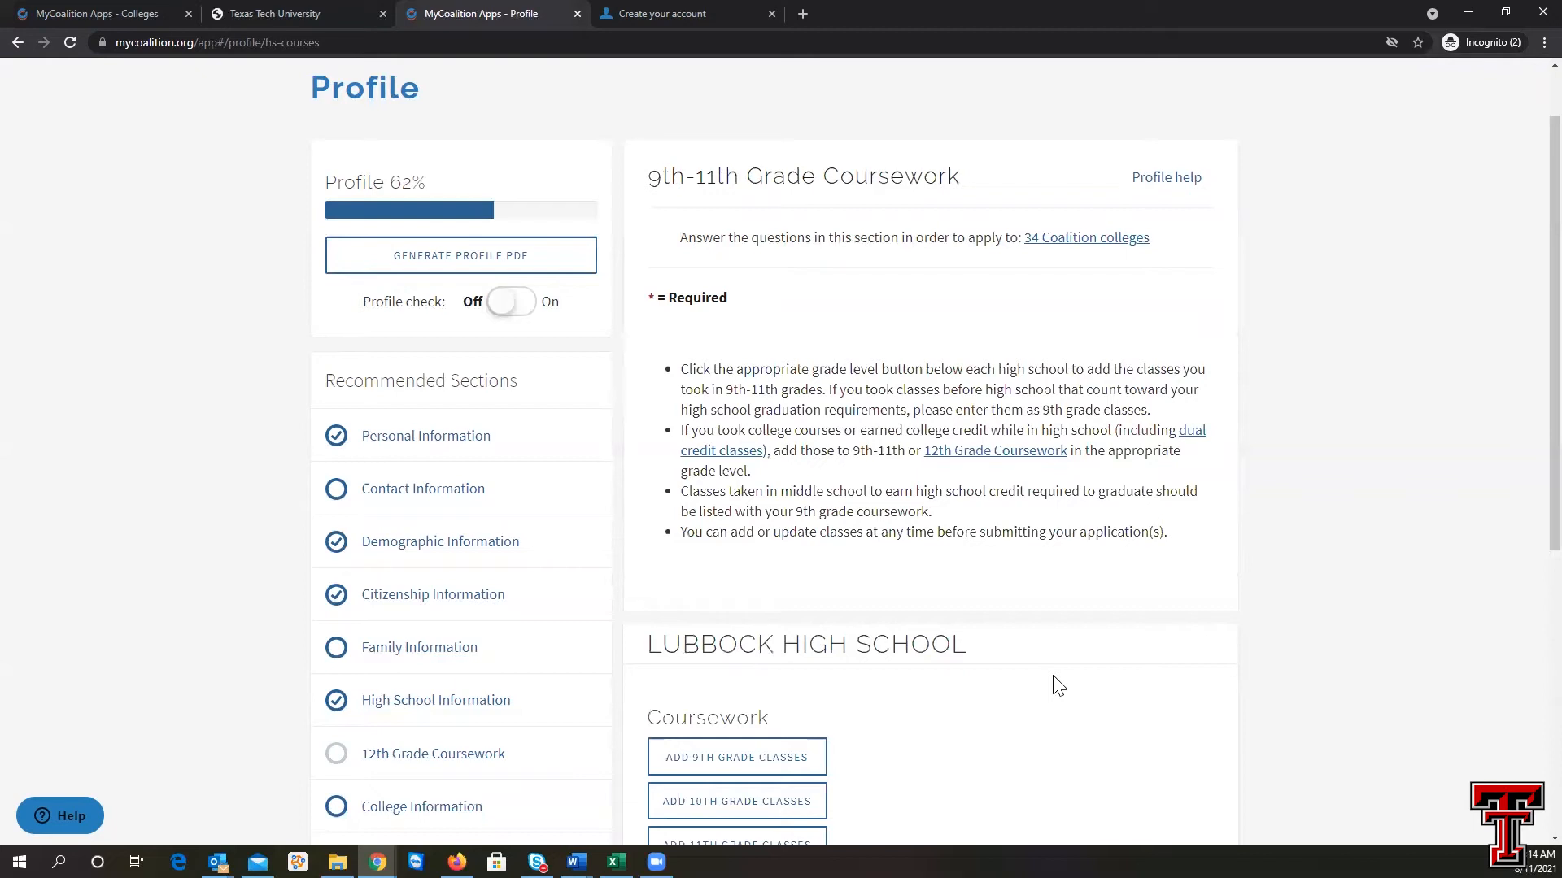
scroll(1058, 685, down, 1)
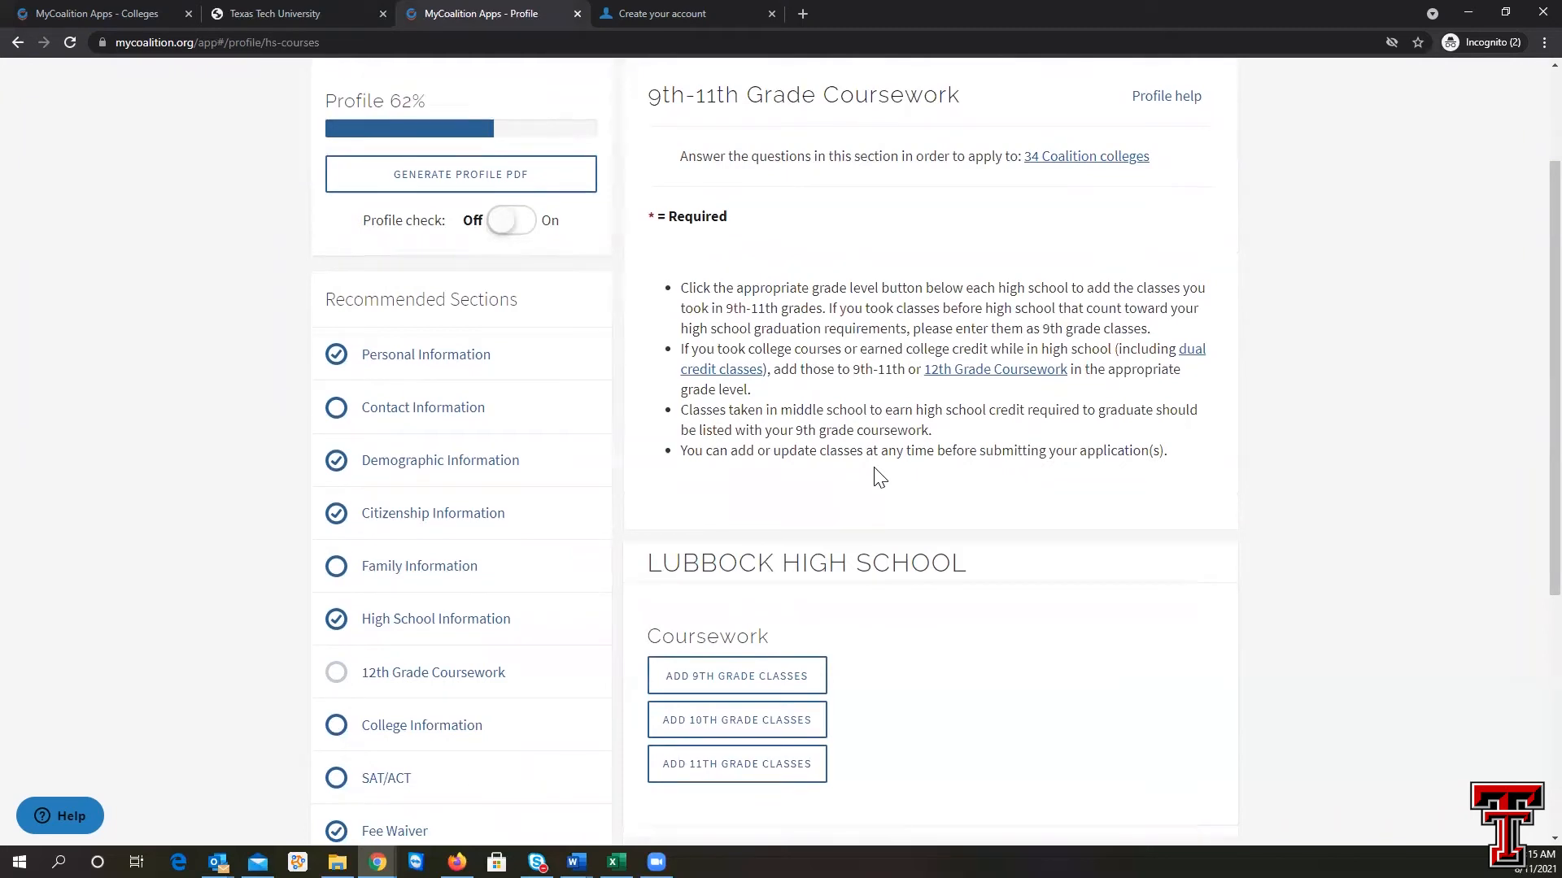
scroll(879, 476, down, 1)
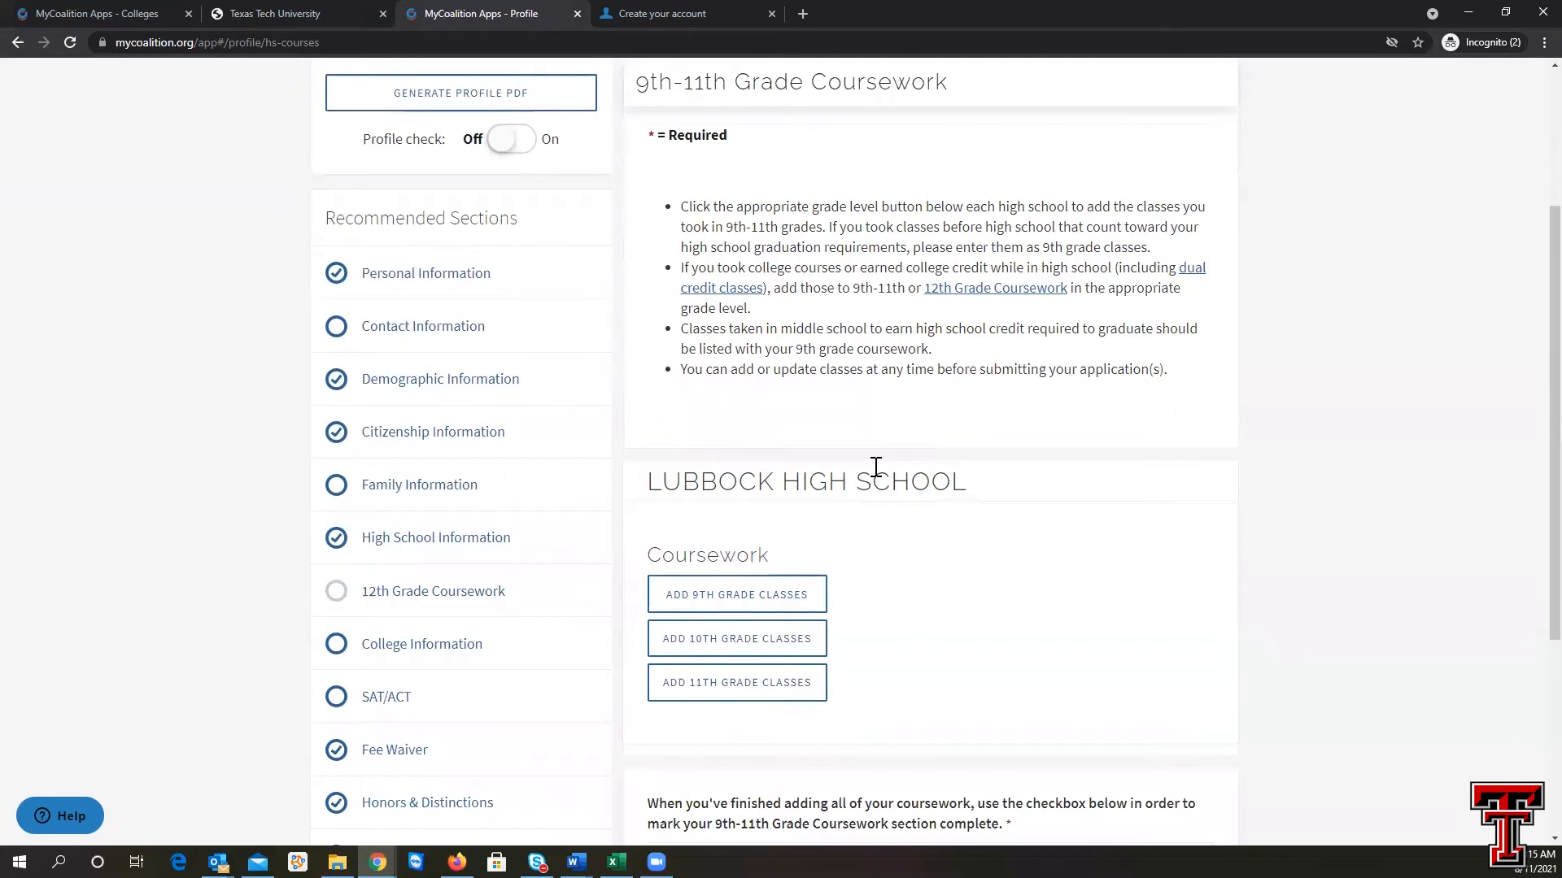
scroll(928, 595, down, 1)
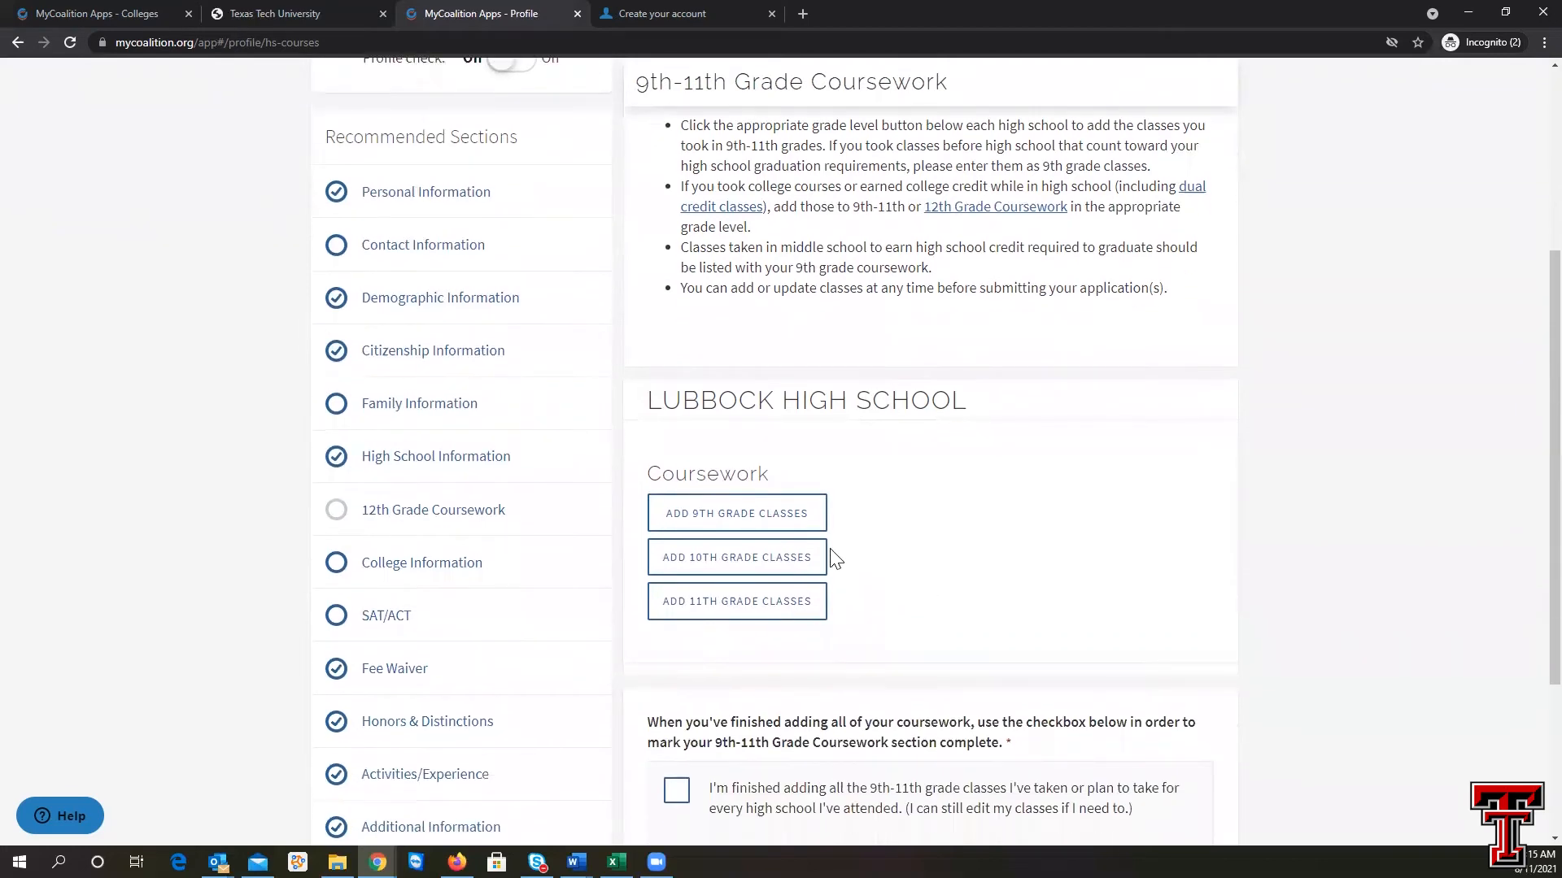
scroll(789, 528, down, 2)
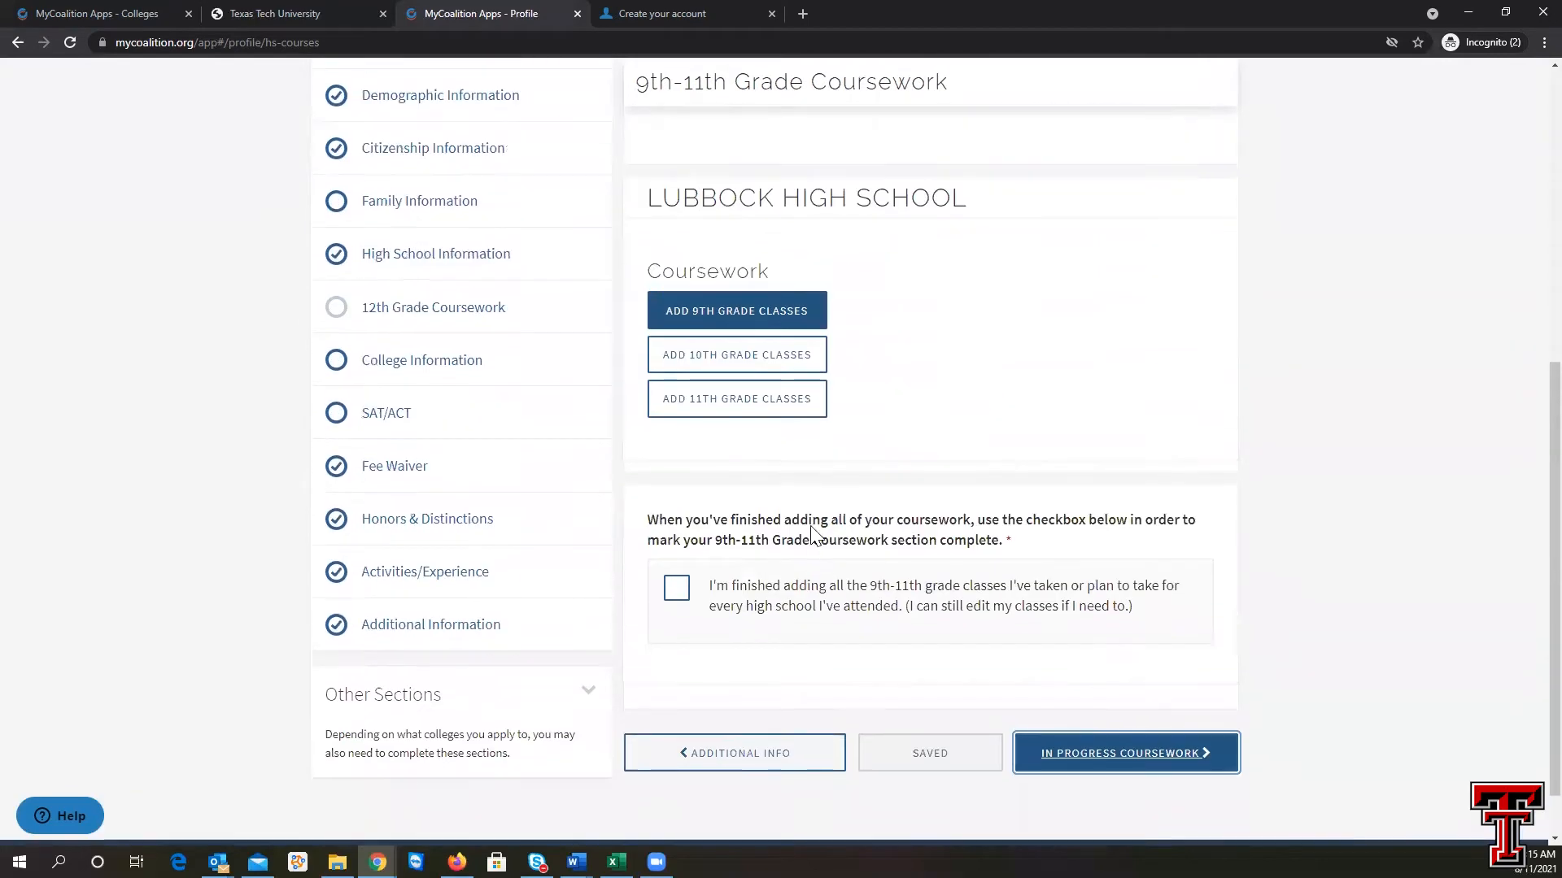
Open a new 9th grade class entry for the high school and examine its class type and subject area choices
click(742, 351)
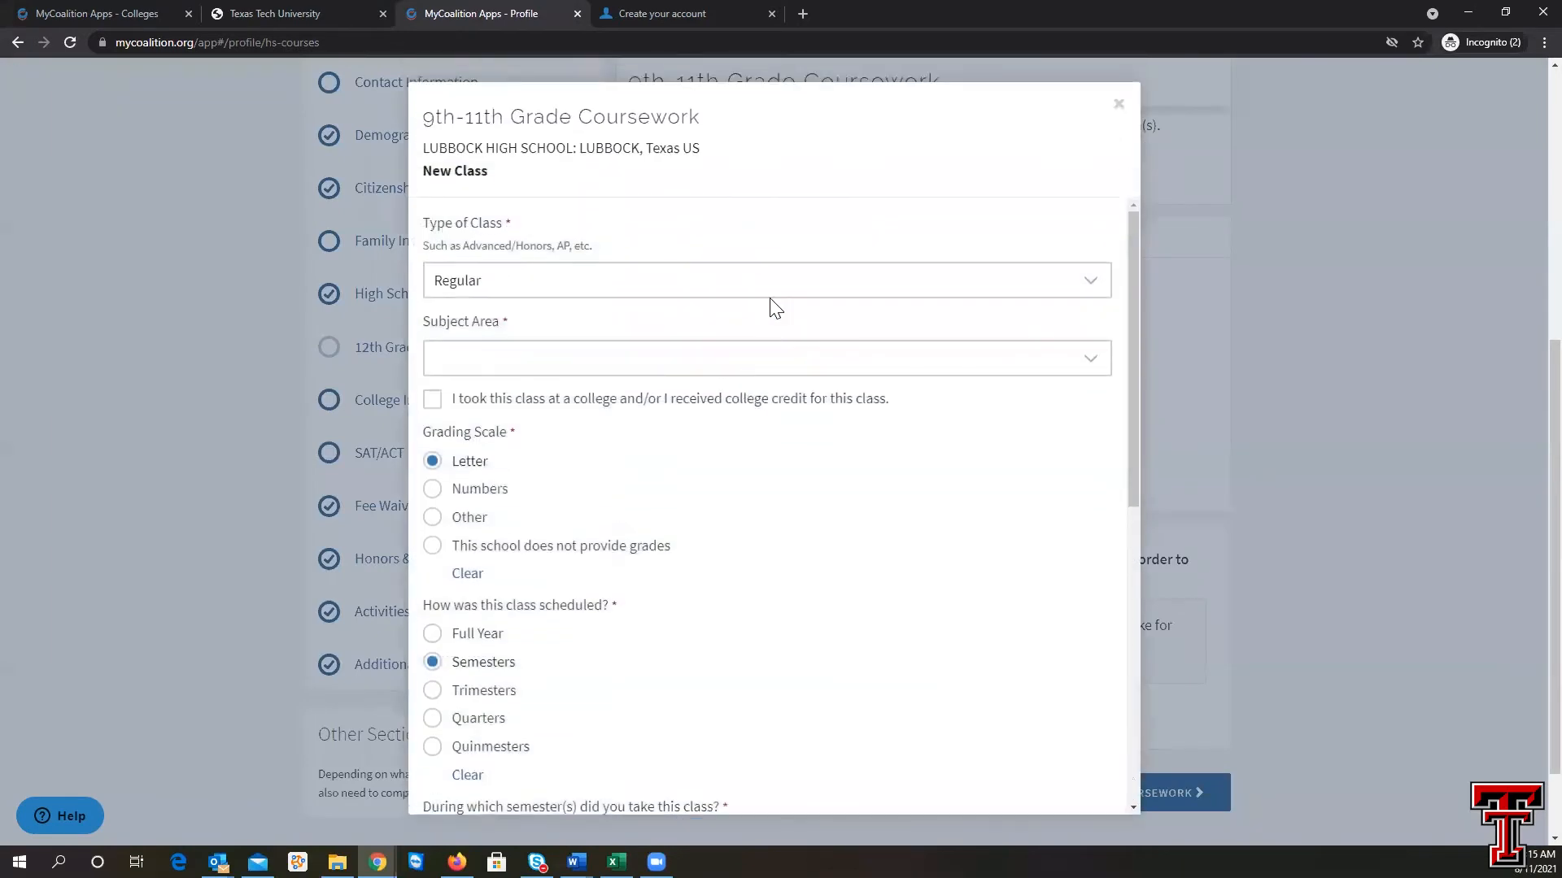
click(773, 293)
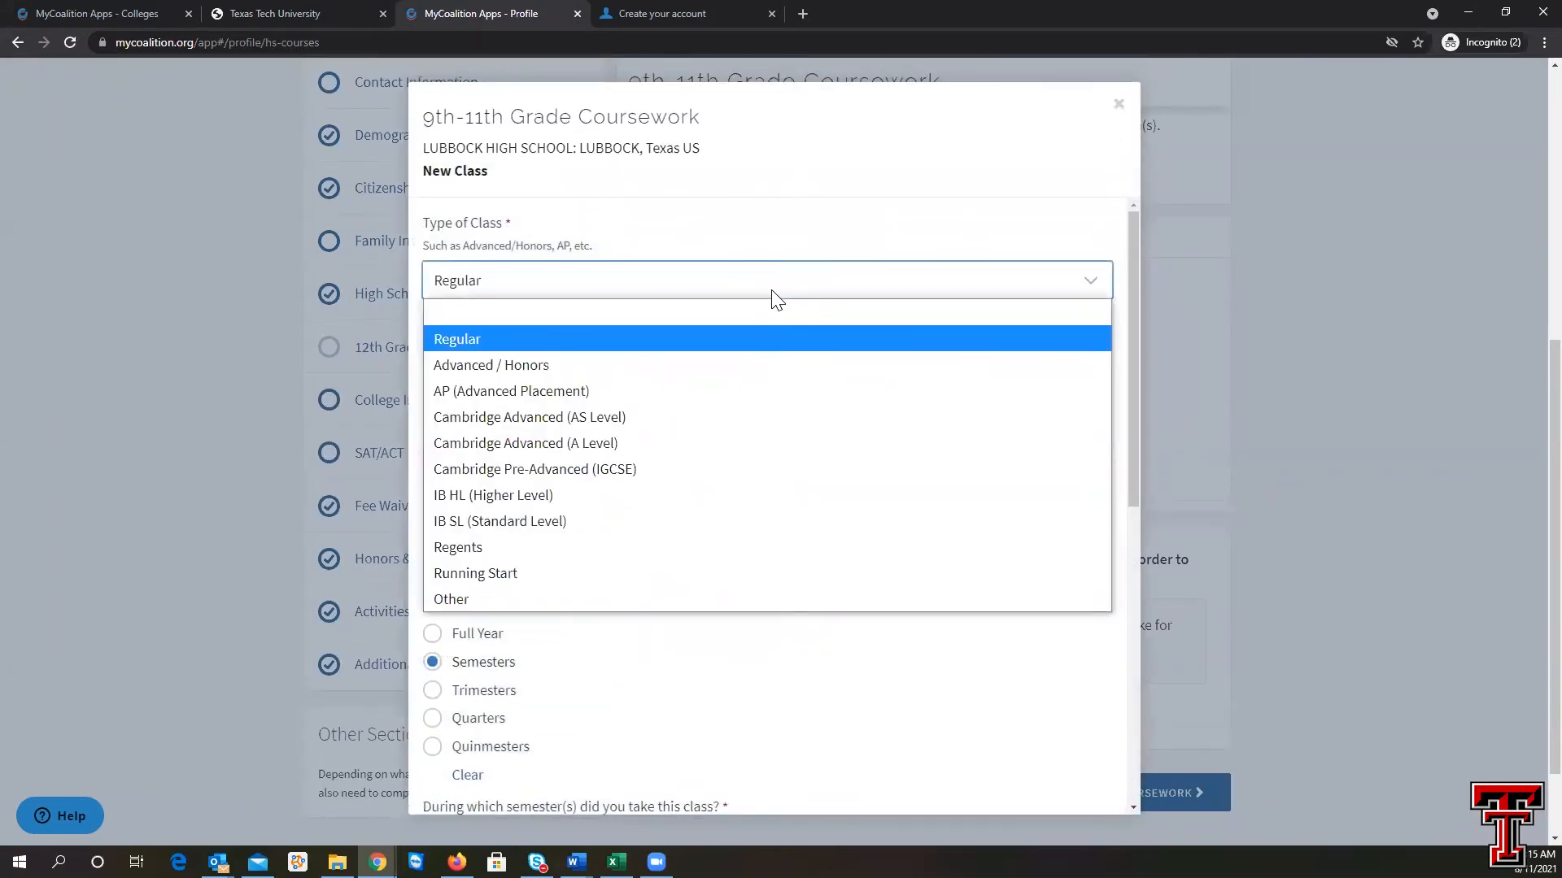
click(783, 215)
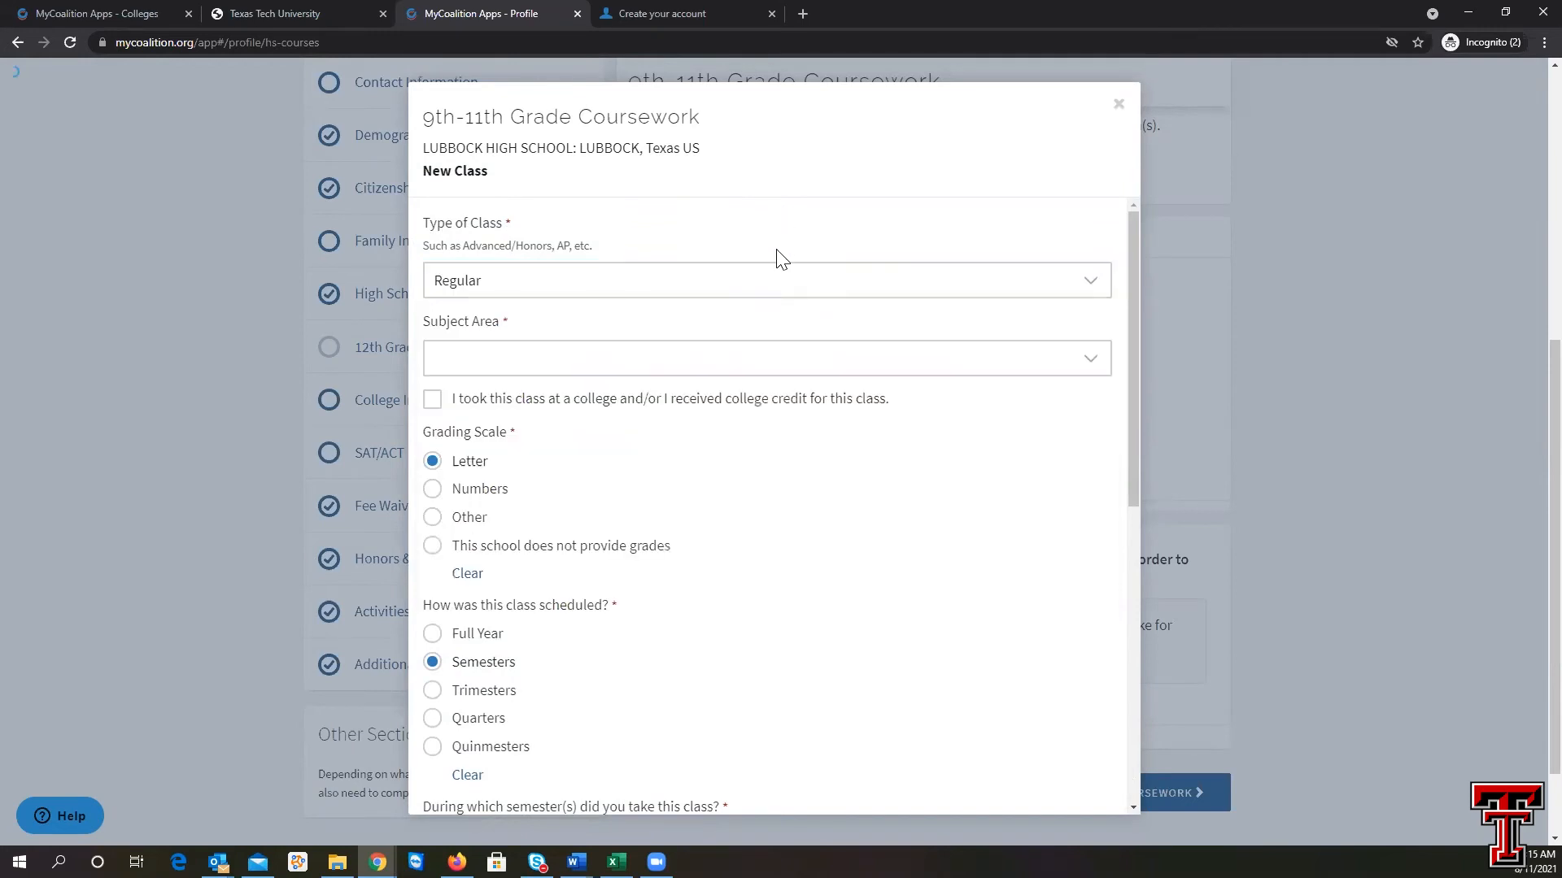
click(760, 363)
click(760, 363)
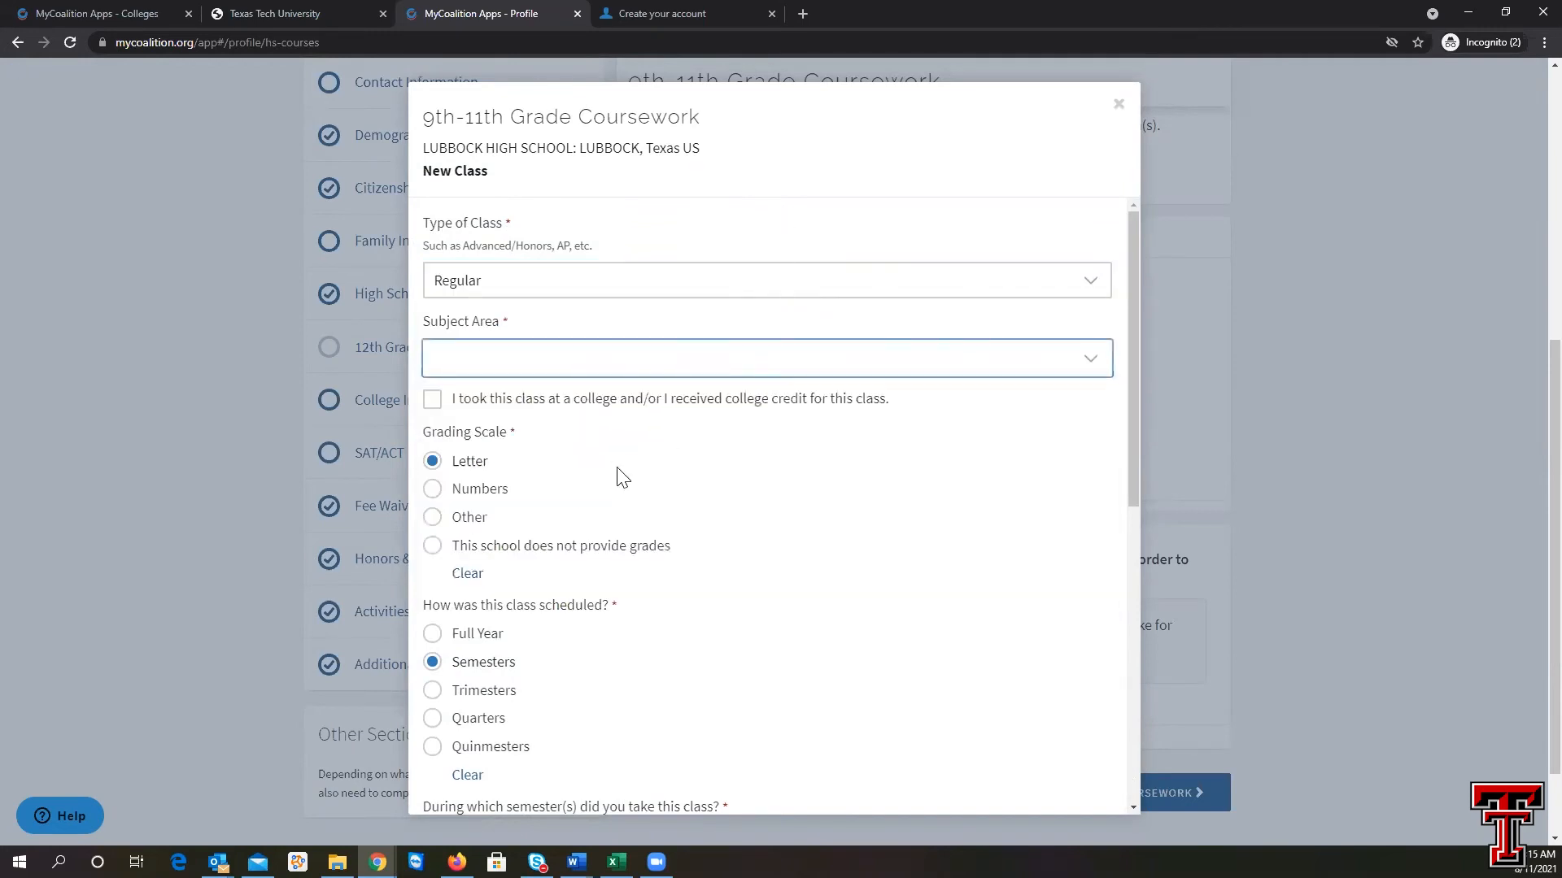
Mark the class as taken at South Plains College, and review its grading, scheduling and grade-level questions before cancelling the entry
click(429, 399)
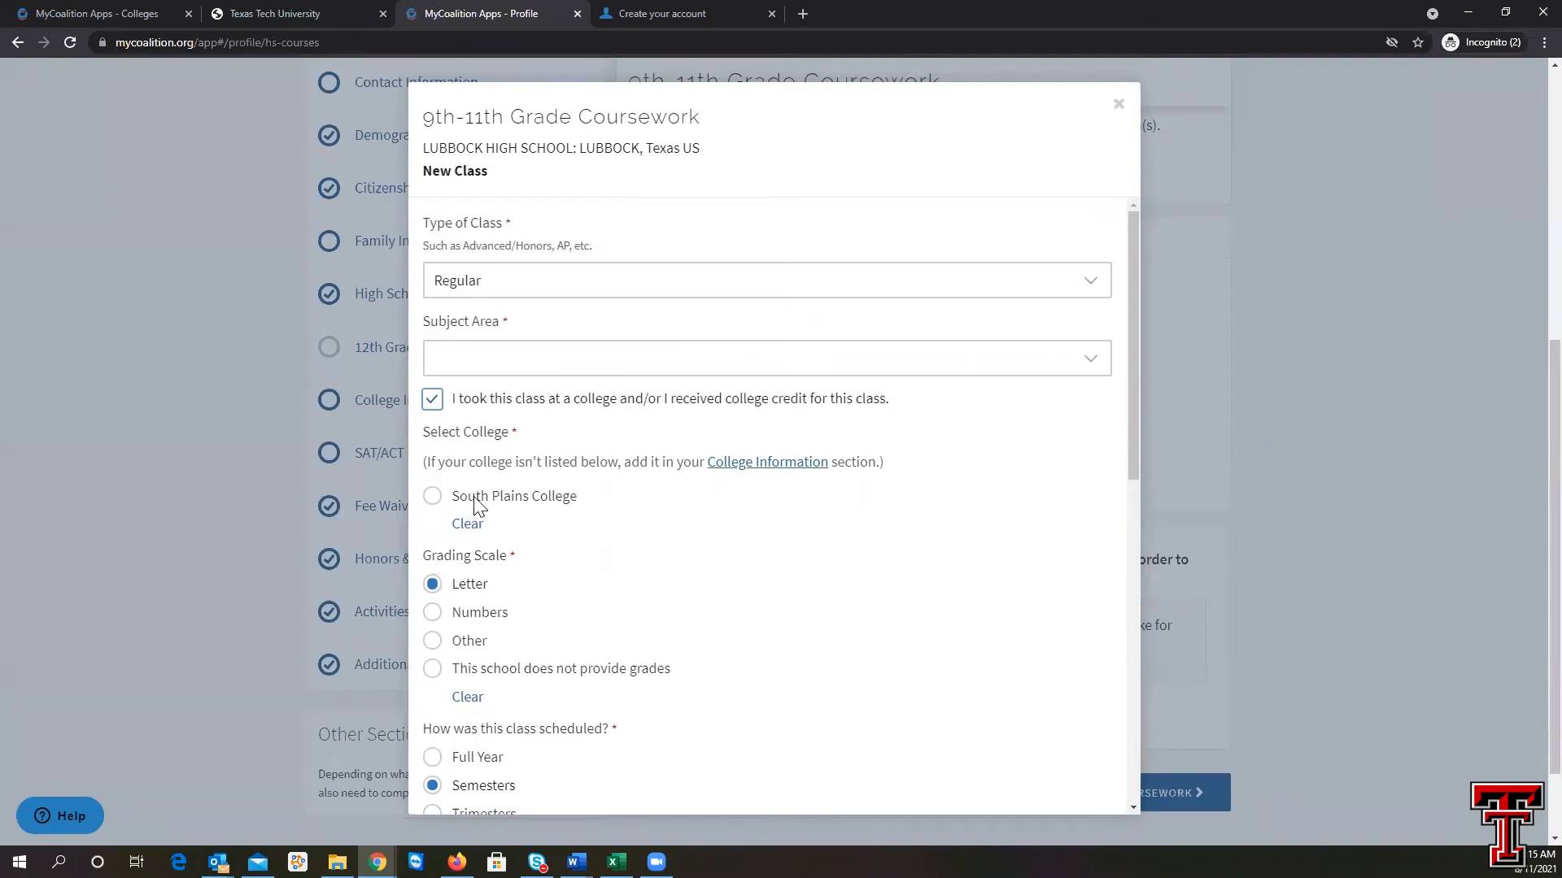
click(437, 498)
scroll(482, 530, down, 2)
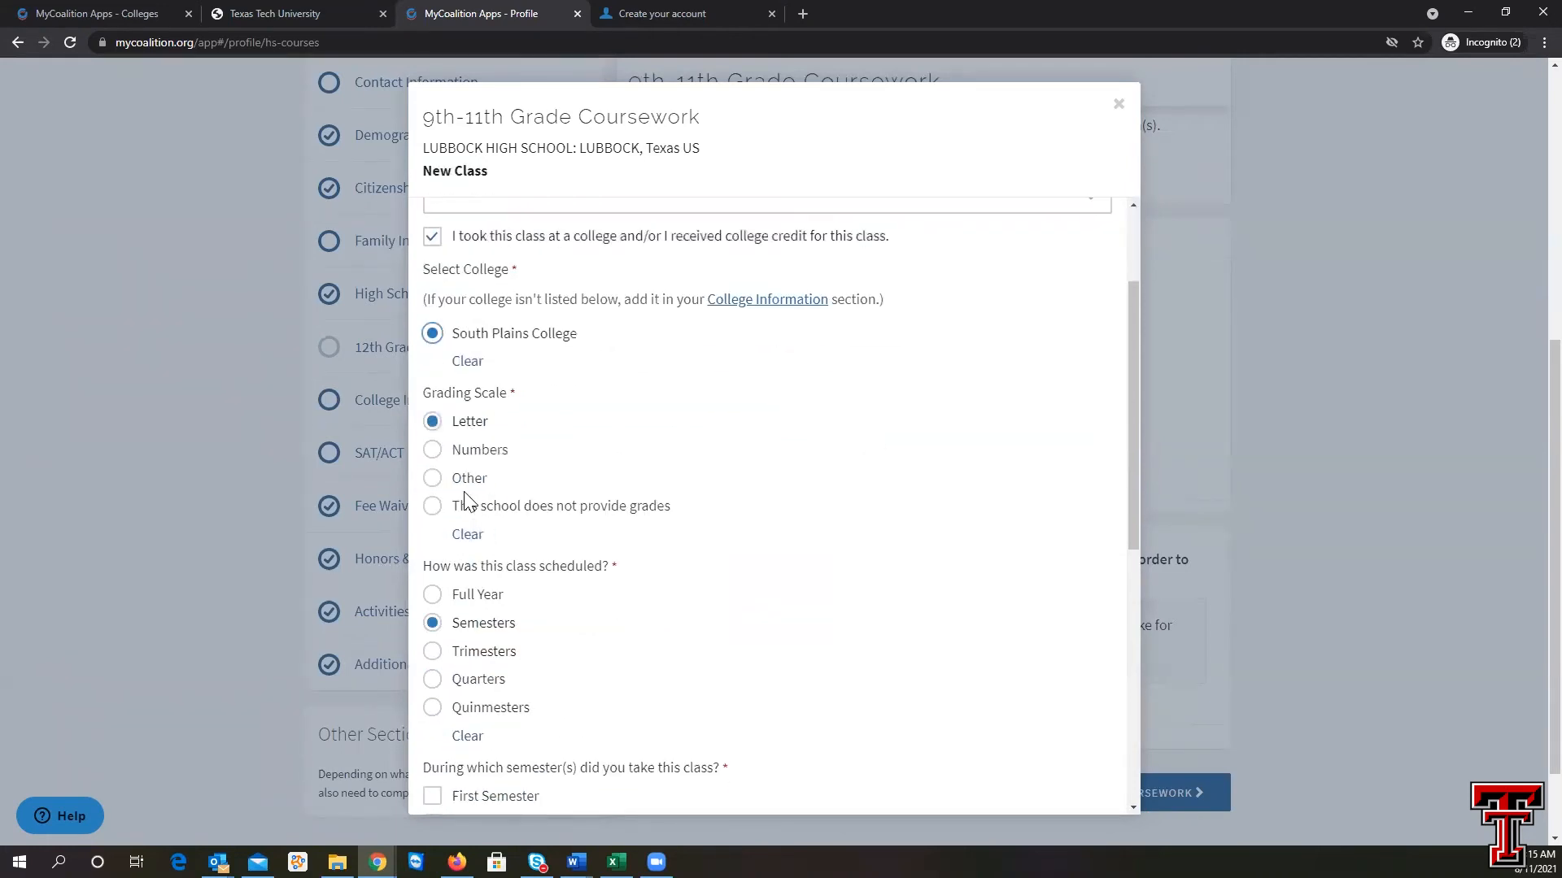
scroll(466, 496, down, 2)
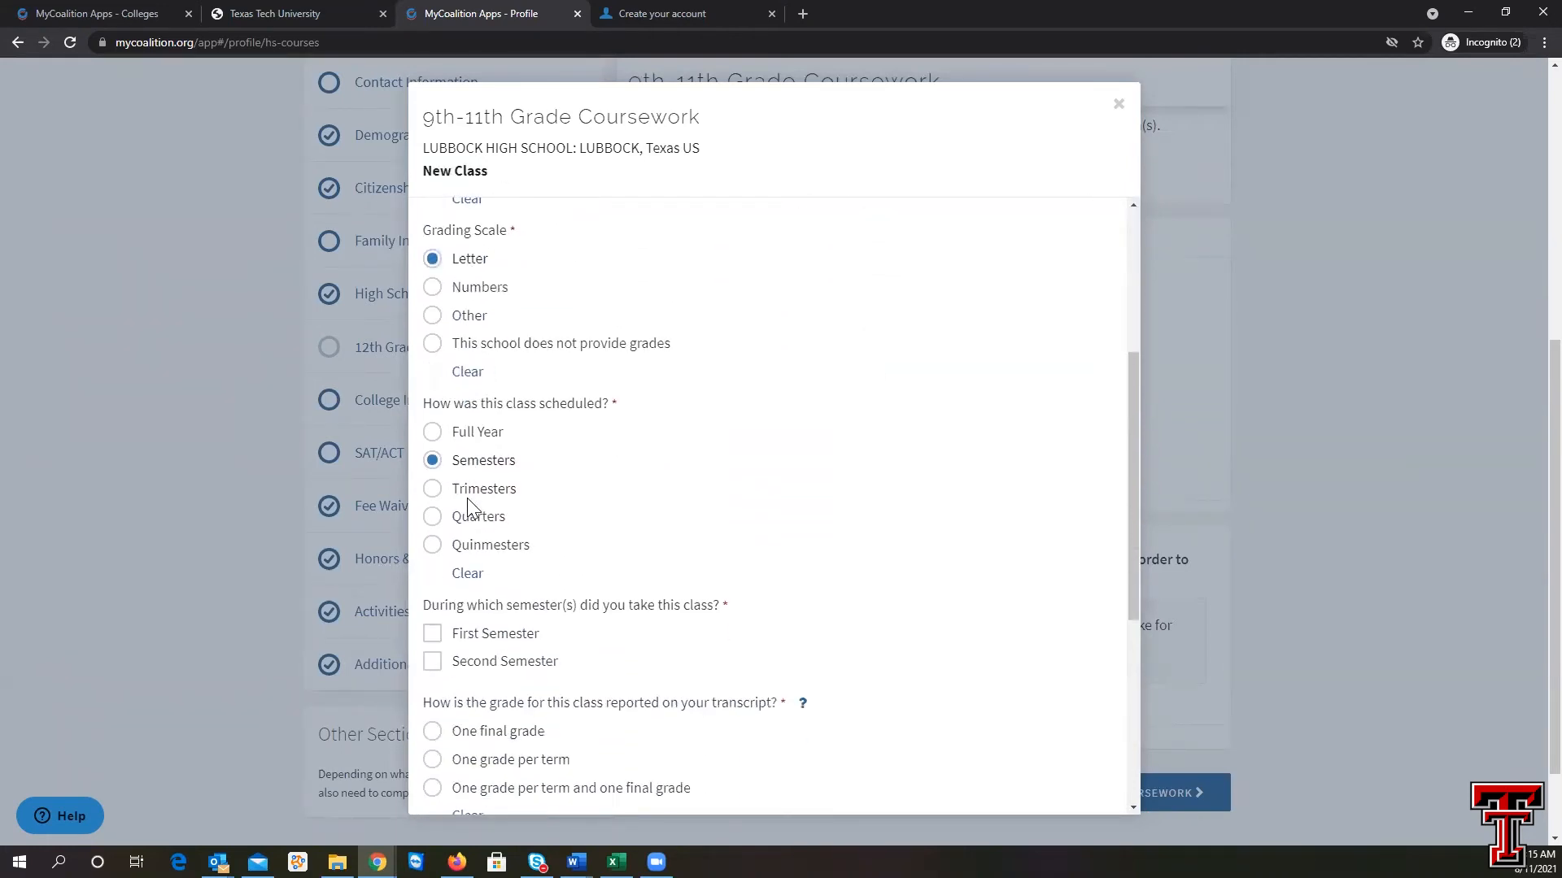
scroll(568, 579, down, 1)
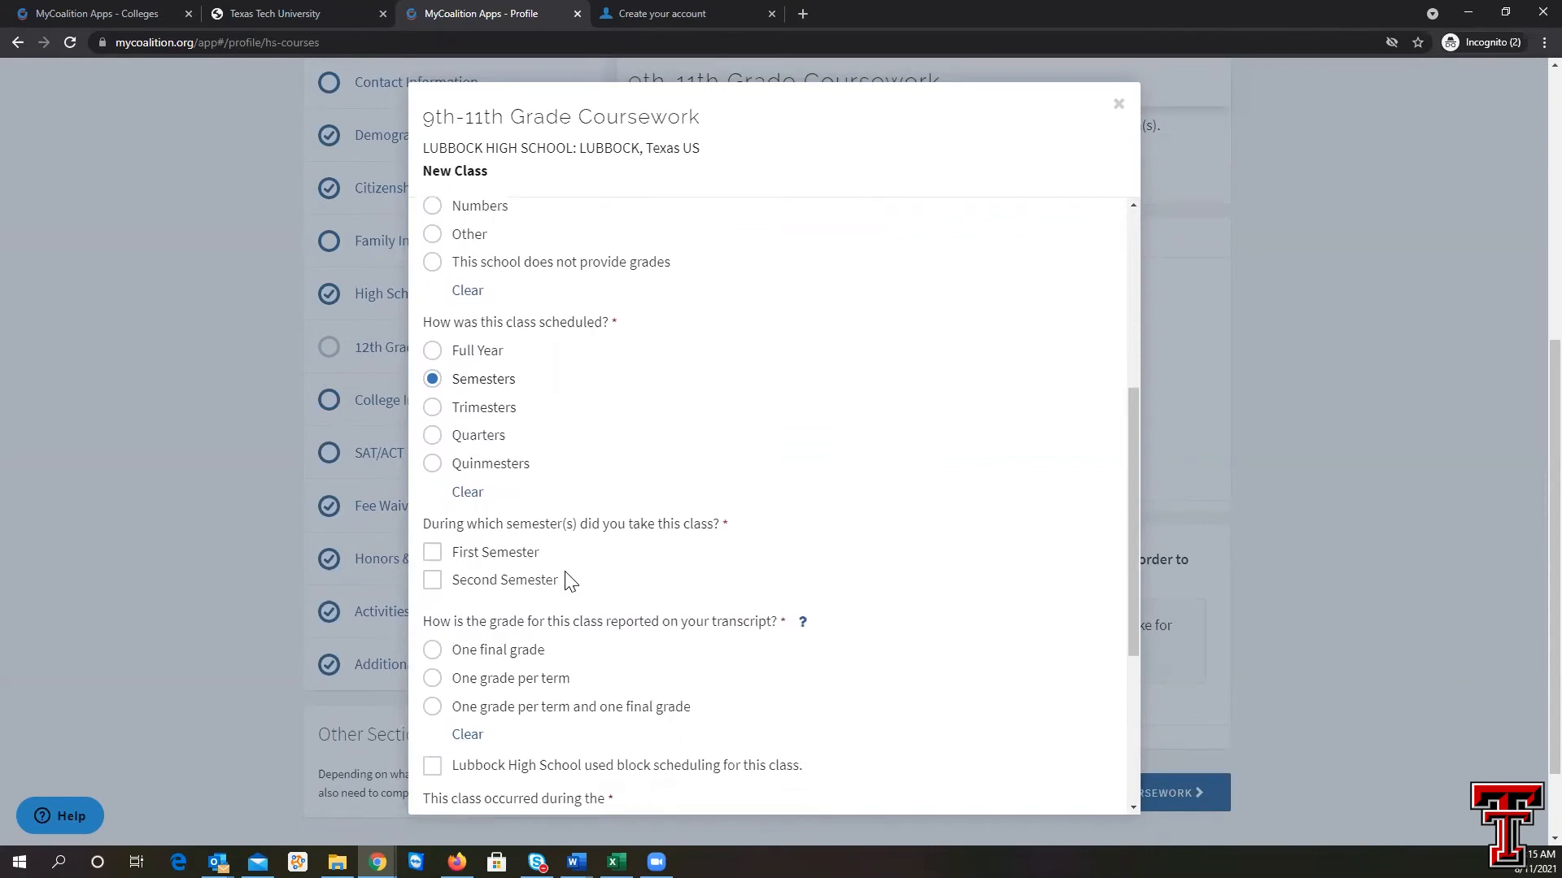
scroll(568, 579, down, 2)
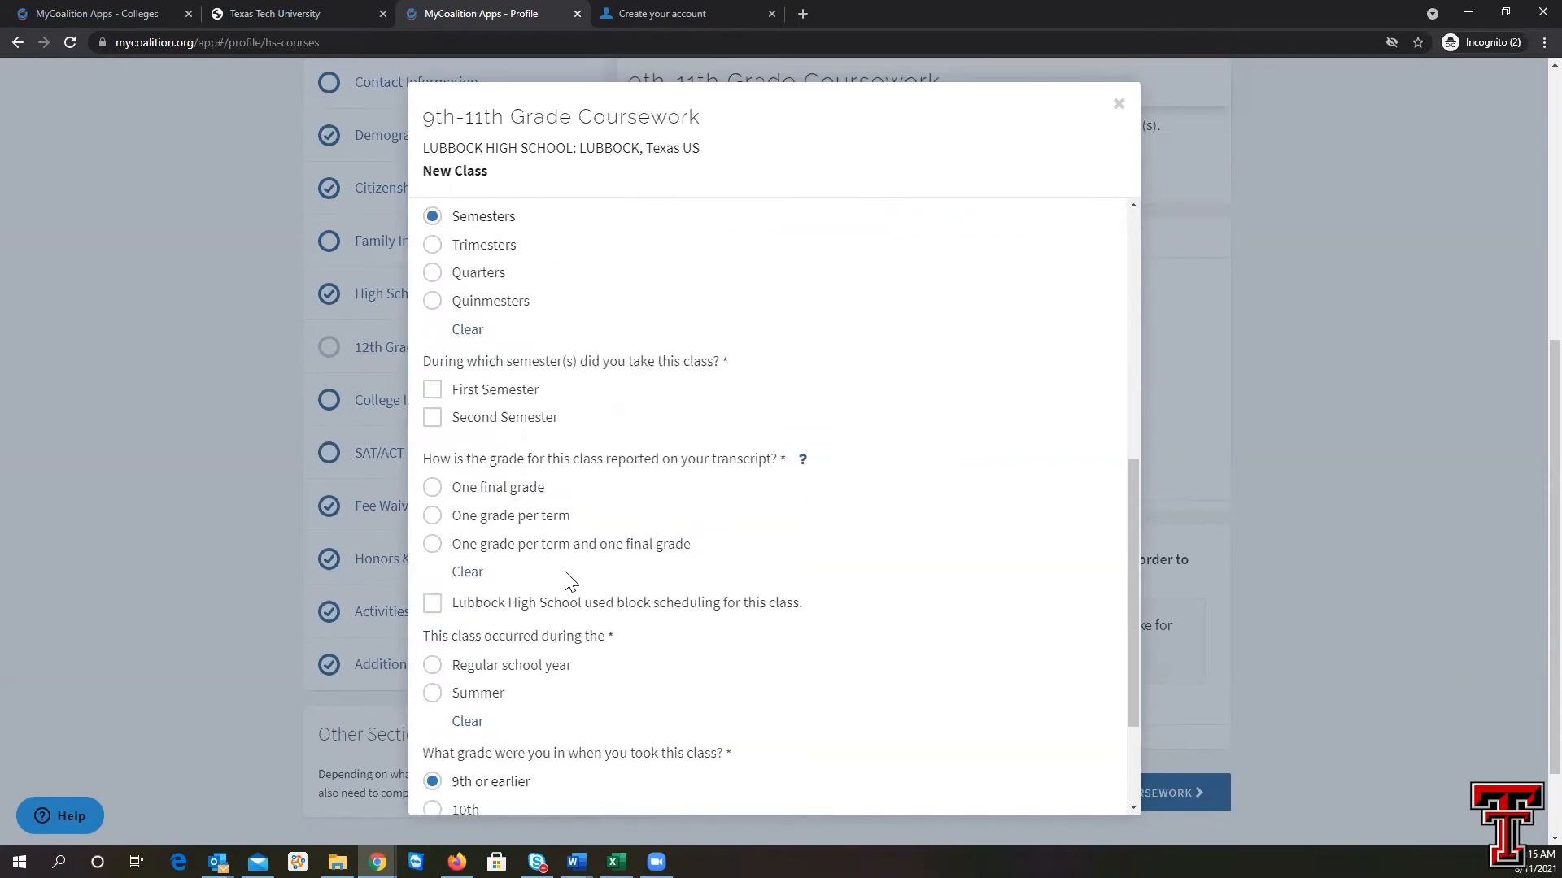
scroll(568, 579, down, 2)
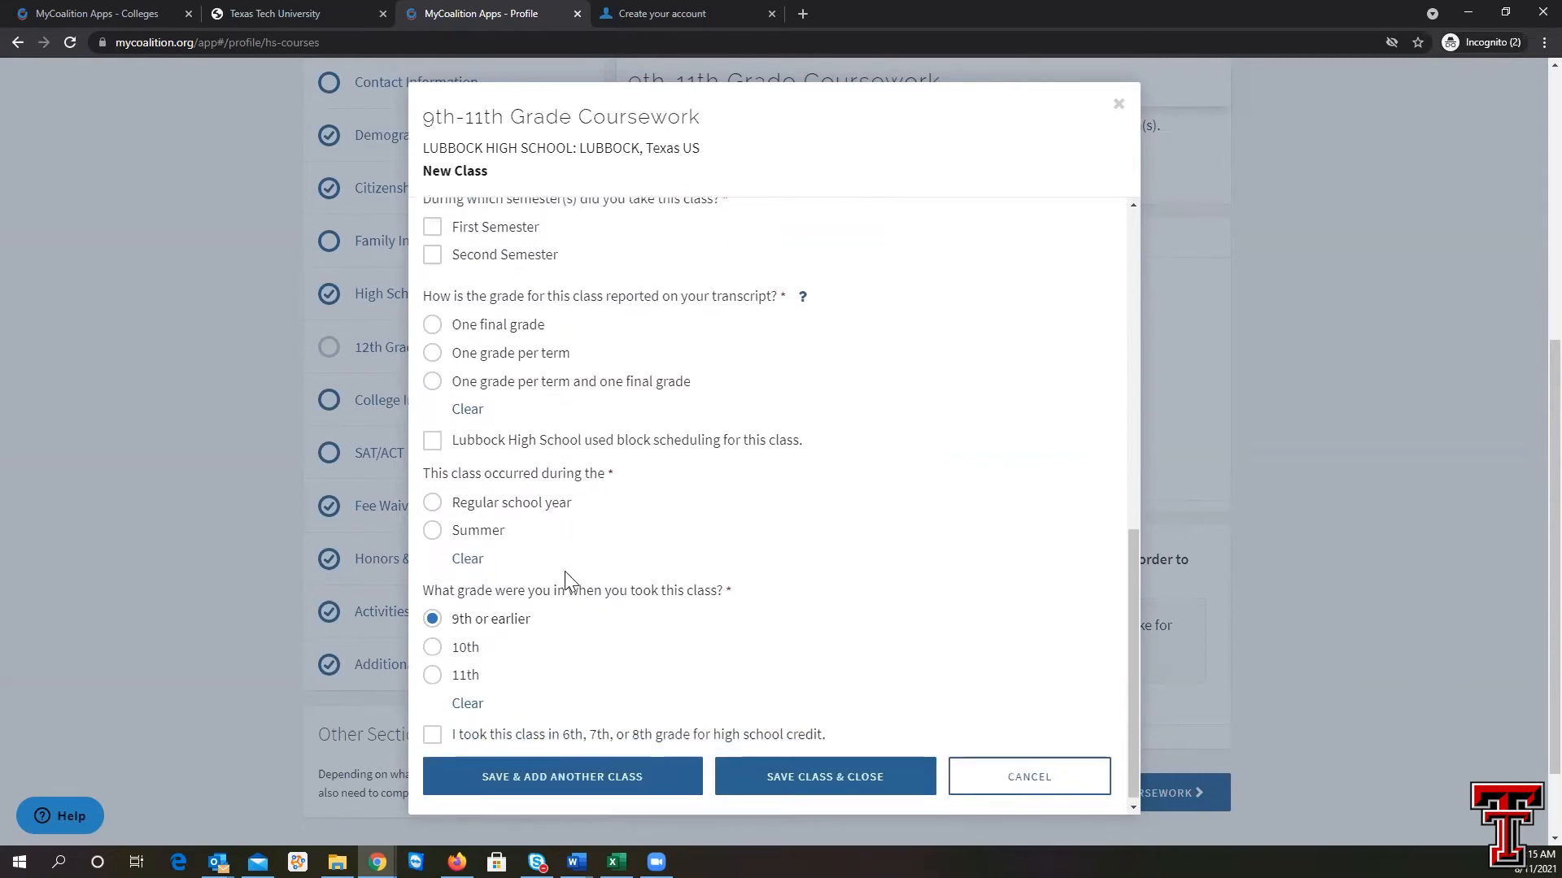
scroll(564, 573, down, 1)
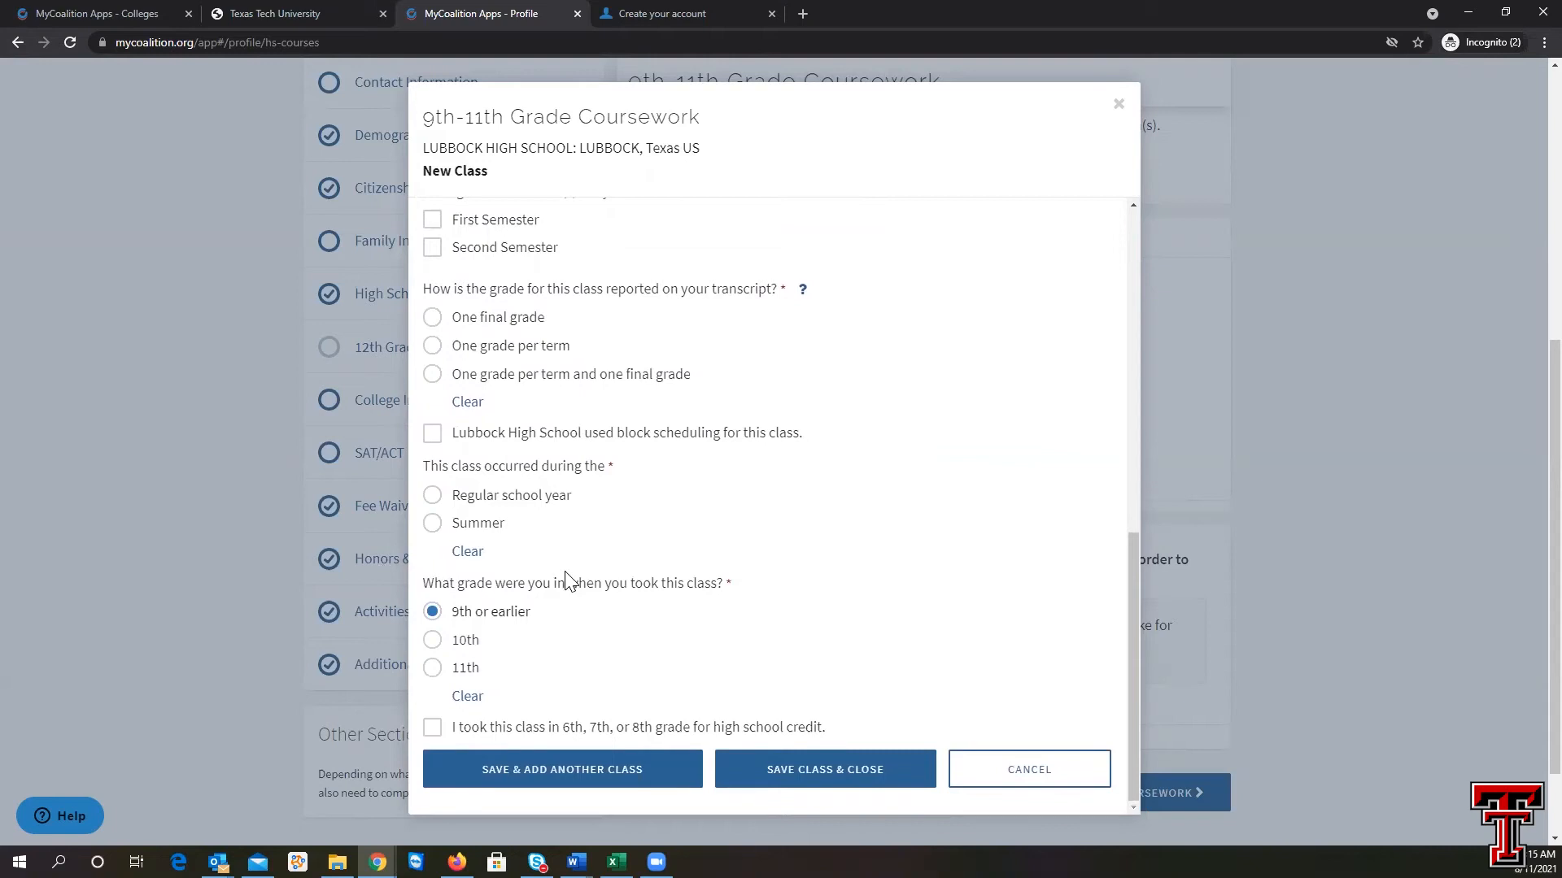
scroll(566, 572, down, 1)
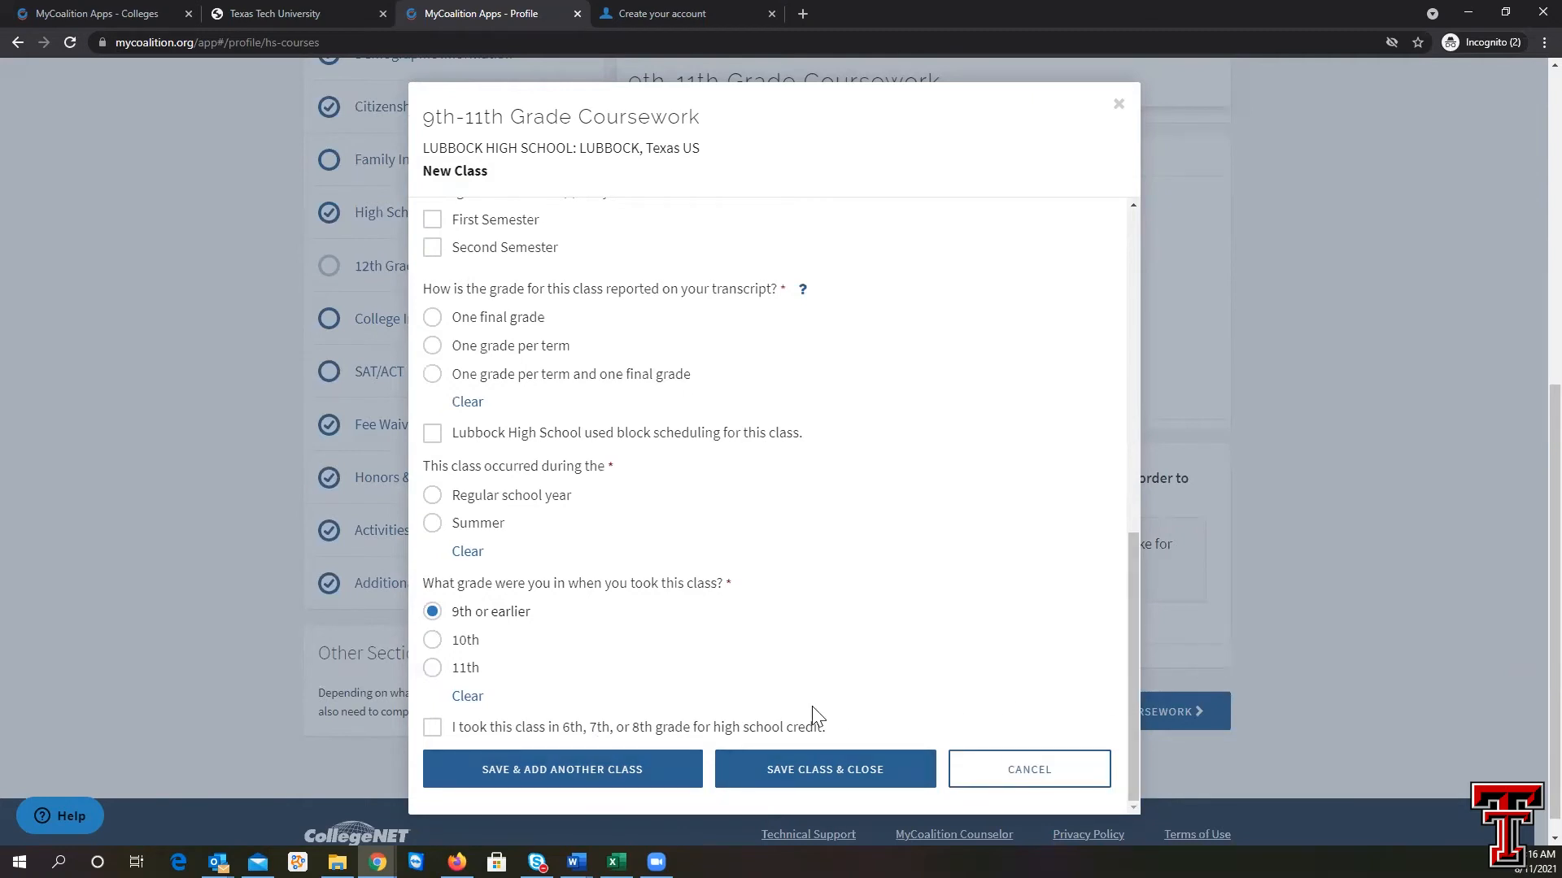
click(1011, 770)
Mark the 9th-11th grade classes as finished and review the required explanation field for having fewer than five classes
scroll(912, 621, up, 2)
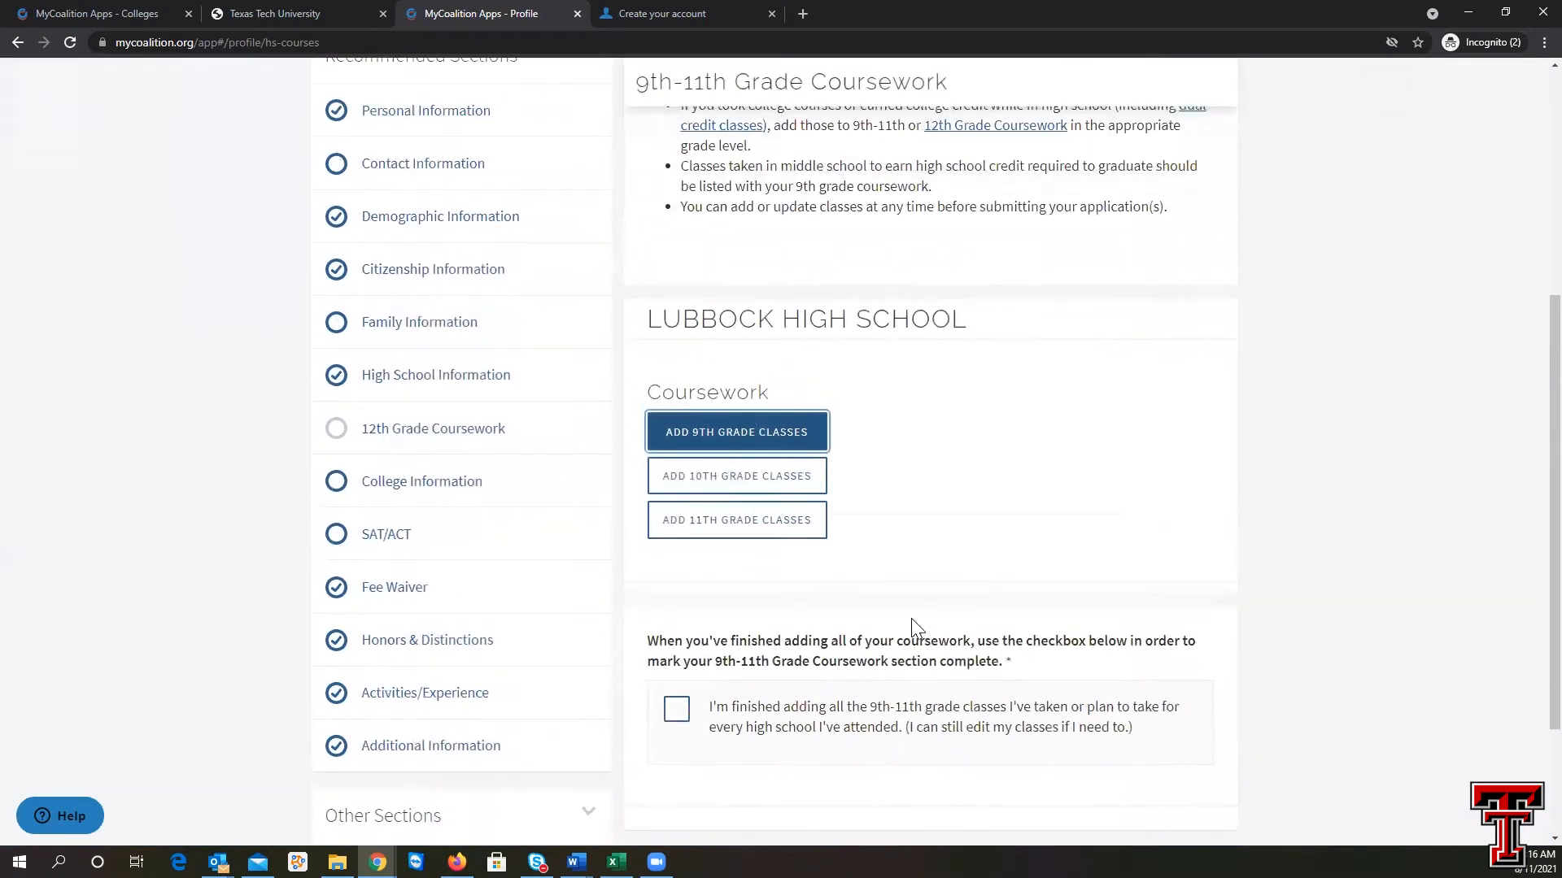
scroll(912, 620, down, 2)
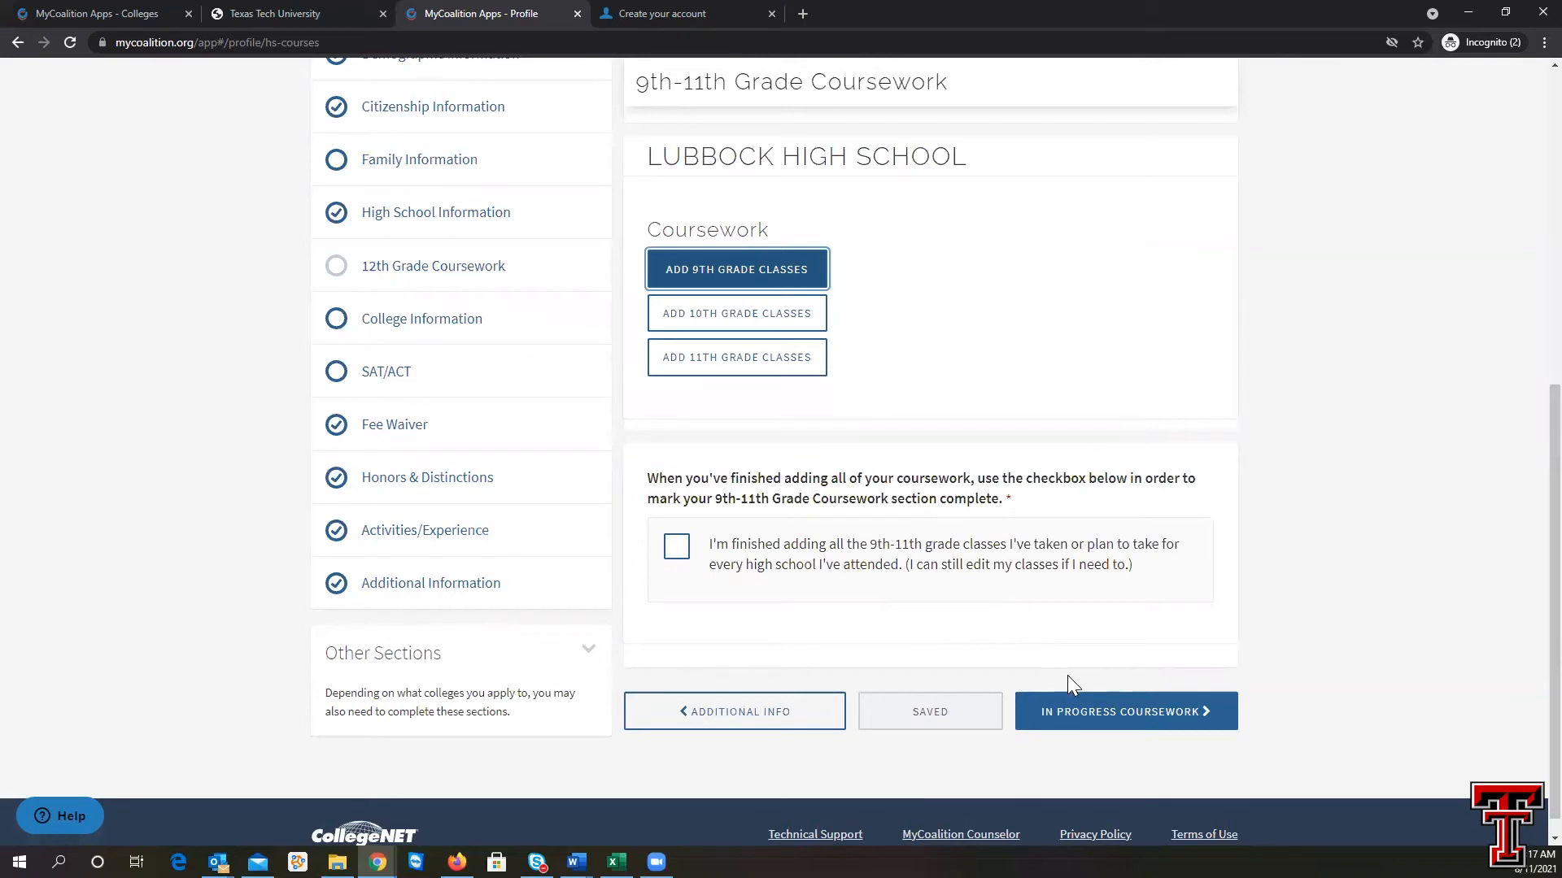
click(675, 558)
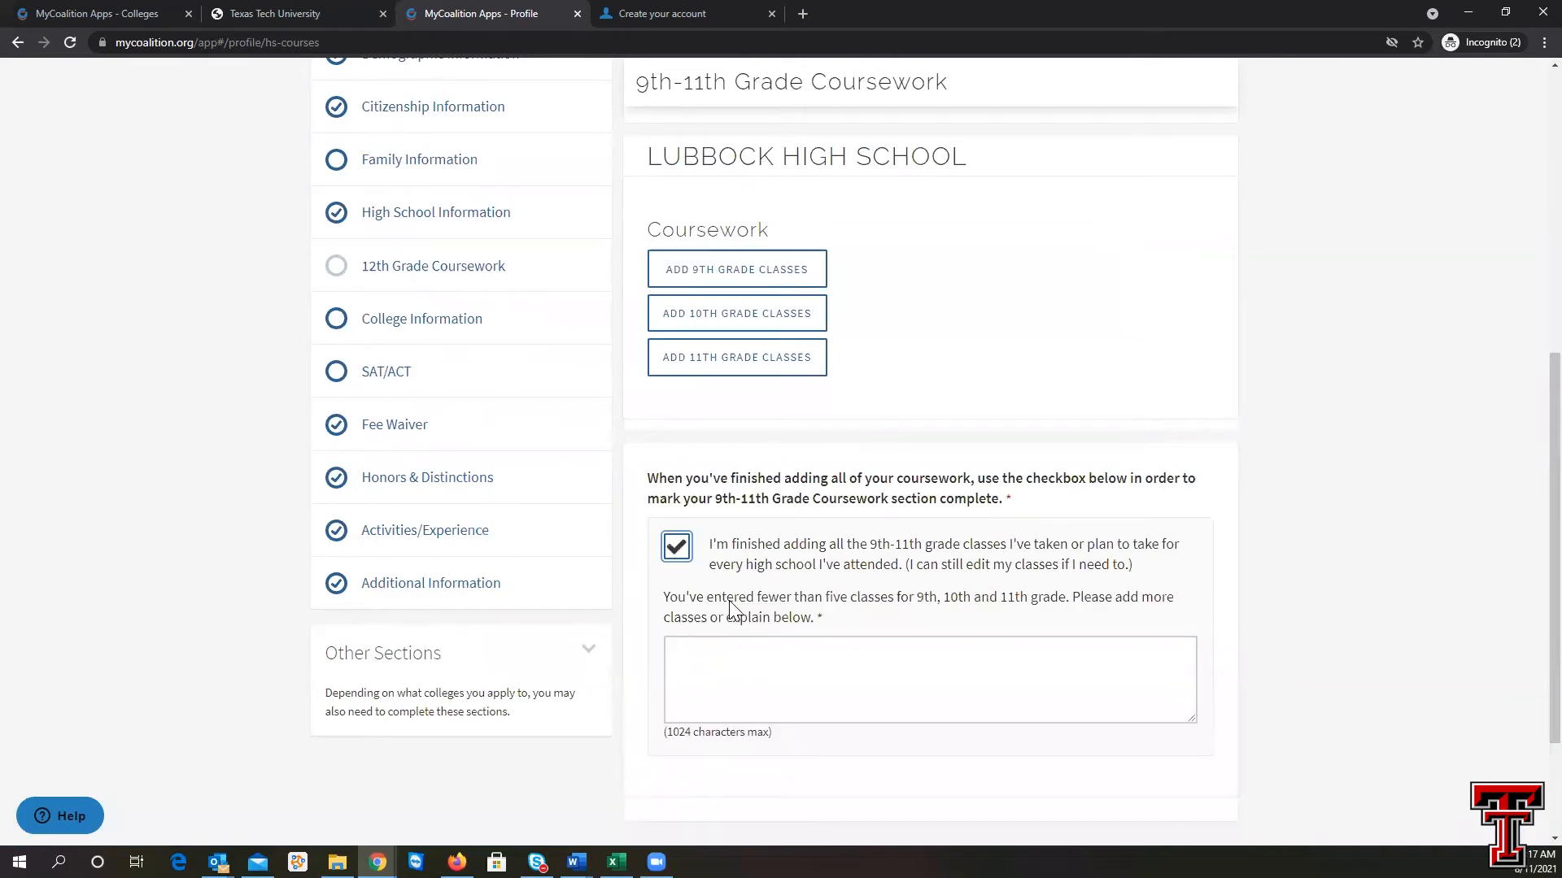
scroll(742, 608, down, 1)
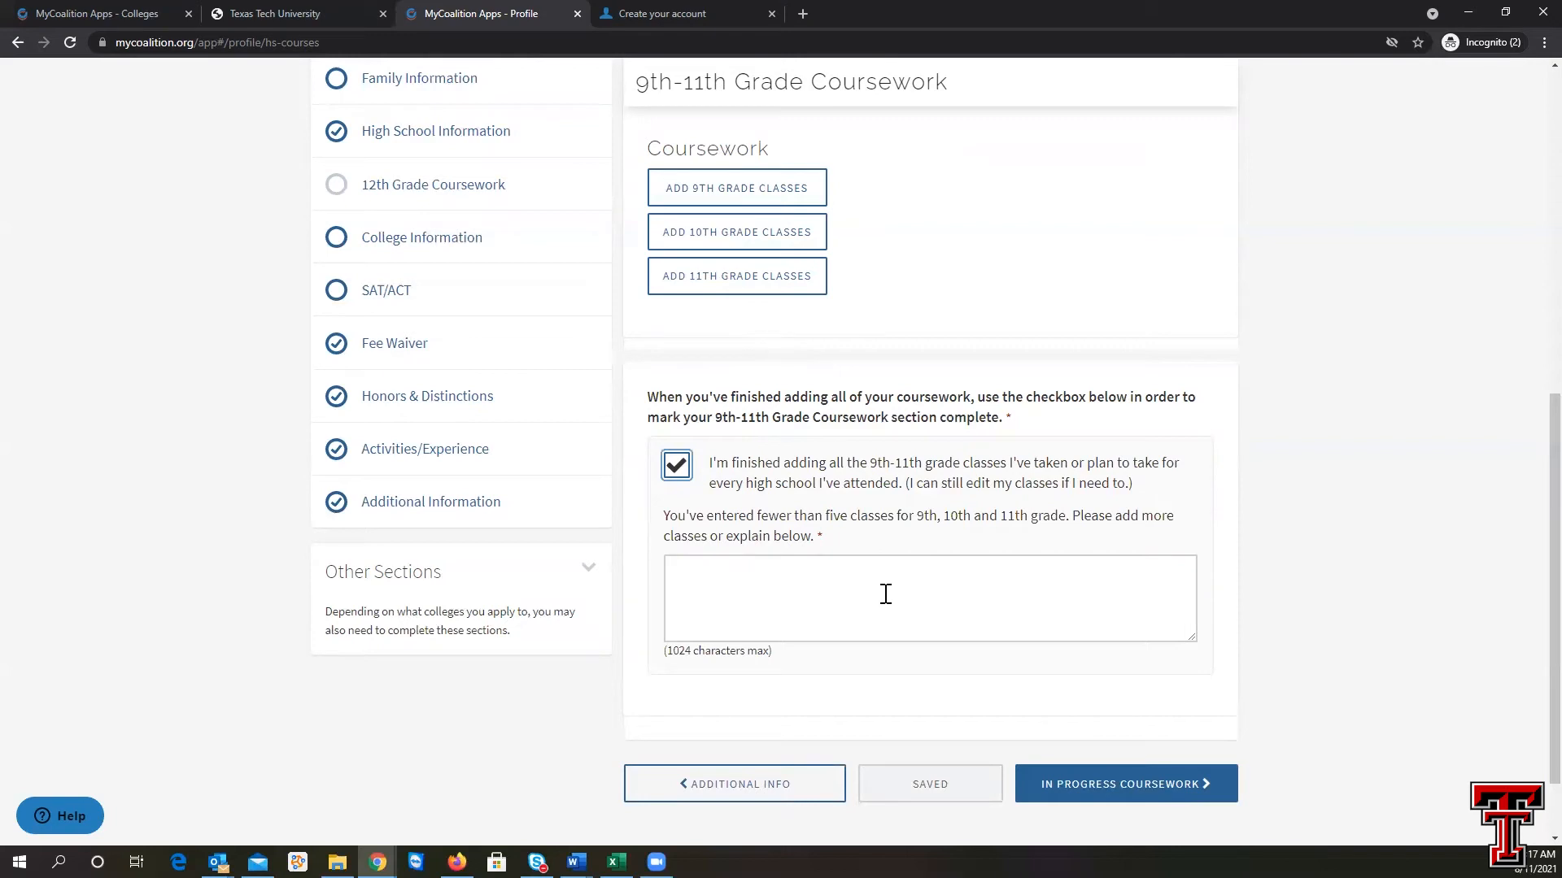
Go to In Progress College Coursework and unmark the statement about having finished adding all current or planned college courses
click(1120, 789)
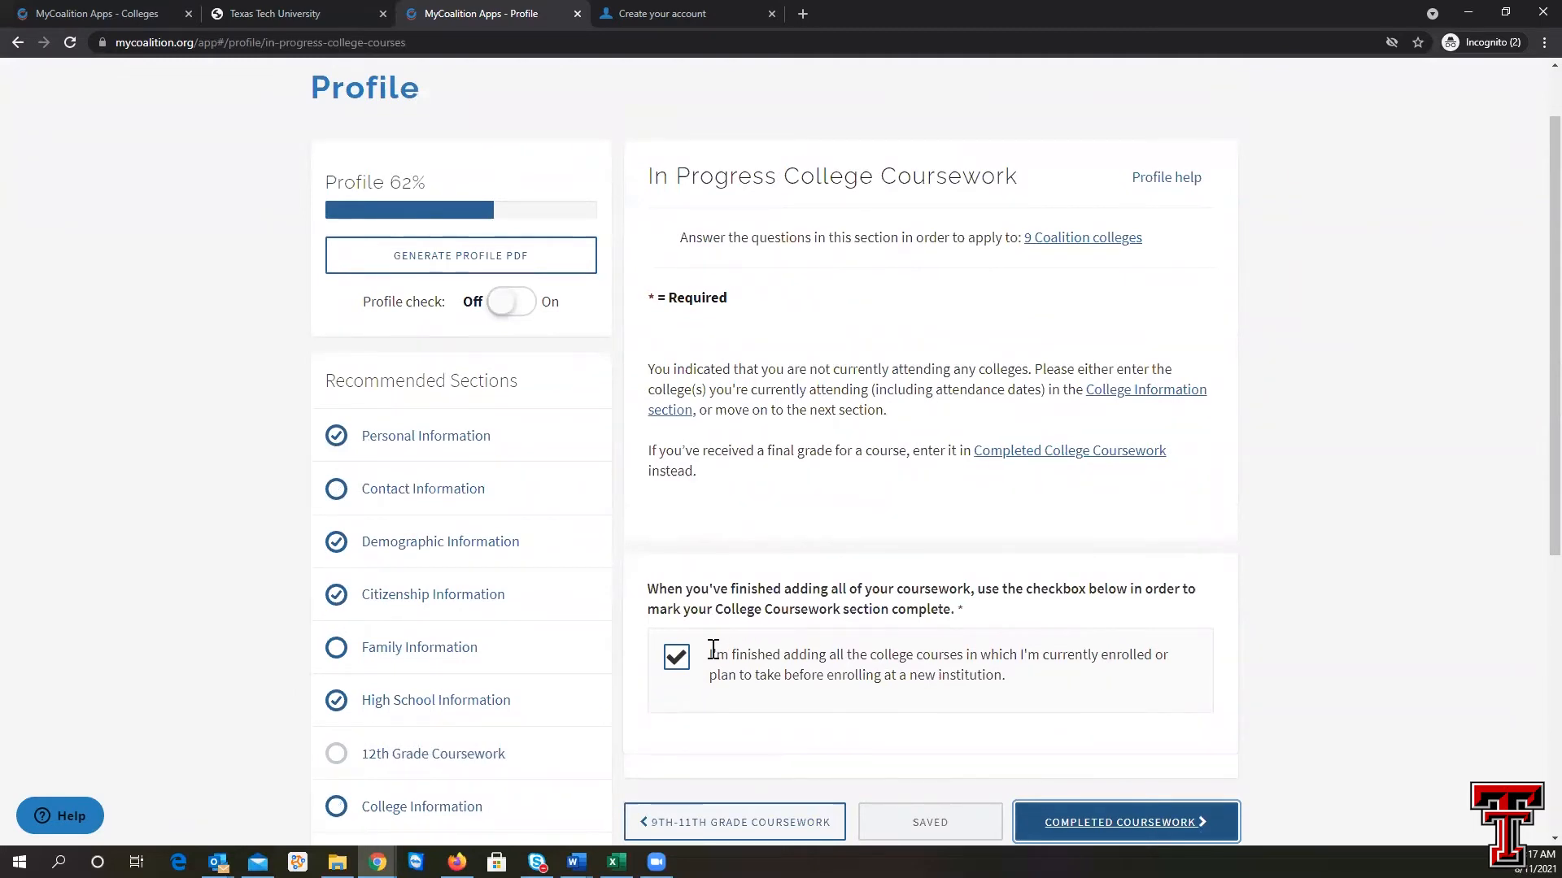
click(669, 663)
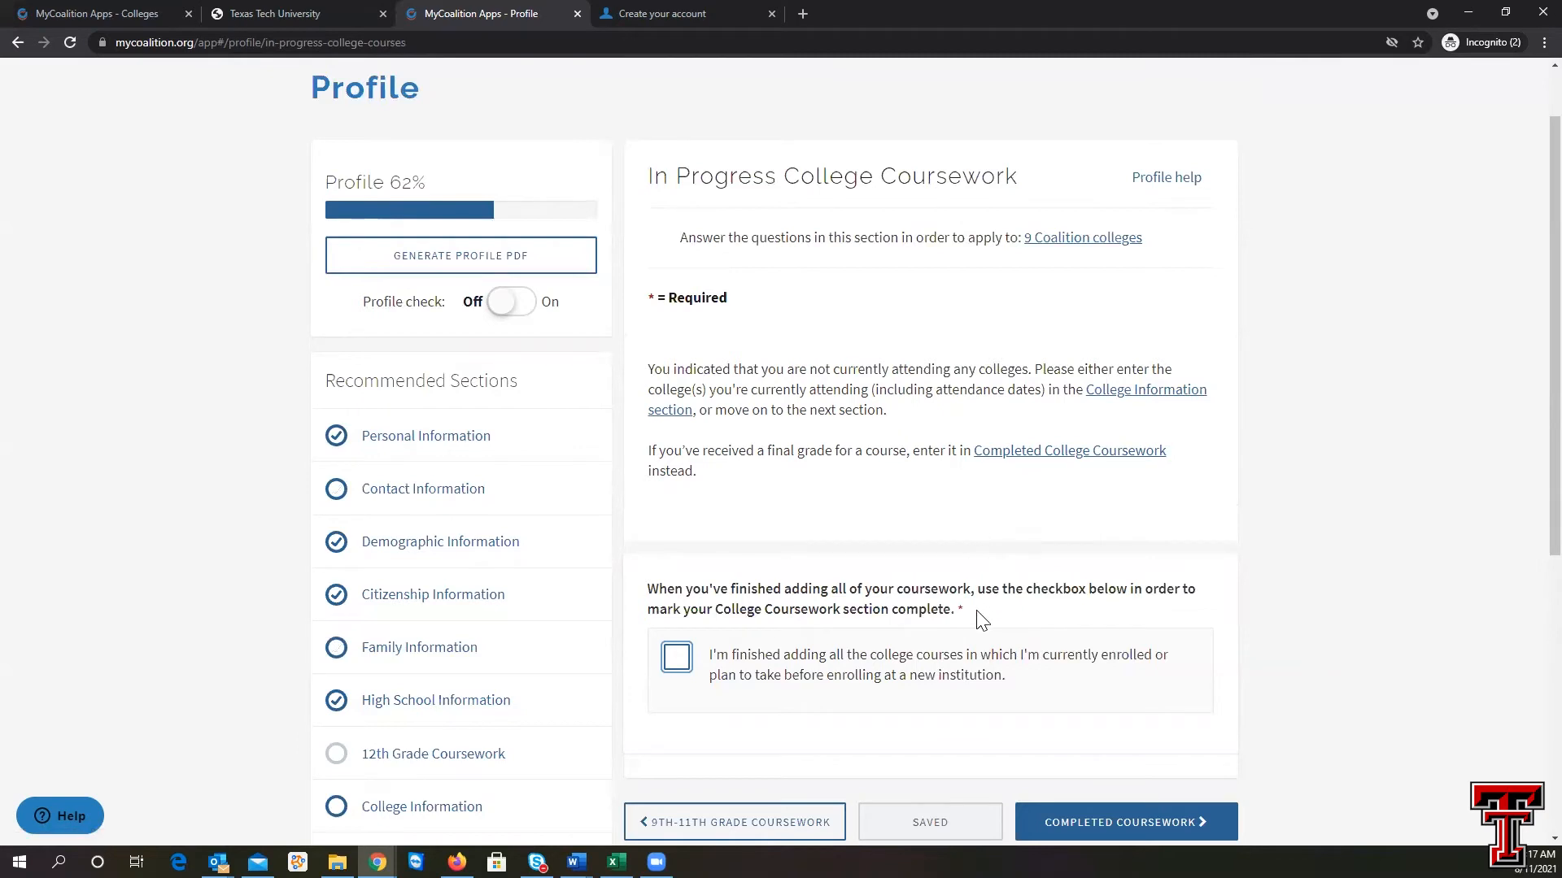
Go to Completed College Coursework, and review the new course entry form for South Plains College before closing it
scroll(982, 621, down, 1)
click(1056, 738)
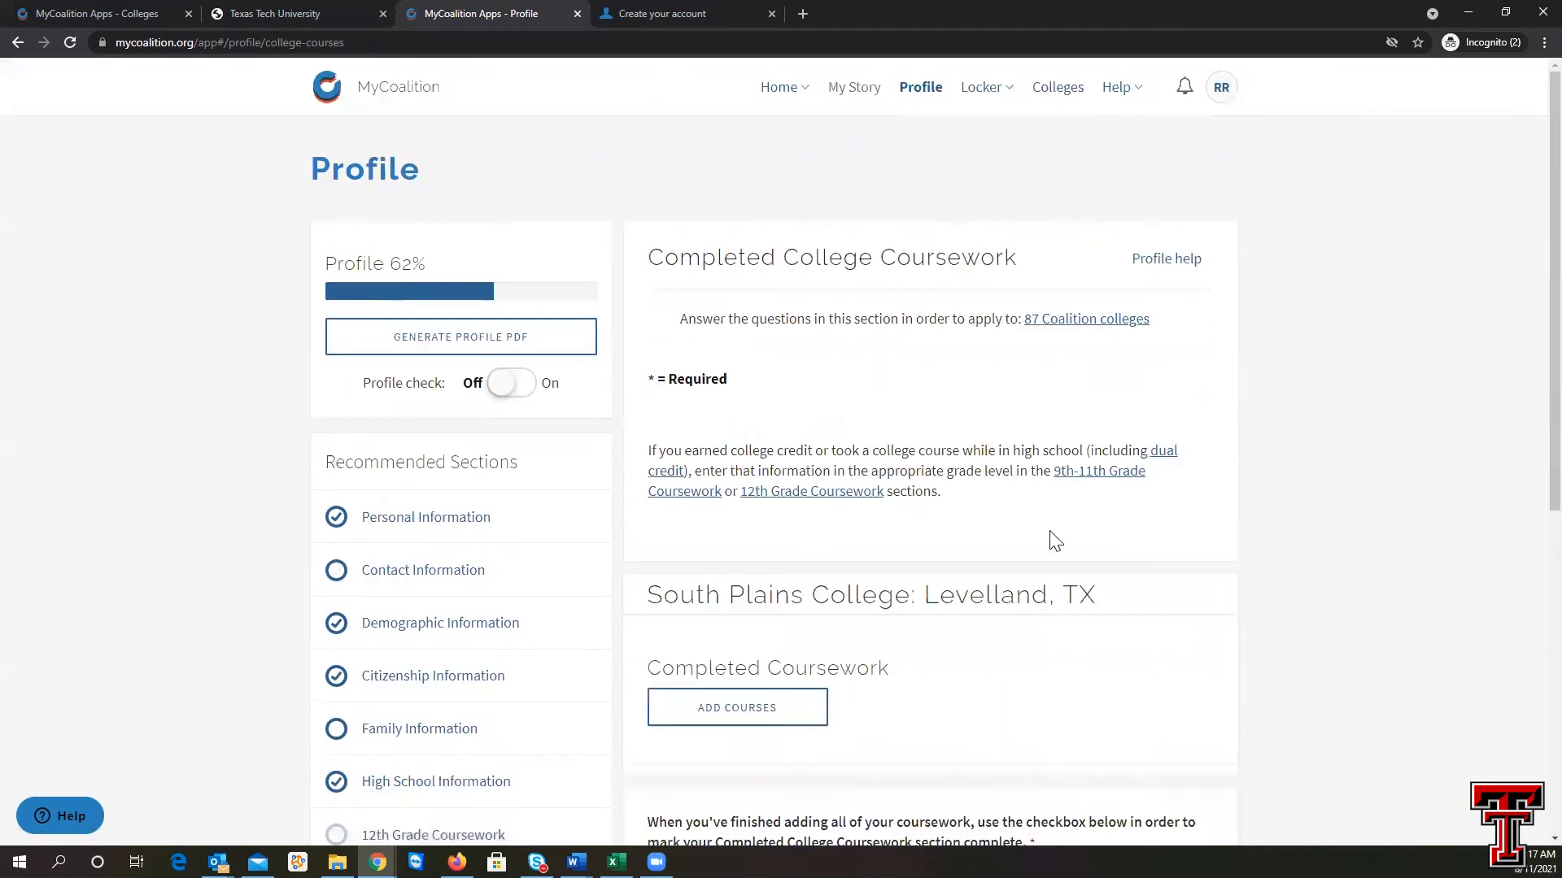
scroll(1051, 540, down, 4)
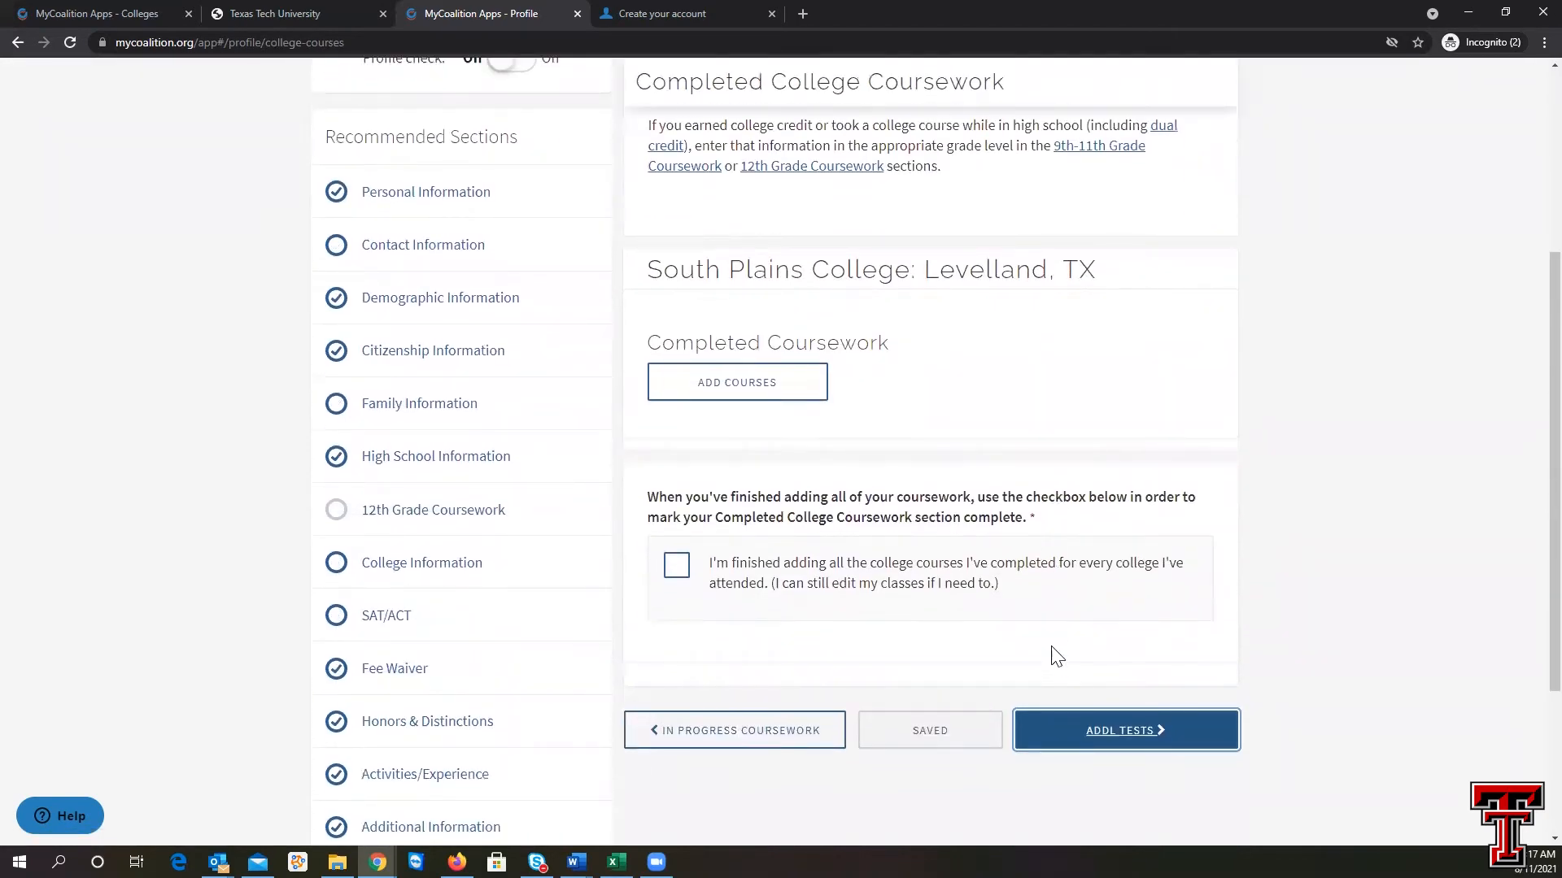
scroll(1057, 660, up, 1)
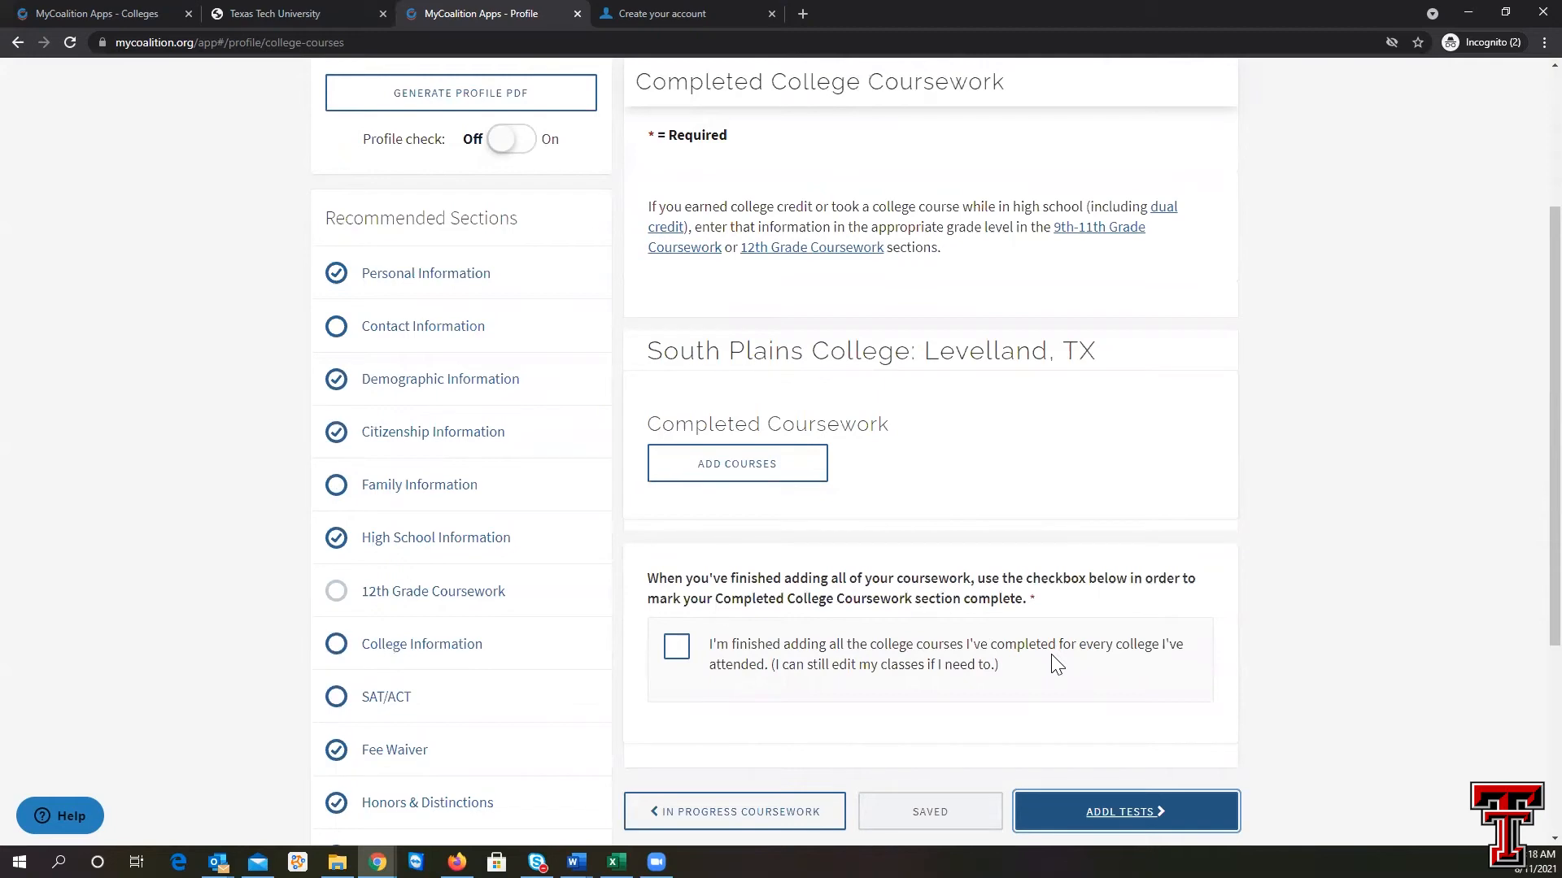
click(732, 470)
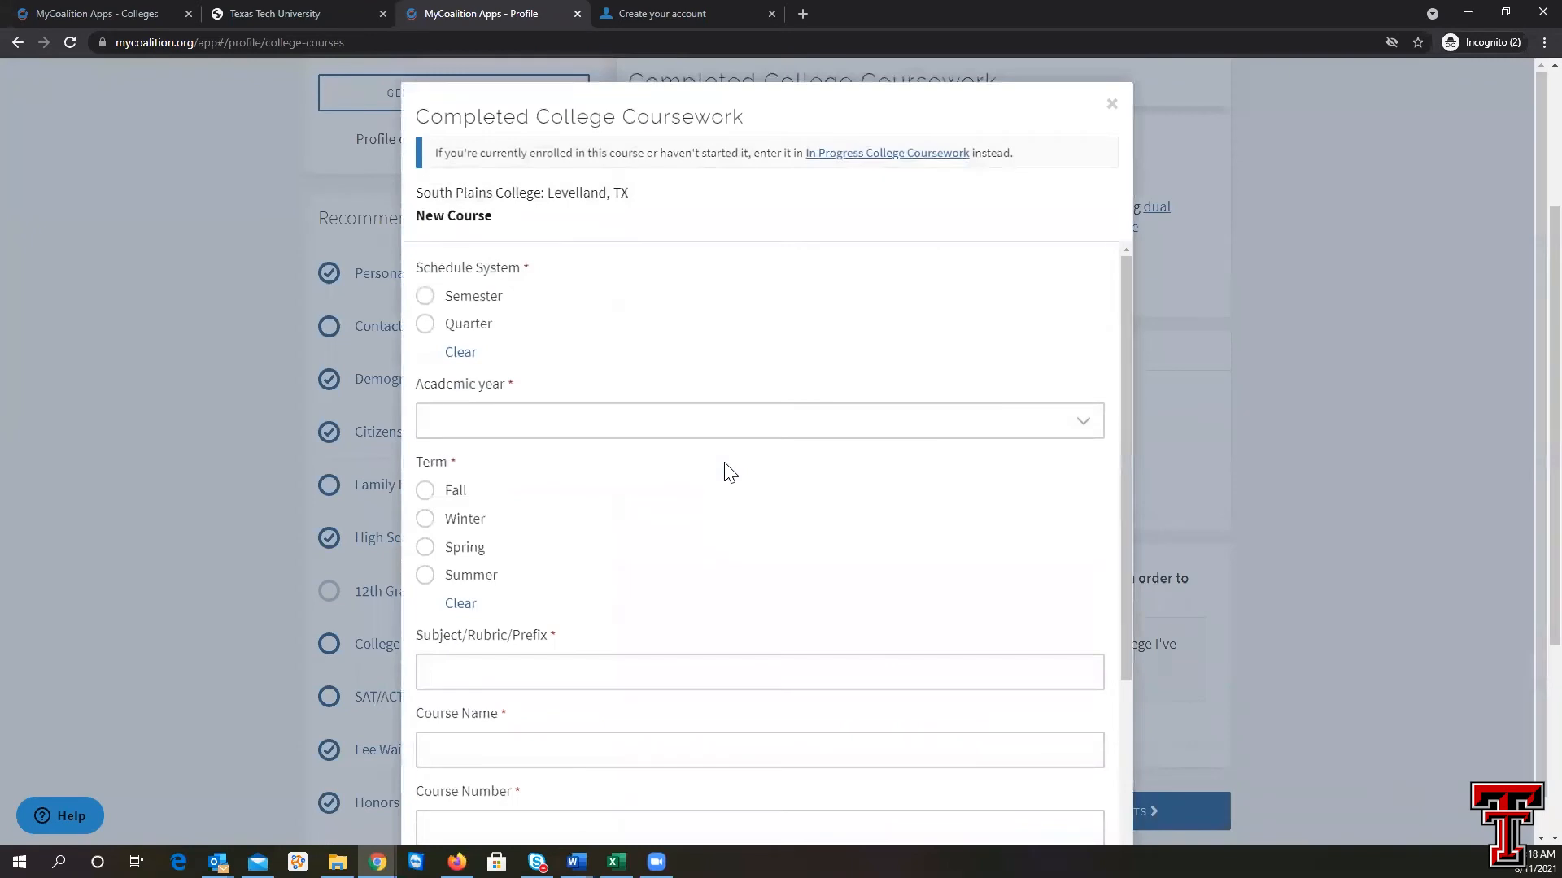
scroll(728, 473, down, 3)
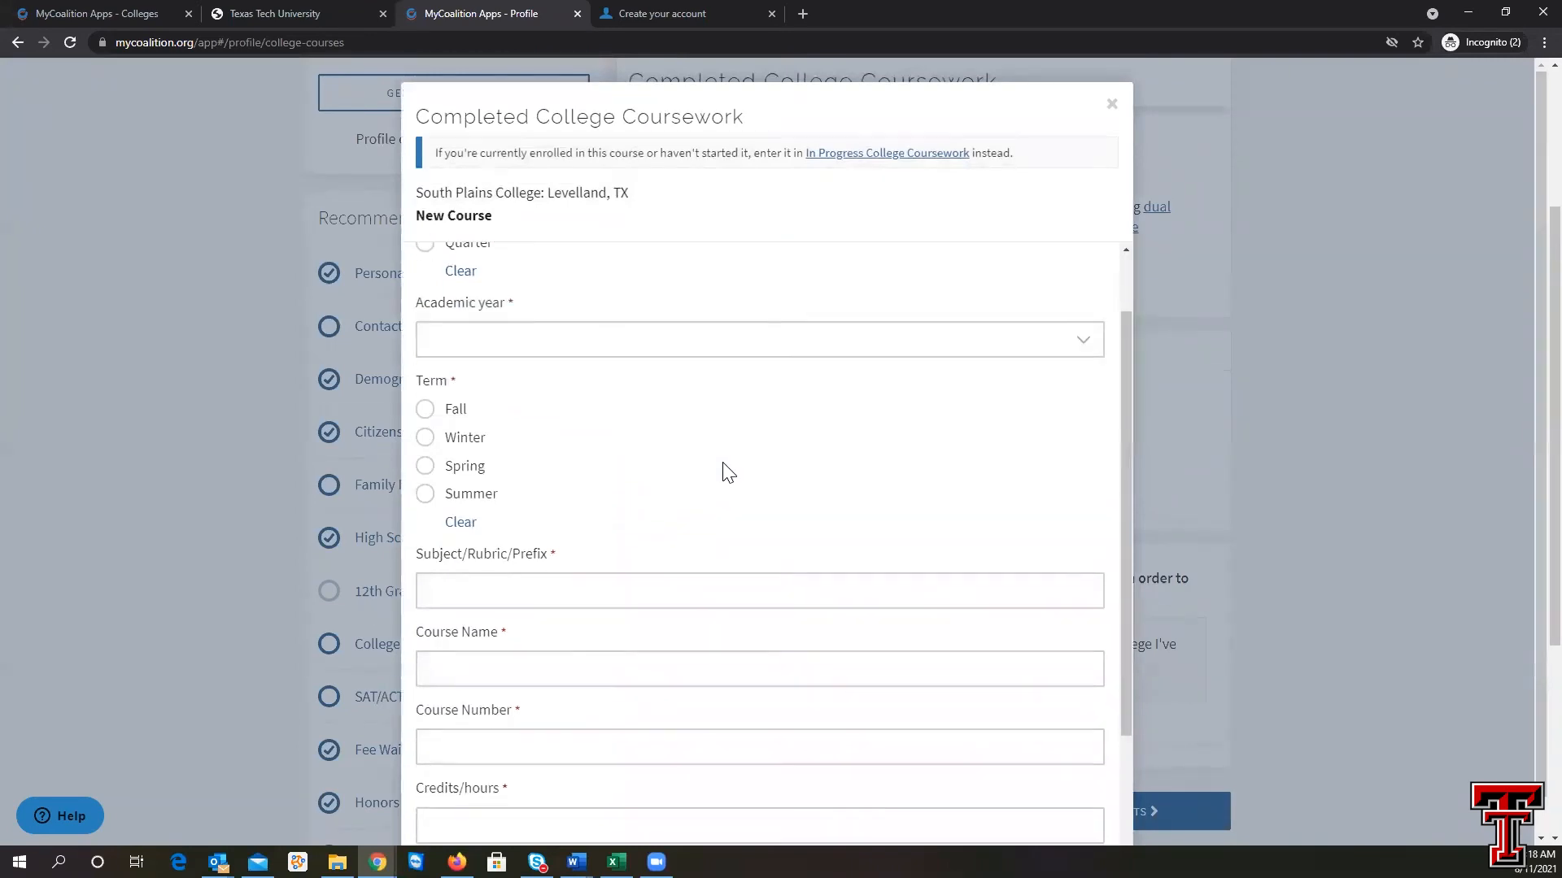
scroll(728, 472, up, 3)
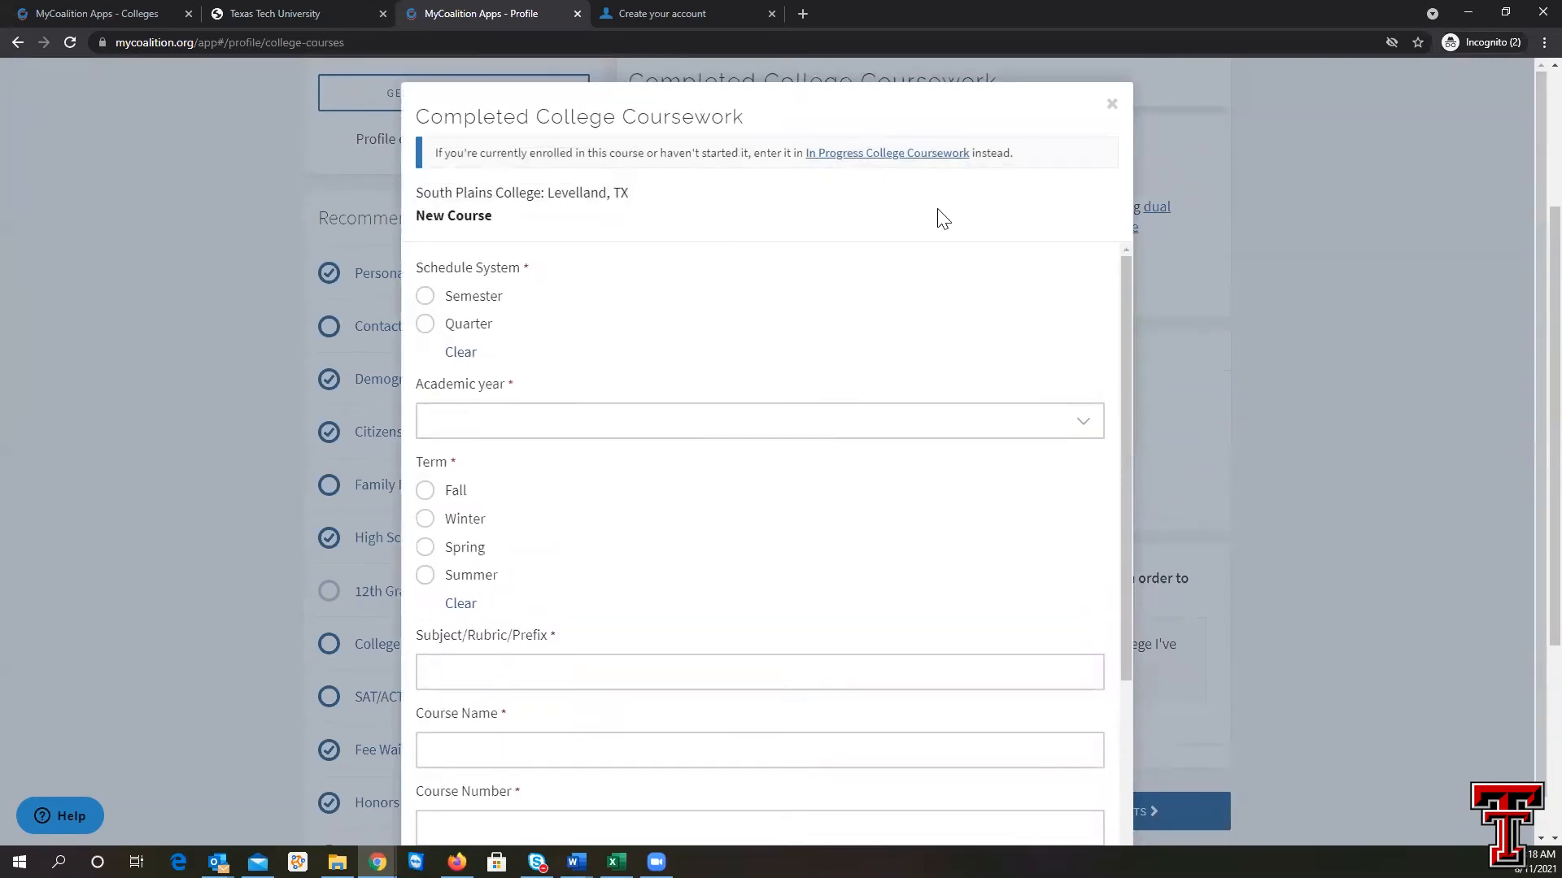
click(1112, 105)
Go to Additional Tests, and try the AP exams question with No before setting it back to Yes
click(1116, 787)
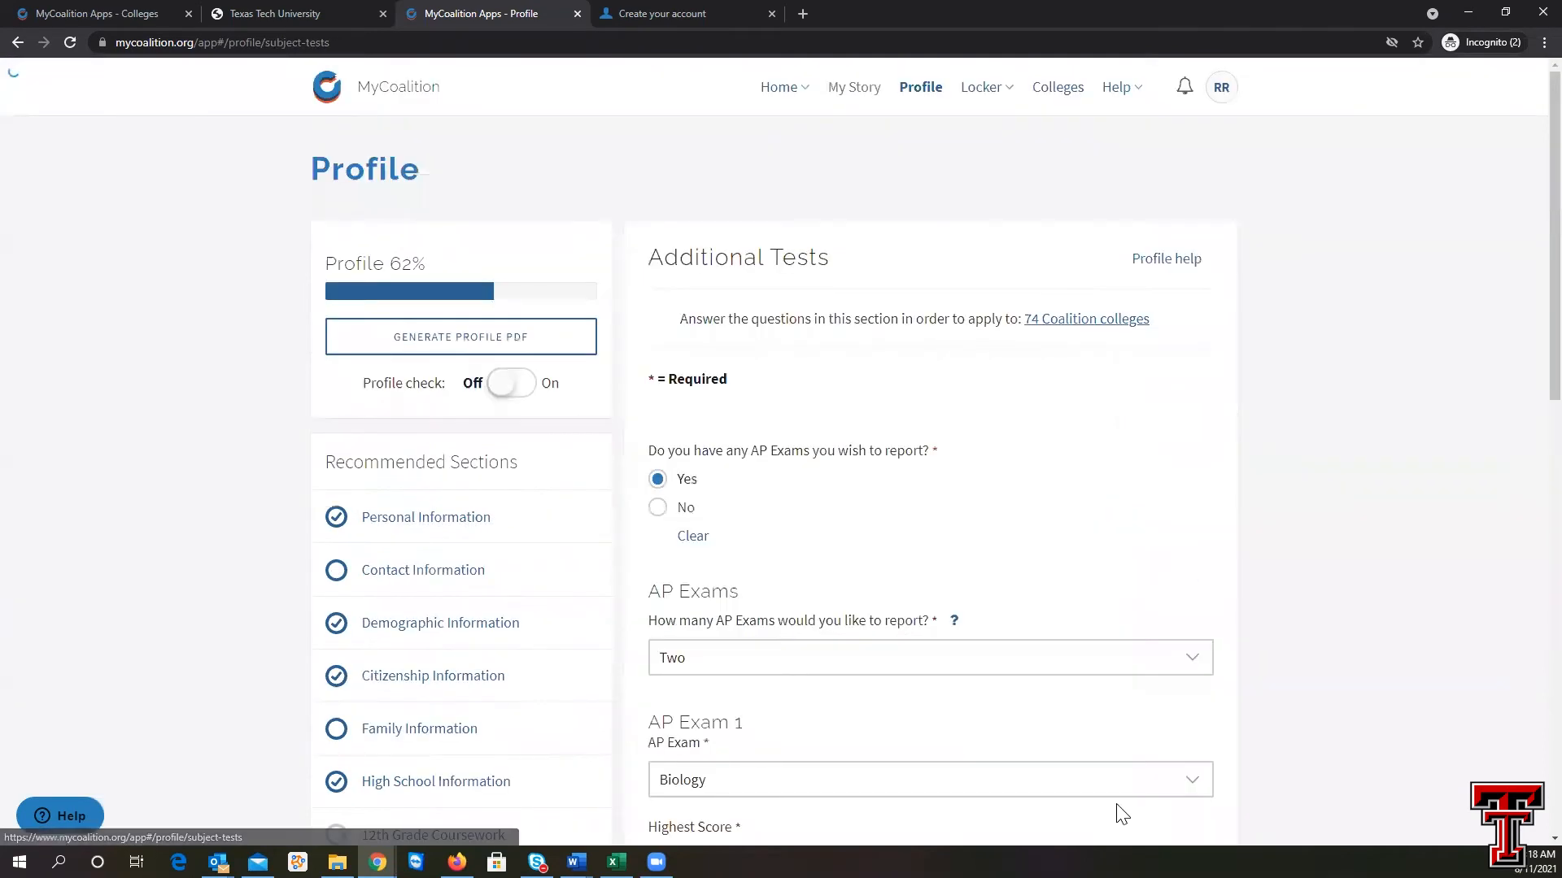
scroll(1009, 714, down, 1)
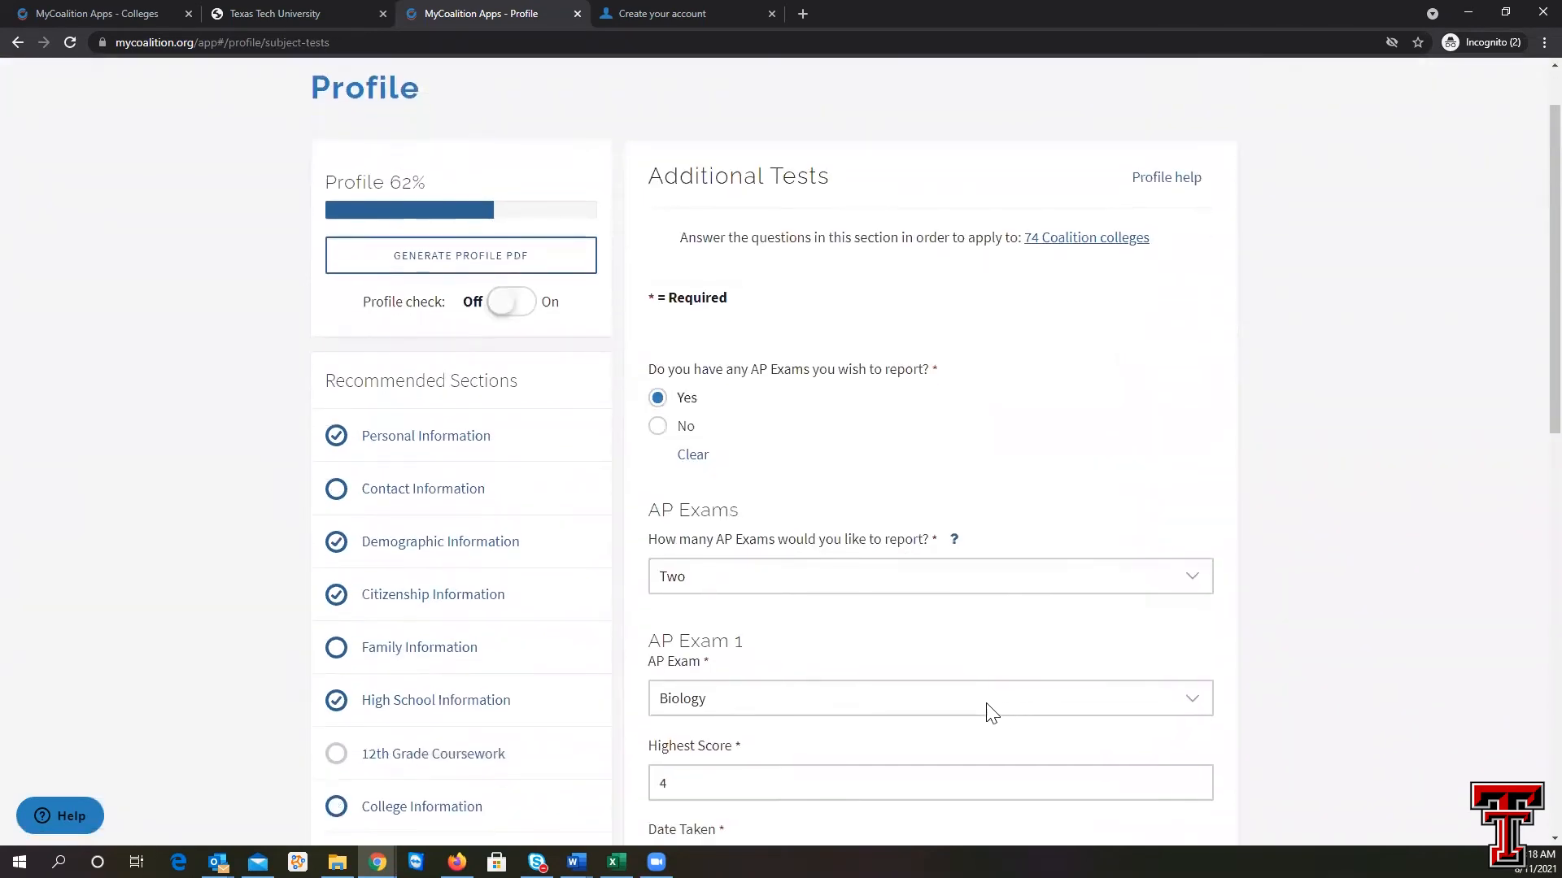
scroll(867, 658, down, 1)
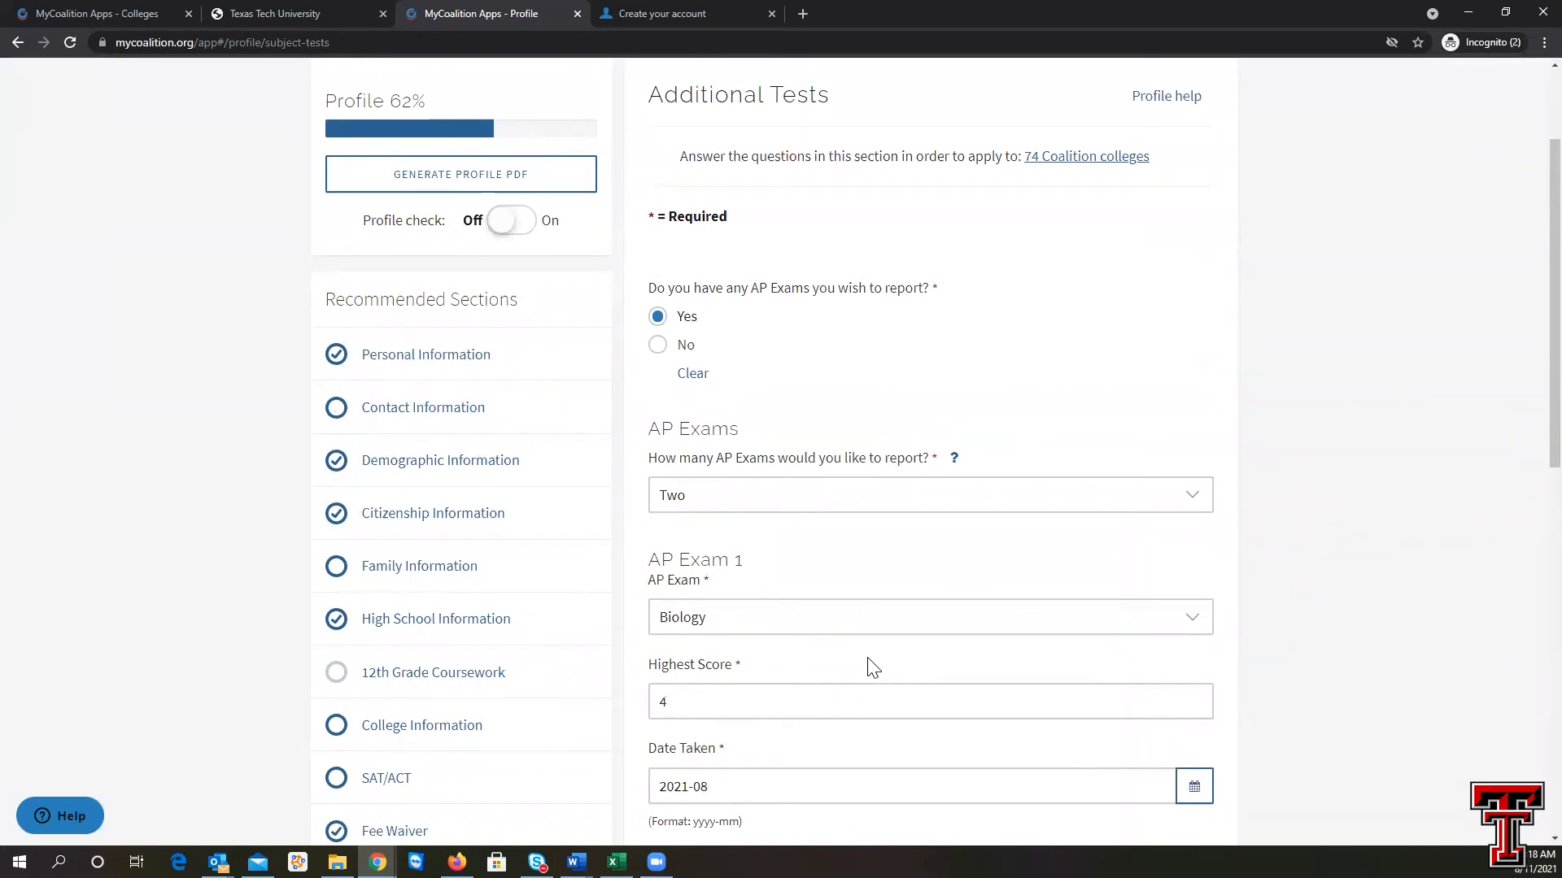
click(660, 346)
click(663, 318)
scroll(785, 566, down, 1)
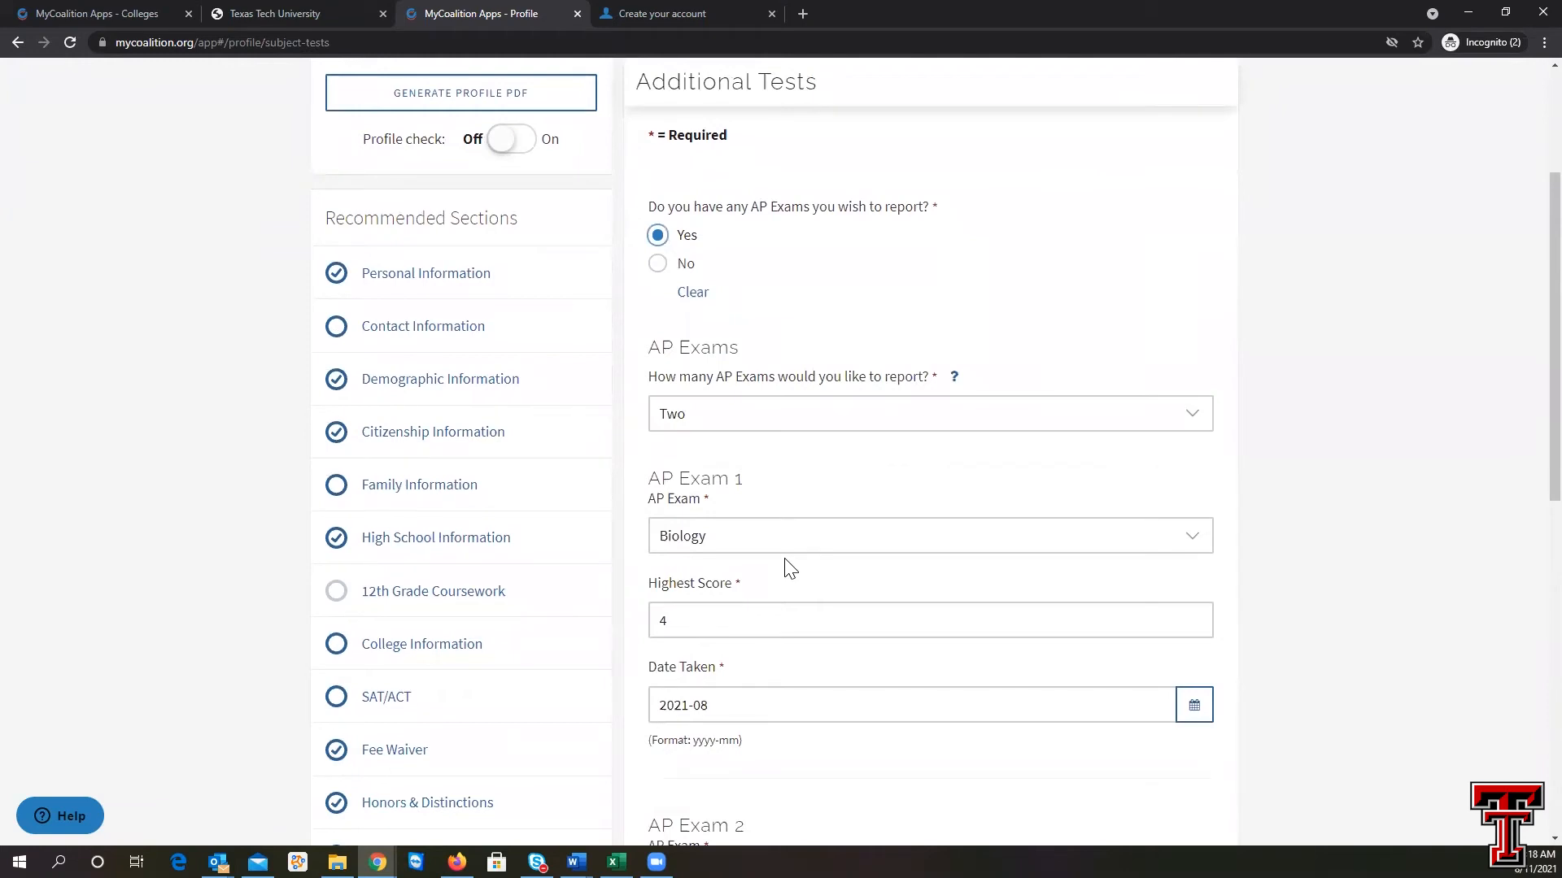
Examine the choices for the number of AP exams, and look over the AP, IB and A Level exam questions
click(787, 421)
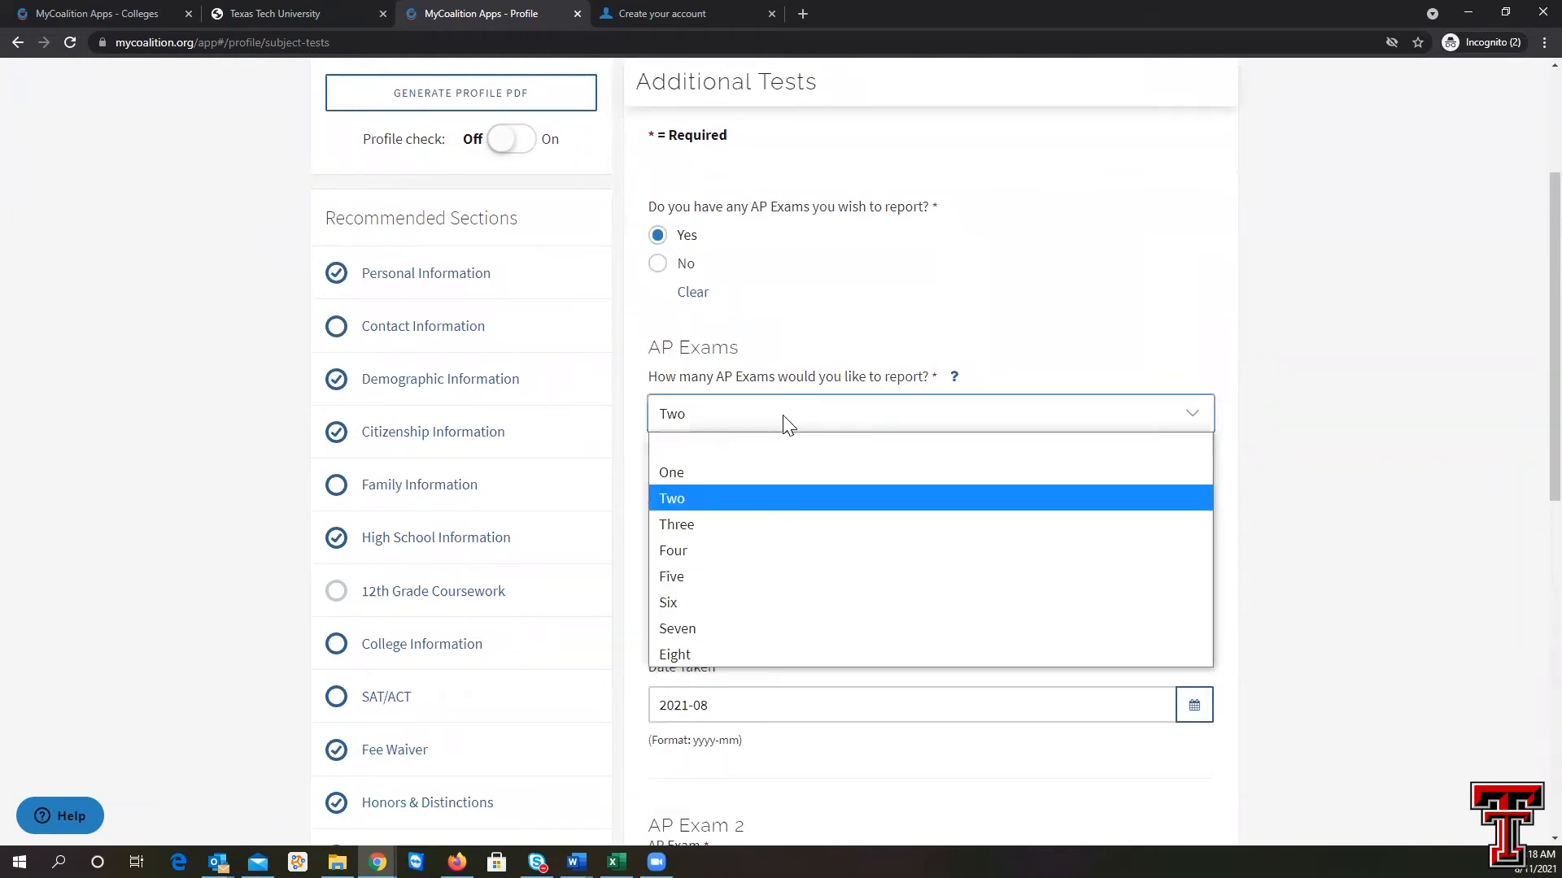
click(787, 422)
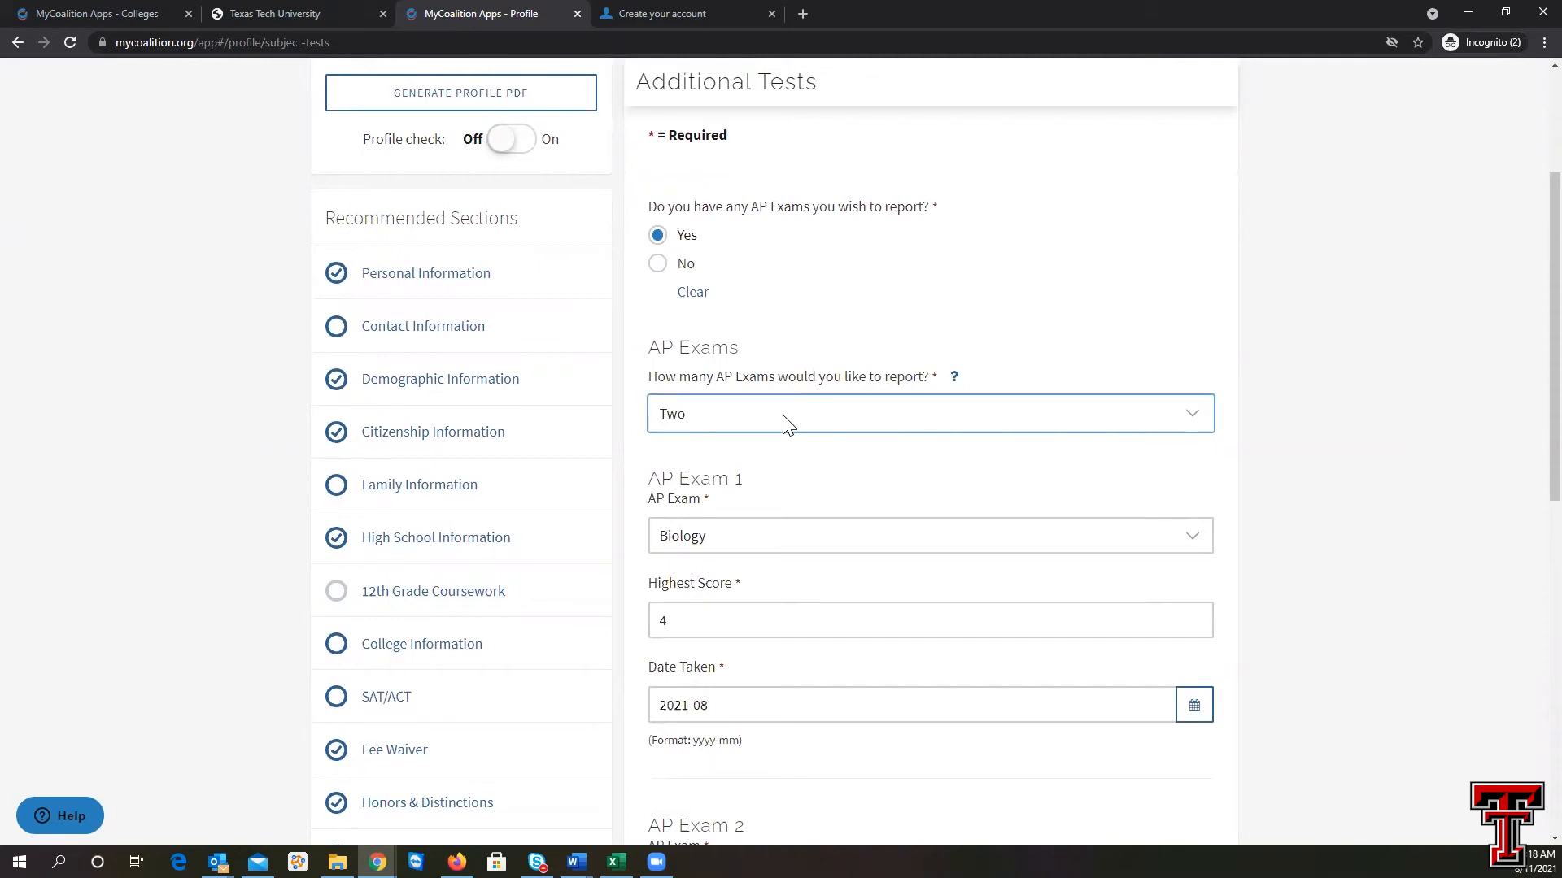
click(787, 421)
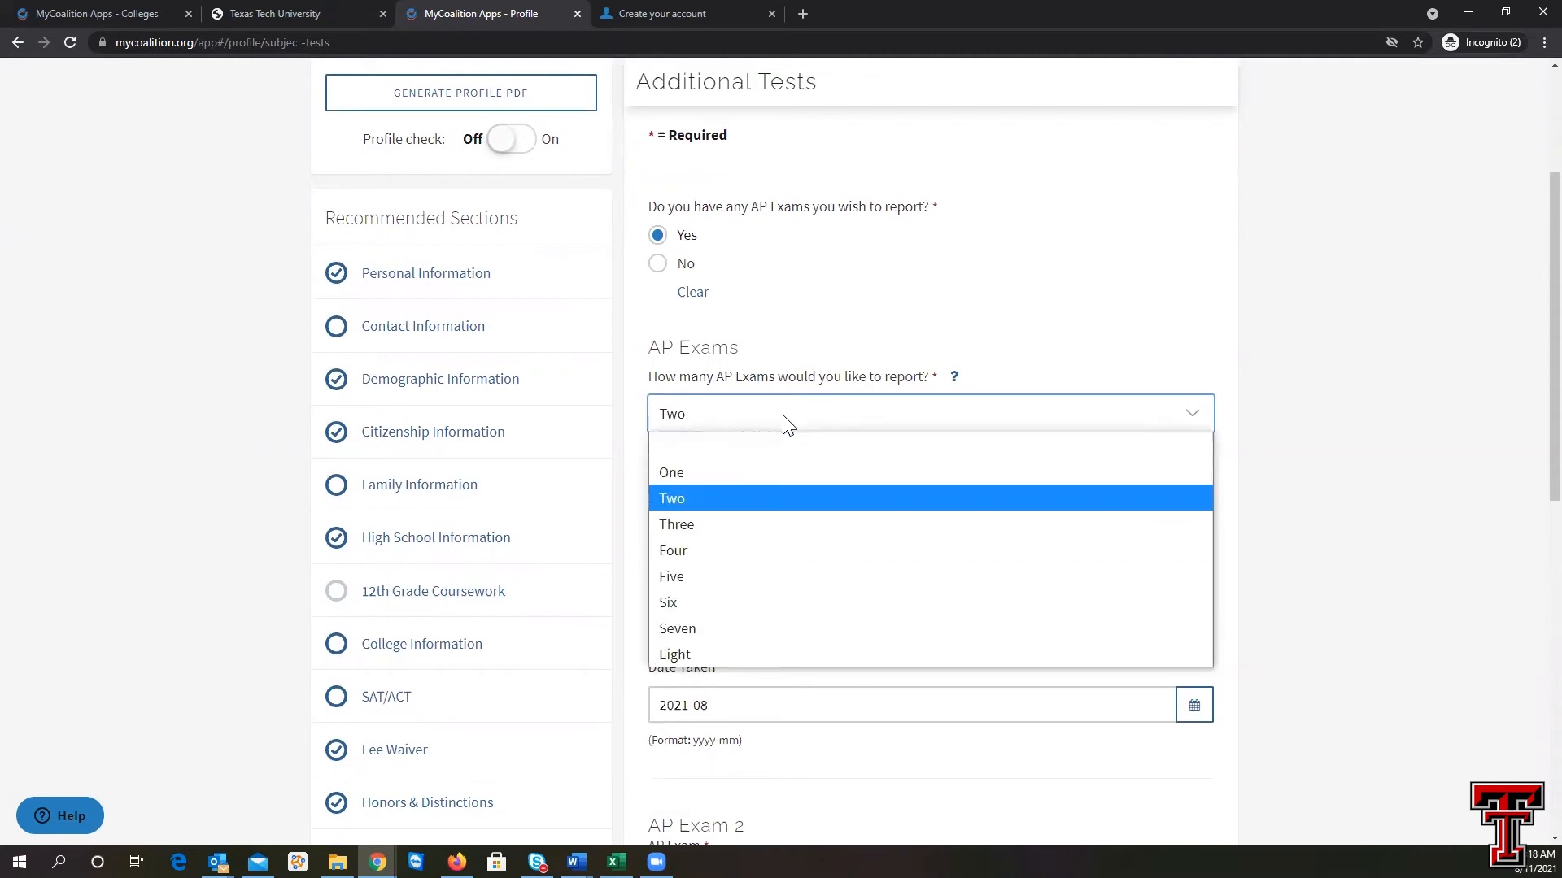
click(819, 341)
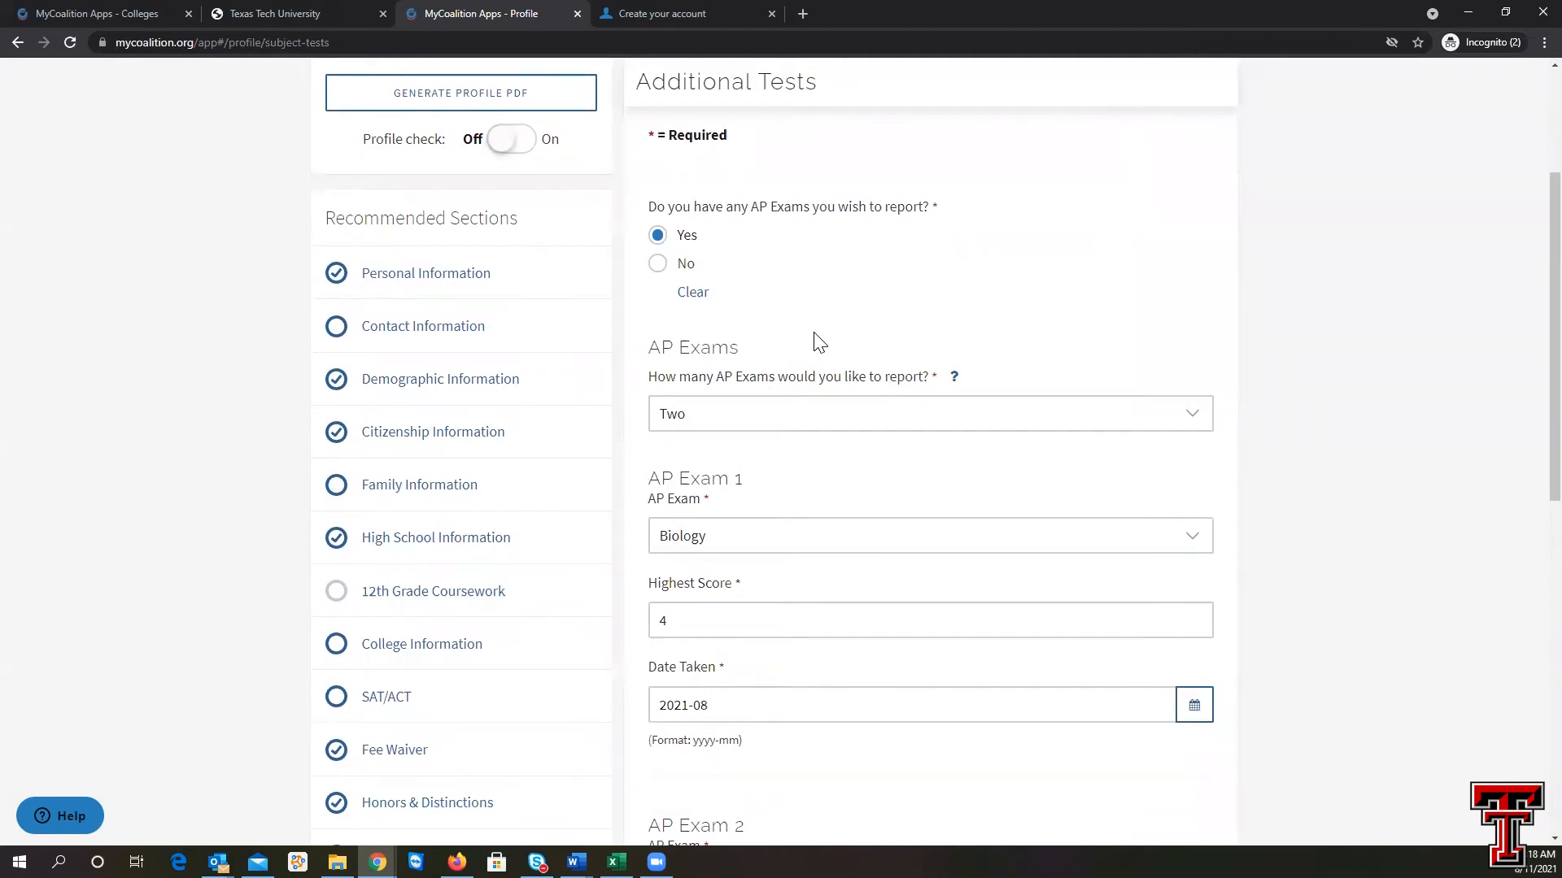
scroll(812, 501, down, 2)
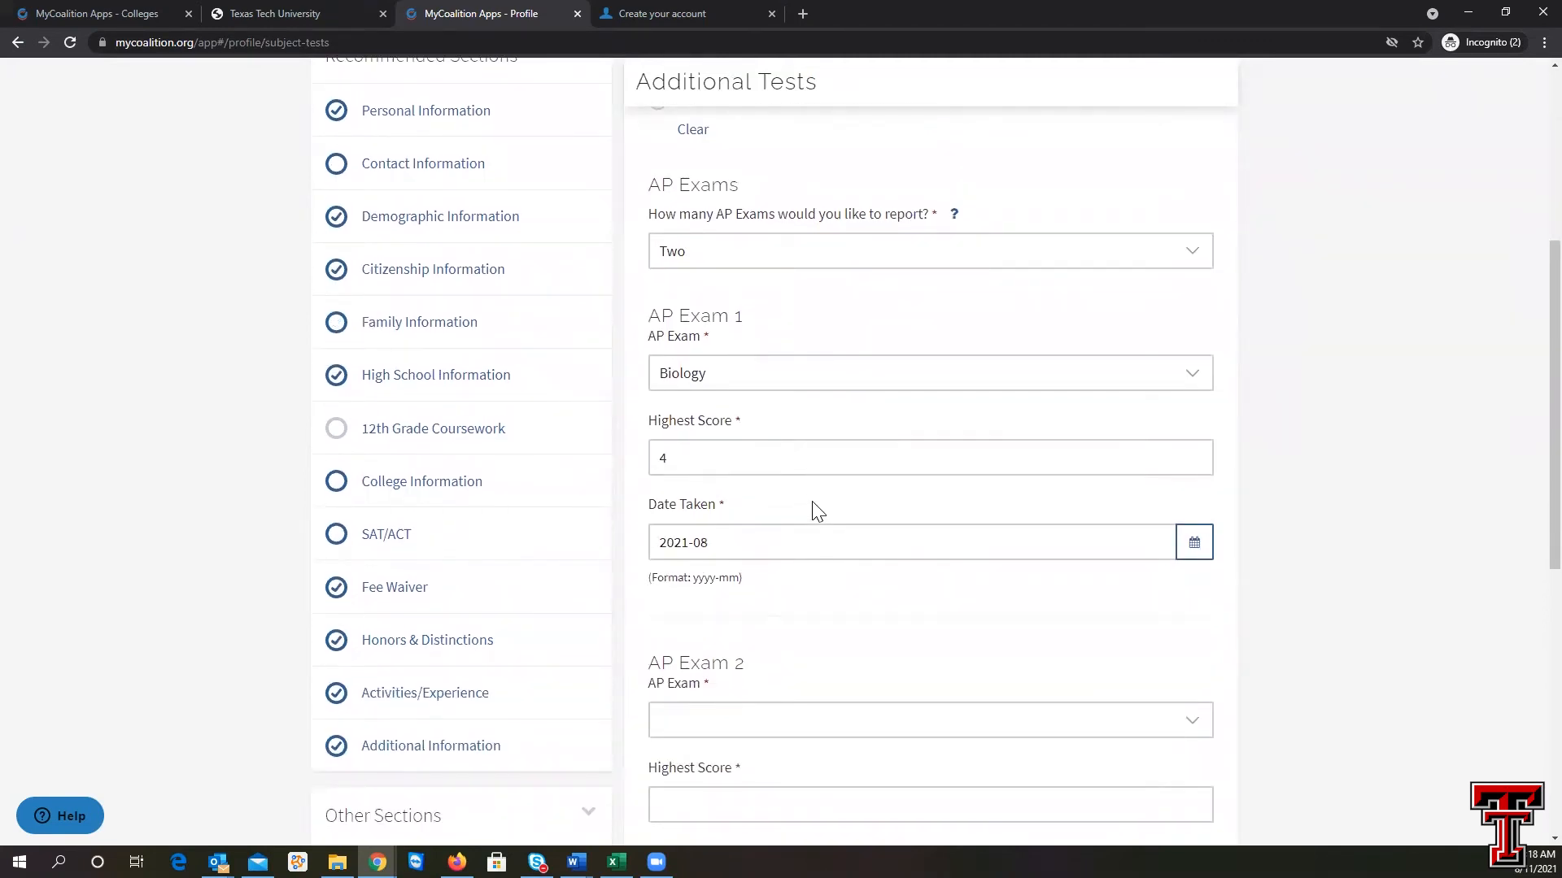
scroll(812, 500, down, 3)
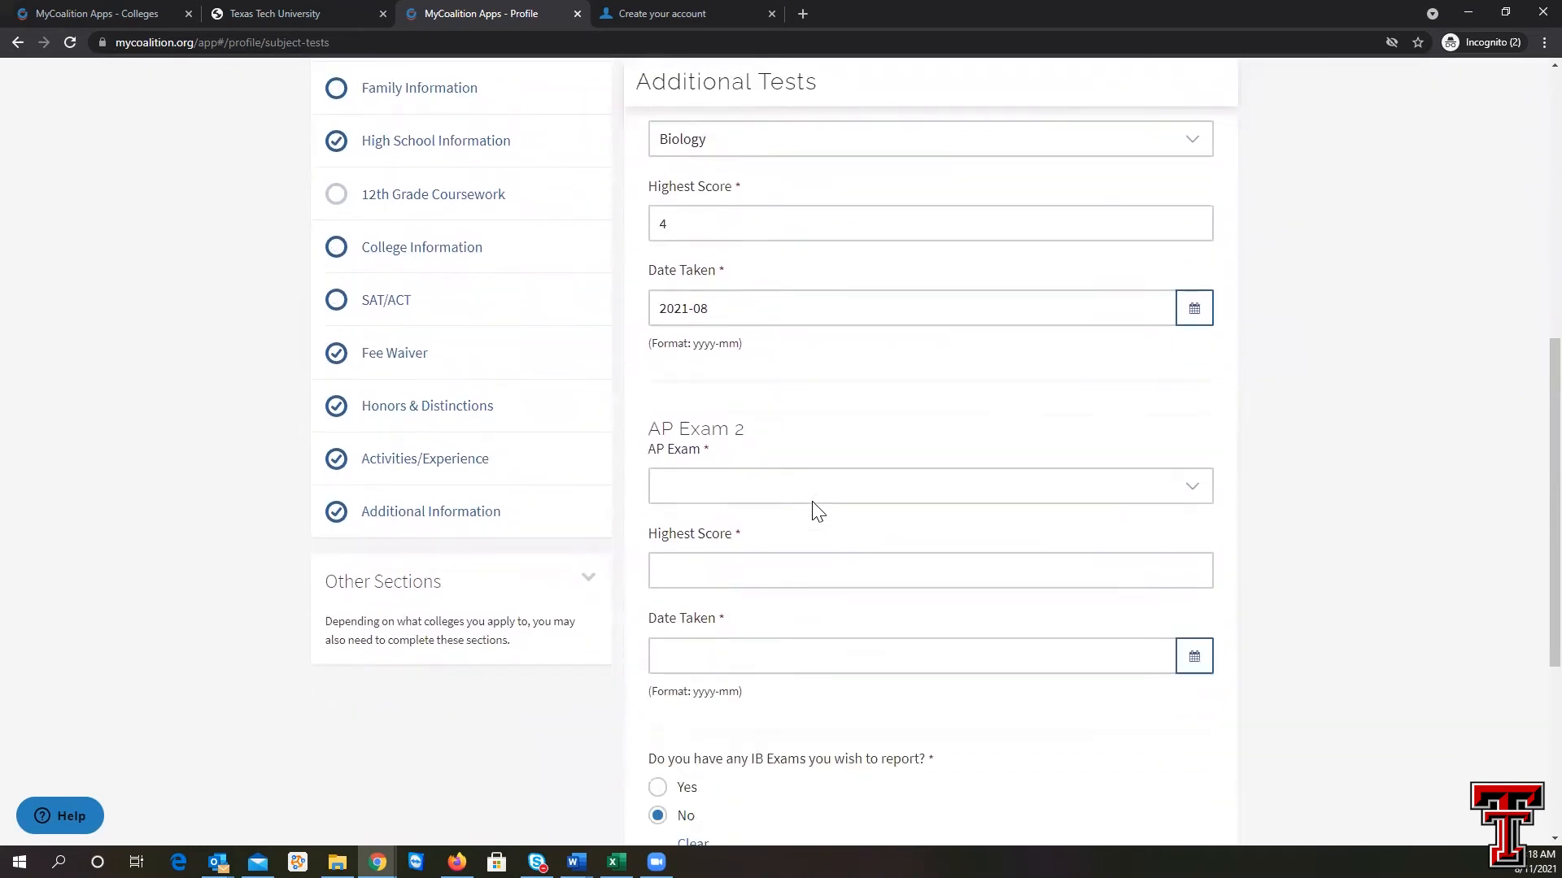
scroll(812, 502, down, 3)
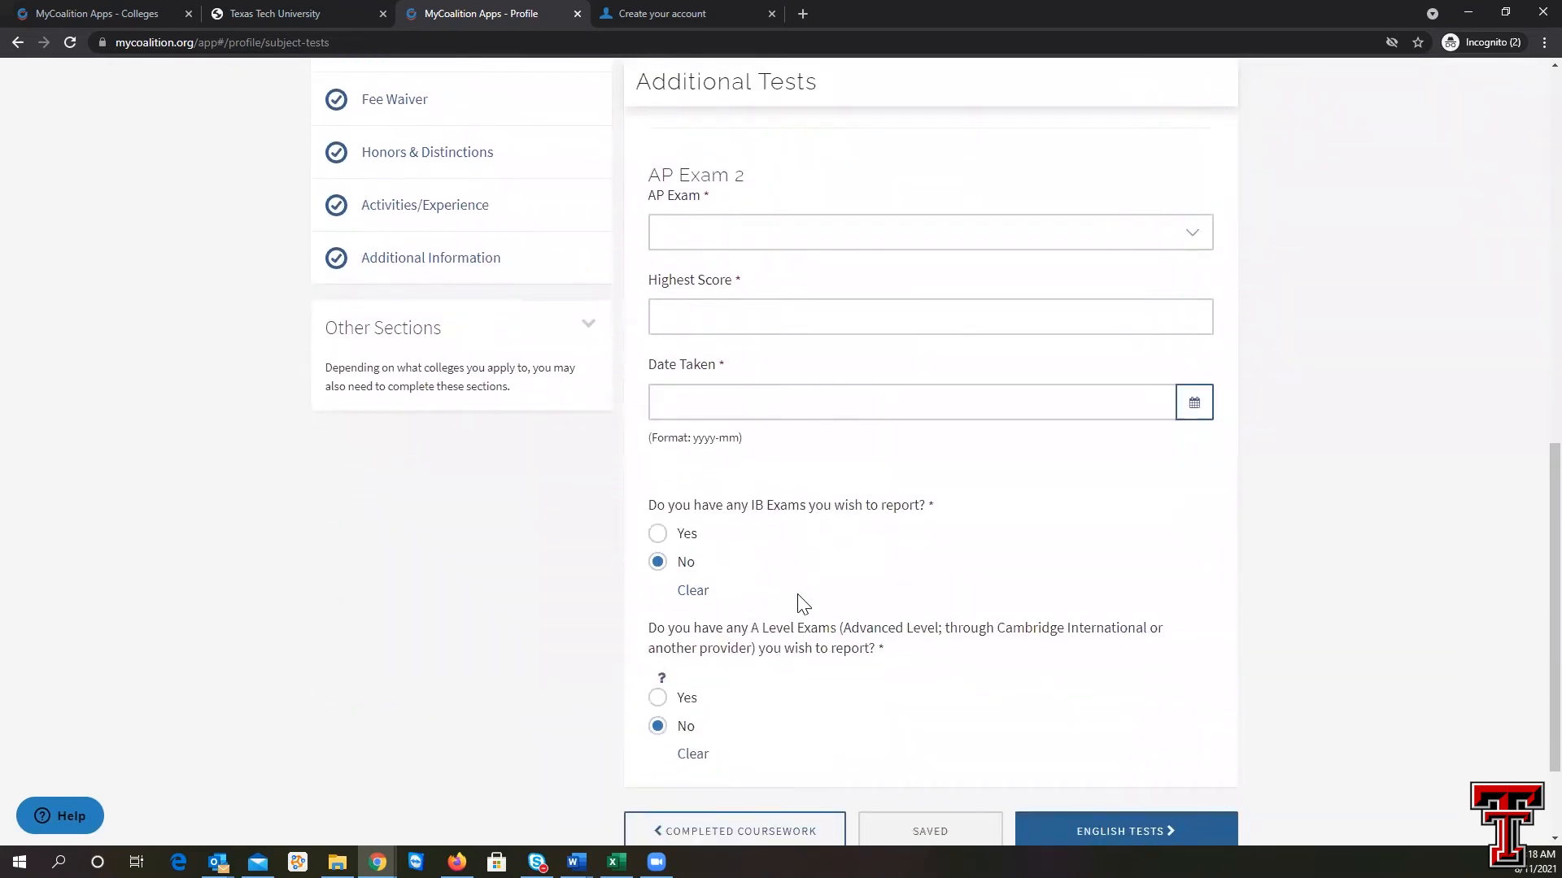
Set the number of AP exams to report to One and finally to Five
scroll(795, 599, up, 7)
click(732, 331)
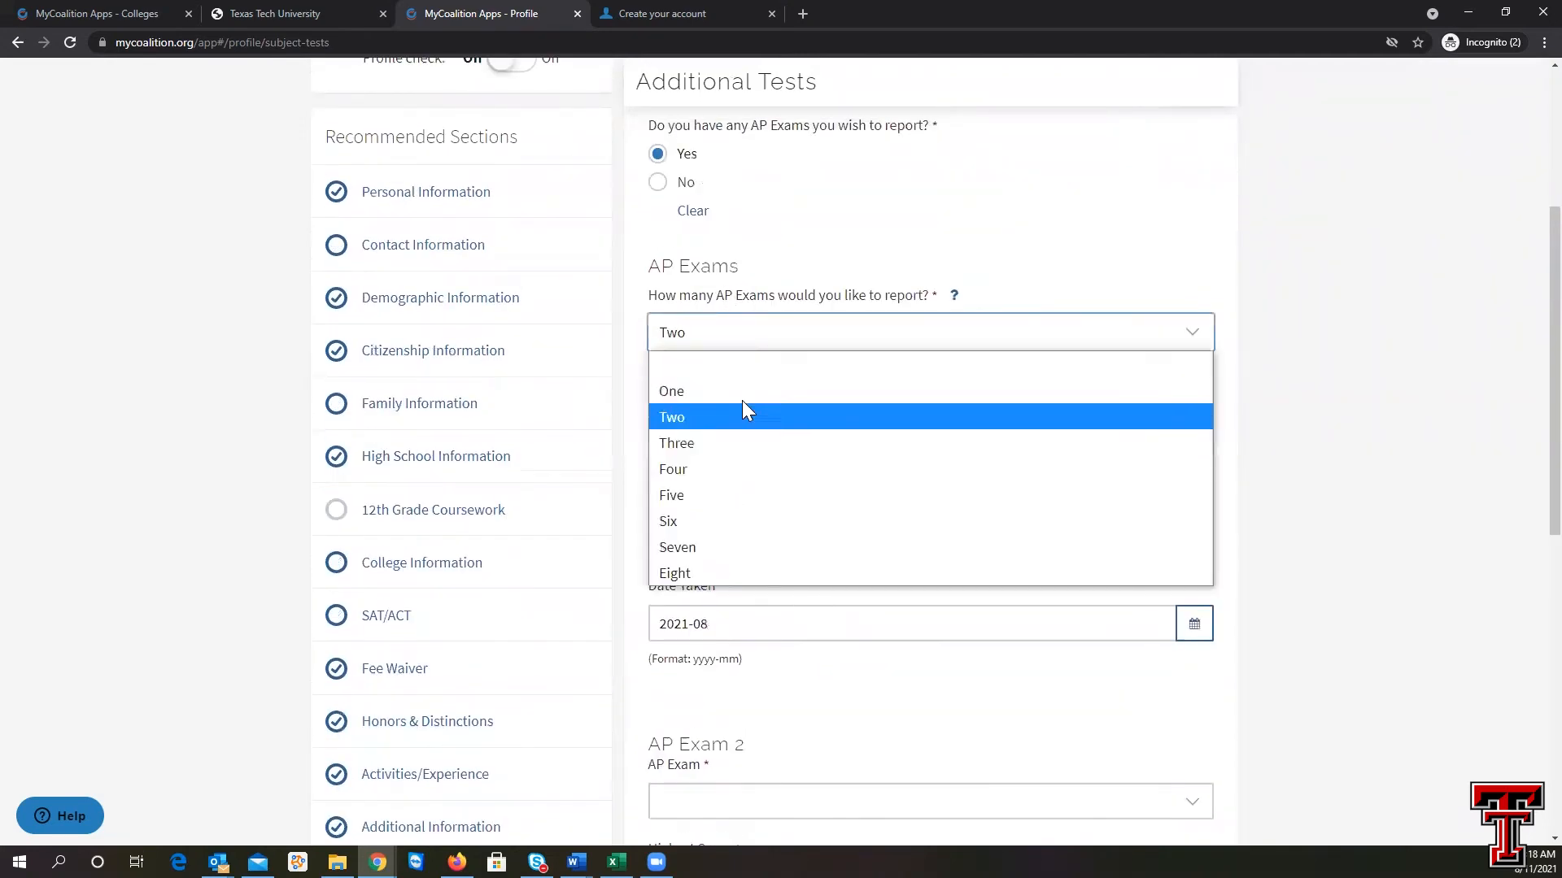
click(740, 392)
click(736, 340)
click(745, 494)
click(742, 338)
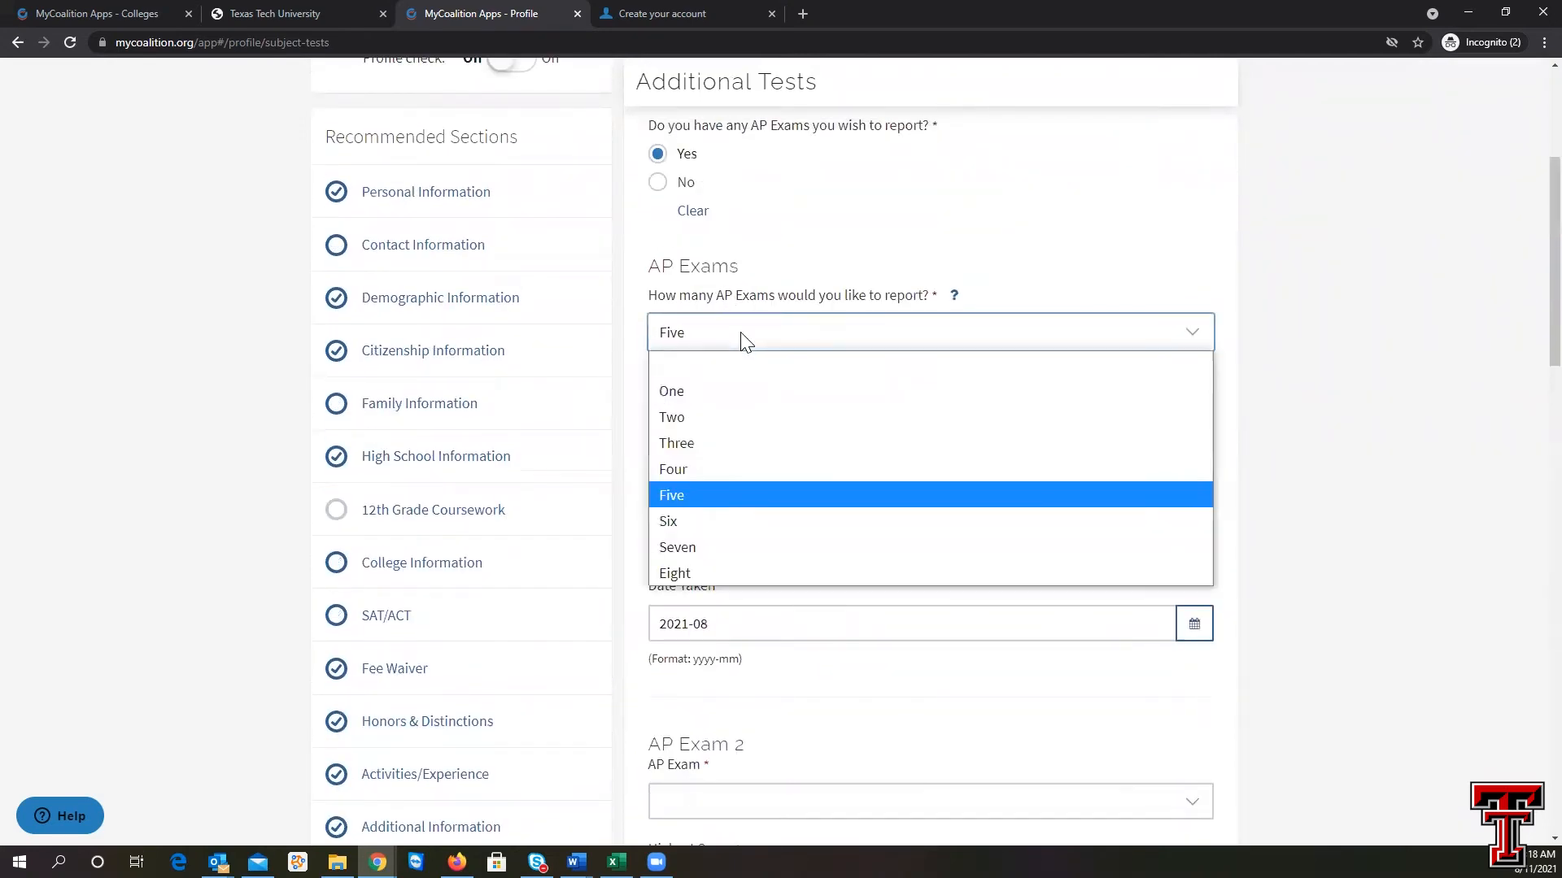
click(846, 255)
Review the exam, highest score and date fields of the five AP exam entries, down to the IB and A Level questions
scroll(770, 560, down, 4)
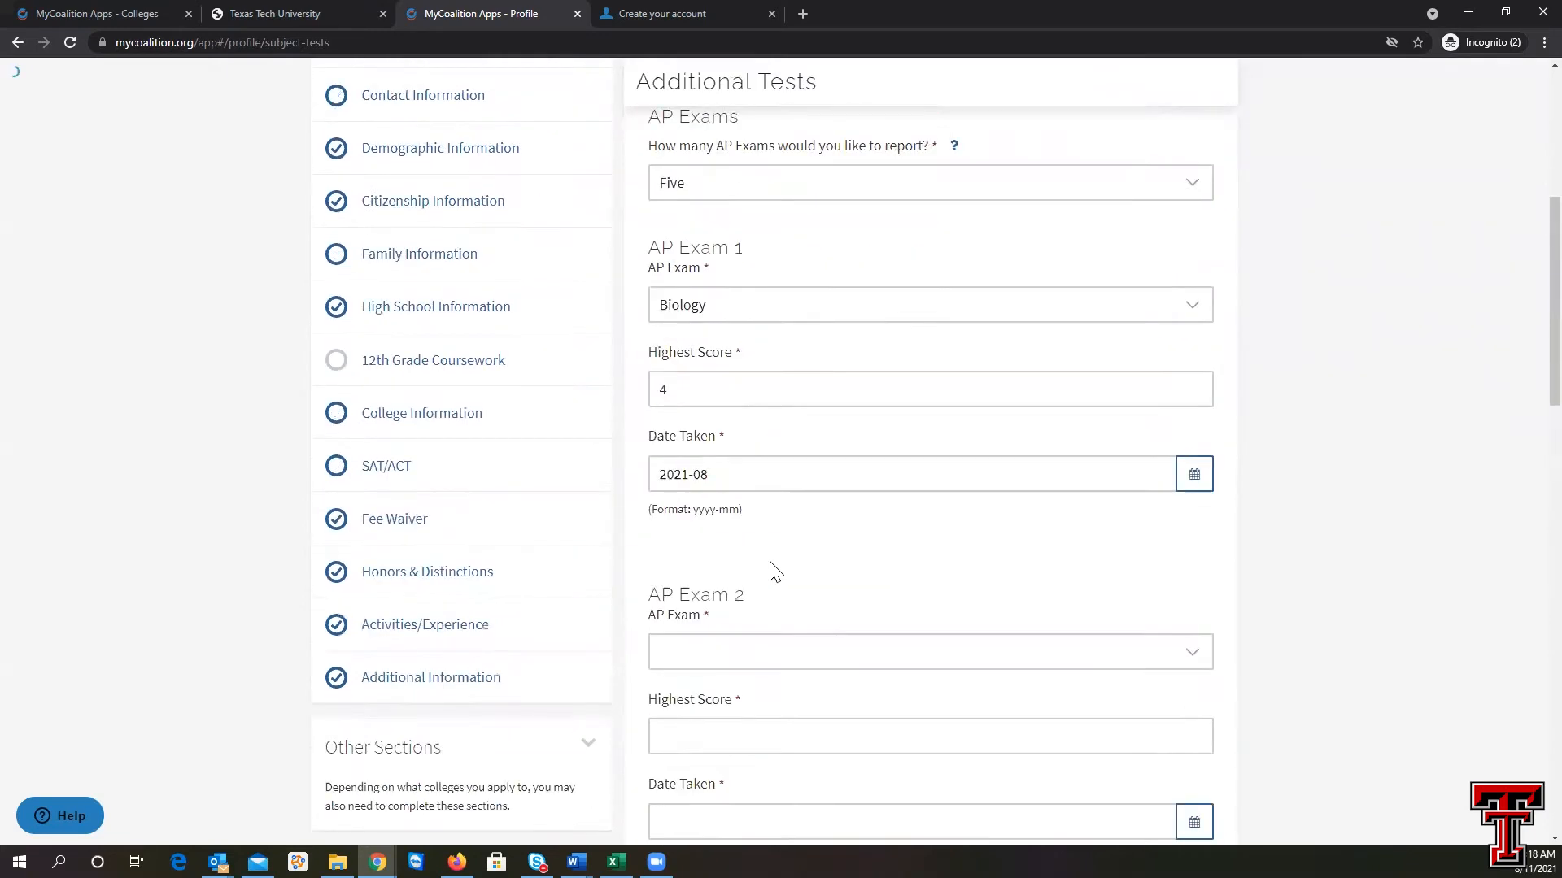
scroll(772, 563, down, 2)
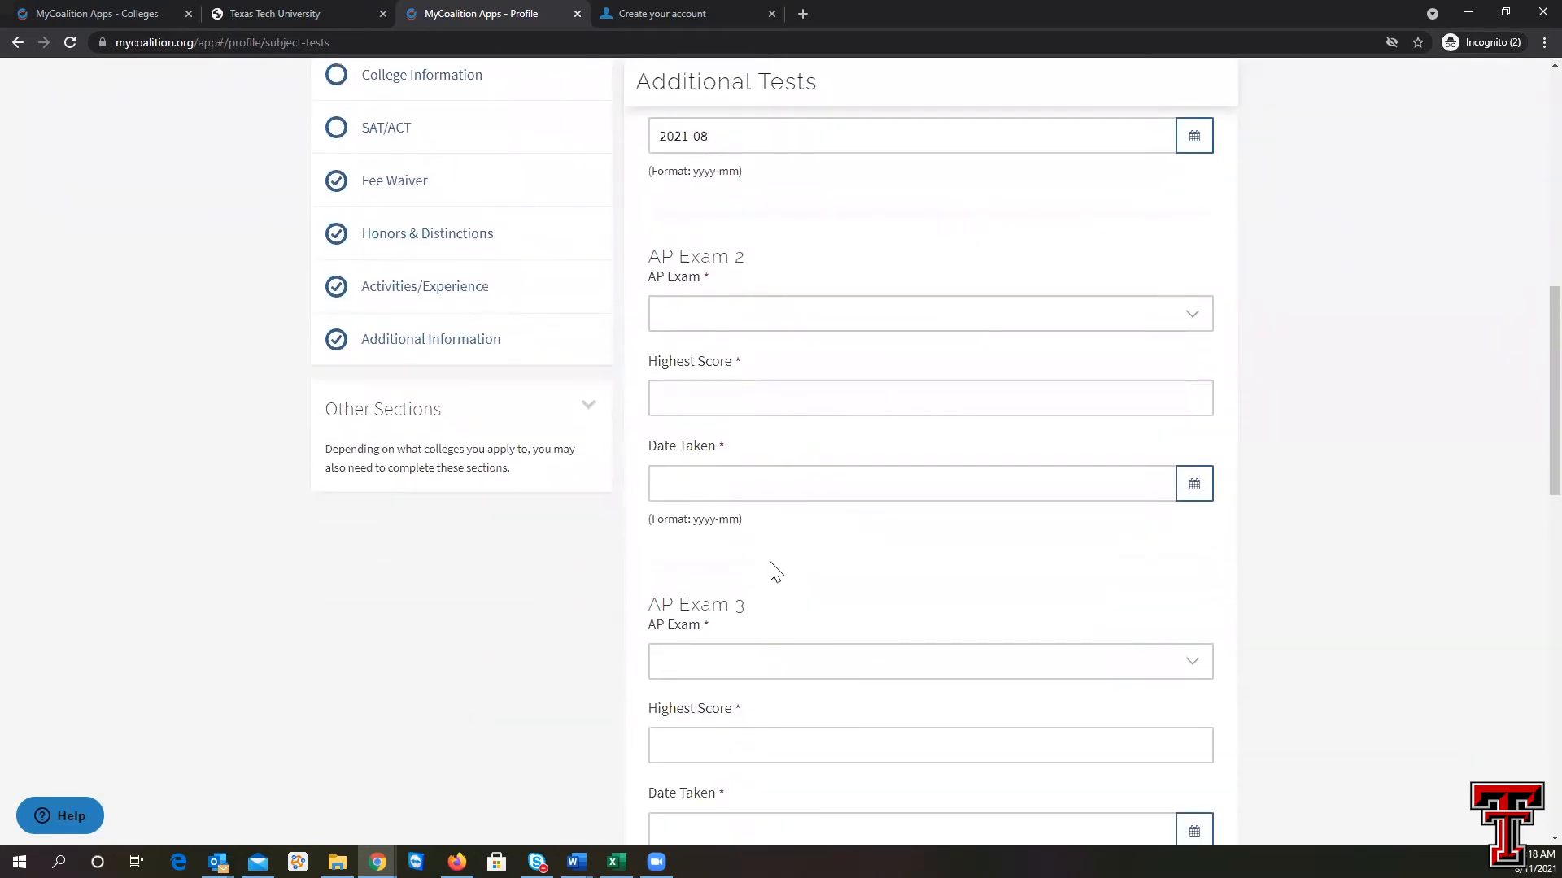
scroll(773, 565, down, 2)
scroll(773, 569, down, 2)
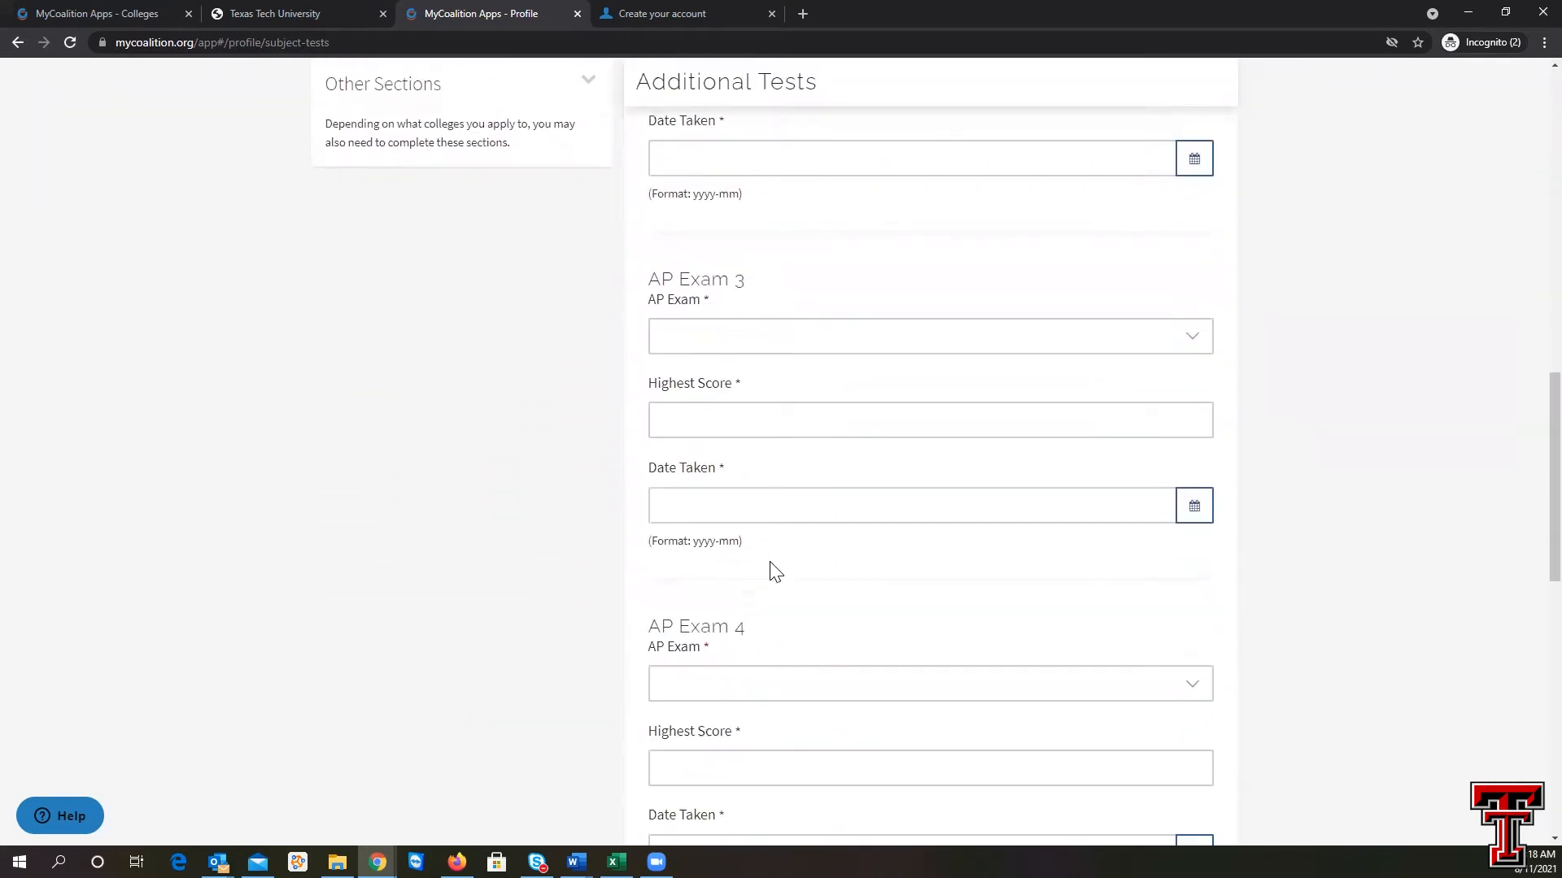
scroll(774, 571, down, 1)
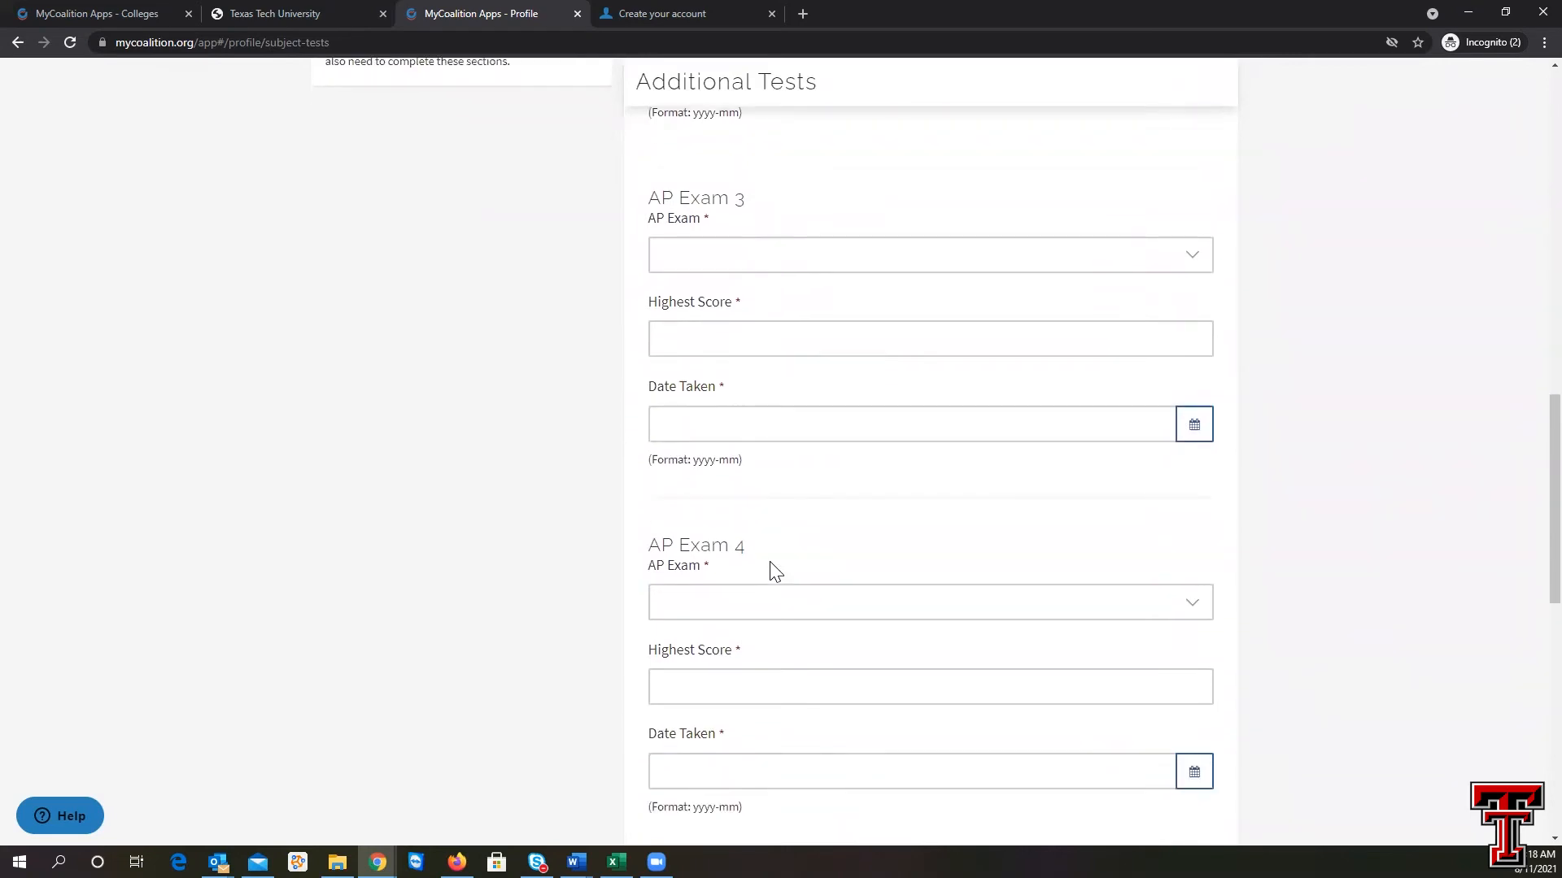
scroll(770, 561, down, 6)
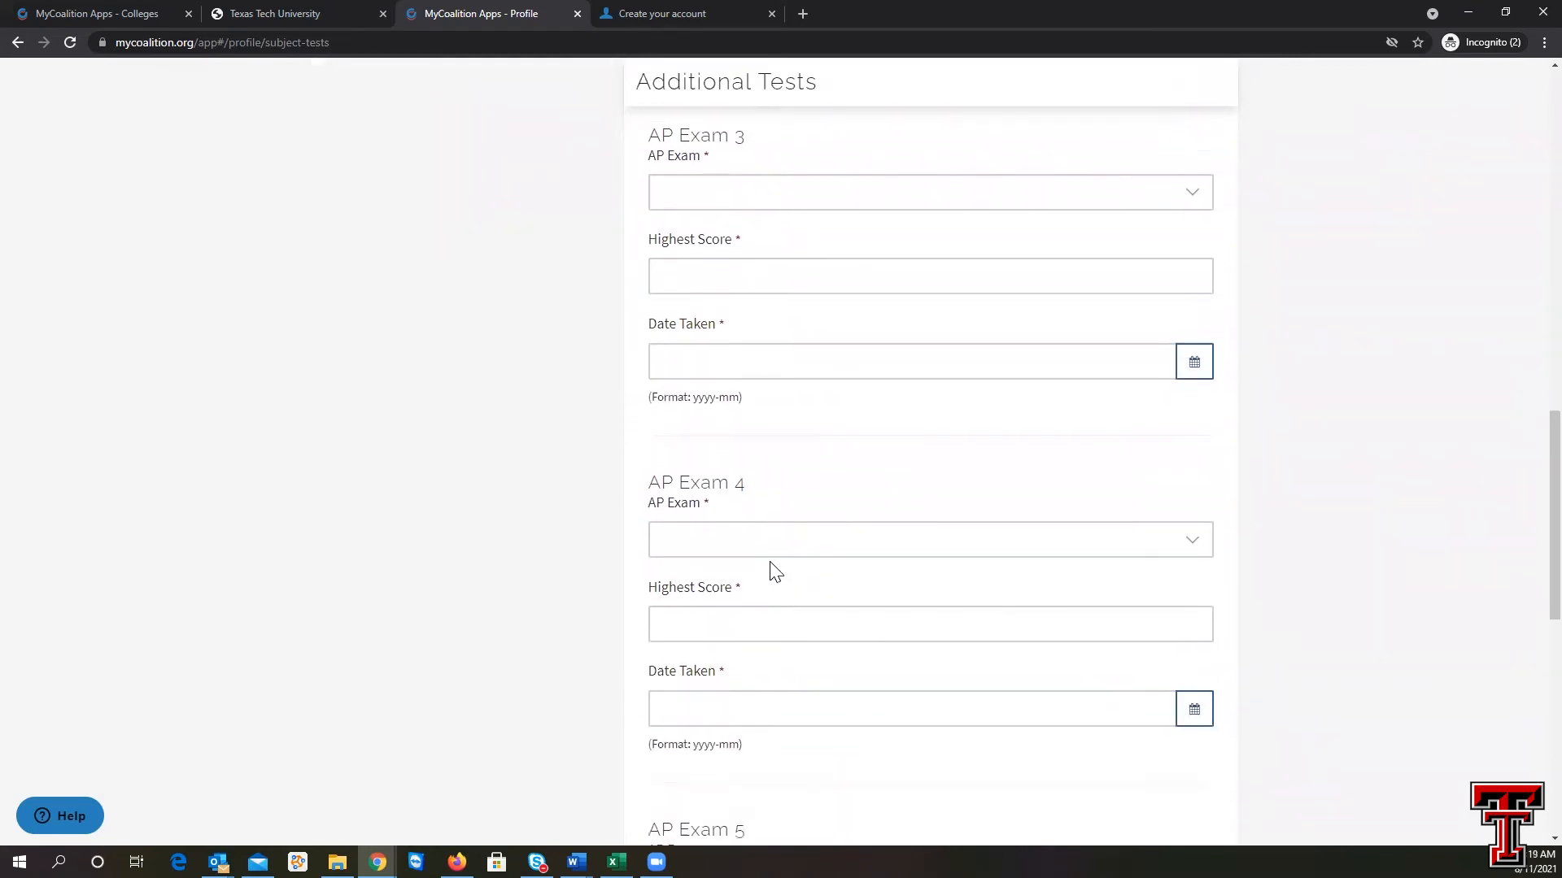
scroll(774, 571, down, 2)
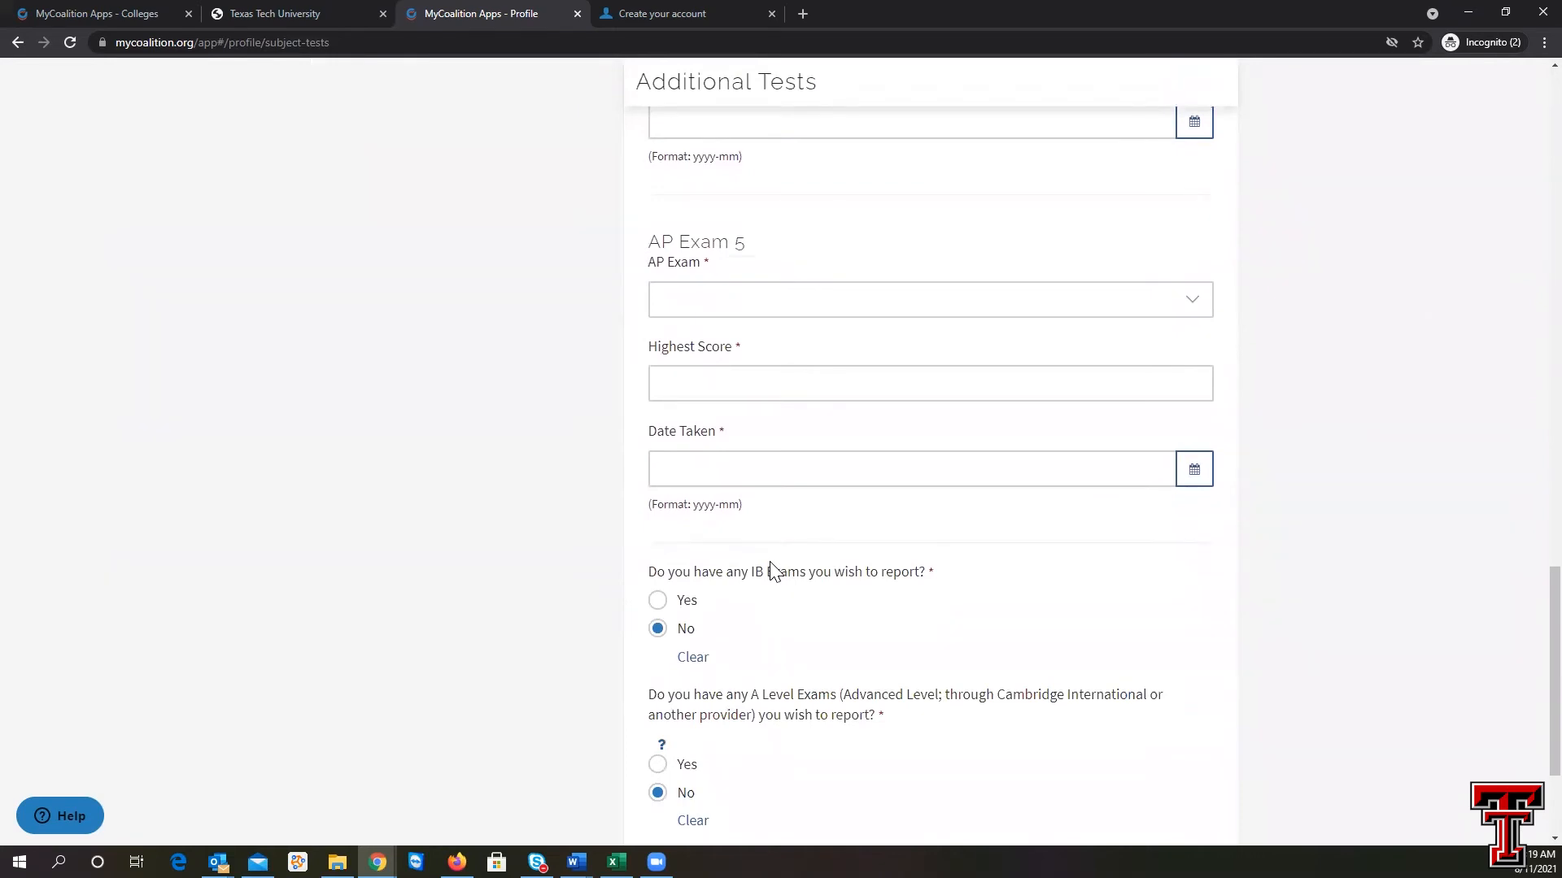
scroll(774, 571, down, 1)
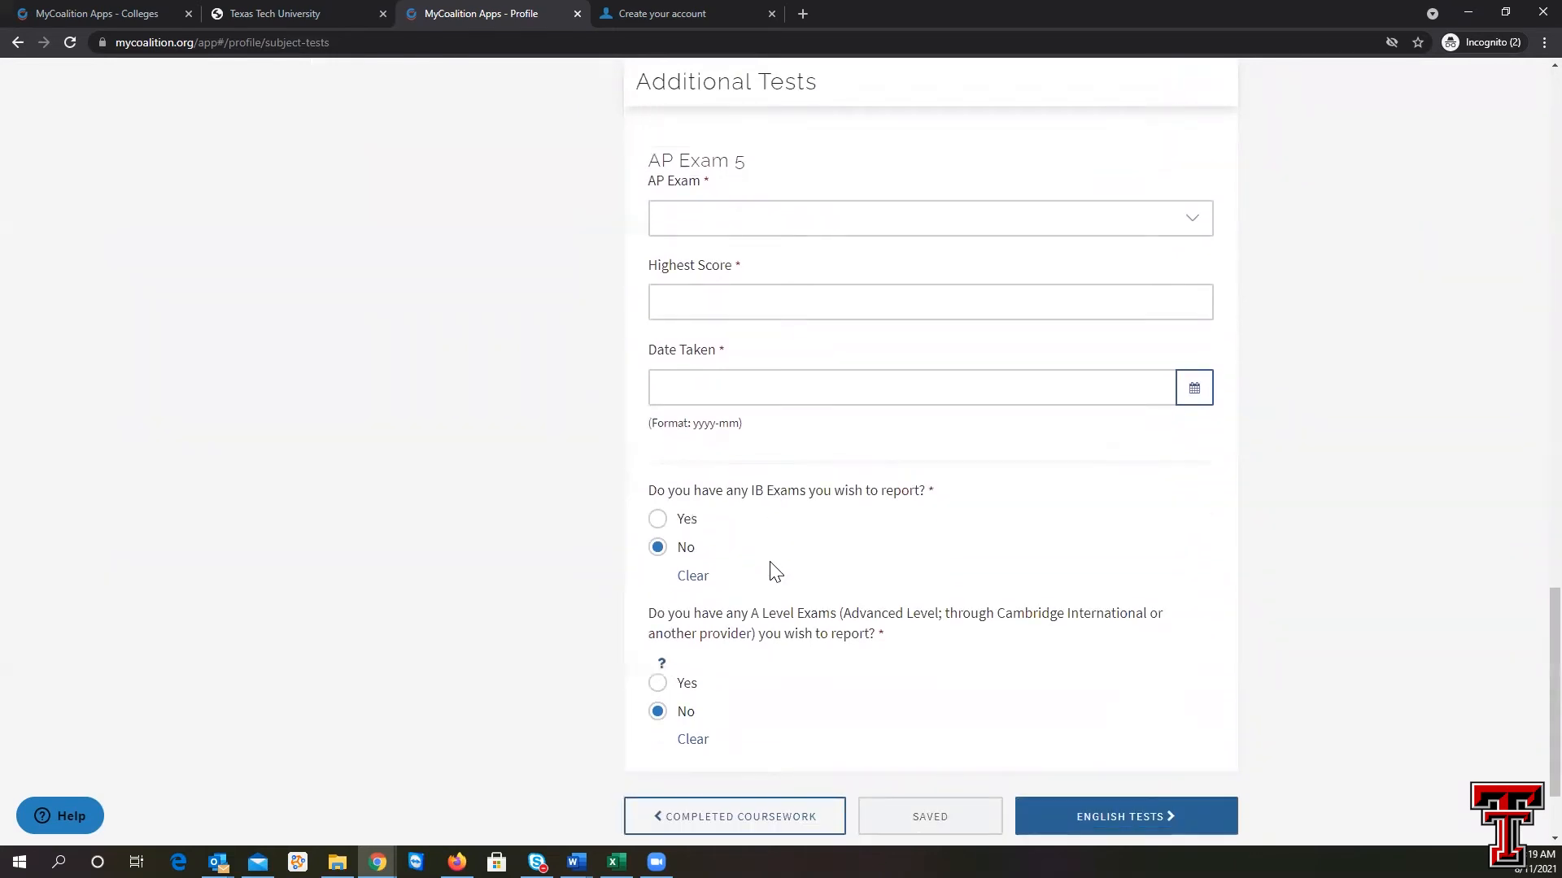
Answer Yes to reporting IB exams to examine the added fields, and set the answer back to No
scroll(774, 570, down, 1)
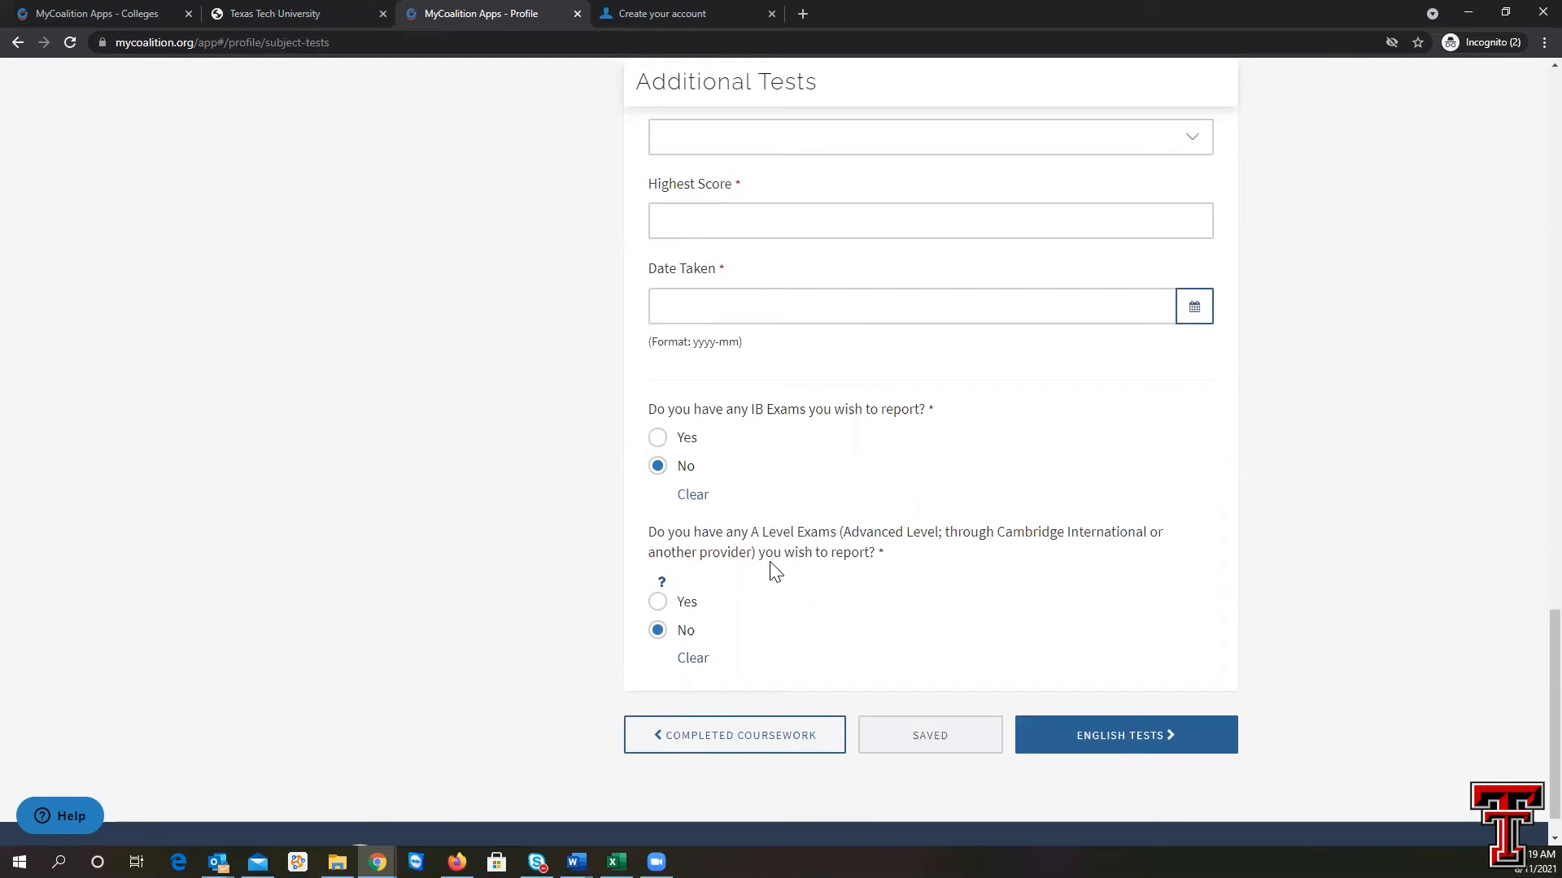
click(658, 439)
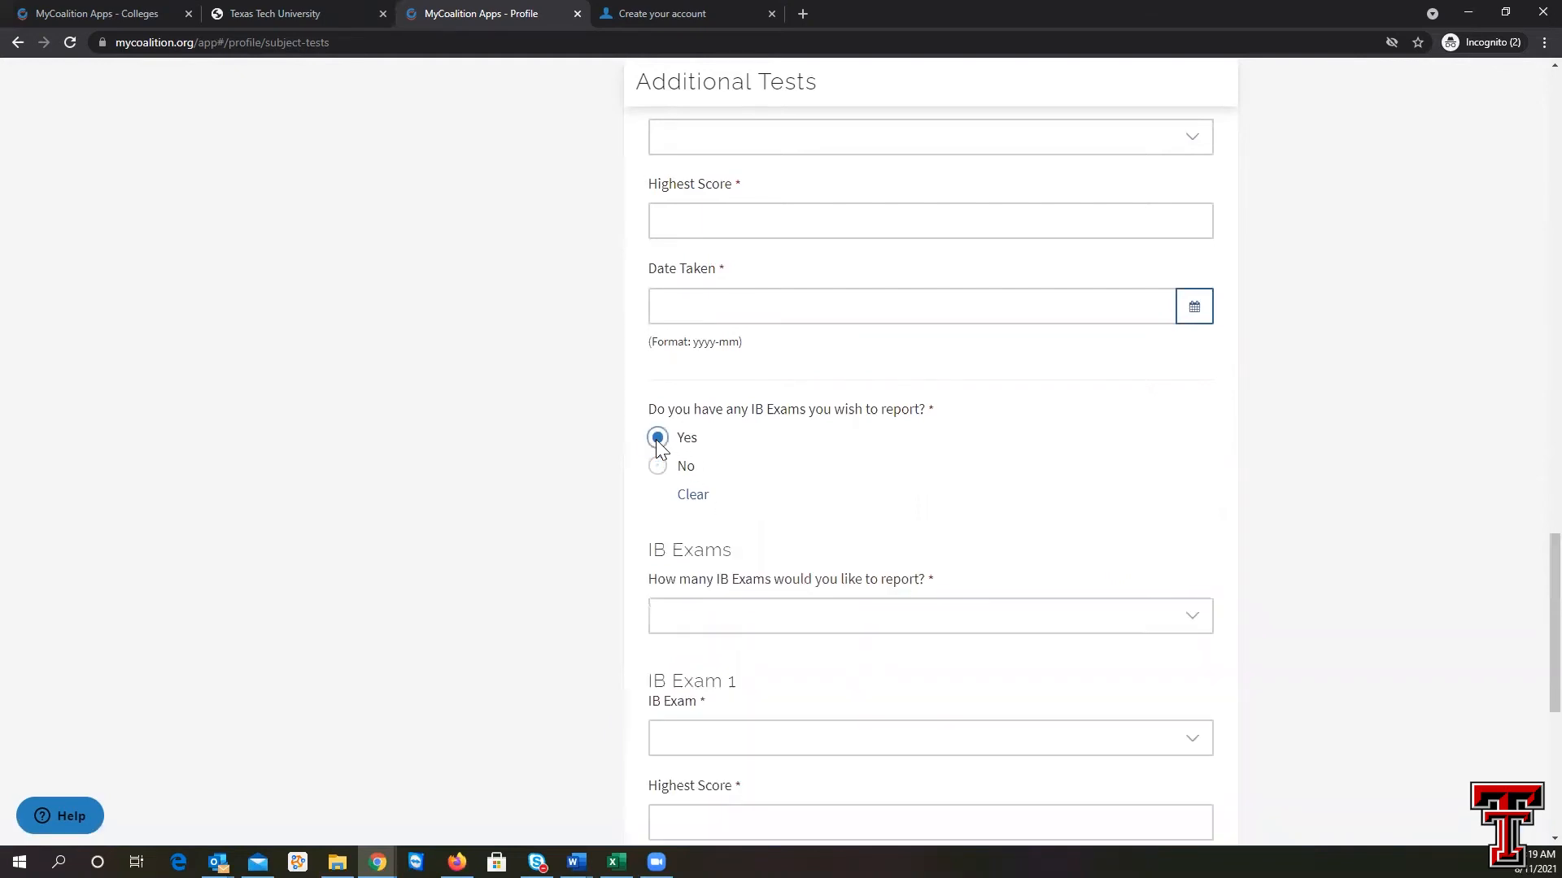
click(658, 469)
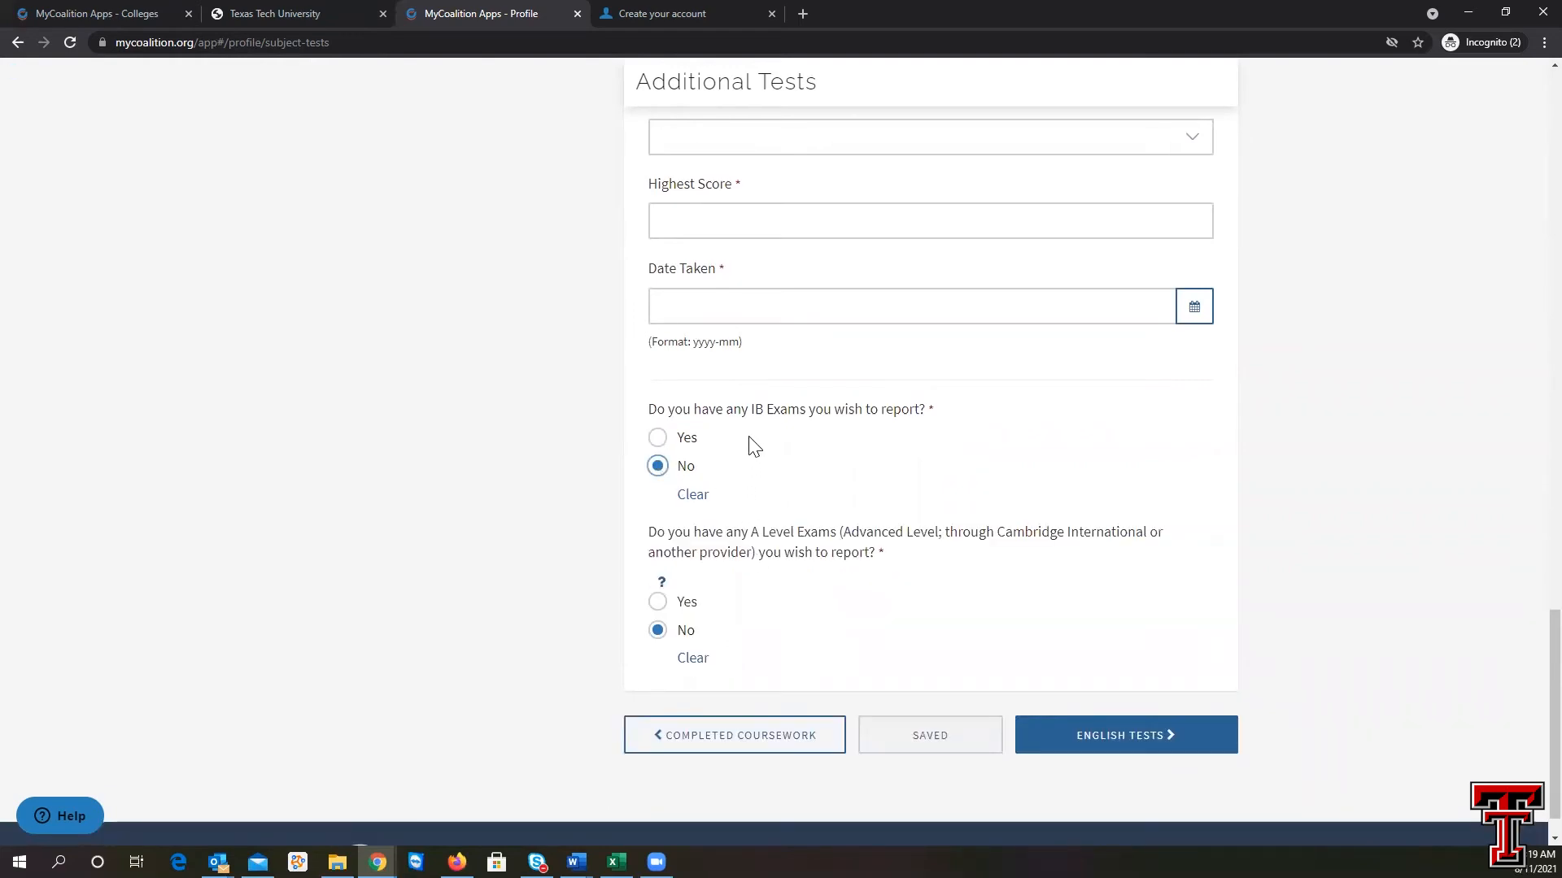
Show the help note for the A Level exams question and review which exams it covers
scroll(867, 561, down, 2)
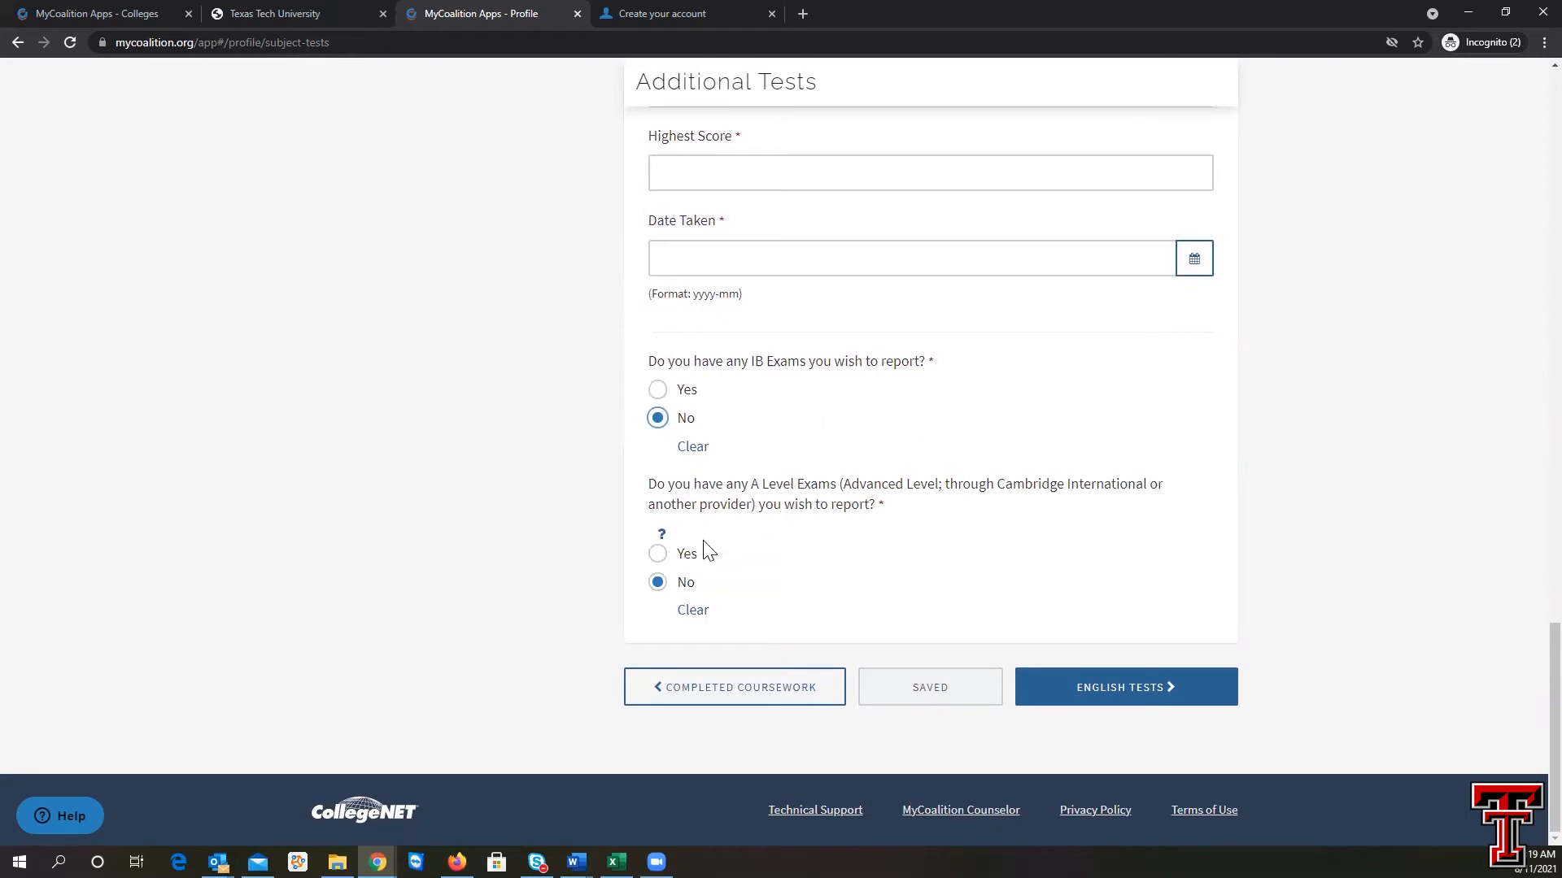
click(662, 540)
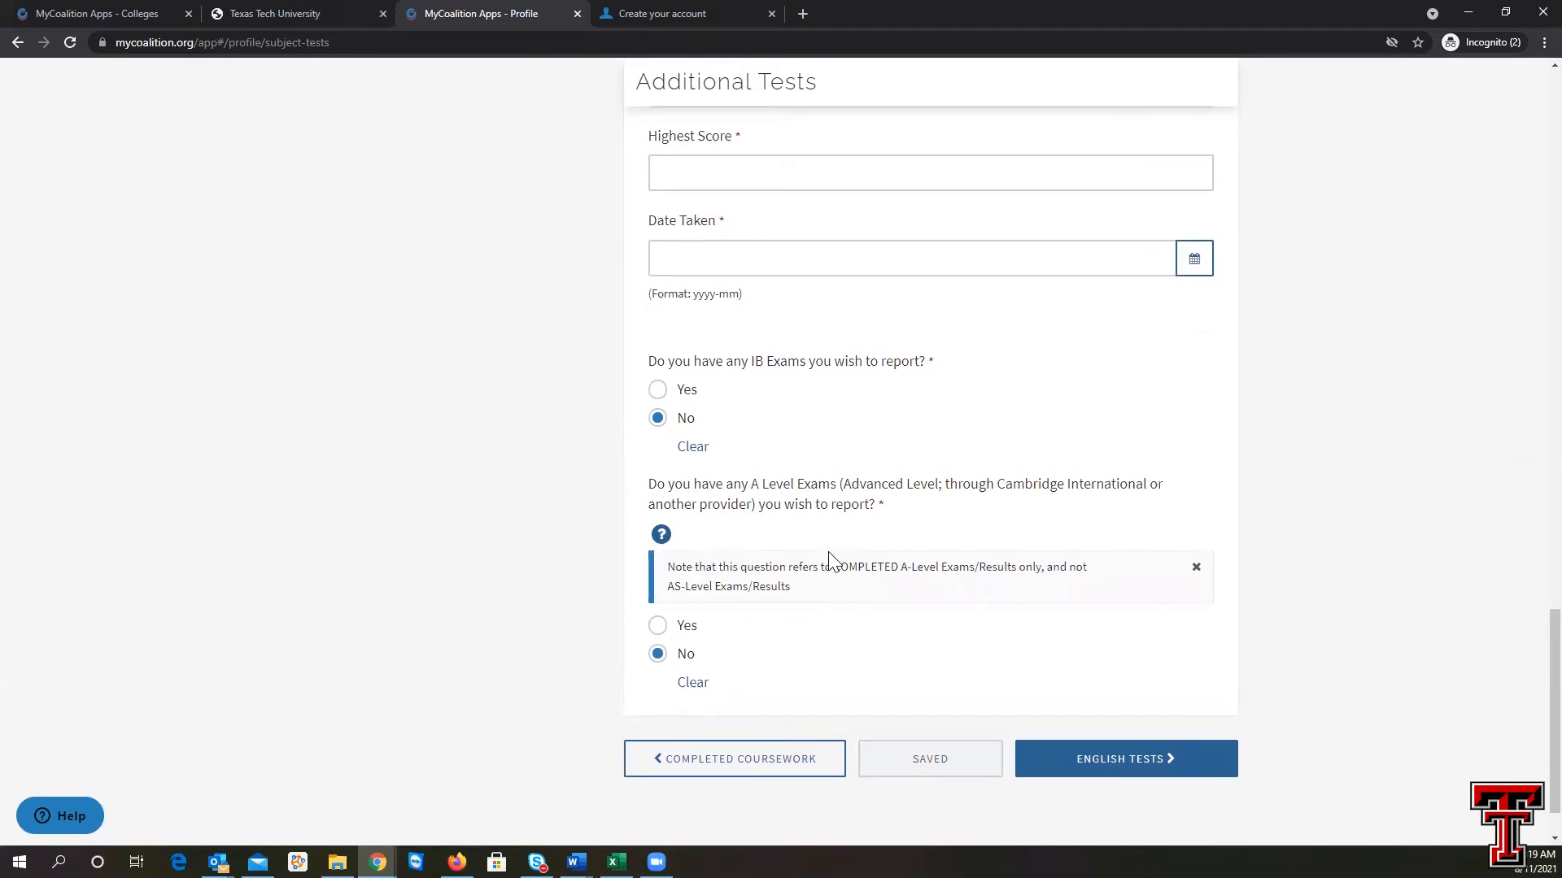
scroll(824, 520, down, 1)
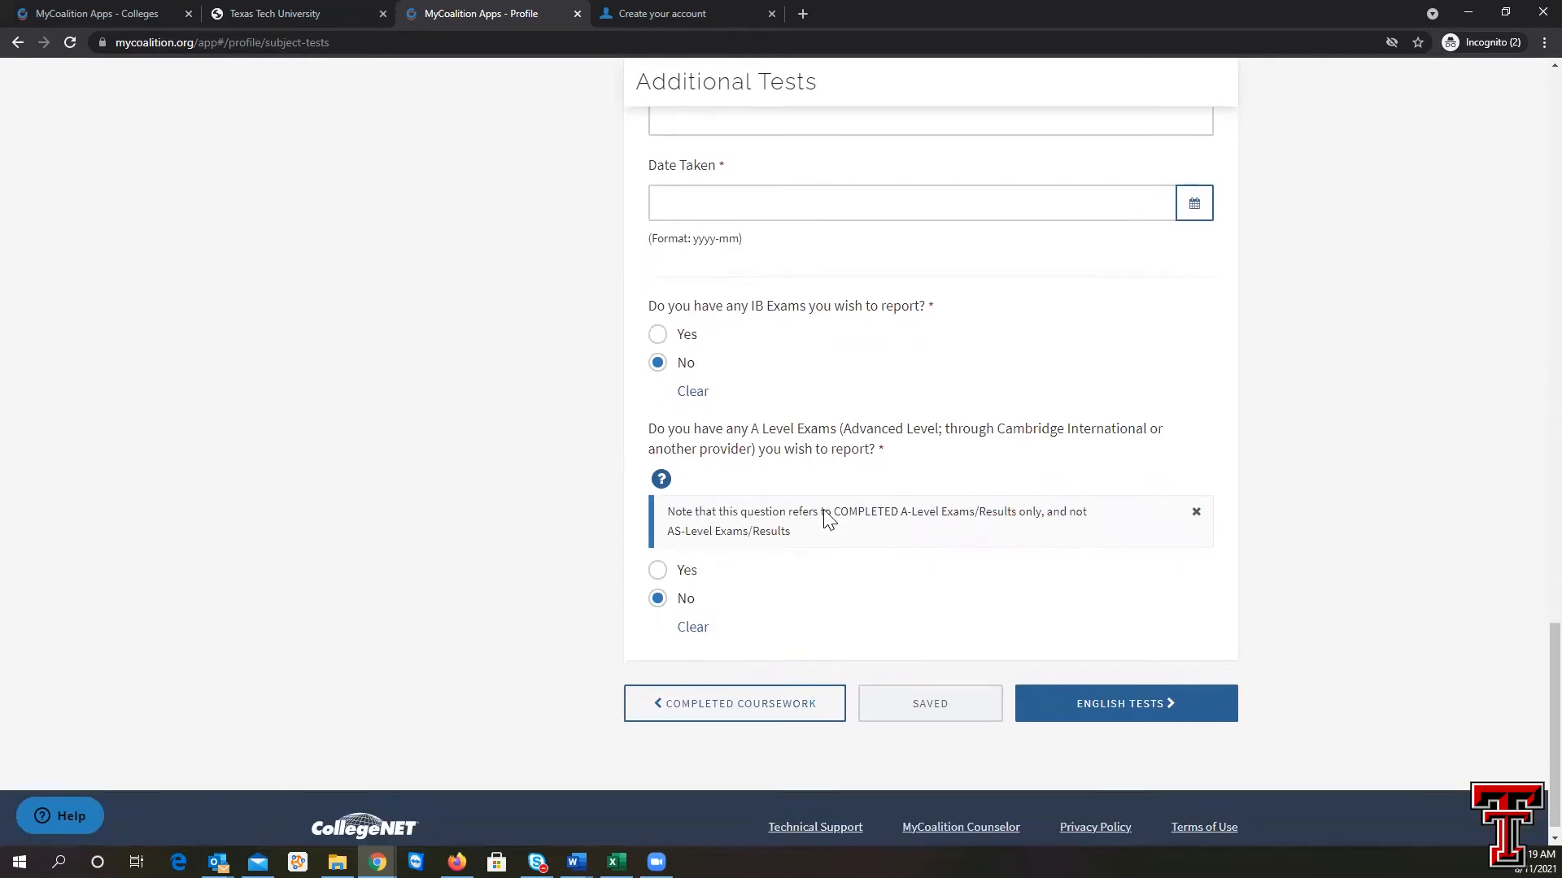
scroll(832, 594, up, 4)
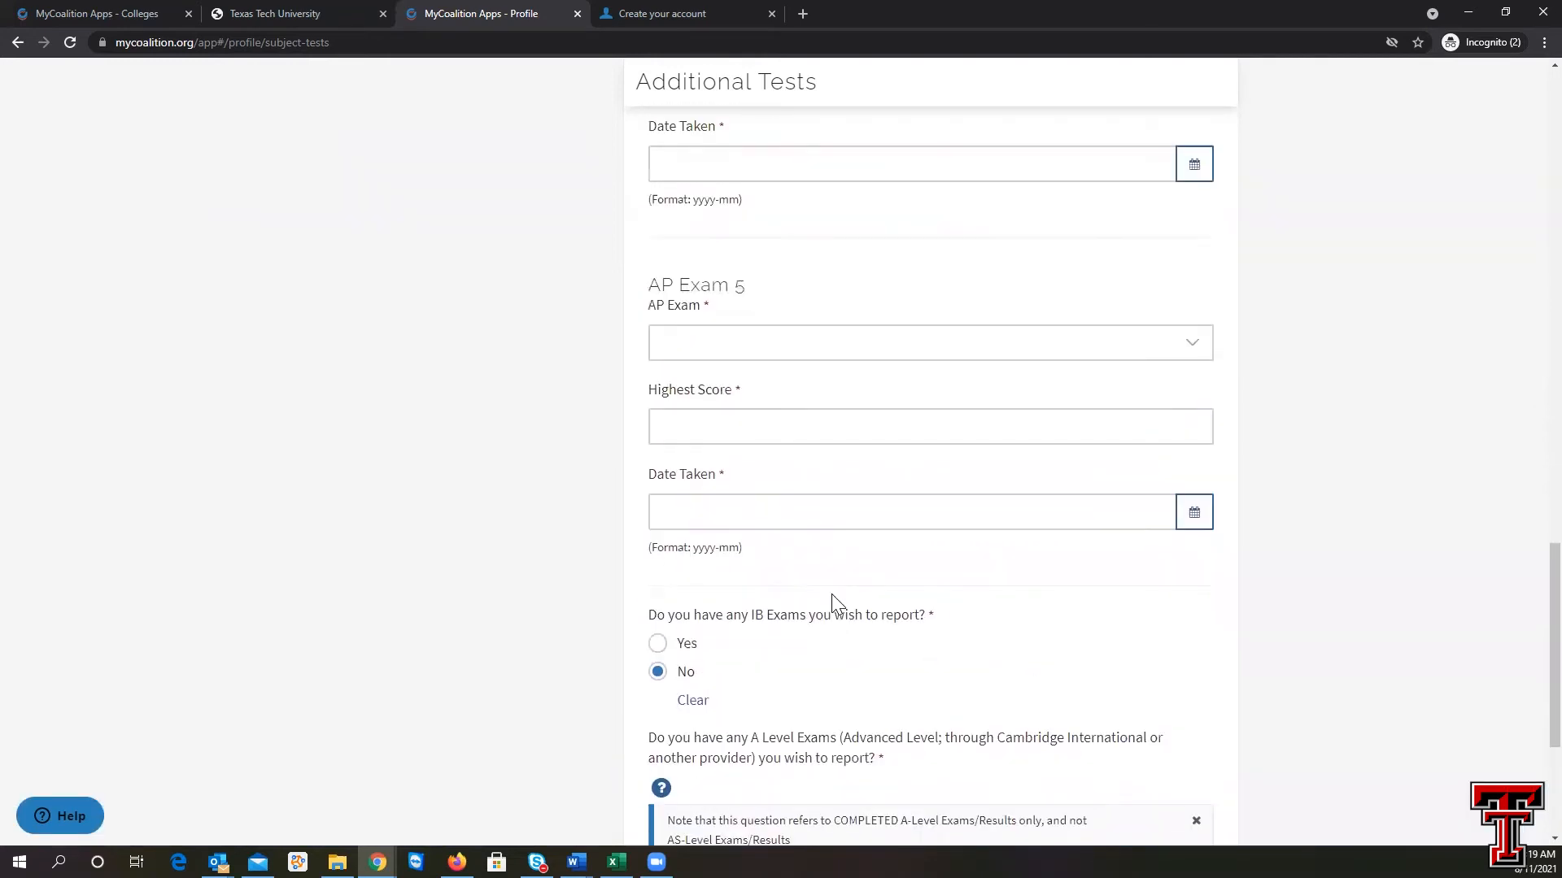
Open the English Proficiency Tests section, answer Yes to having taken such exams to examine the added question, and set the answer back to No
scroll(832, 594, down, 4)
click(1123, 691)
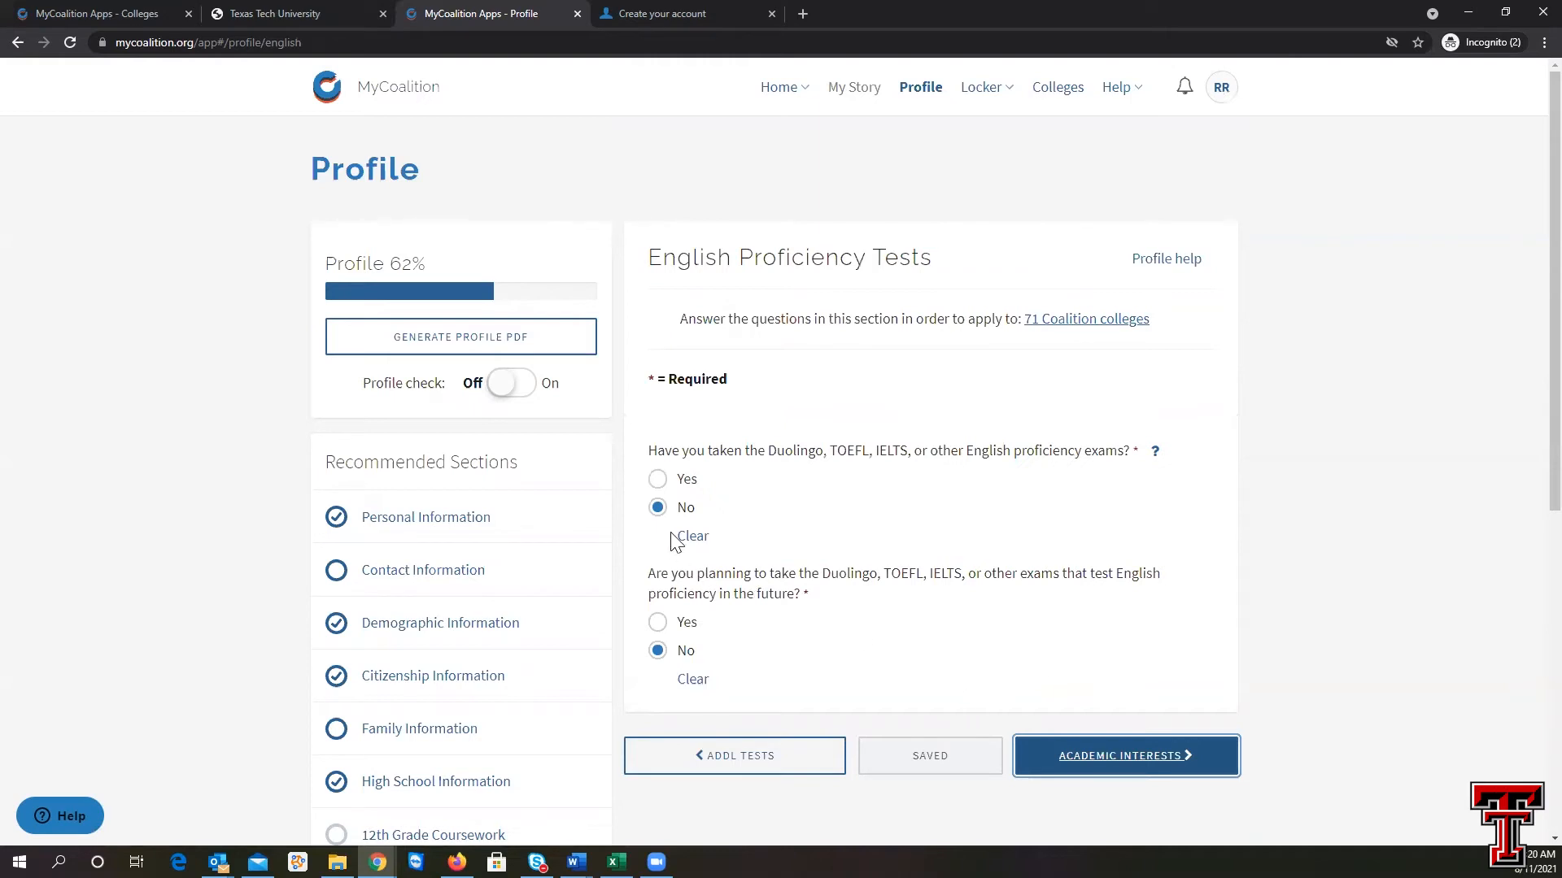
click(658, 480)
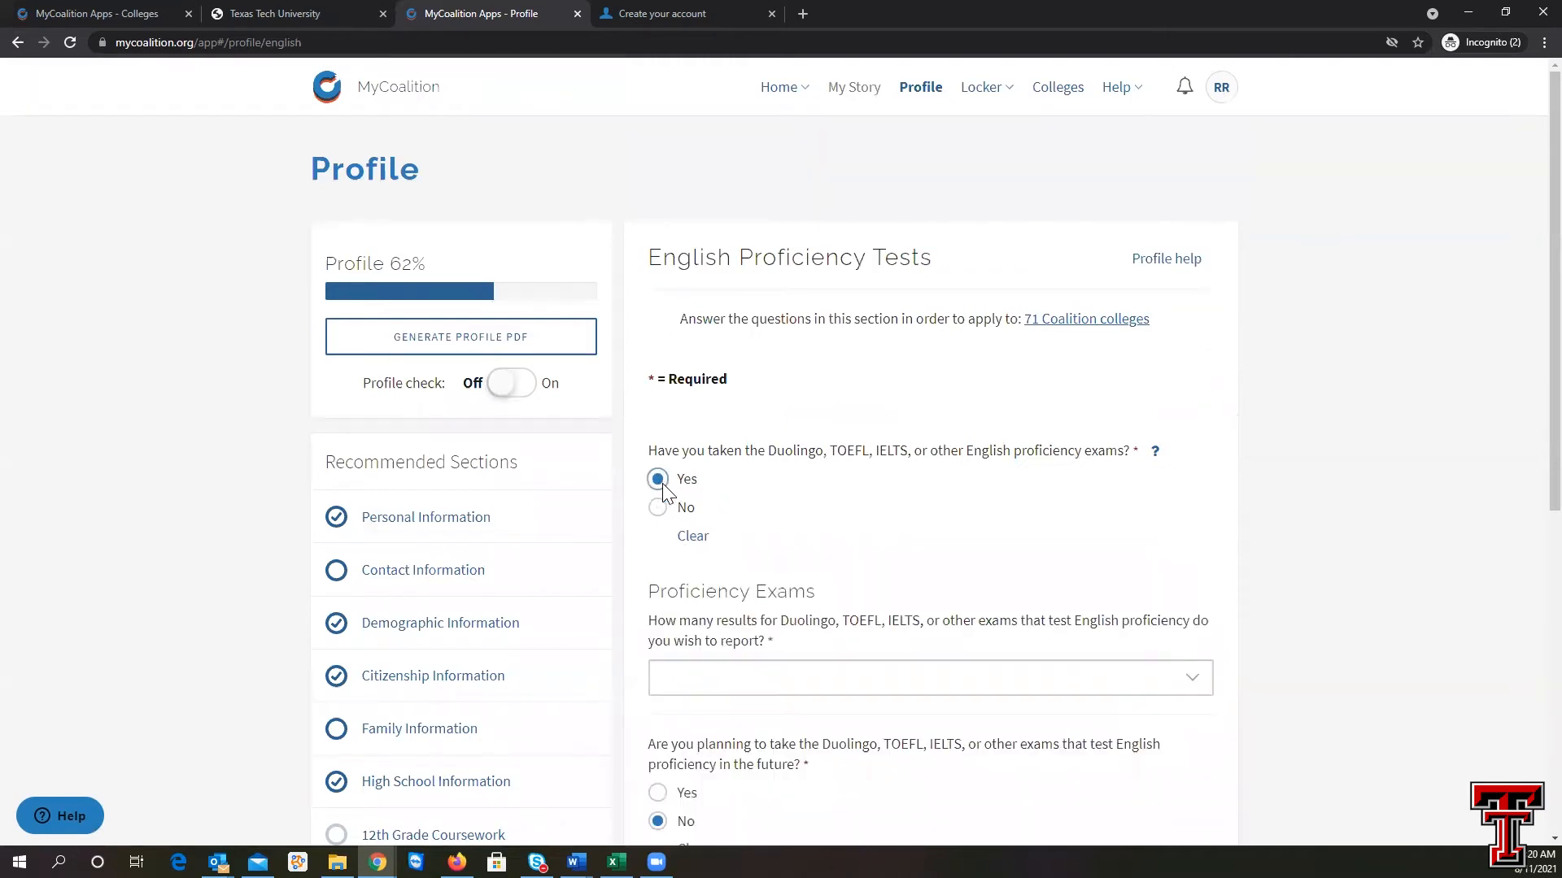
scroll(658, 585, down, 2)
scroll(657, 488, up, 1)
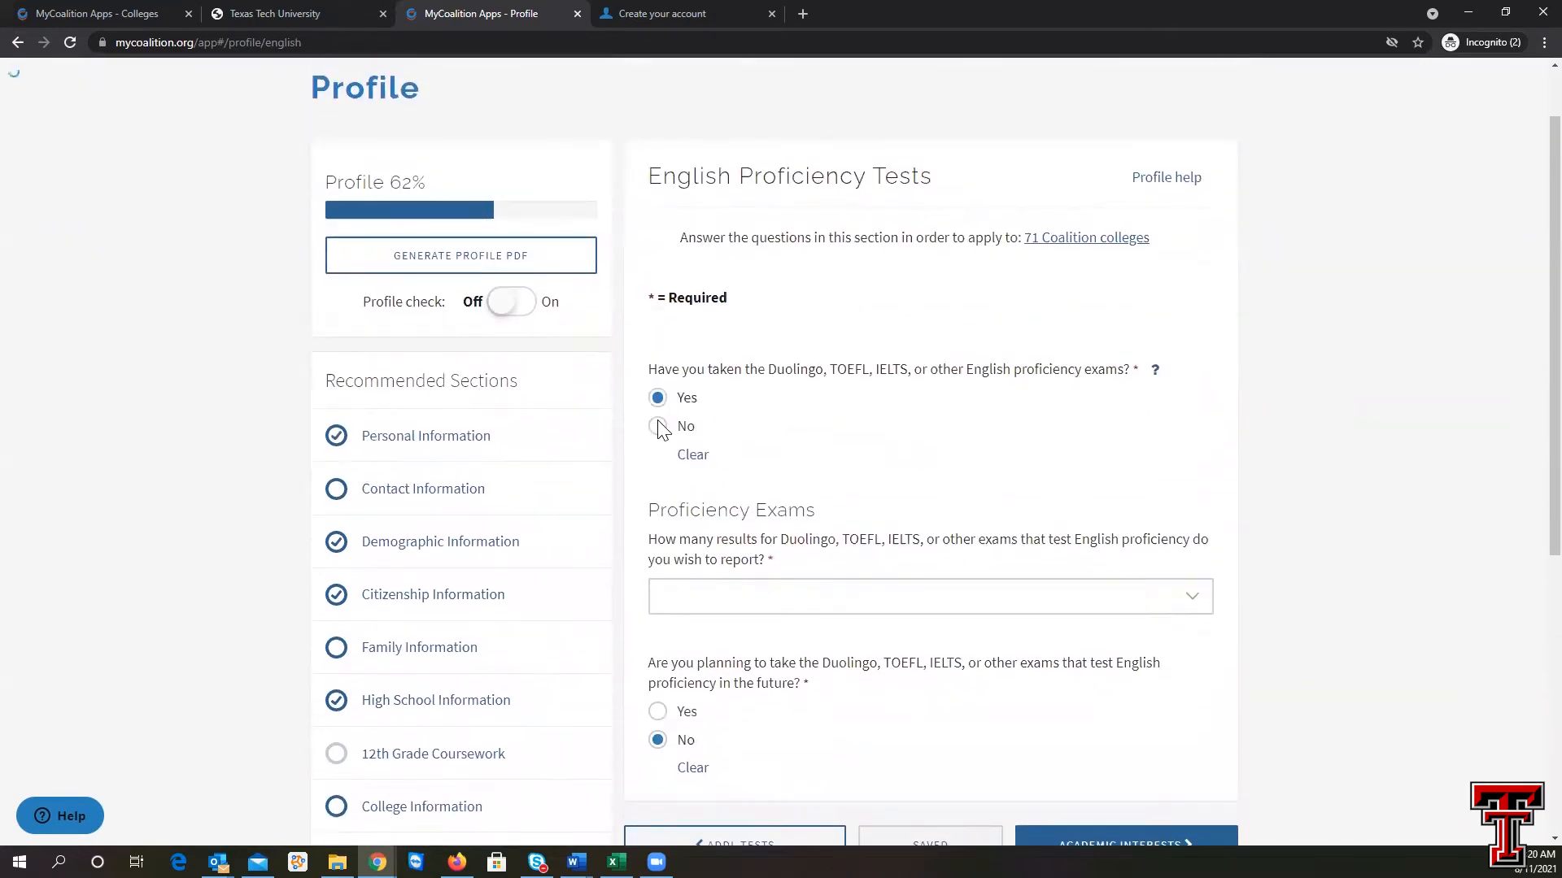
click(658, 426)
Open the Academic Interests section and review the subjects offered for Academic Interest 1, keeping Computer Sciences
click(1127, 697)
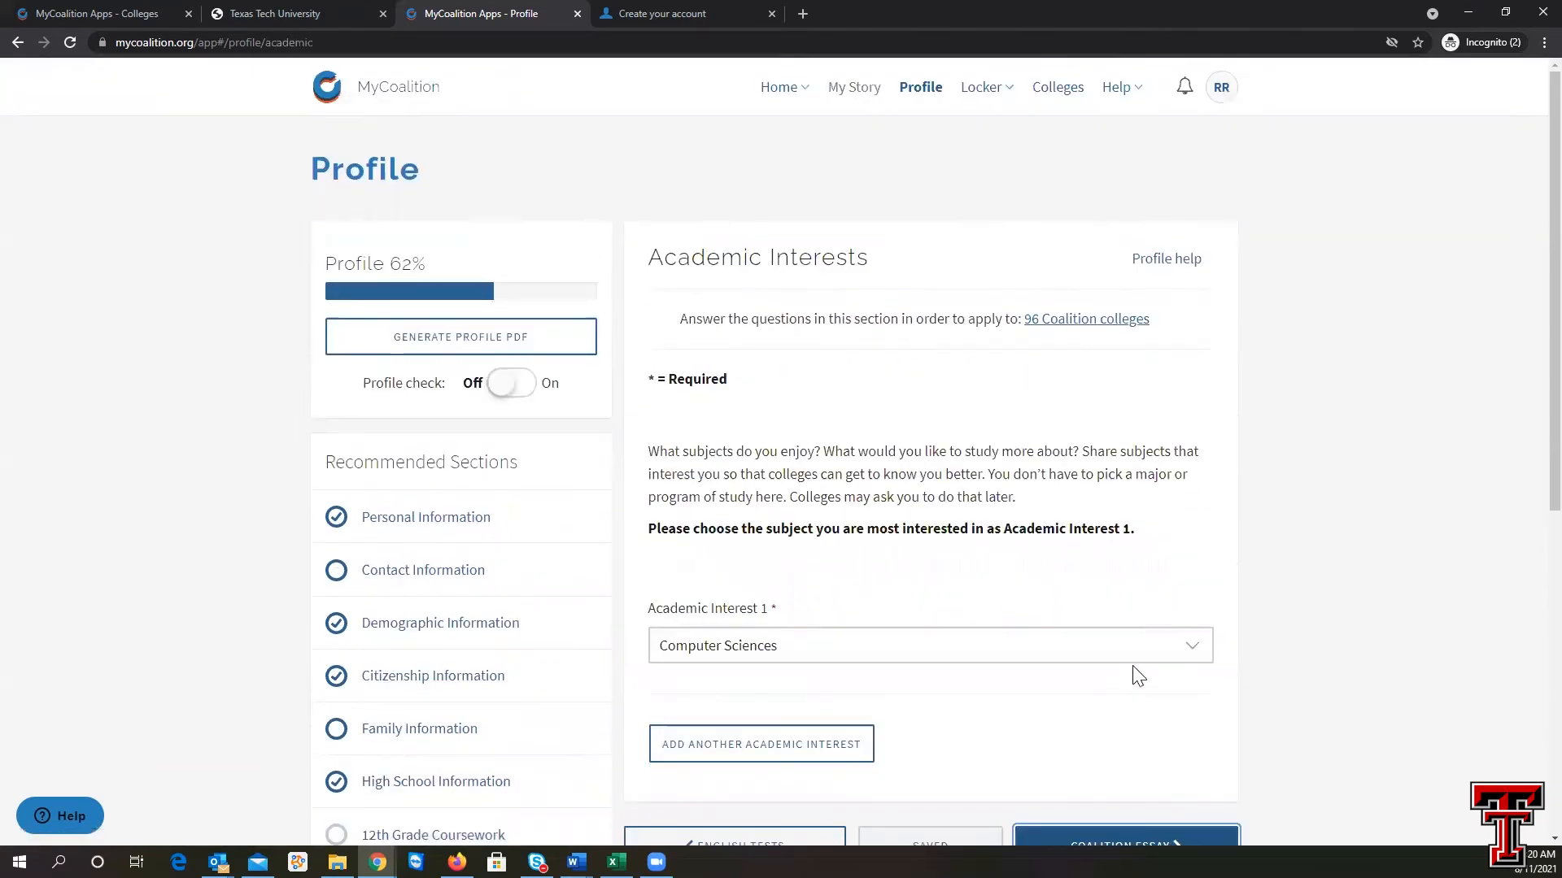
click(1137, 663)
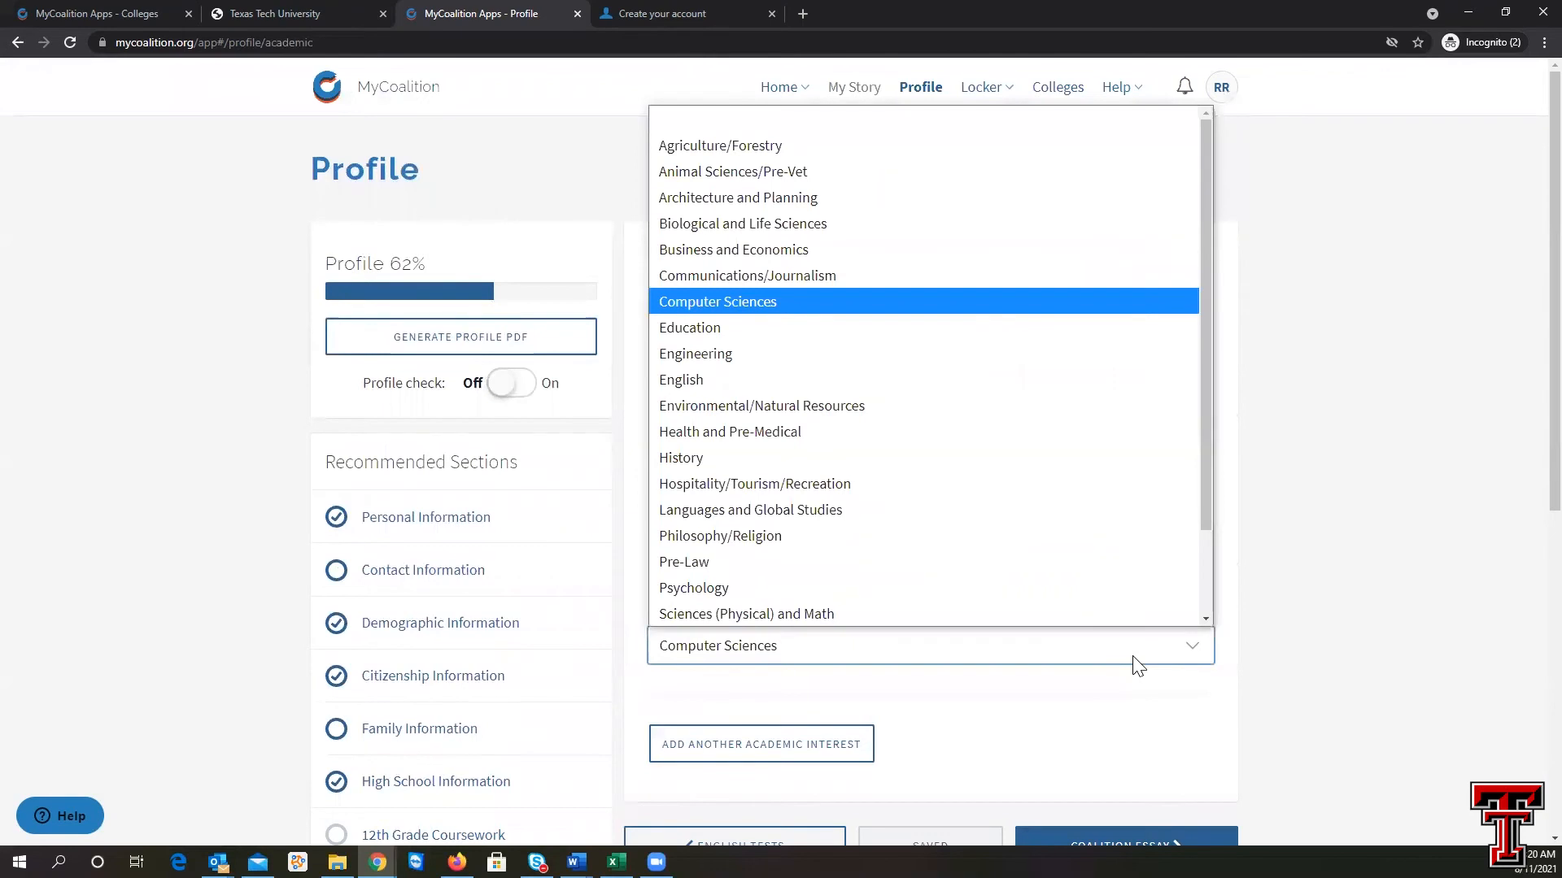
click(1137, 665)
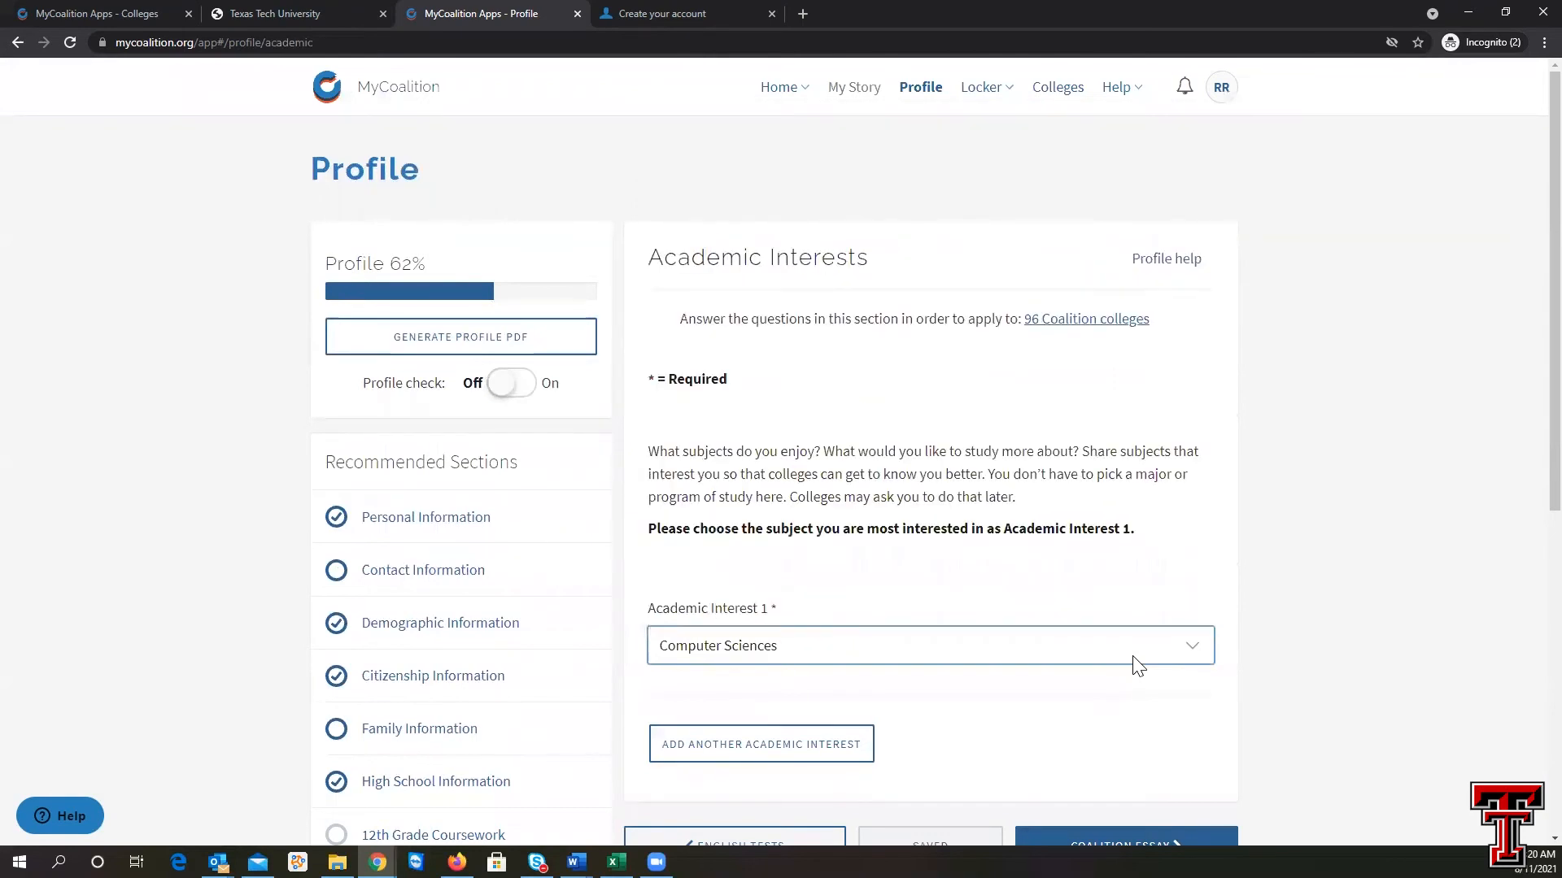
click(1137, 665)
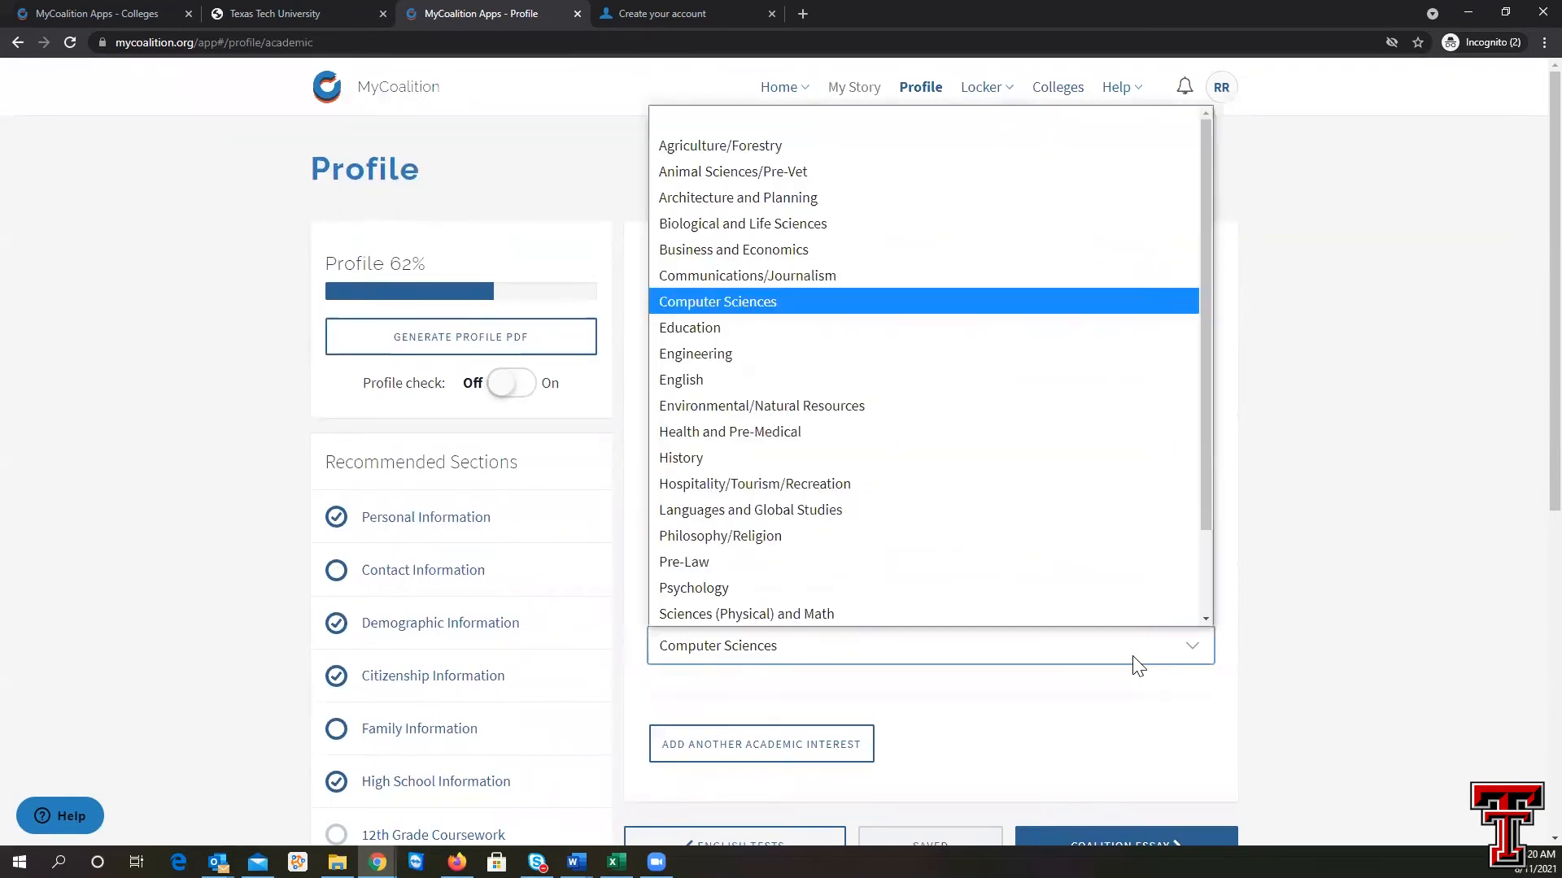
drag(1202, 272, 1201, 441)
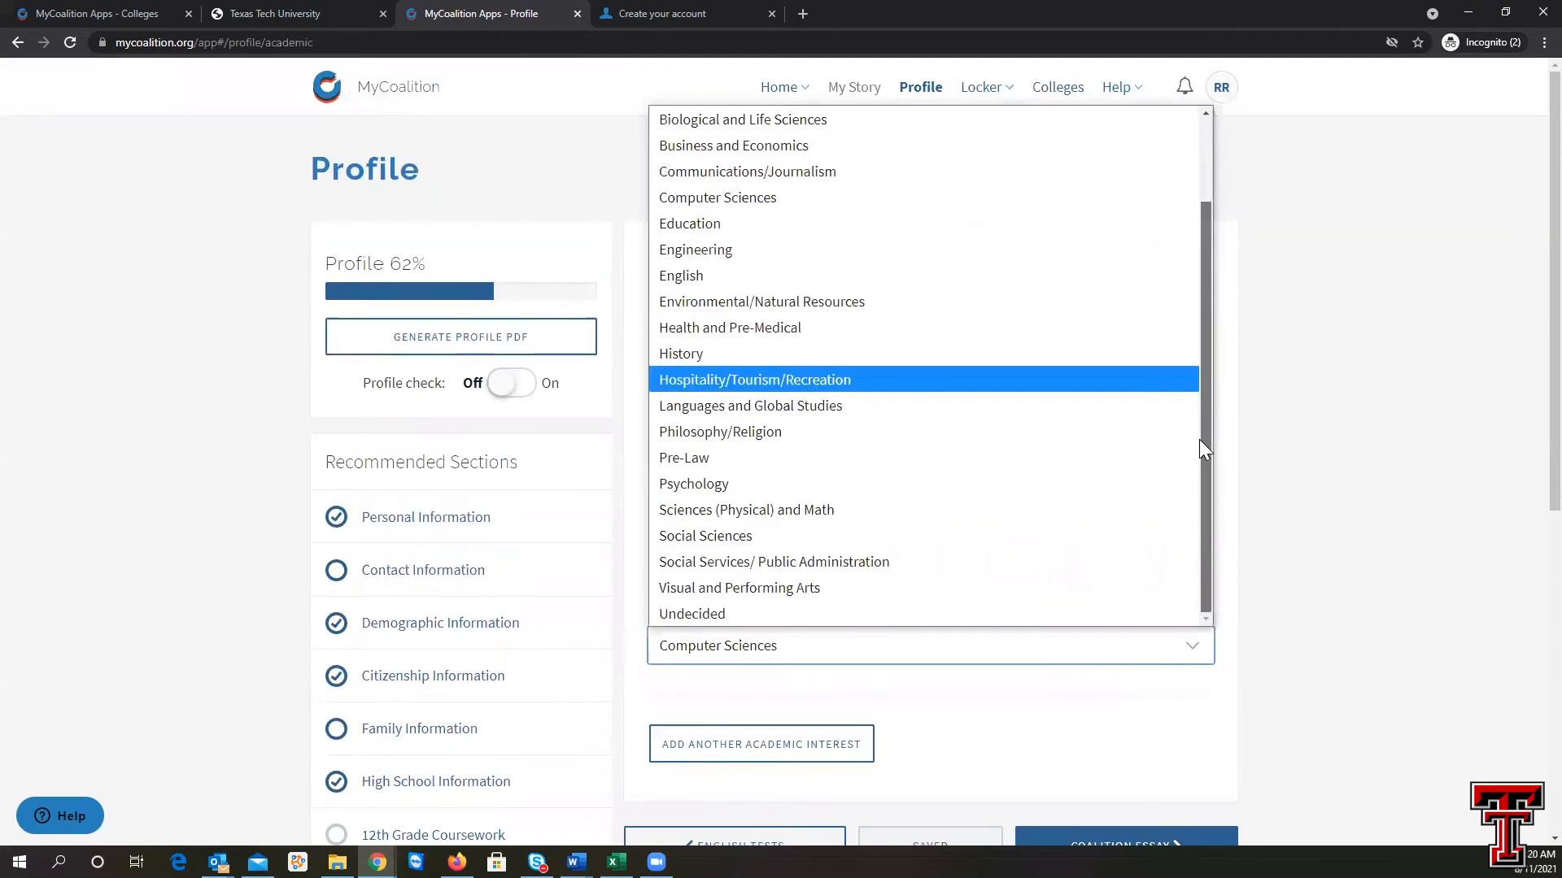
click(1160, 639)
scroll(1127, 722, down, 1)
scroll(1125, 708, down, 1)
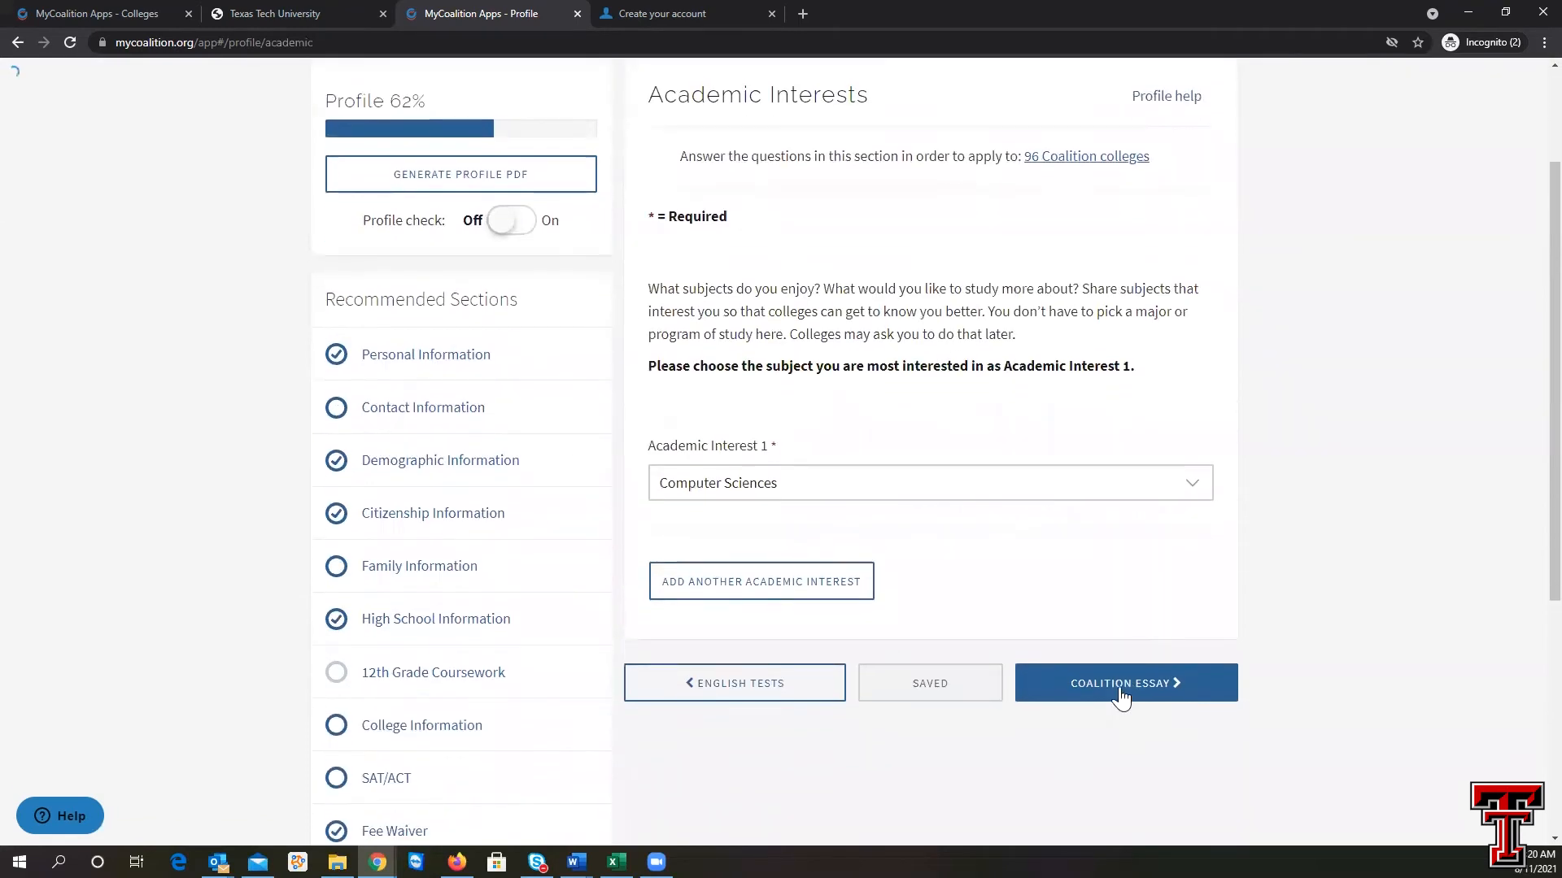
Open the Coalition Essay section and review the essay prompts
click(1123, 689)
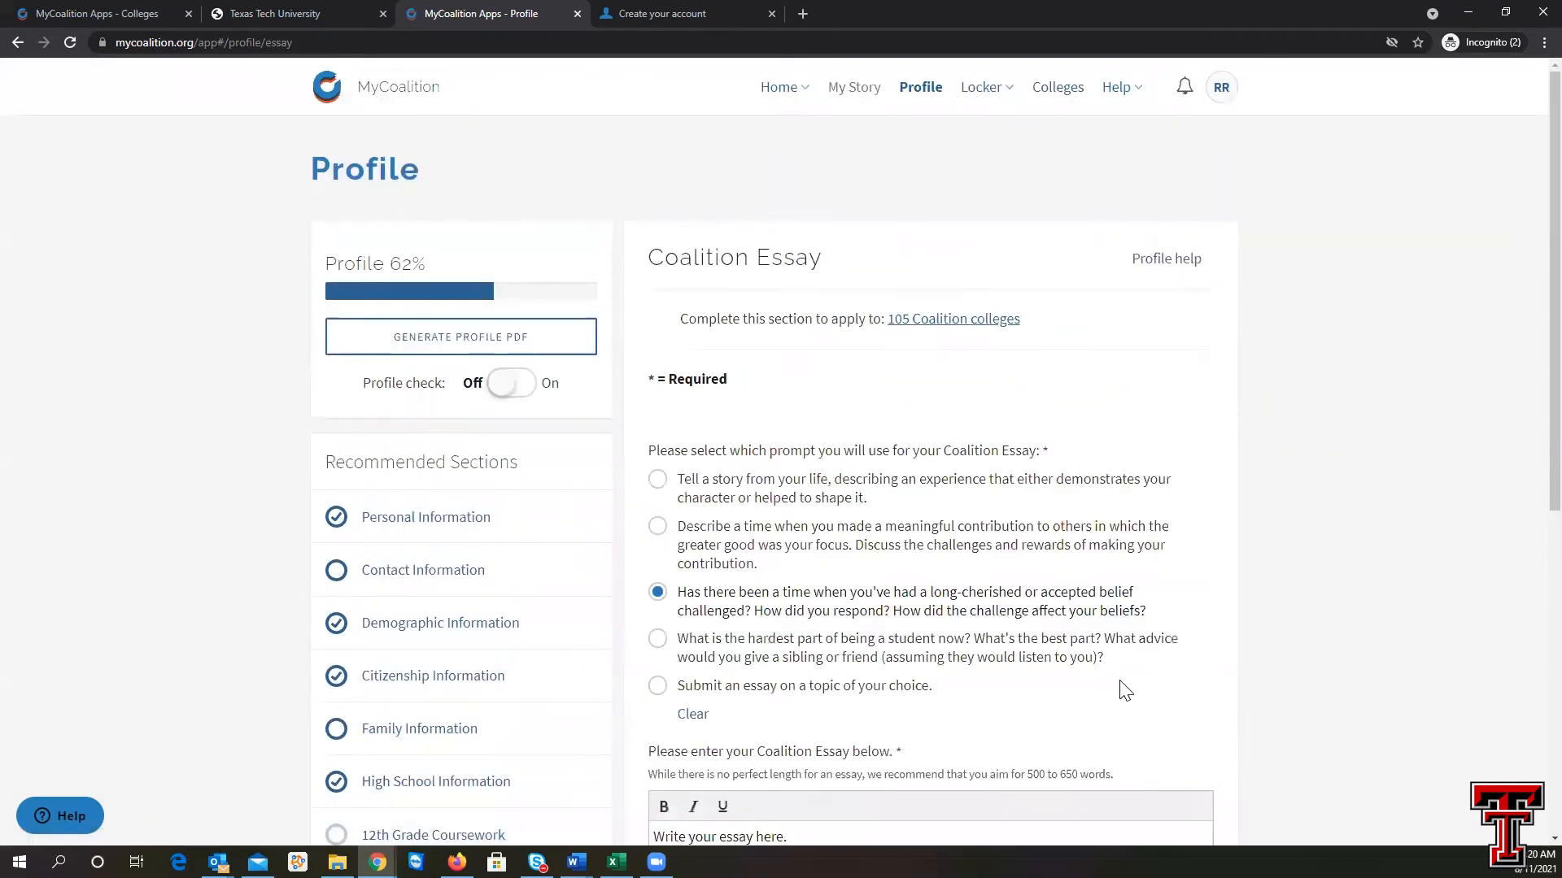
scroll(1125, 689, down, 2)
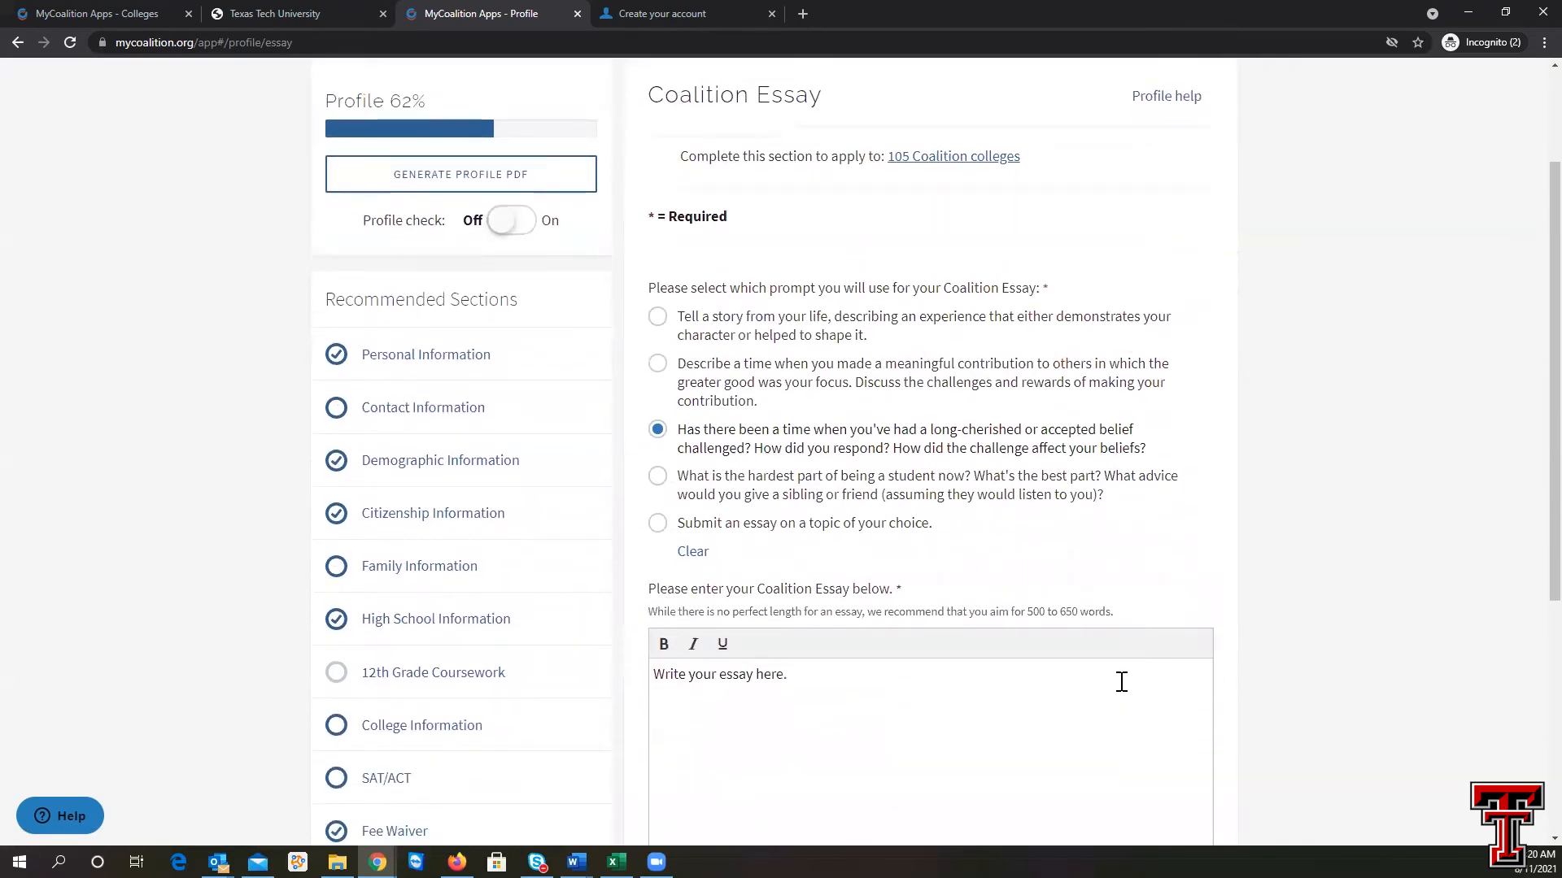
scroll(1122, 682, up, 1)
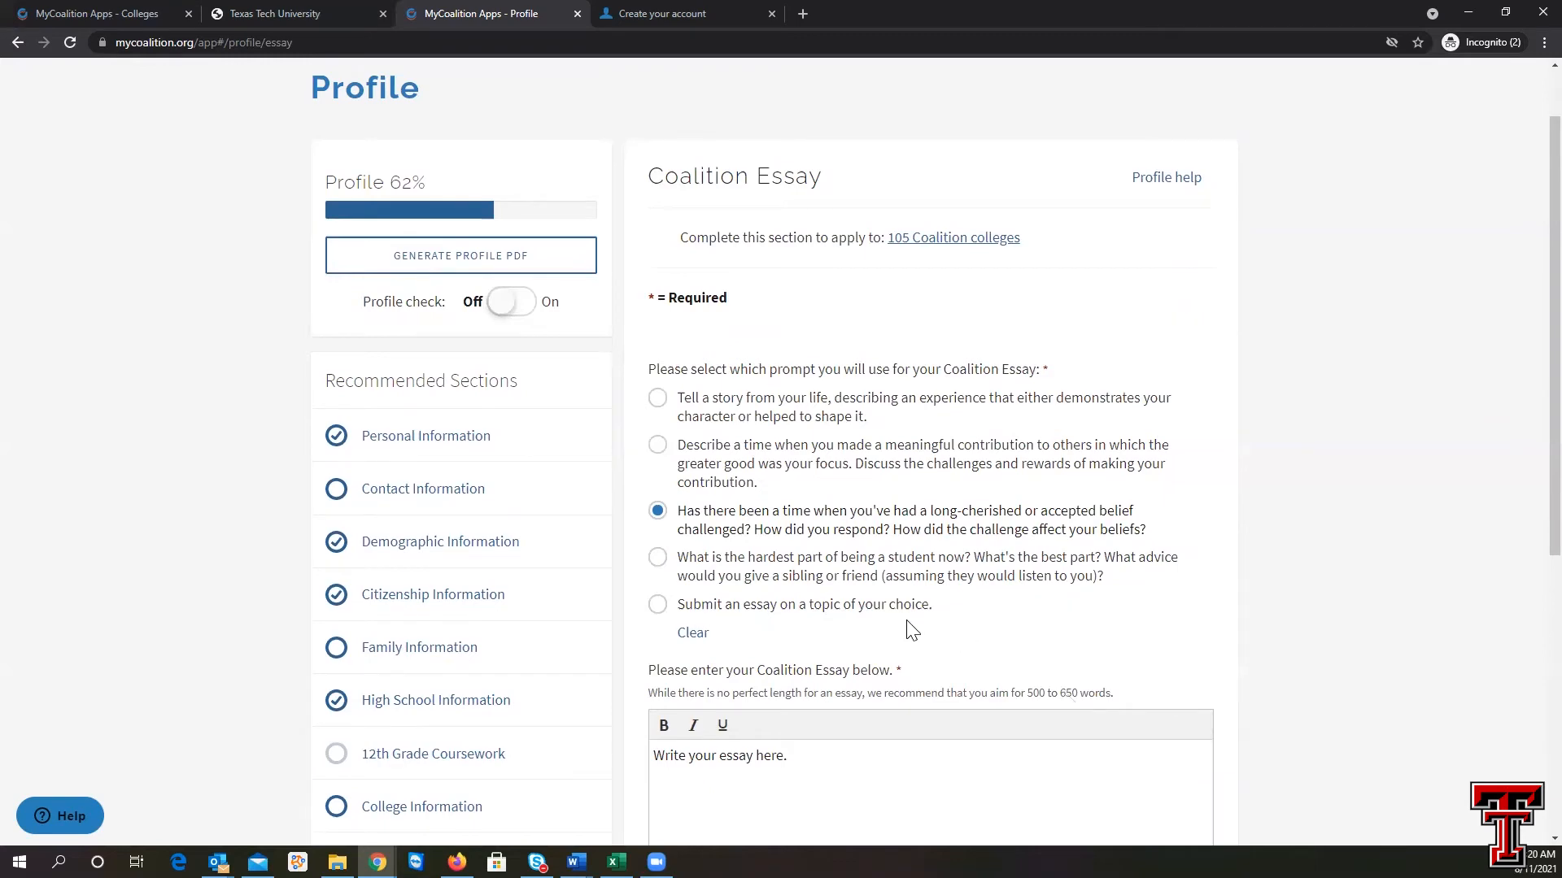
Mark the Coalition essay as finished and save the section
scroll(915, 658, down, 4)
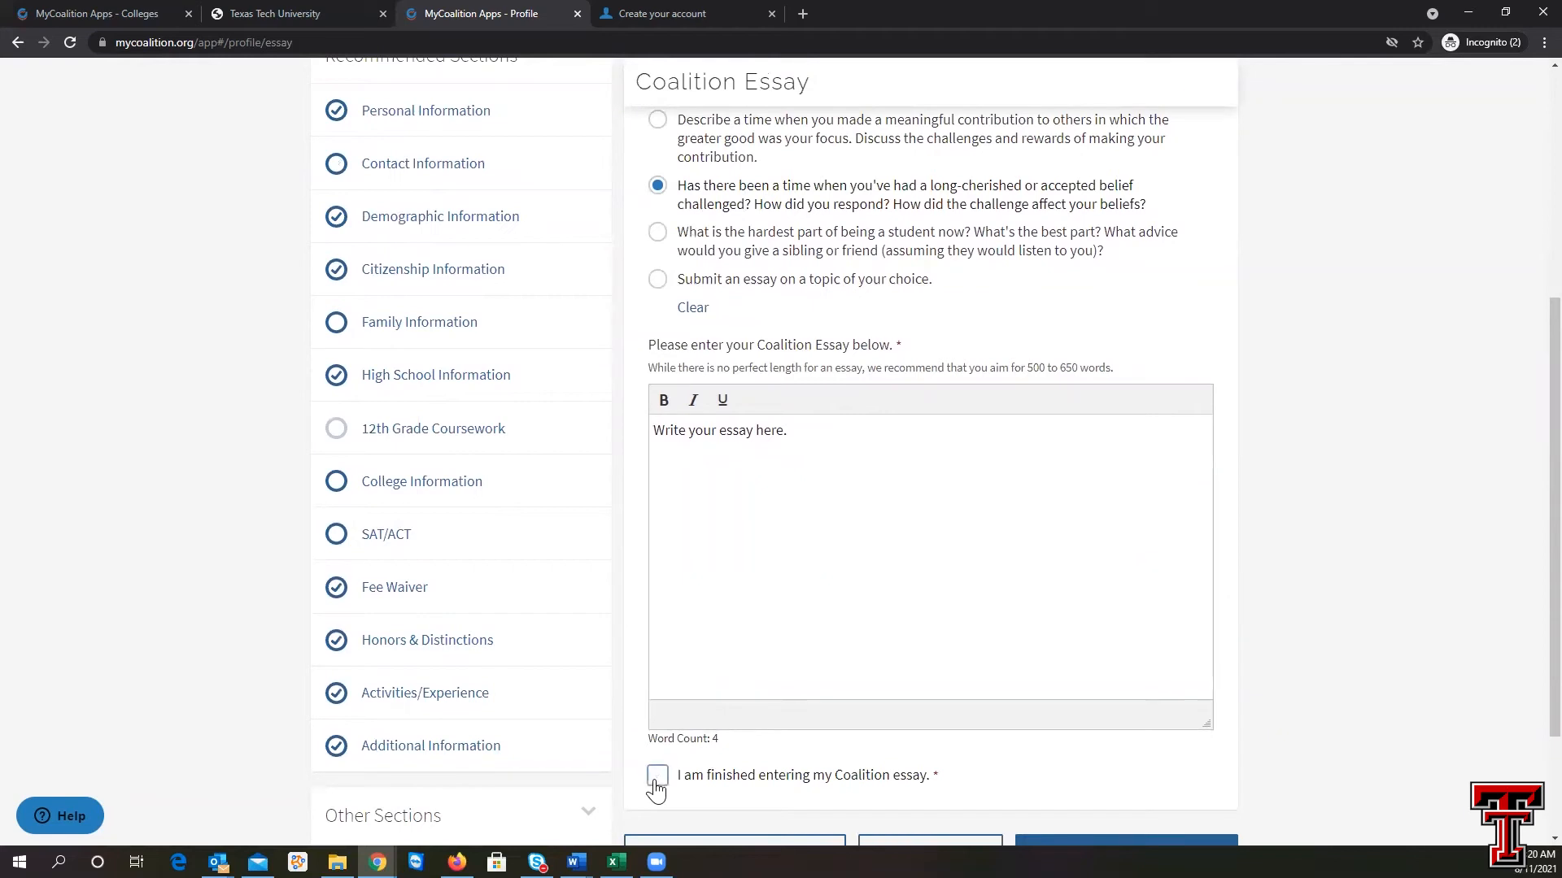
scroll(770, 787, down, 1)
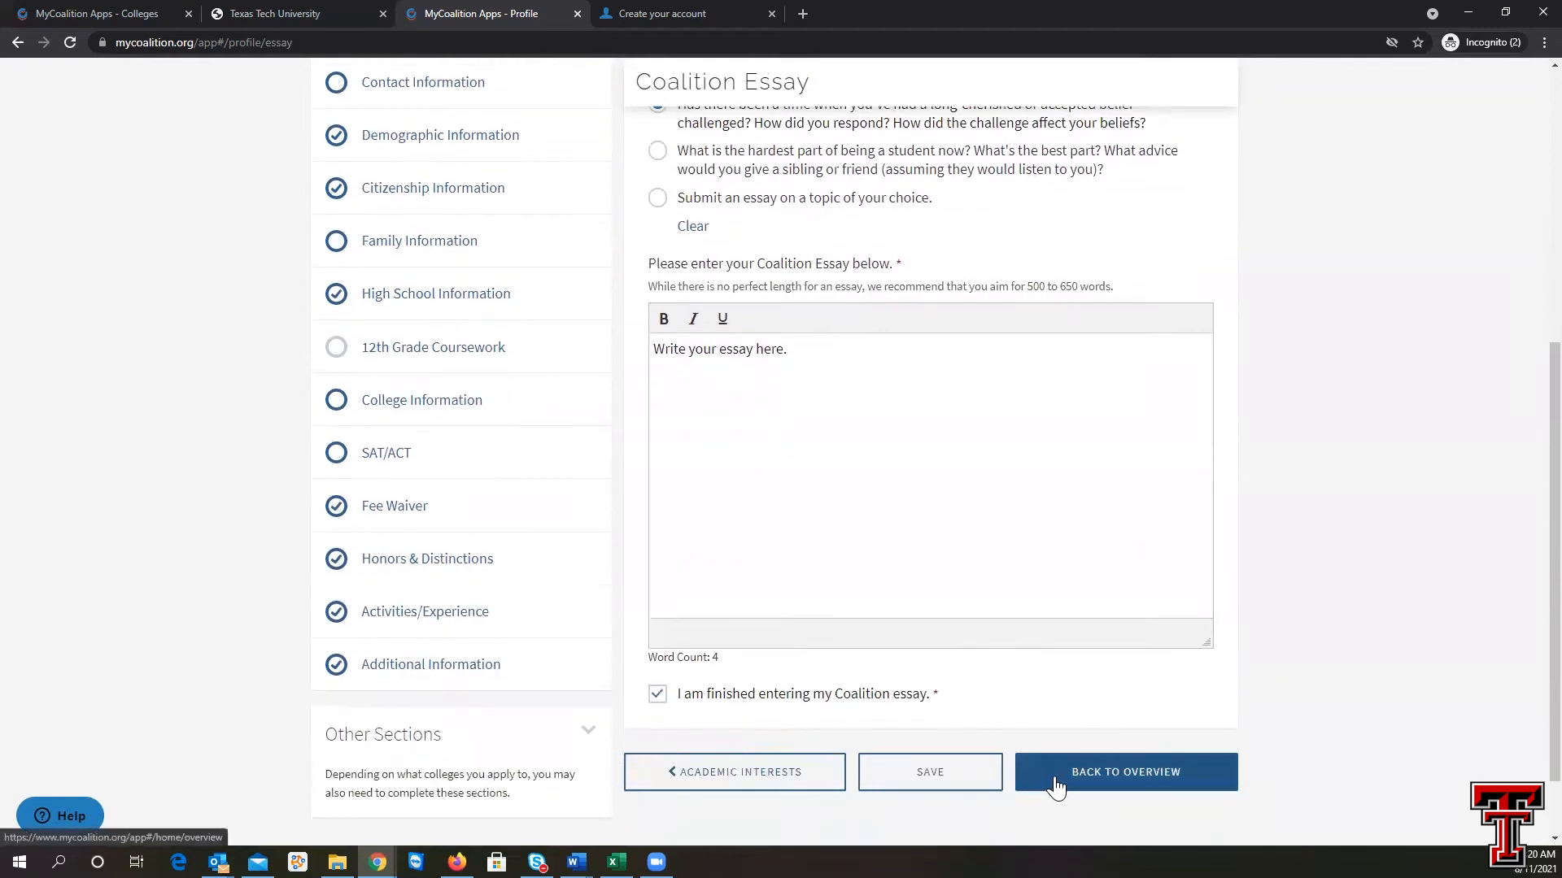
click(960, 773)
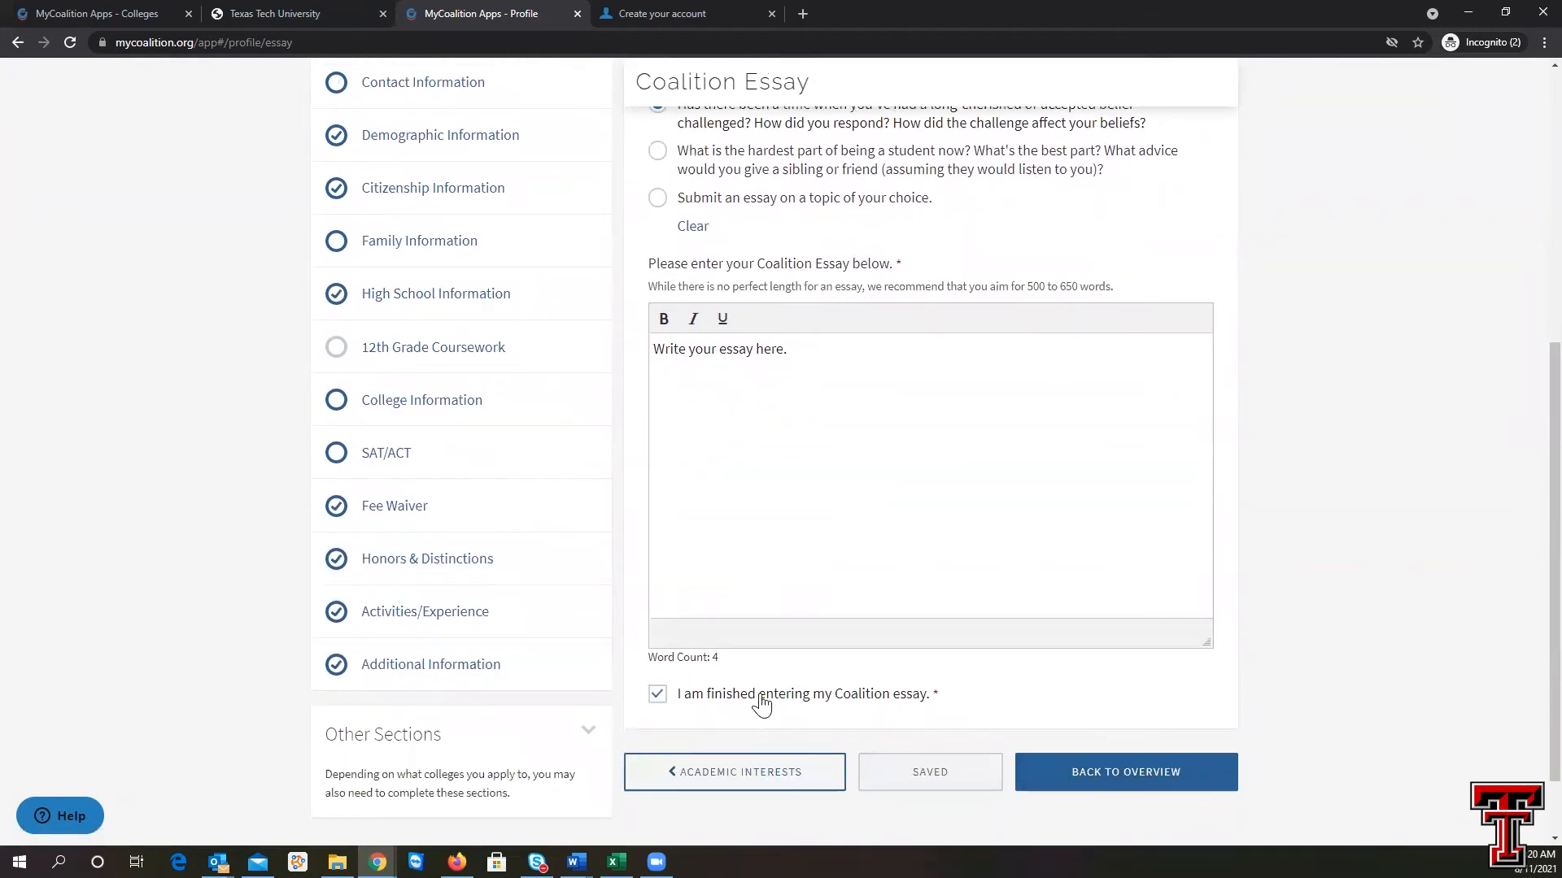
Return to the overview, choose a term for the Texas Tech University application and continue to Official Documents
click(1090, 783)
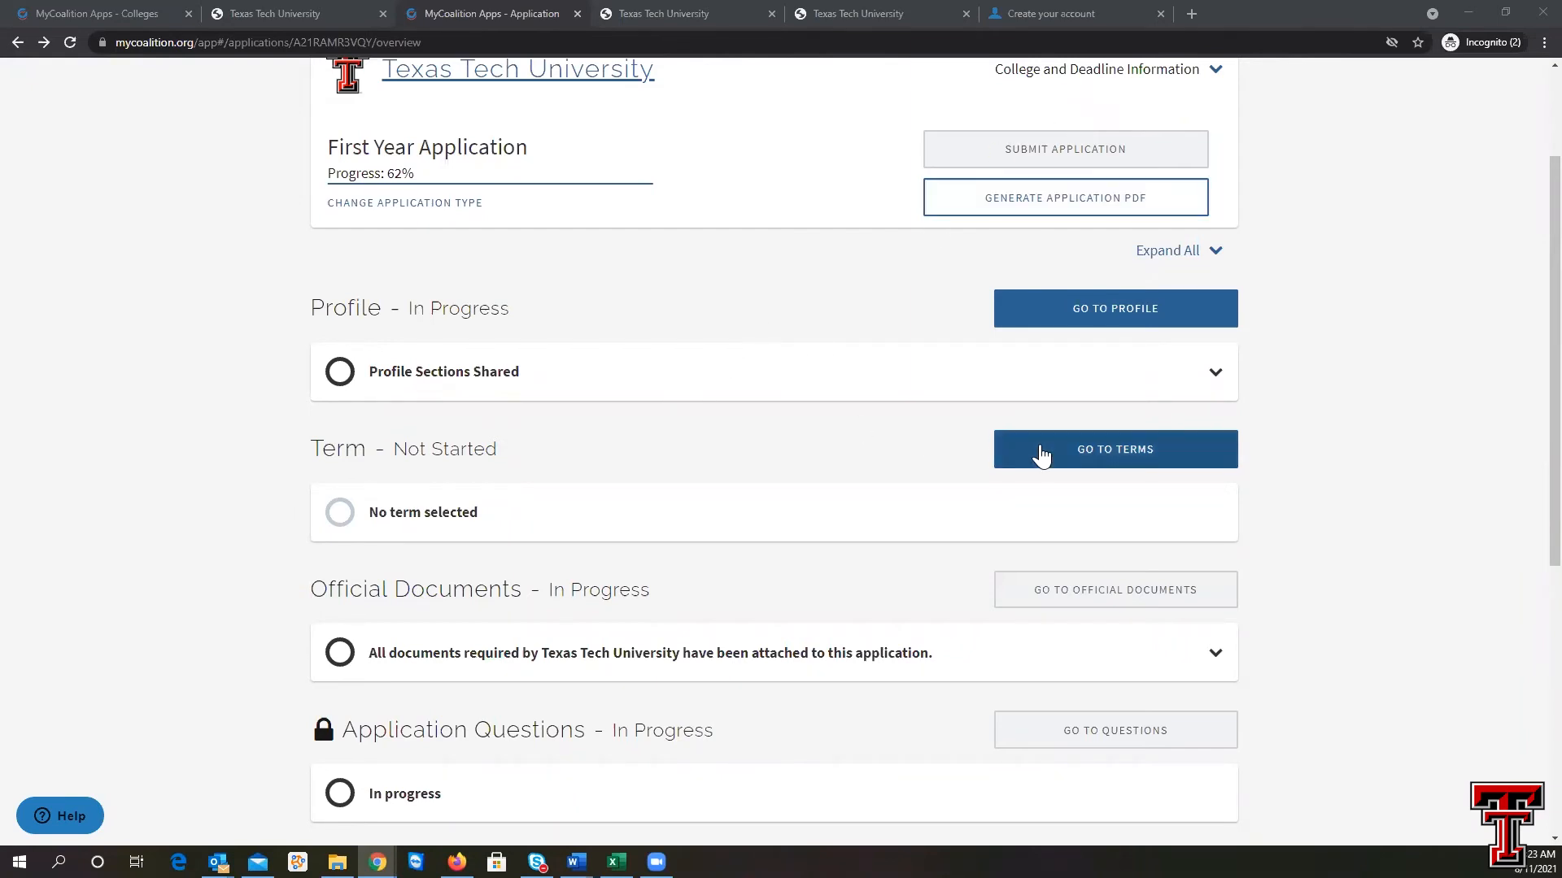
click(1066, 455)
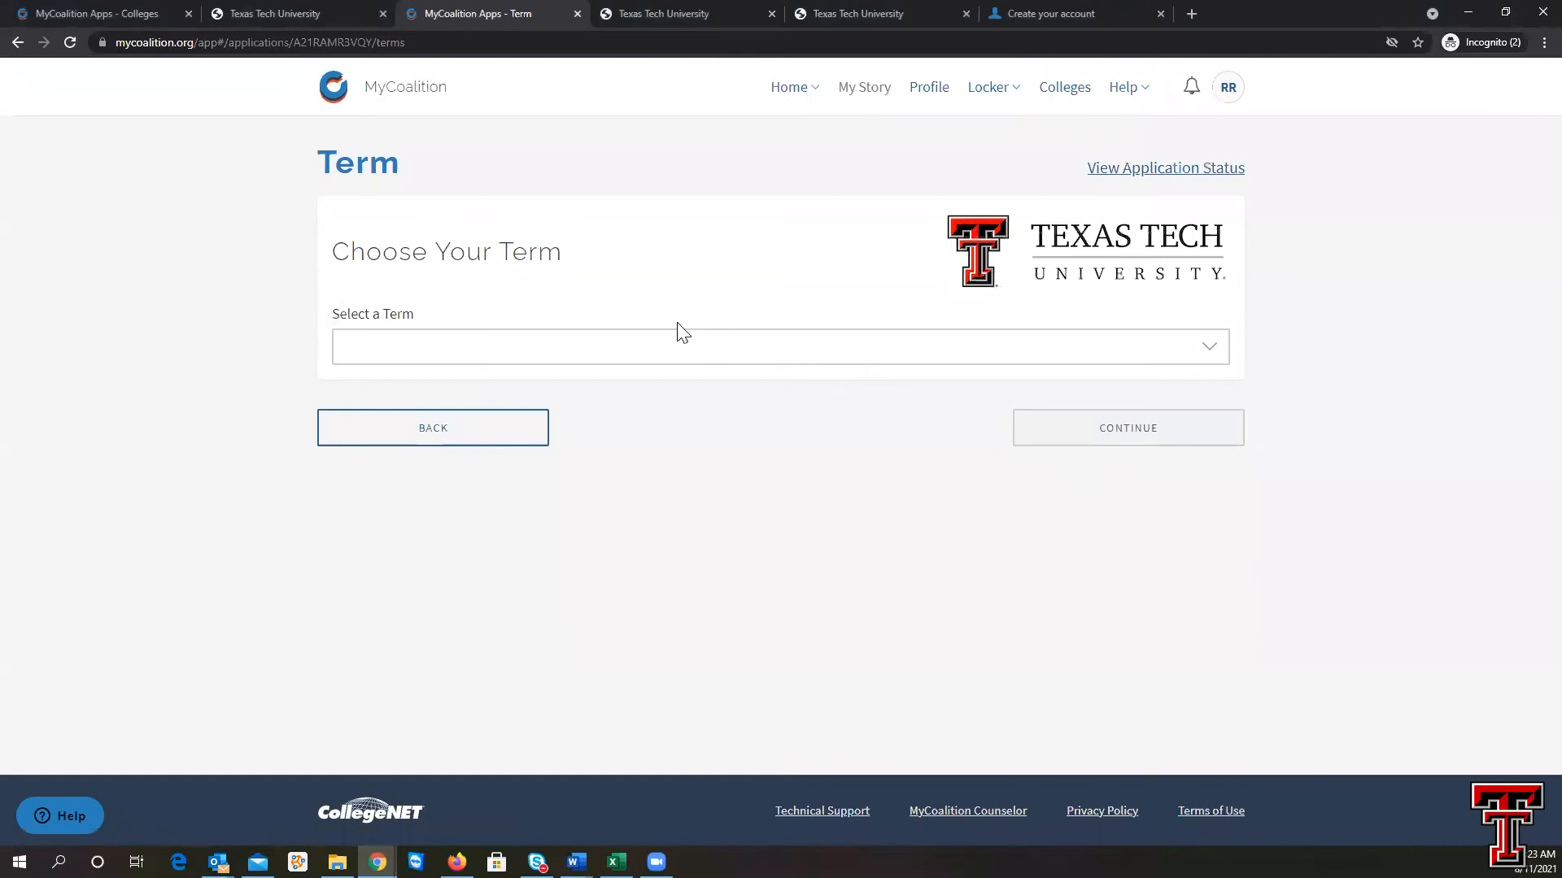
click(684, 341)
click(673, 432)
click(1083, 439)
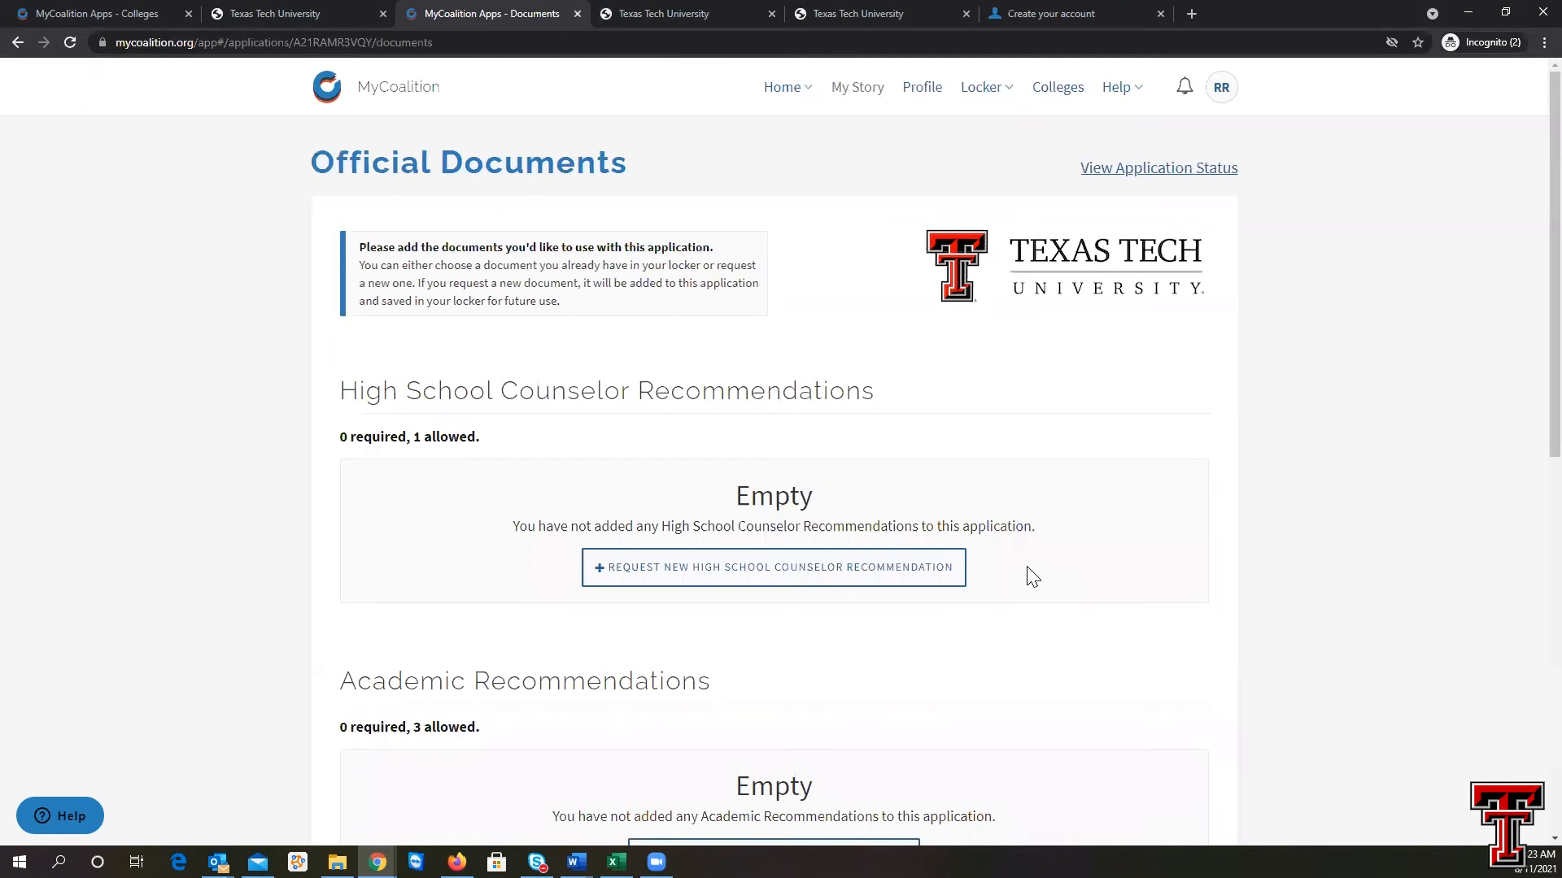
Review the counselor, academic and general recommendation sections, and view the general recommendation request form without sending a request
scroll(1033, 577, down, 1)
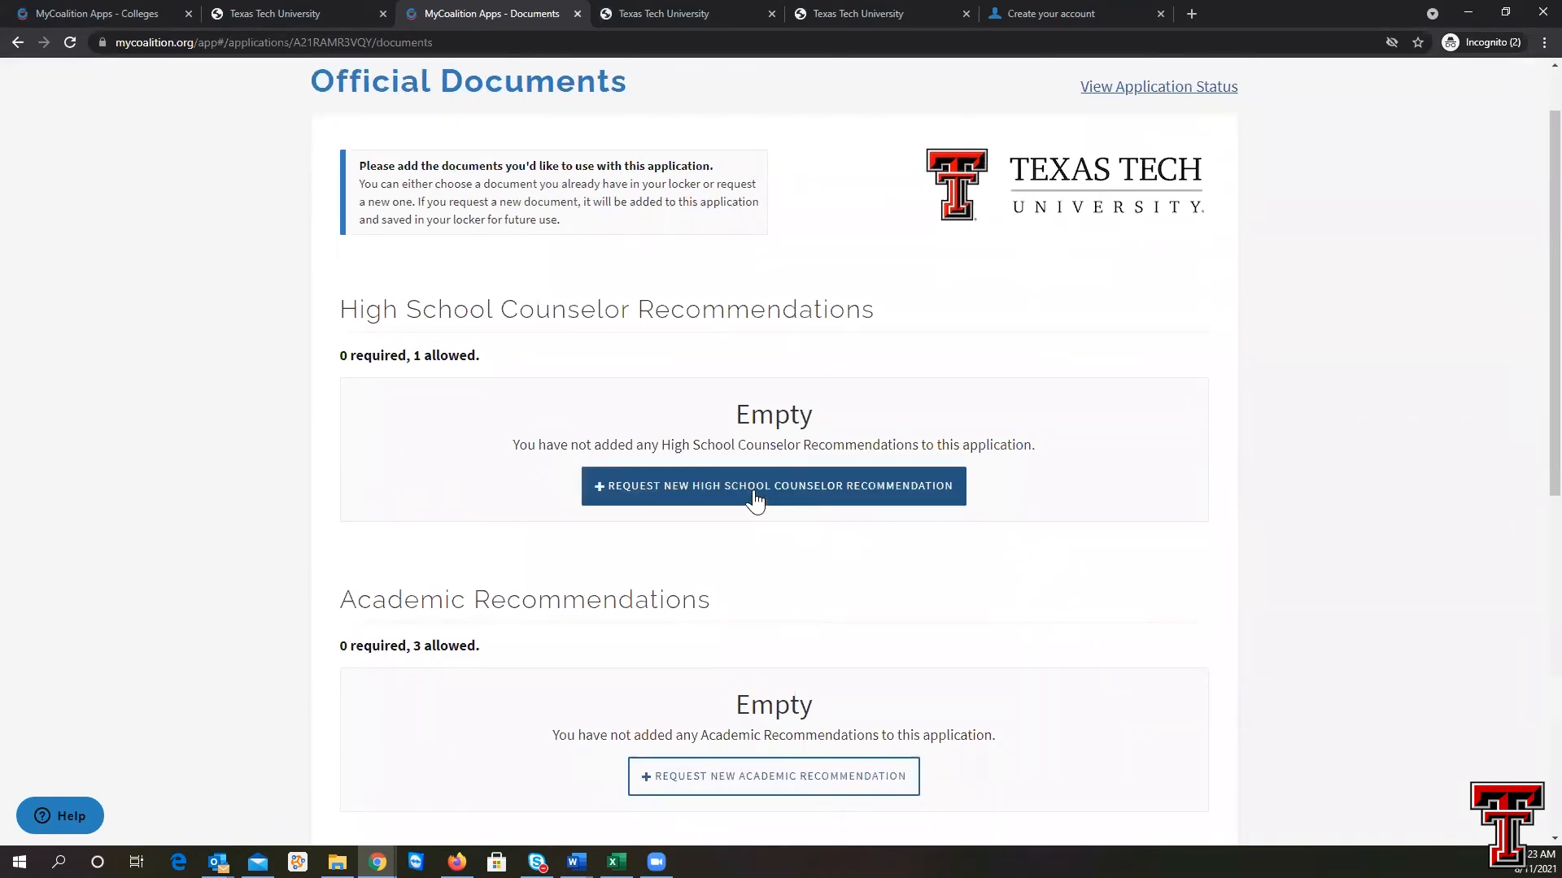
scroll(755, 499, down, 2)
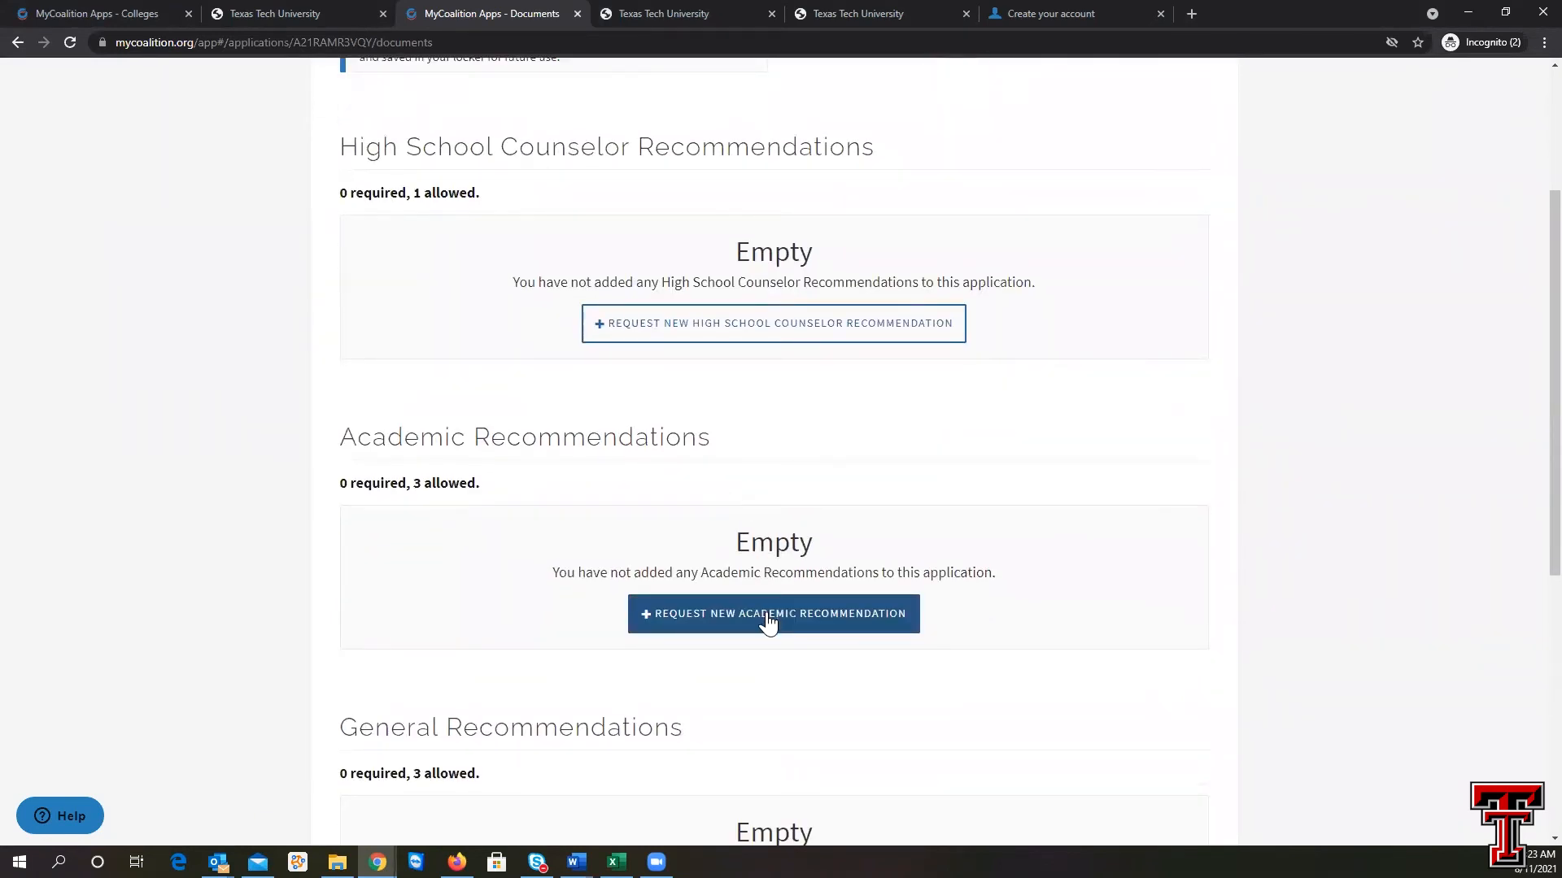
scroll(768, 622, down, 3)
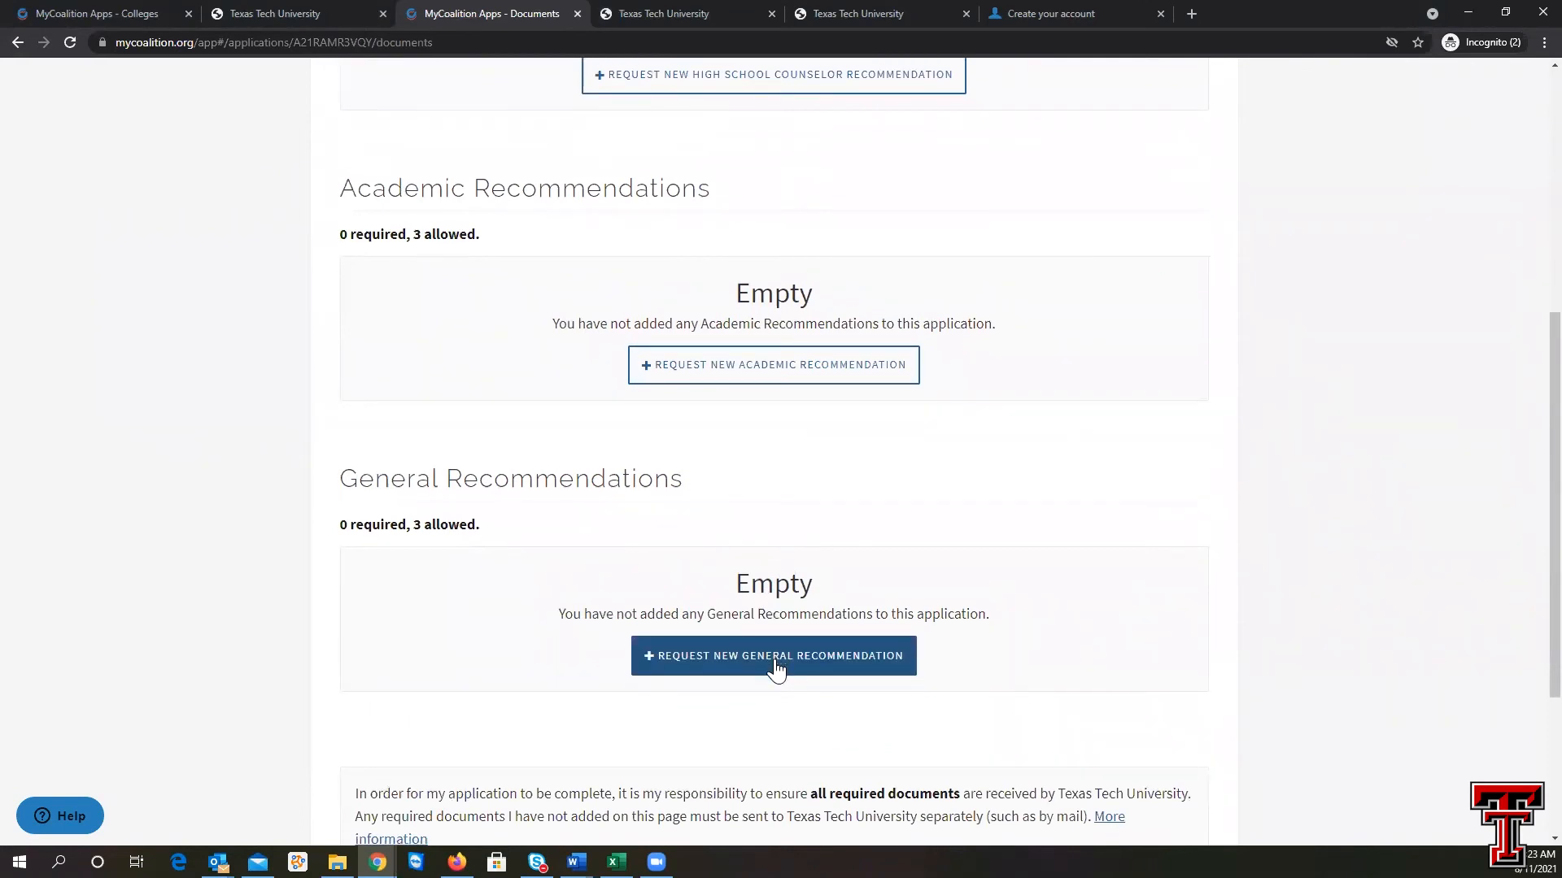
scroll(777, 671, down, 3)
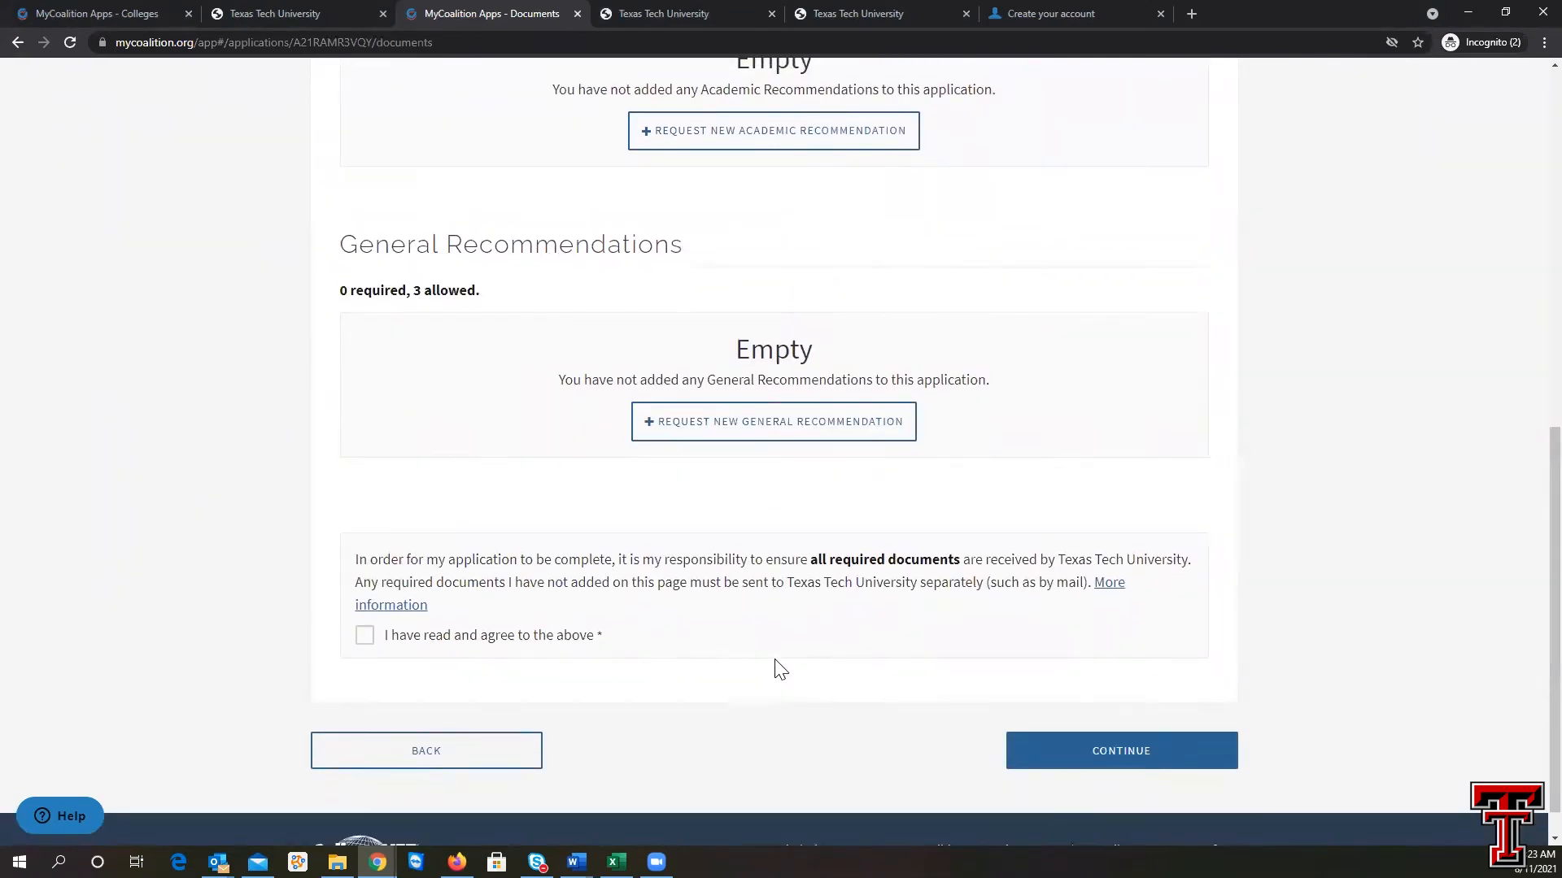
scroll(707, 667, up, 2)
scroll(612, 669, down, 1)
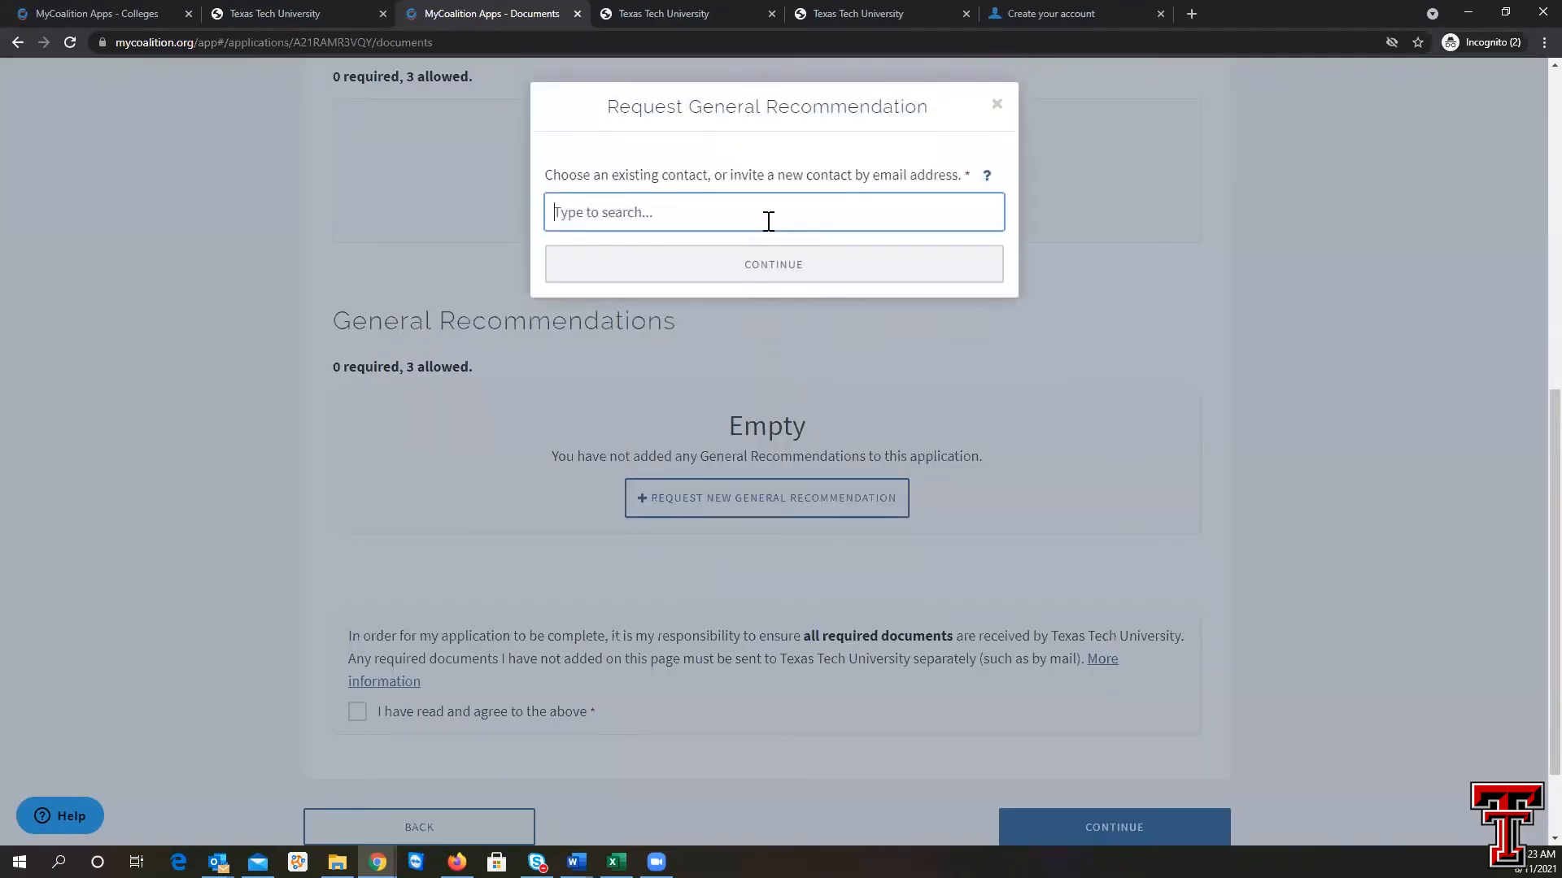
click(995, 111)
scroll(785, 742, up, 8)
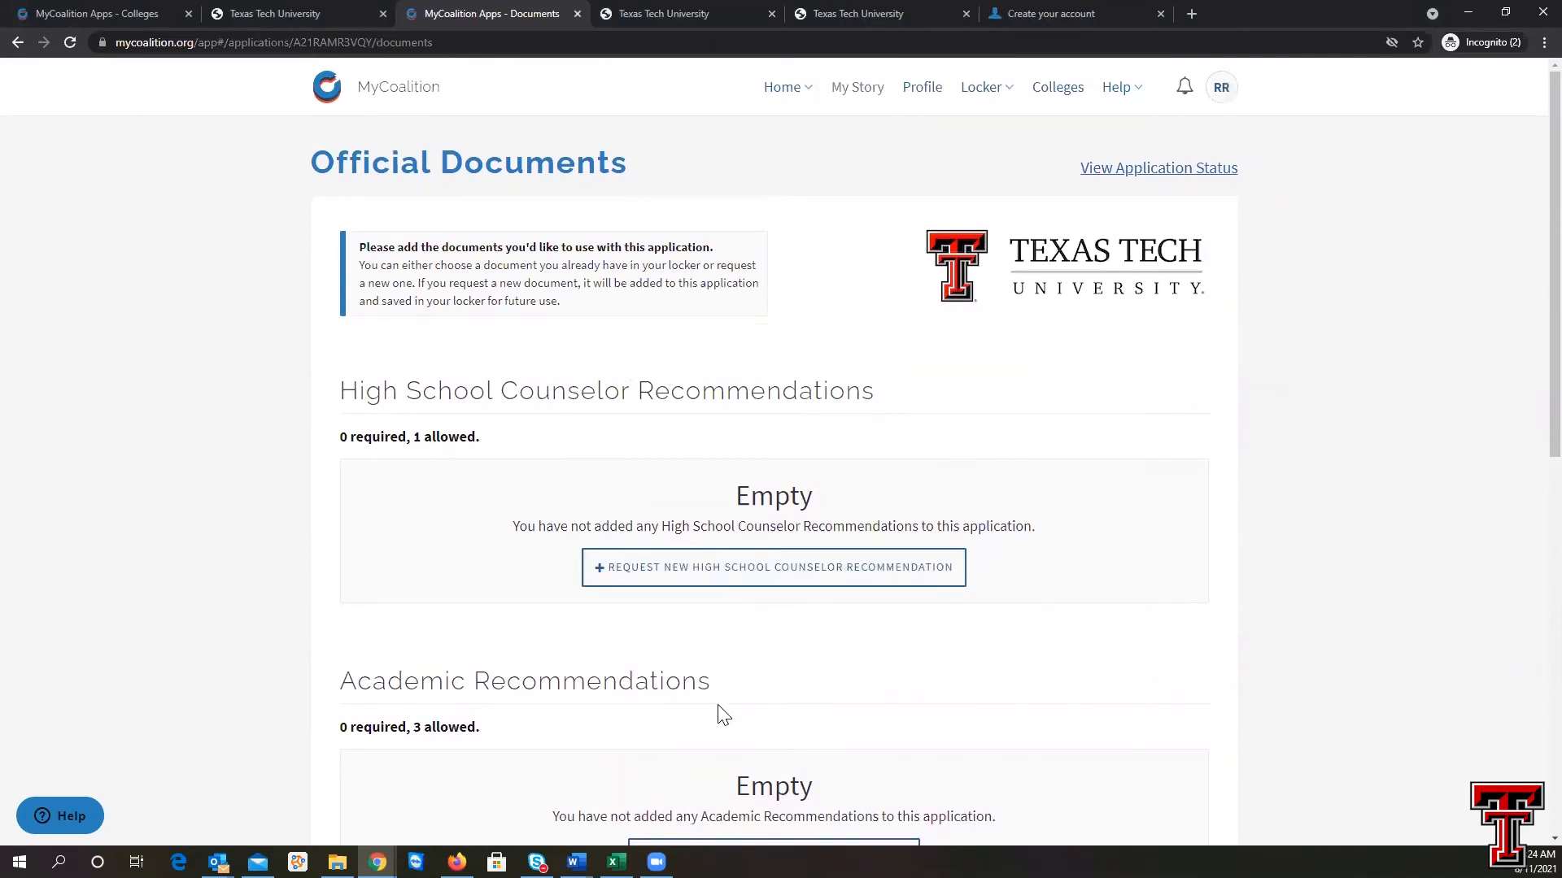
Agree to the statement about responsibility for all required documents and continue to the Application Questions
scroll(723, 715, down, 8)
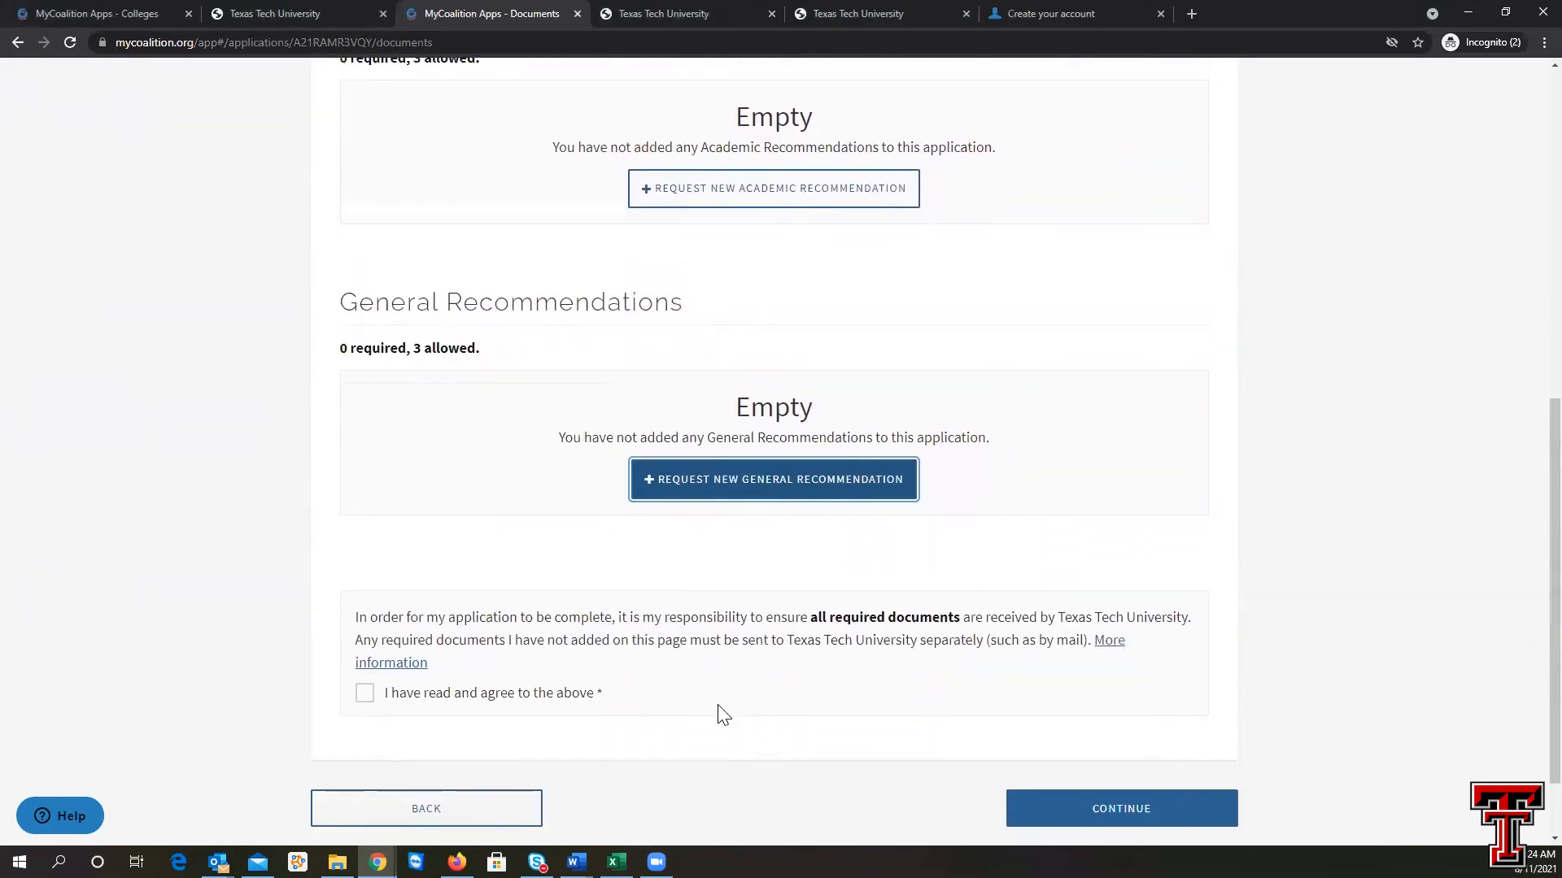
scroll(723, 715, down, 1)
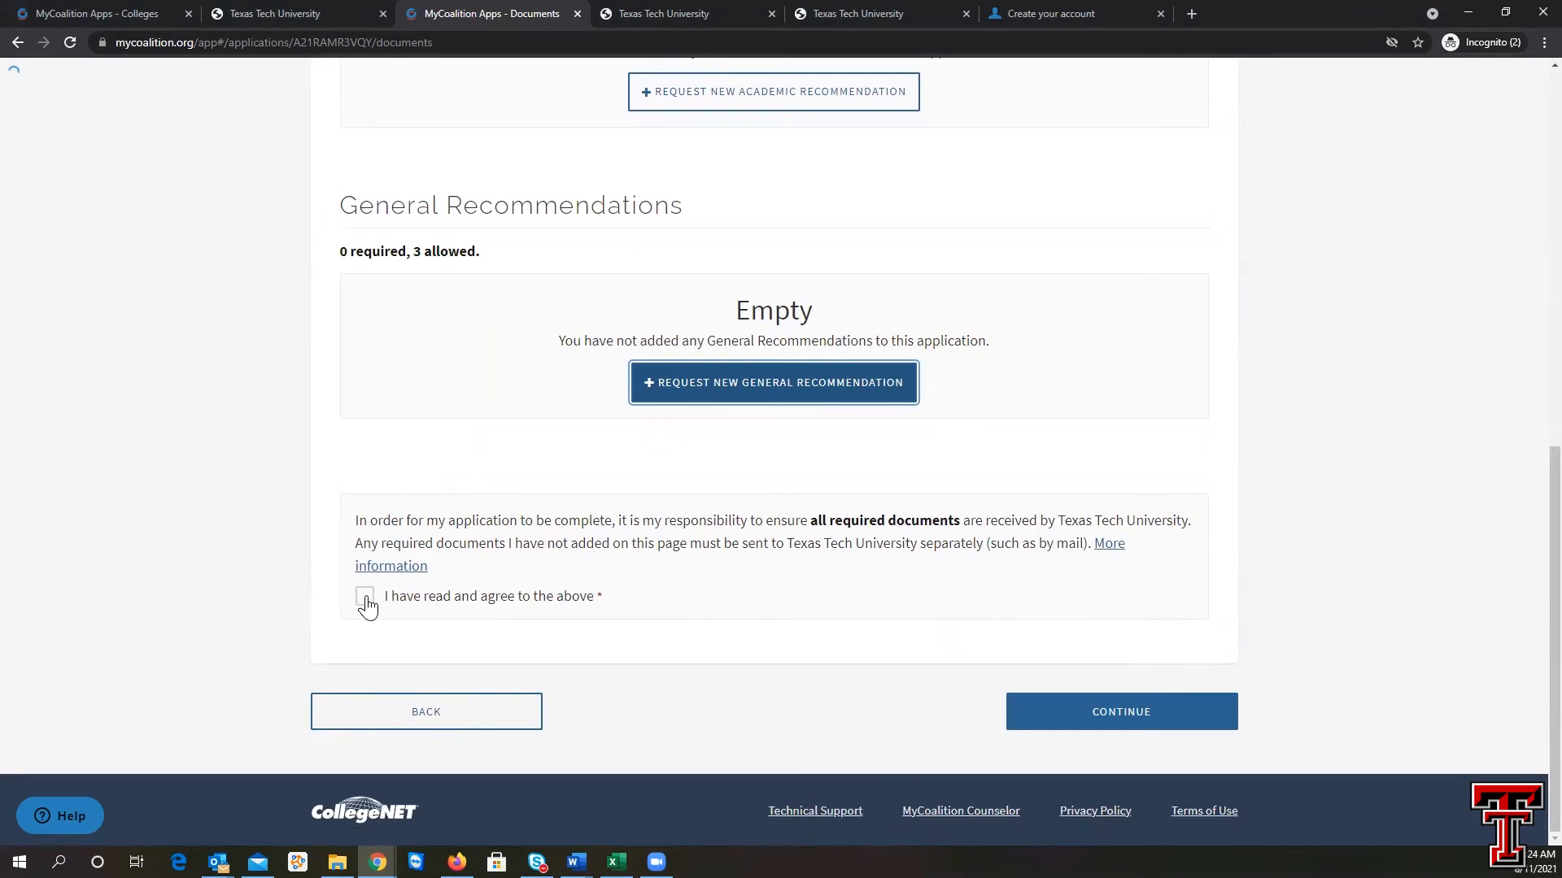
scroll(545, 645, up, 7)
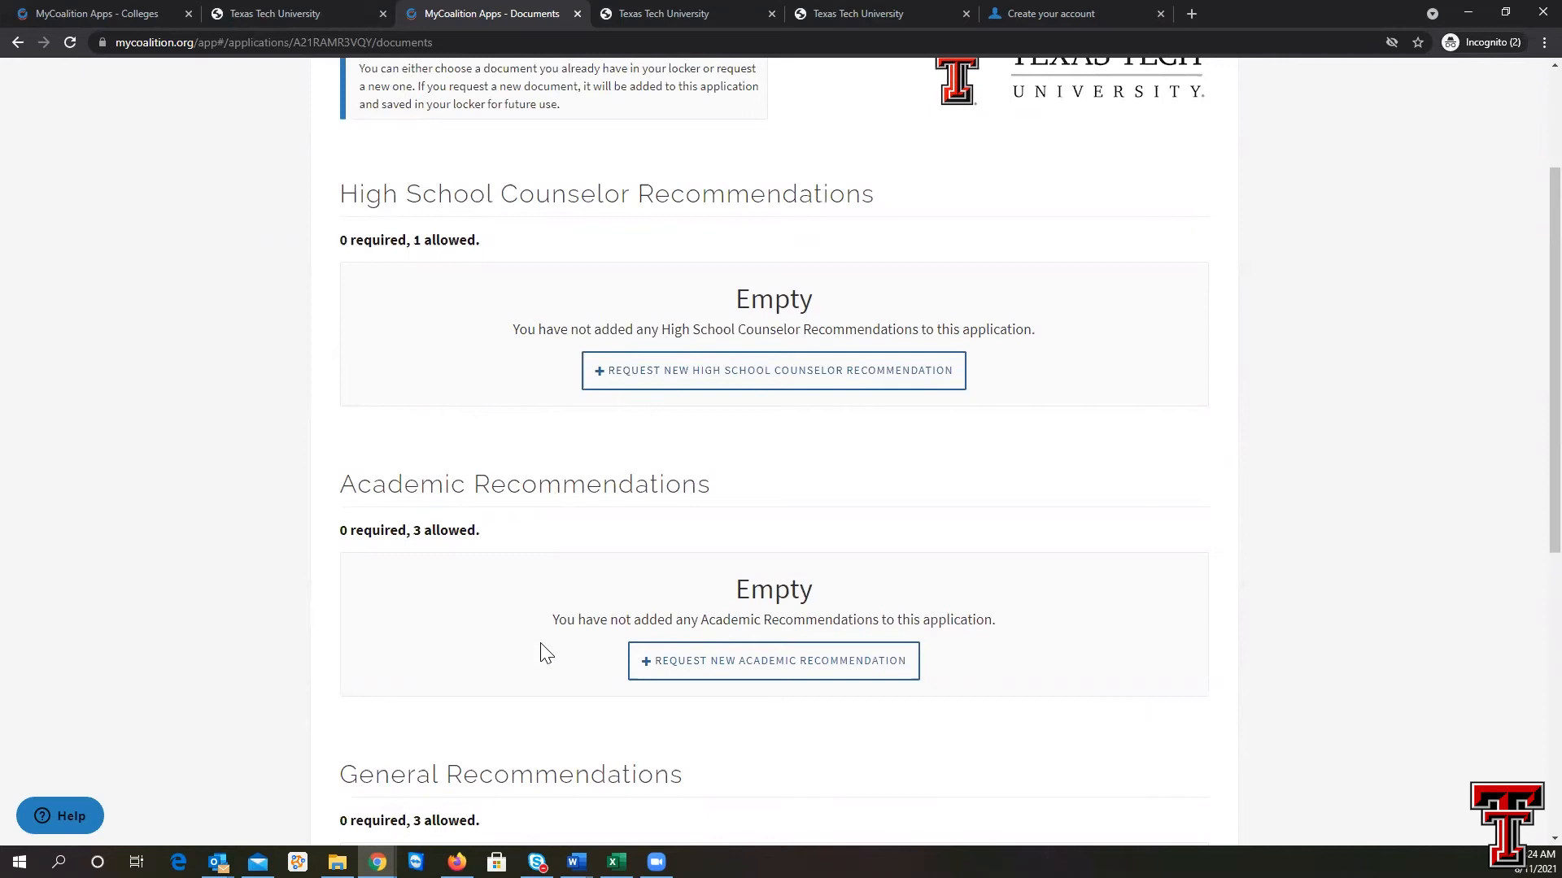
scroll(544, 655, down, 1)
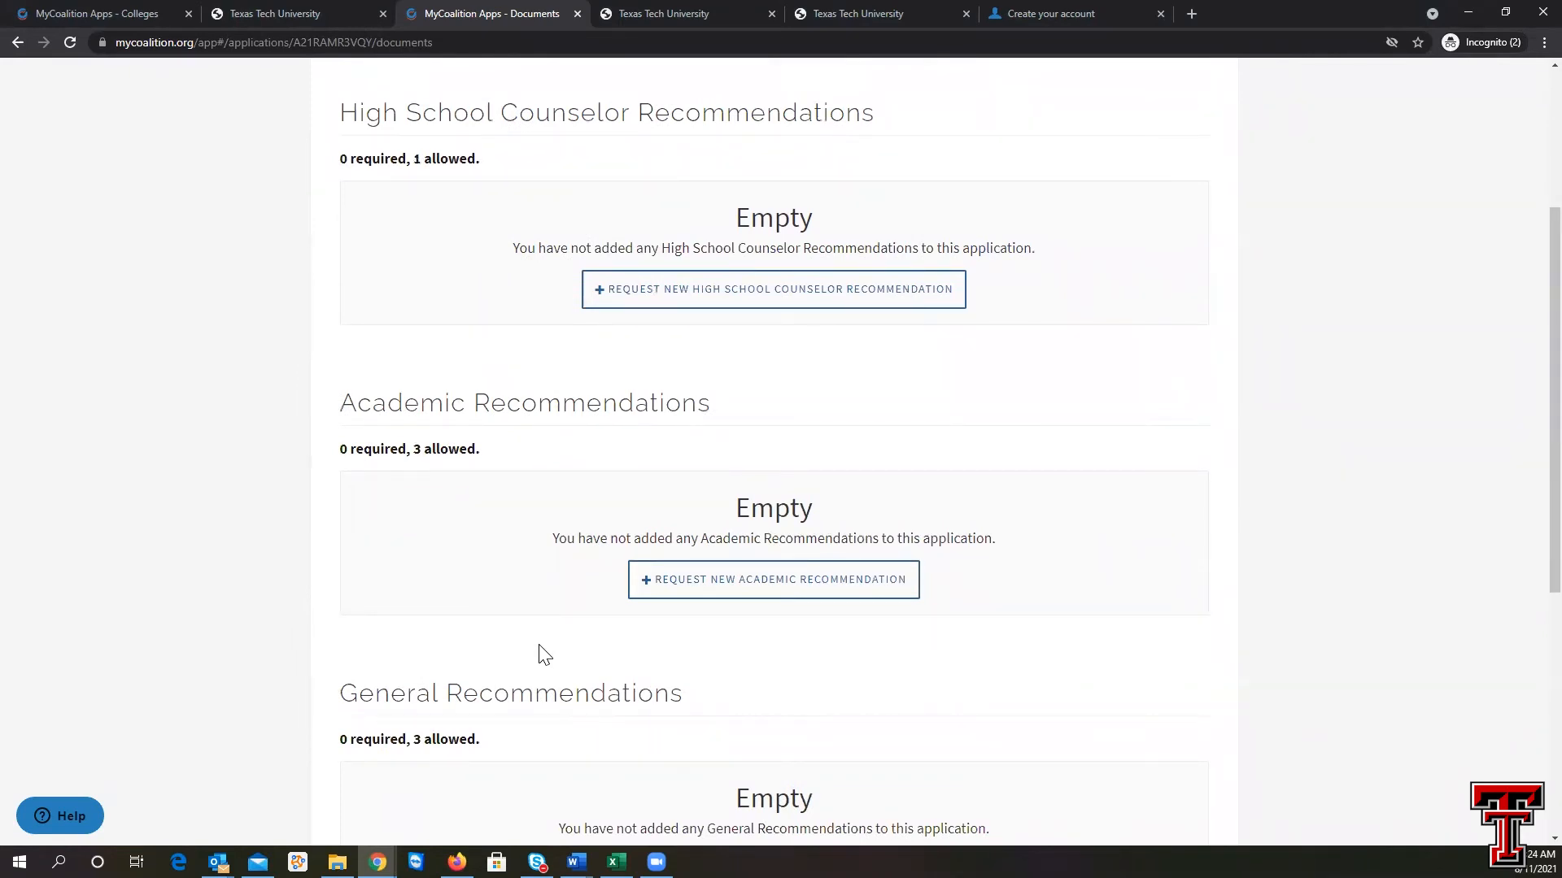
scroll(545, 655, down, 2)
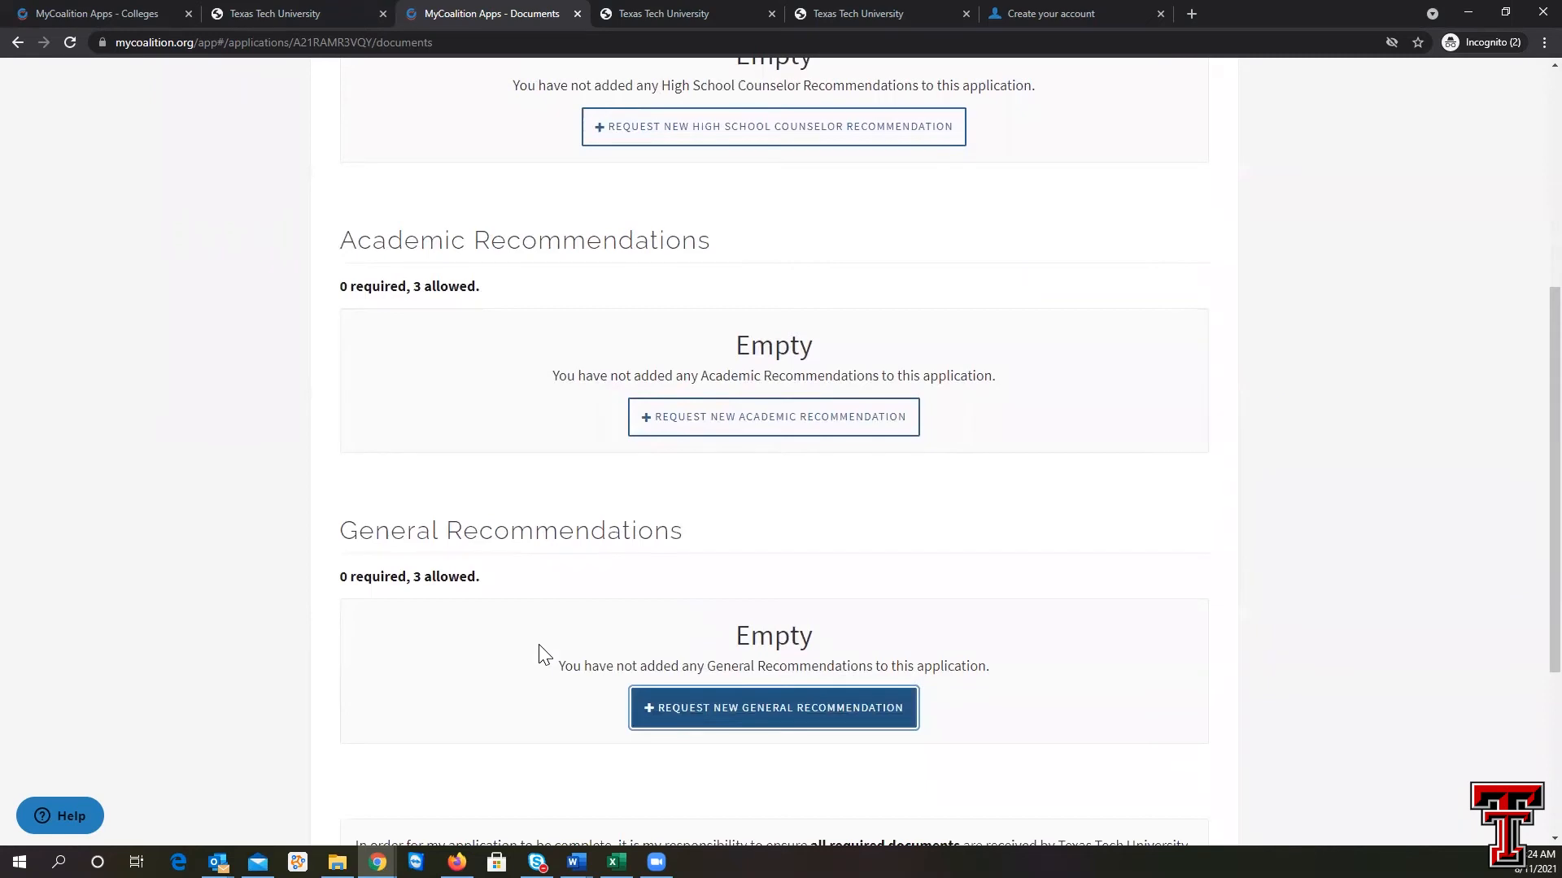
scroll(540, 655, down, 3)
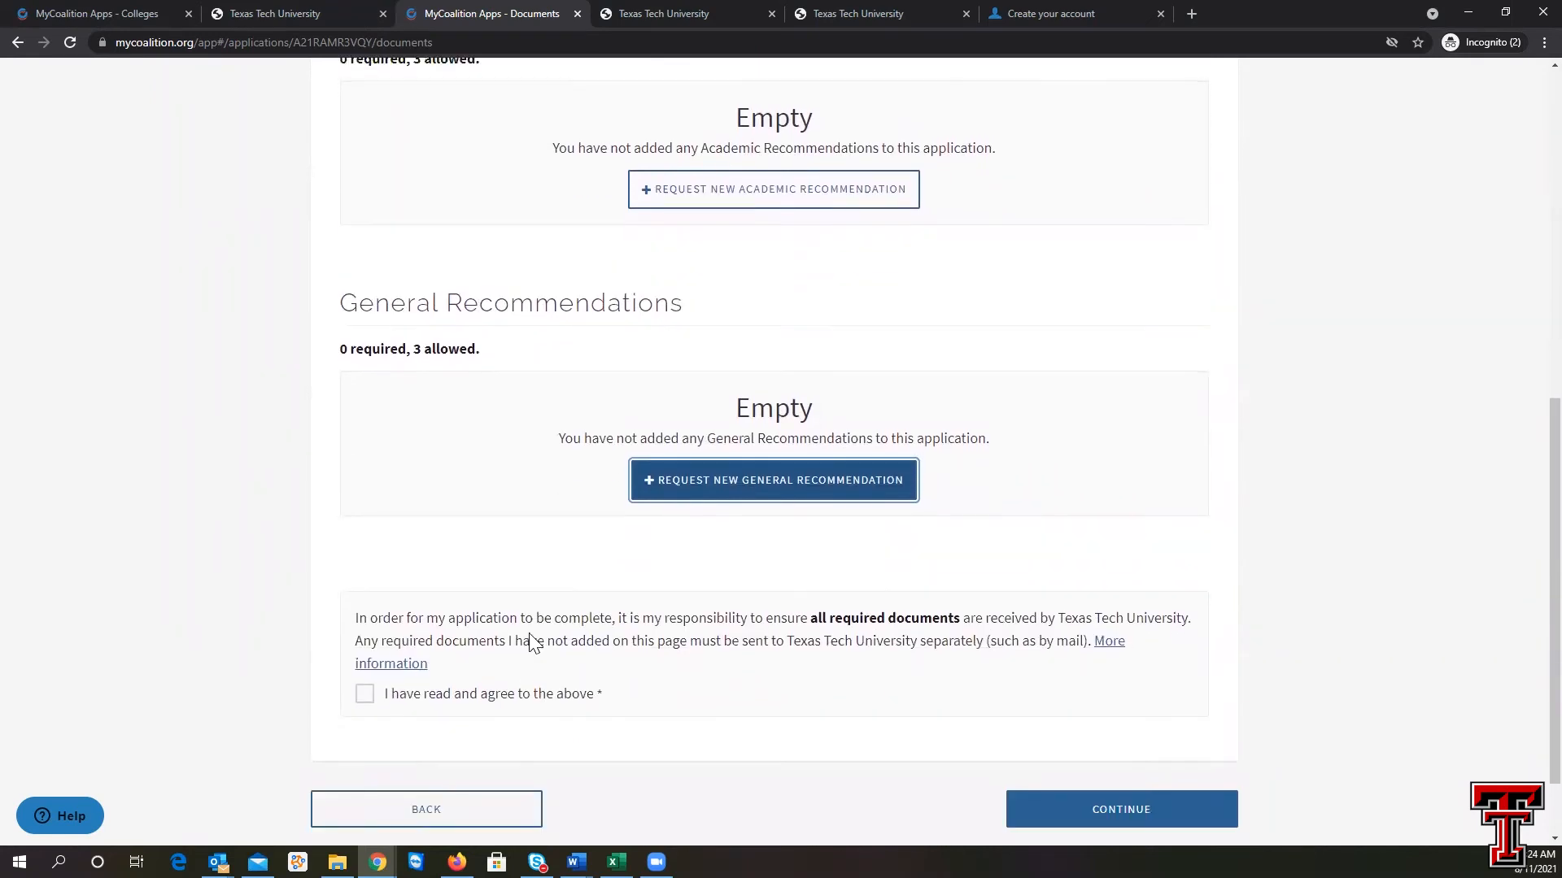
click(537, 692)
click(1108, 789)
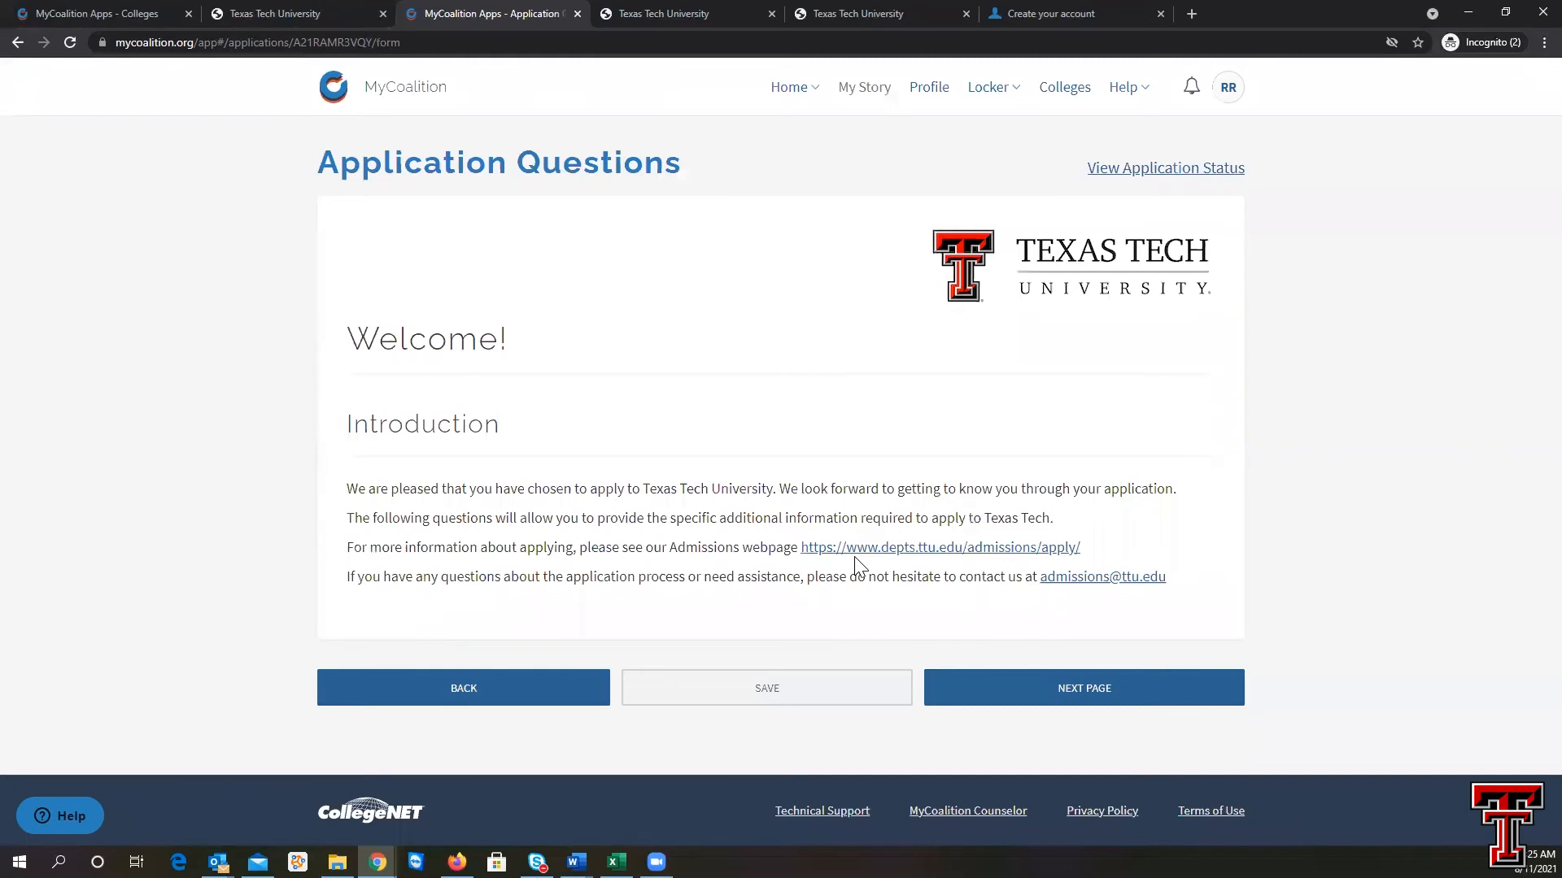
Look at the Texas Tech University information page, and return to the Application Questions to open the General Information page with the Financial Aid questions
click(650, 11)
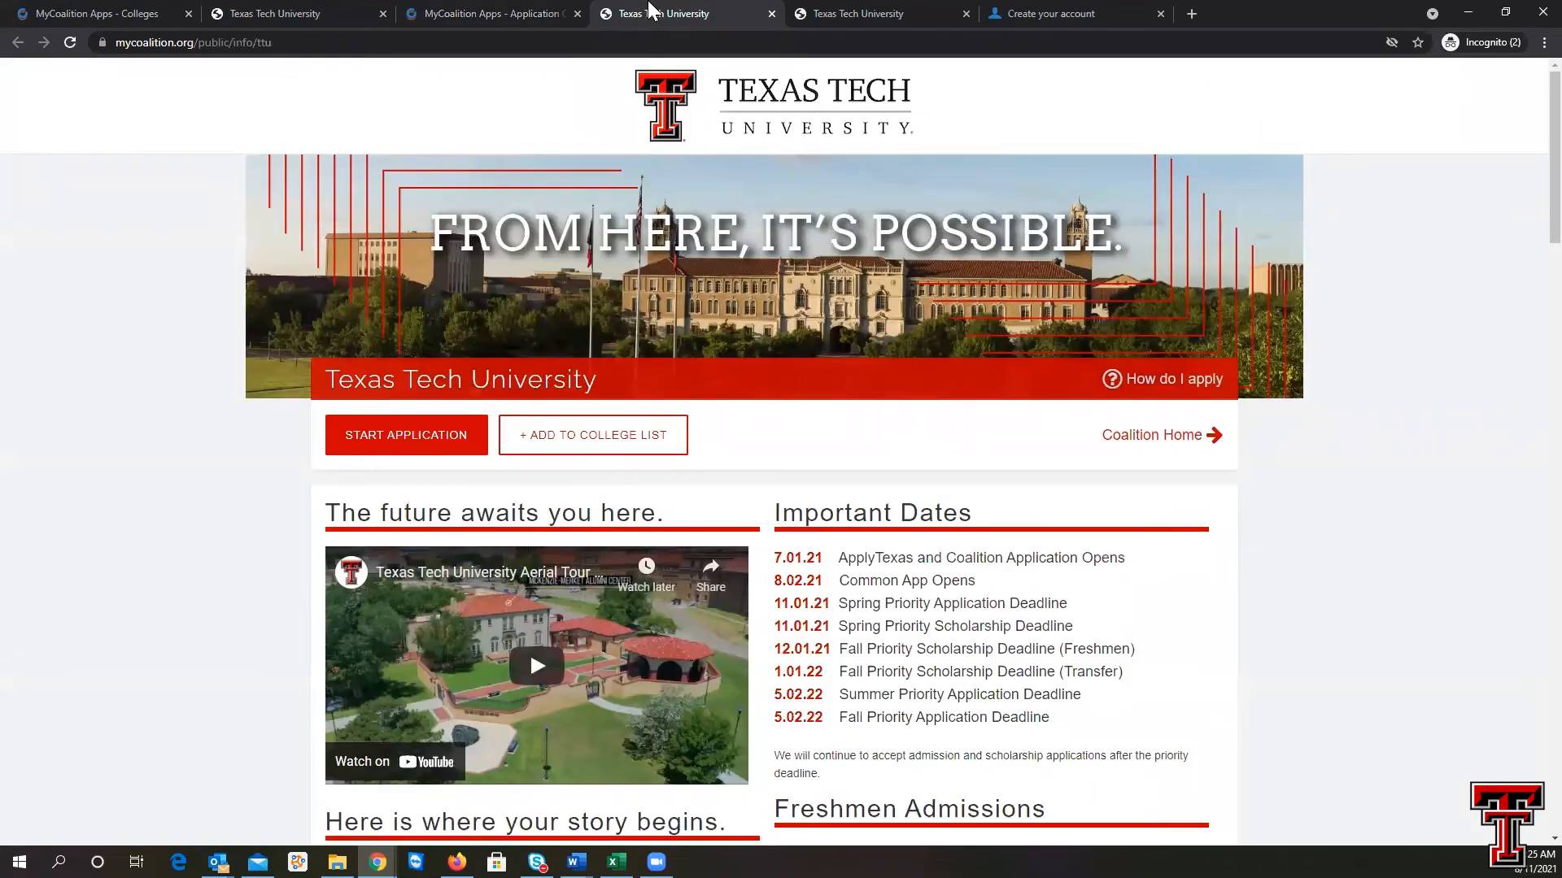
key(ctrl+shift+Tab)
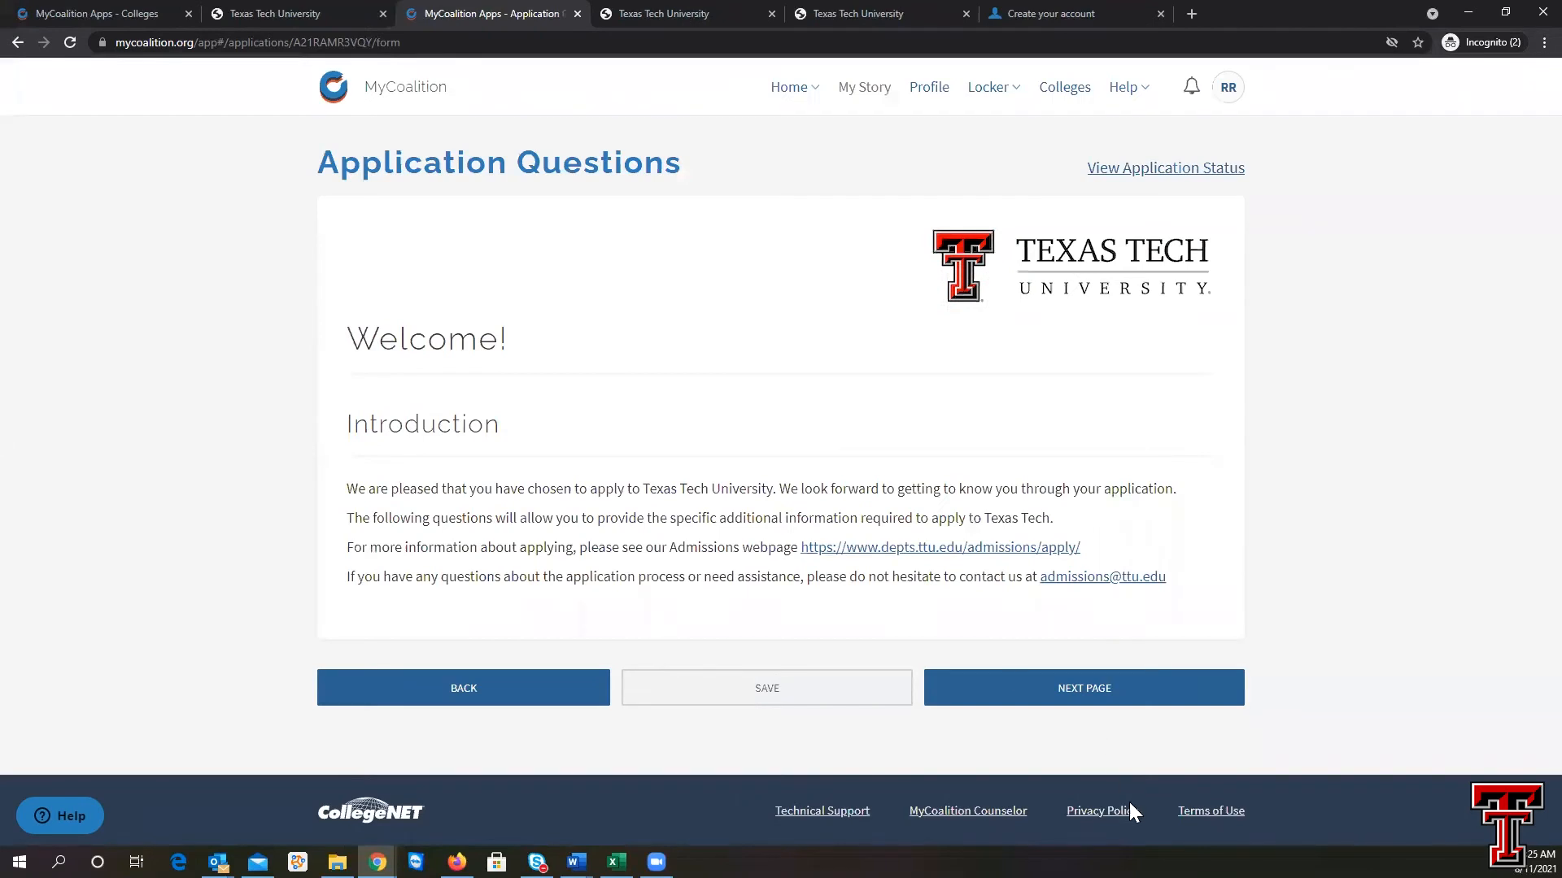
click(1068, 705)
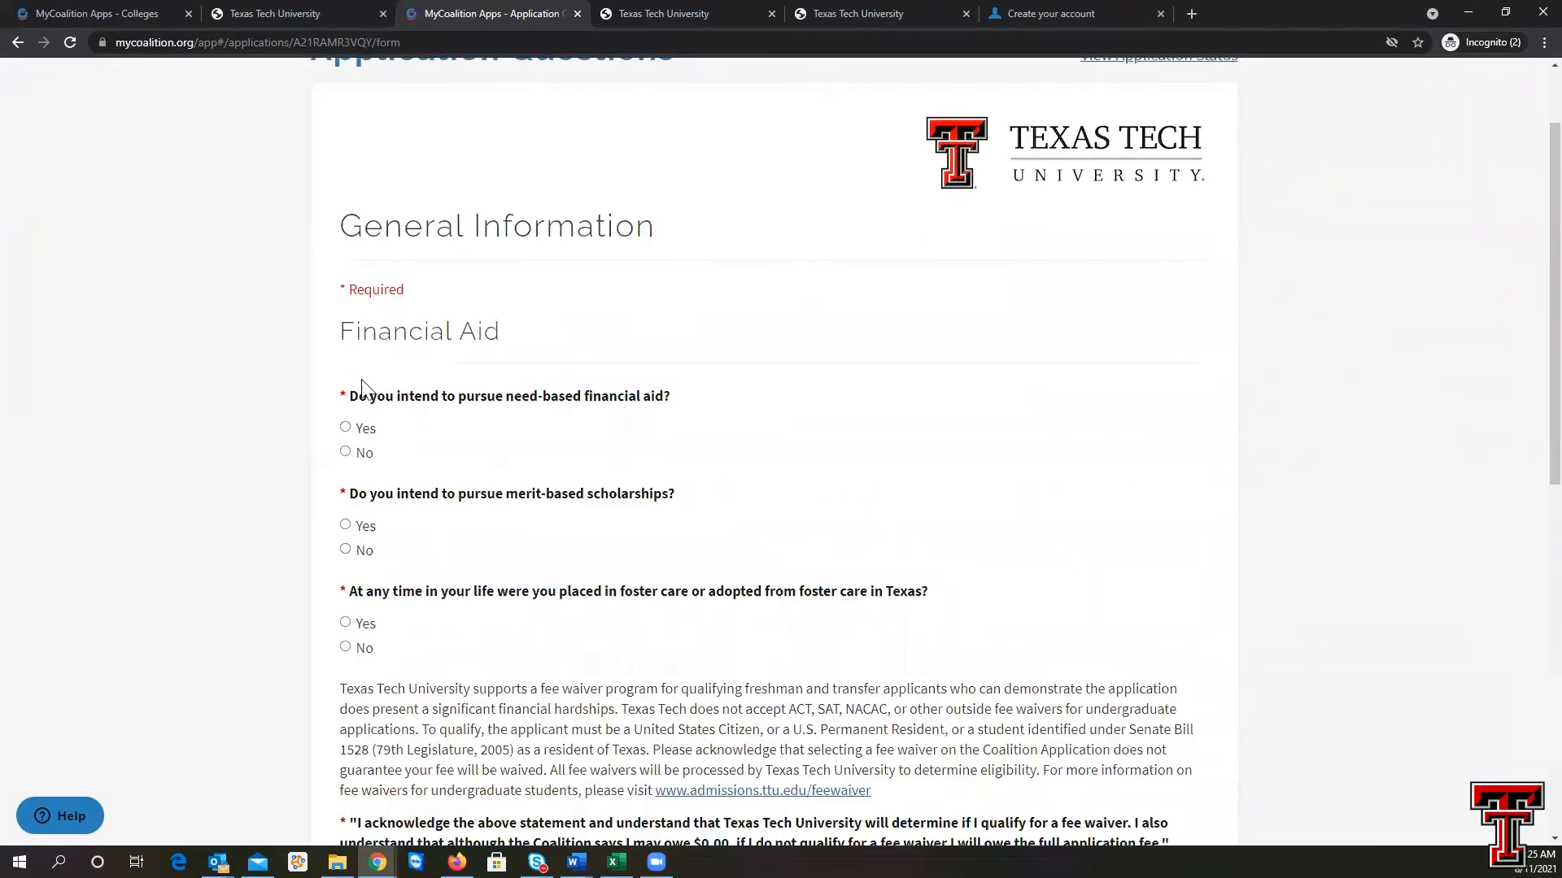
scroll(480, 549, down, 1)
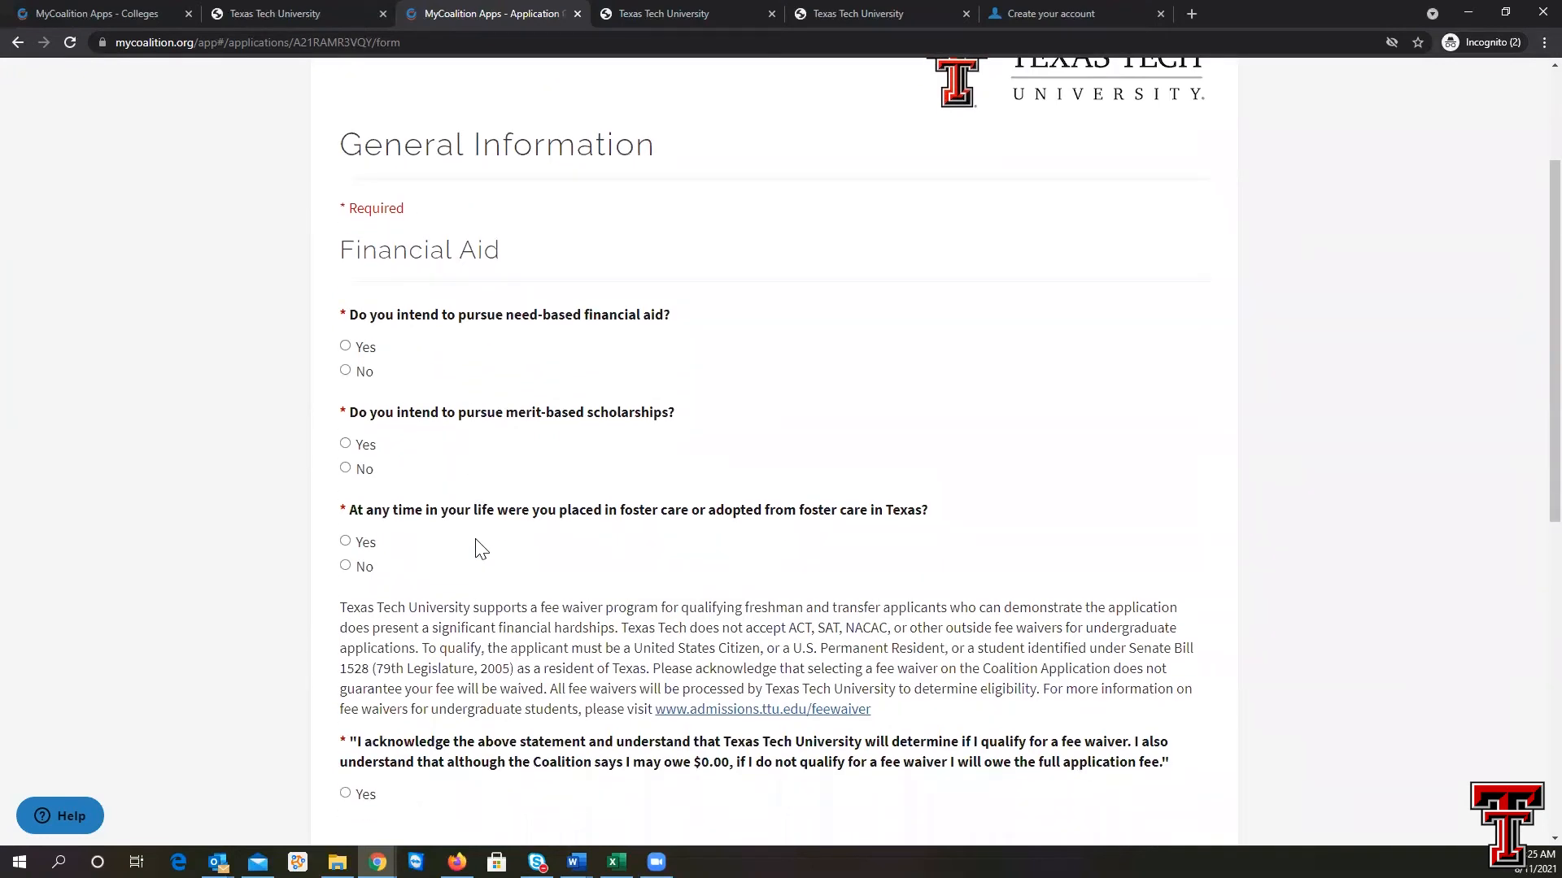
Review the General Information questions on financial aid, fee waiver, Honors College, on-campus housing and SAT/ACT consideration
scroll(480, 549, down, 1)
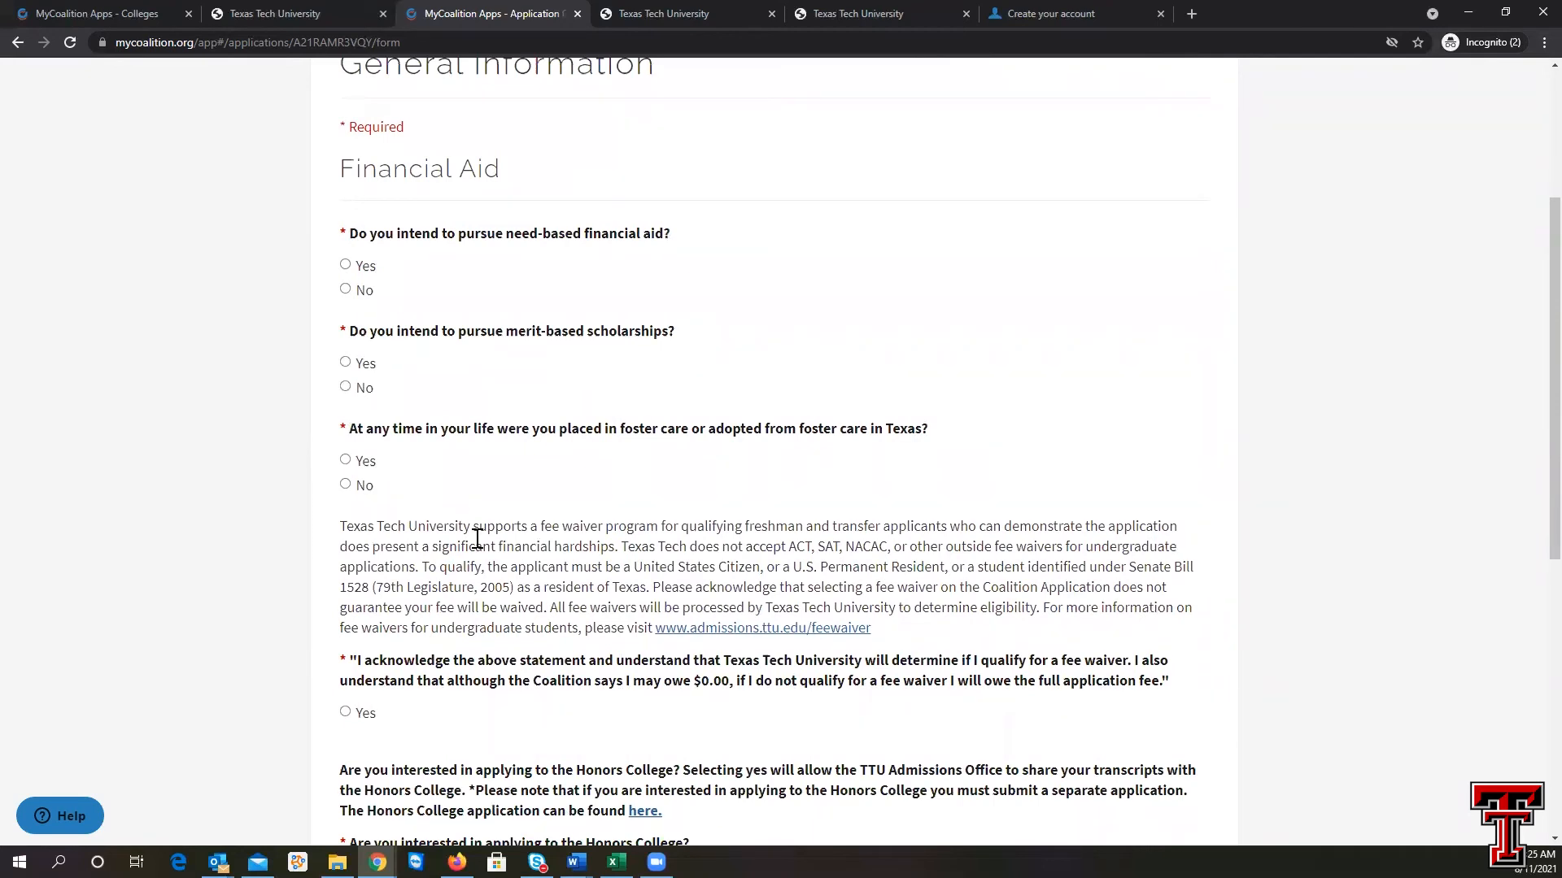
scroll(478, 539, down, 1)
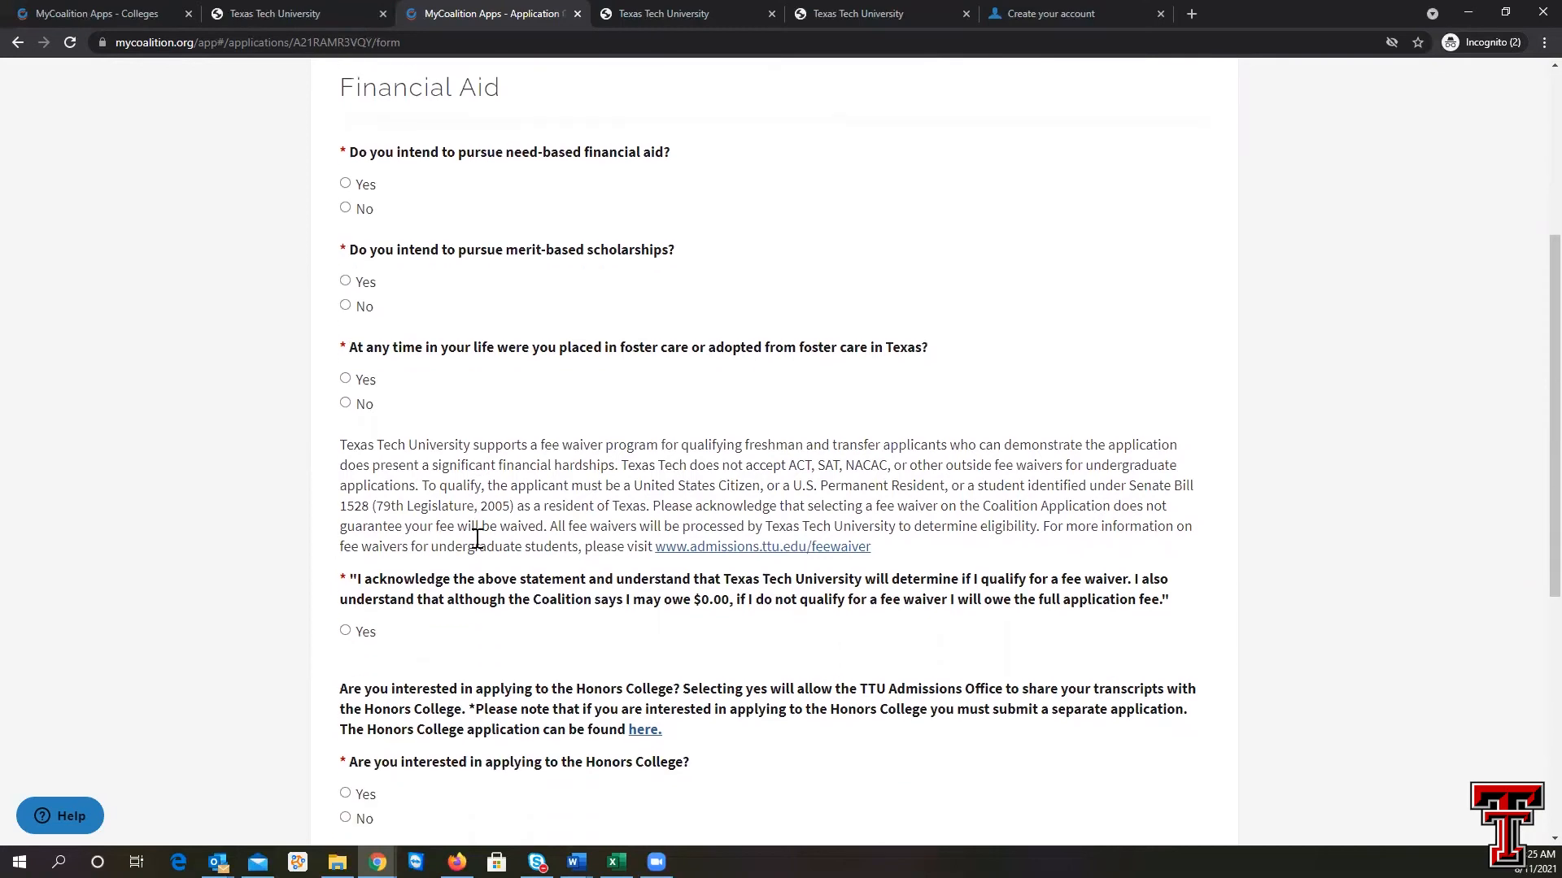
scroll(479, 544, down, 1)
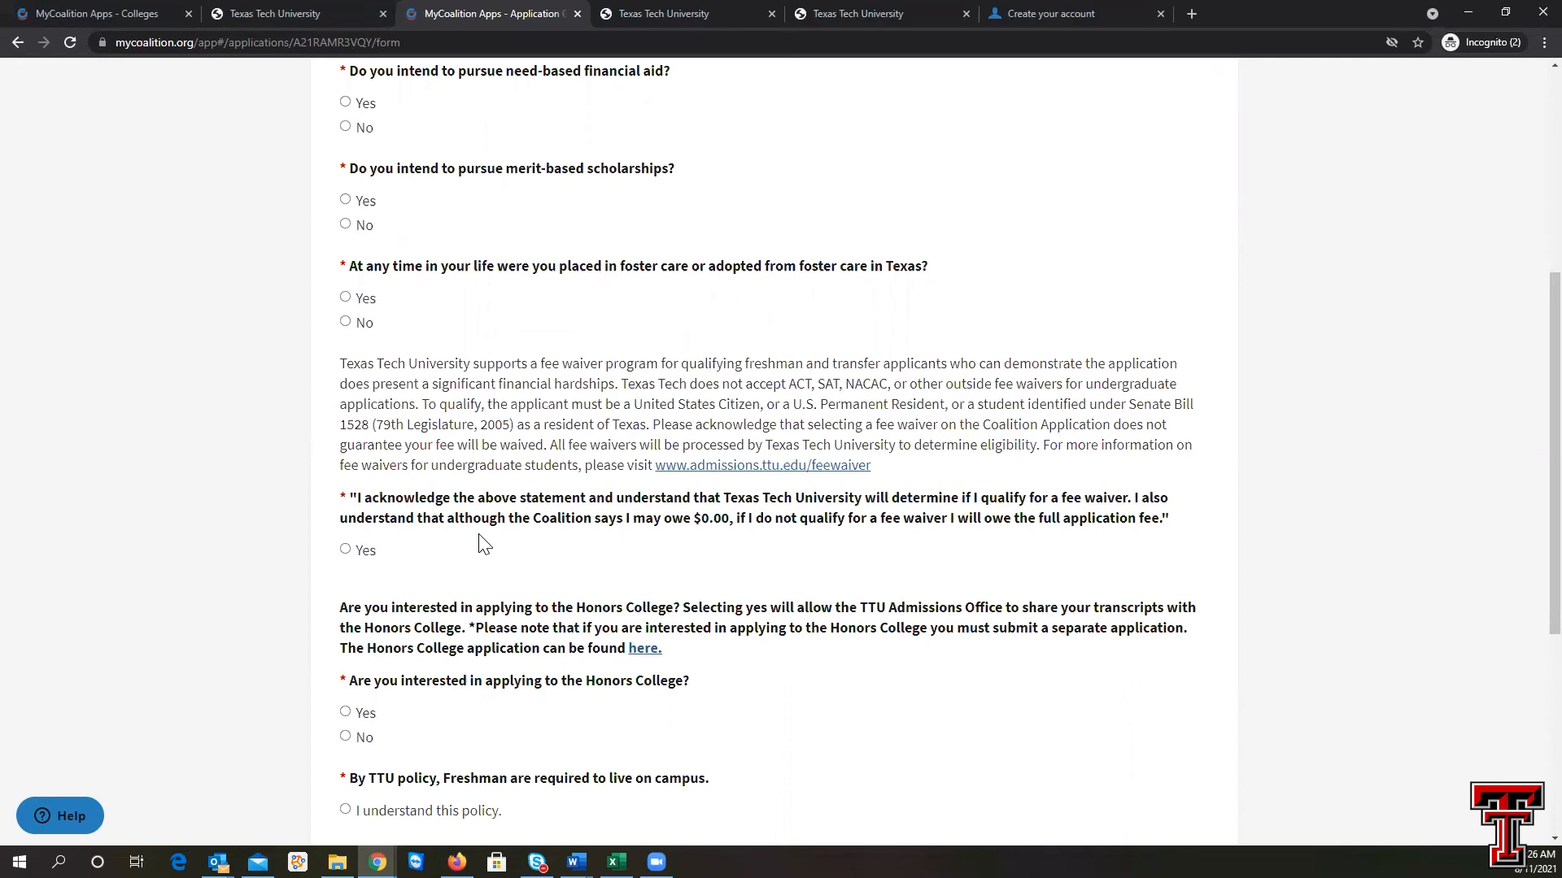
scroll(456, 529, down, 1)
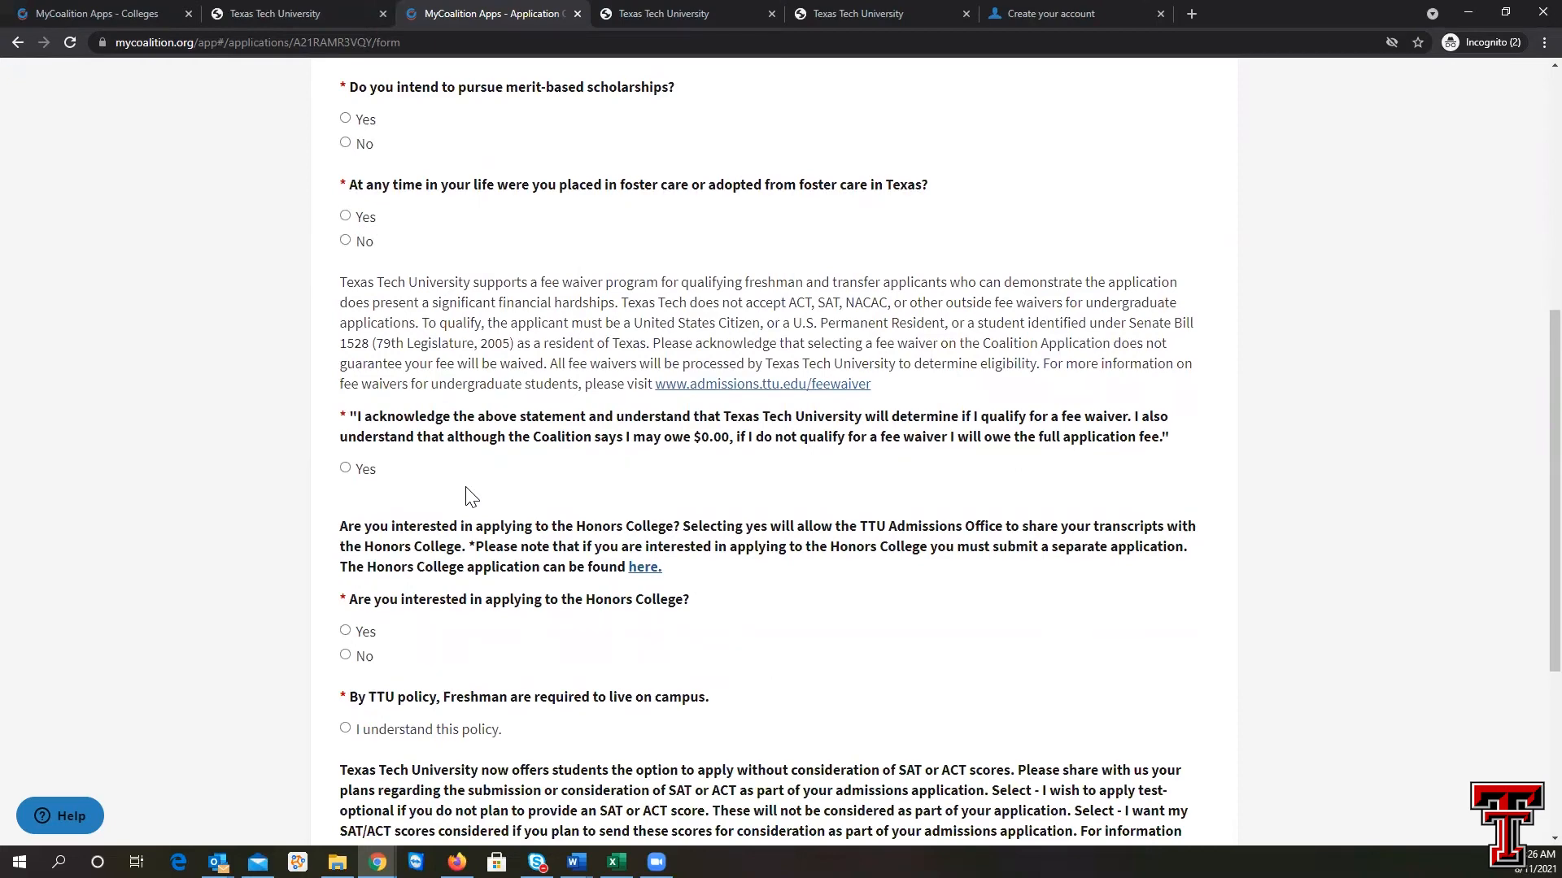
scroll(470, 496, down, 1)
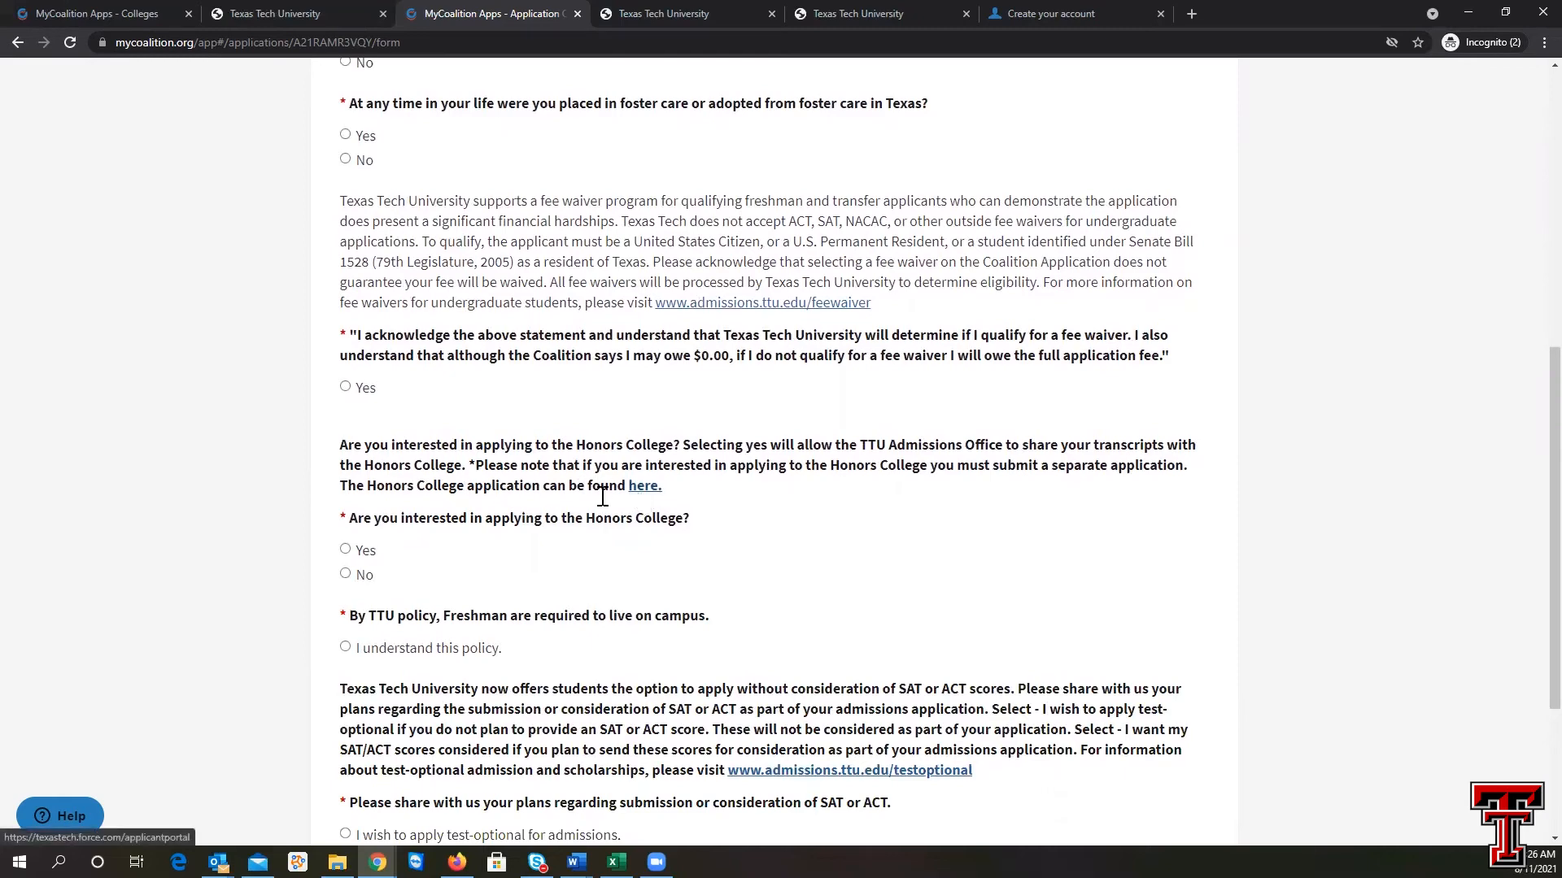
scroll(500, 523, down, 1)
scroll(499, 523, down, 2)
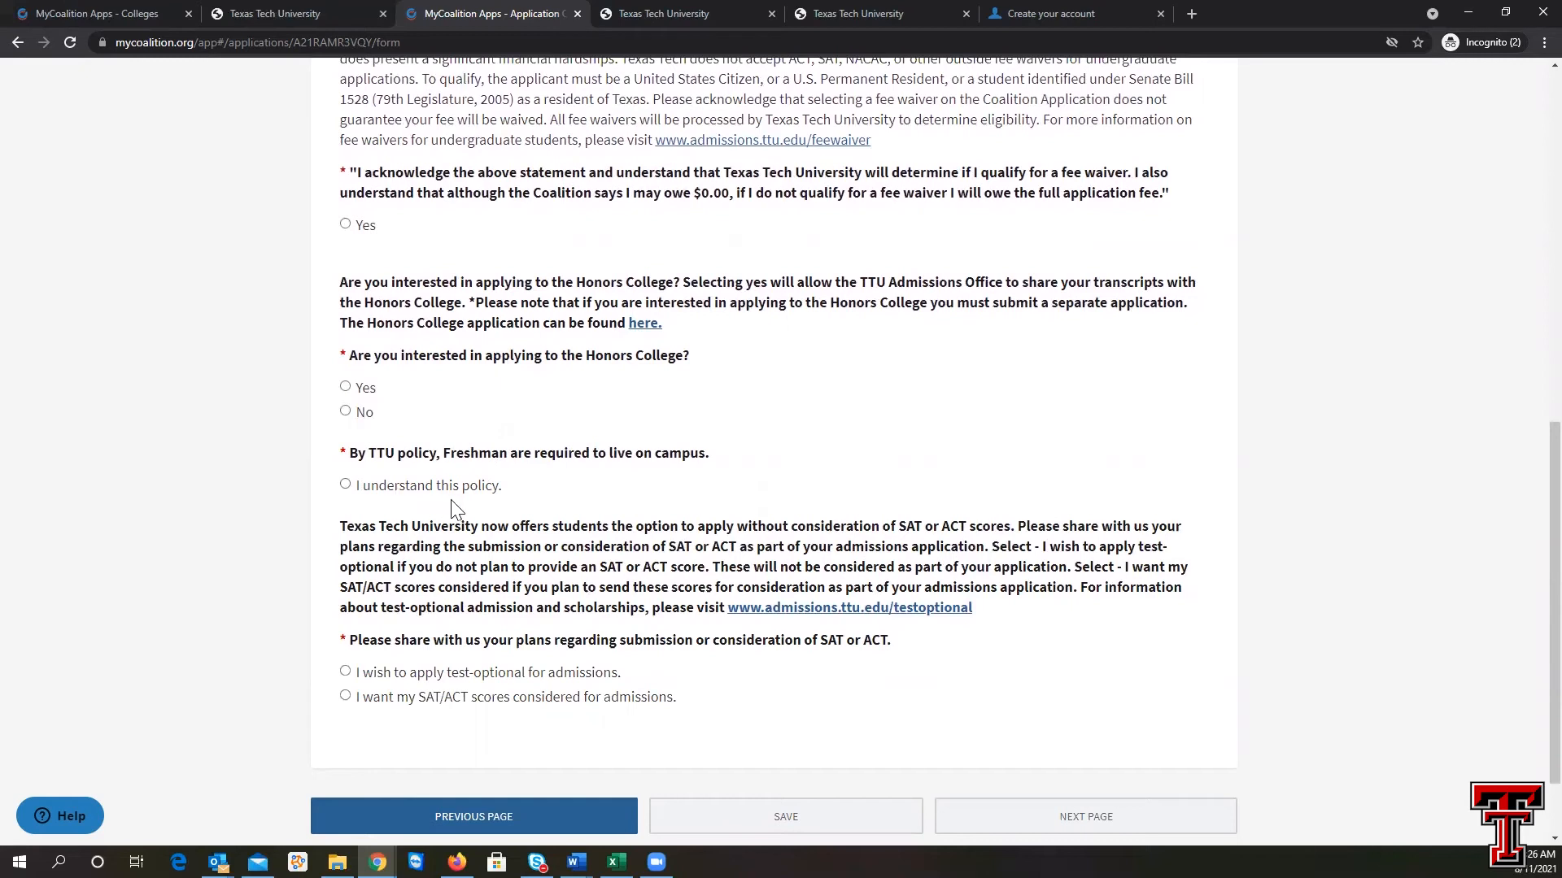
scroll(453, 500, down, 1)
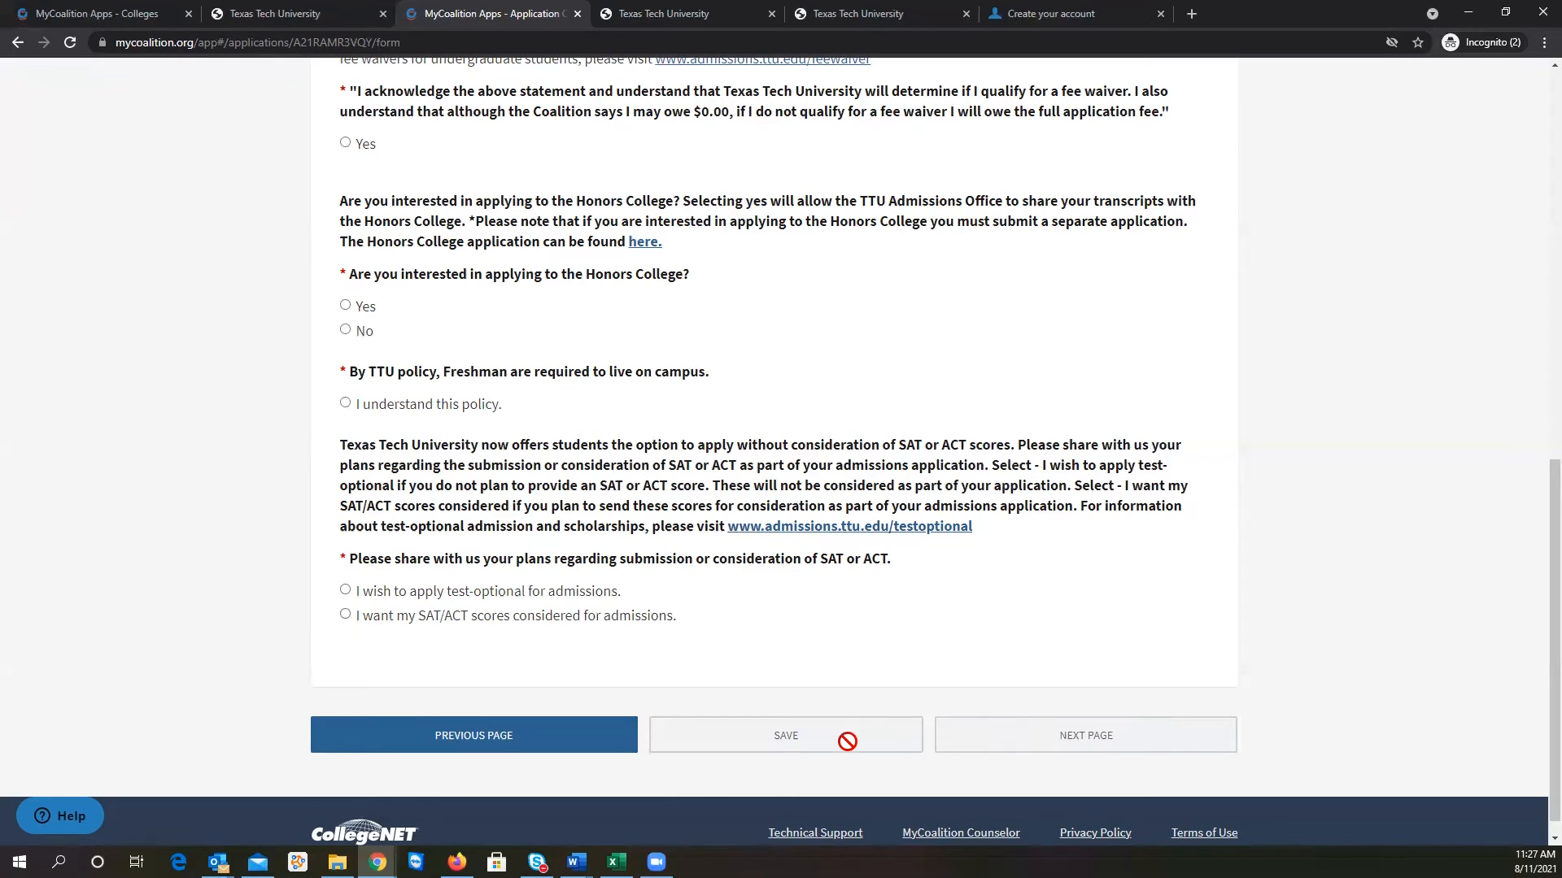
Answer Yes to need-based aid and merit-based scholarships, No to Texas foster care, and acknowledge the fee waiver statement
scroll(520, 627, up, 8)
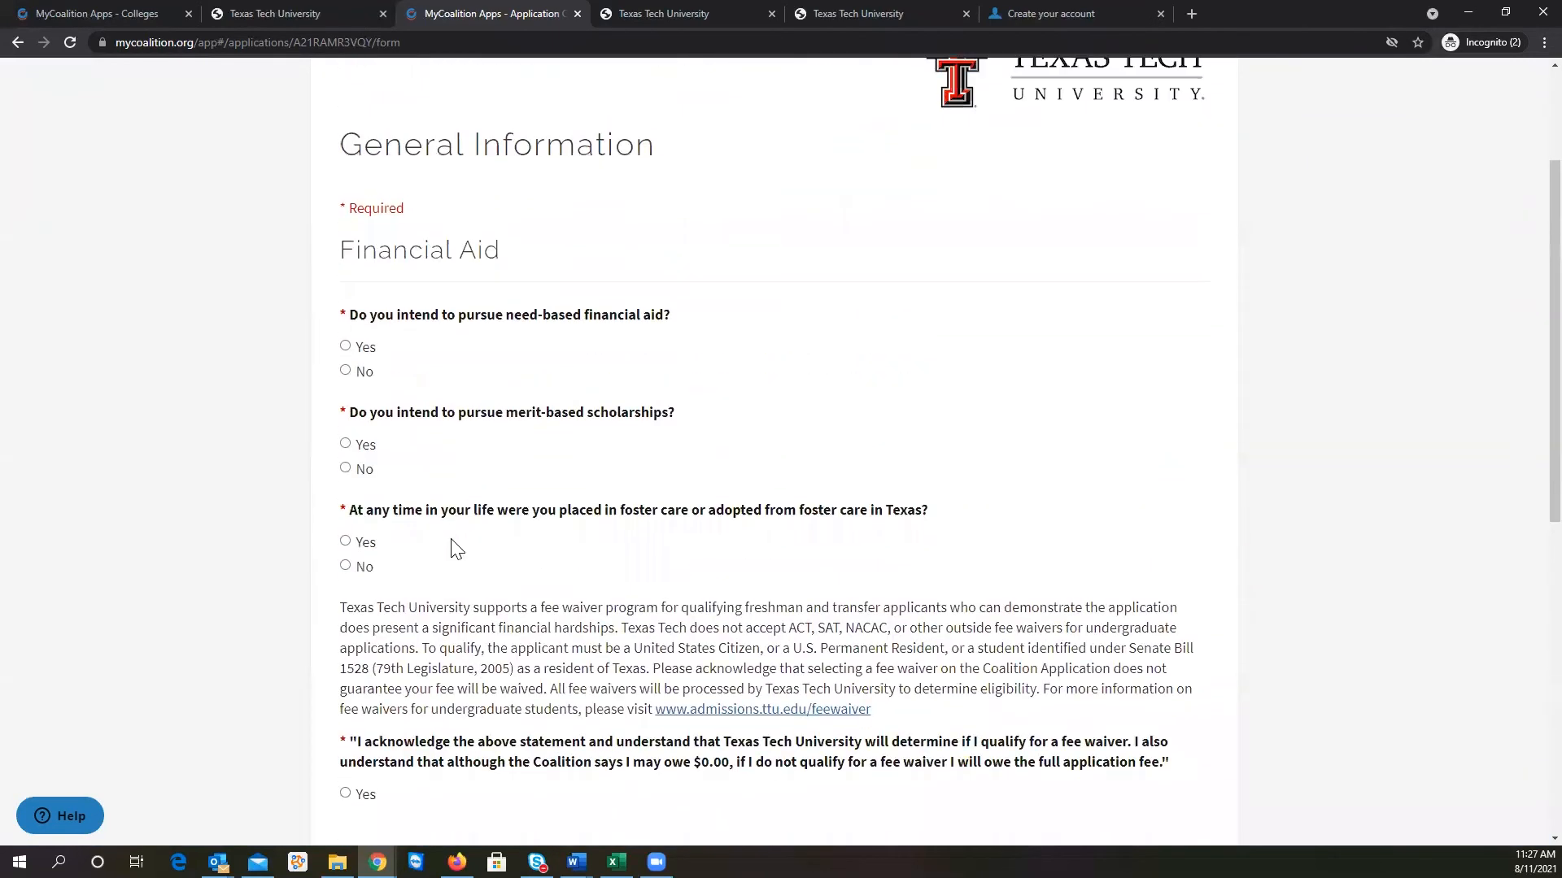
click(346, 347)
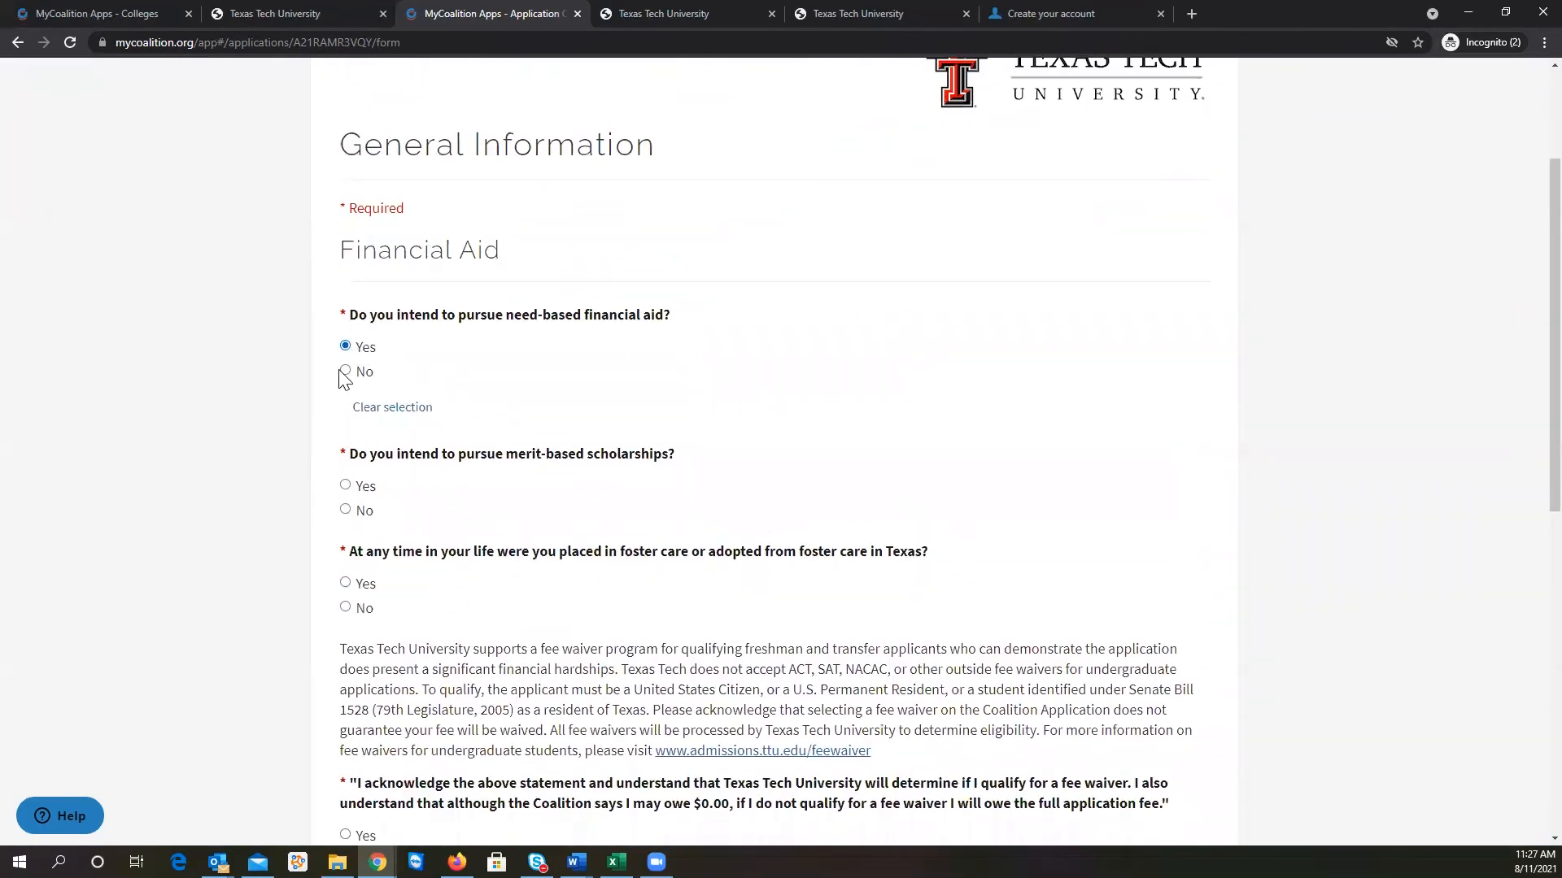
click(346, 485)
scroll(350, 488, down, 2)
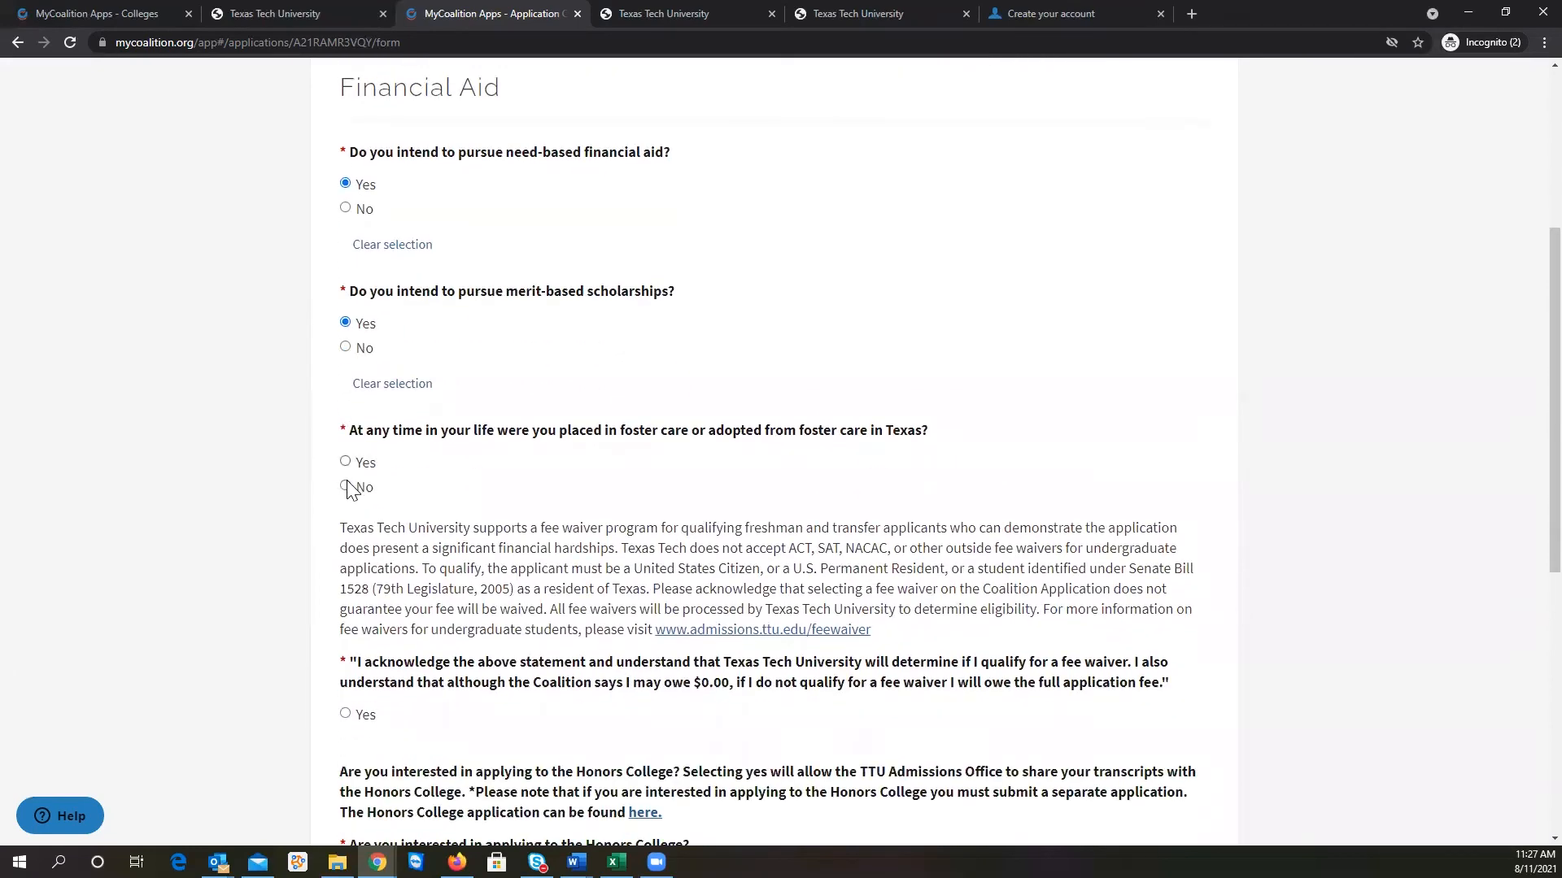
click(350, 488)
scroll(348, 498, down, 3)
click(347, 509)
Answer Yes to Honors College interest, accept the campus housing policy, choose test-optional admissions and continue to the Residency page
scroll(347, 513, down, 2)
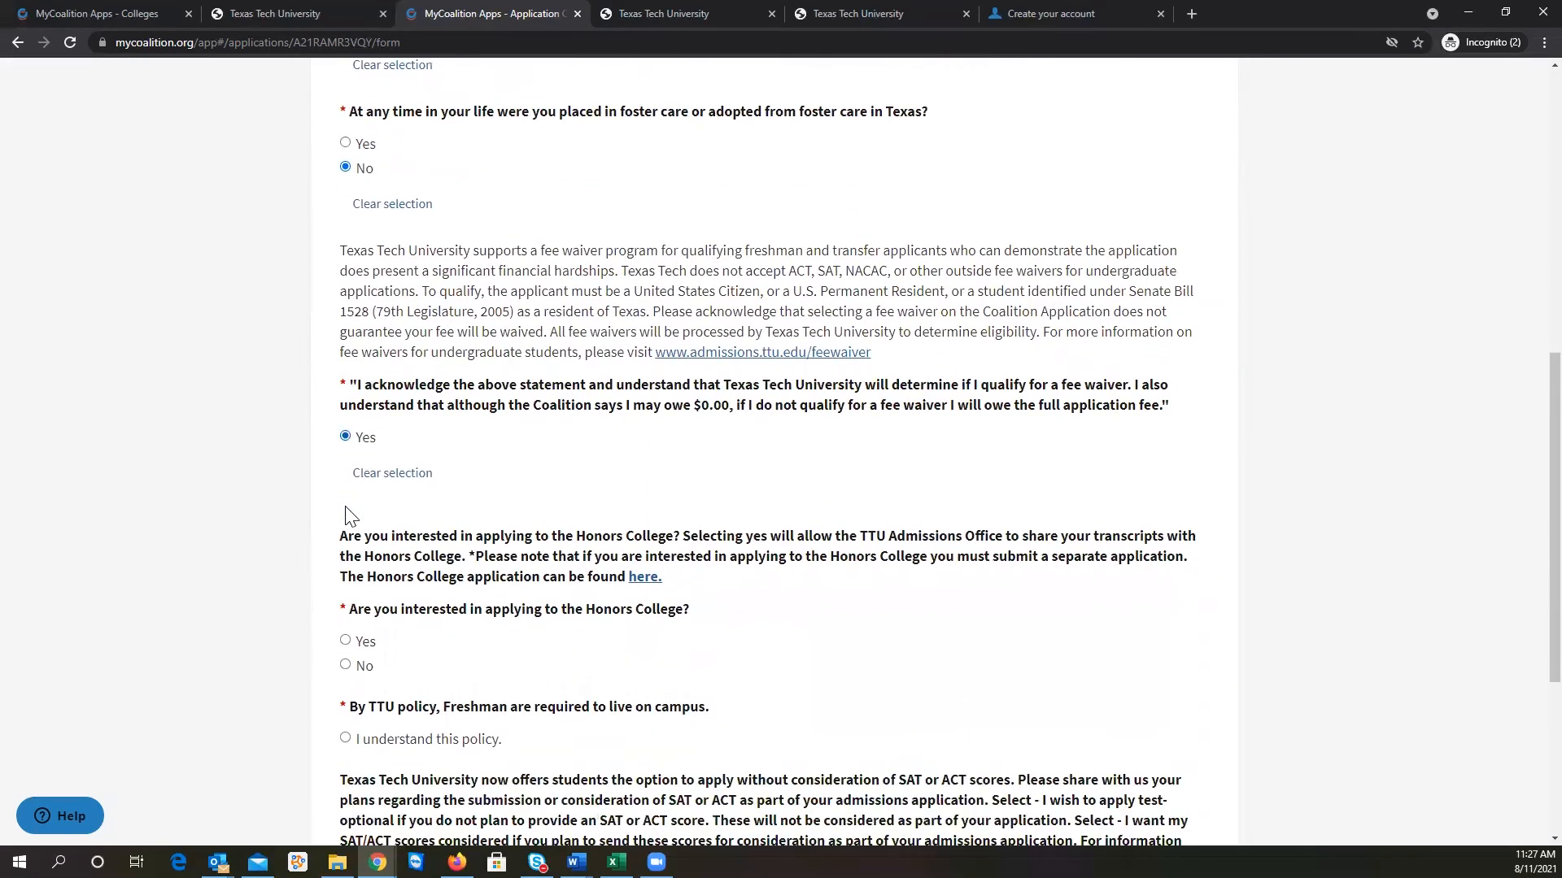
click(346, 553)
scroll(349, 554, down, 3)
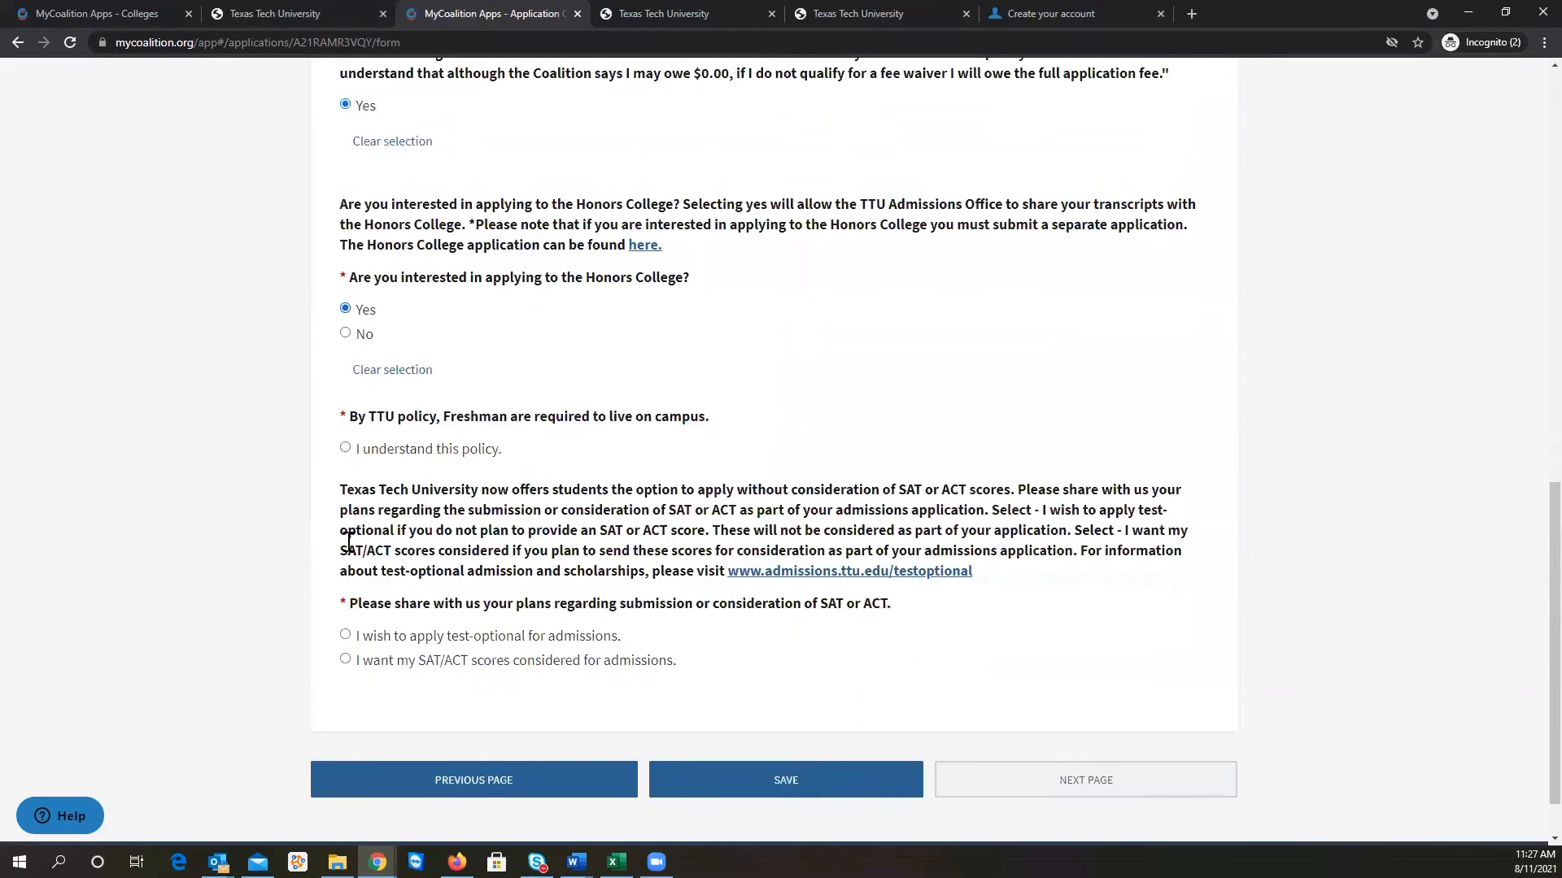
click(346, 449)
scroll(349, 533, down, 1)
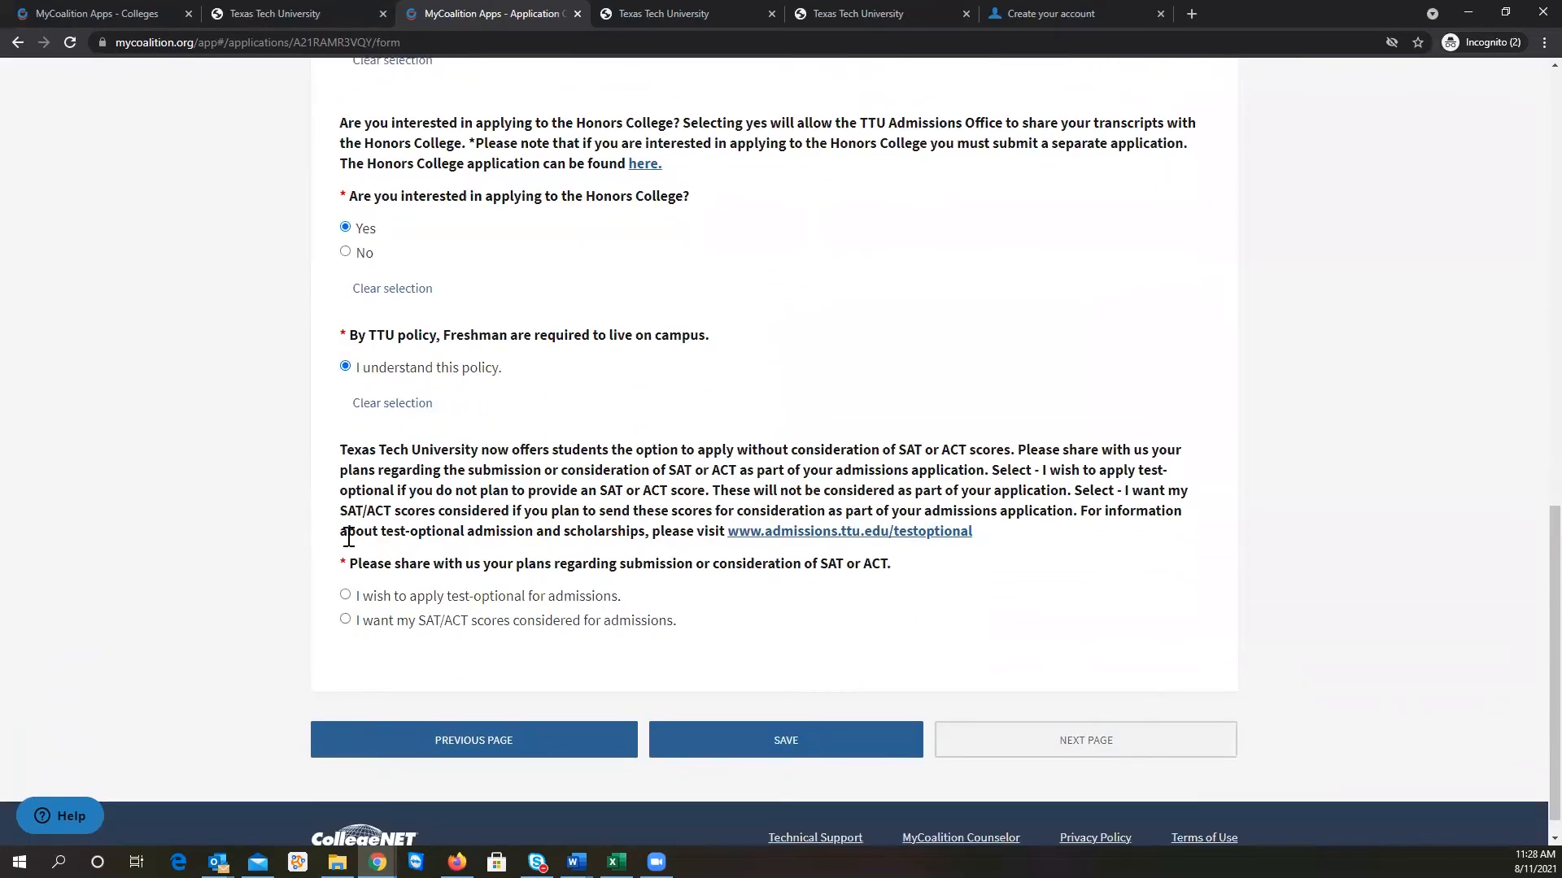
click(347, 596)
click(992, 781)
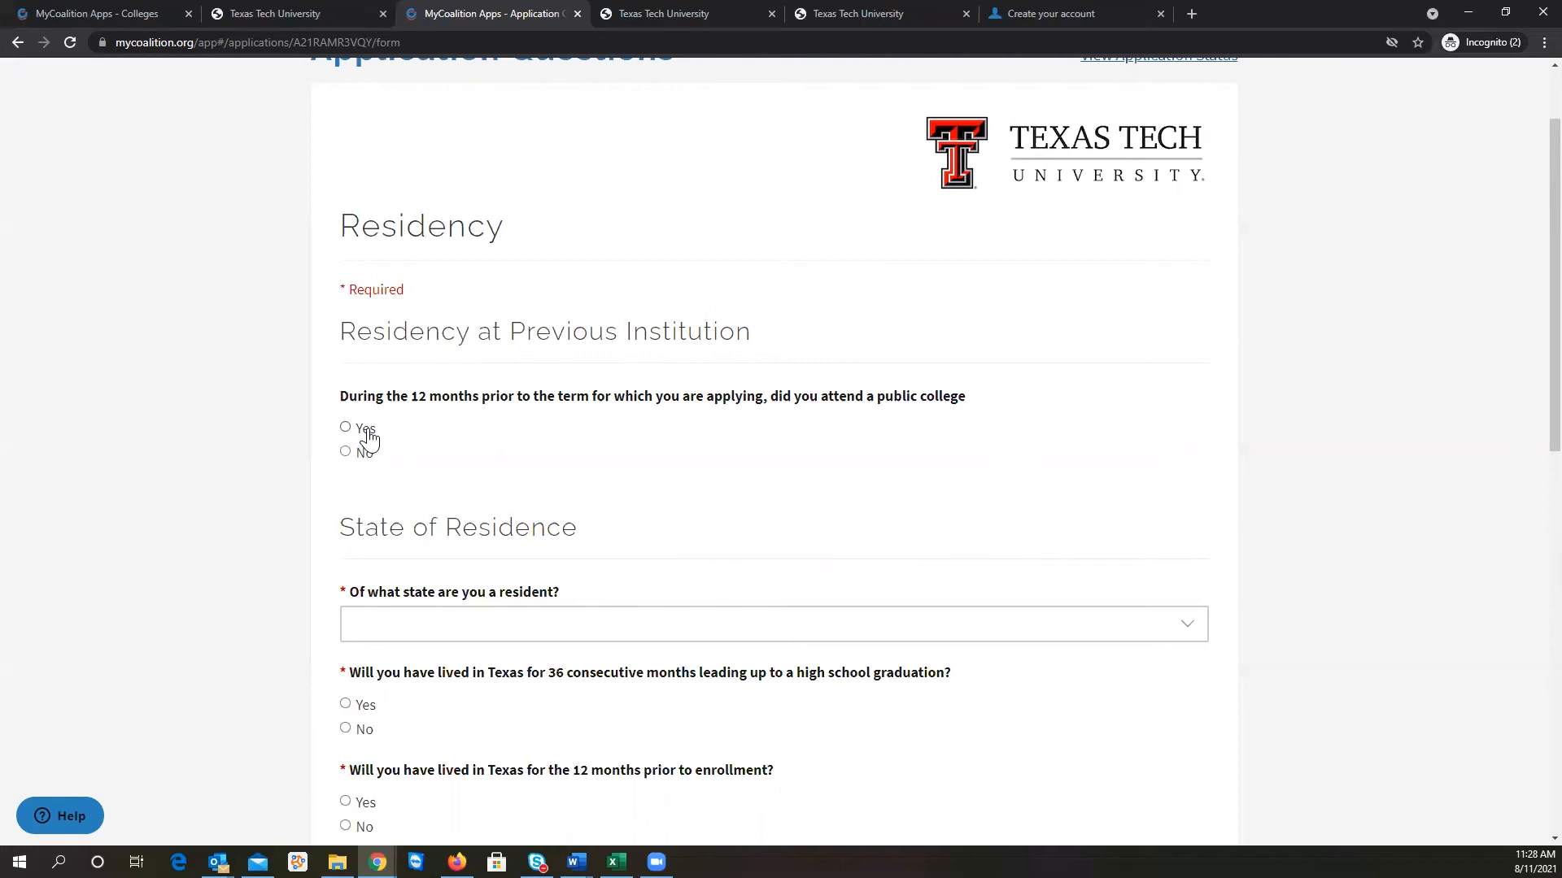
Answer Yes to attending a public college, enter South Plains College as the last one attended and mark Fall 2022 as an enrolled term
click(367, 433)
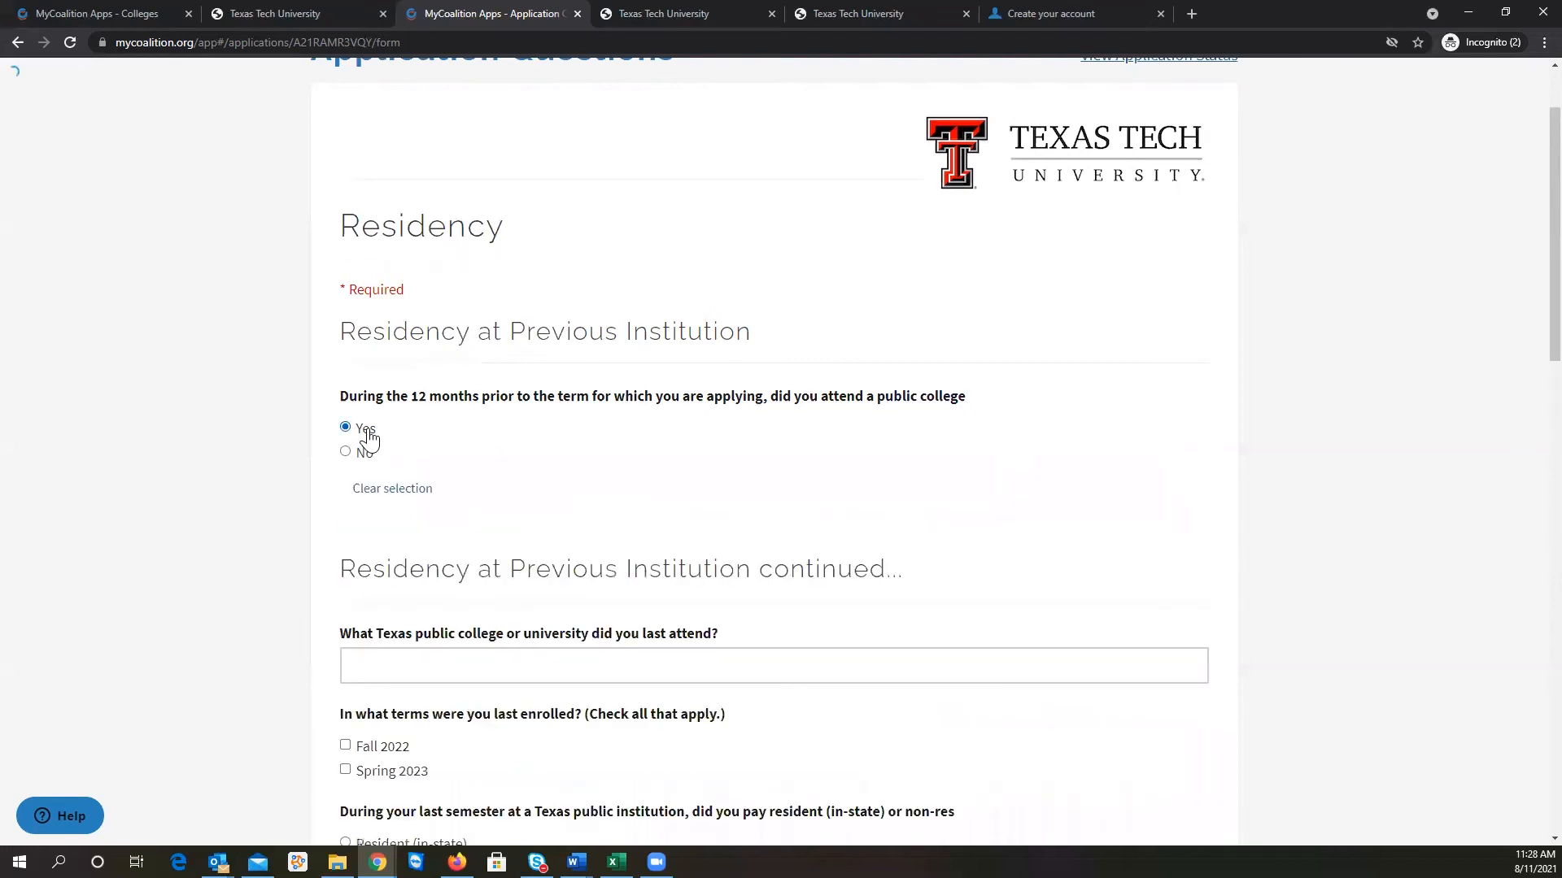
scroll(368, 437, down, 2)
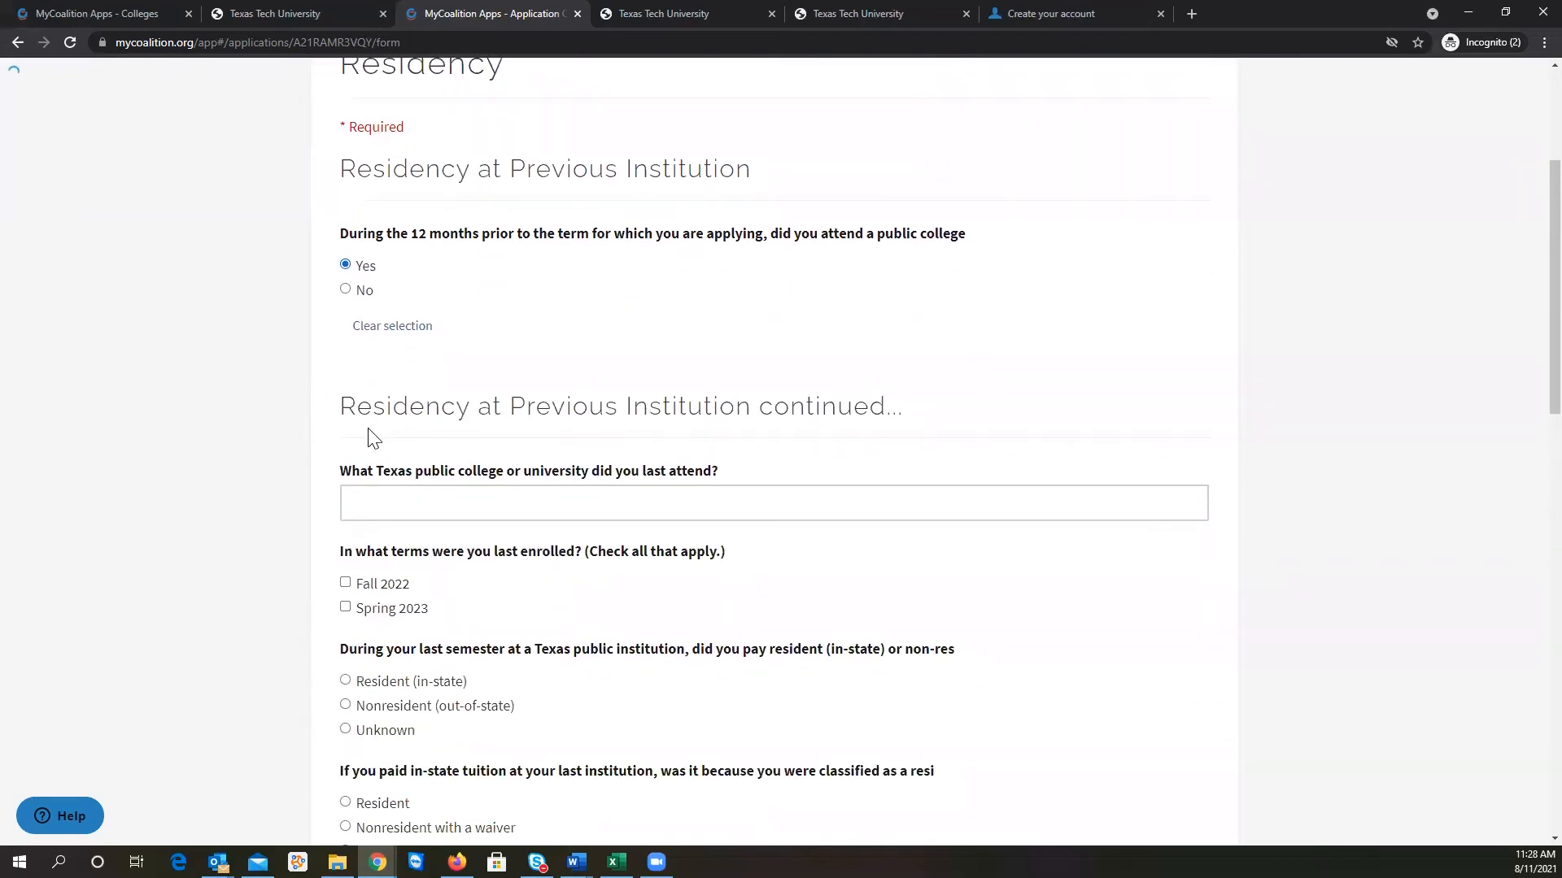
click(416, 488)
text(Sout)
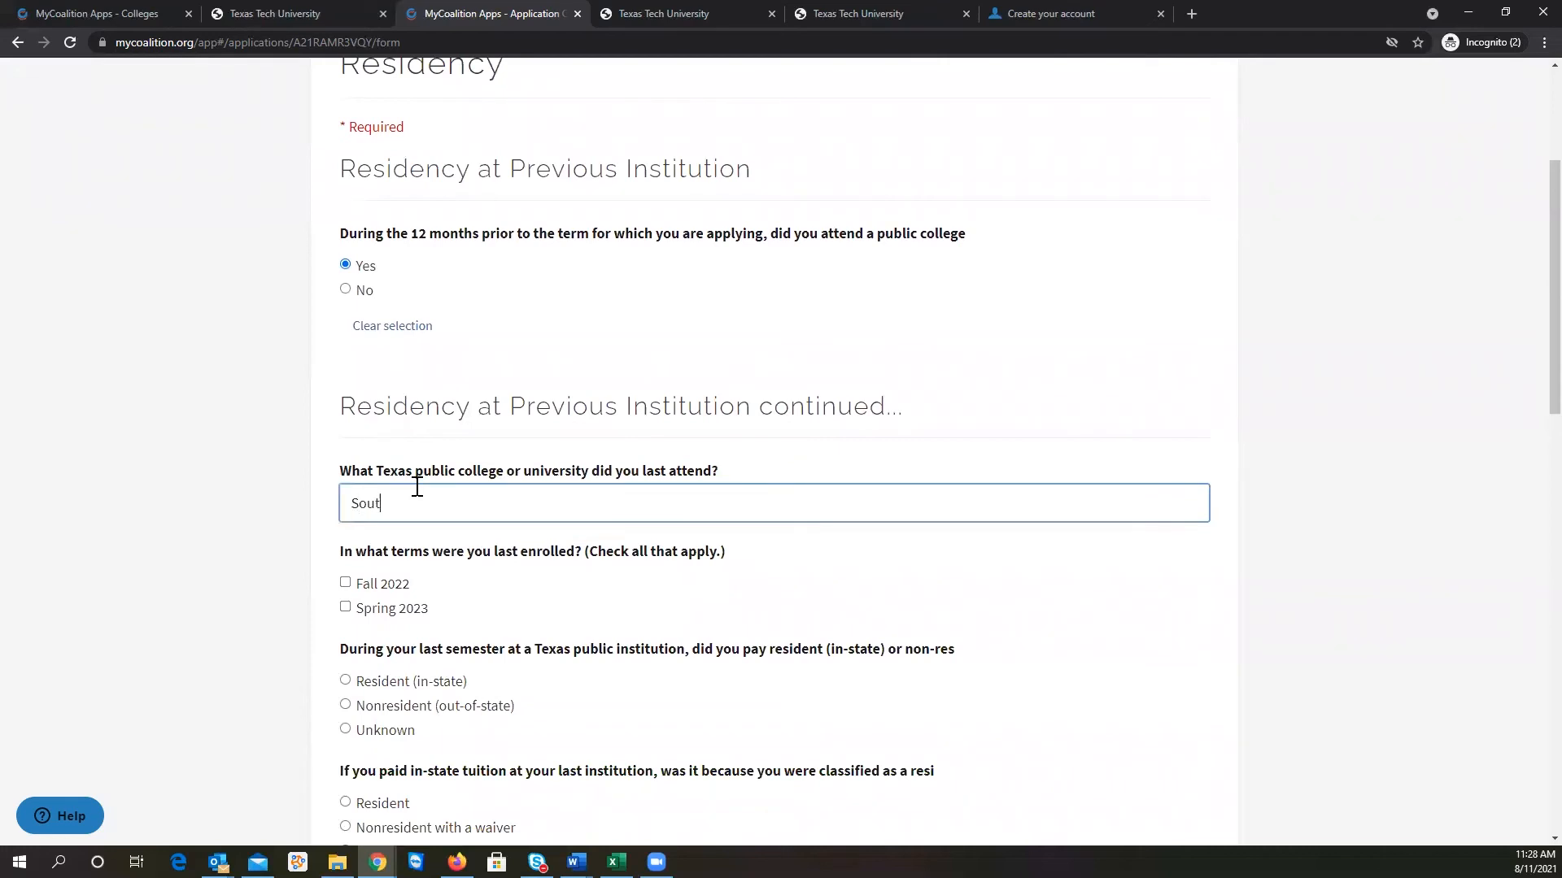
text(h Plains College)
scroll(500, 537, down, 1)
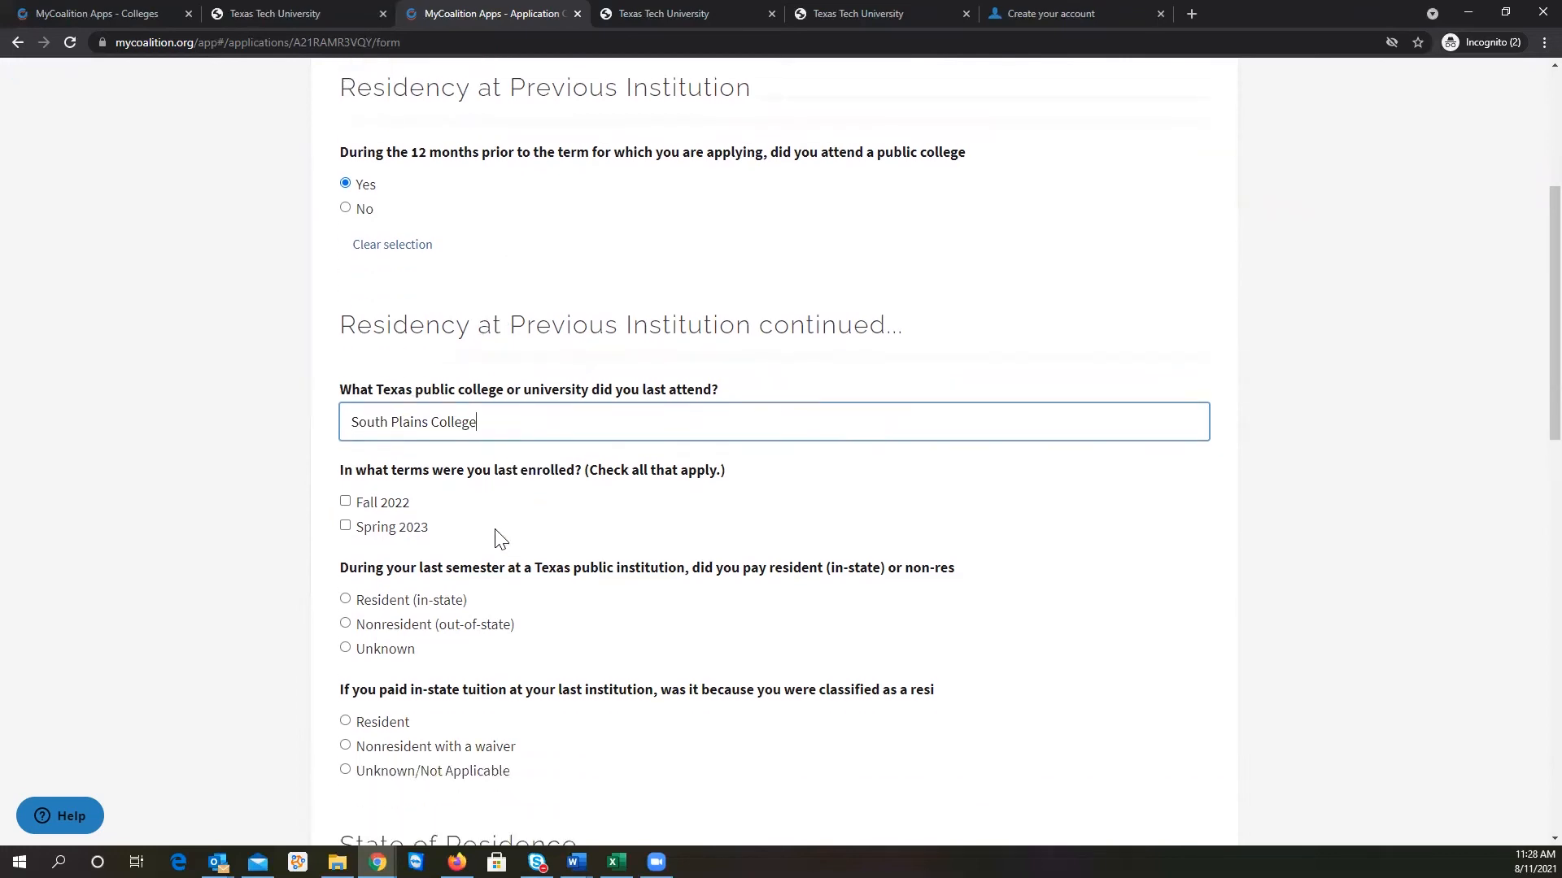
click(376, 505)
Set the last semester's tuition to Resident (in-state) and the reason for in-state tuition to Resident
scroll(401, 506, down, 1)
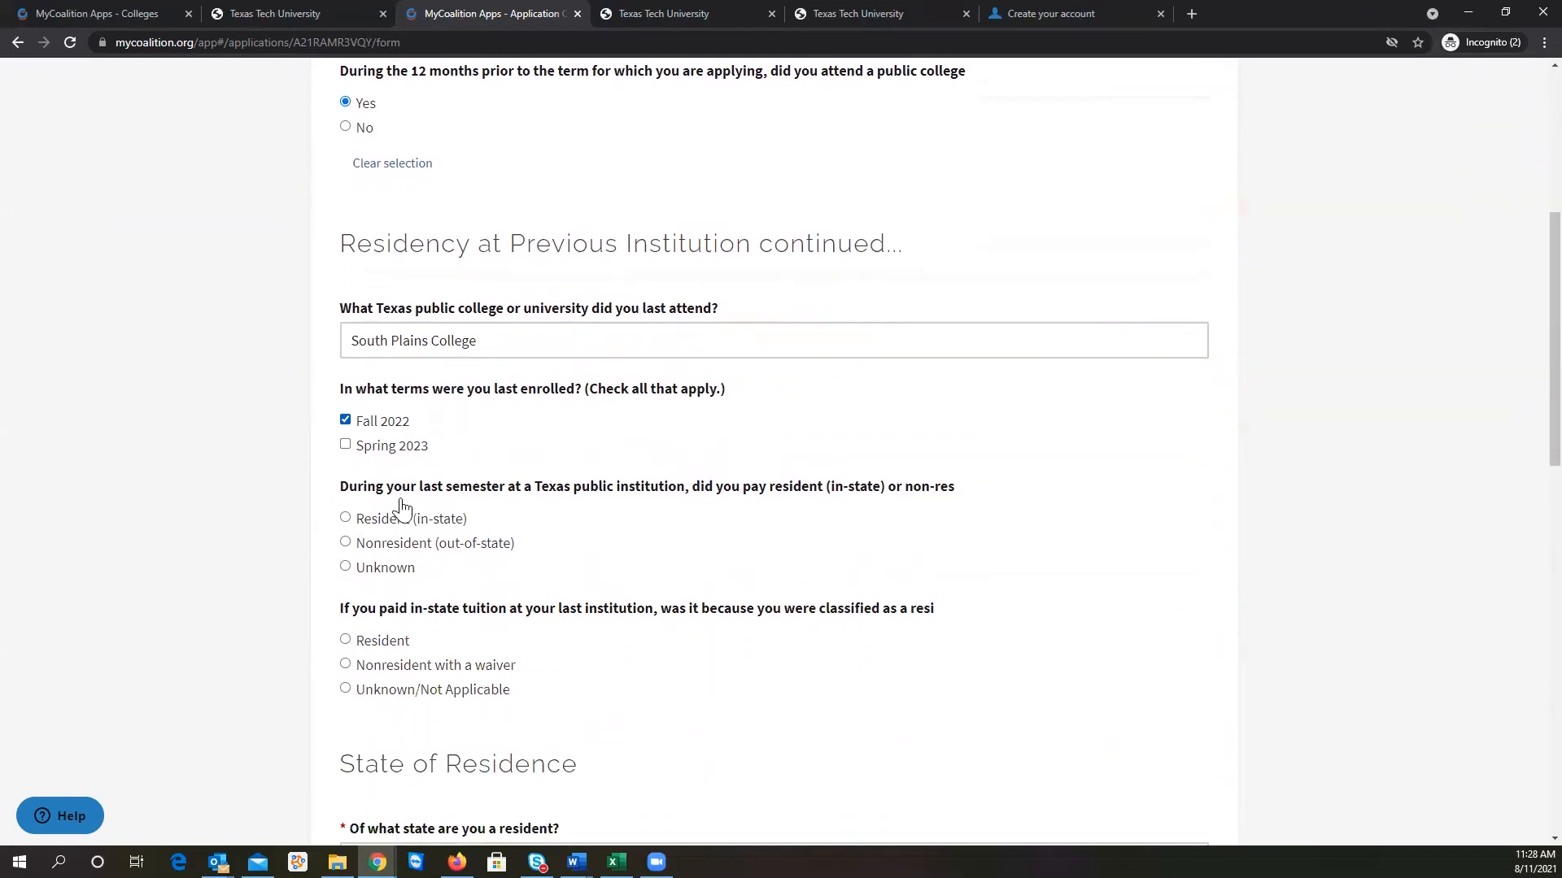
click(402, 521)
scroll(403, 524, down, 2)
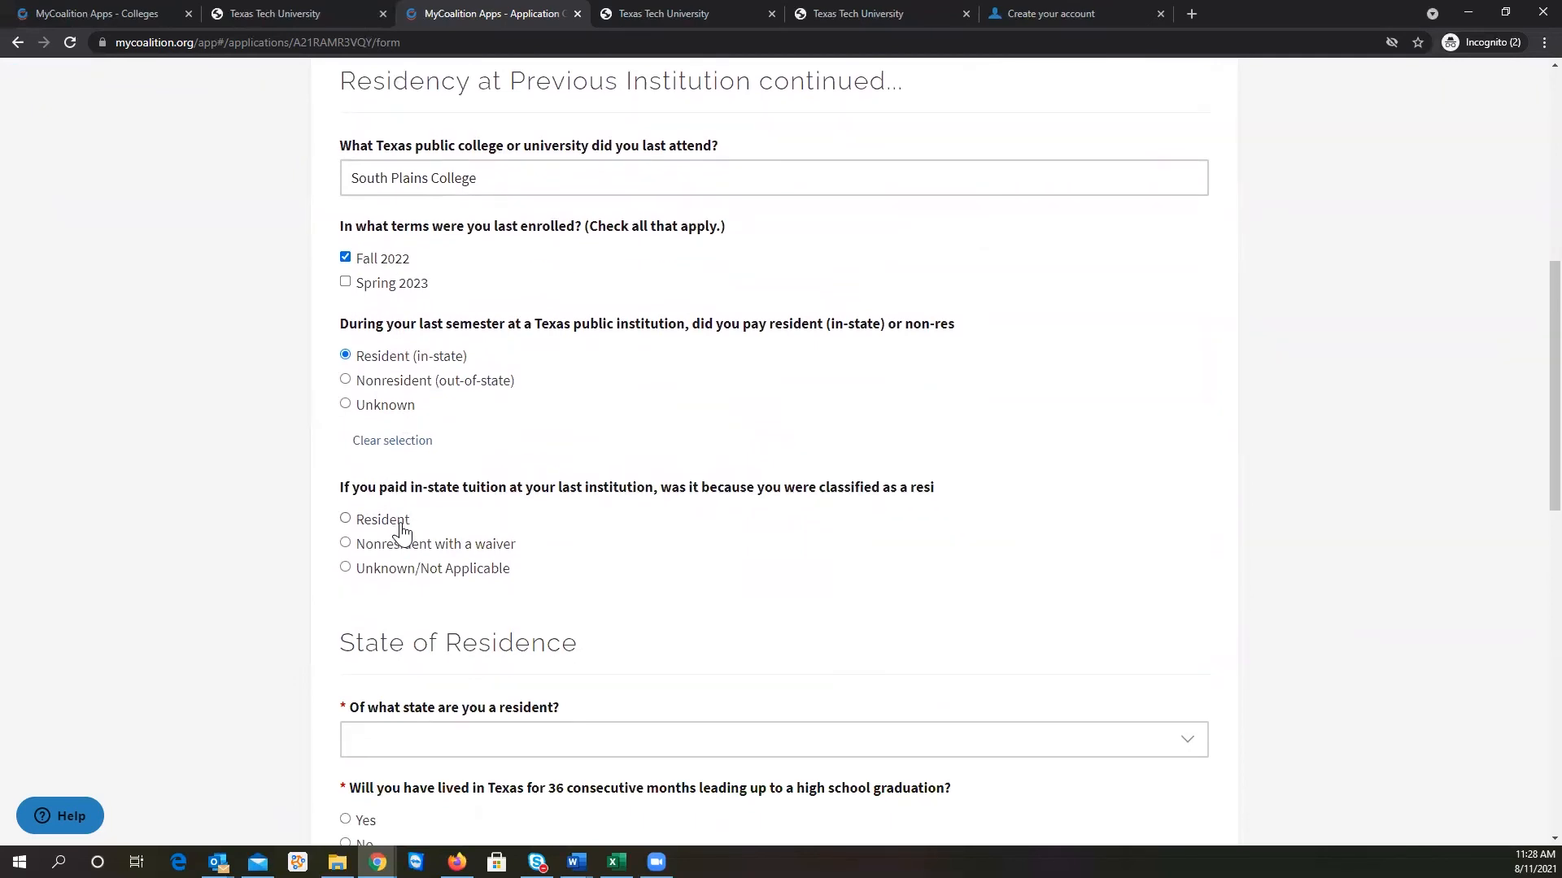
click(401, 525)
Choose Texas as the state of residence and answer Yes to both the 36-month and 12-month Texas residency questions
scroll(431, 524, down, 3)
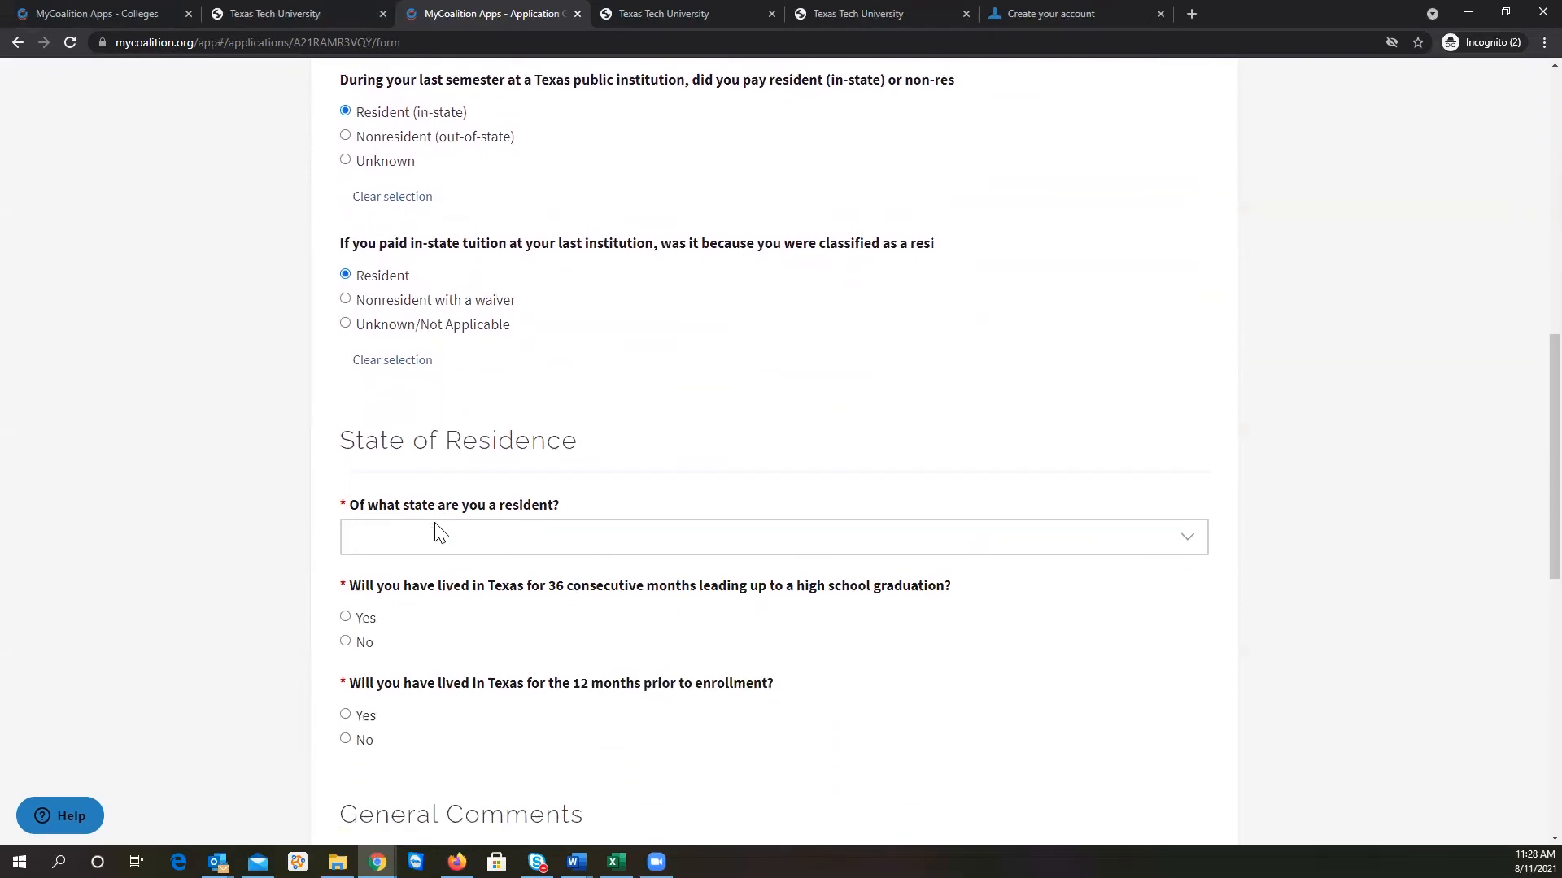
click(437, 530)
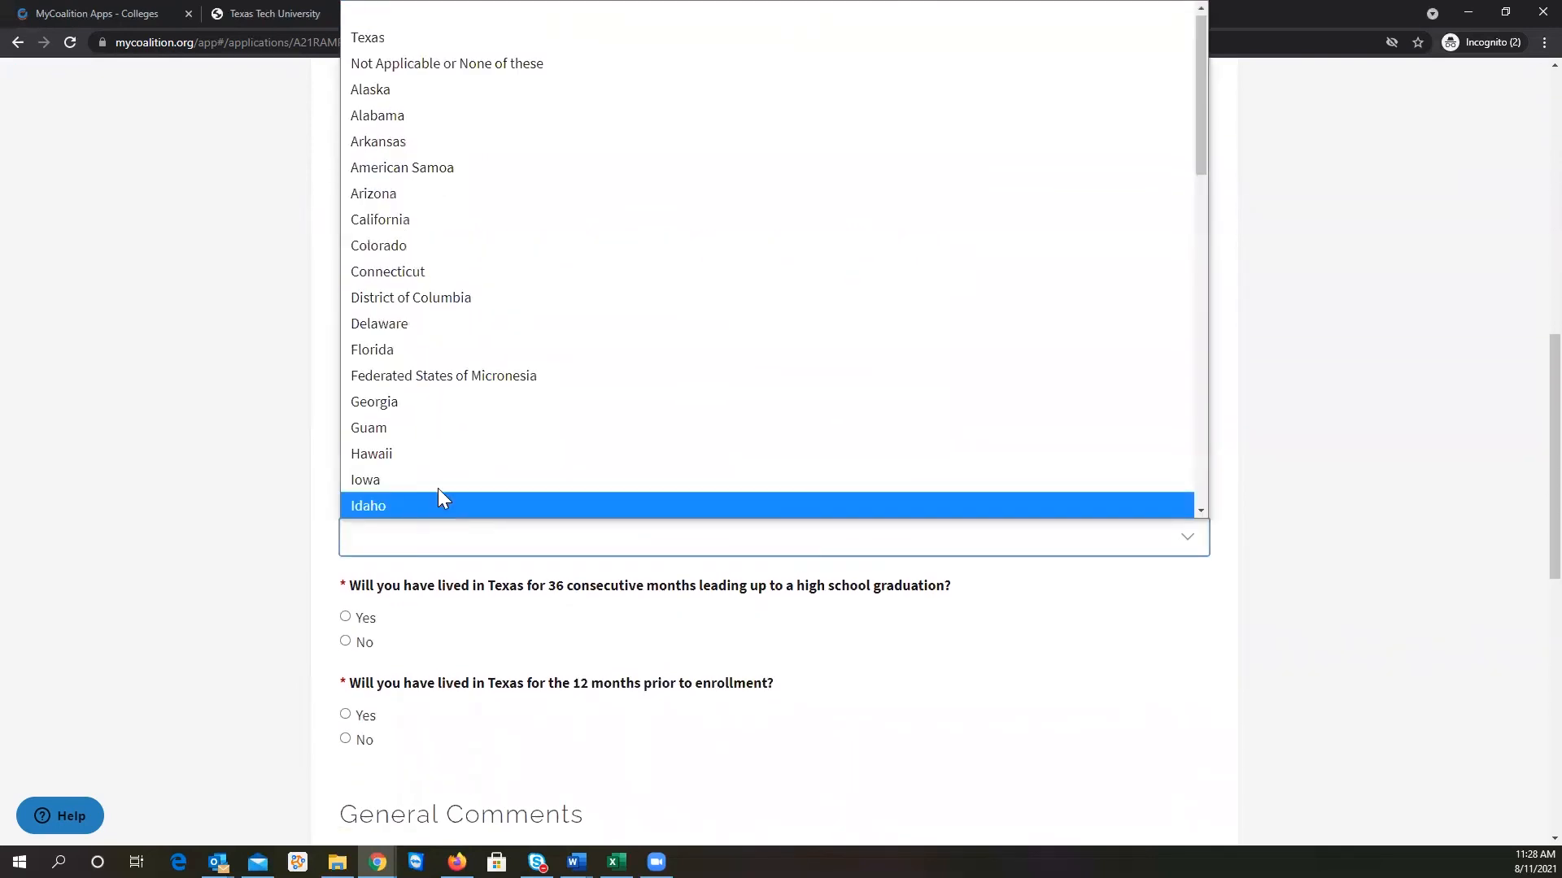
click(399, 38)
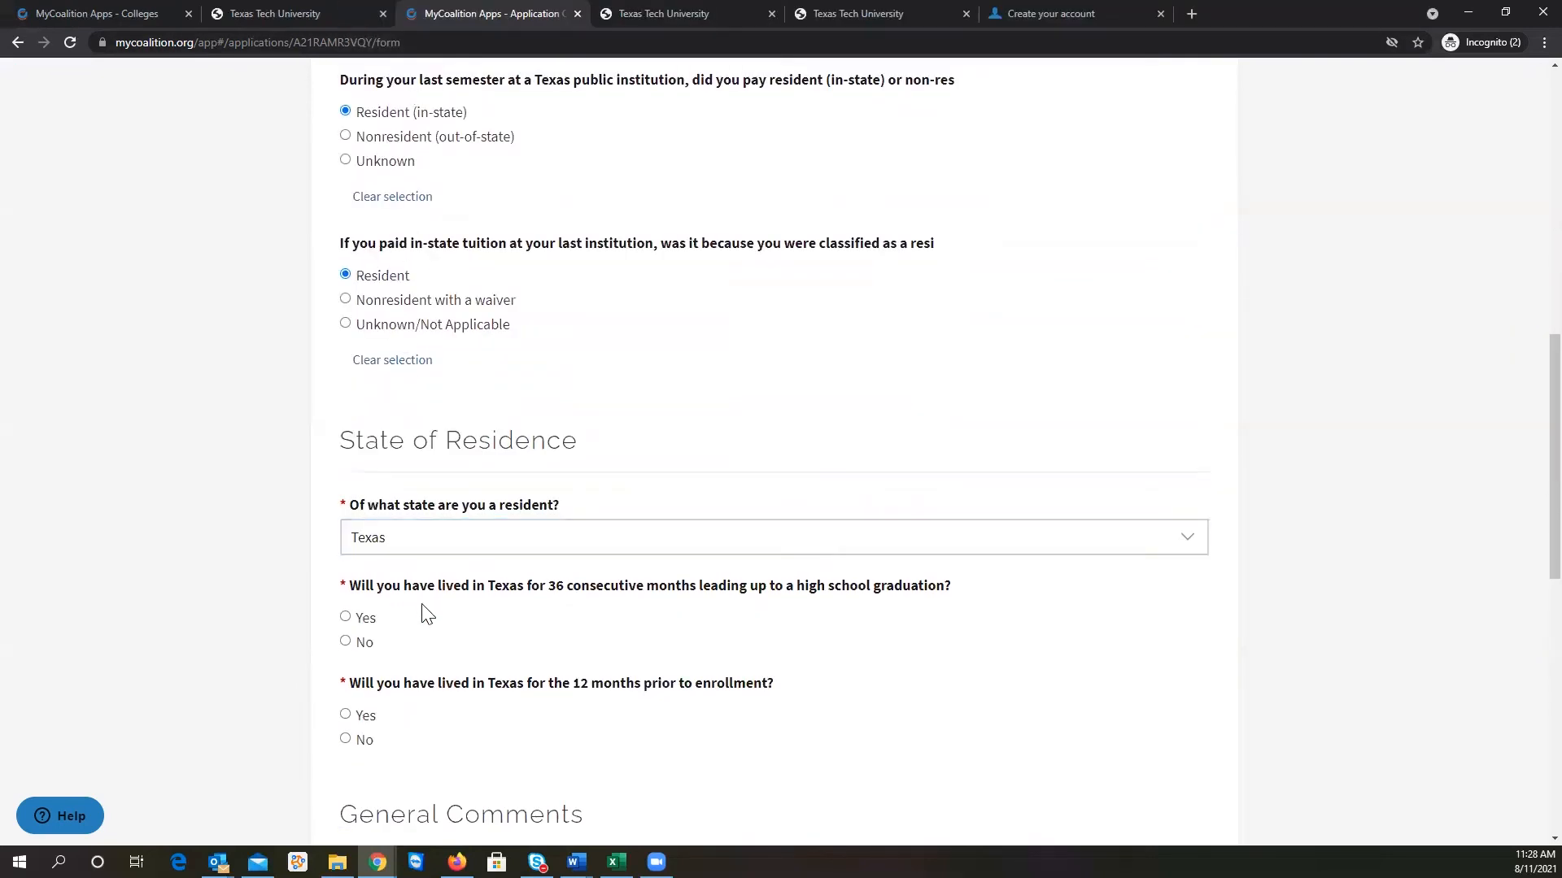
click(345, 616)
scroll(350, 616, down, 2)
click(350, 600)
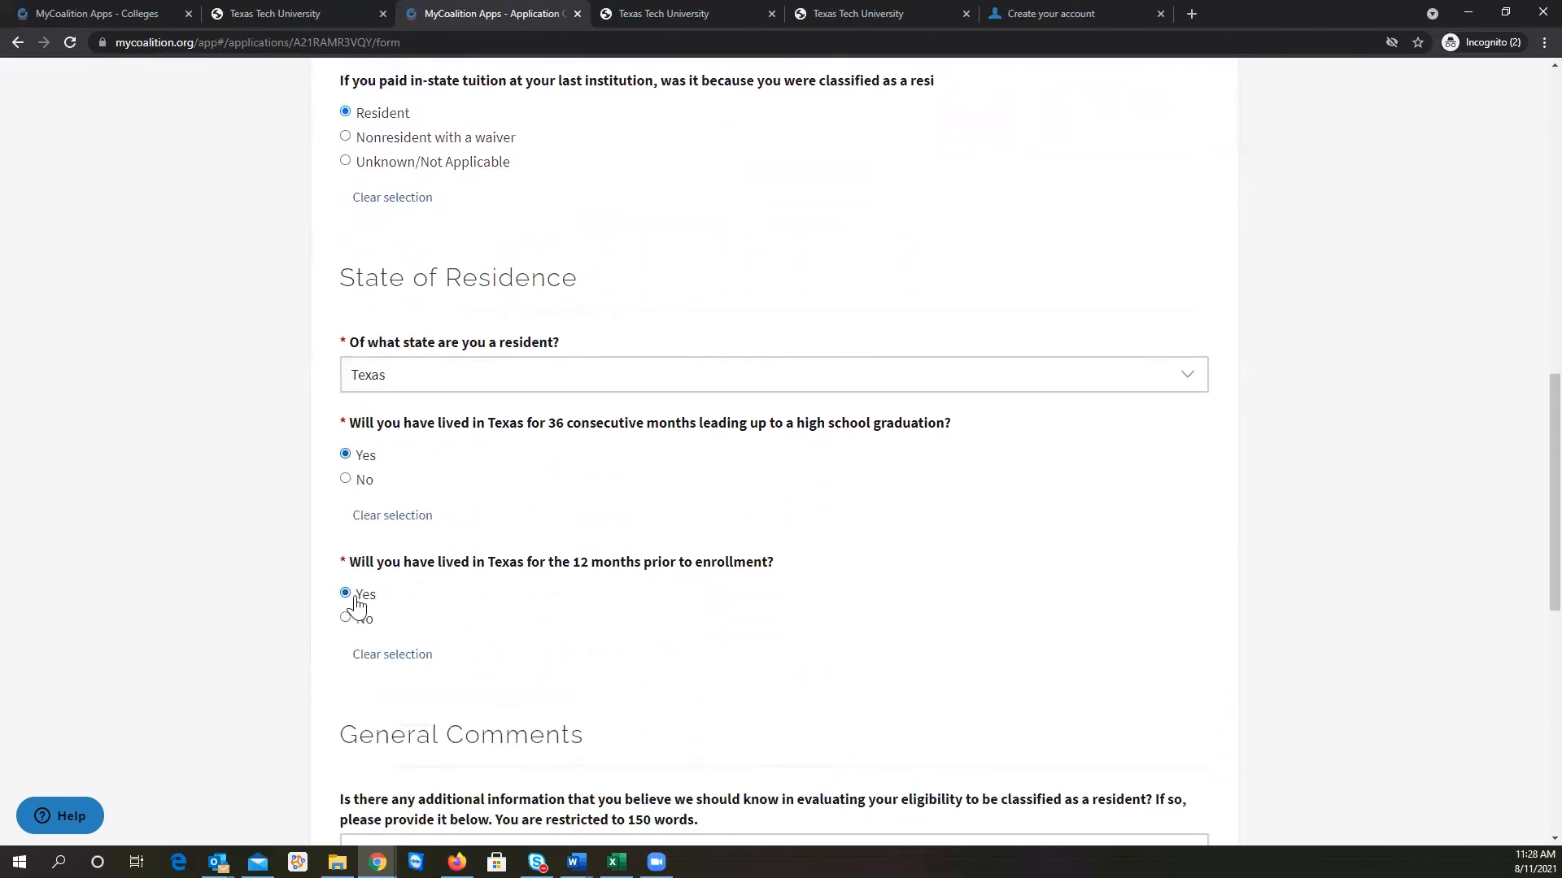
Under Additional Questions, choose Lubbock as the county of residence and mark the basis of citizenship as N/A
scroll(406, 610, down, 2)
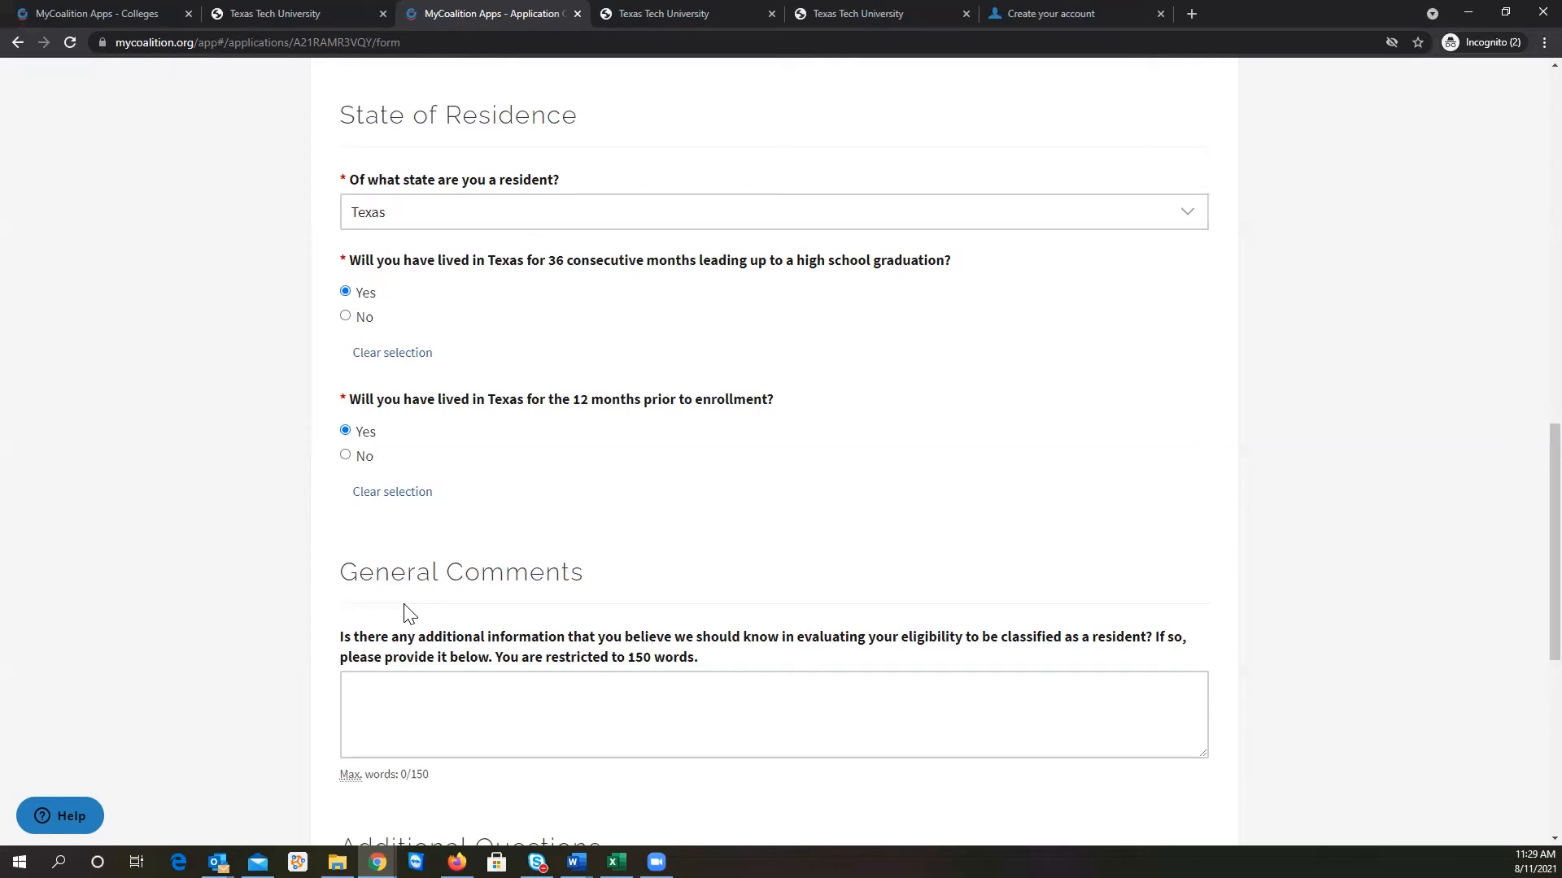
scroll(432, 607, down, 3)
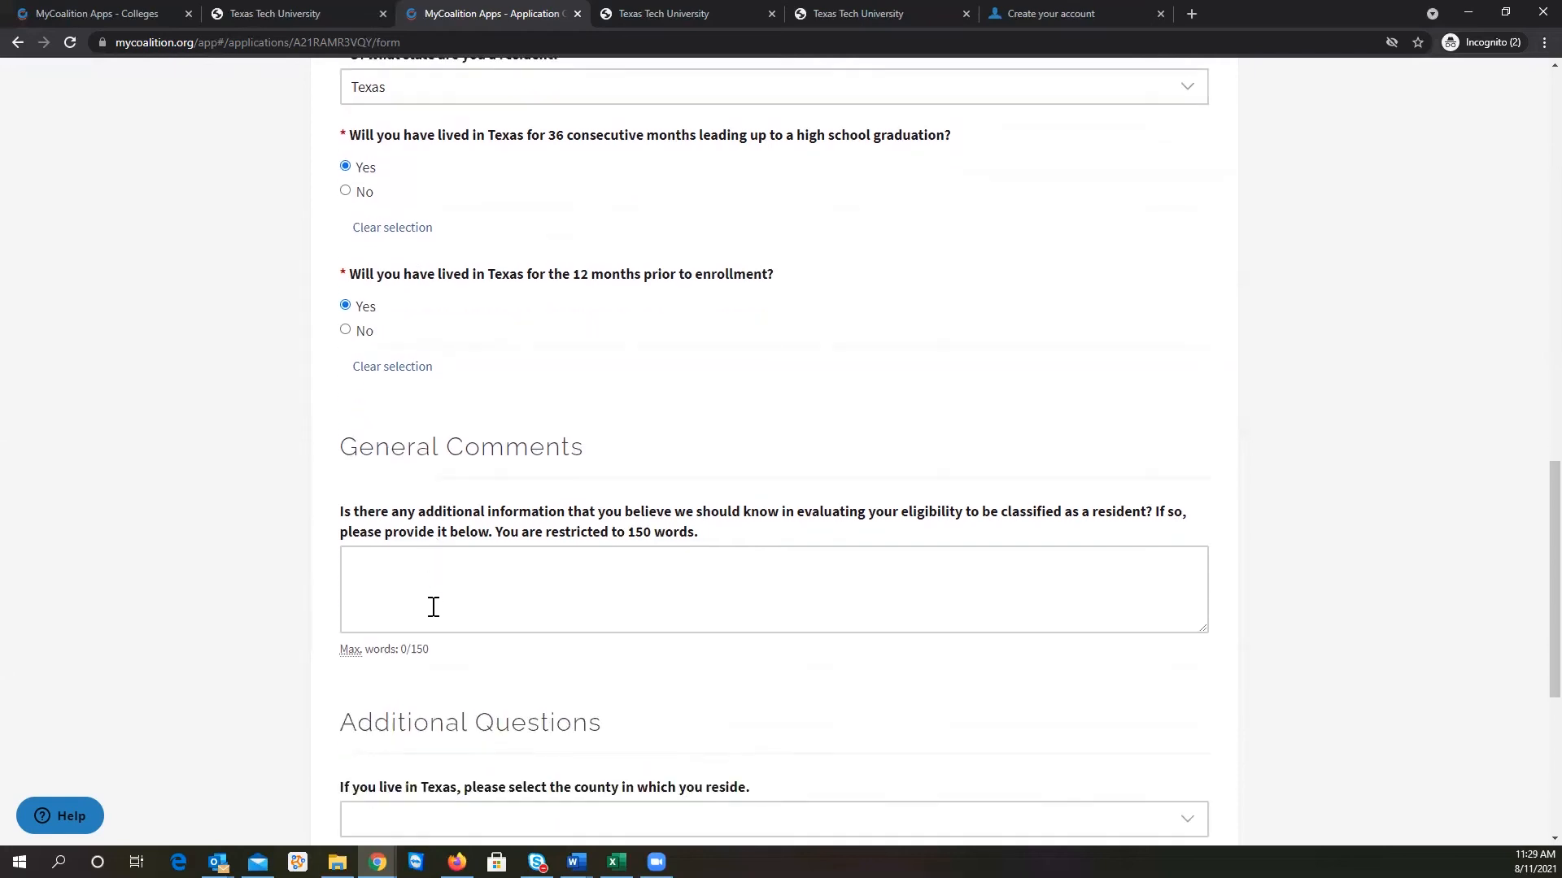
scroll(433, 607, down, 2)
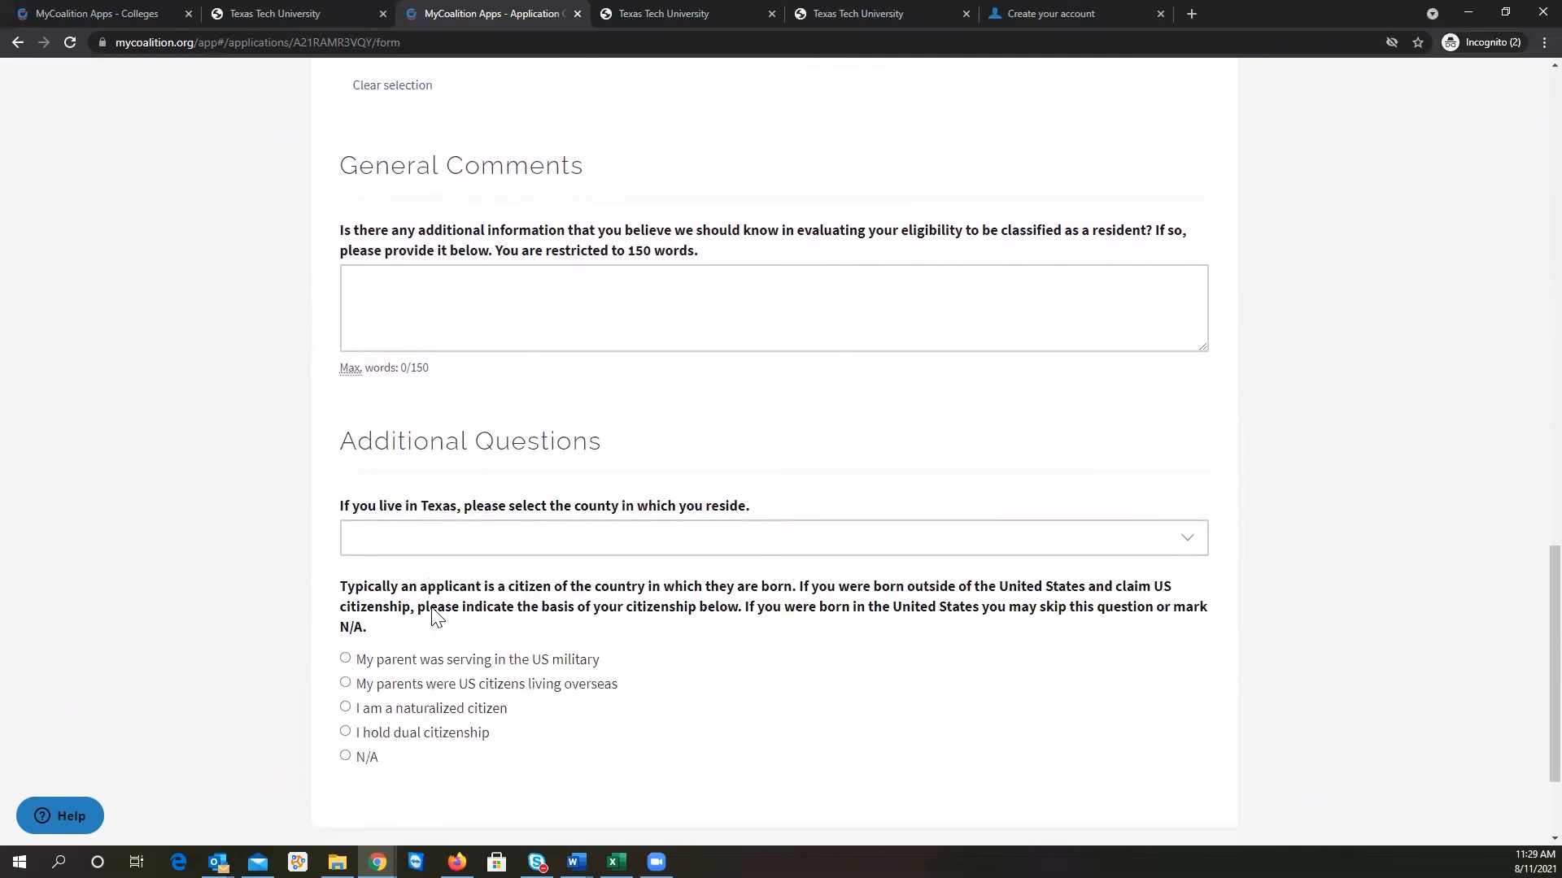
click(522, 540)
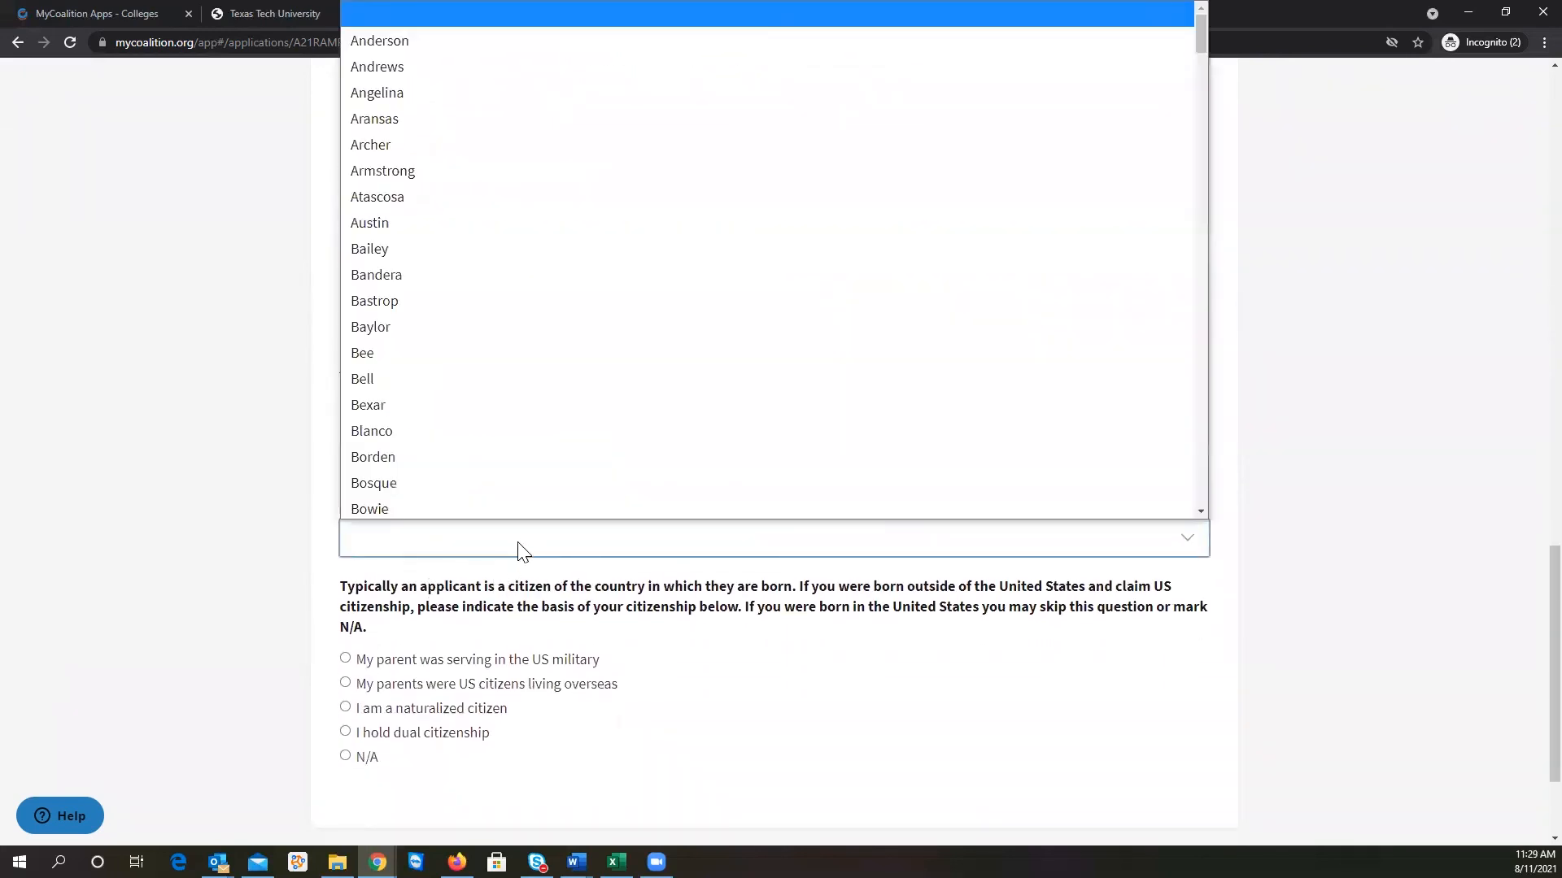
scroll(514, 488, down, 20)
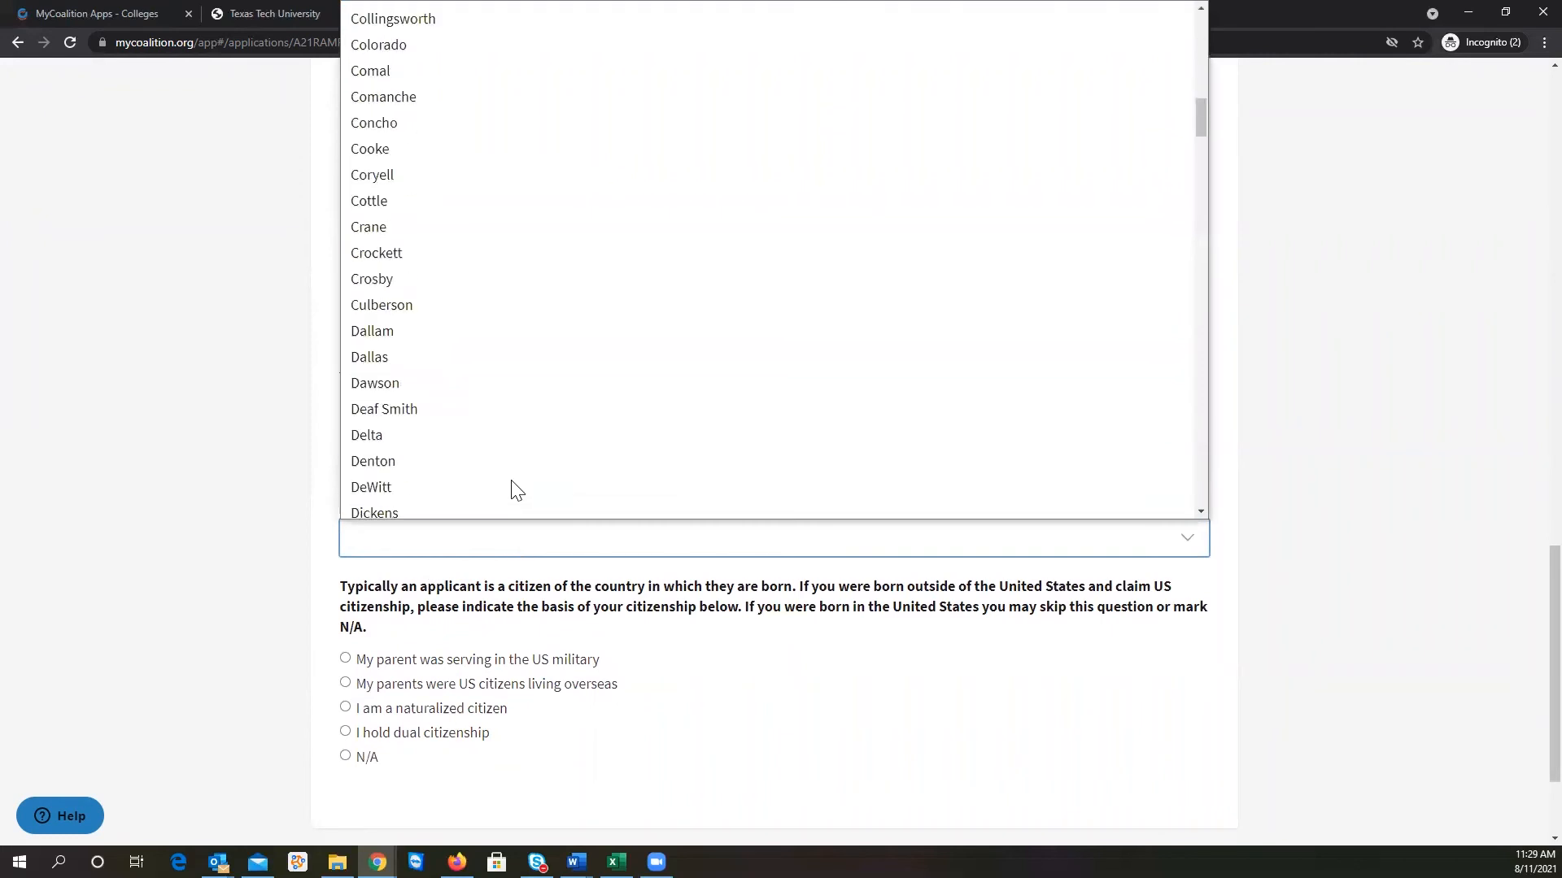
scroll(522, 488, down, 17)
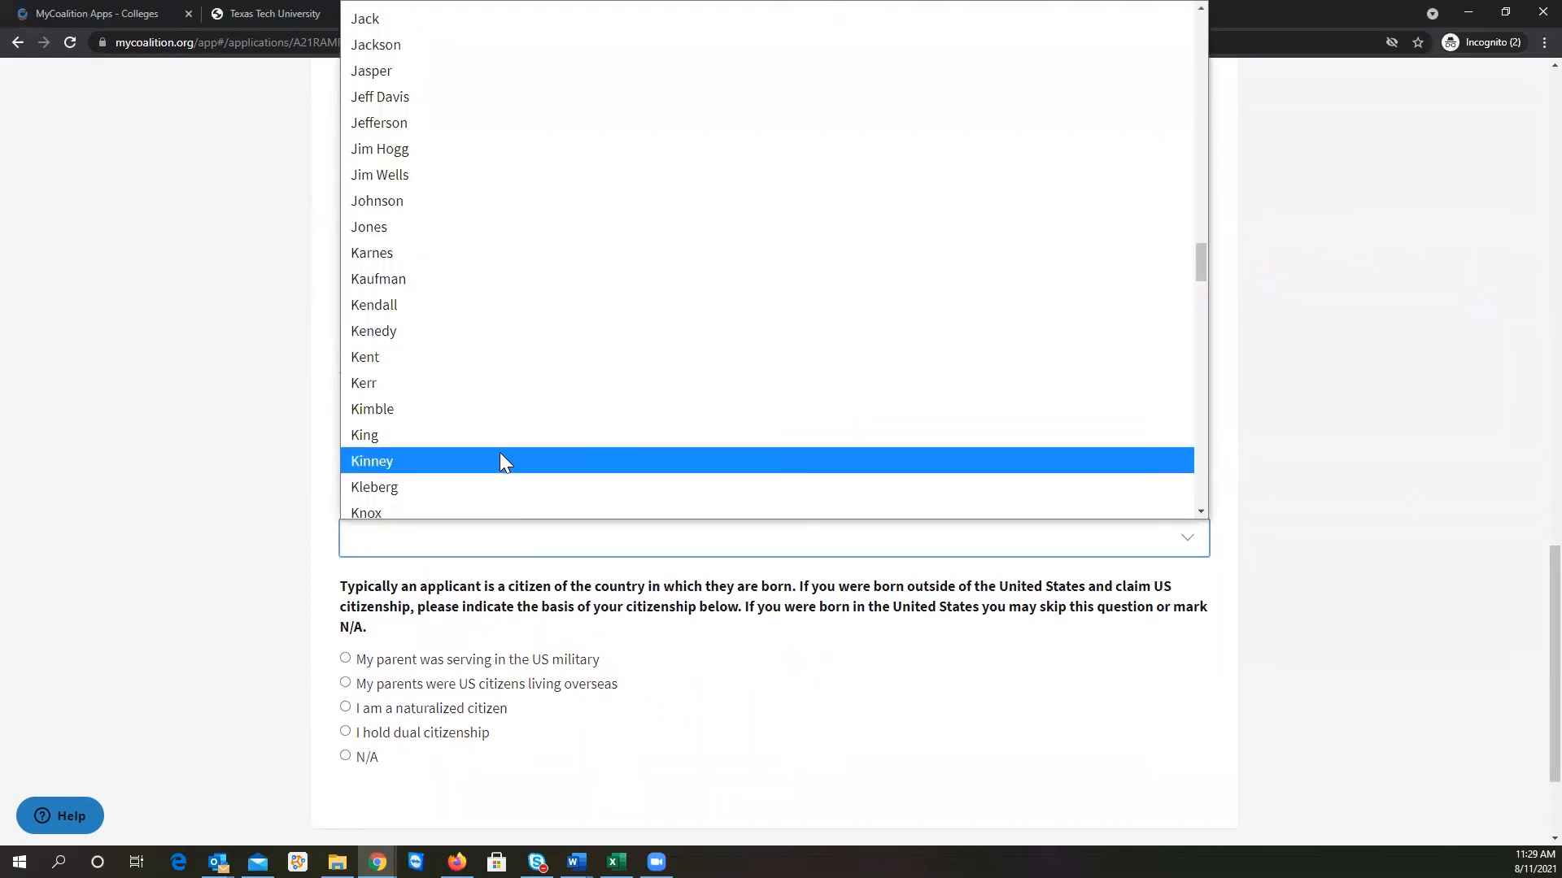
click(475, 389)
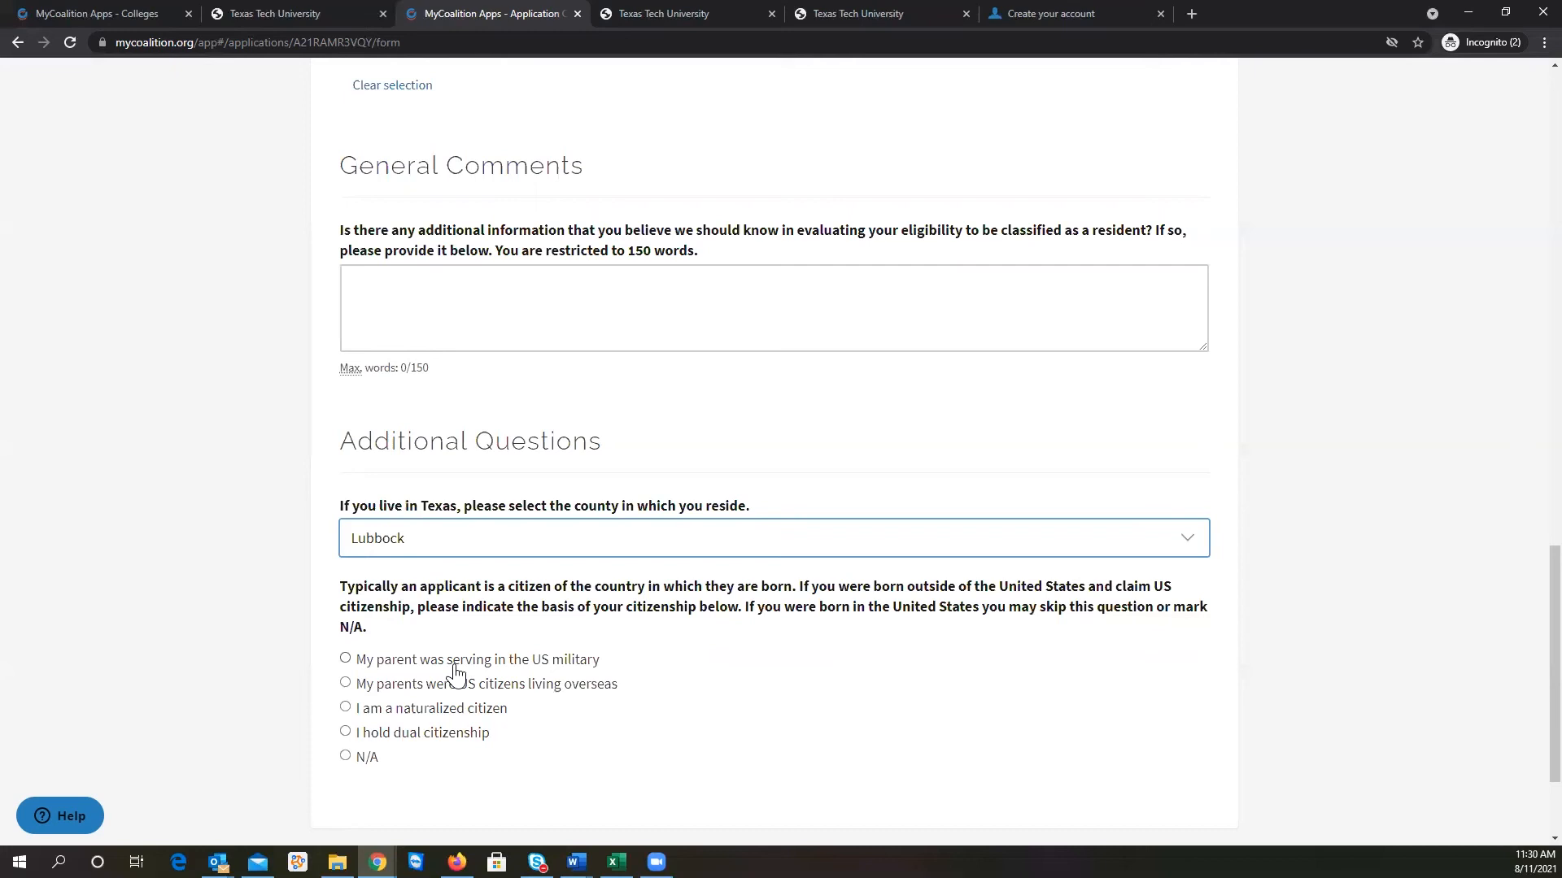
scroll(455, 675, down, 1)
click(362, 678)
scroll(602, 720, down, 1)
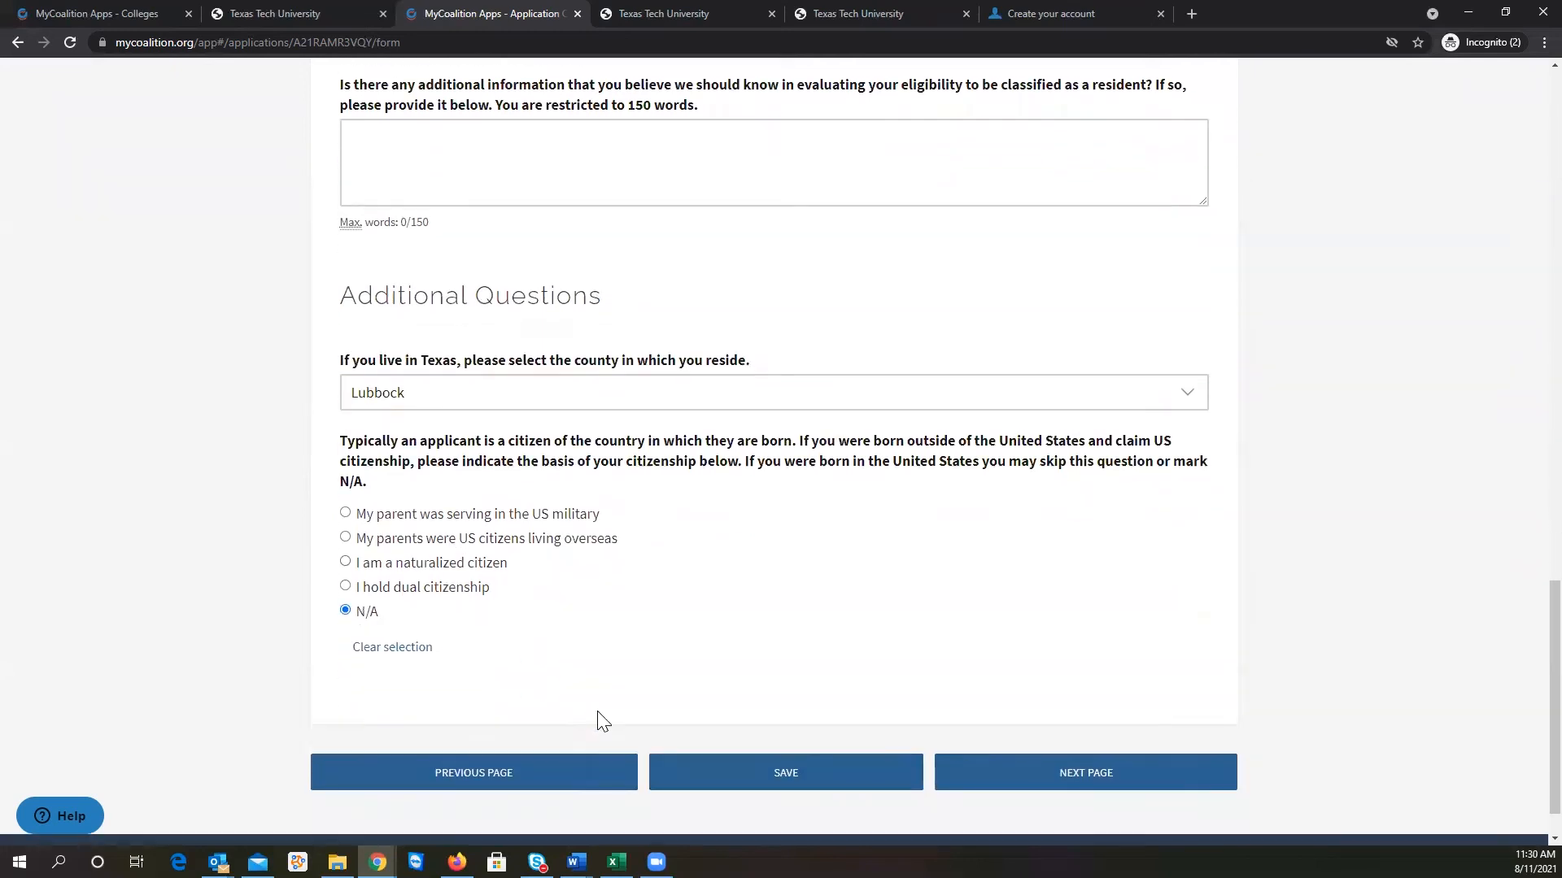
Continue to the Academics page and choose Lubbock as the campus location for classes
click(1151, 720)
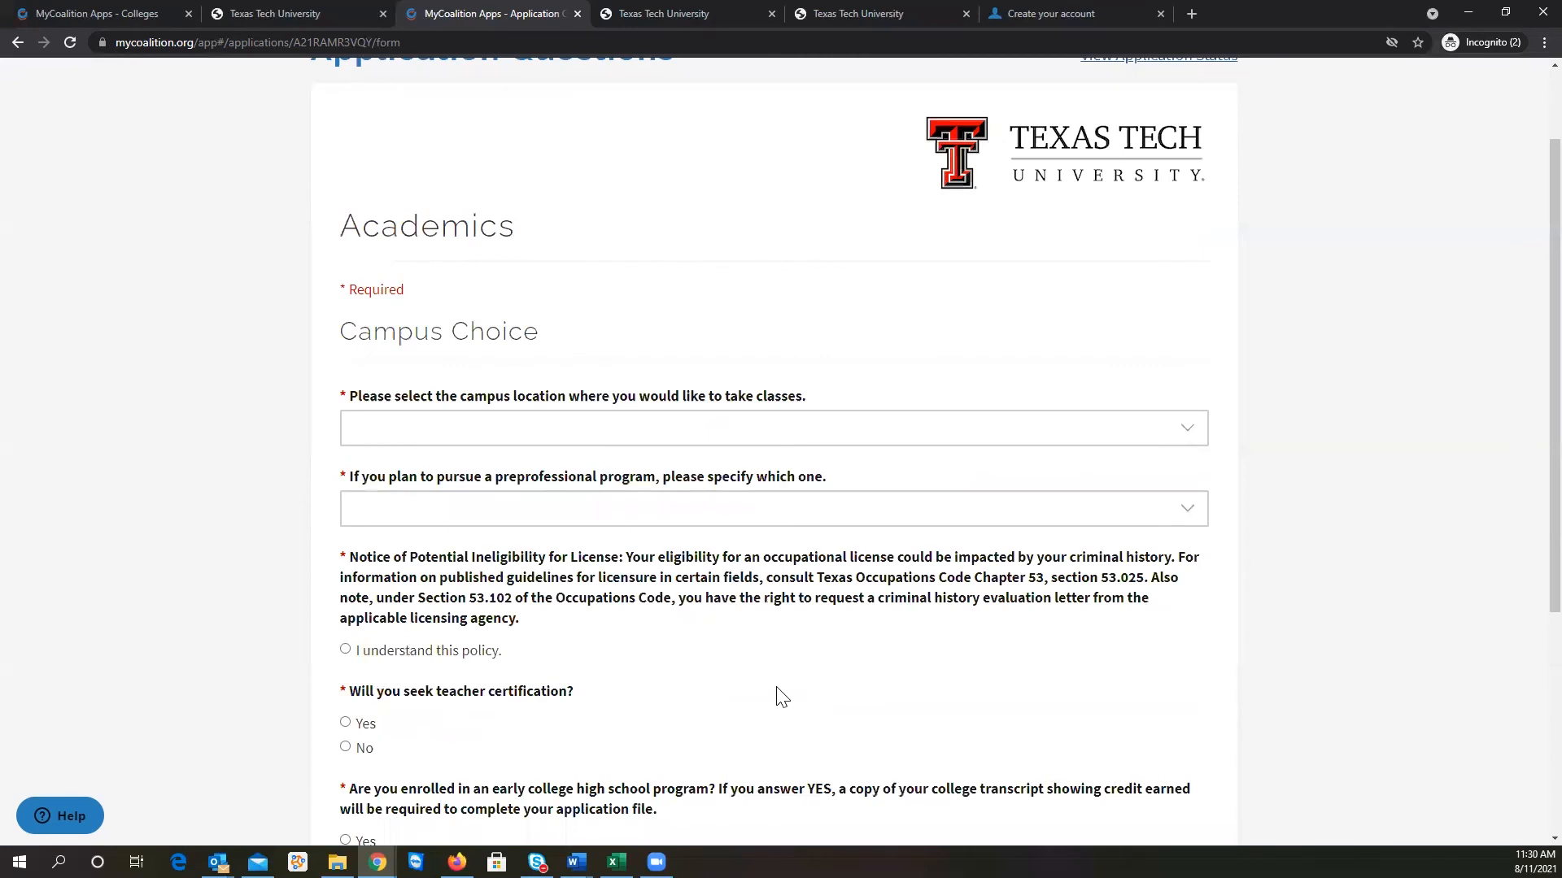
click(741, 436)
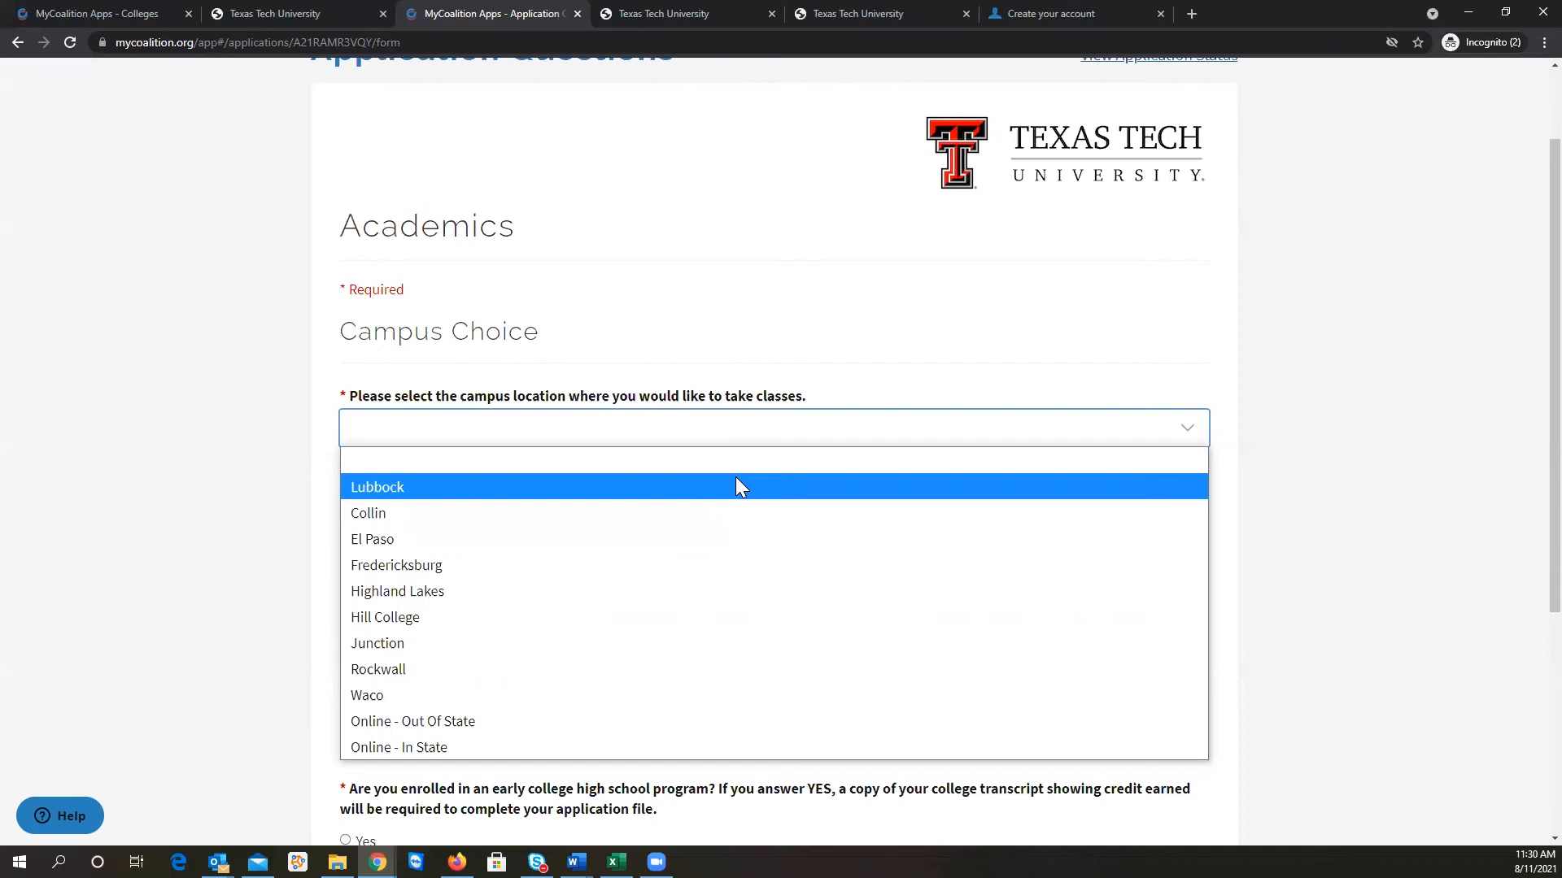
click(738, 486)
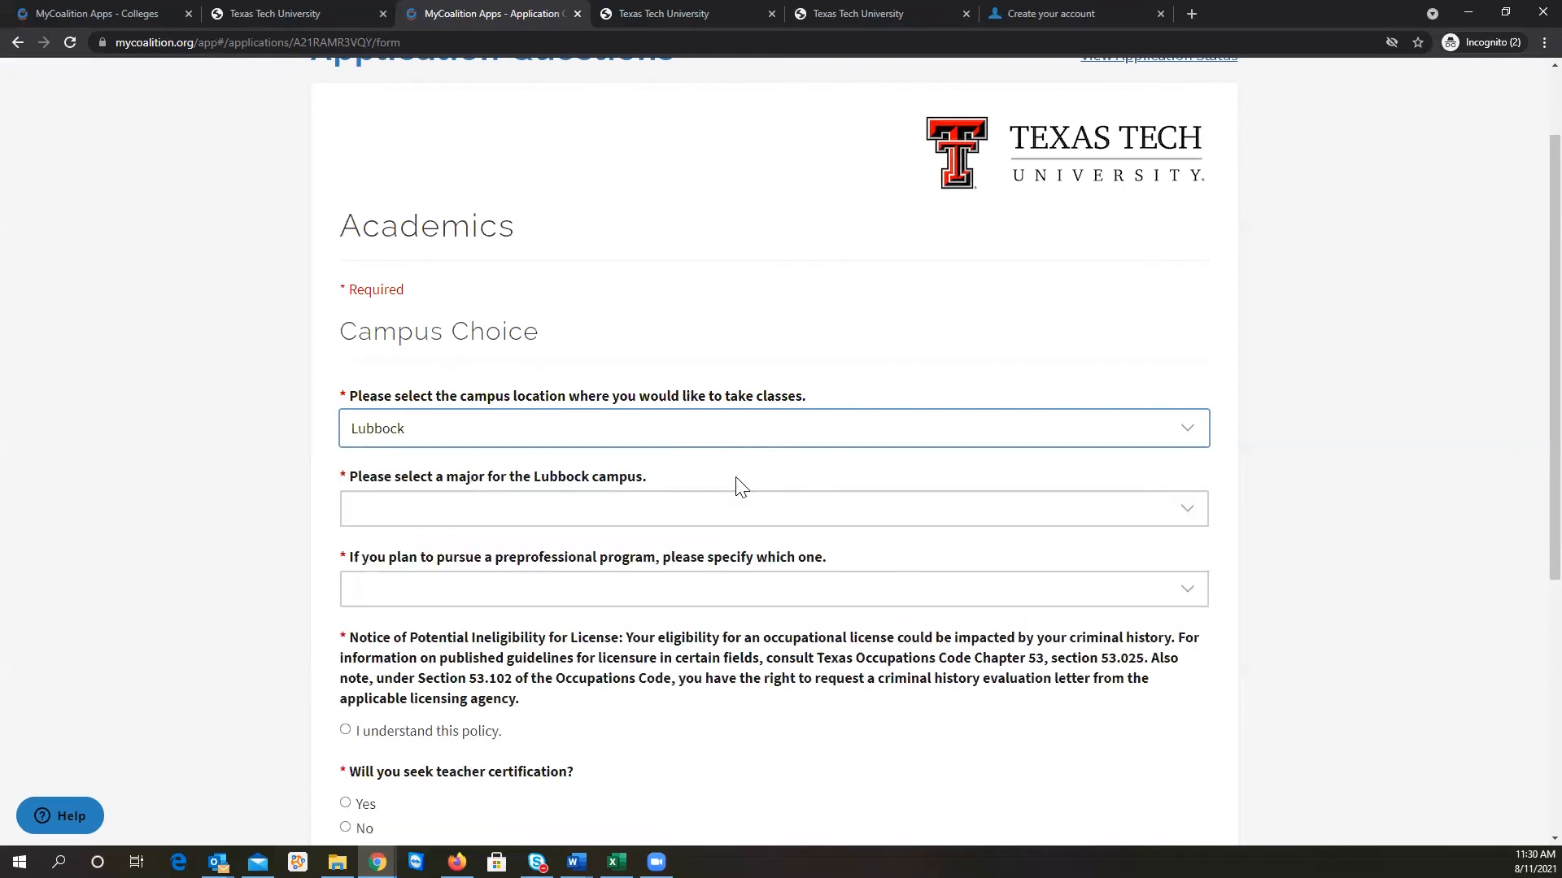
Browse the majors offered for the Lubbock campus and choose History
click(726, 508)
scroll(732, 463, down, 10)
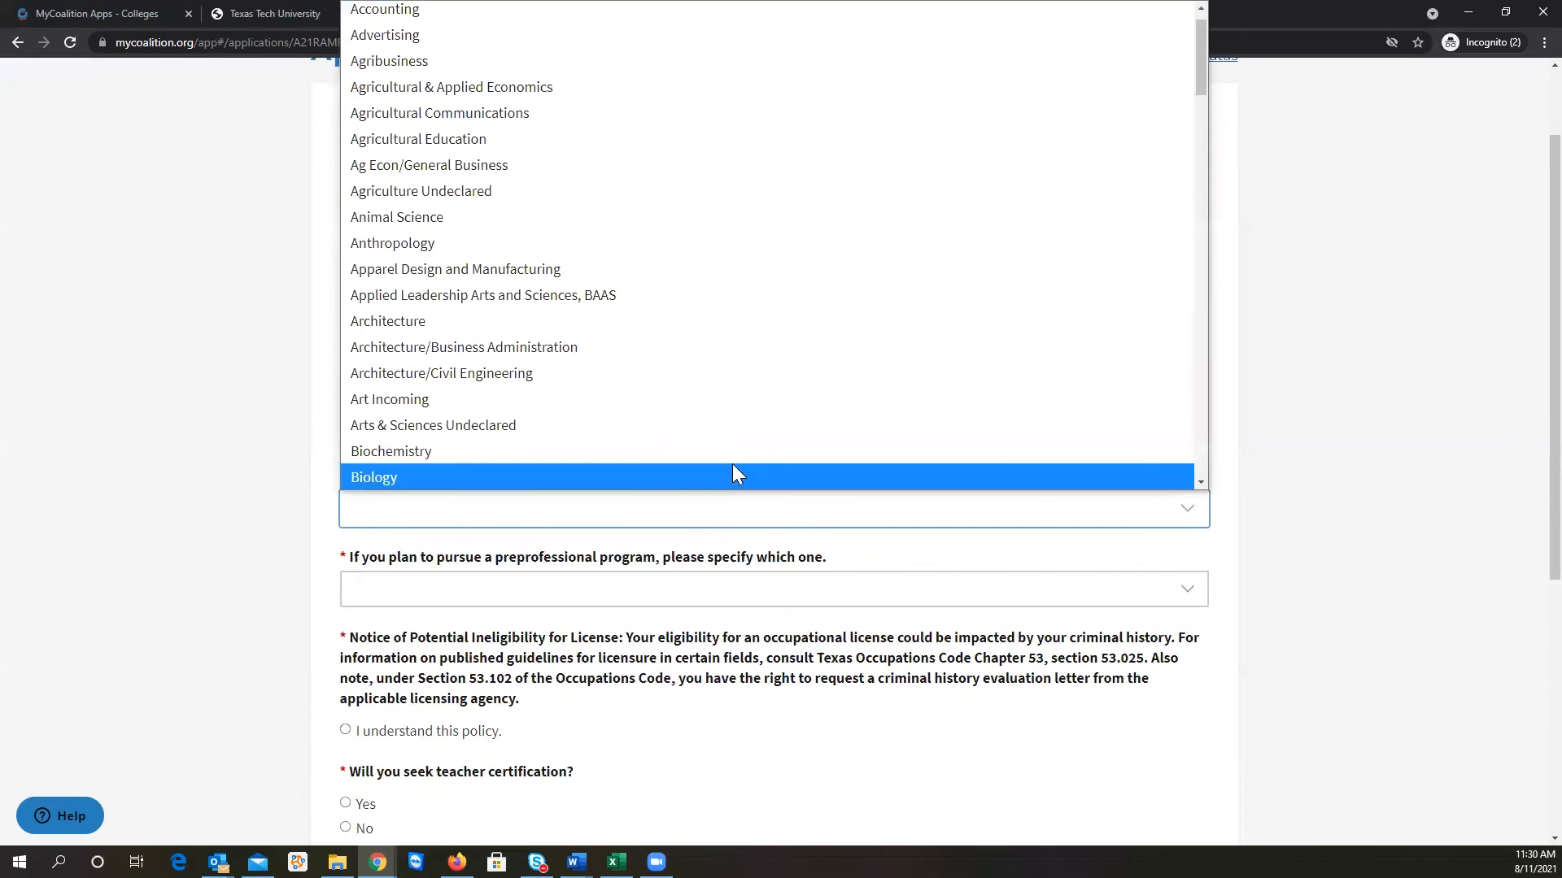
scroll(739, 474, down, 18)
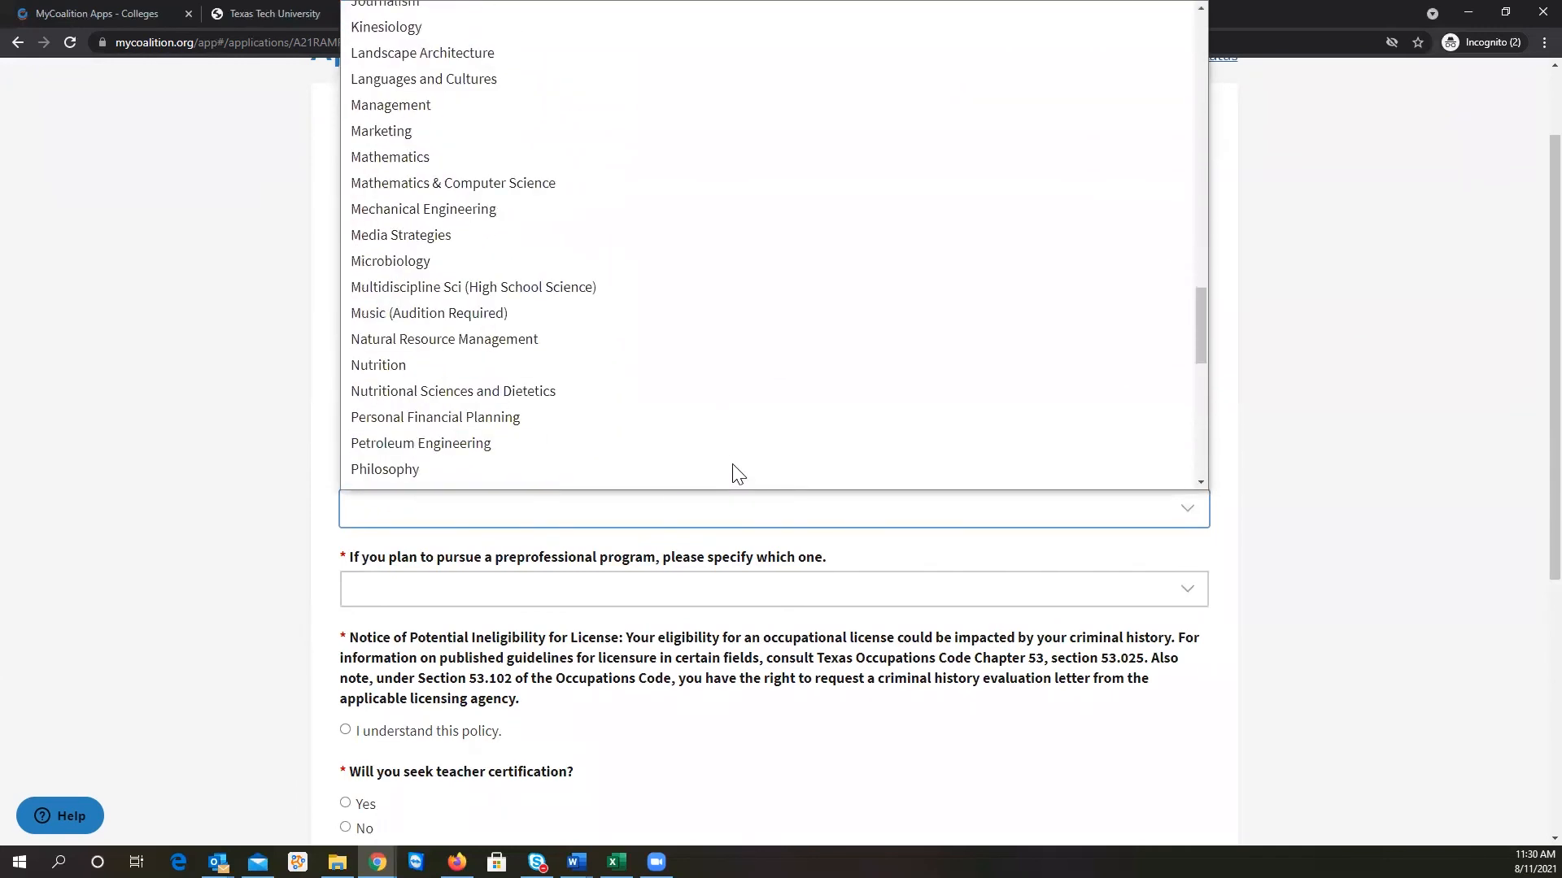
scroll(738, 474, down, 4)
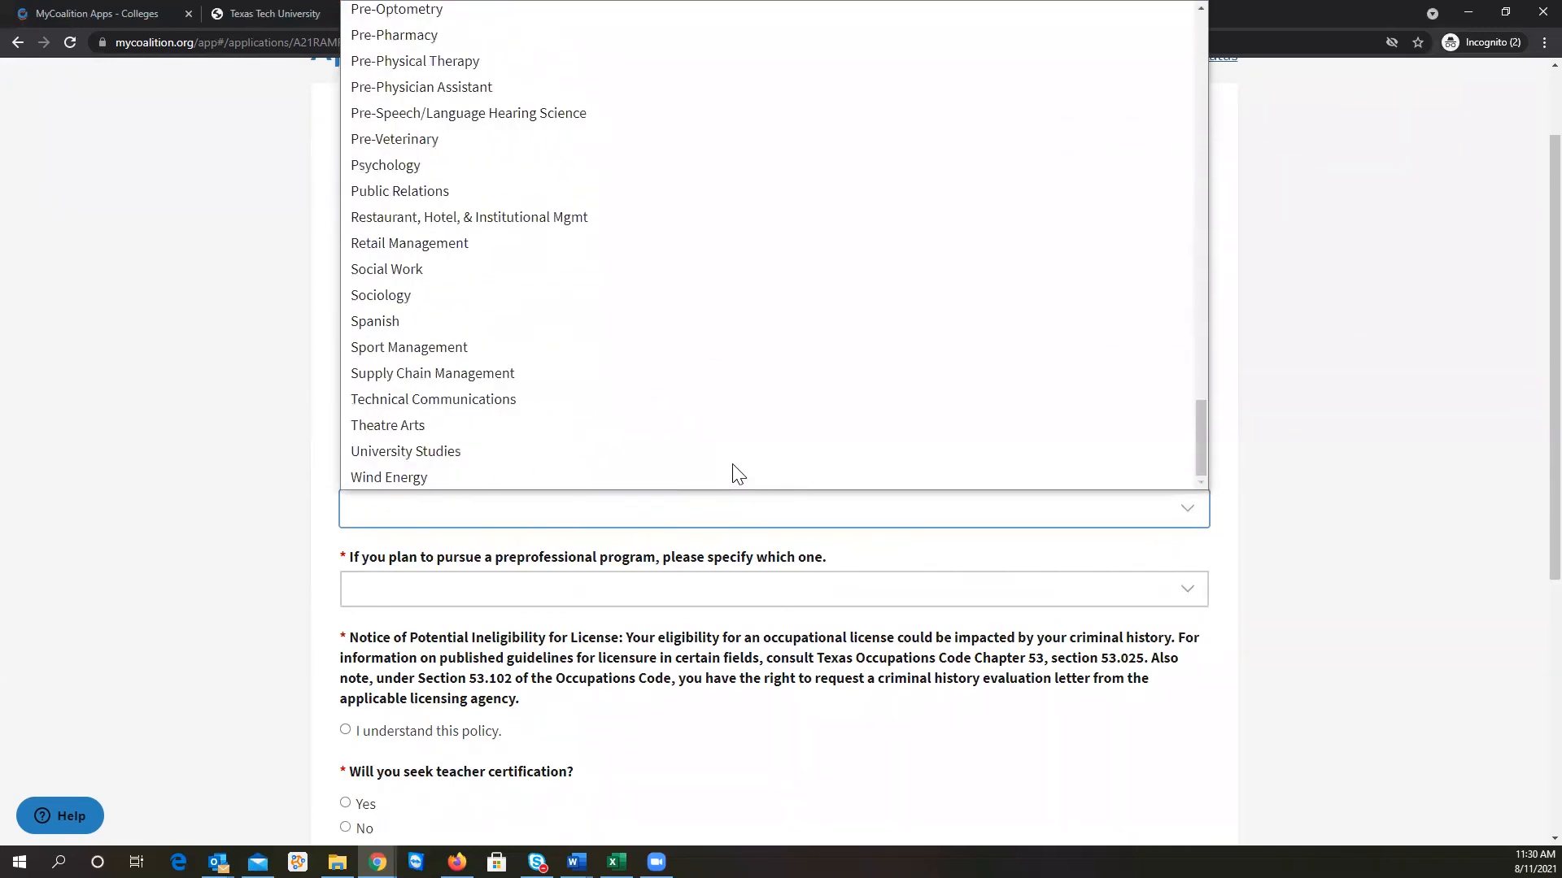
click(744, 575)
click(734, 656)
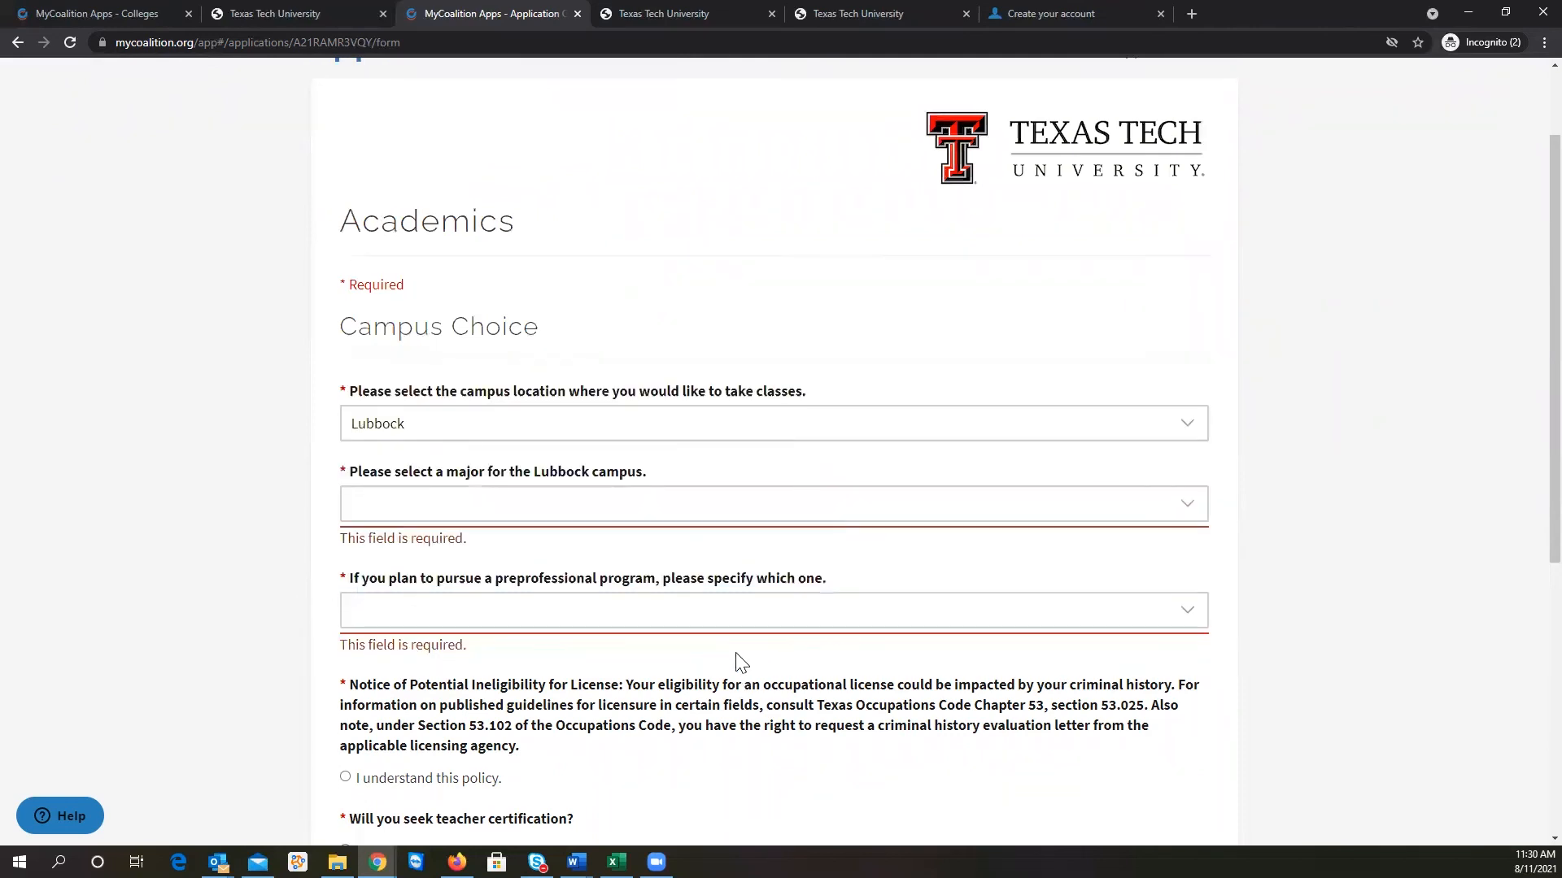
scroll(739, 655, down, 1)
click(699, 446)
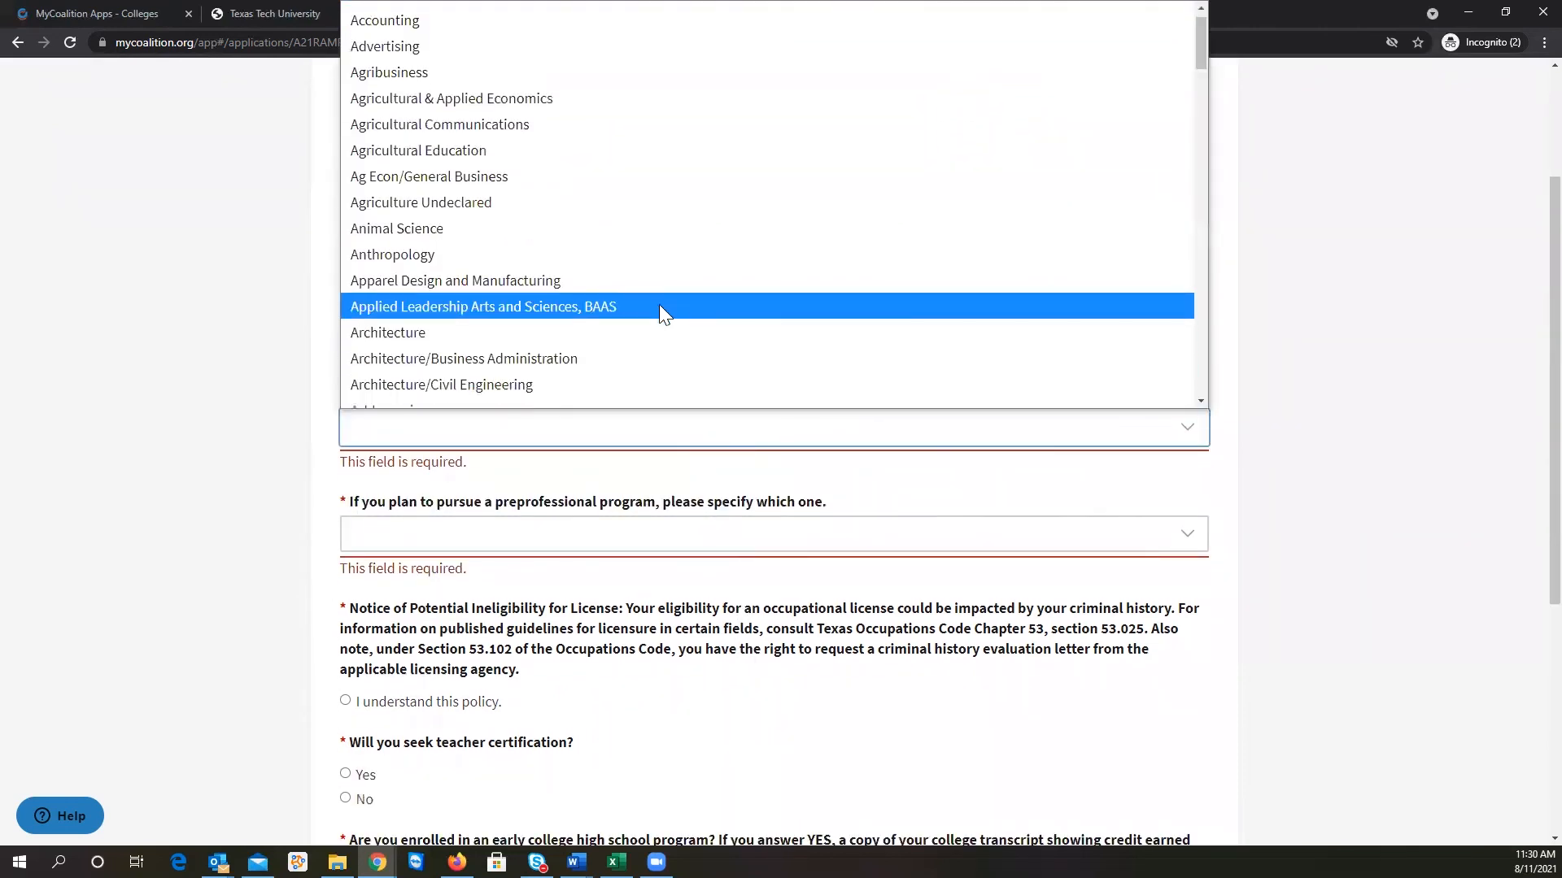
scroll(659, 309, down, 15)
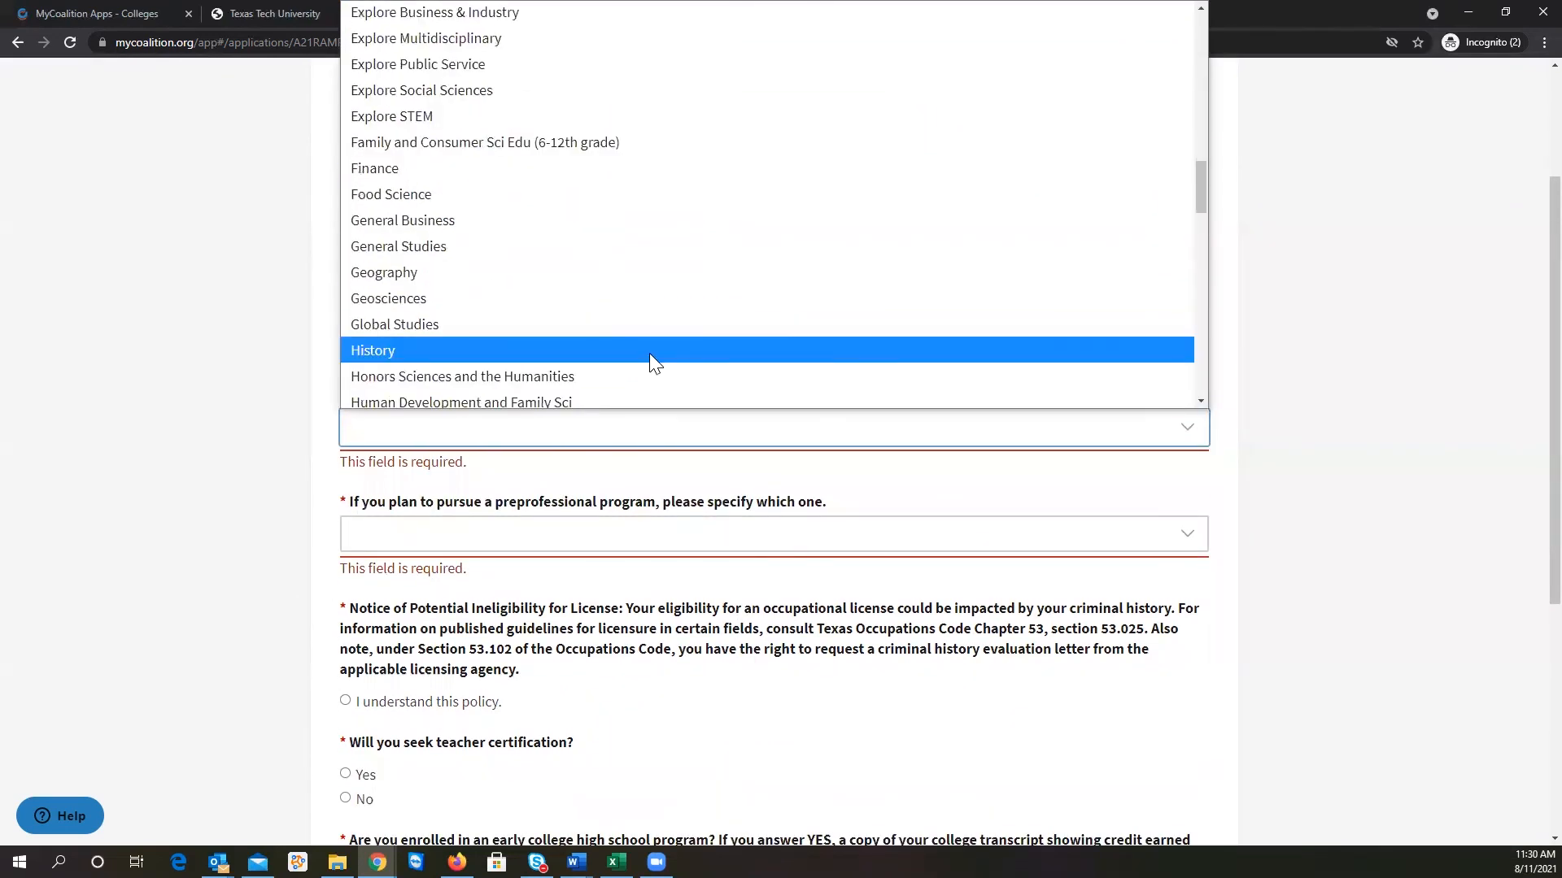
click(649, 353)
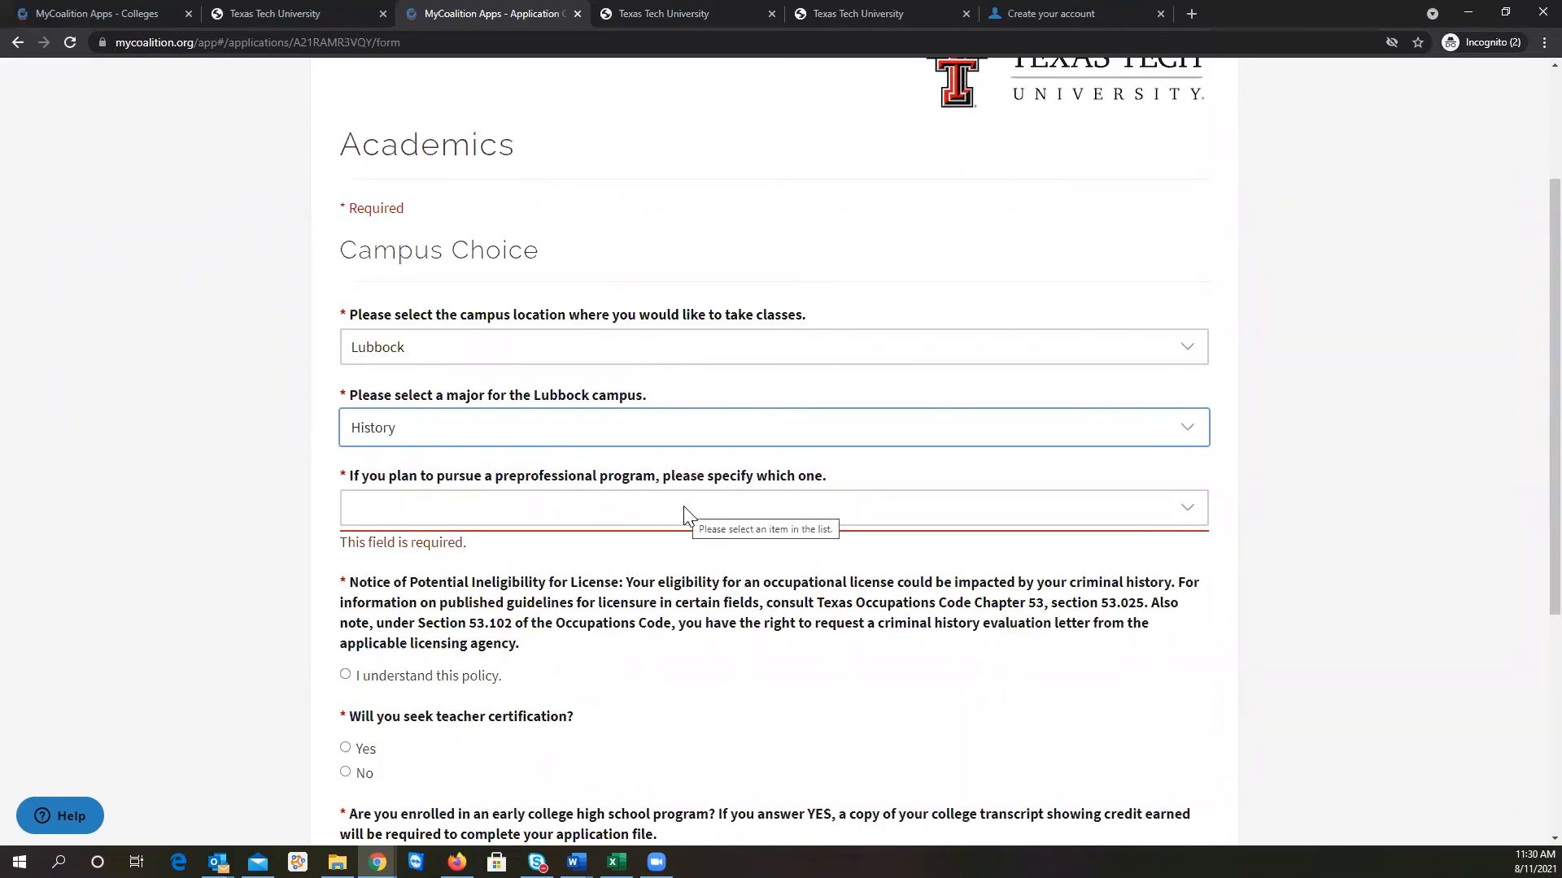
Choose Pre-Law as the preprofessional program and acknowledge the Notice of Potential Ineligibility for License policy
click(684, 511)
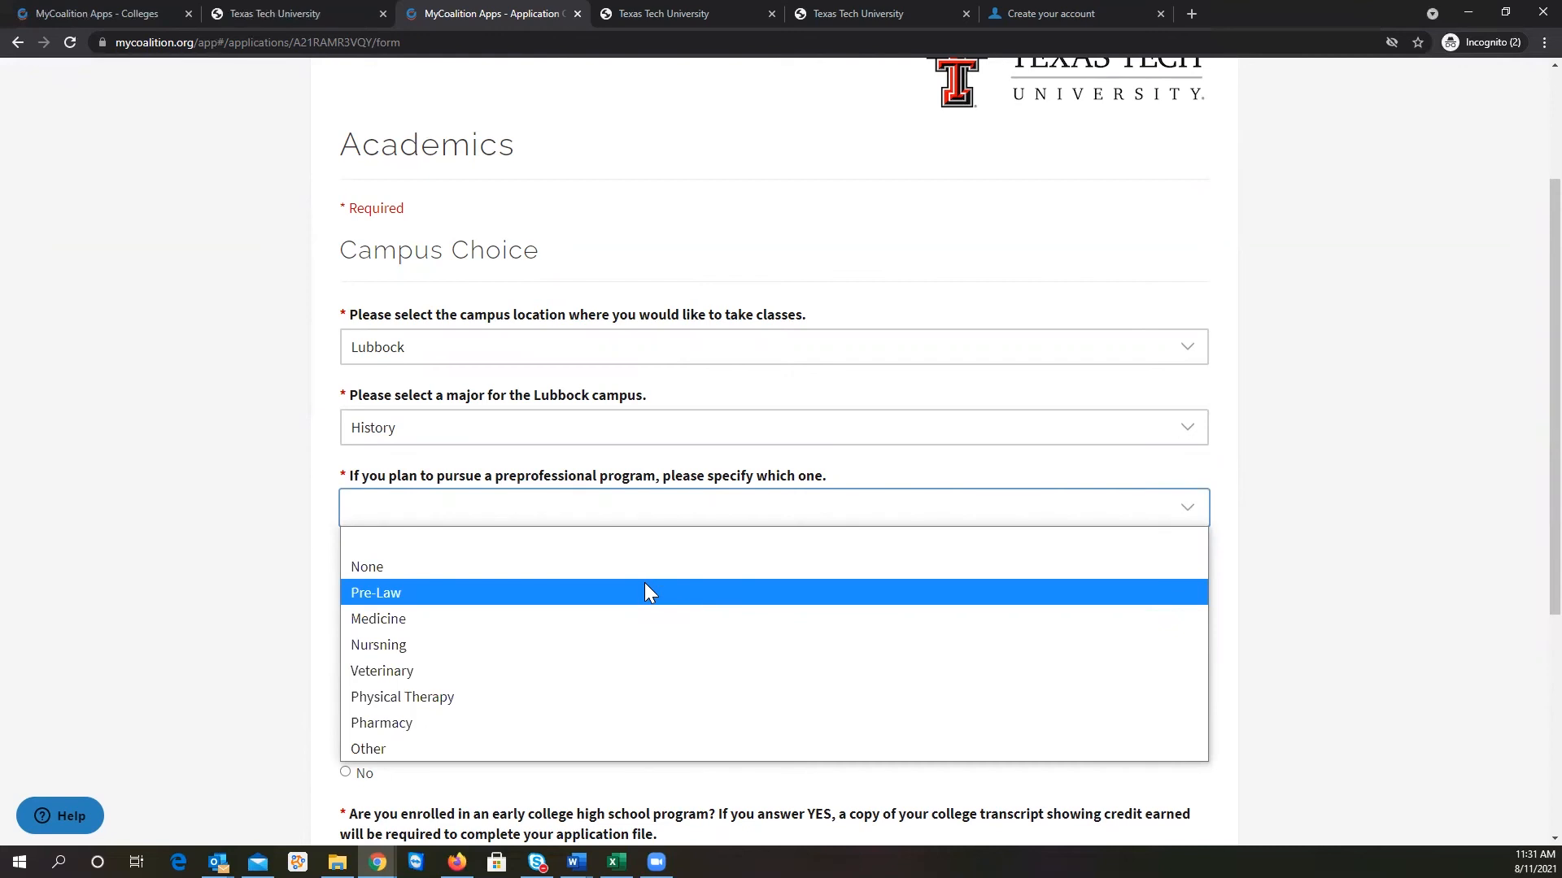
click(644, 592)
scroll(647, 589, down, 1)
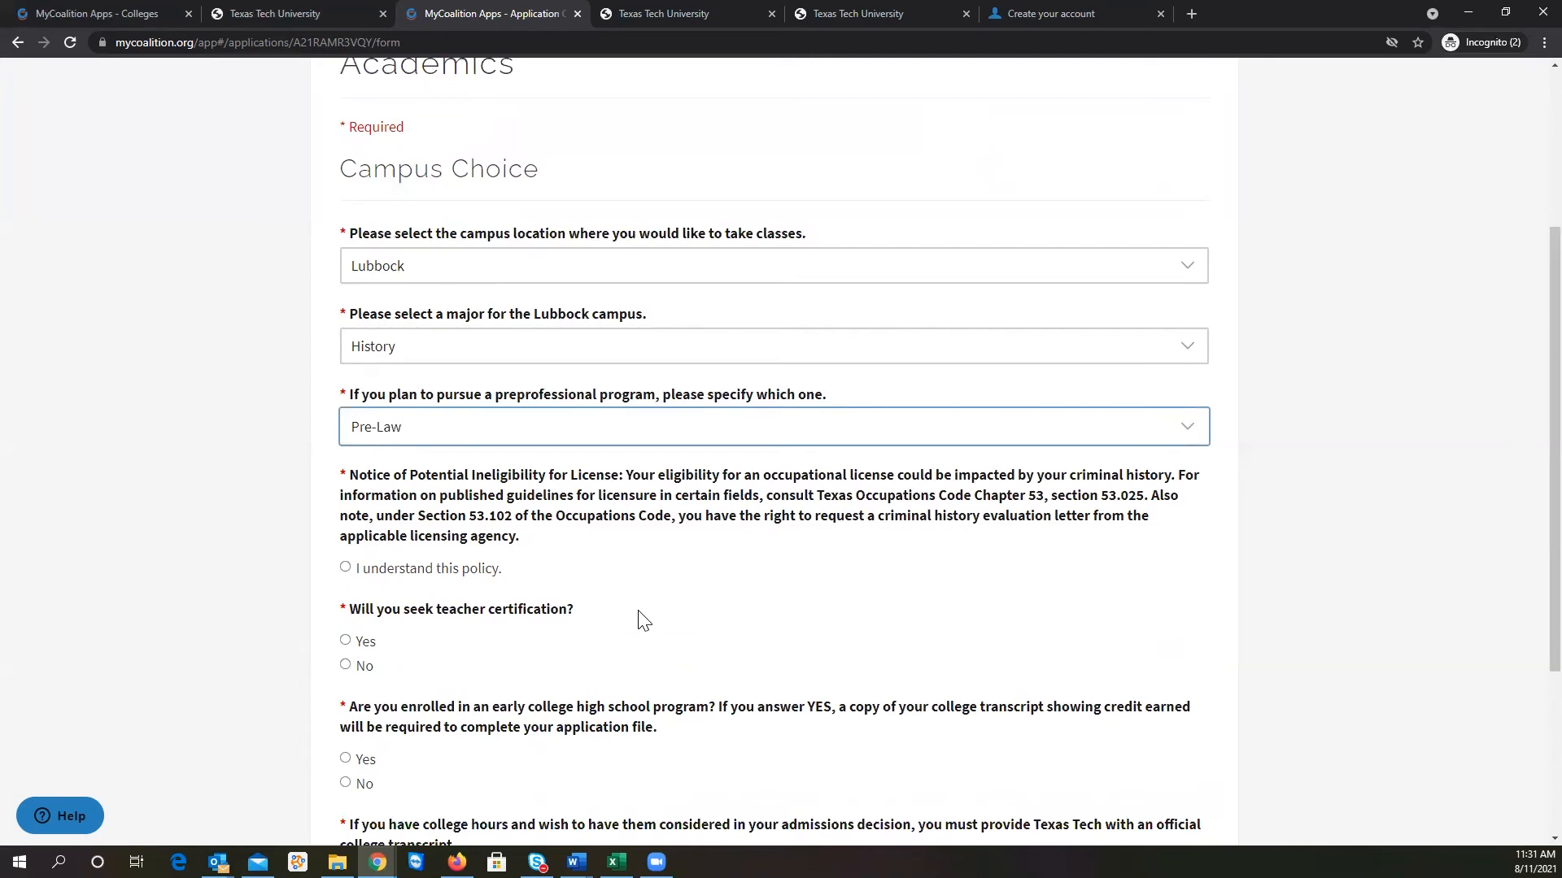
scroll(642, 620, down, 1)
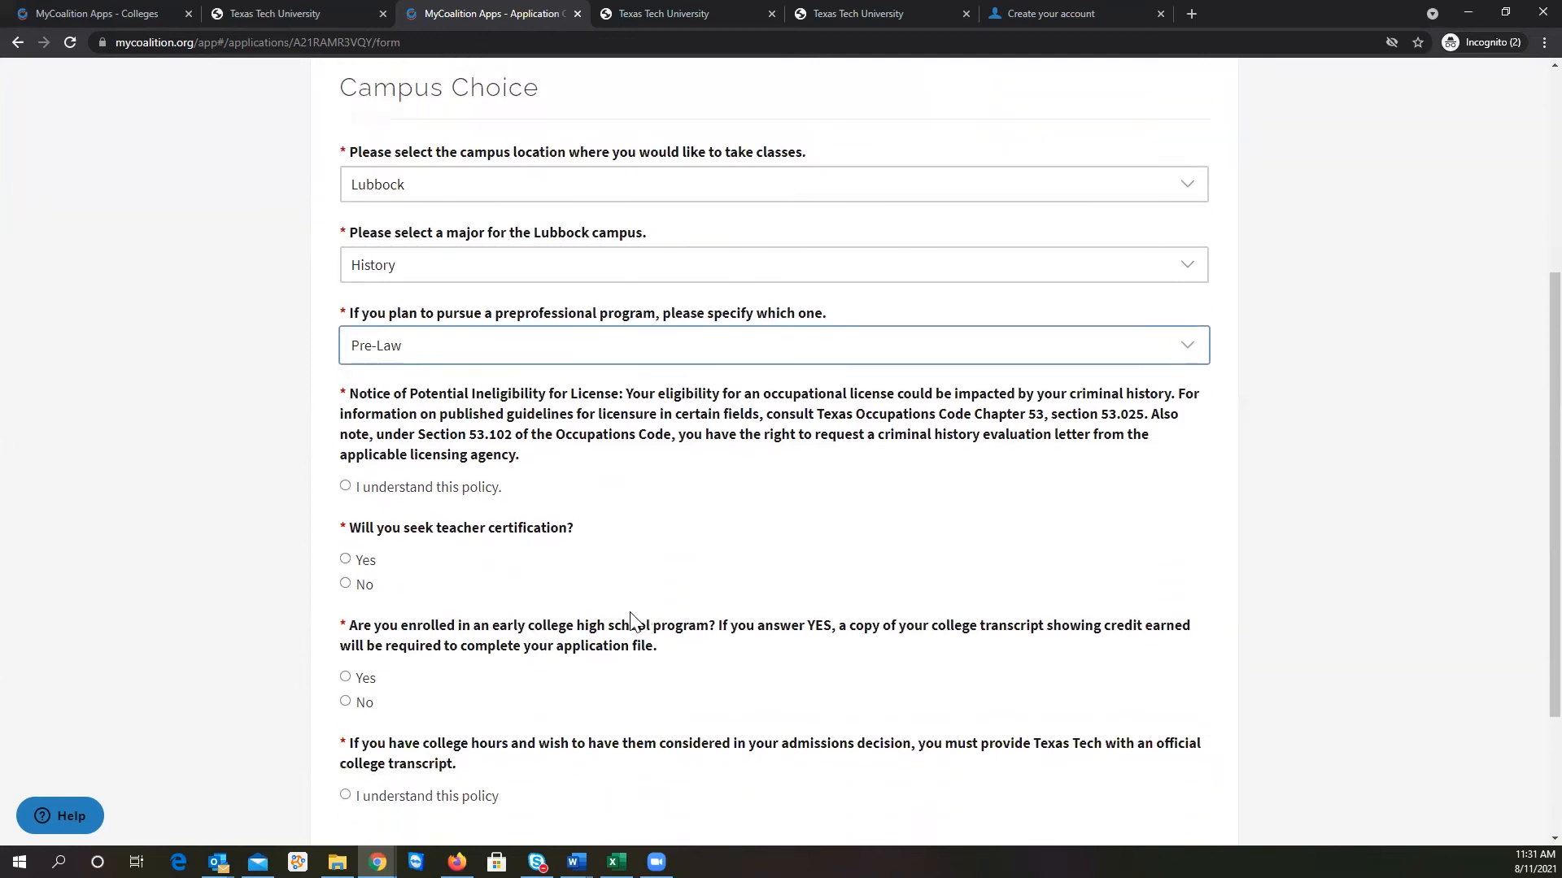
click(429, 494)
Answer Yes to seeking teacher certification and to early college high school enrollment, and acknowledge the official college transcript policy
scroll(423, 553, down, 2)
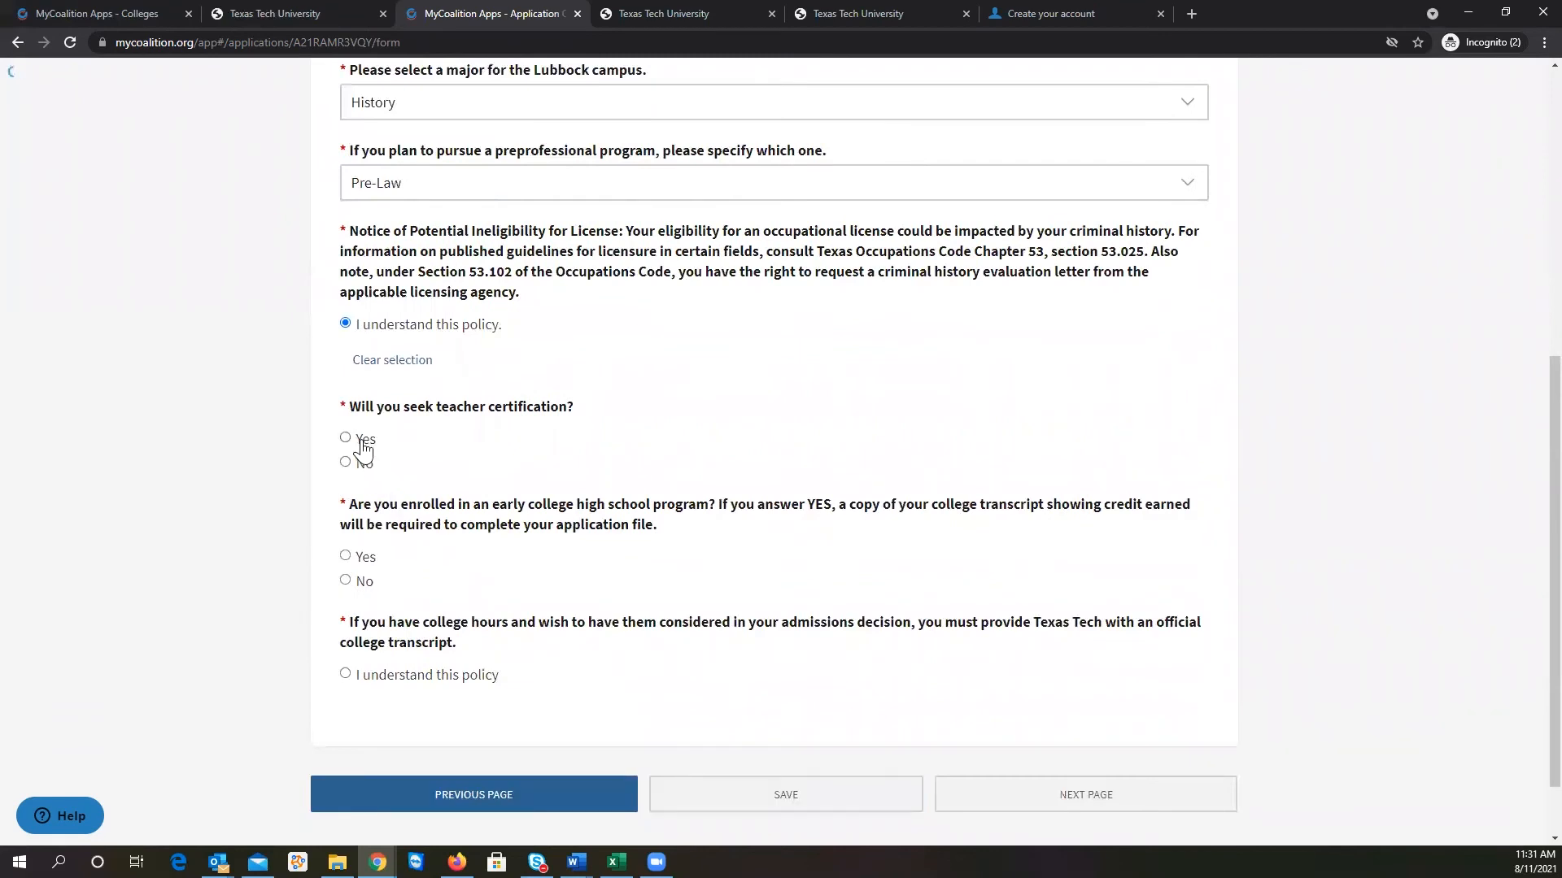
click(364, 443)
scroll(413, 620, down, 2)
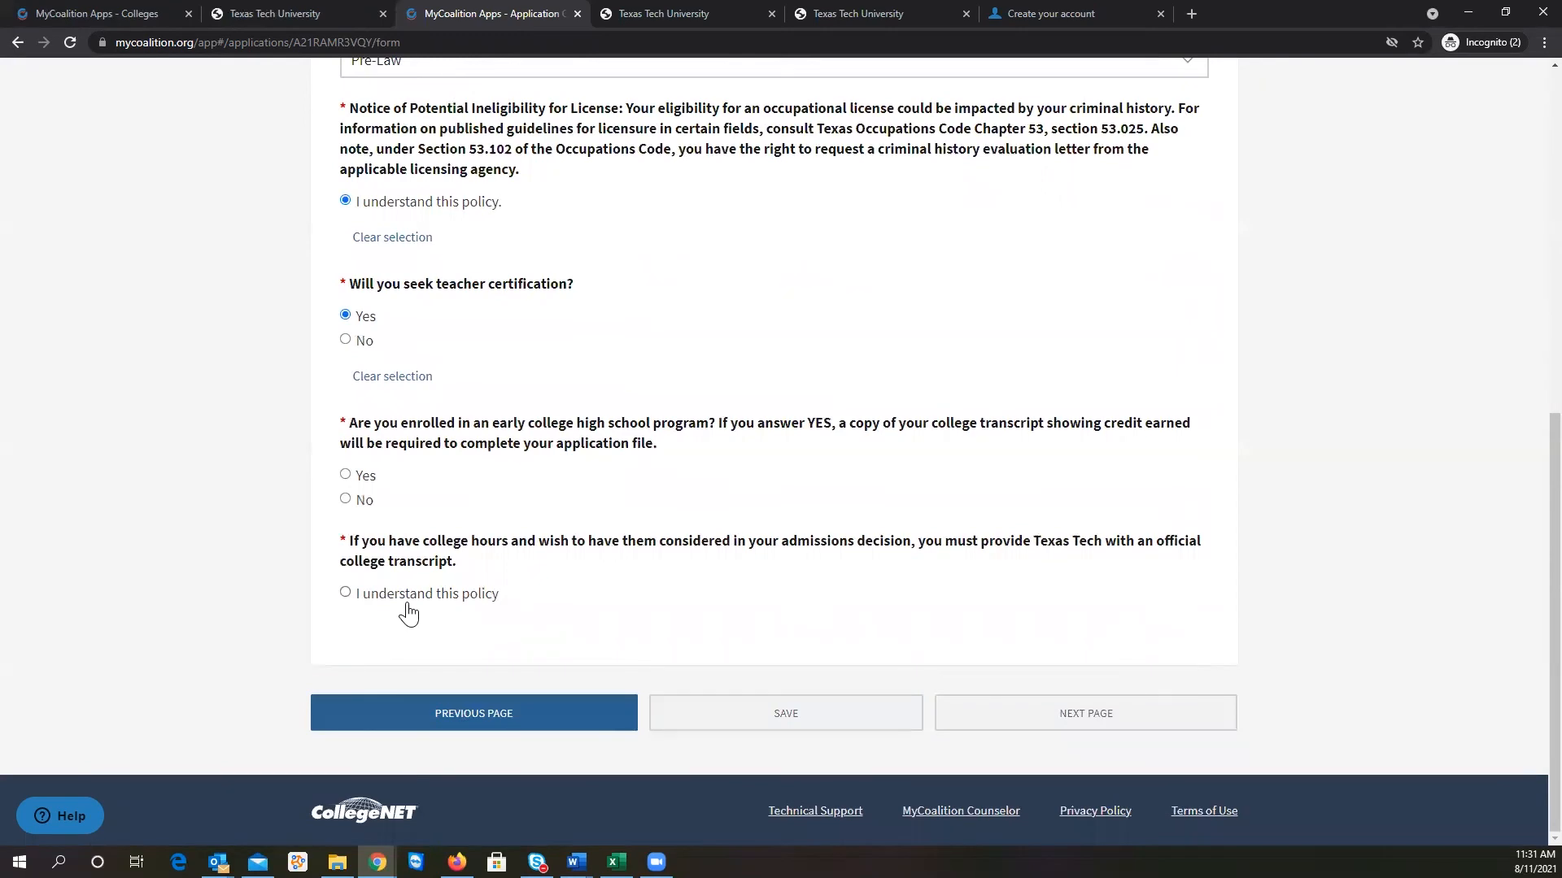
click(366, 480)
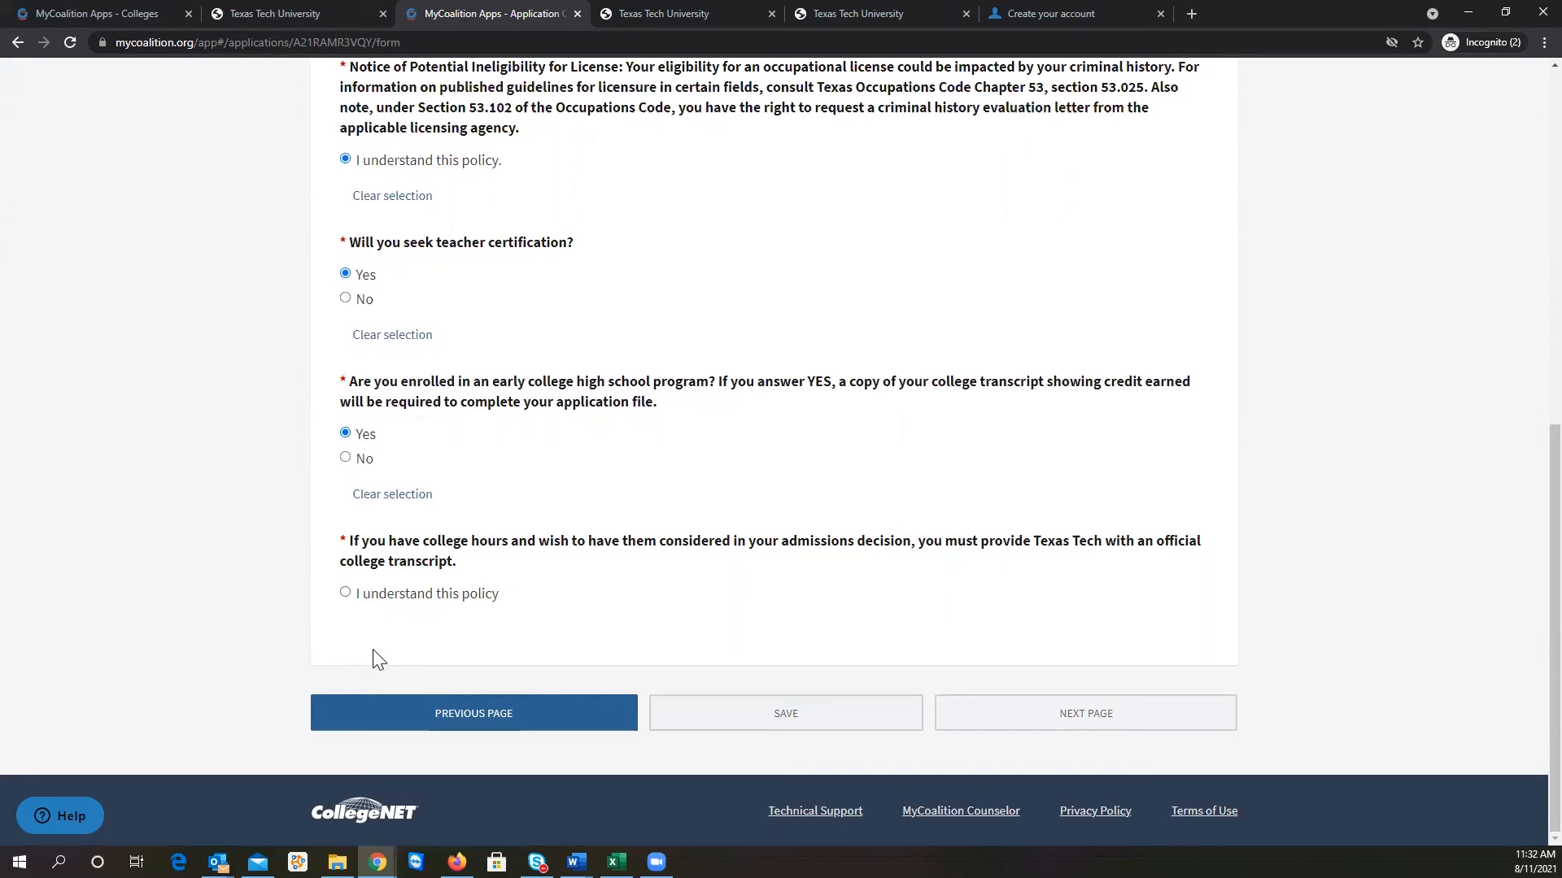
click(419, 603)
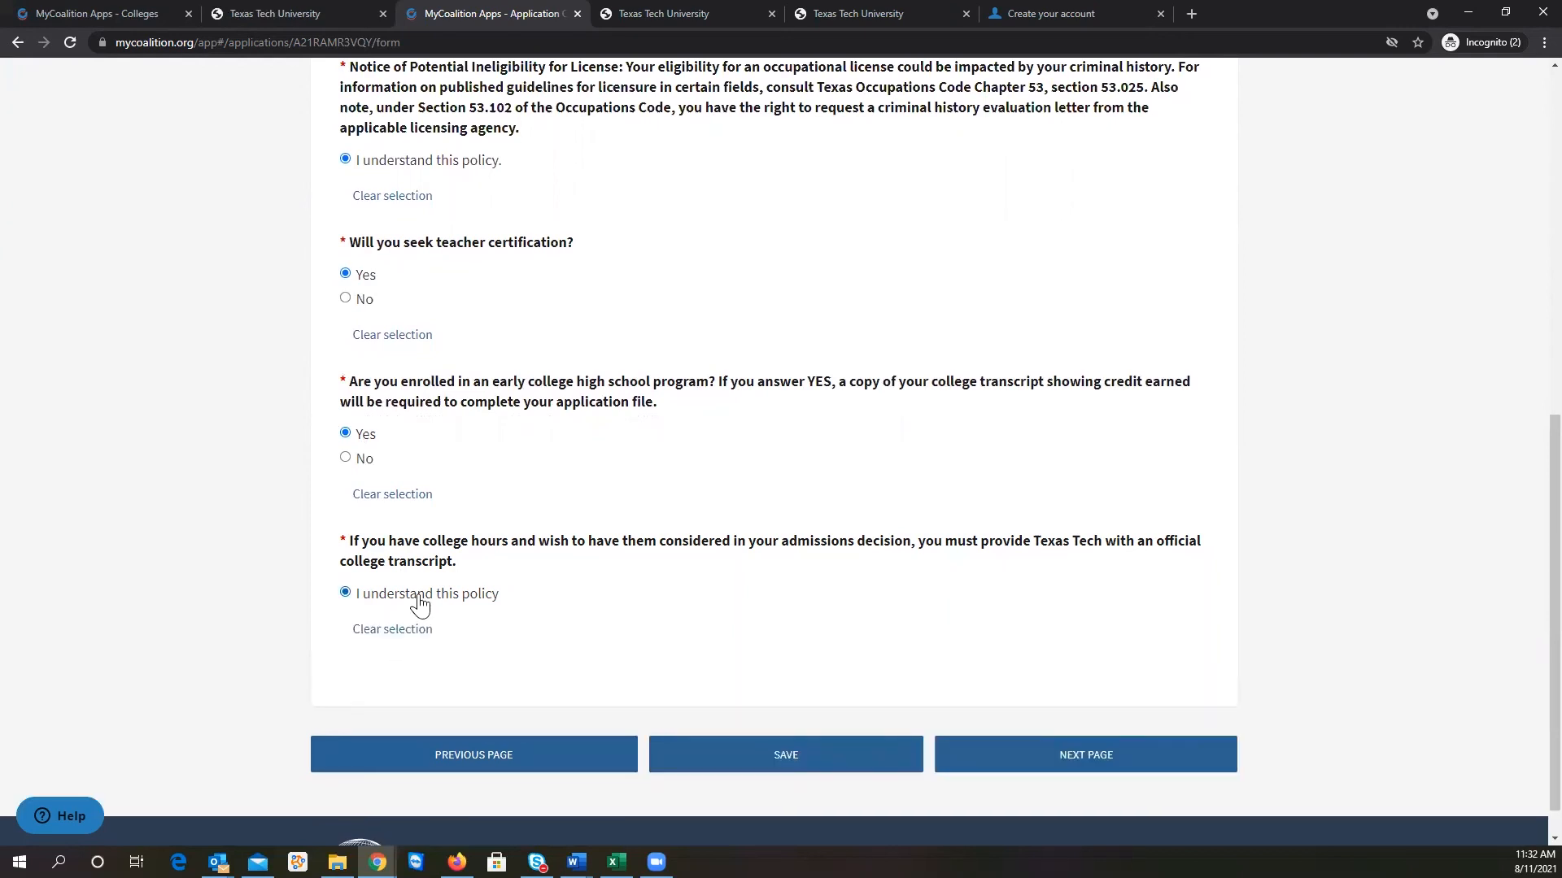
Continue to the Citizenship page and answer N/A to the Permanent Residence status and pending form I-485 questions
click(1079, 772)
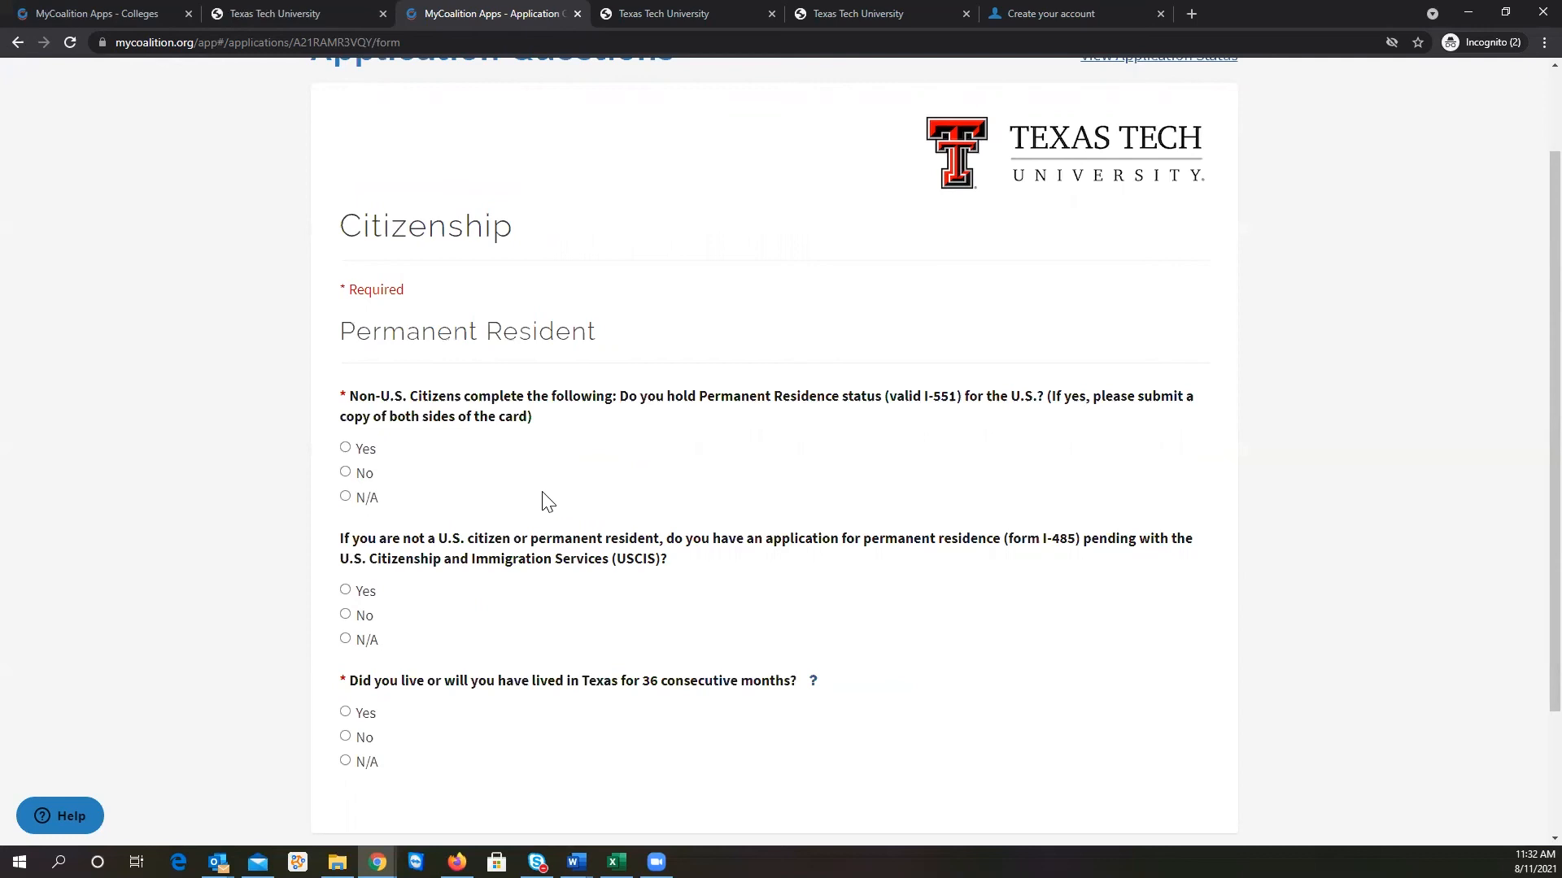
click(364, 501)
scroll(364, 501, down, 1)
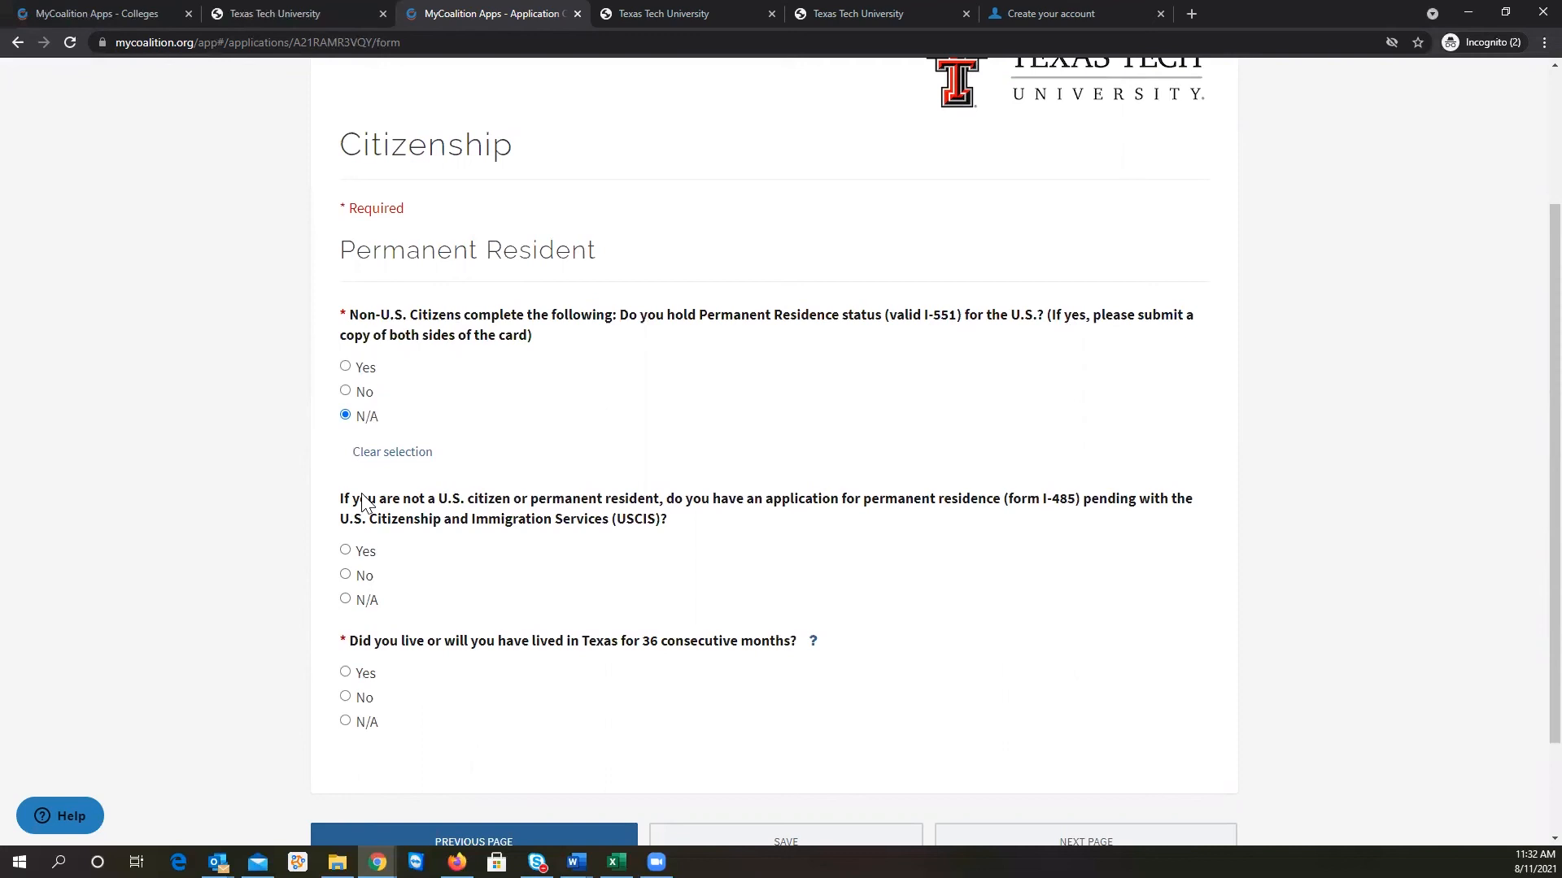
scroll(362, 500, down, 1)
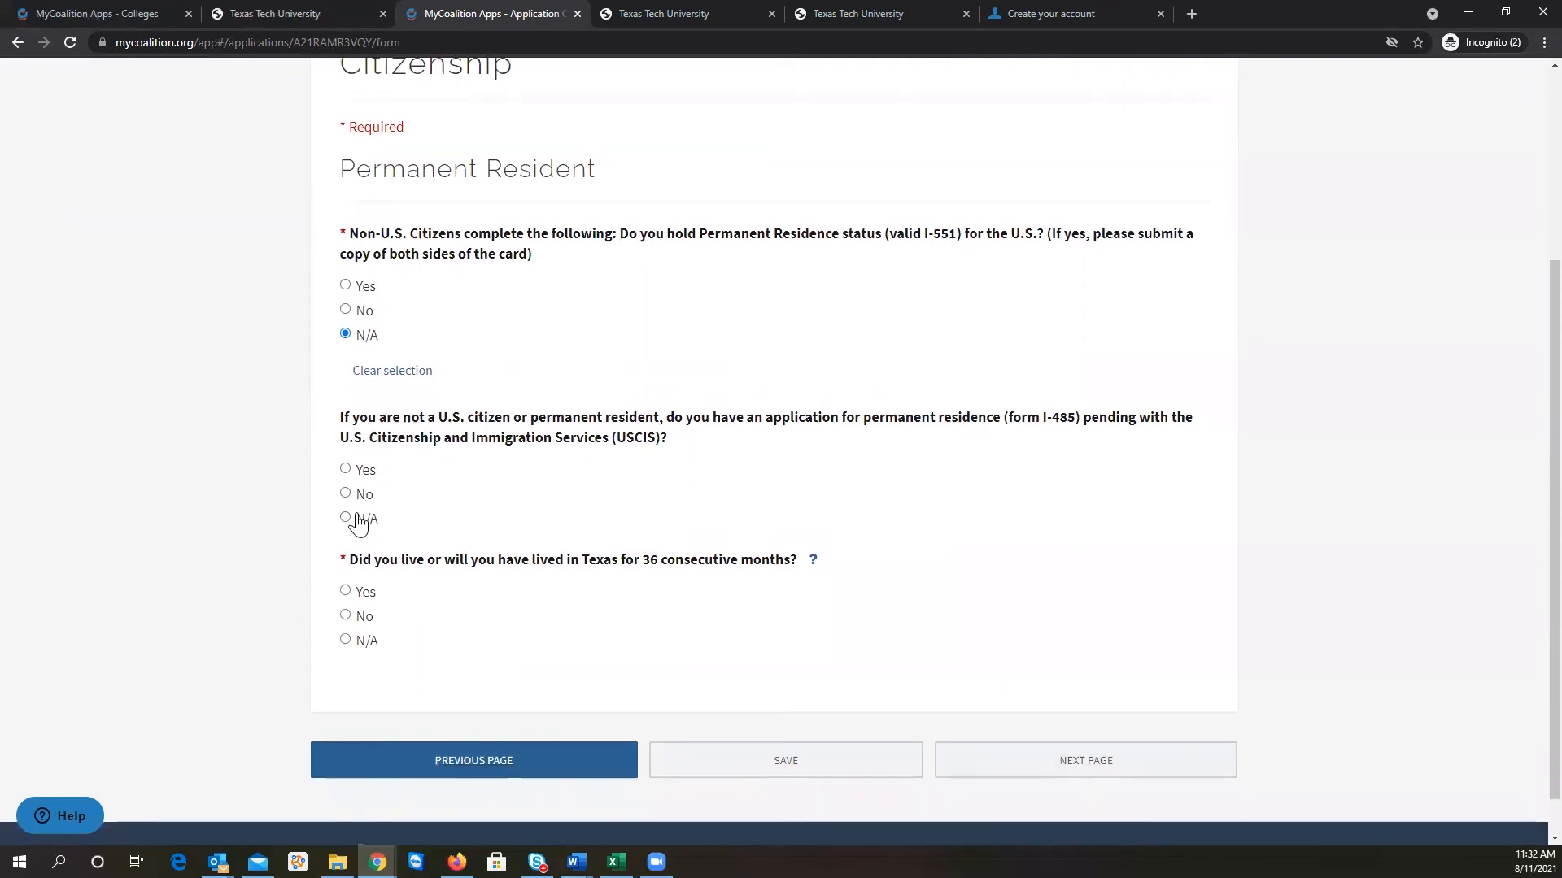
click(356, 522)
Show the help text for the 36 consecutive months in Texas question and answer it N/A
scroll(358, 523, down, 1)
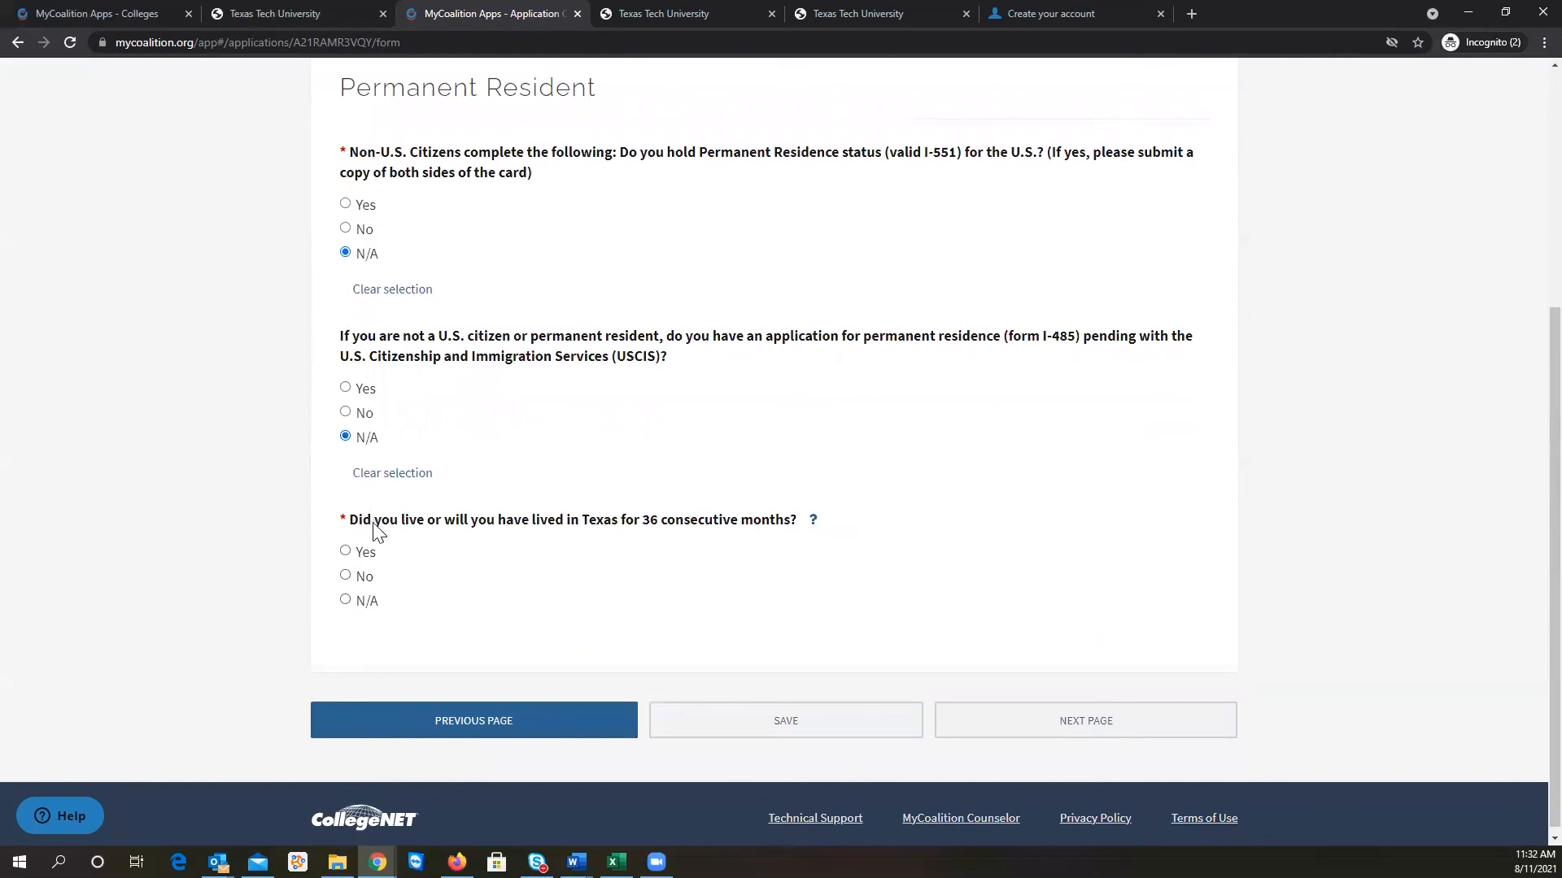
click(816, 527)
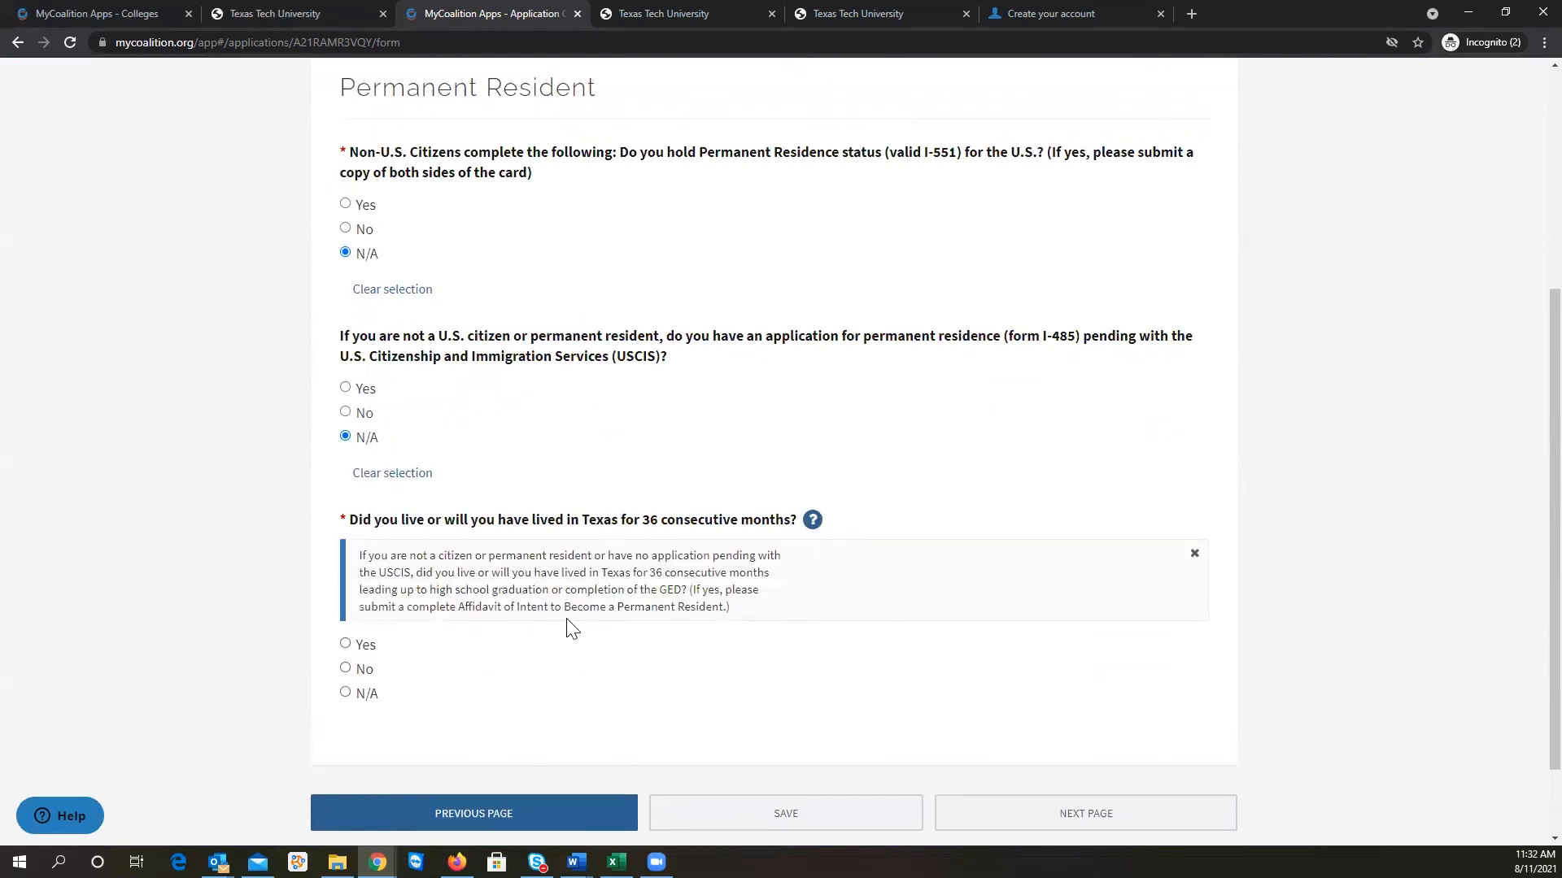
click(345, 693)
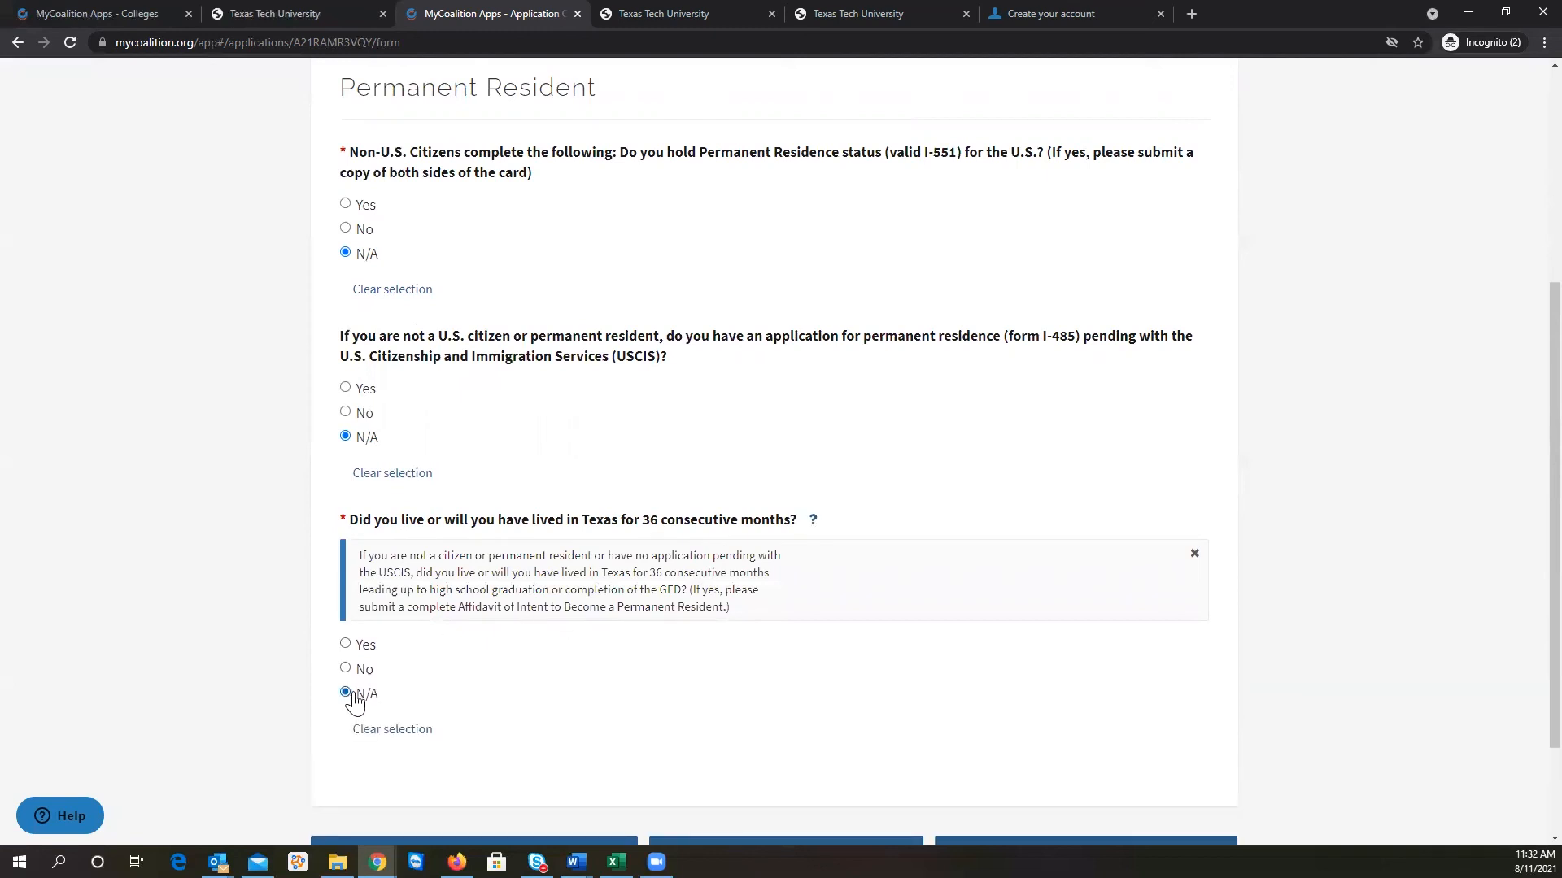
Continue to the Scholarship page and acknowledge the Scholarship Policy
scroll(544, 701, down, 1)
click(1049, 769)
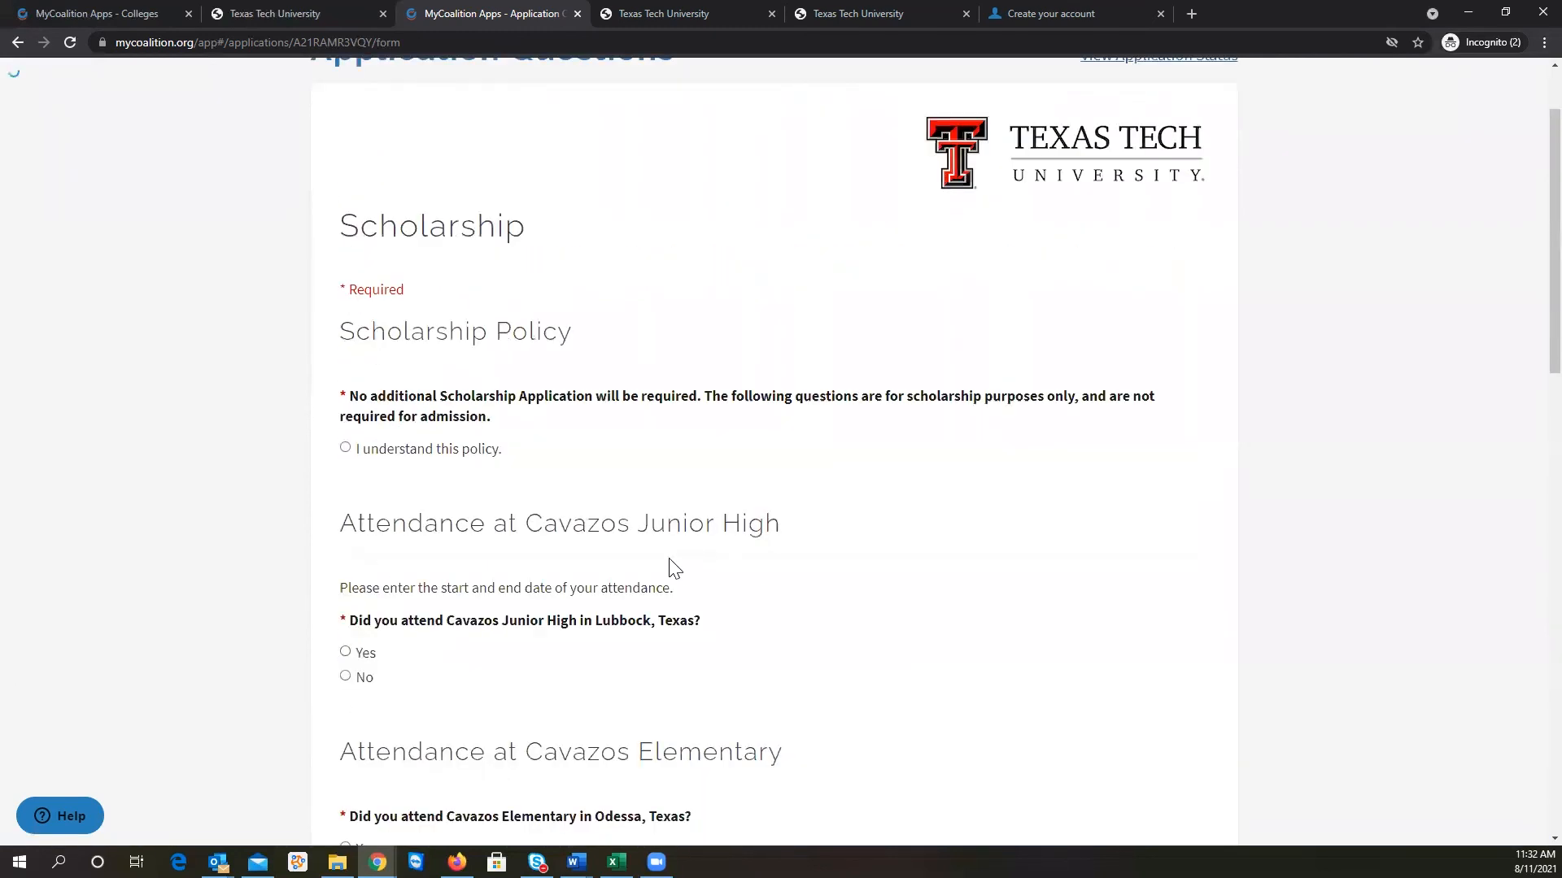
scroll(670, 559, down, 1)
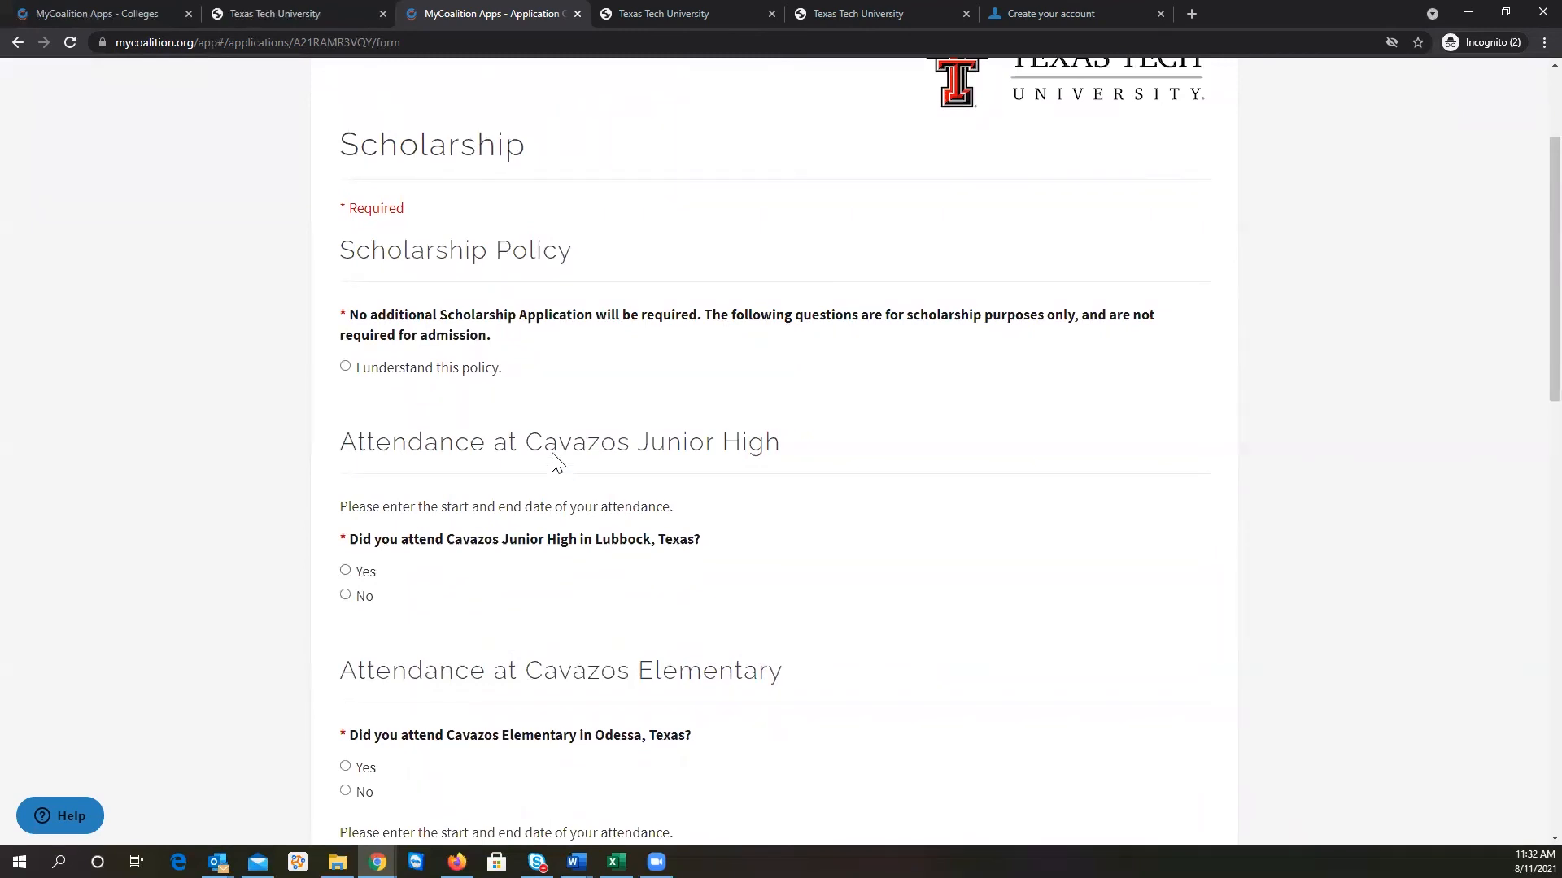
click(432, 368)
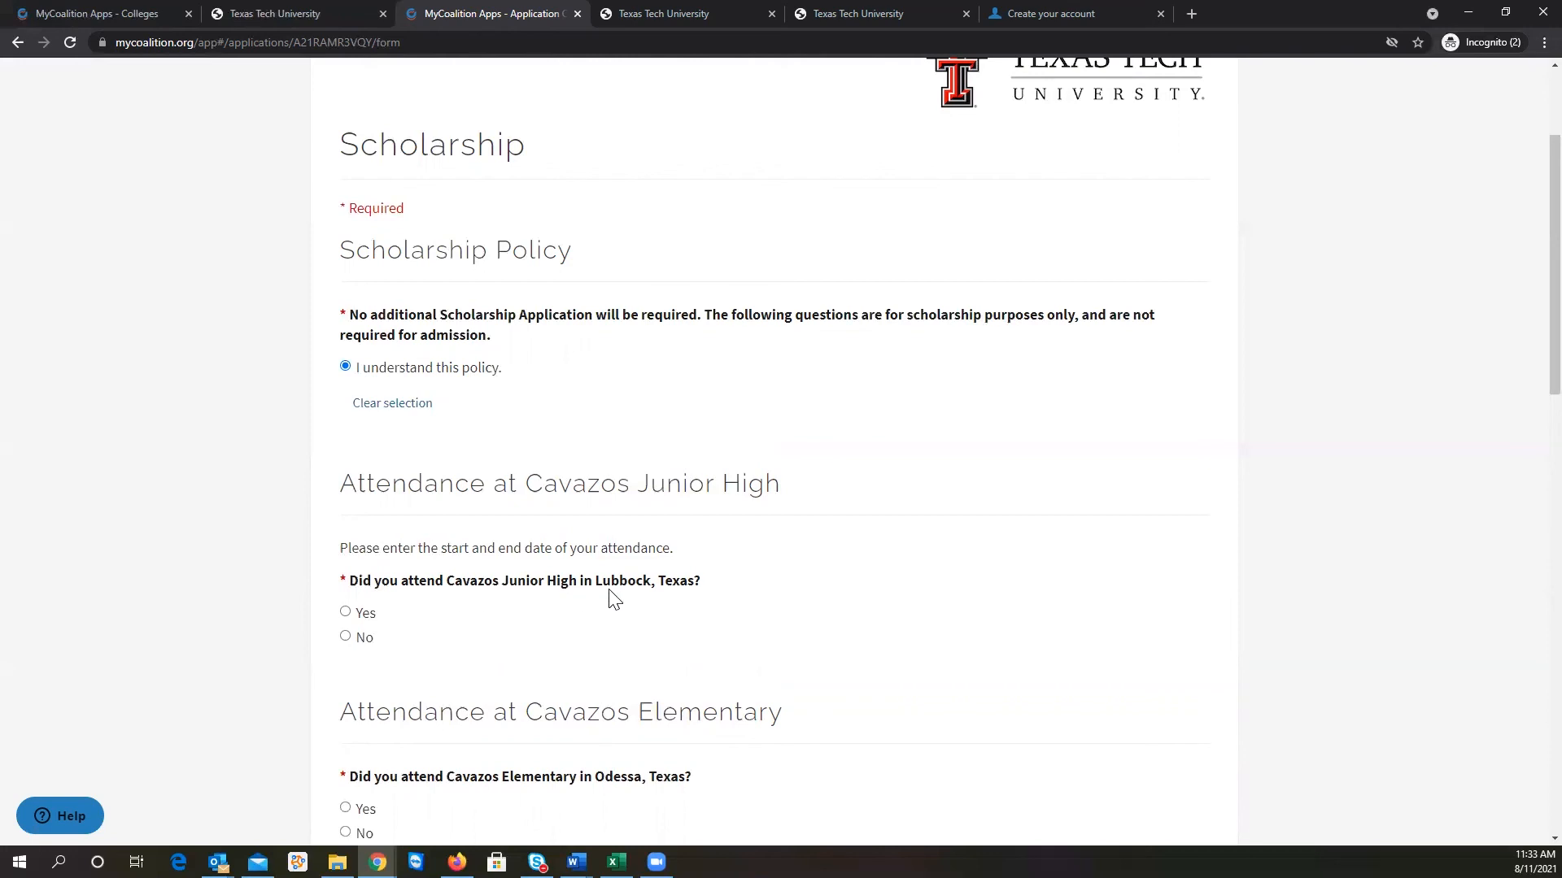
Answer No to attending Cavazos Junior High, attending Cavazos Elementary and having a parent employed by Southland Royalty or Burlington Resources
click(345, 637)
scroll(352, 640, down, 3)
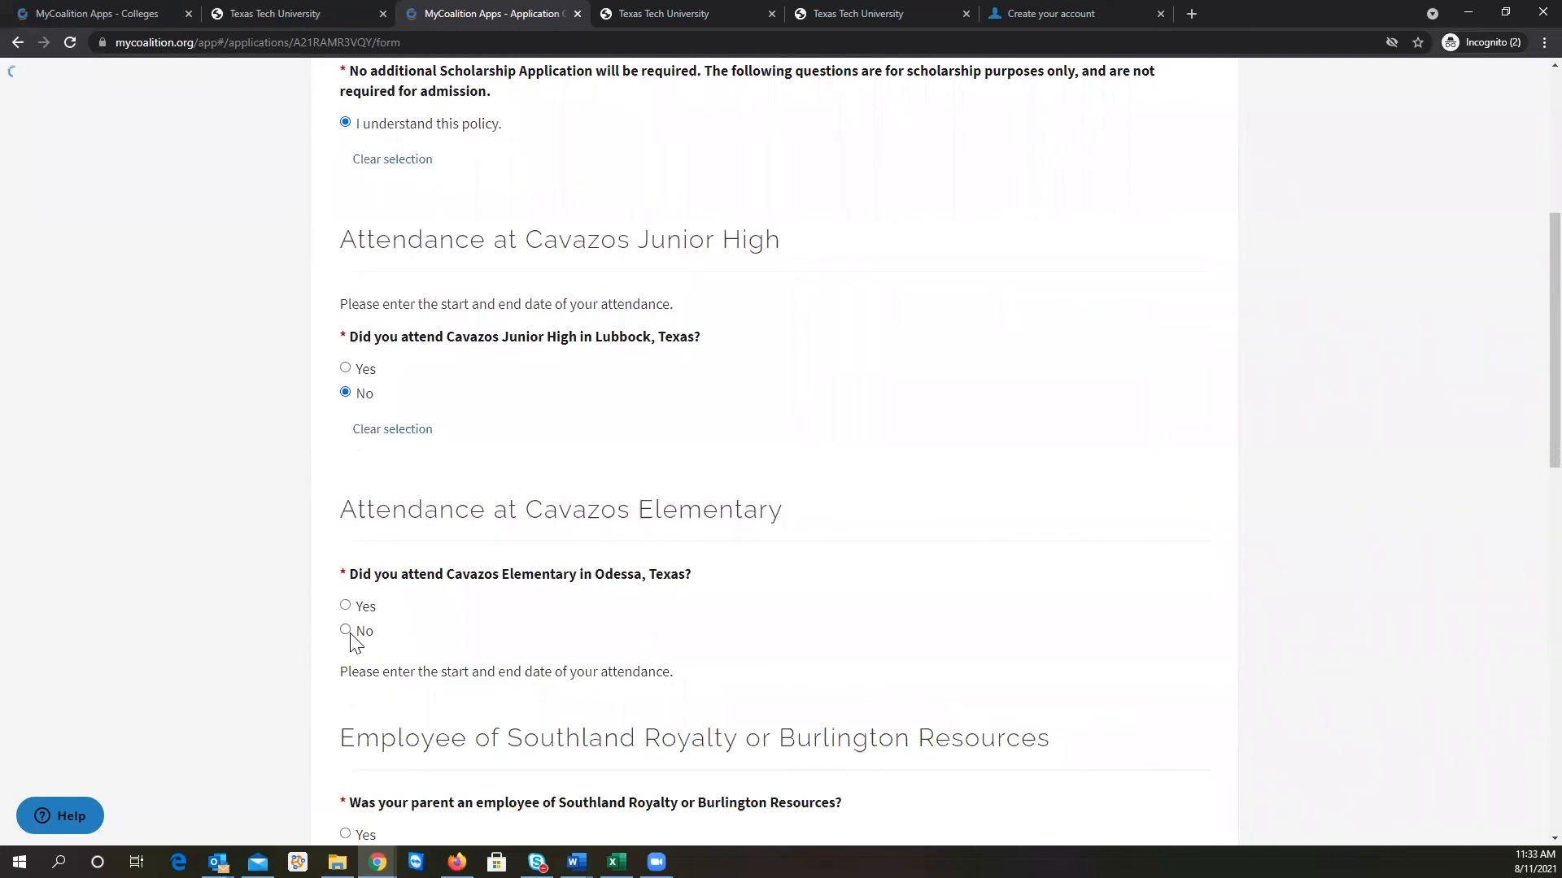
click(346, 631)
scroll(353, 643, down, 3)
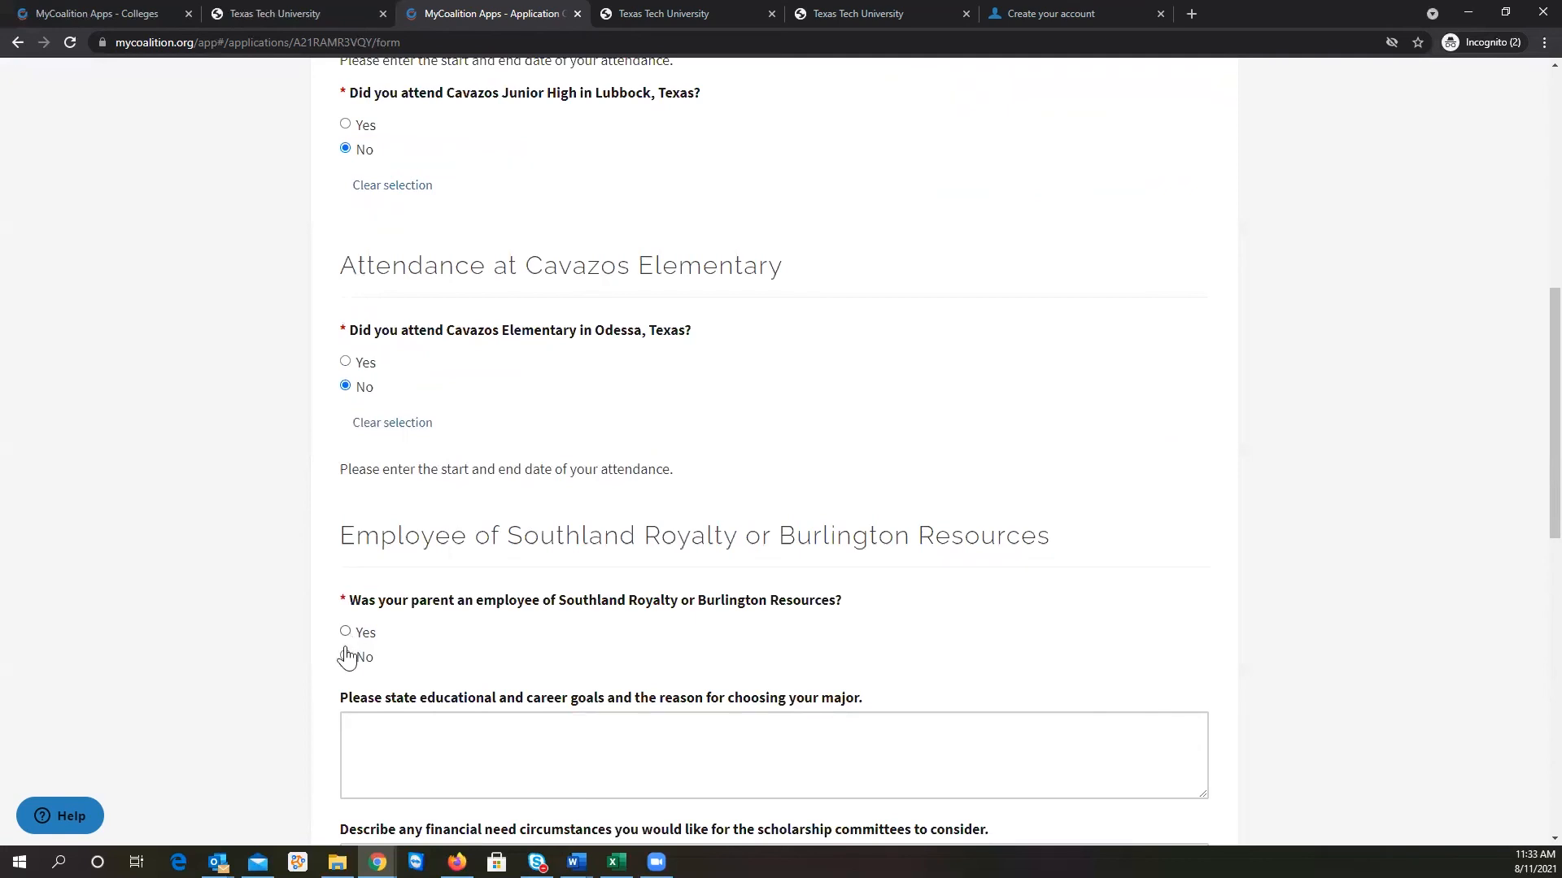
click(345, 656)
Leave the optional scholarship essays blank and select "I want my test scores considered for scholarships" for the SAT or ACT plans
scroll(347, 655, down, 2)
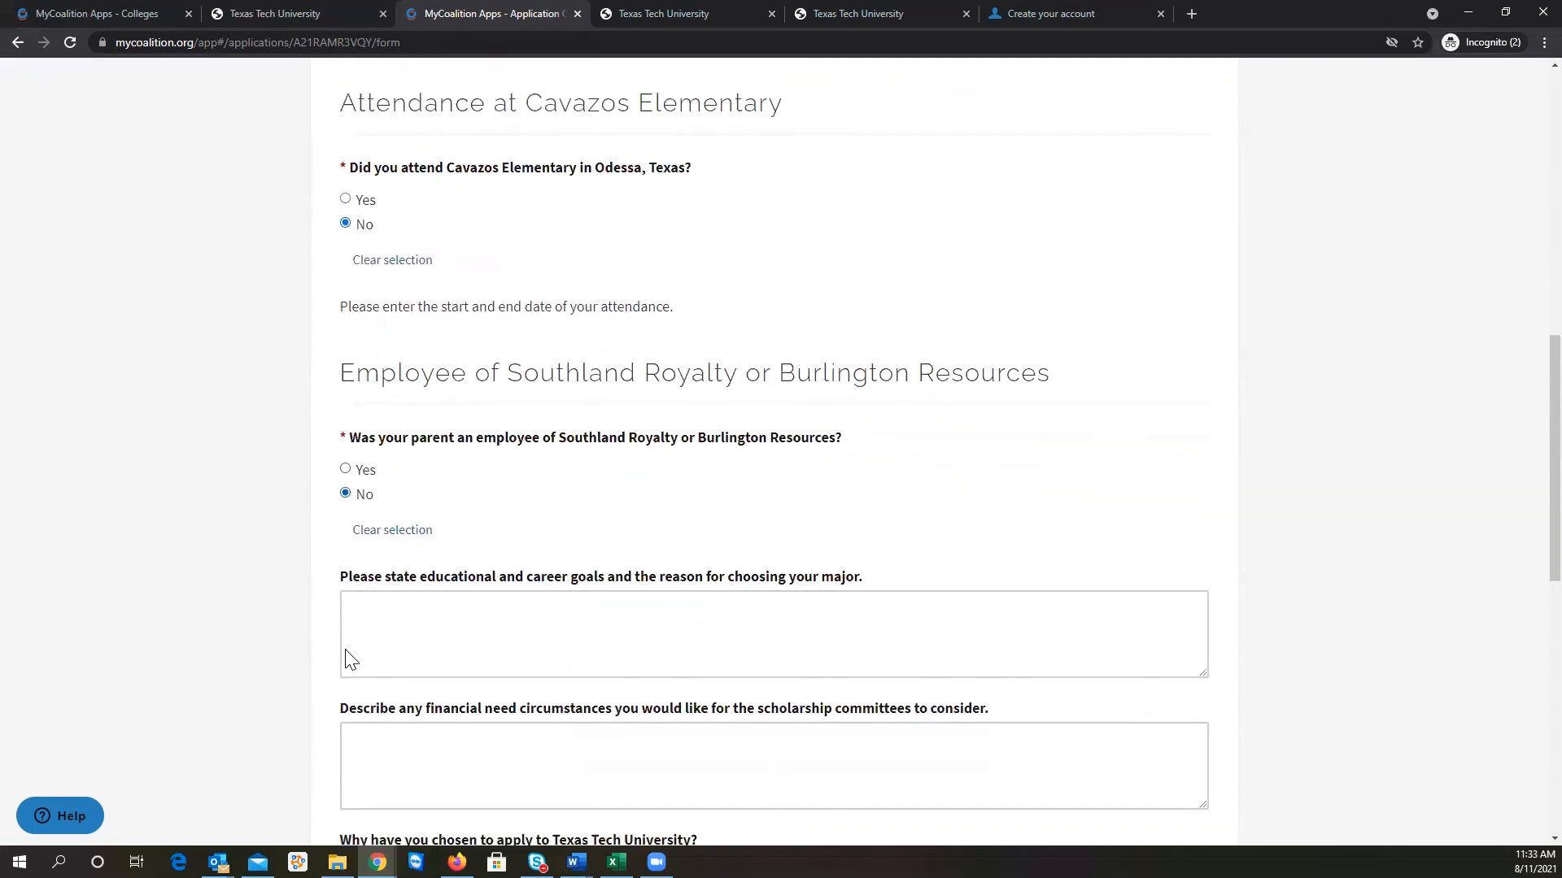
scroll(346, 649, down, 1)
scroll(346, 648, down, 2)
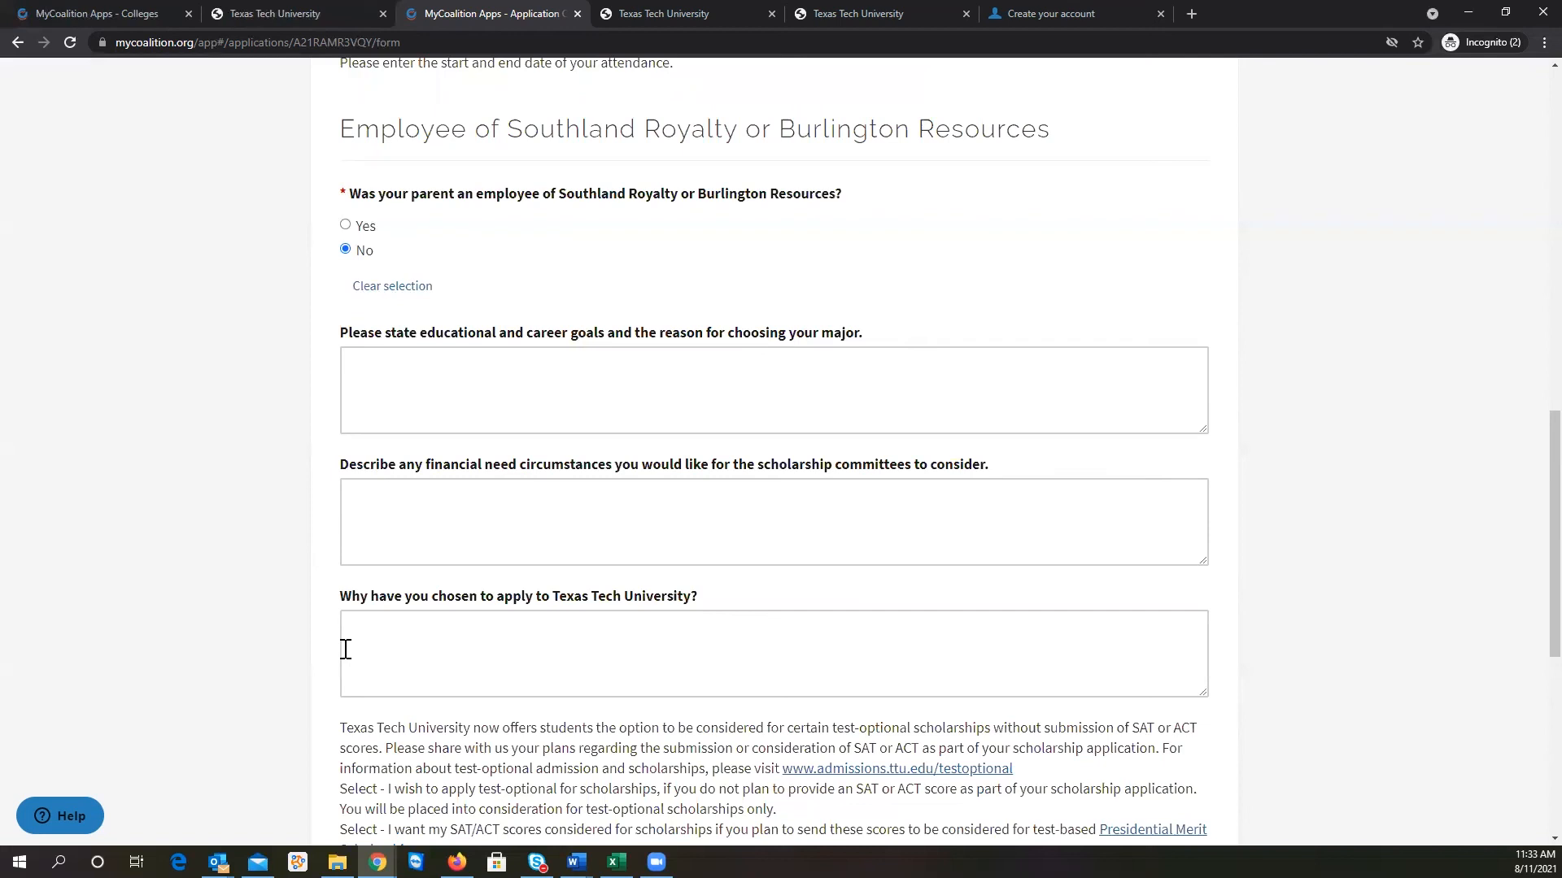
scroll(439, 645, down, 2)
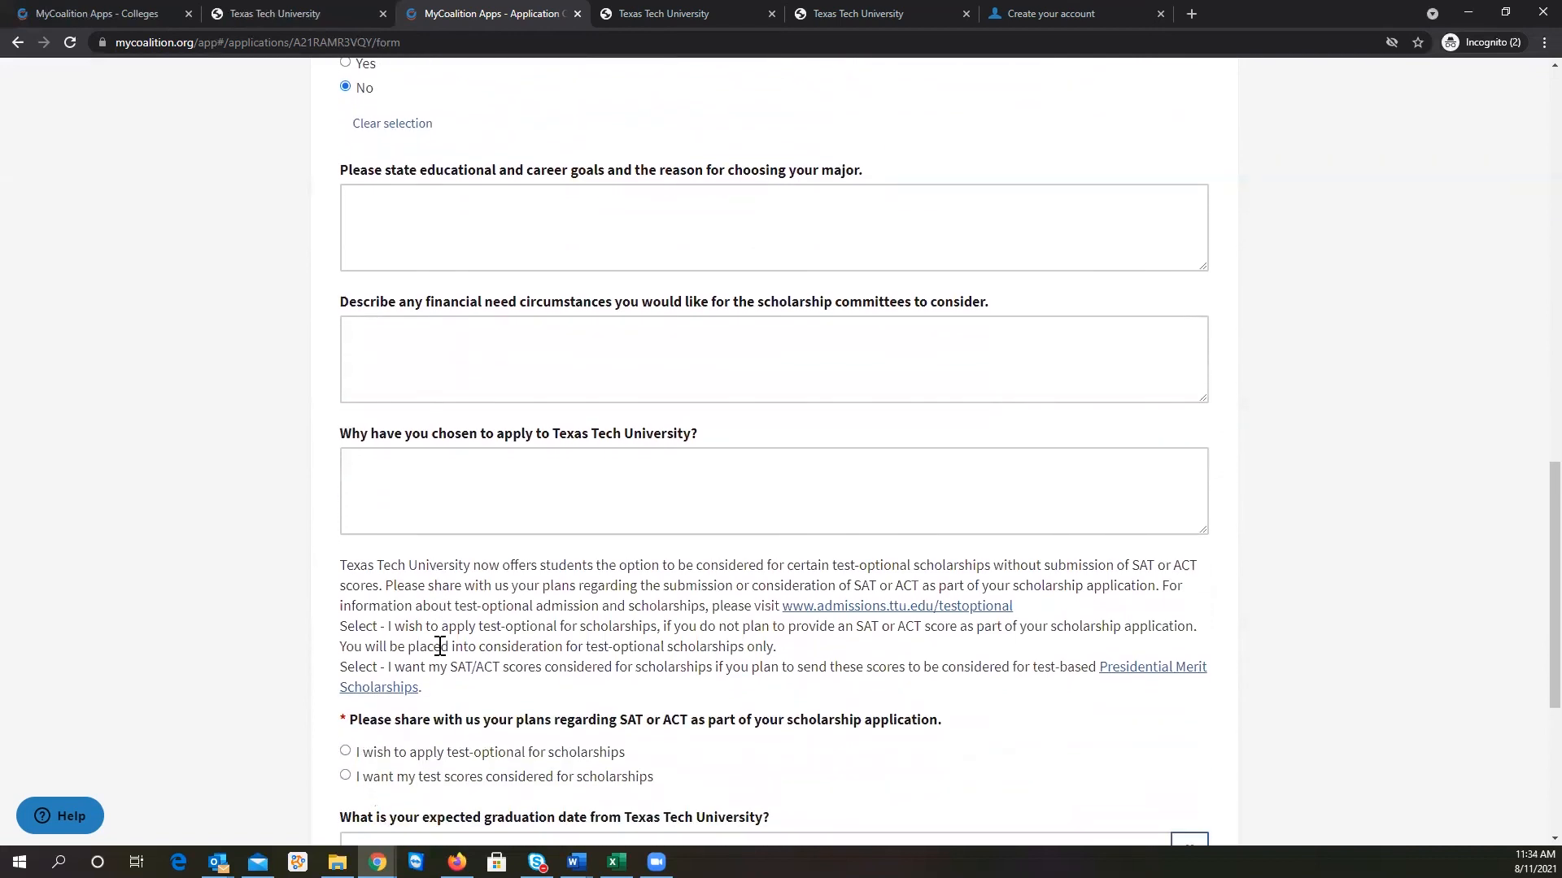
scroll(439, 646, down, 1)
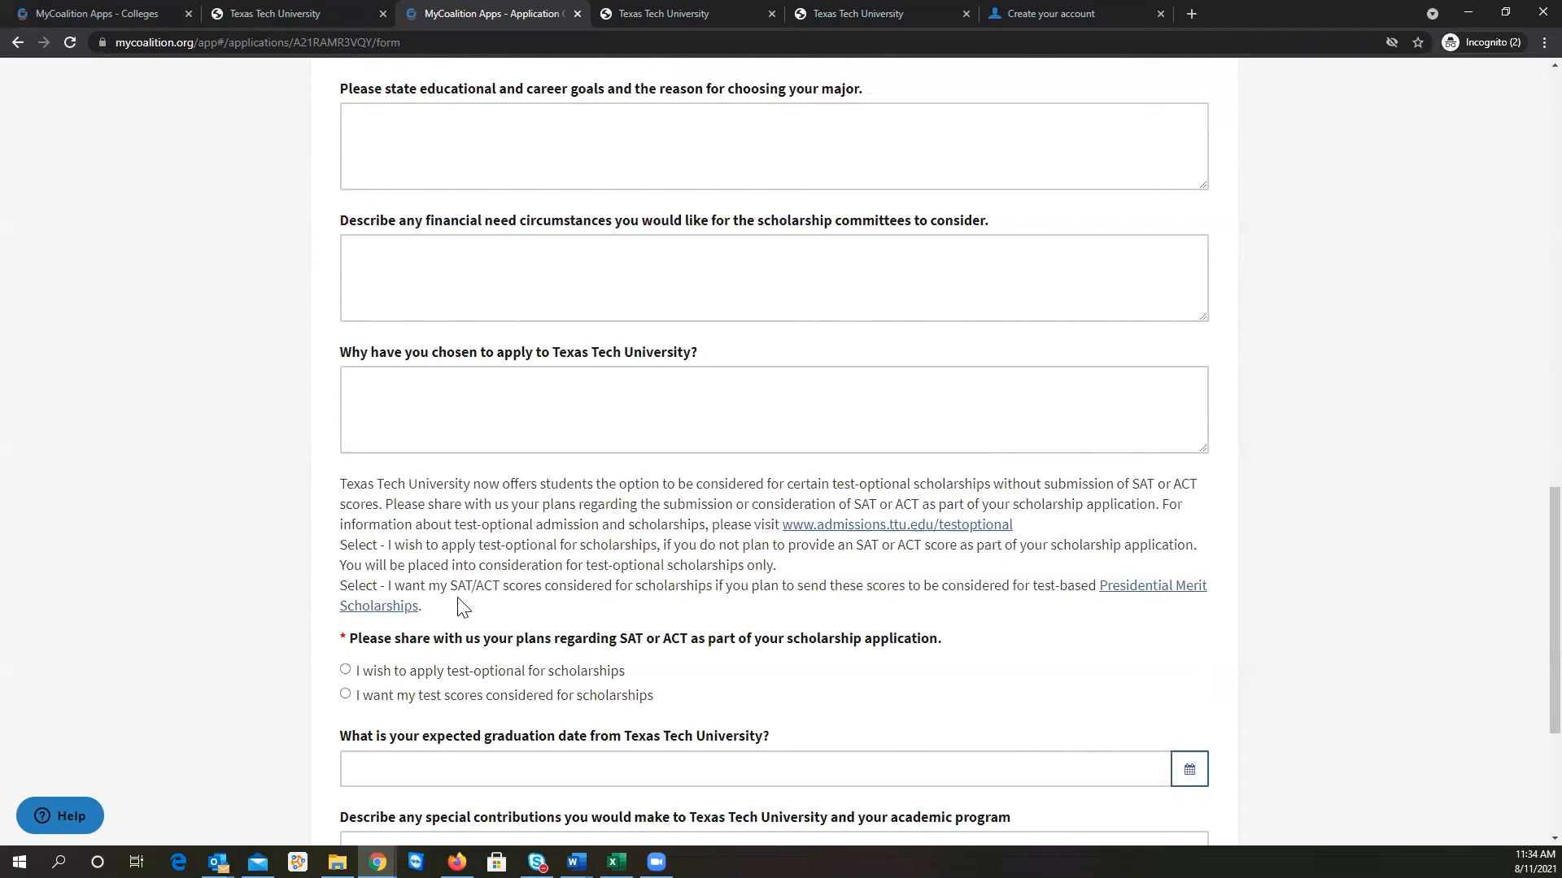
click(423, 698)
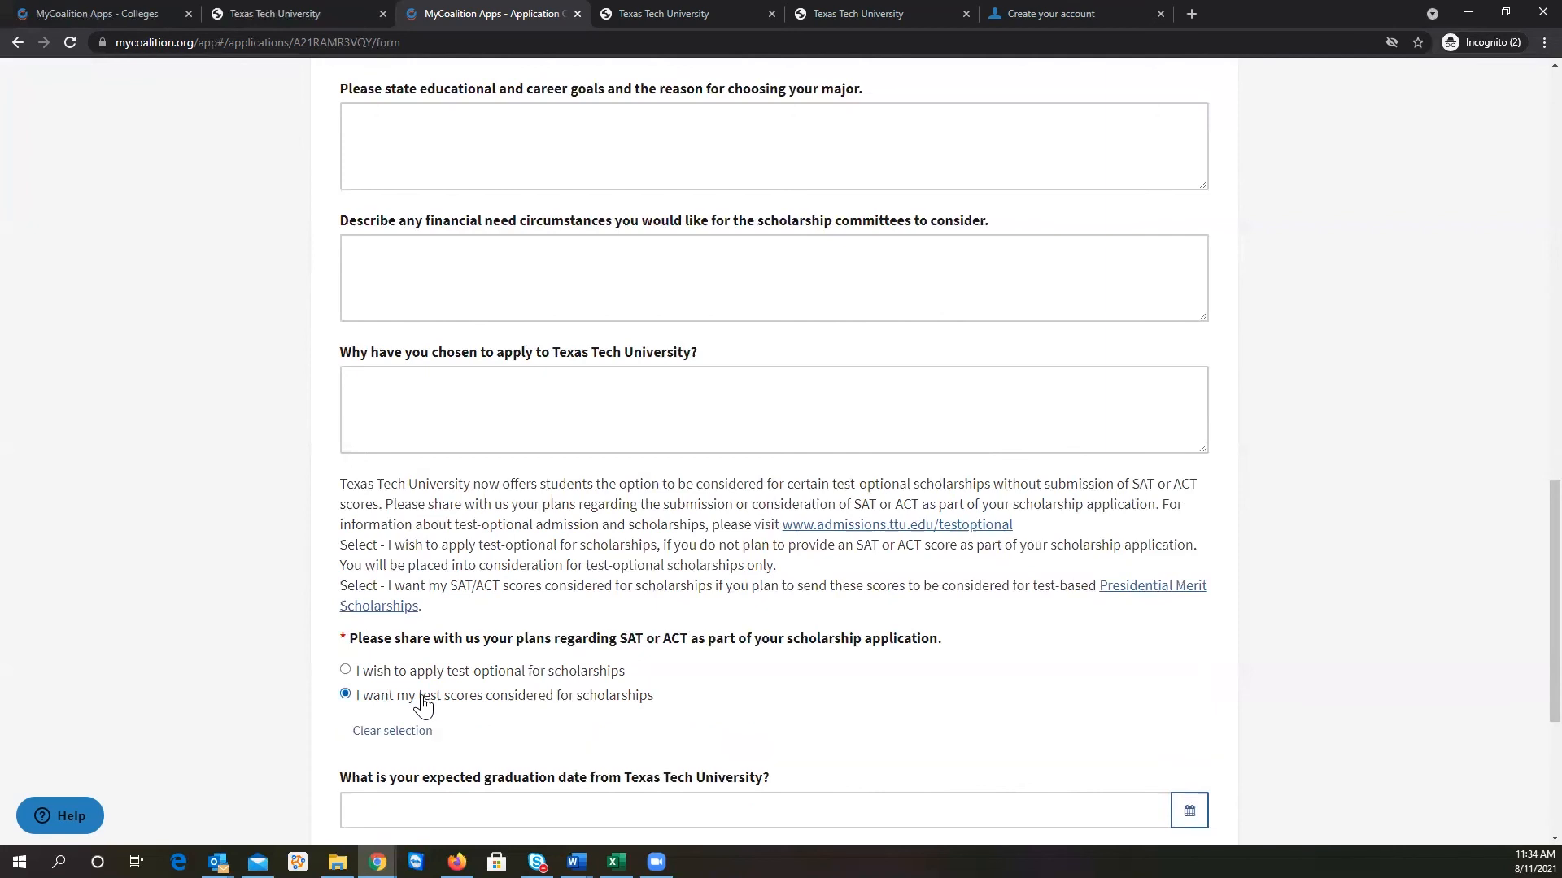
Enter 2026 as the expected graduation date from Texas Tech University
scroll(423, 705, down, 1)
scroll(423, 704, down, 2)
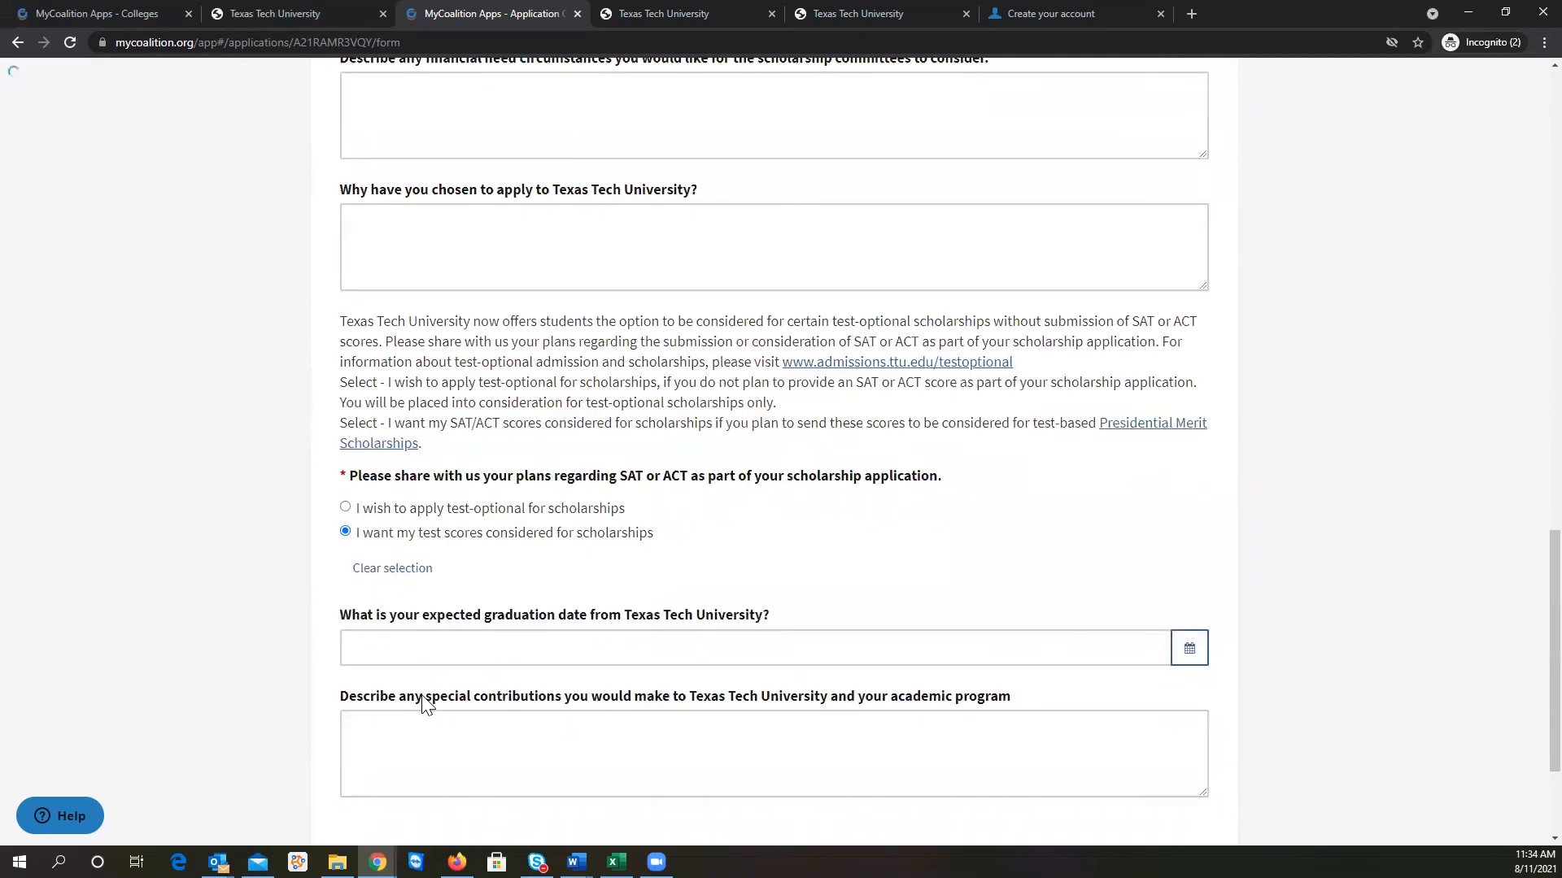
click(436, 573)
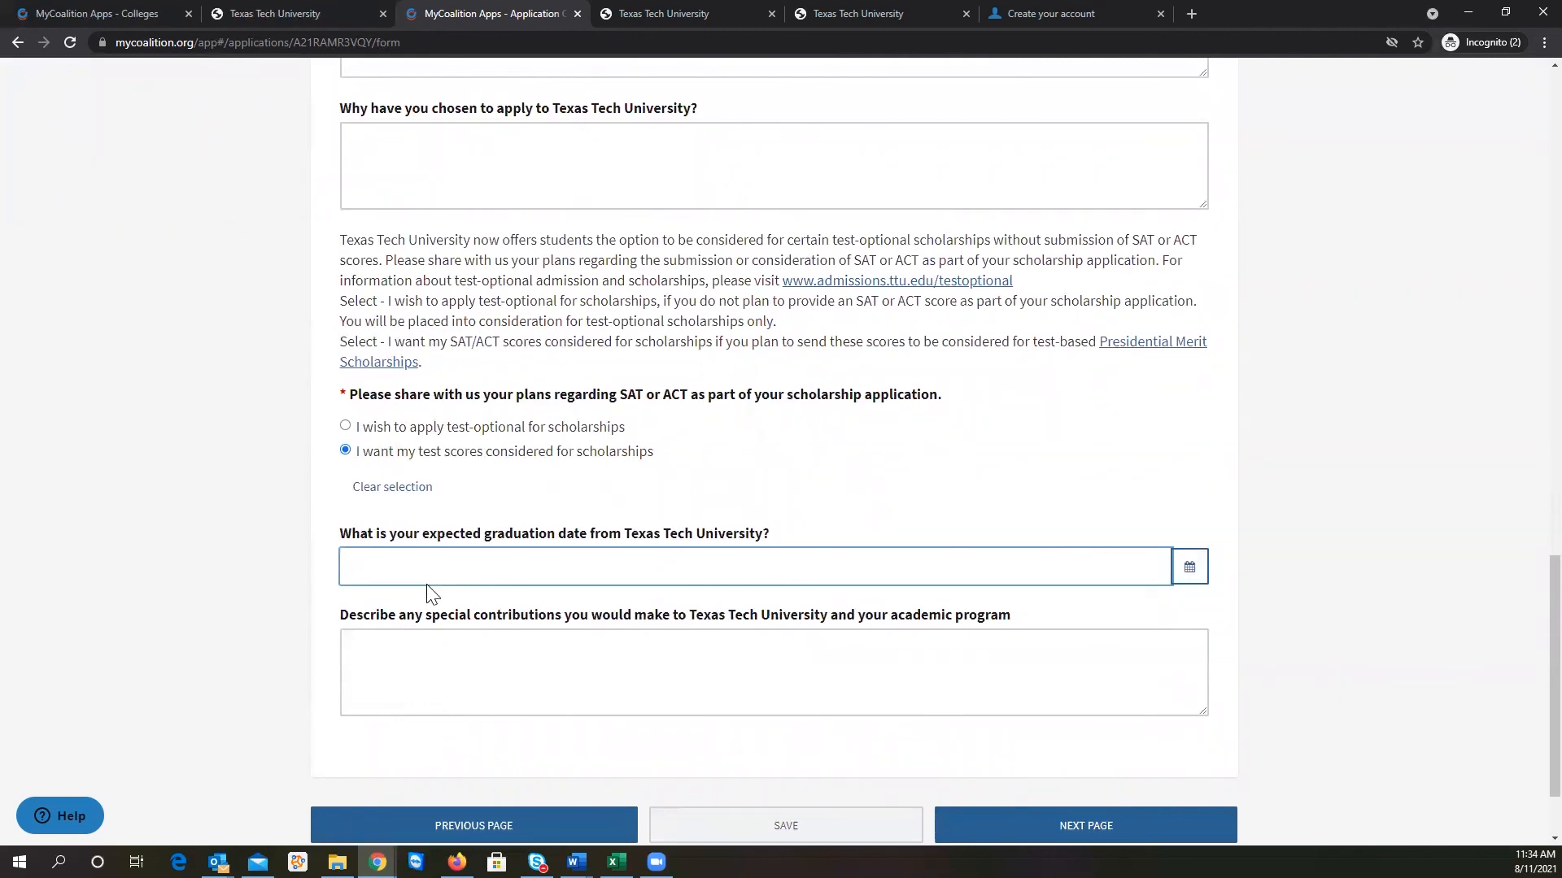
text(2026)
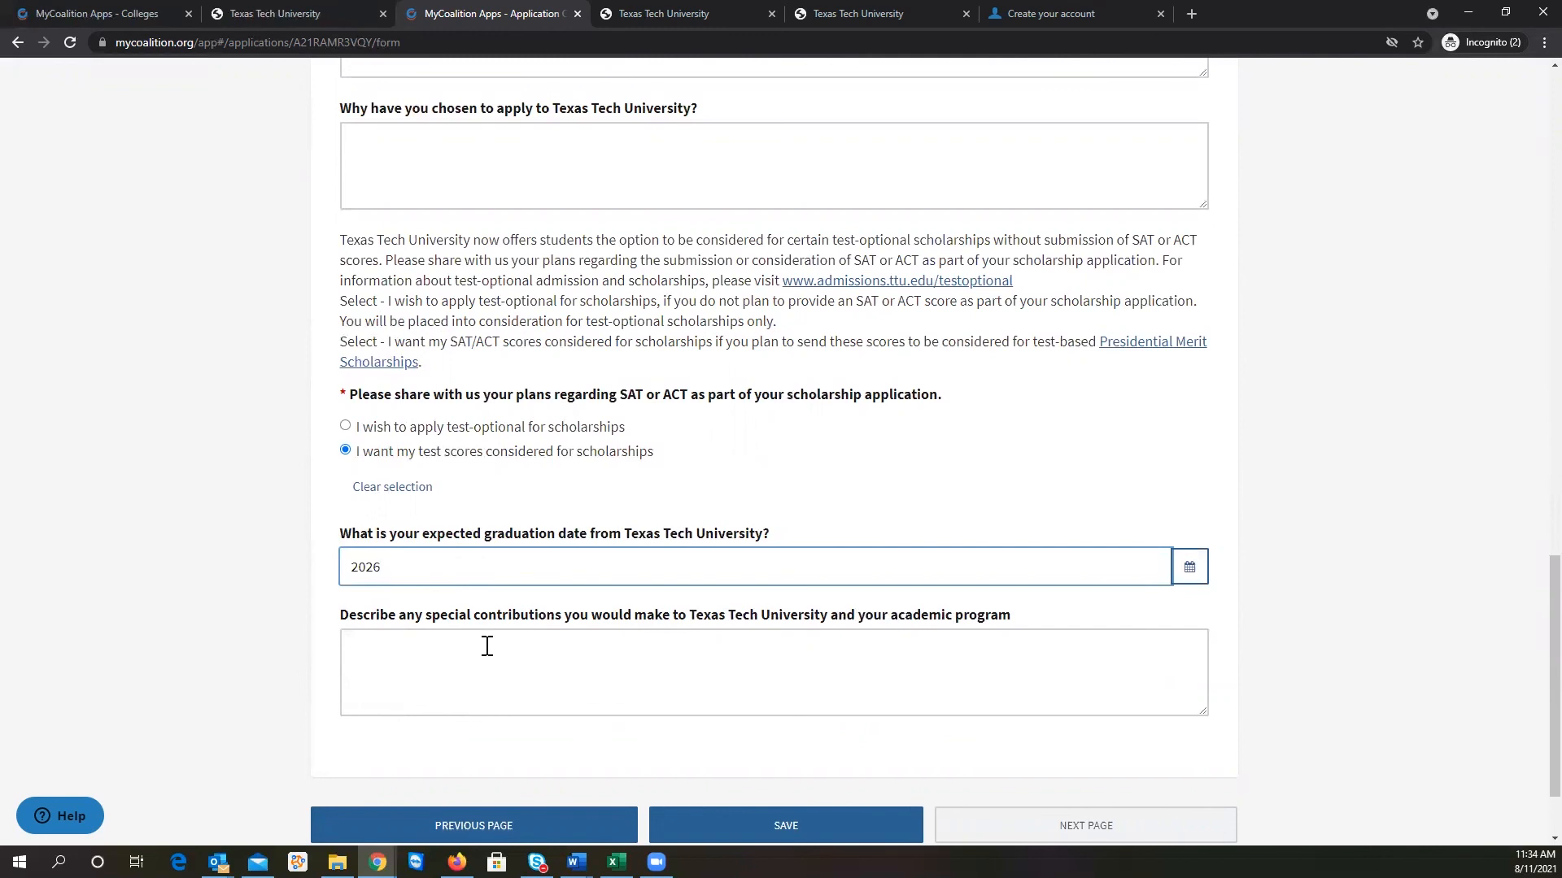
click(535, 666)
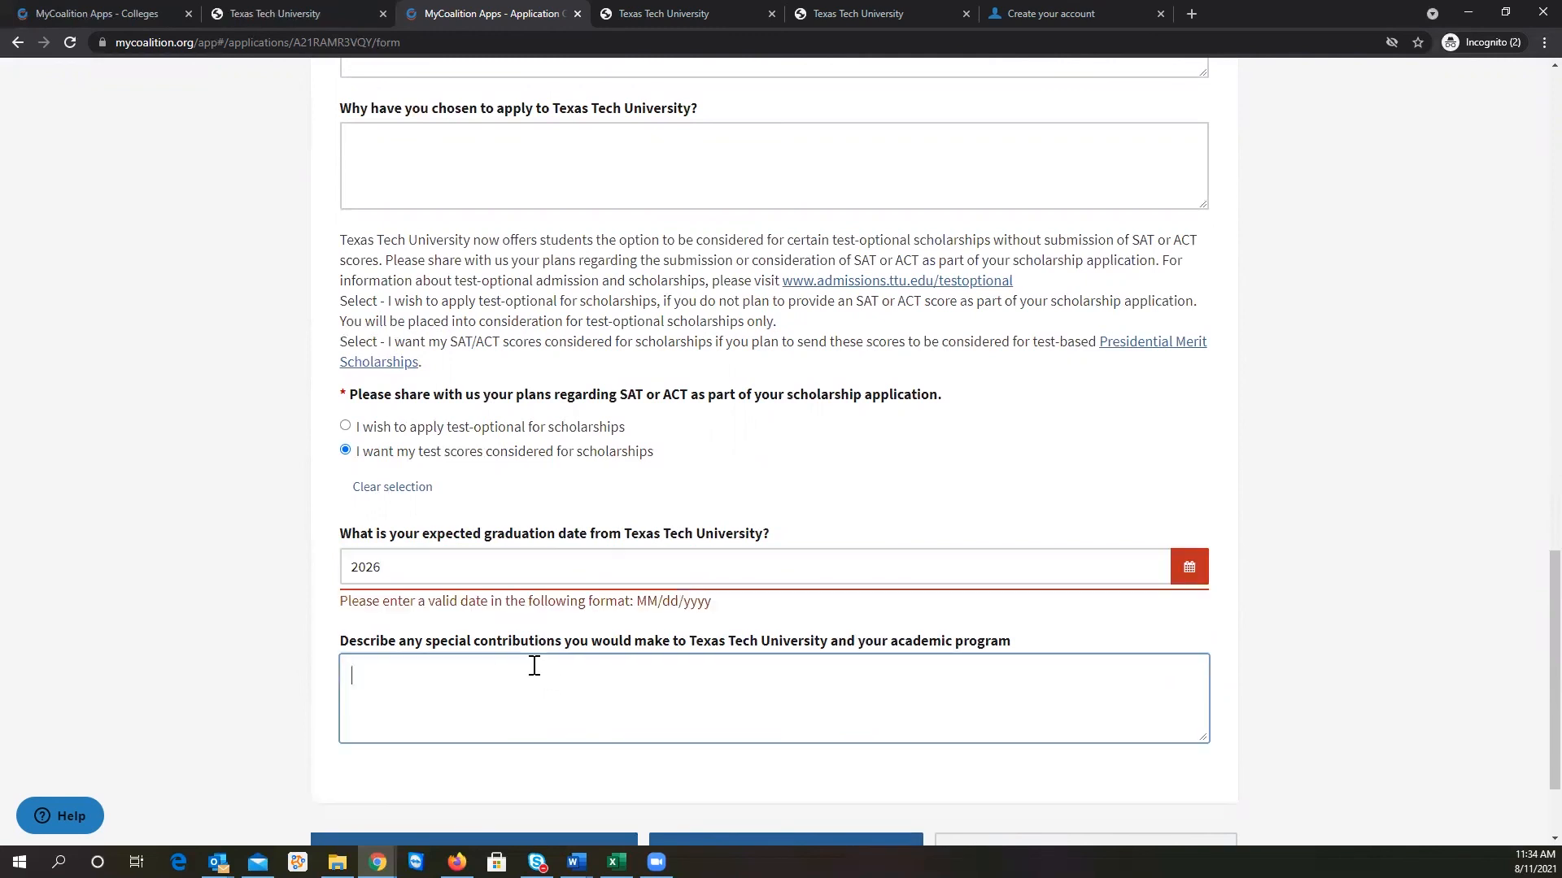
Complete the expected graduation date with month and day so it reads 05/01/2026
click(478, 563)
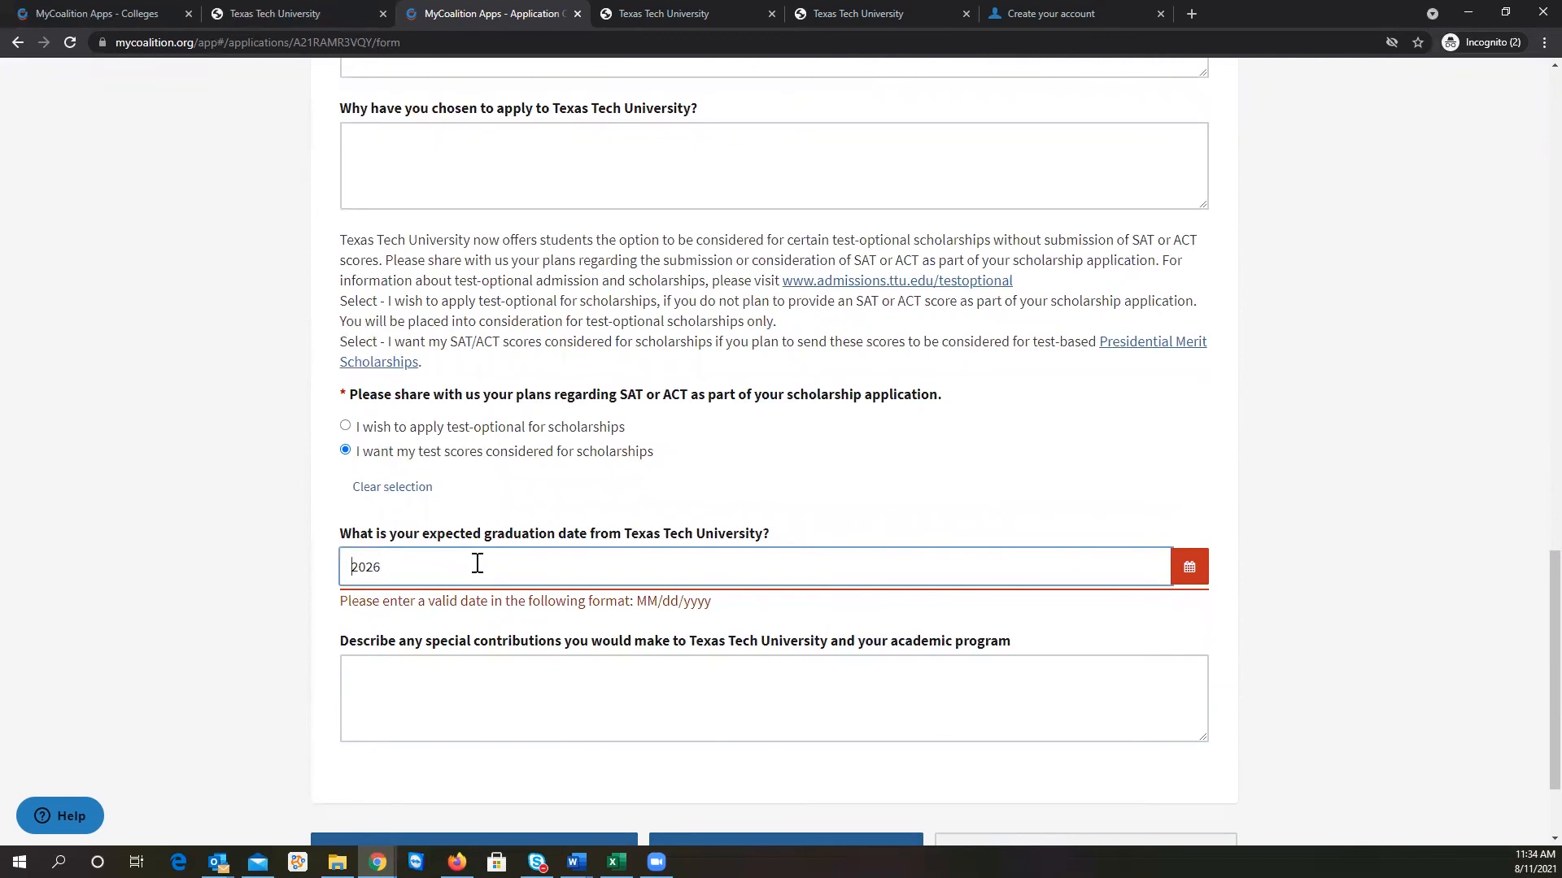
text(4/1)
key(BackSpace)
key(BackSpace)
key(BackSpace)
text(5/1/)
click(350, 568)
text(01/)
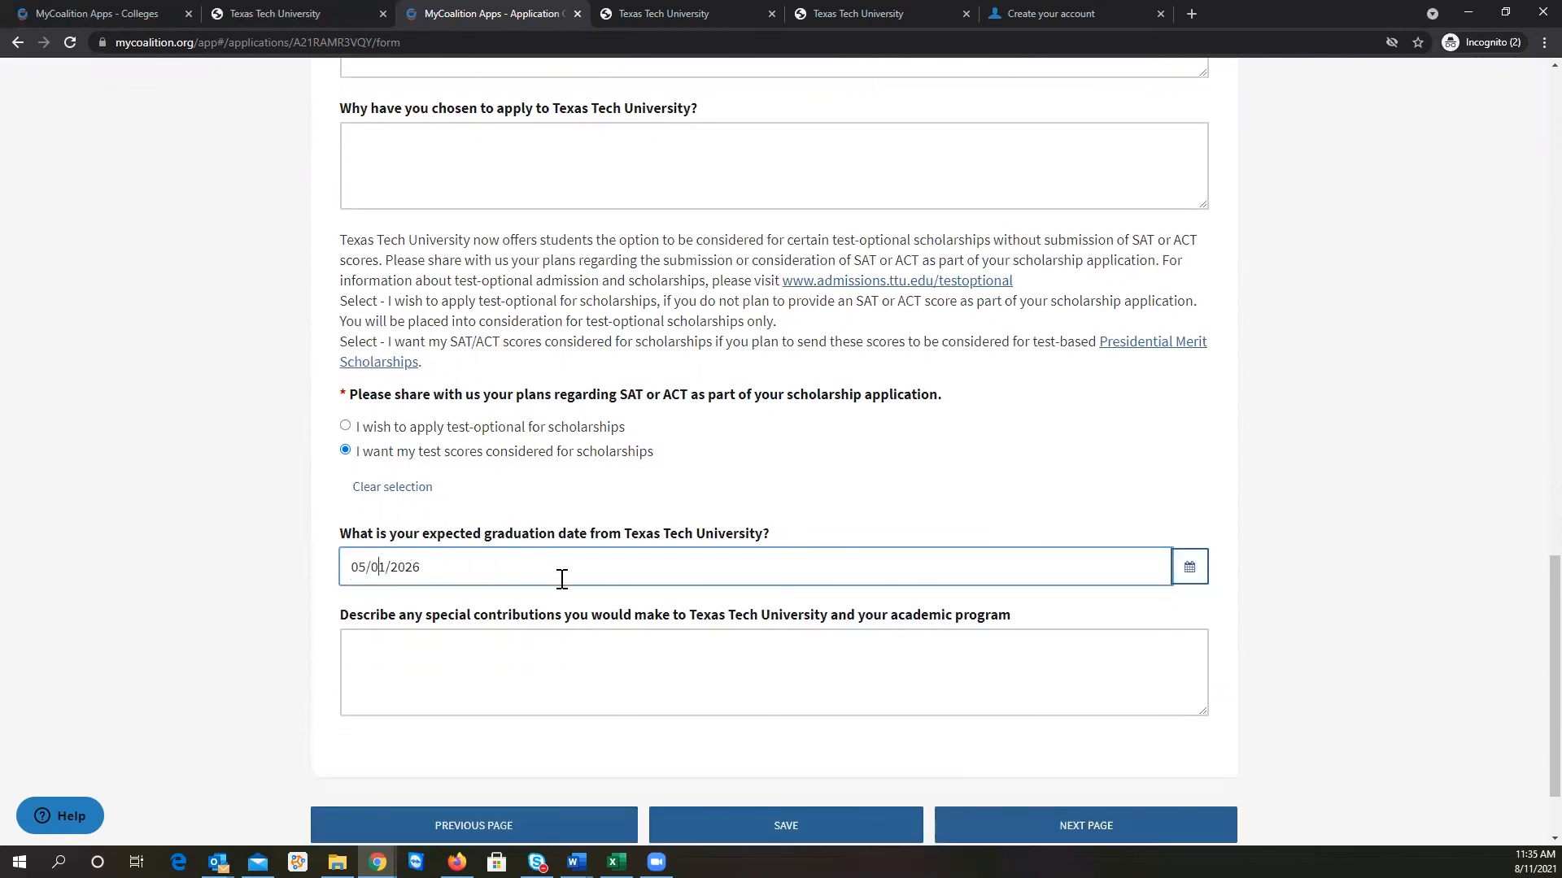
Continue through the Writing page with both essays left blank and review the policies on the Academic Notifications page
click(1004, 821)
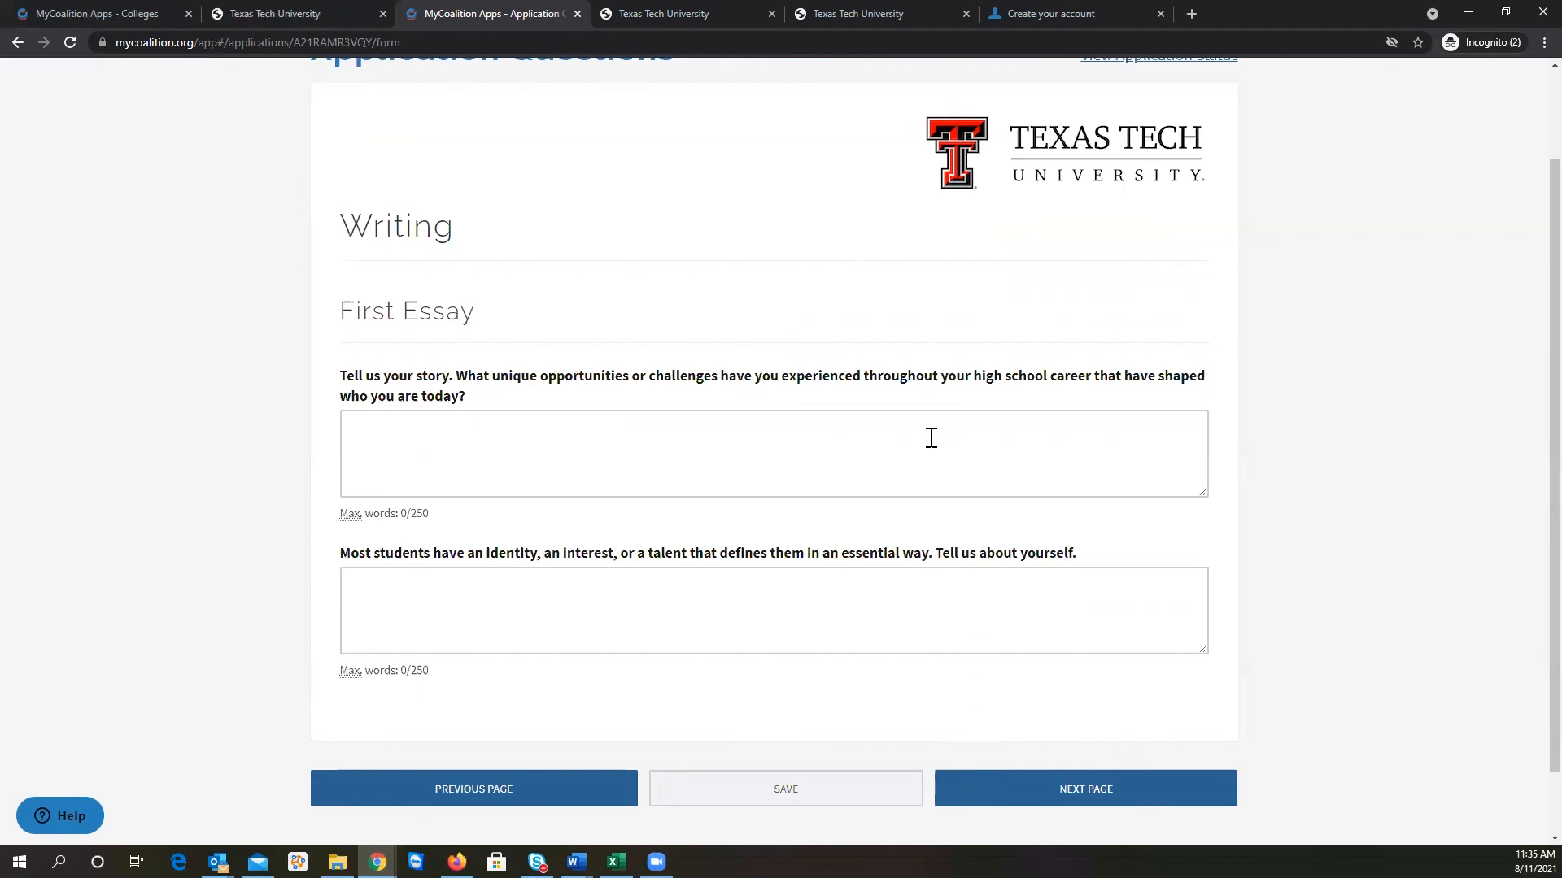
click(1013, 774)
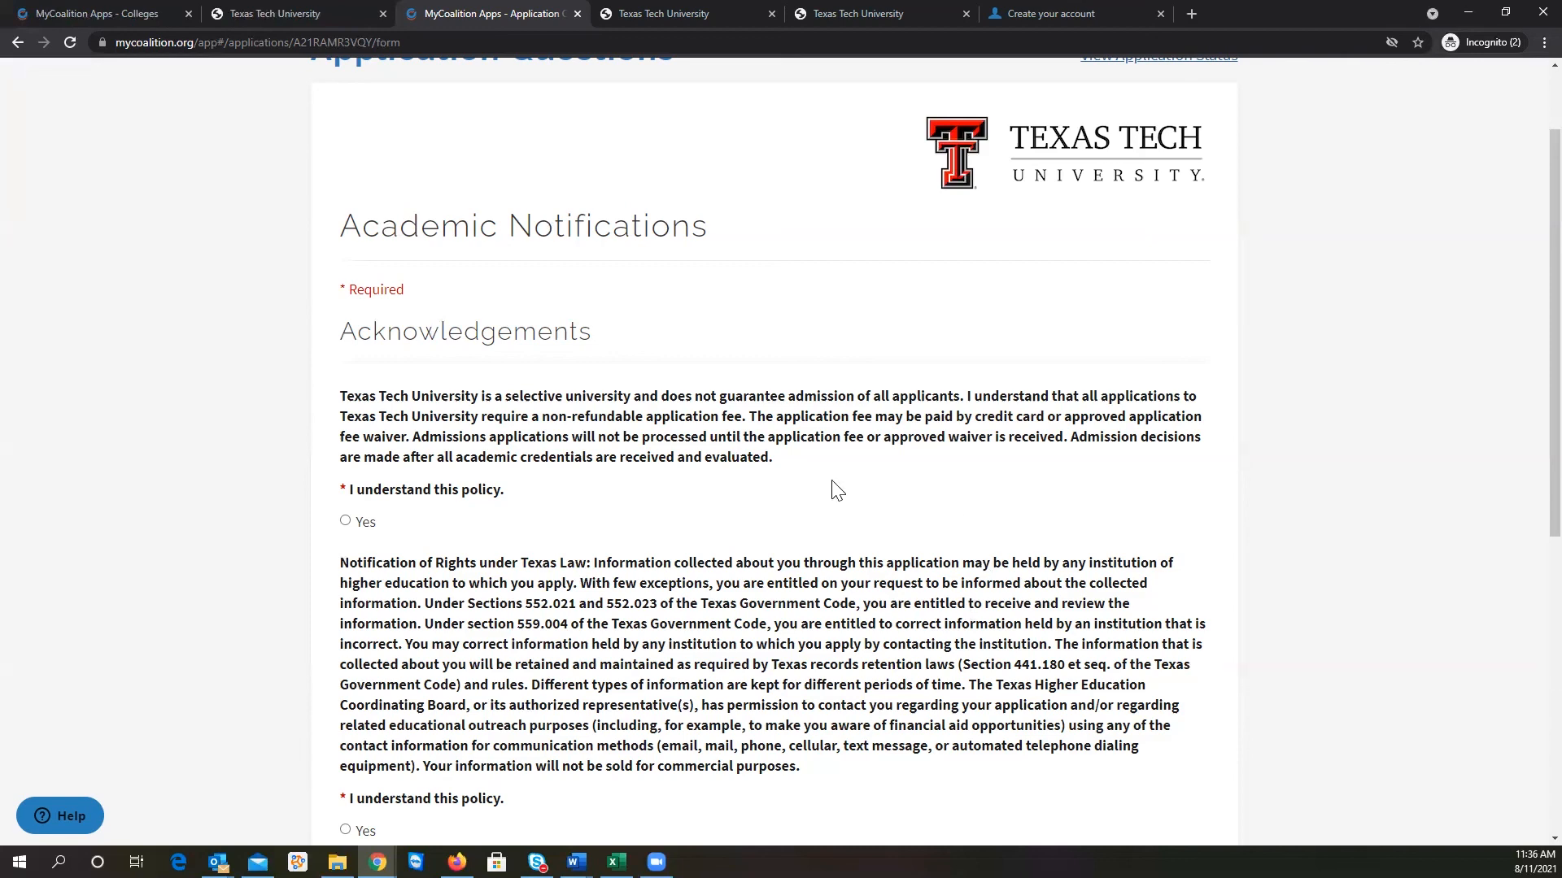
scroll(587, 581, down, 4)
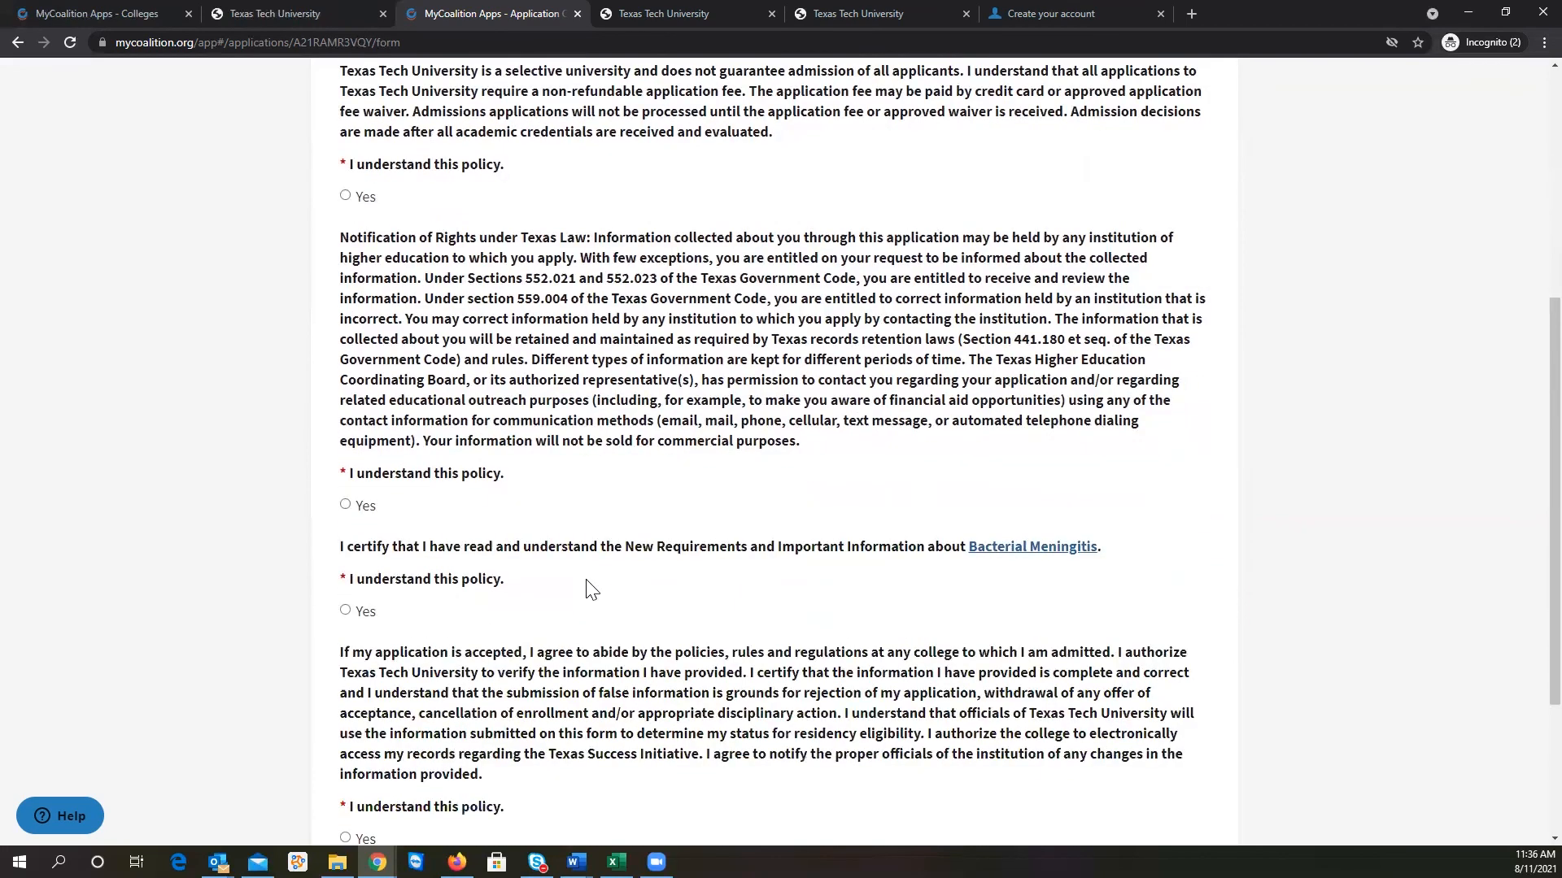
scroll(590, 589, down, 1)
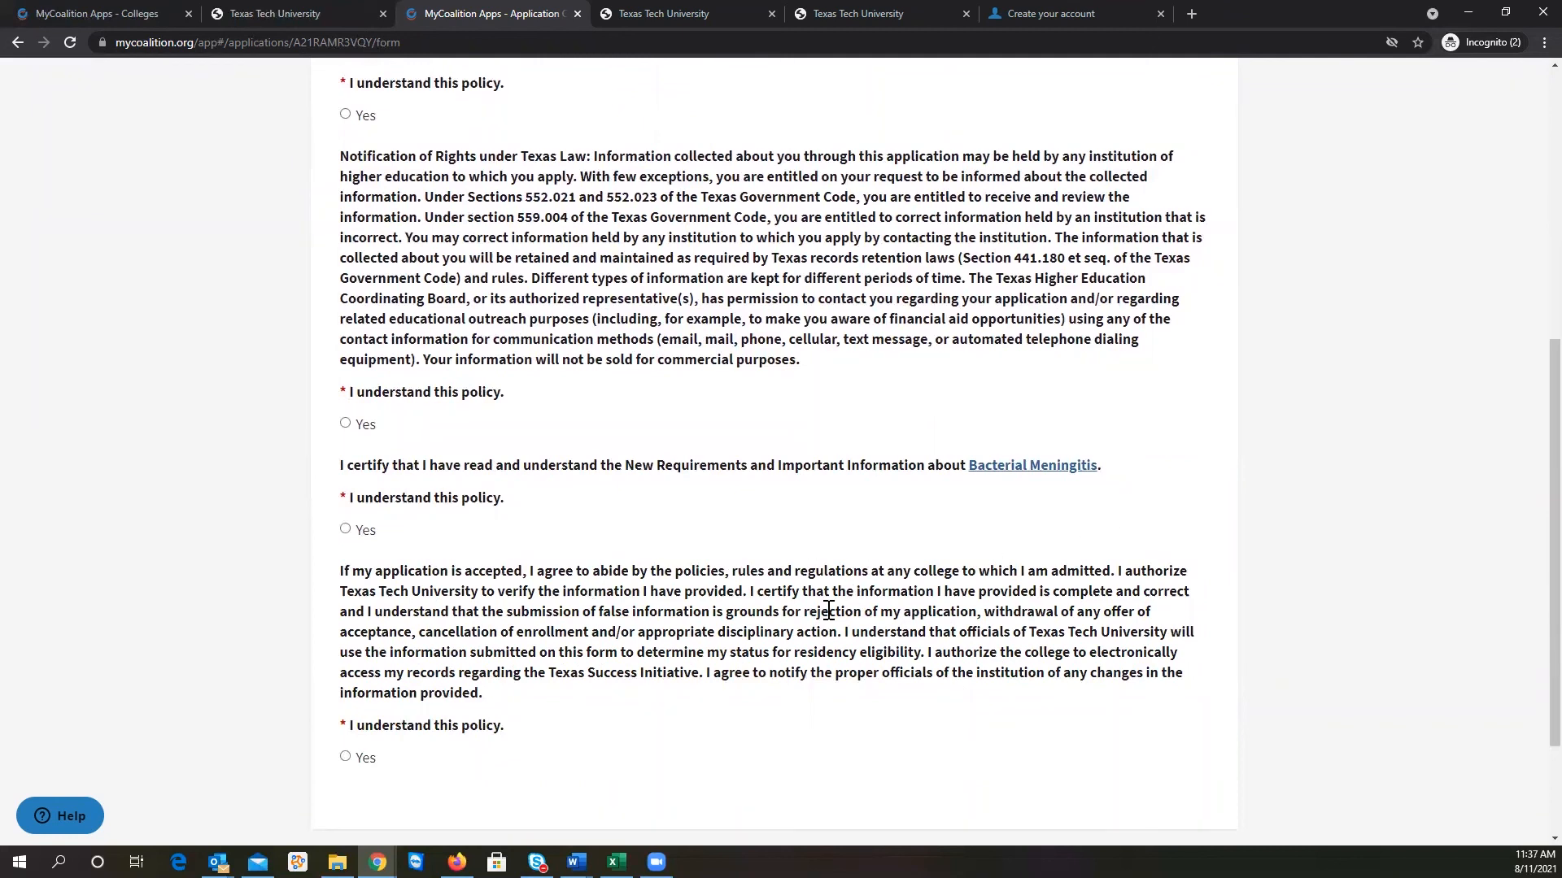
scroll(819, 630, down, 1)
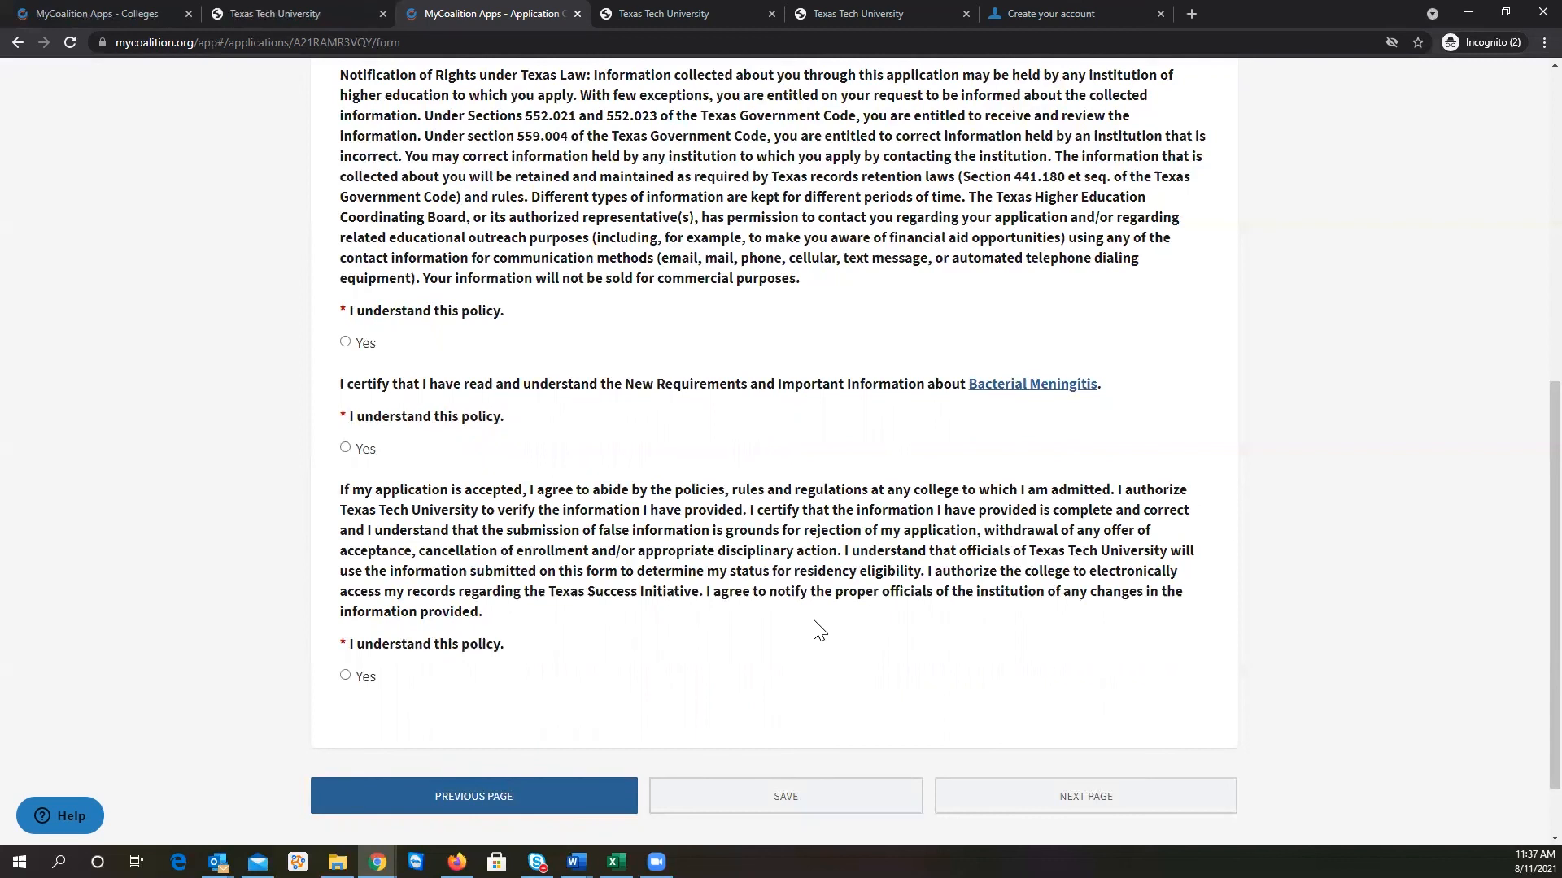
scroll(819, 630, down, 2)
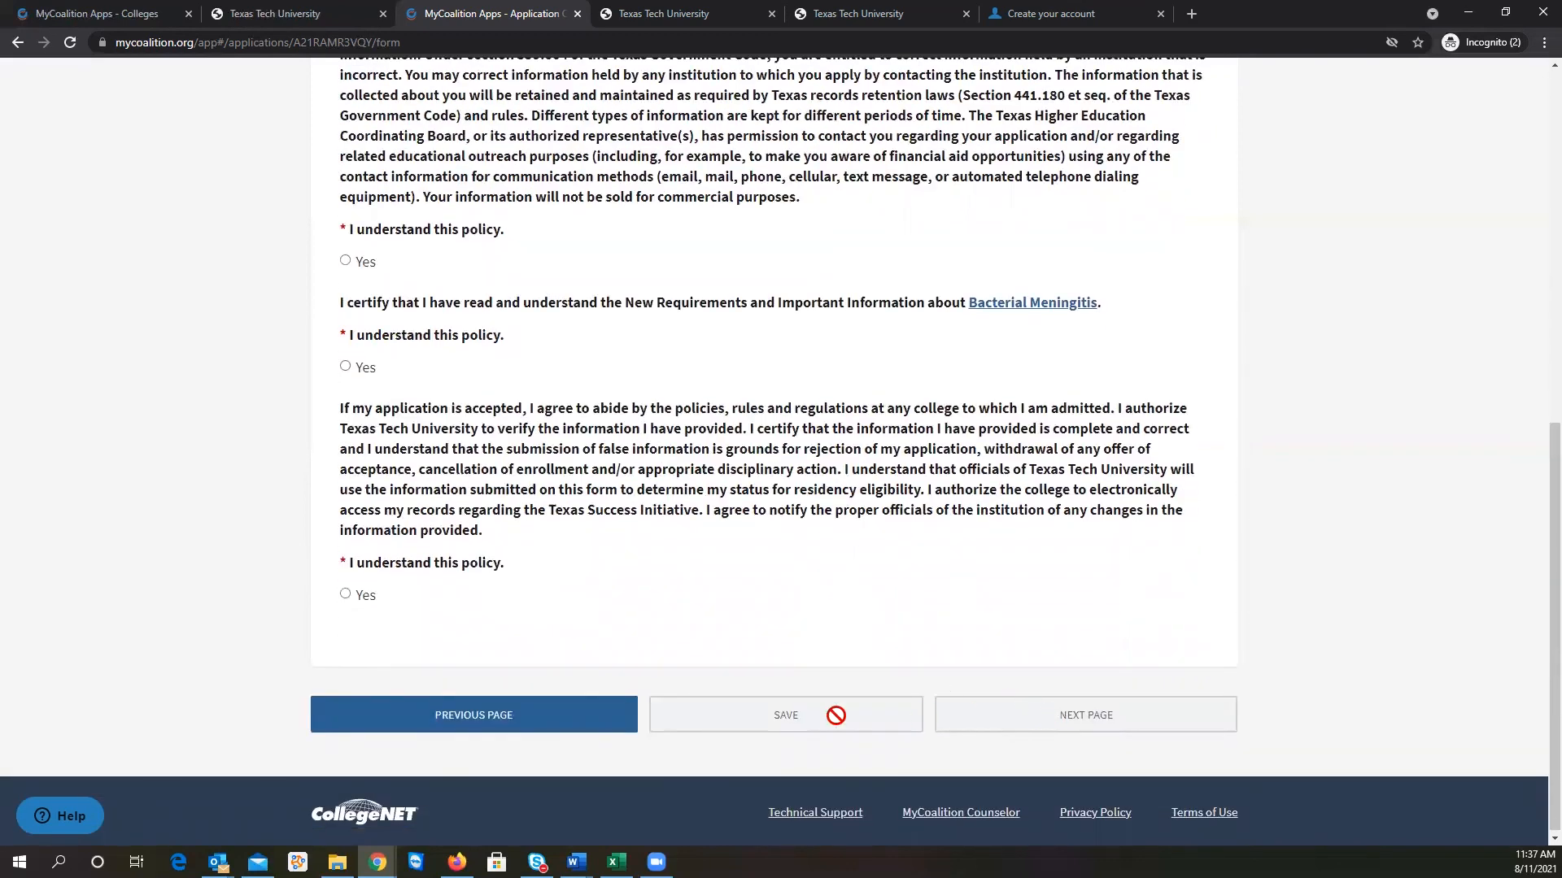
Answer Yes to all four "I understand this policy" acknowledgements and continue to the additional acknowledgement questions
click(345, 595)
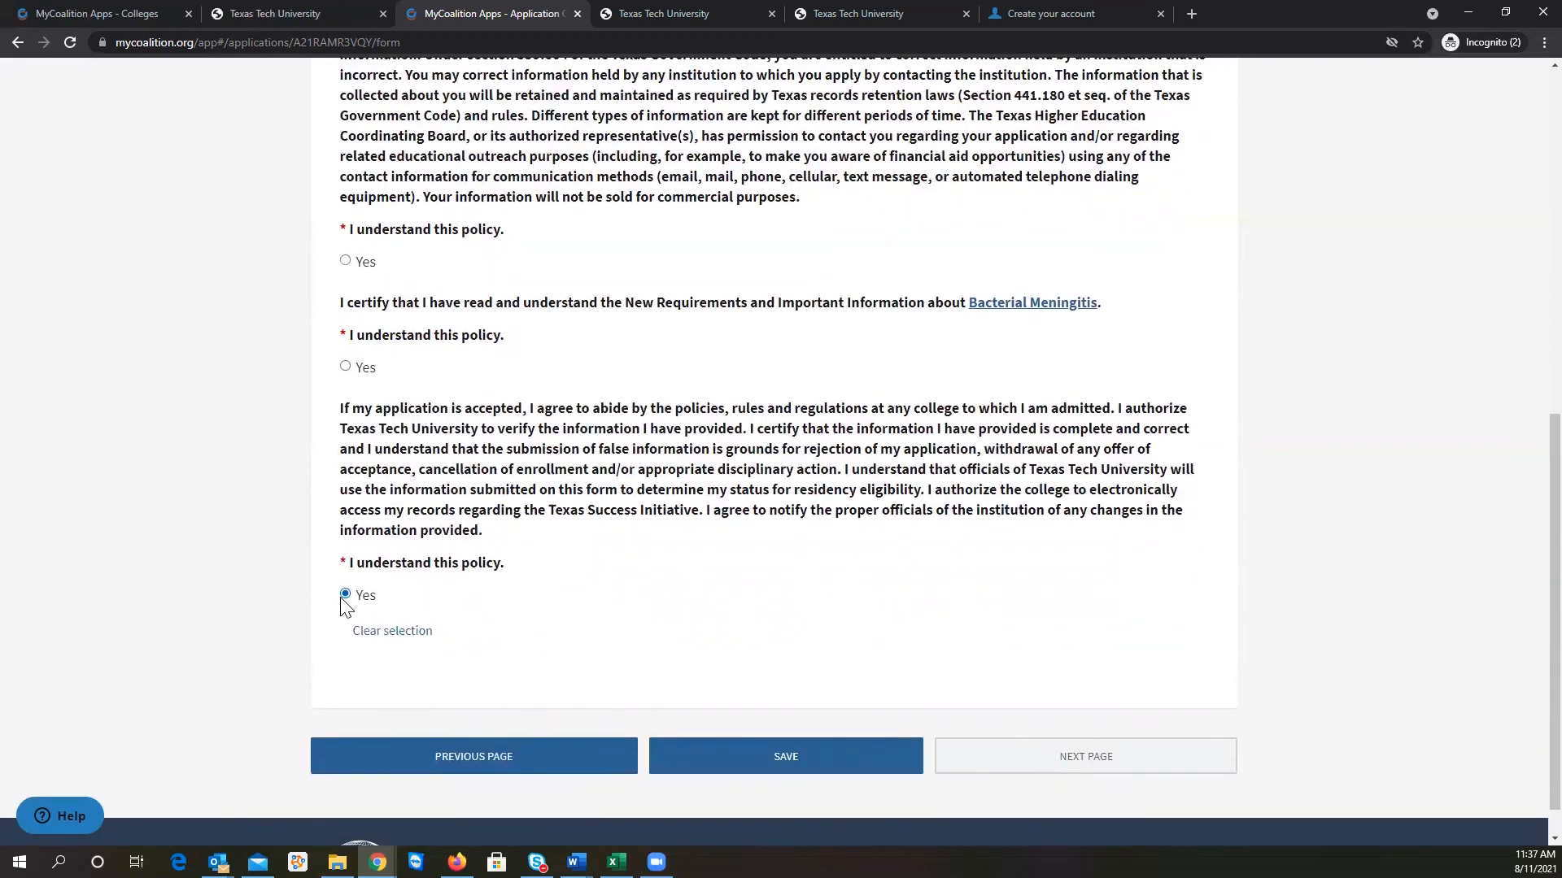
click(342, 367)
scroll(345, 407, up, 3)
click(345, 505)
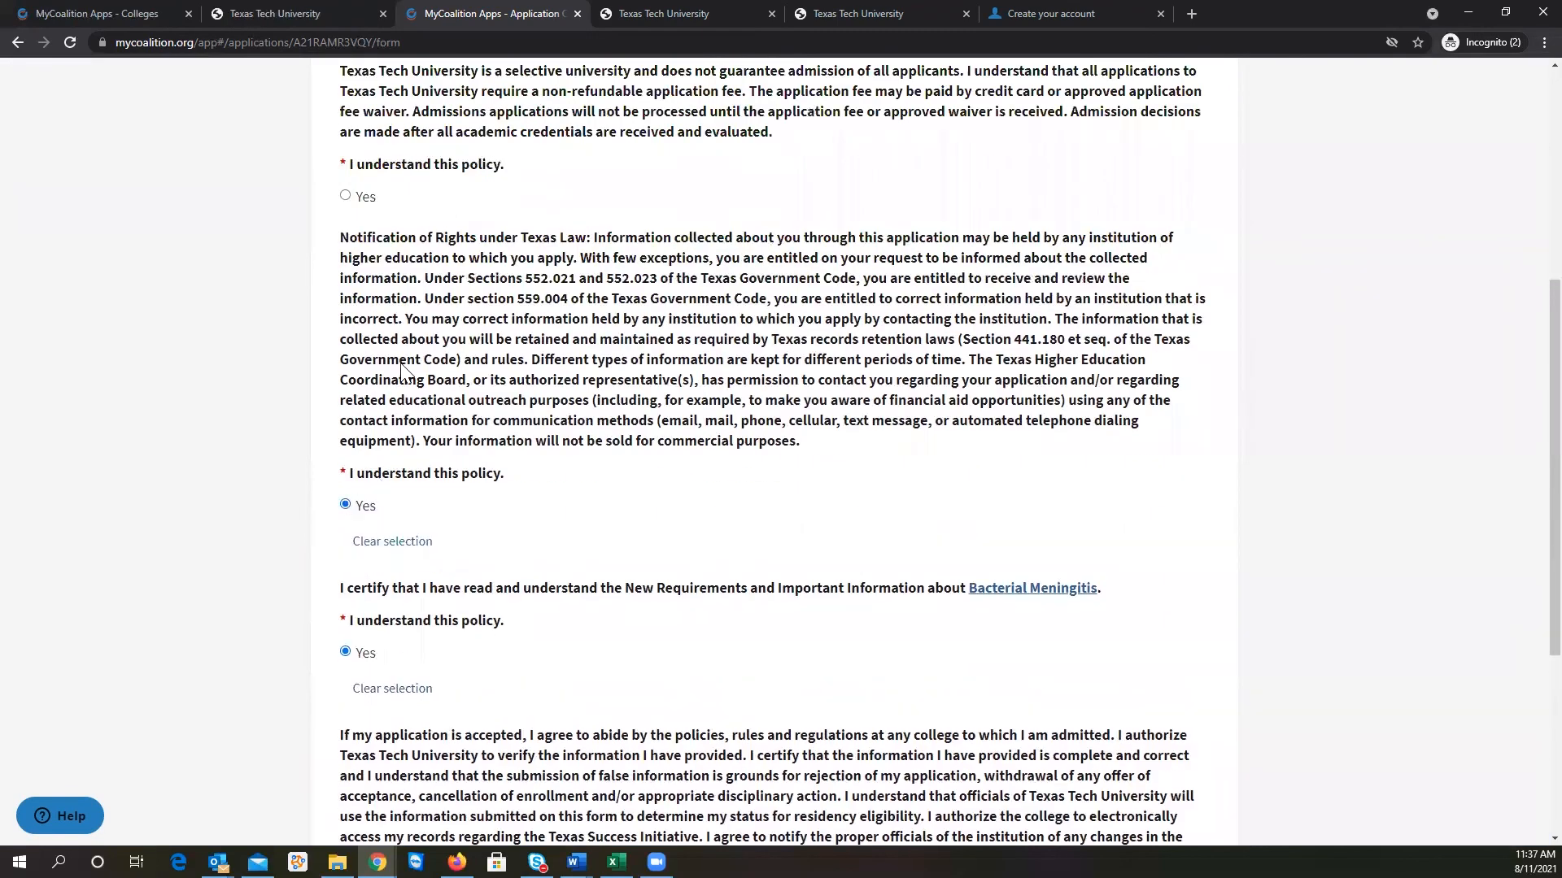
click(345, 195)
scroll(455, 408, up, 3)
scroll(459, 408, down, 4)
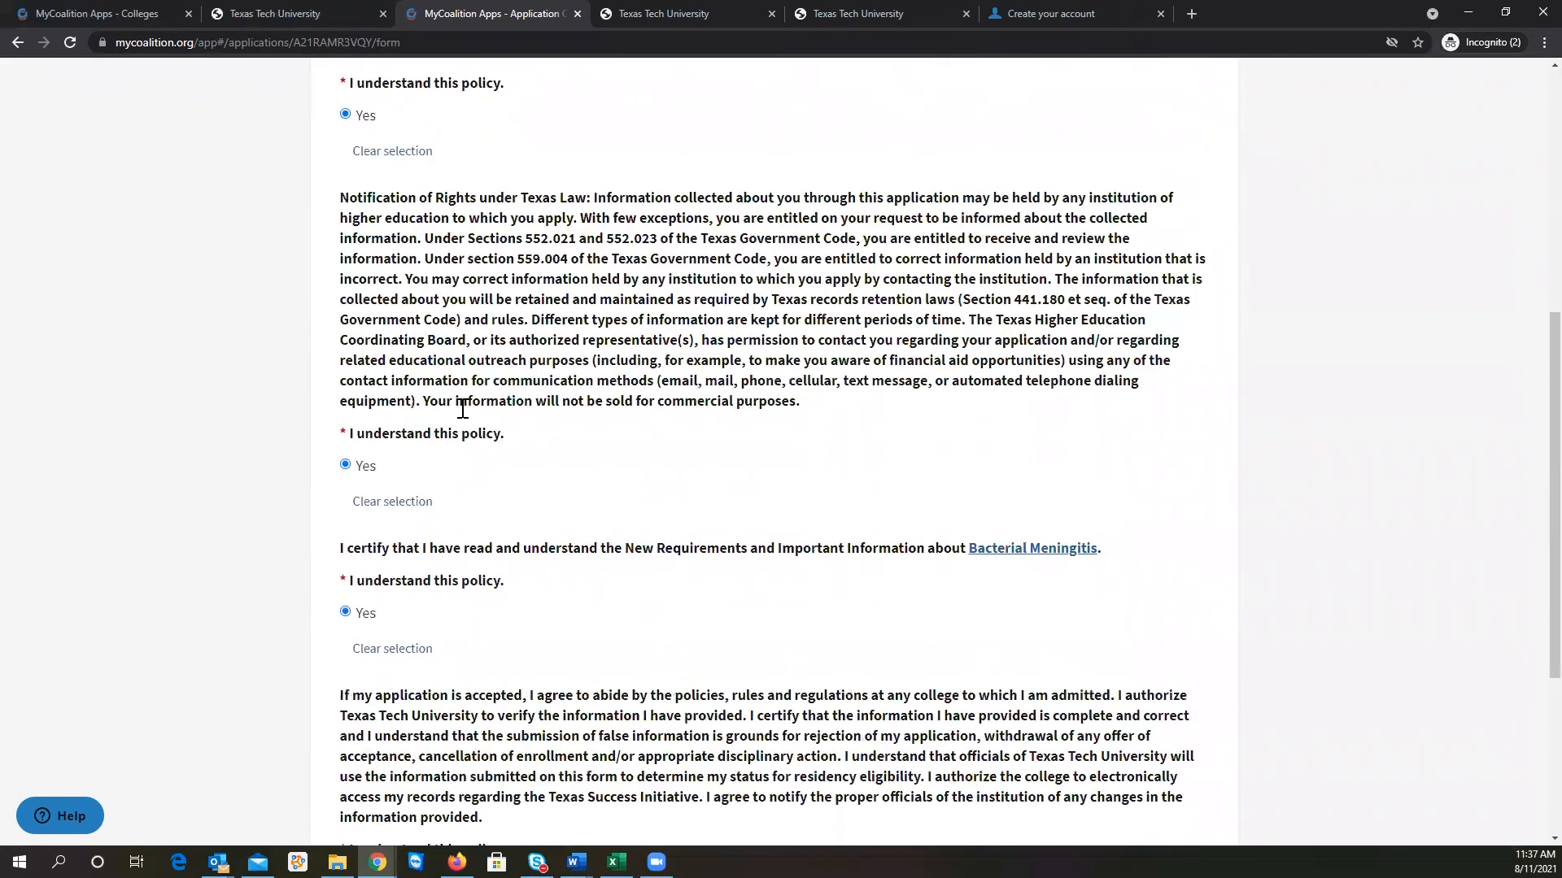
scroll(462, 408, down, 5)
click(1075, 722)
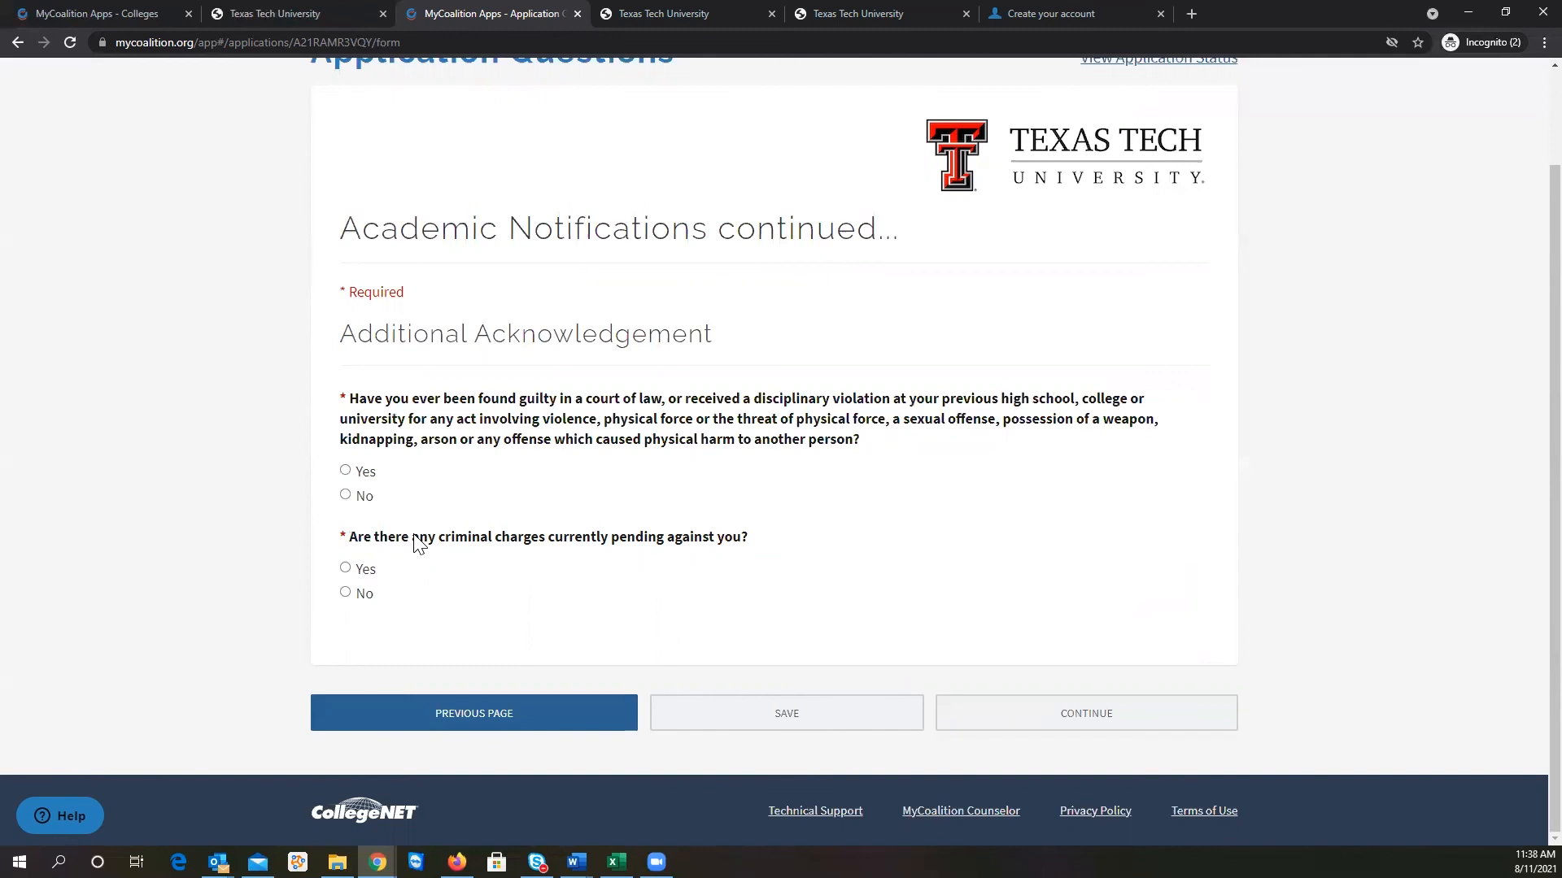
Answer No to the guilty finding or disciplinary violation and pending criminal charges questions, and continue past Uploads to the application status
click(358, 515)
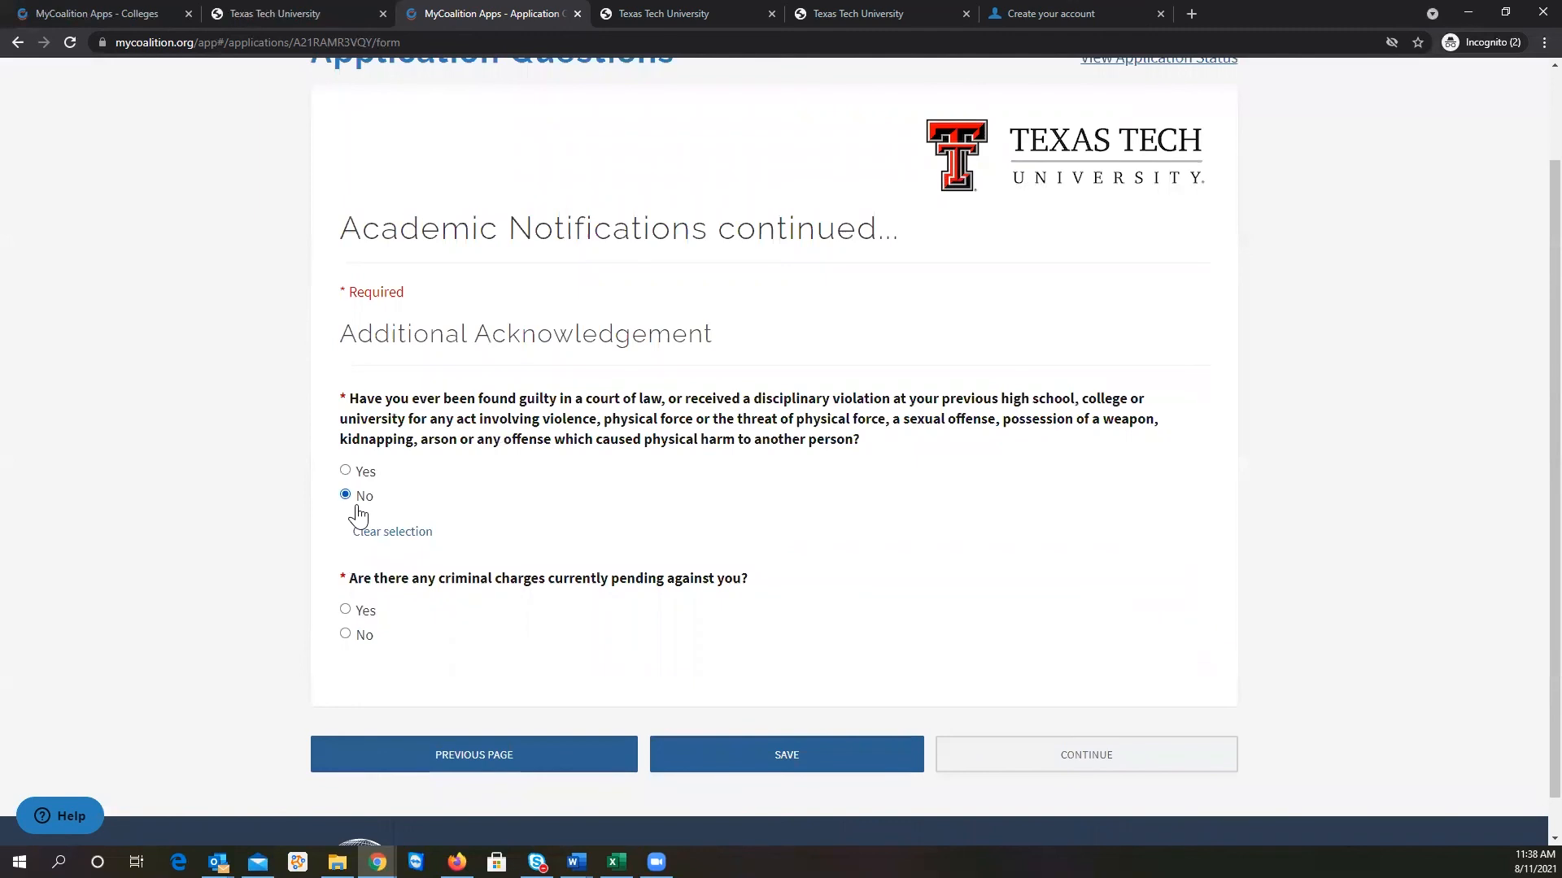
click(346, 635)
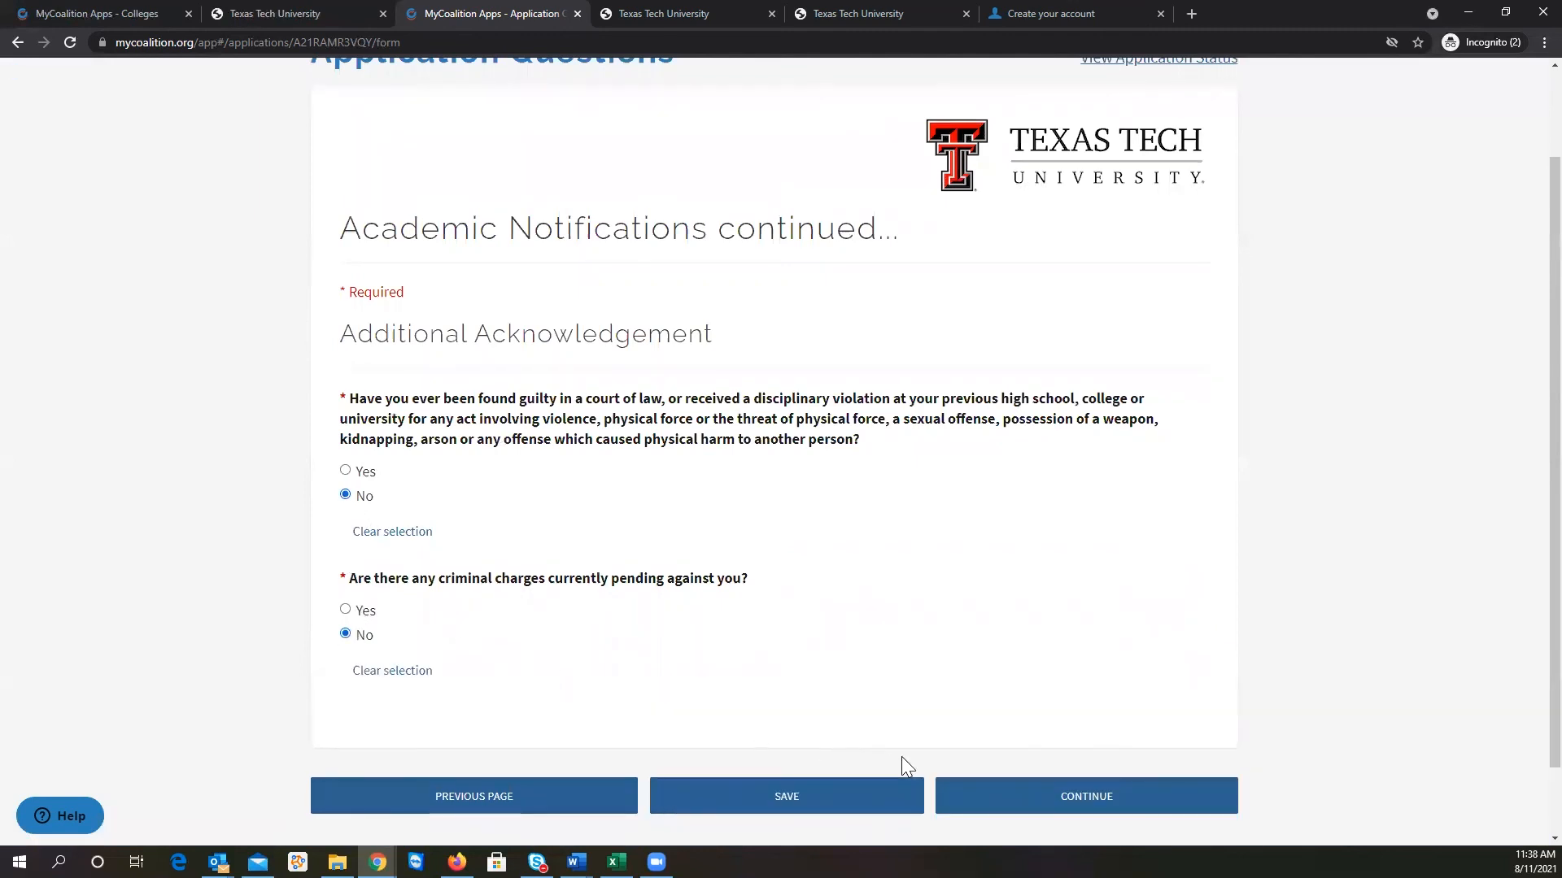
click(1062, 803)
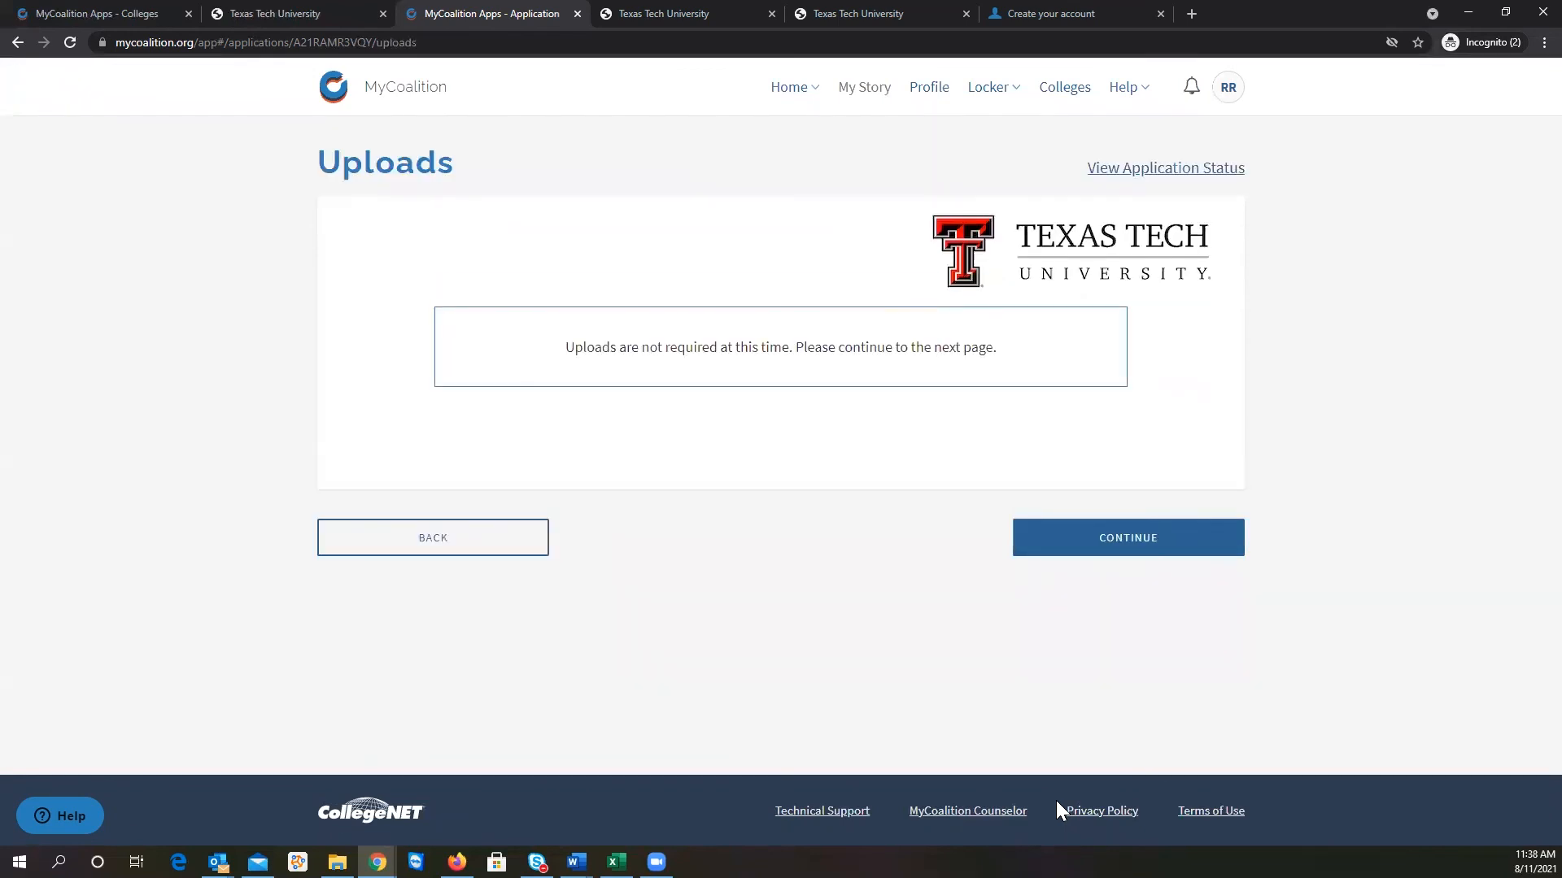
click(1074, 540)
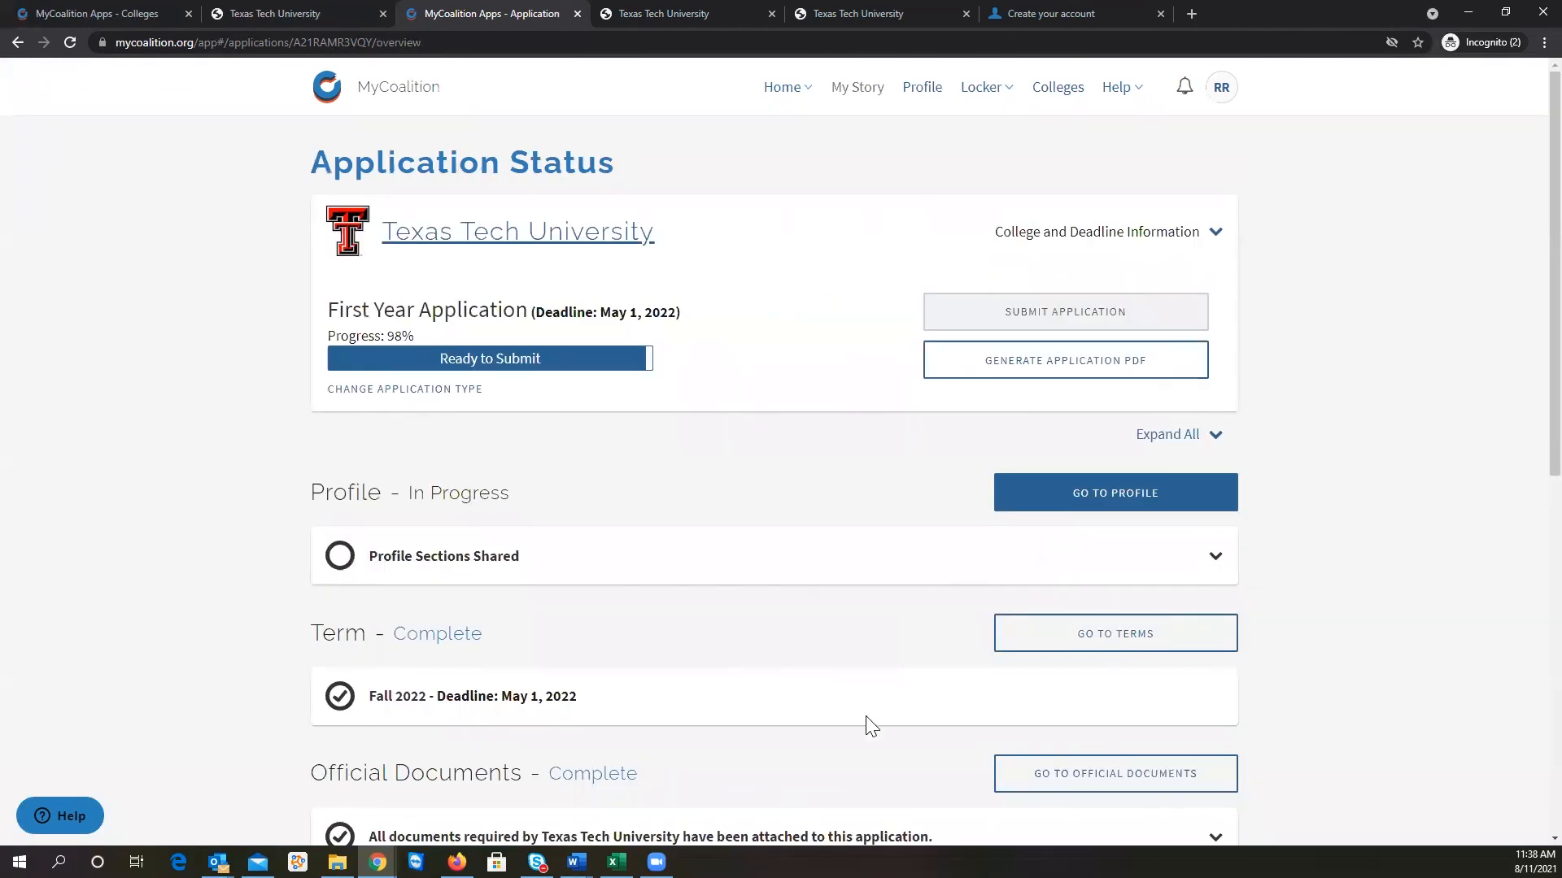
Review the completion status of each application section, from Profile to Payment, and the Profile sections required for submission
scroll(871, 726, down, 1)
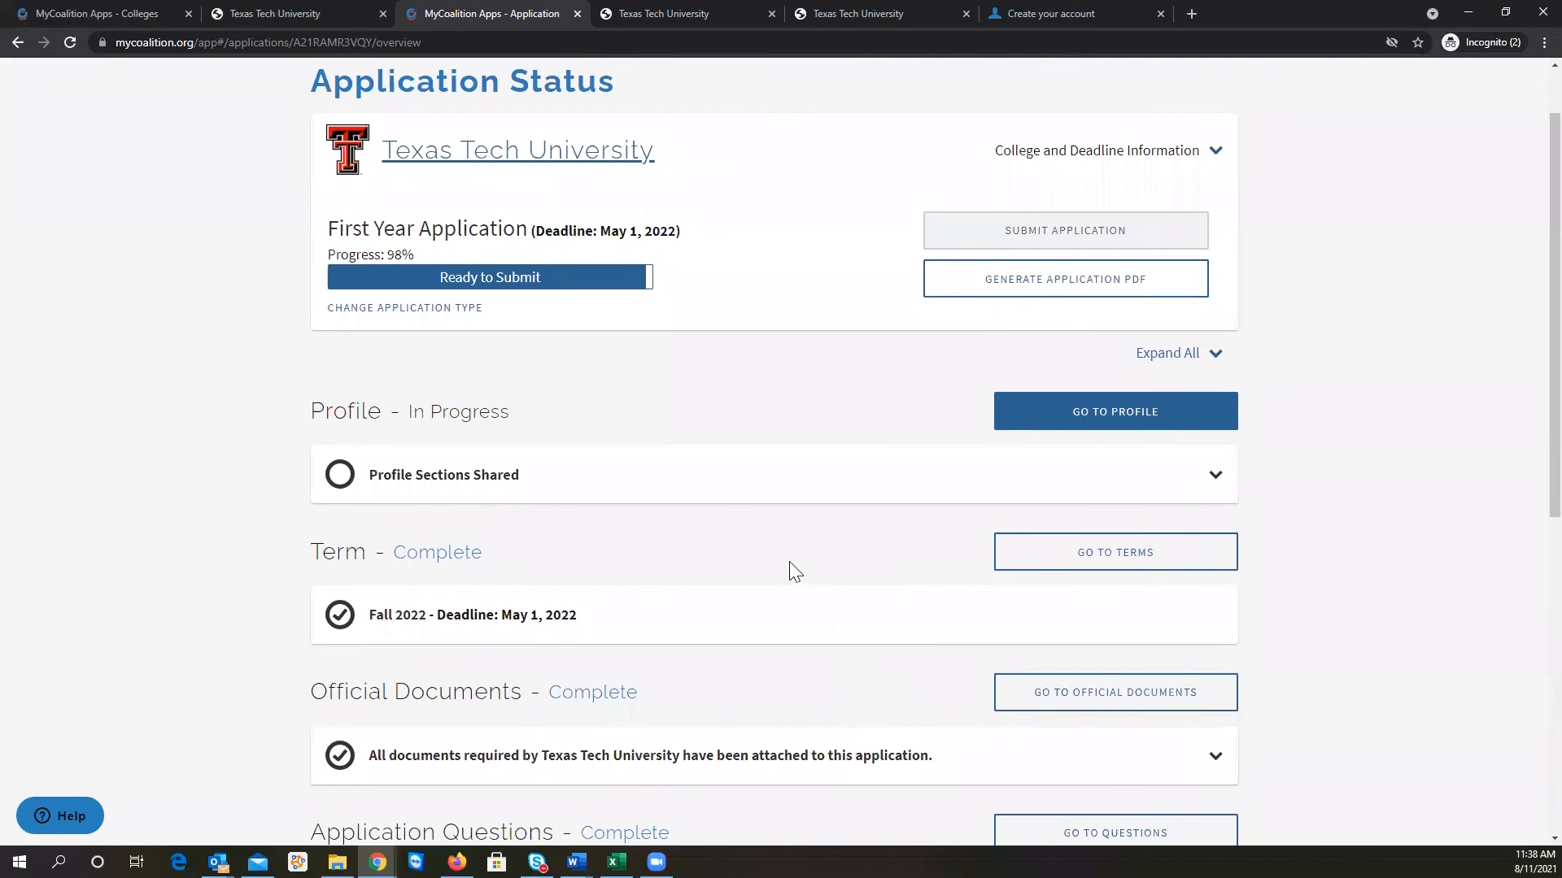
scroll(740, 619, down, 1)
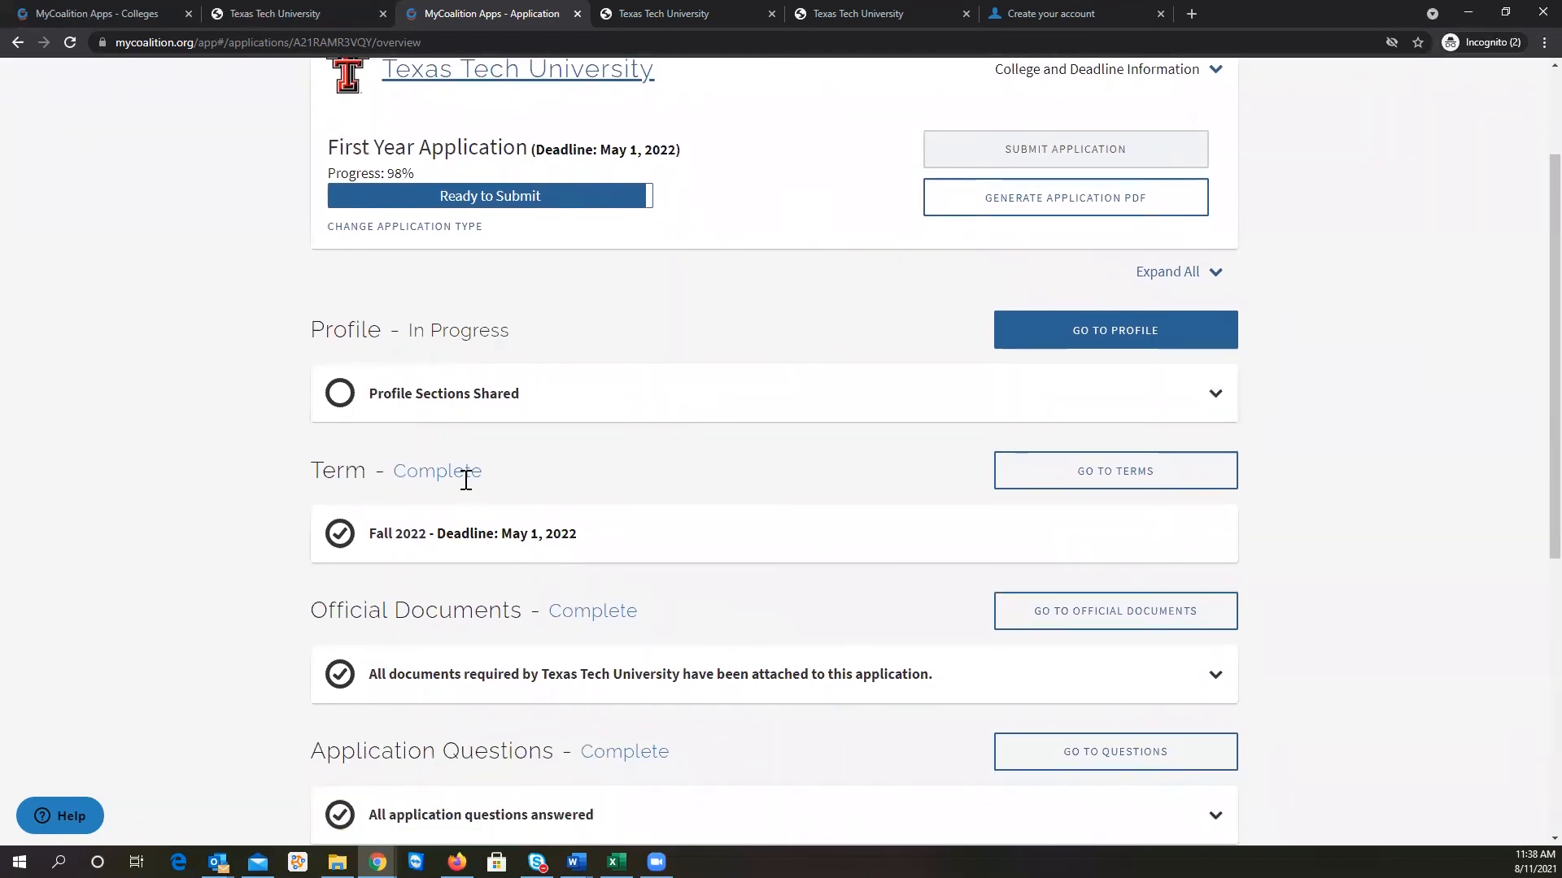
scroll(537, 610, down, 1)
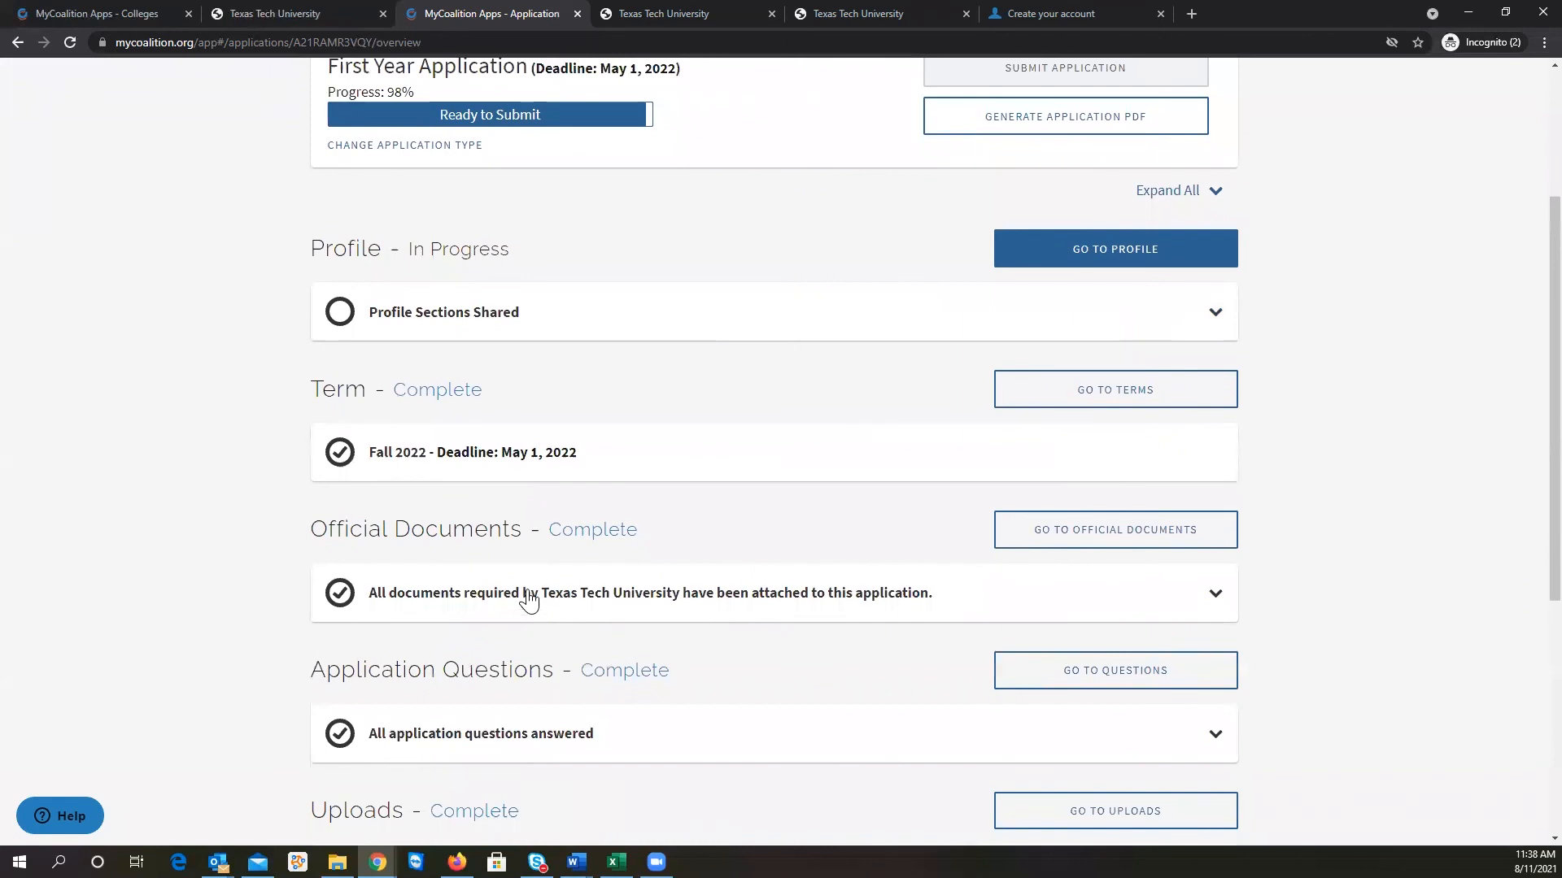
scroll(529, 602, down, 1)
scroll(526, 602, down, 1)
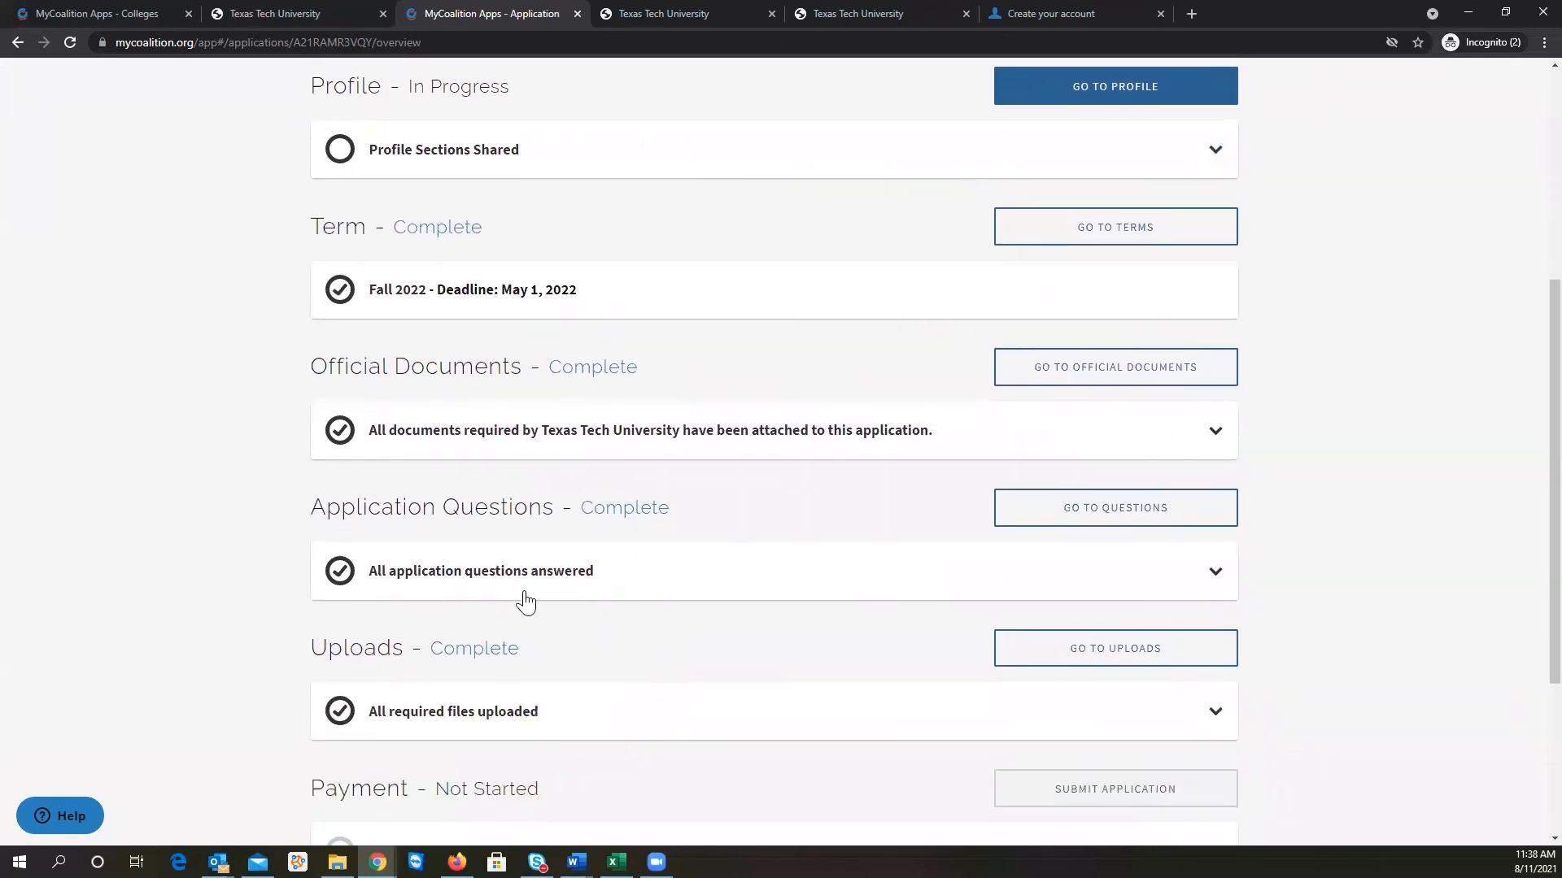
scroll(525, 602, down, 2)
scroll(524, 594, down, 2)
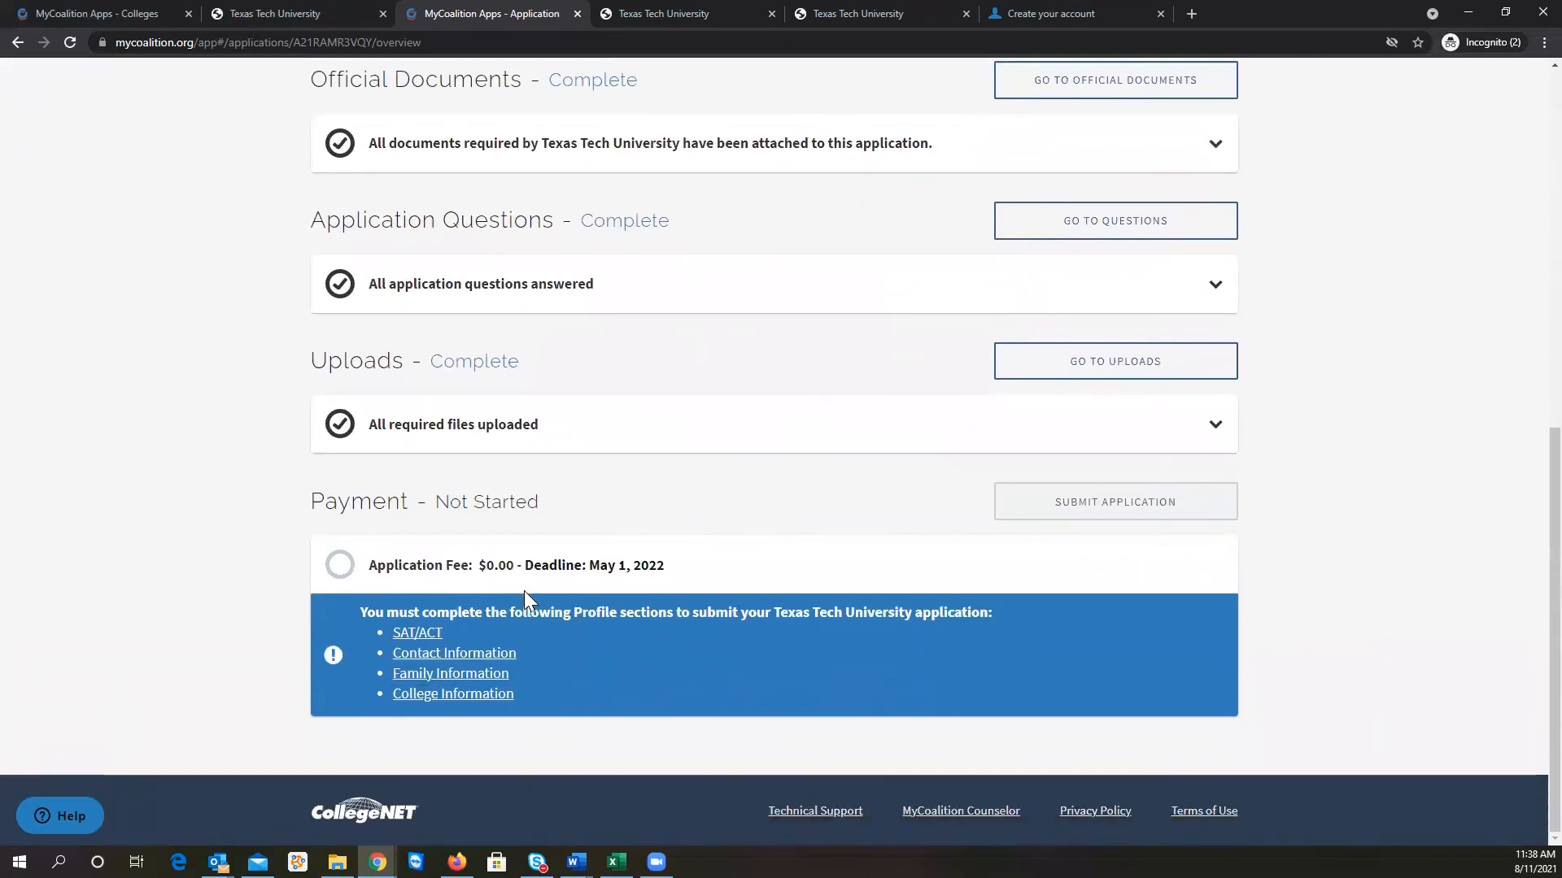
scroll(815, 736, up, 8)
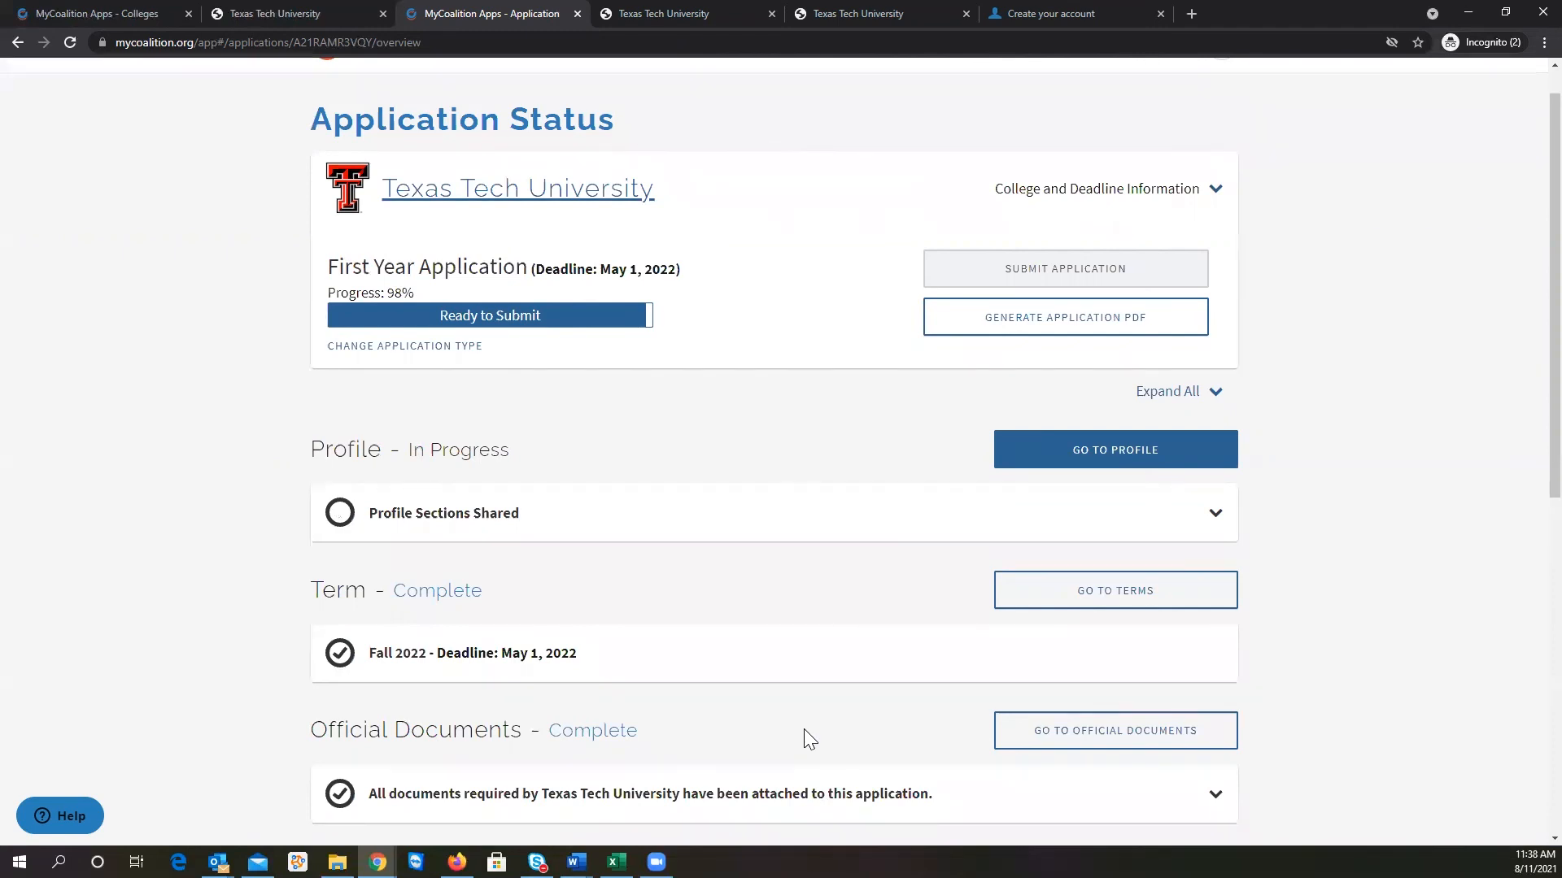
scroll(794, 724, up, 1)
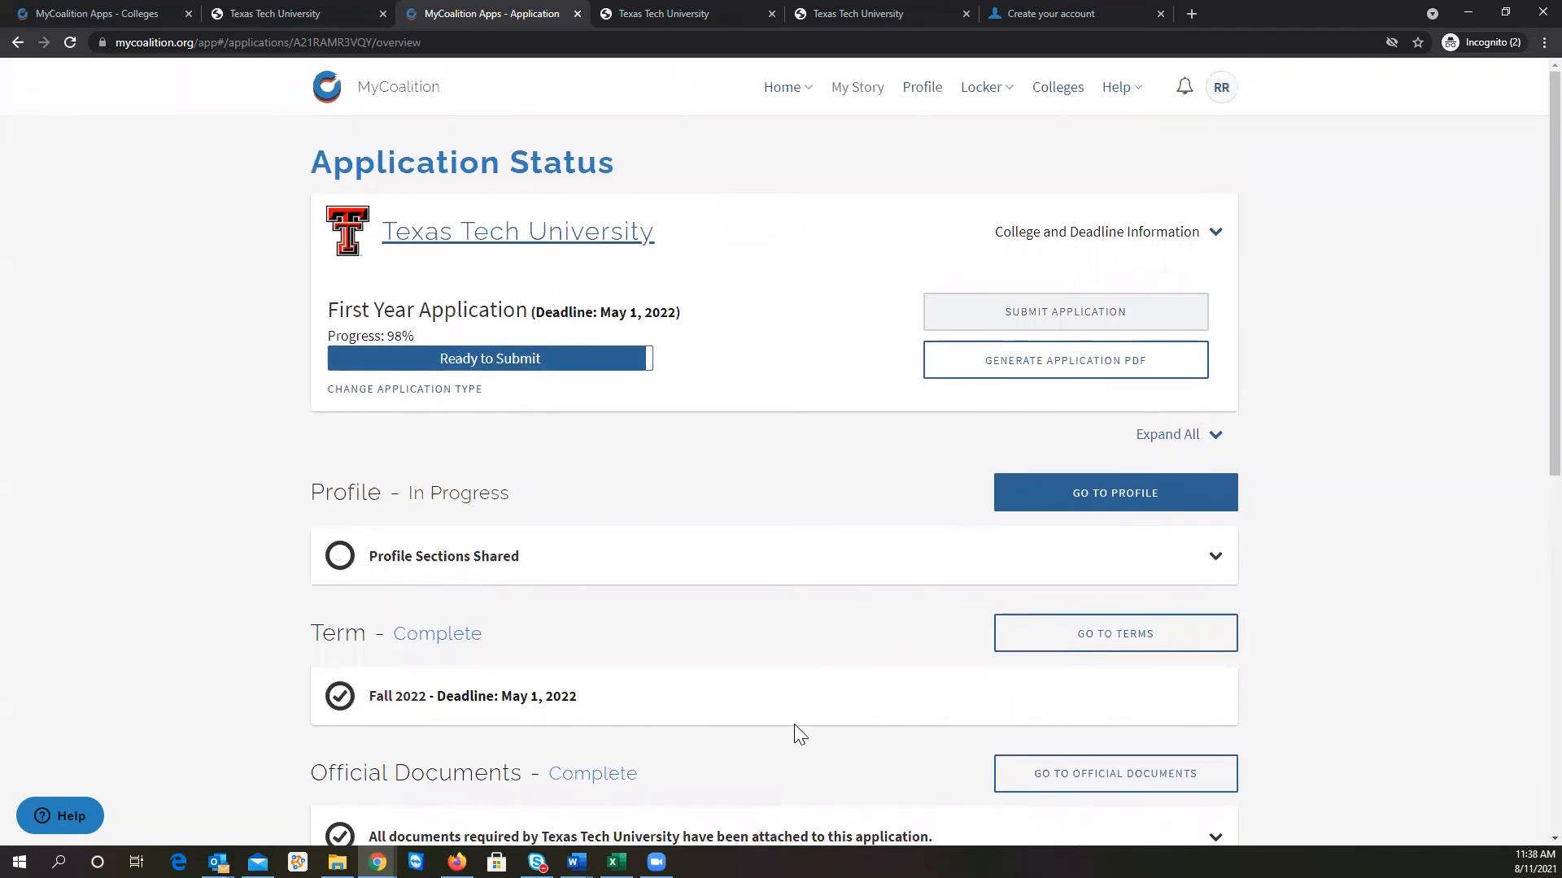